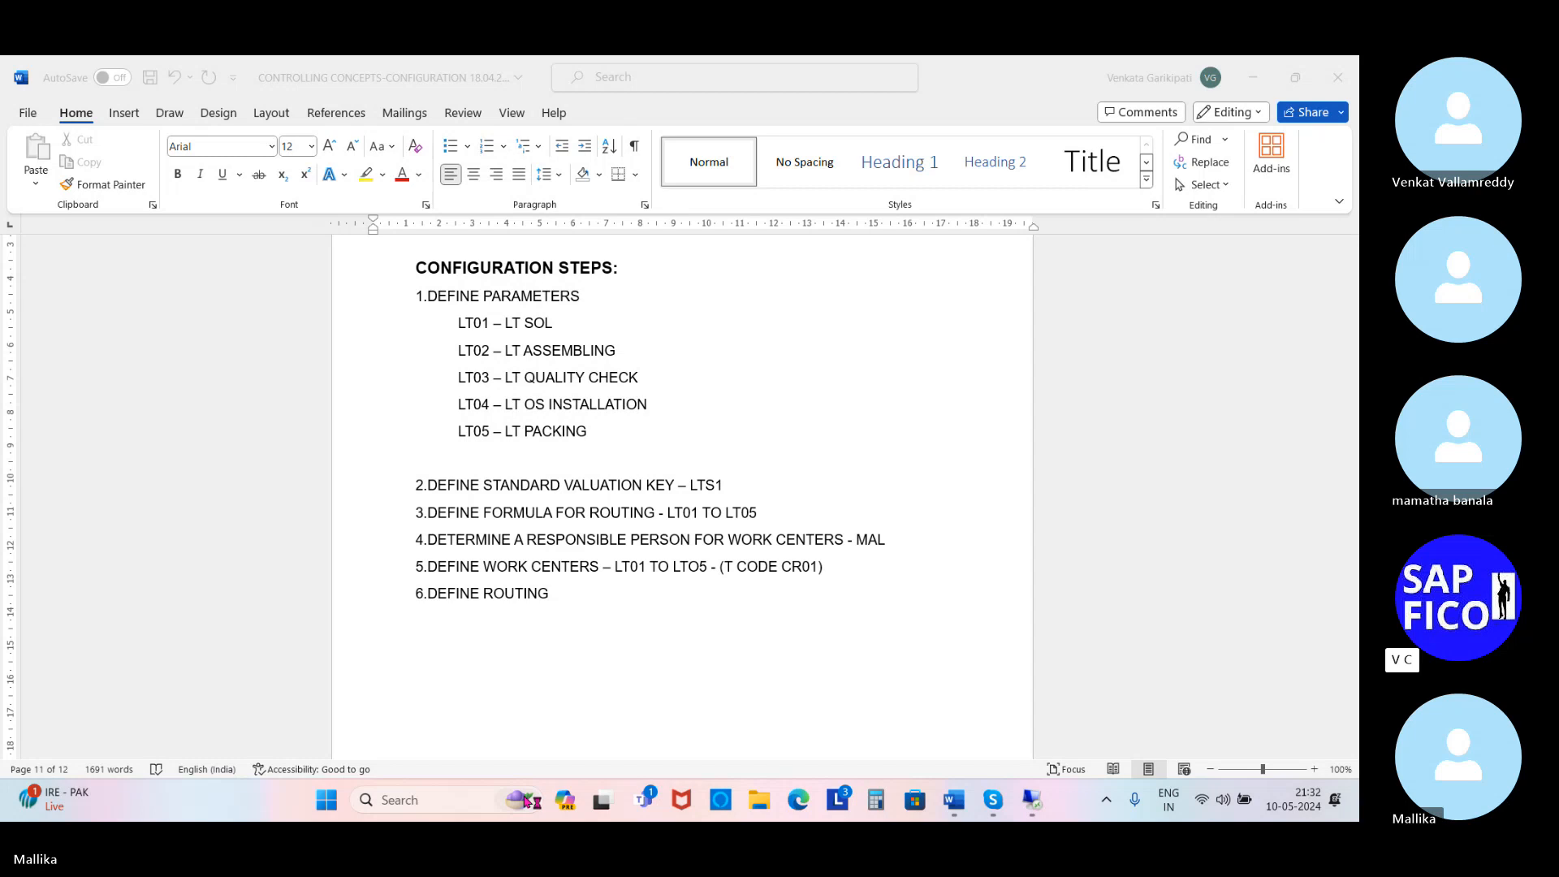
Append "– (T CODE CA01)" to the "6.DEFINE ROUTING" line of the configuration steps.
click(563, 593)
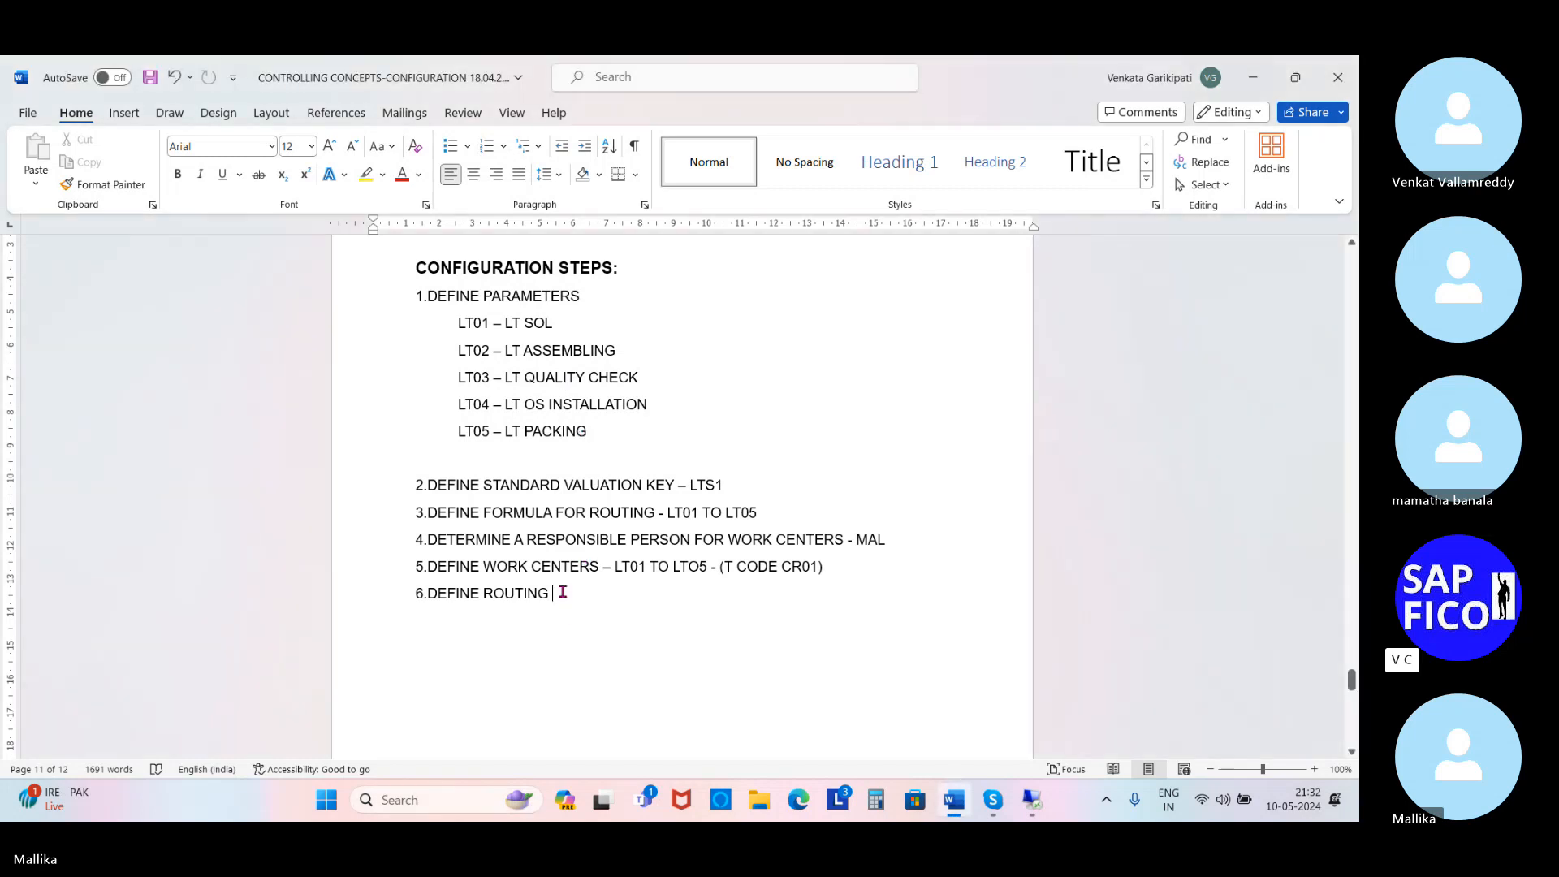
text(-)
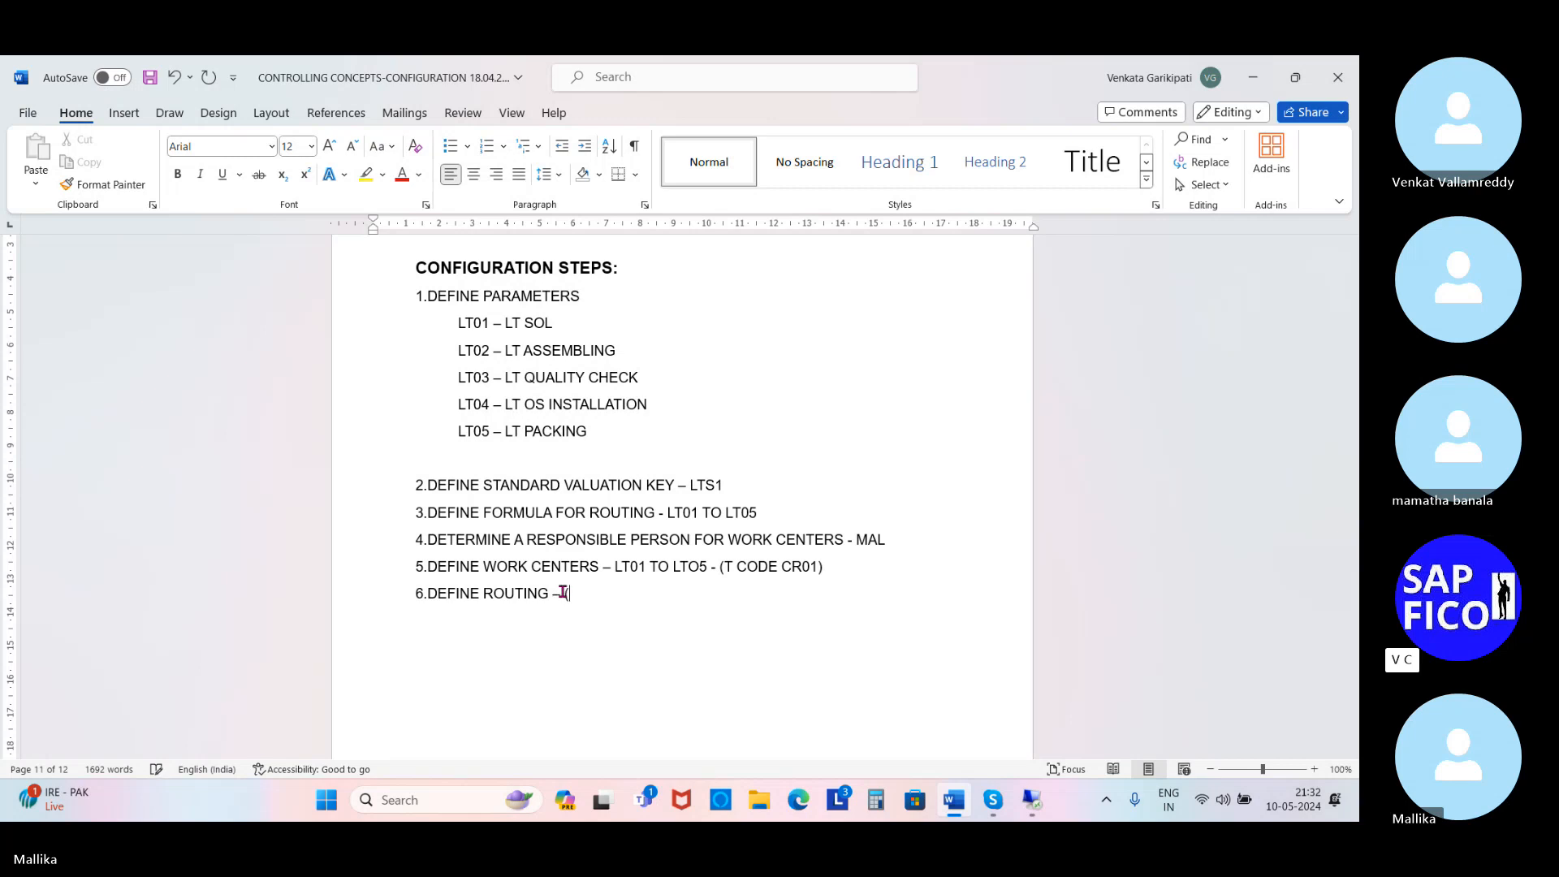
text( (T CODE CA01))
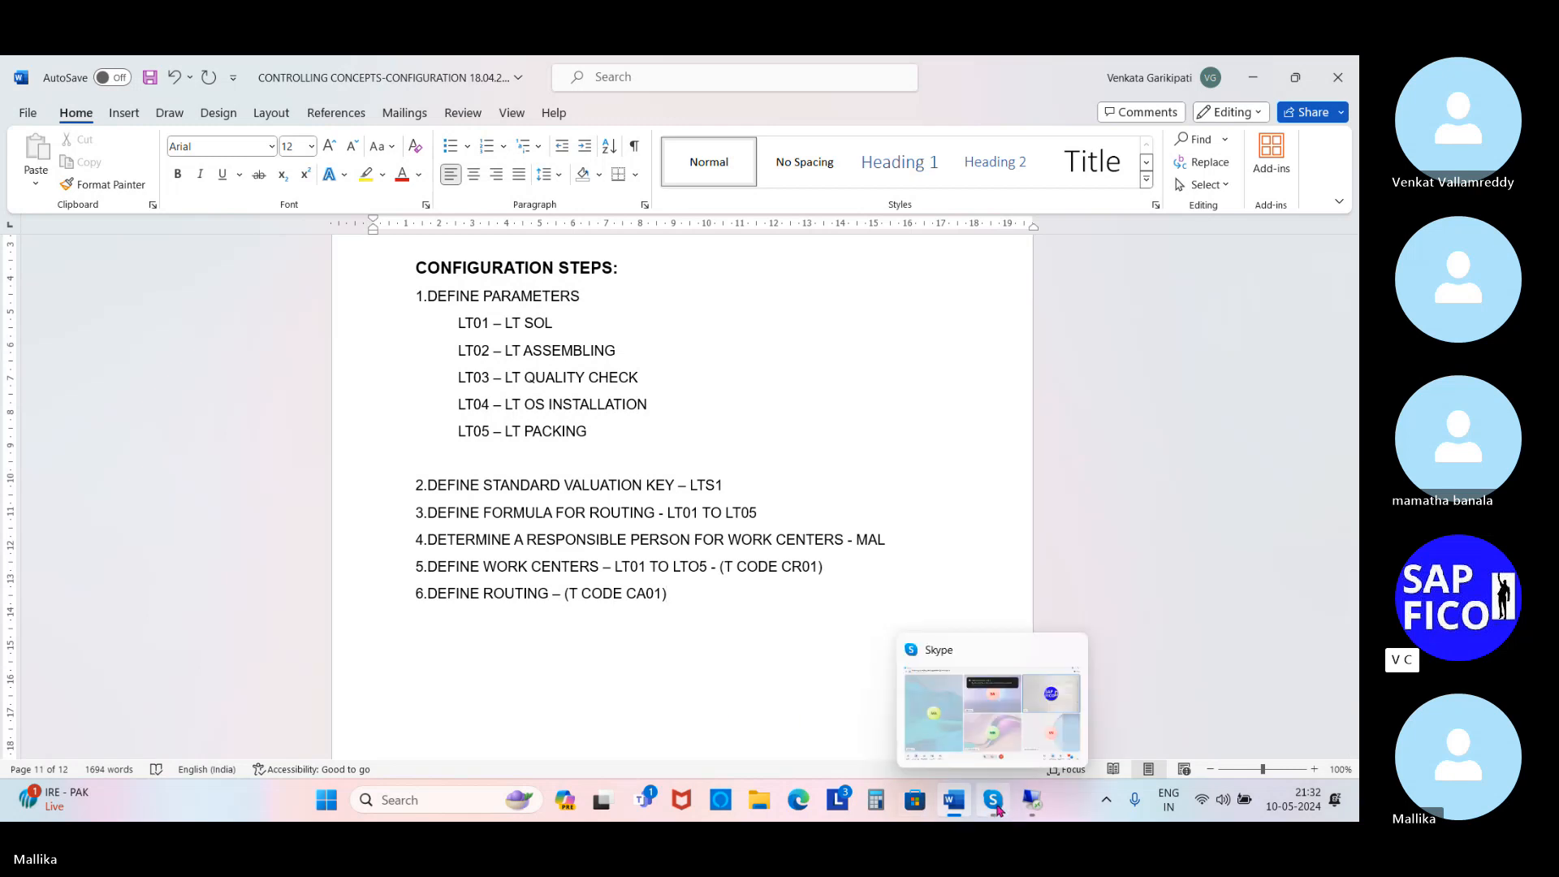
Switch to the remote SAP session and start transaction CA01 for creating a routing.
click(1031, 801)
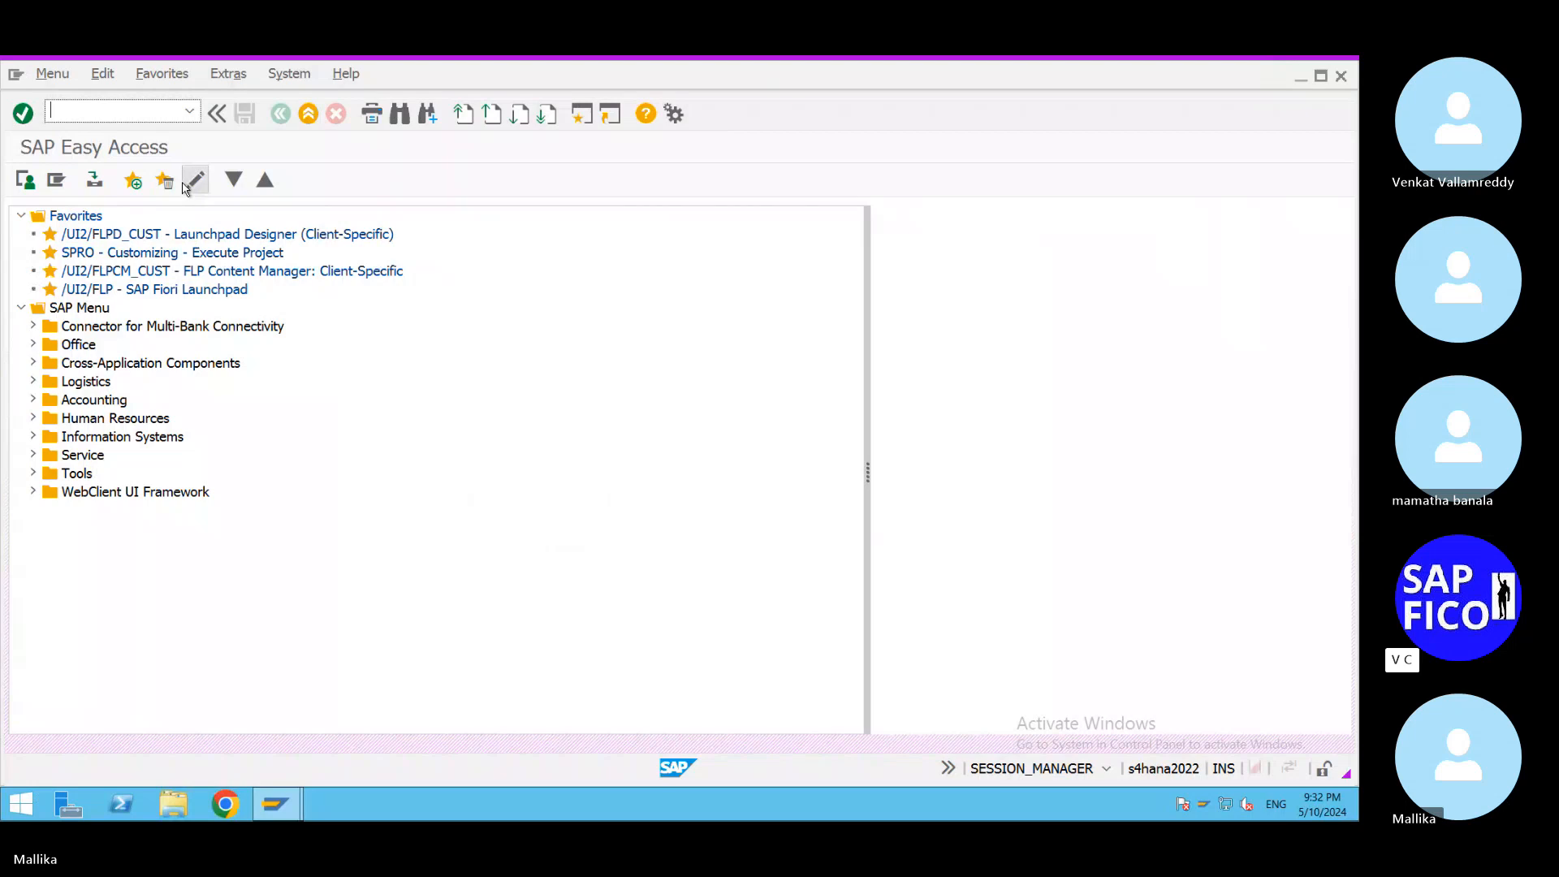
text(/NCA01)
key(Return)
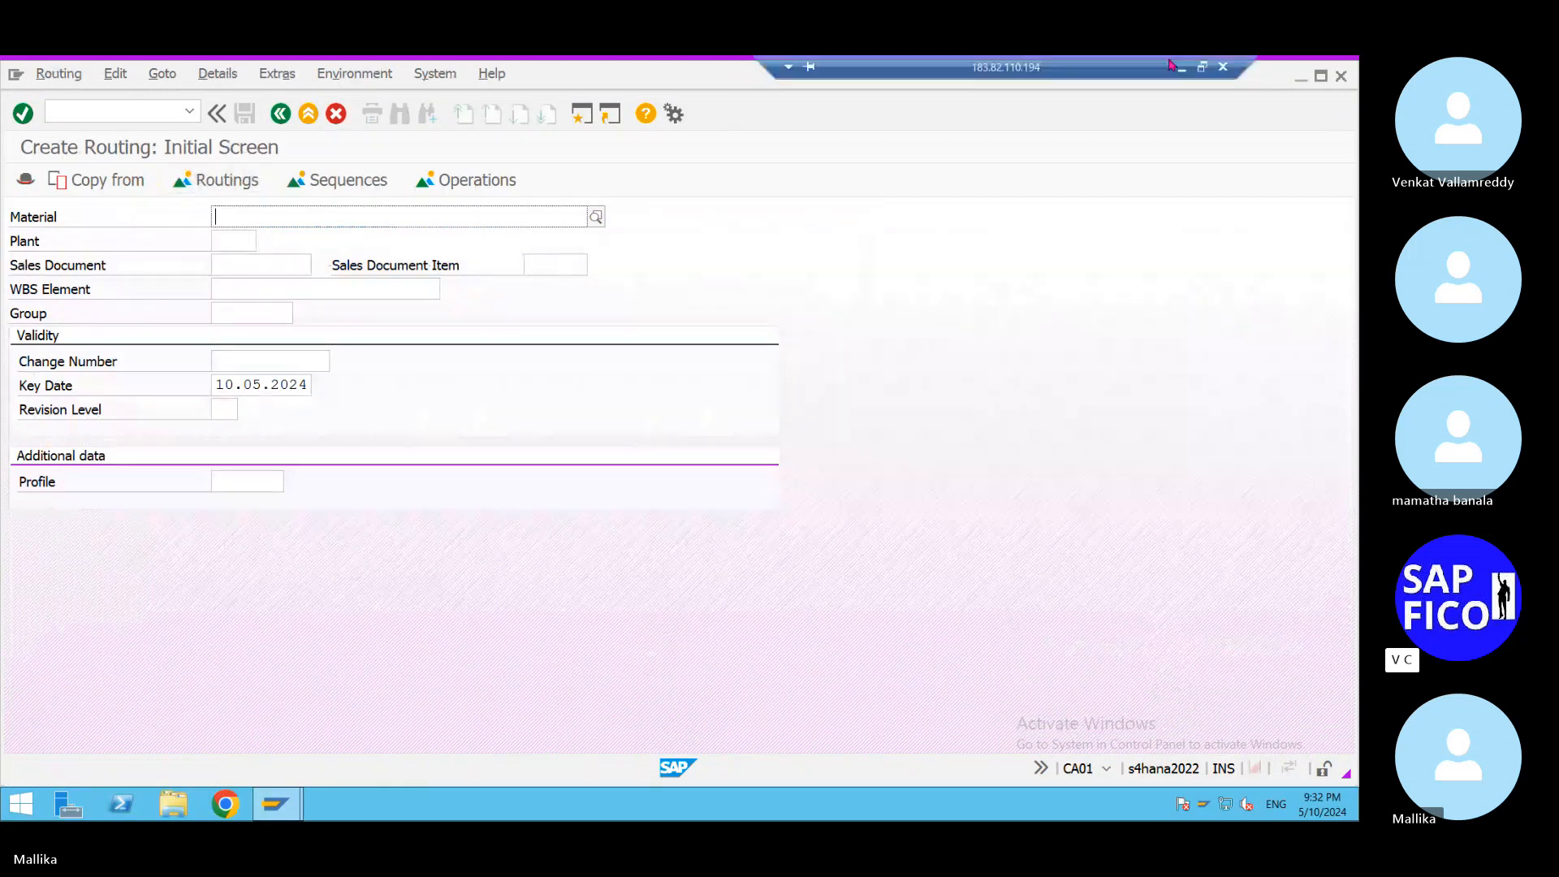
Switch to the Word notes and look up the mother board's material number in the material list.
click(1181, 69)
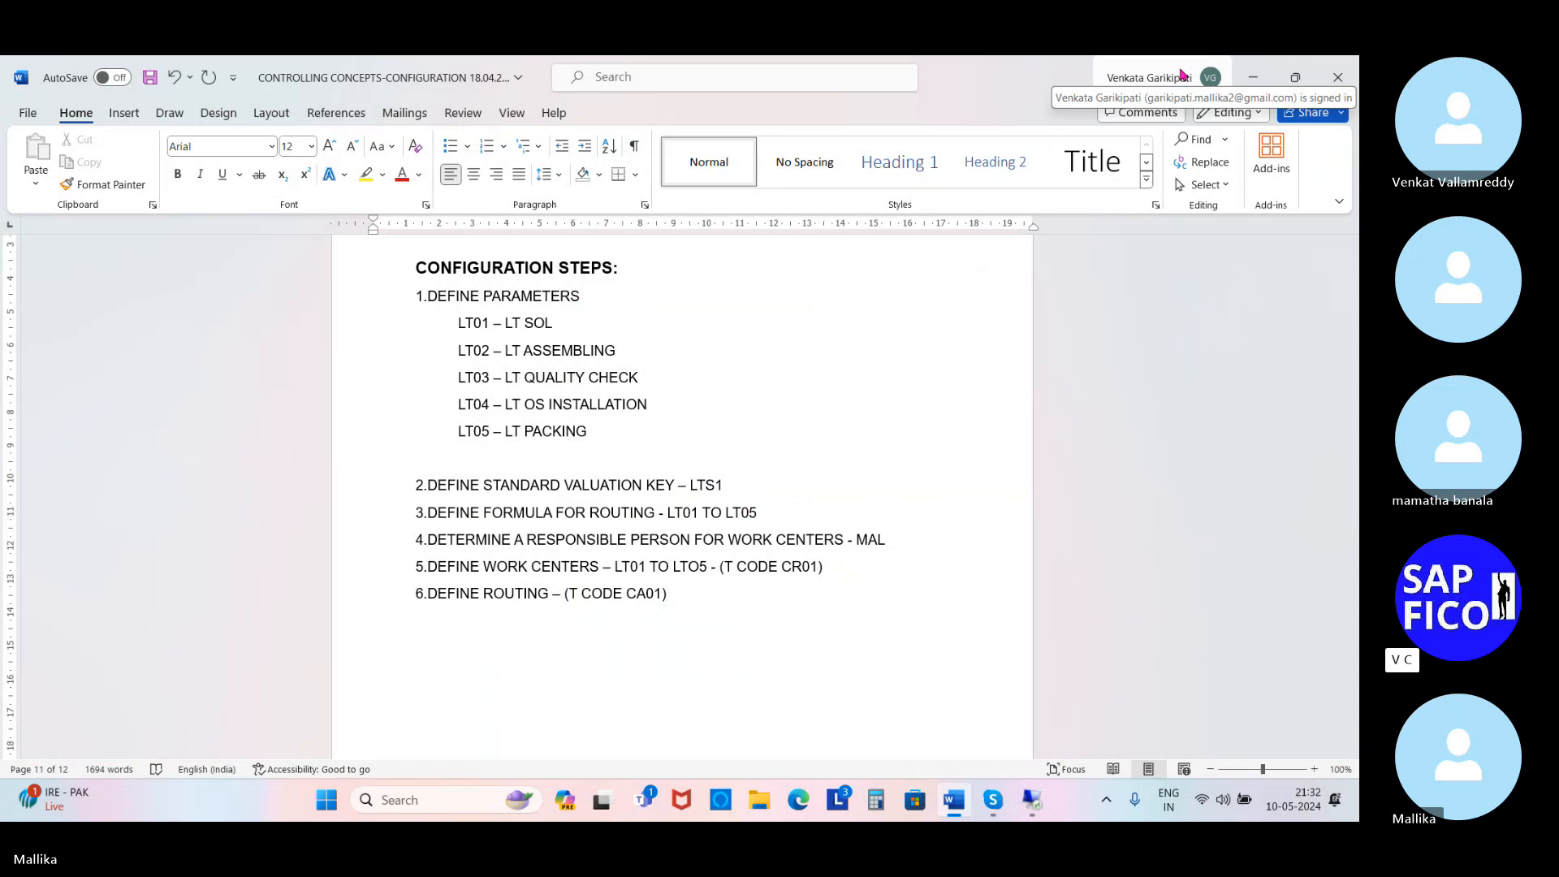
scroll(1055, 456, up, 6)
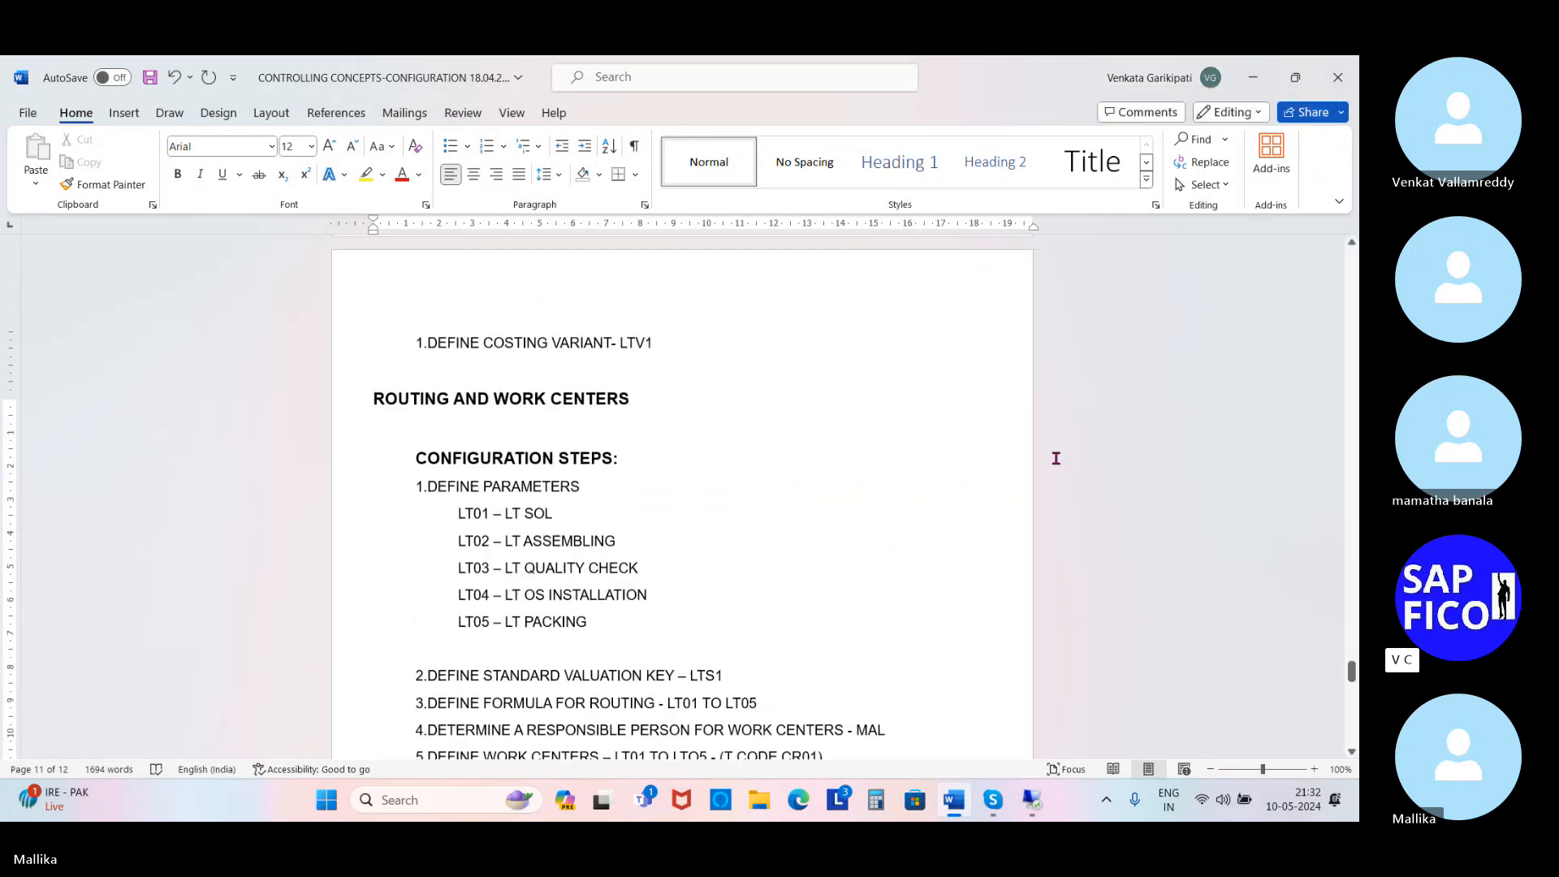
scroll(1055, 458, up, 15)
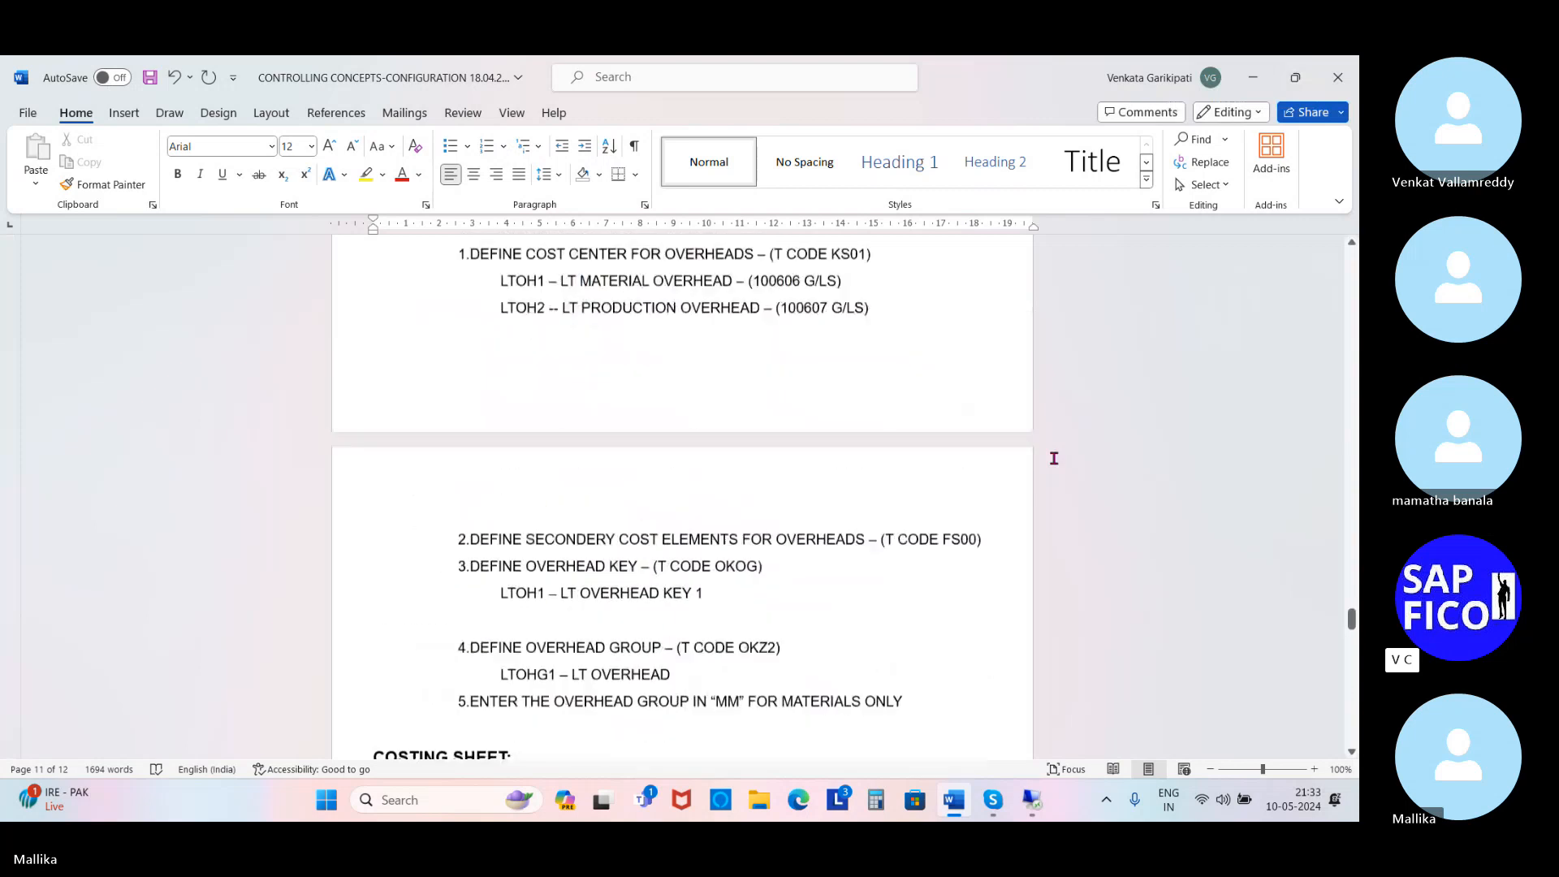
scroll(1053, 459, up, 10)
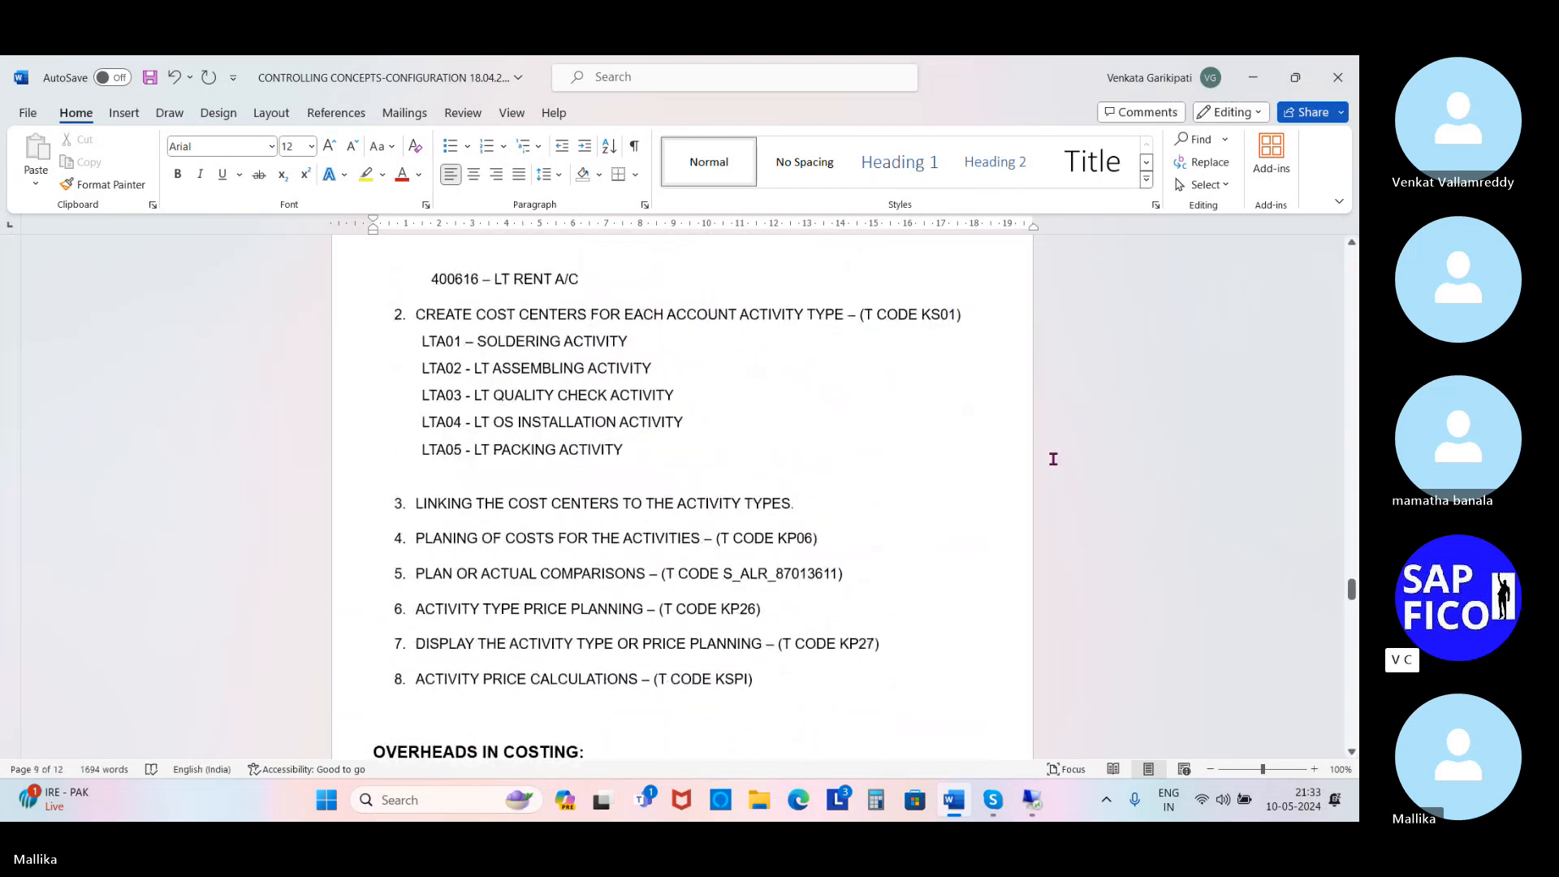
scroll(1054, 459, up, 10)
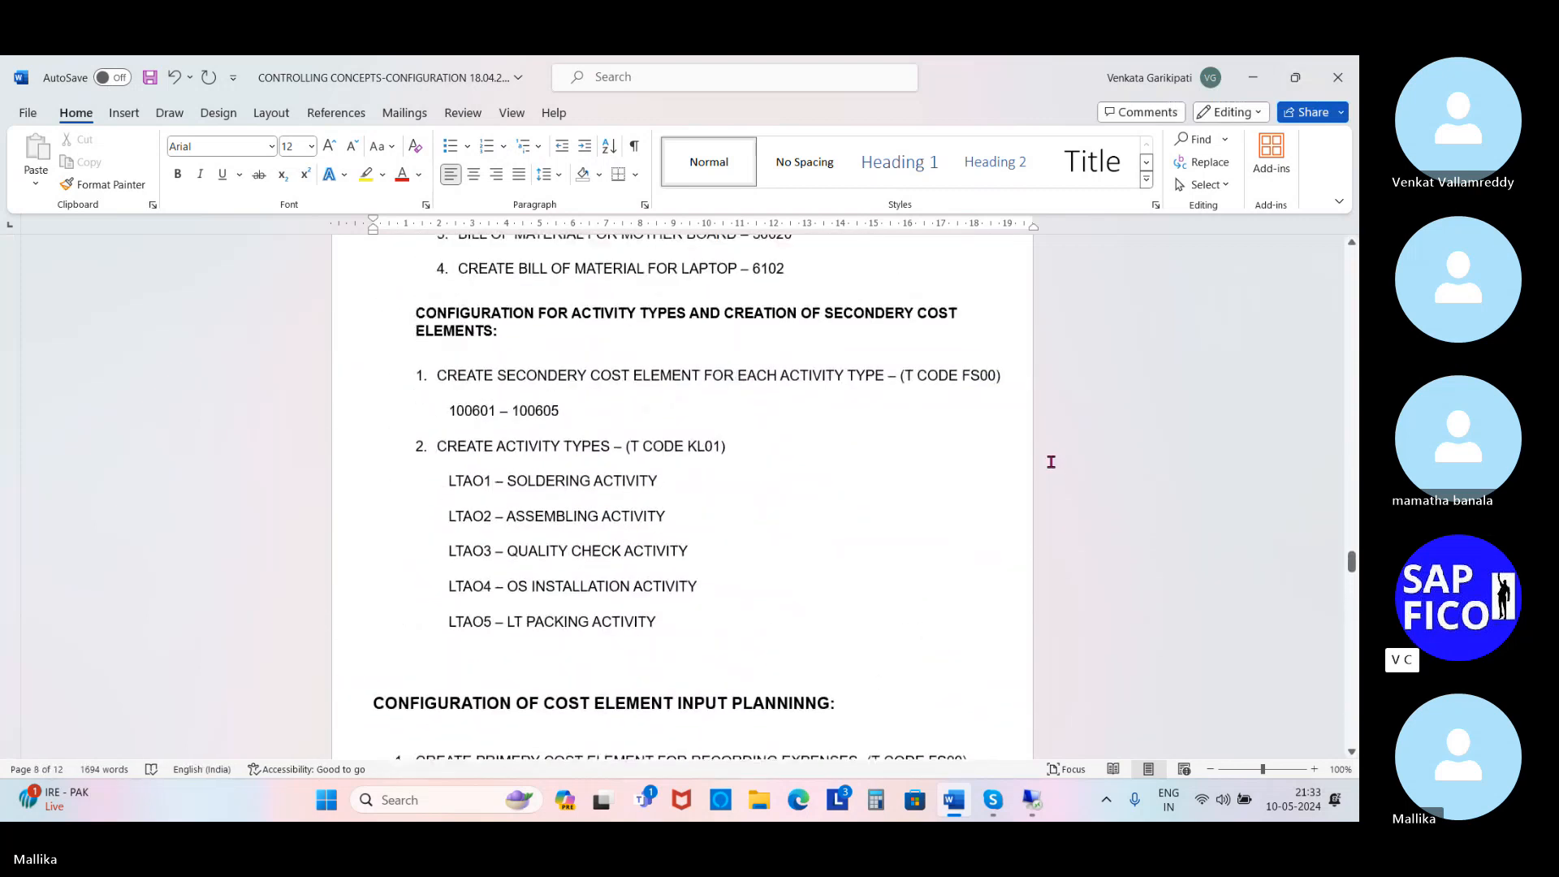
scroll(1051, 462, up, 10)
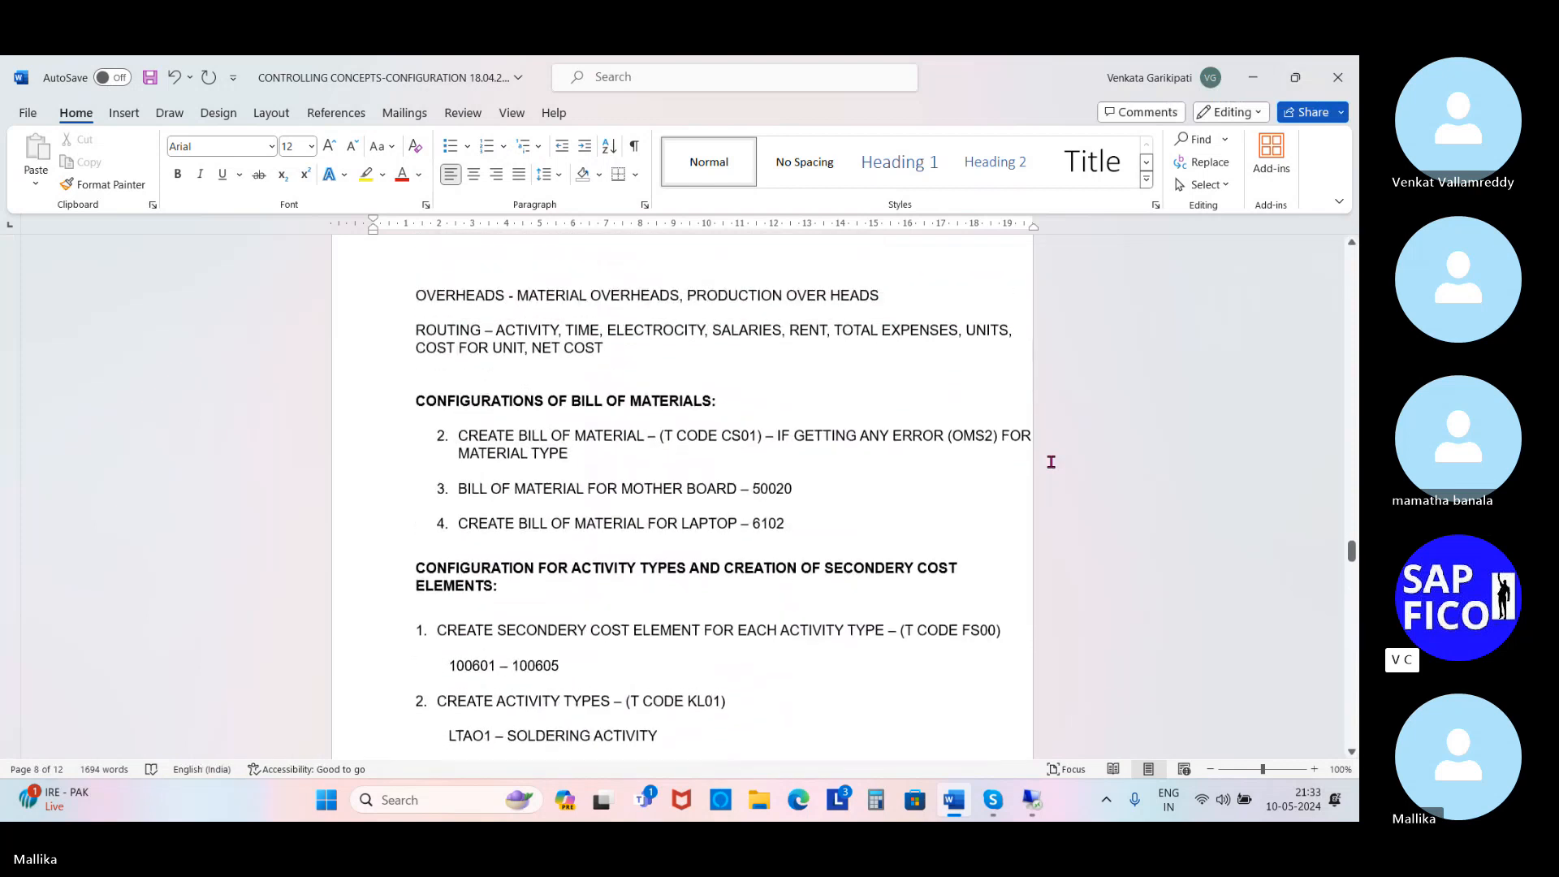
scroll(1051, 462, up, 3)
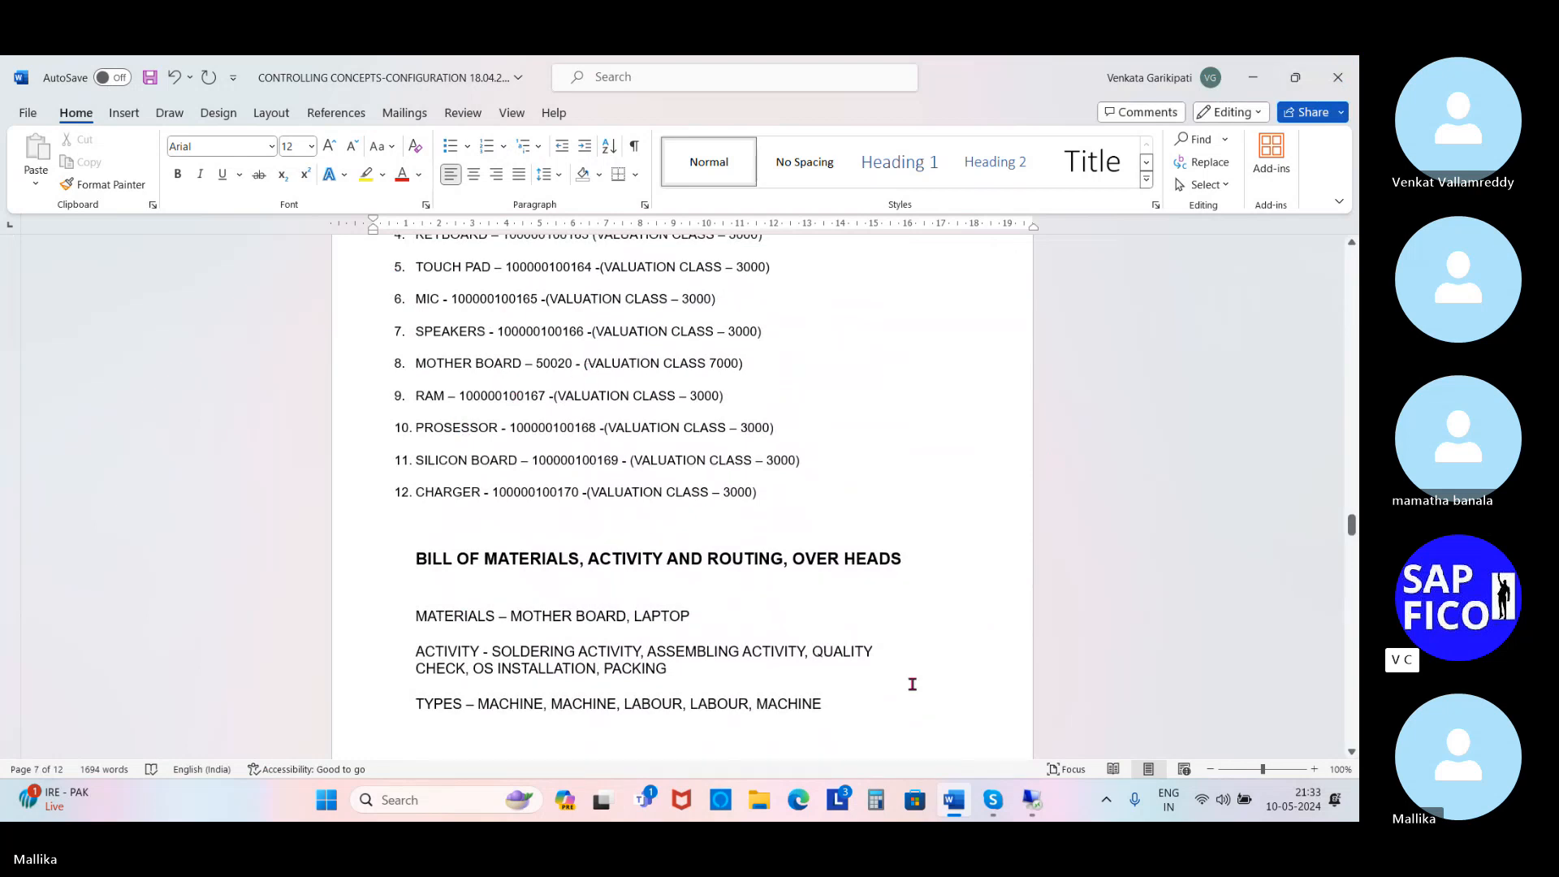
Return to the SAP session and enter material 50020 and plant MAL2 for the new routing.
mouse_move(1030, 804)
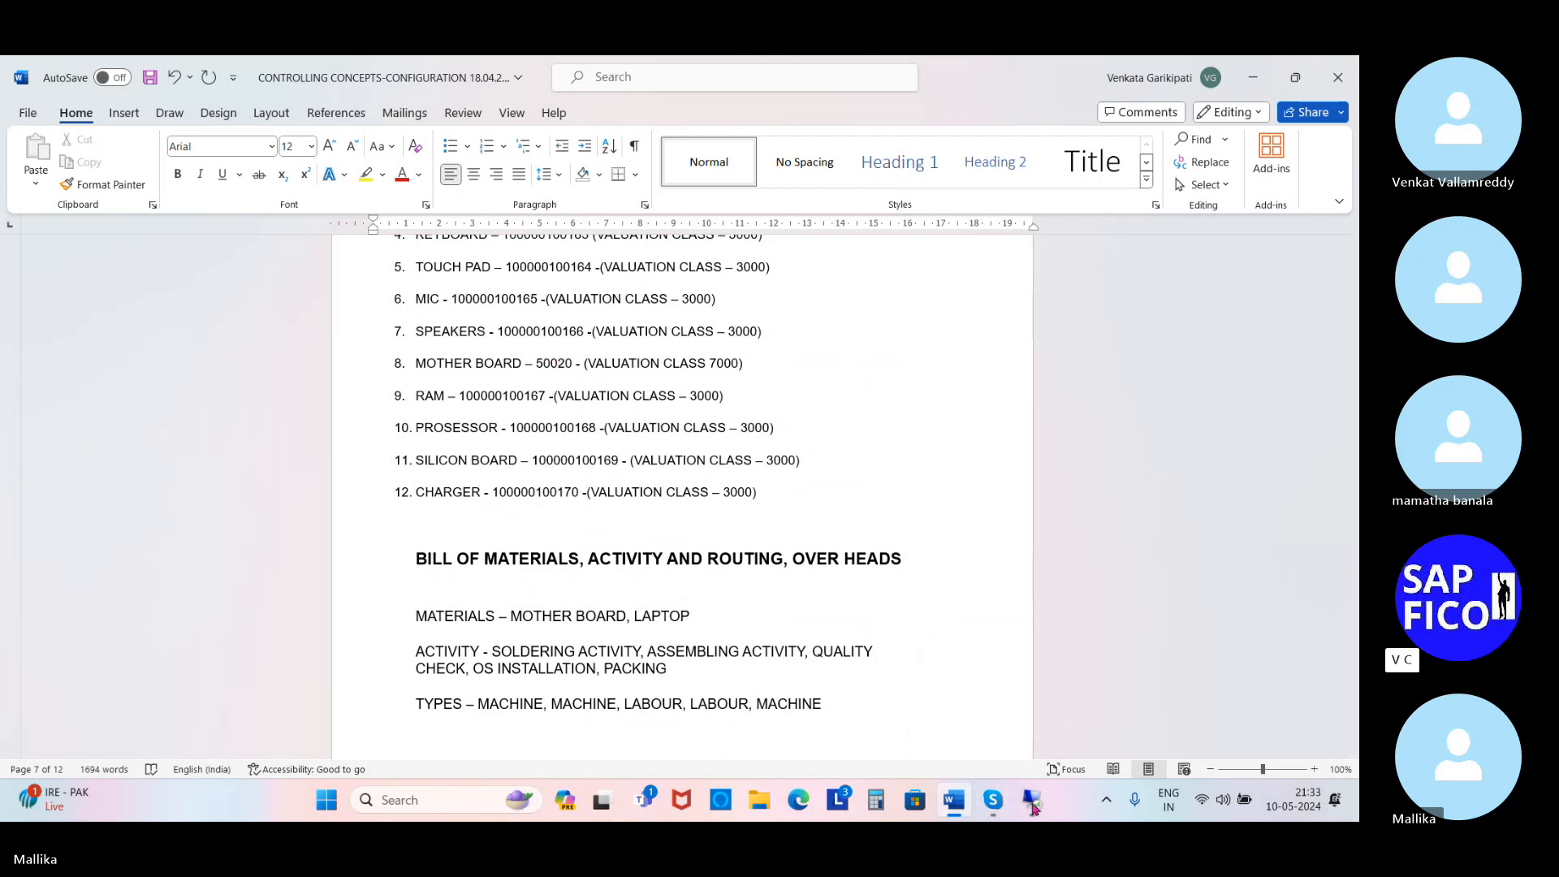
click(1032, 802)
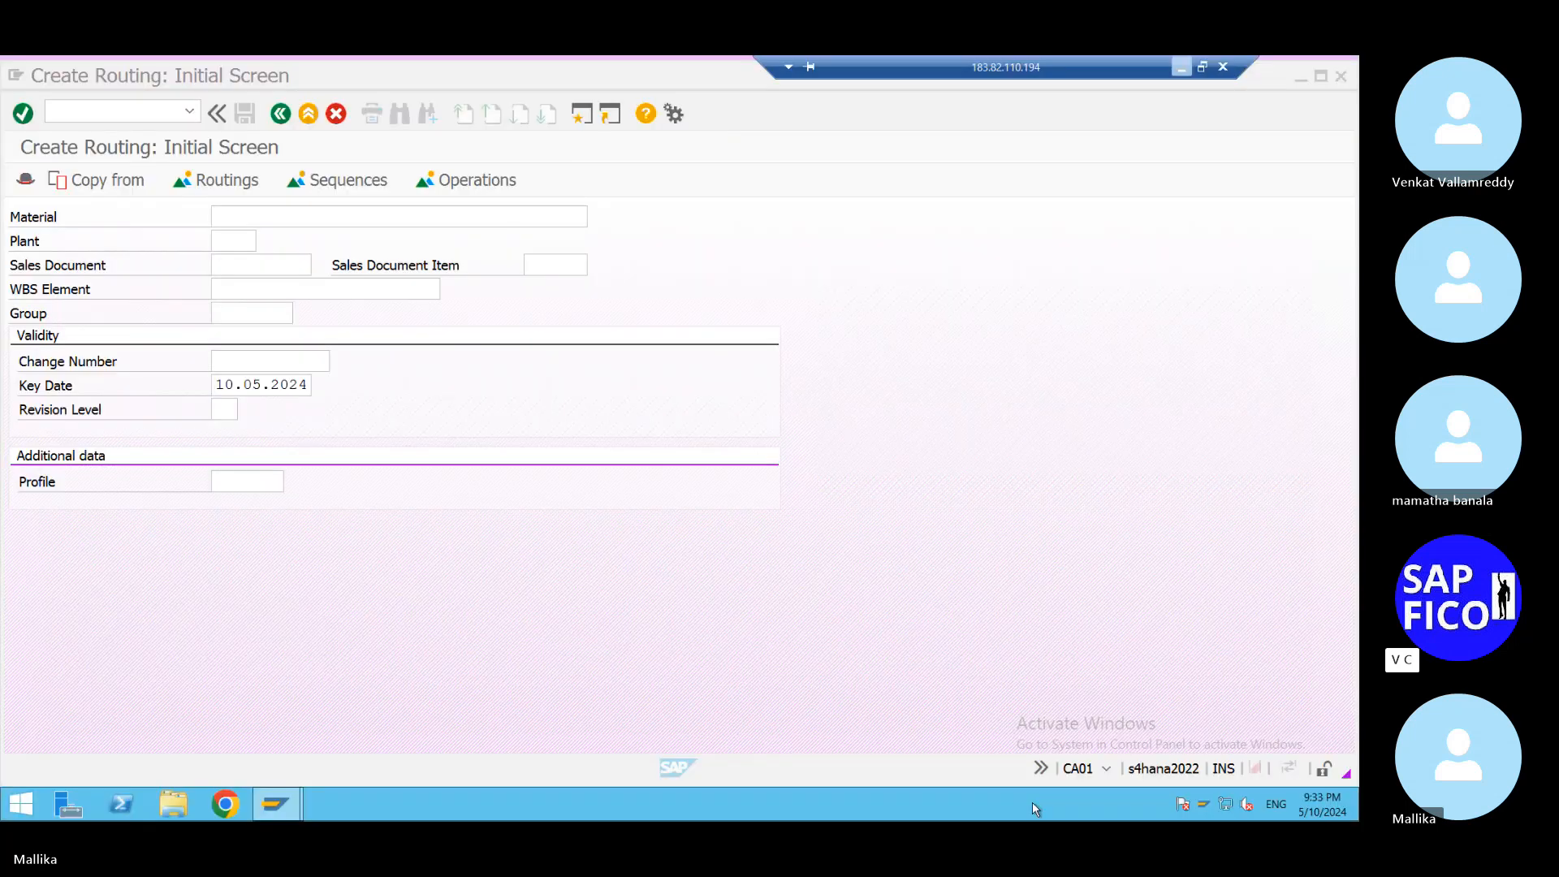
text(50020)
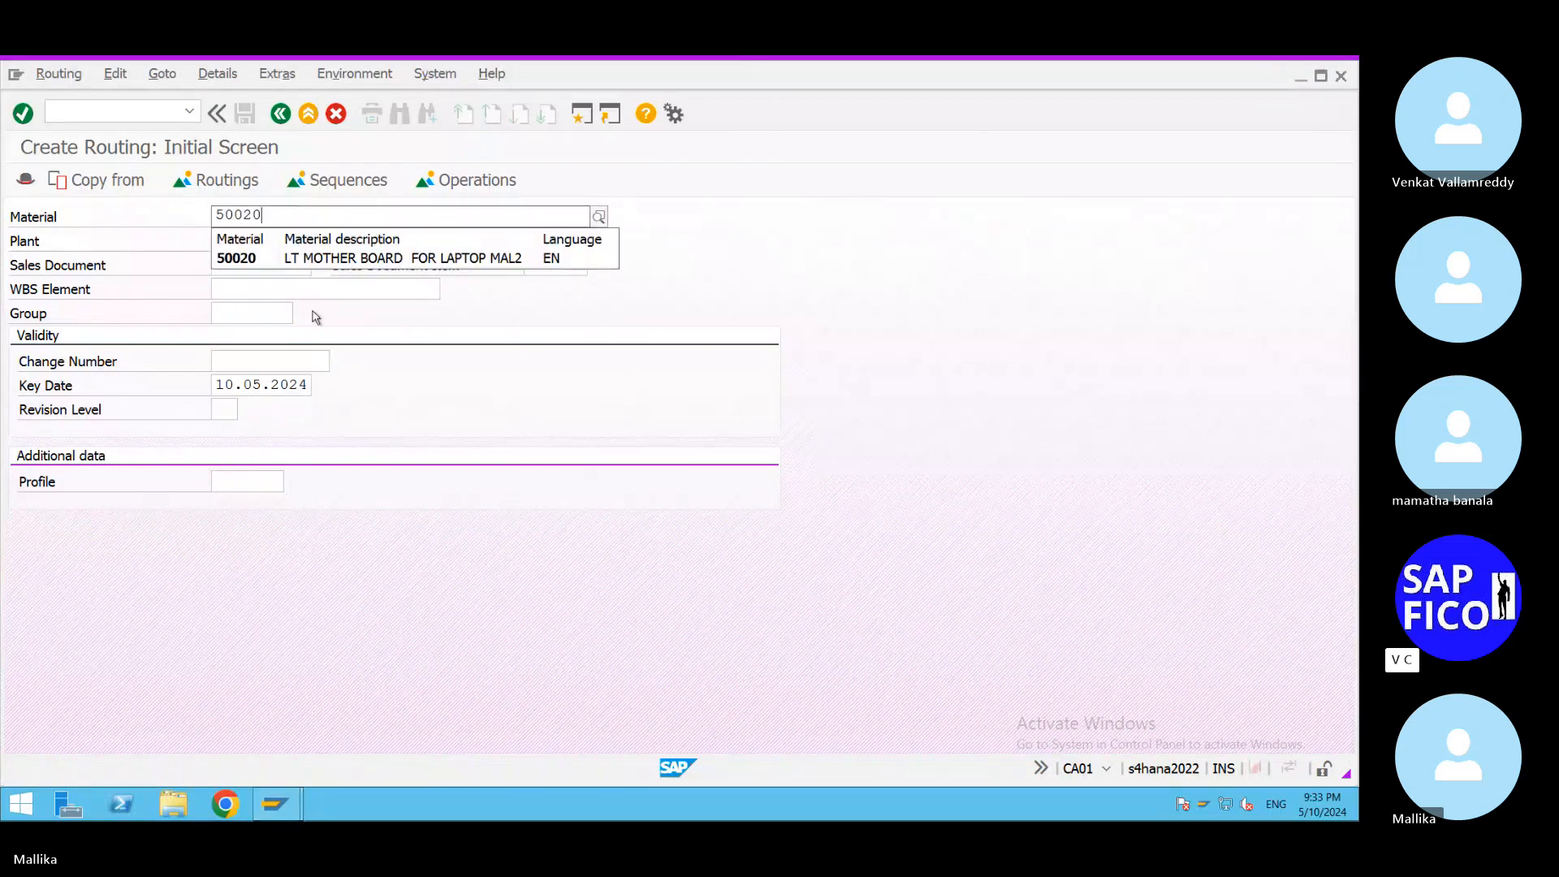
click(348, 258)
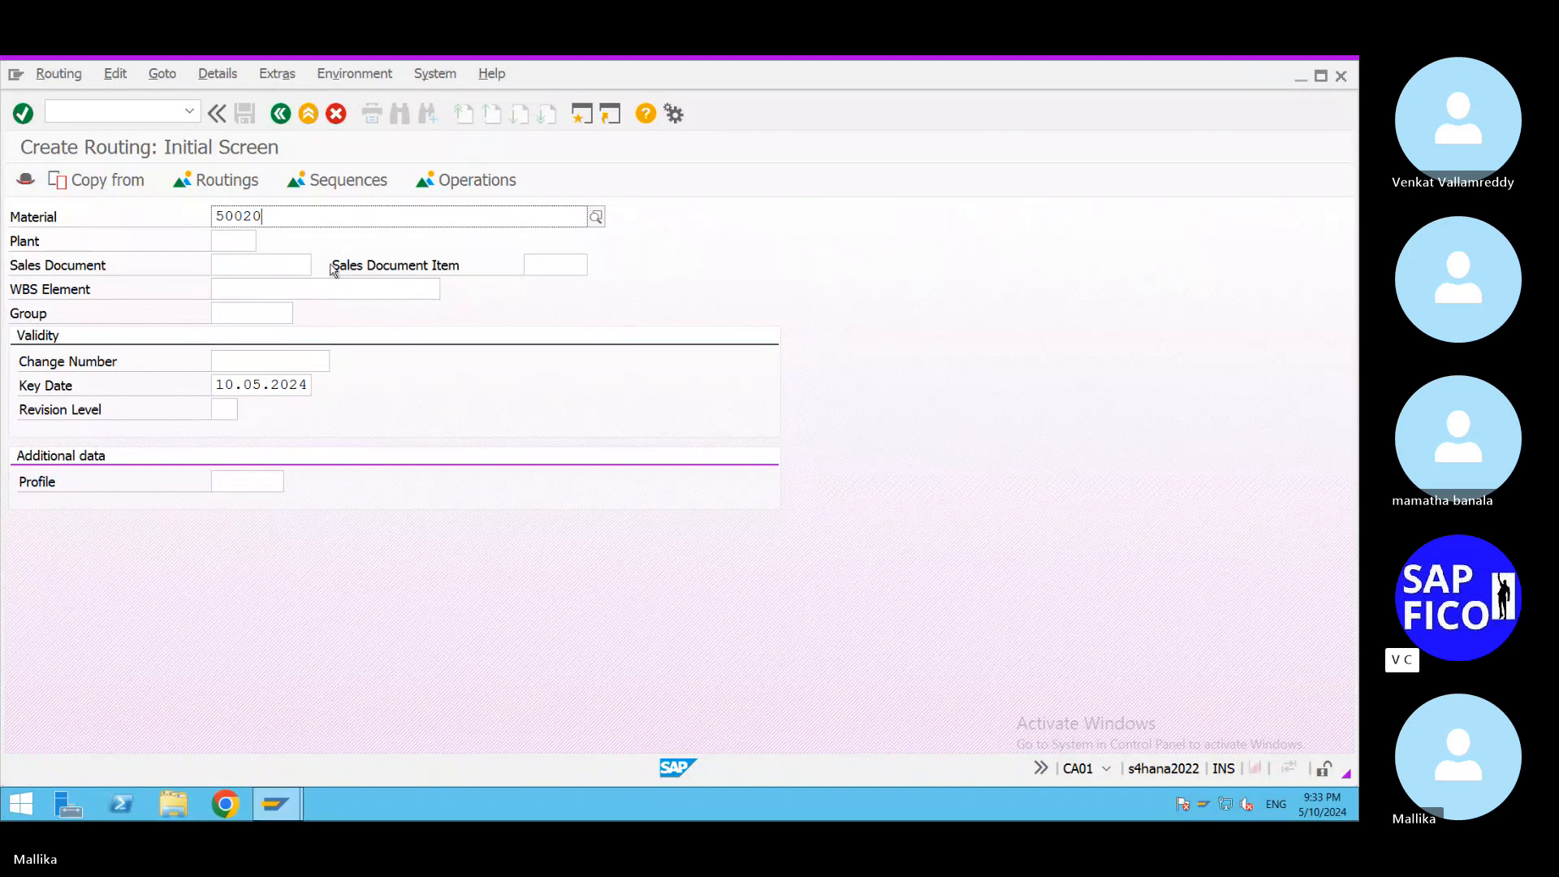
click(229, 240)
text(MAL2)
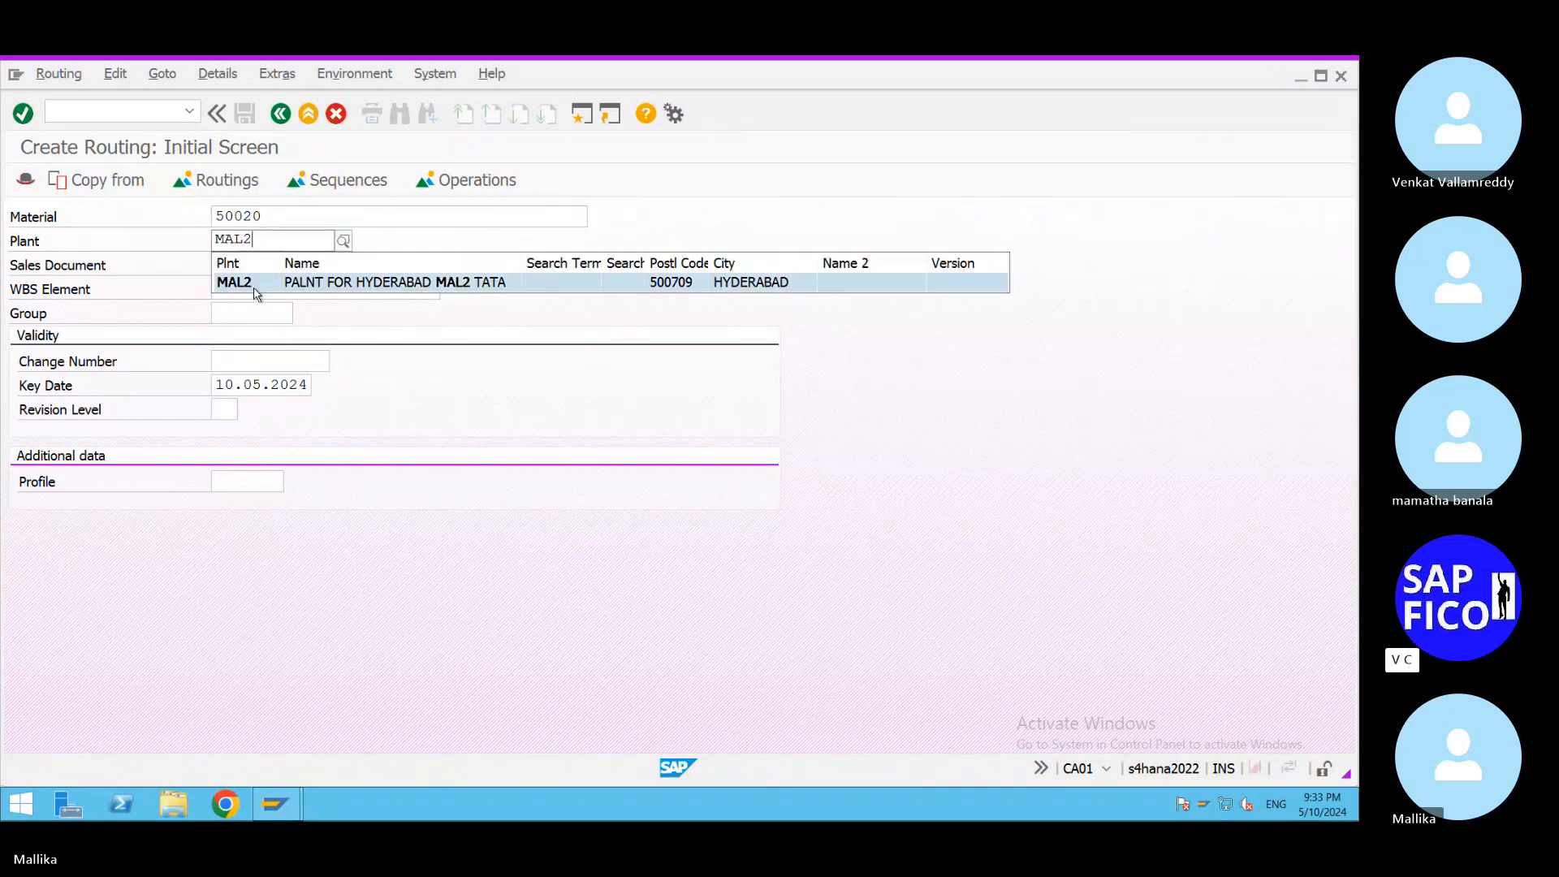
click(255, 286)
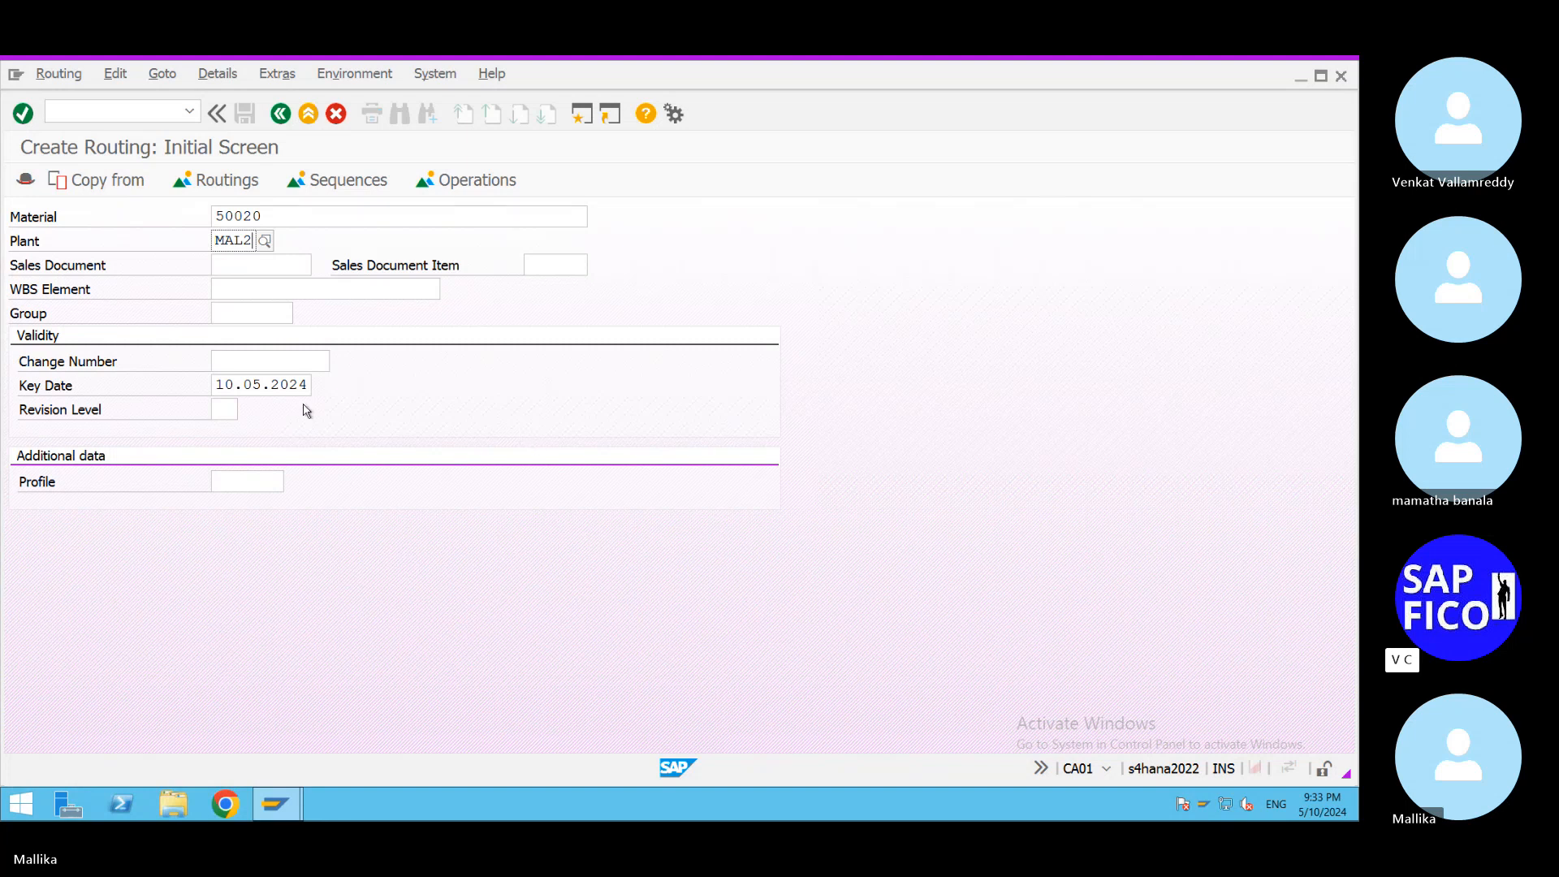
Set the routing's key date to 01.01.2024 and submit the initial screen.
double_click(219, 378)
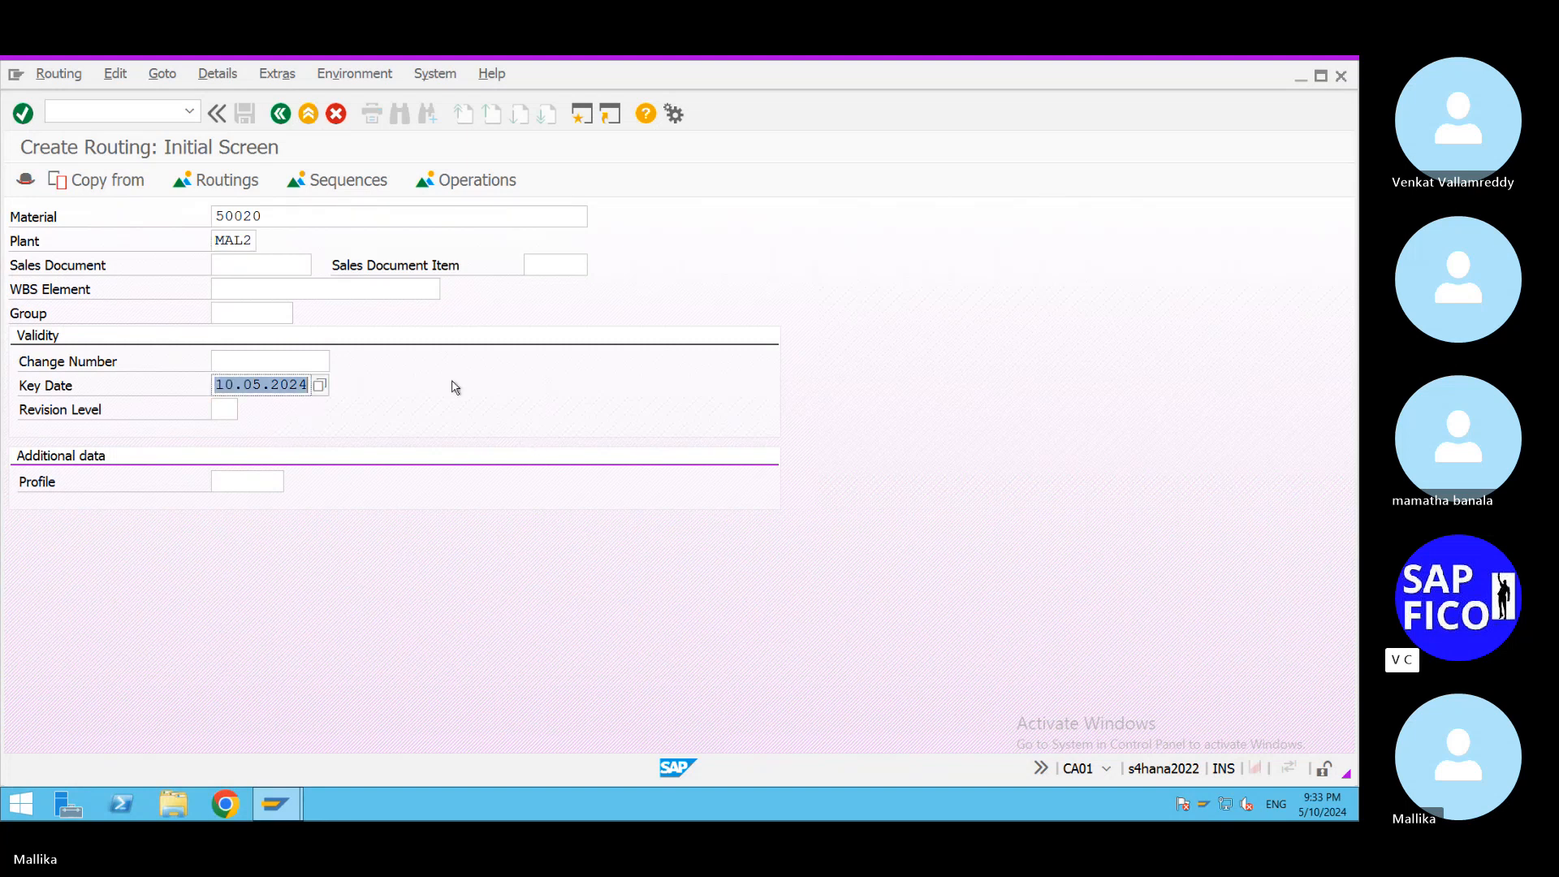
key(BackSpace)
text(0)
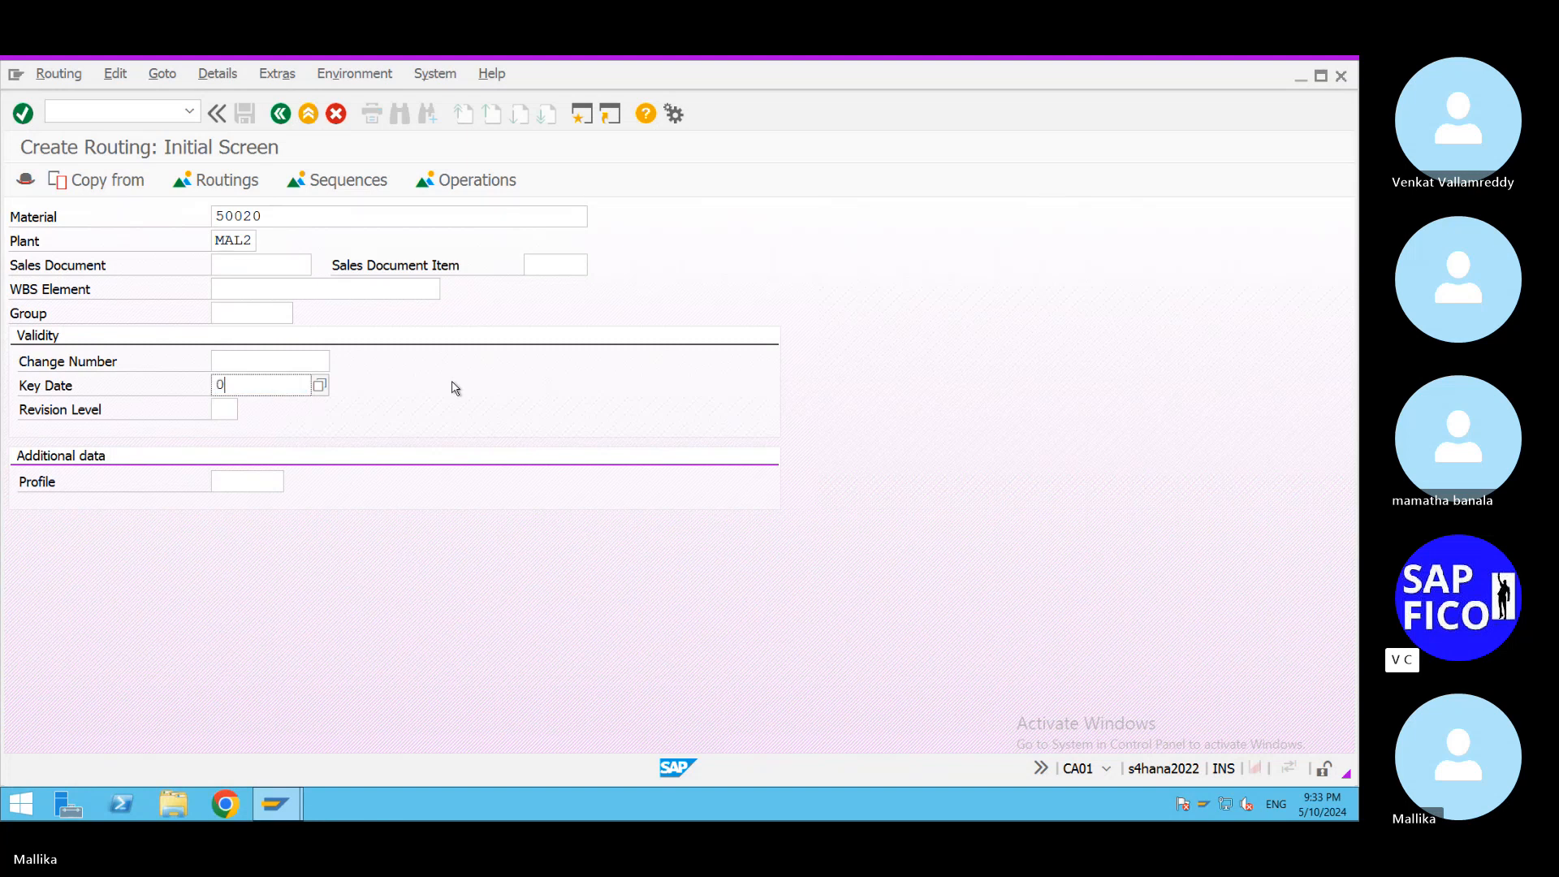
text(1.01.2024)
key(Return)
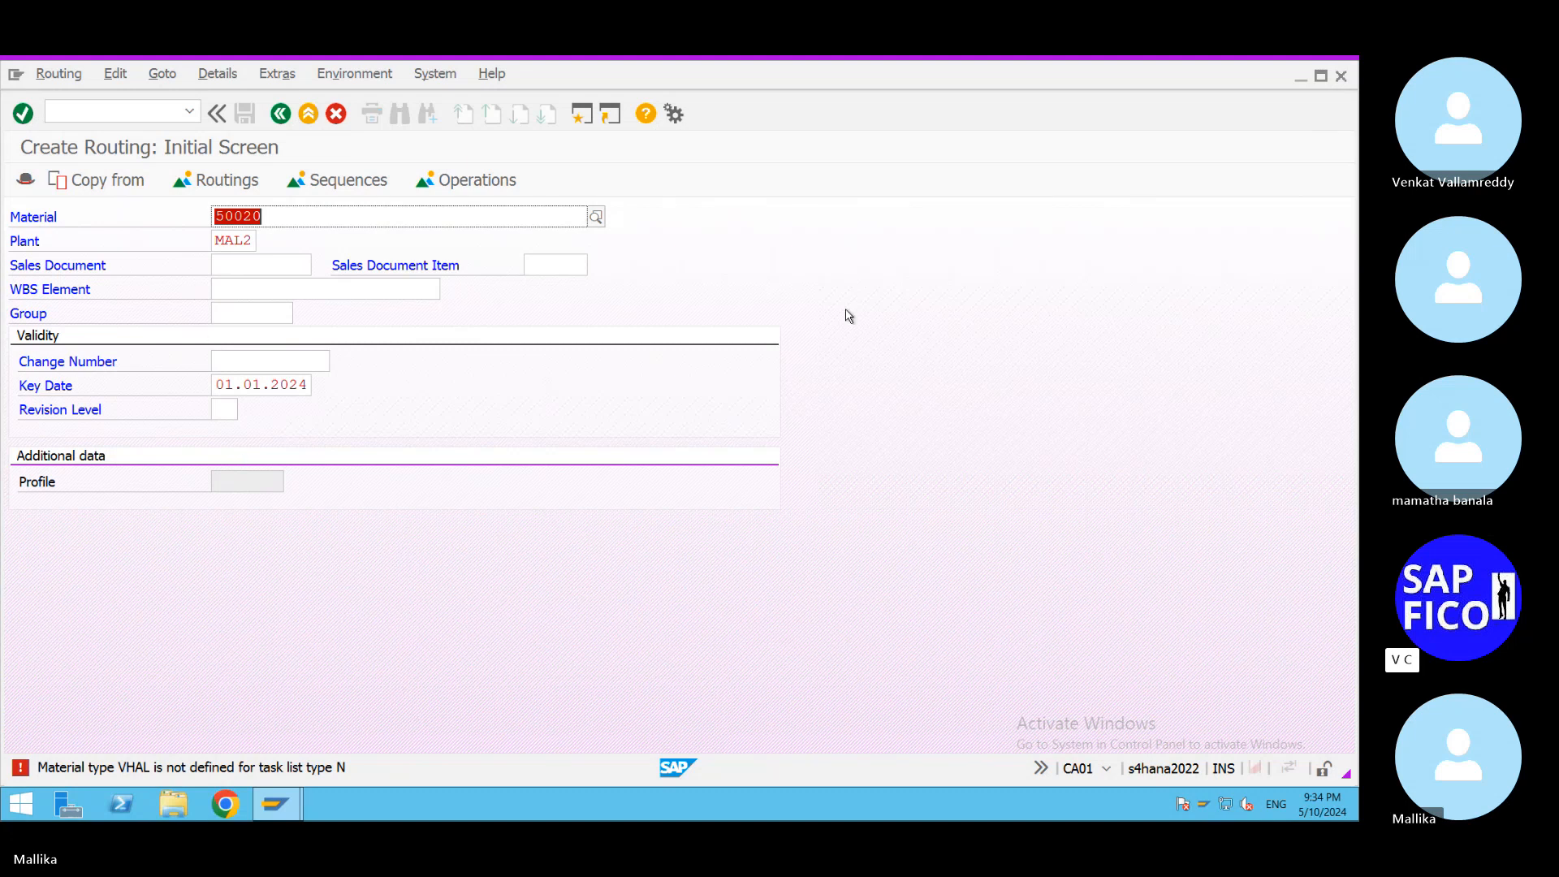
Open transaction OMSY in a new SAP session and position the company code list at MAL2.
click(576, 116)
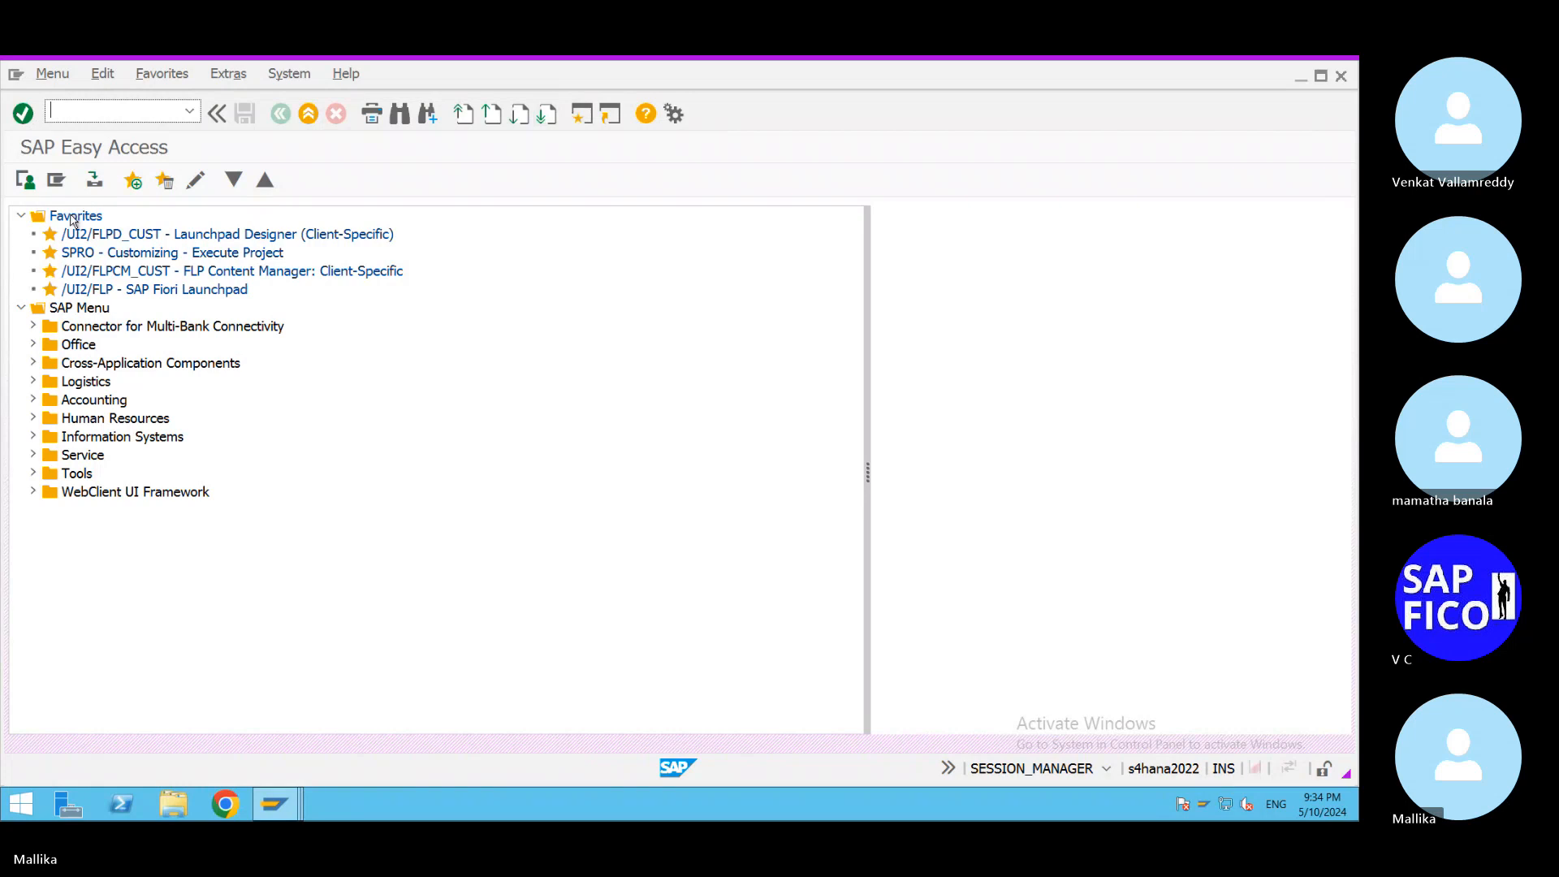
text(/NOMSY)
key(Return)
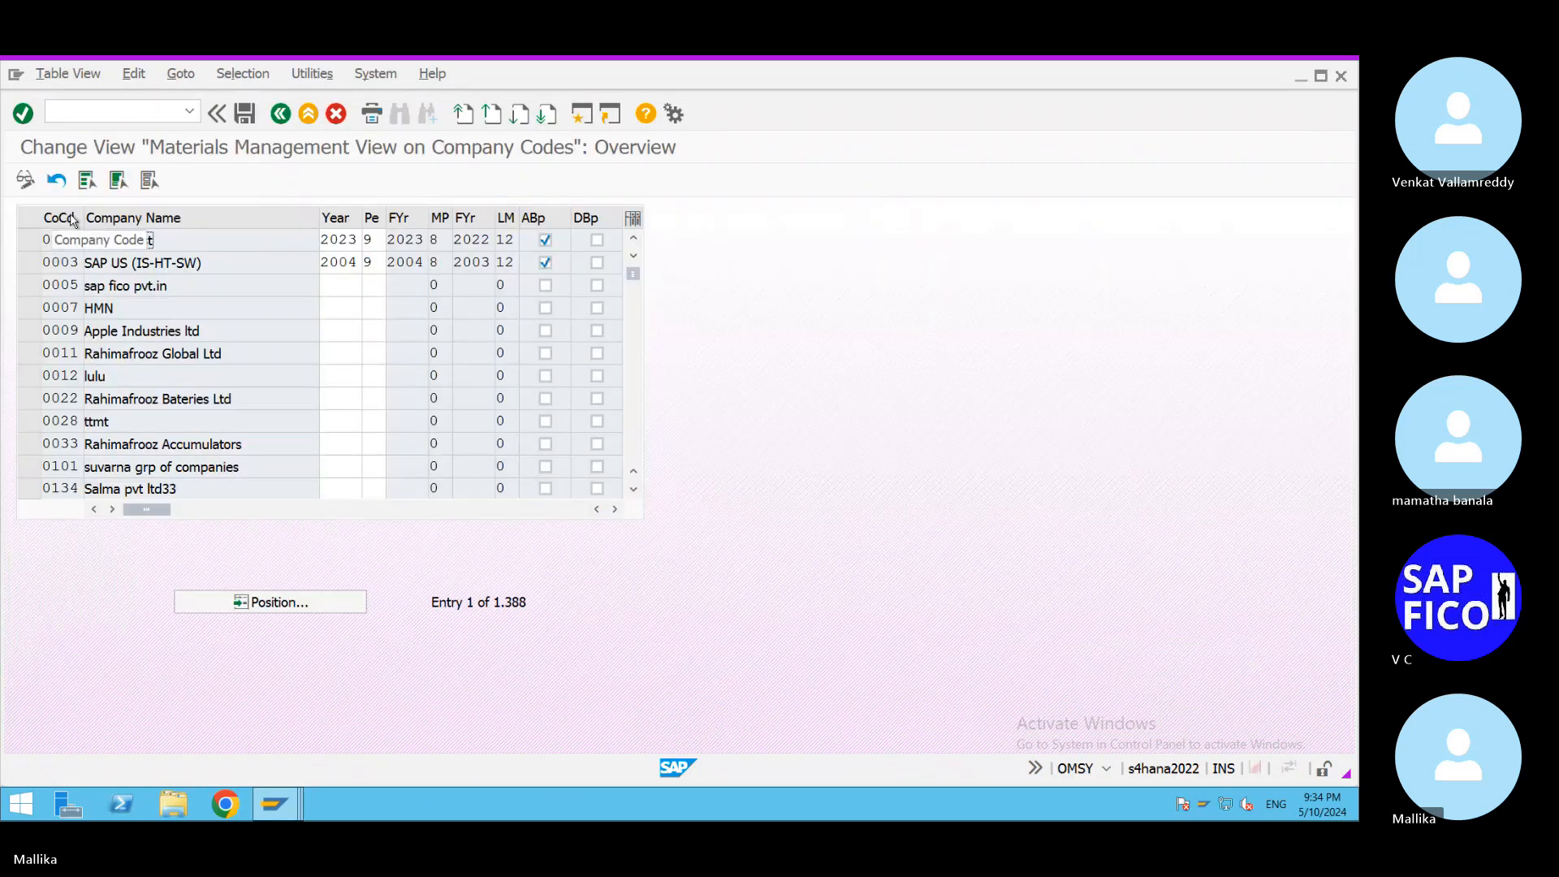
click(334, 610)
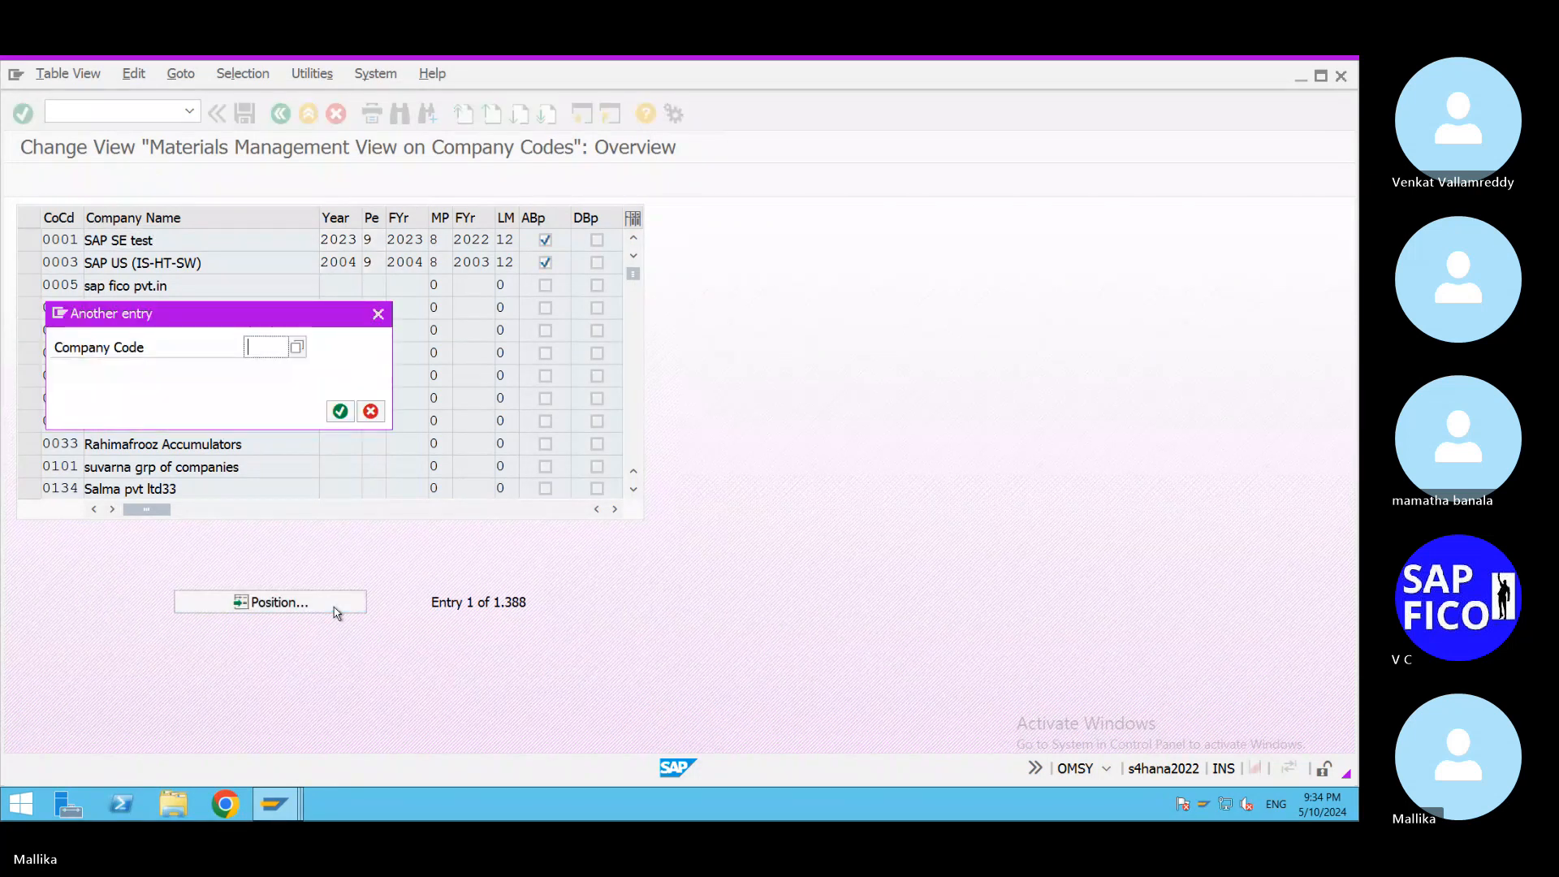
text(MAL2)
click(340, 414)
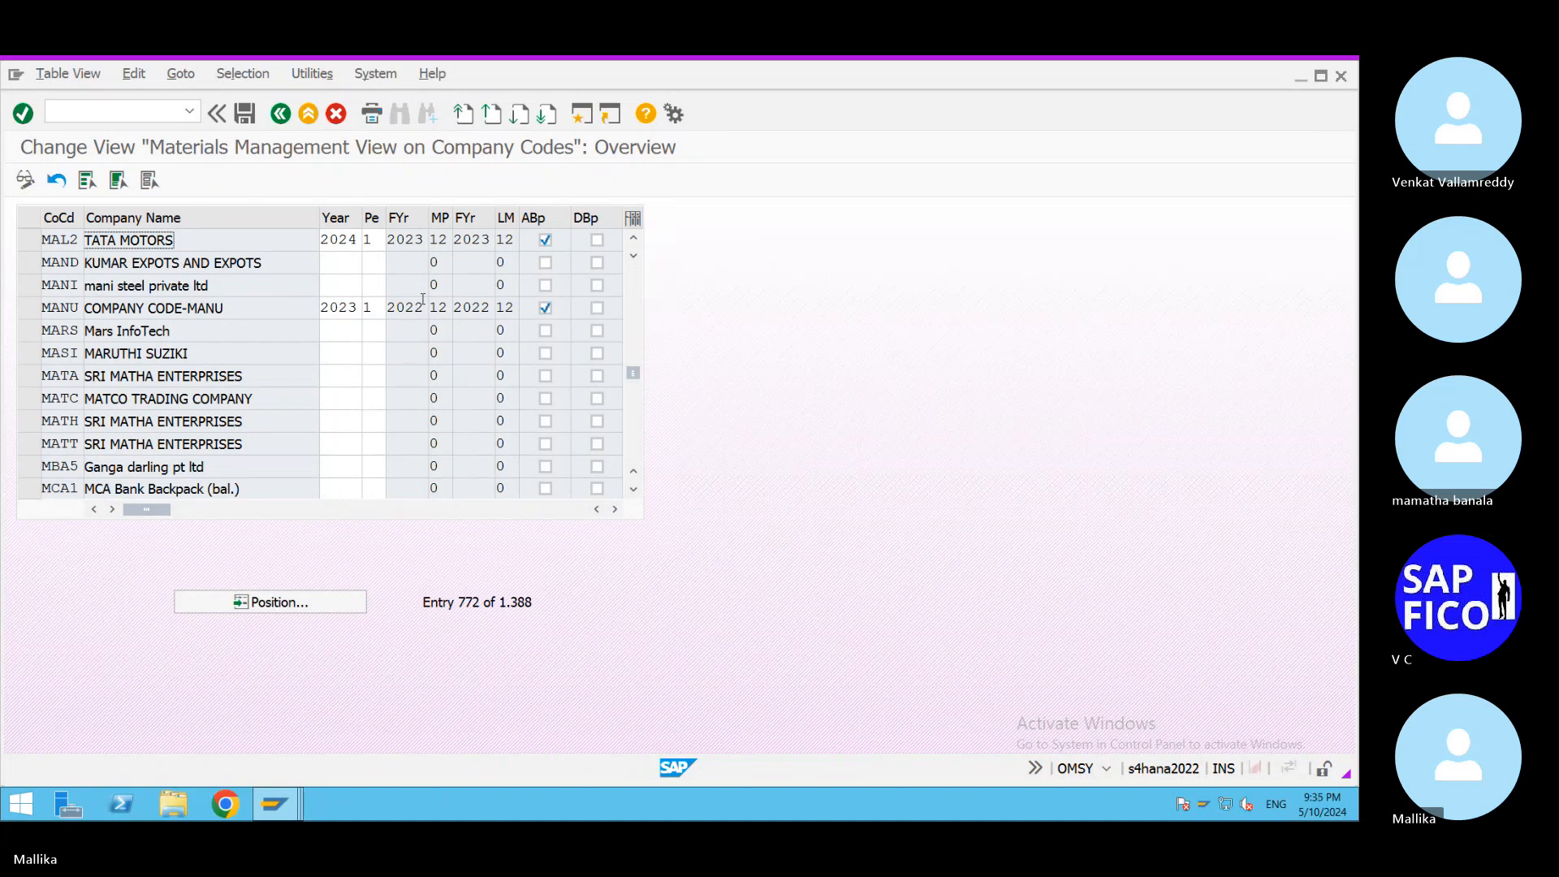
Switch to the Word notes and review the product costing section, the material list and the bill of materials and routing section.
mouse_move(1098, 59)
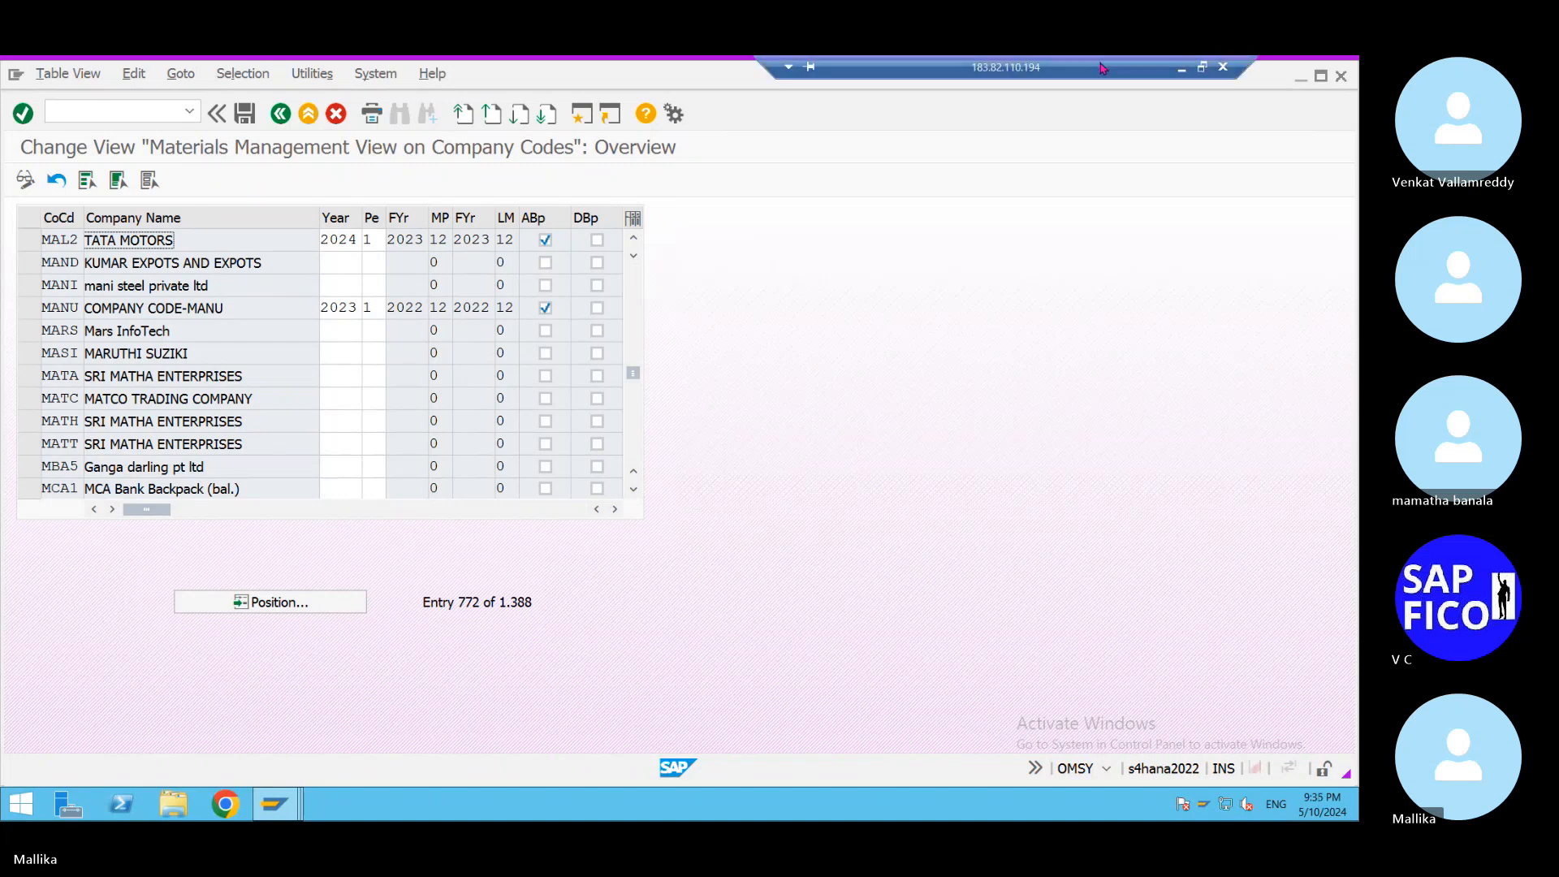
click(1180, 70)
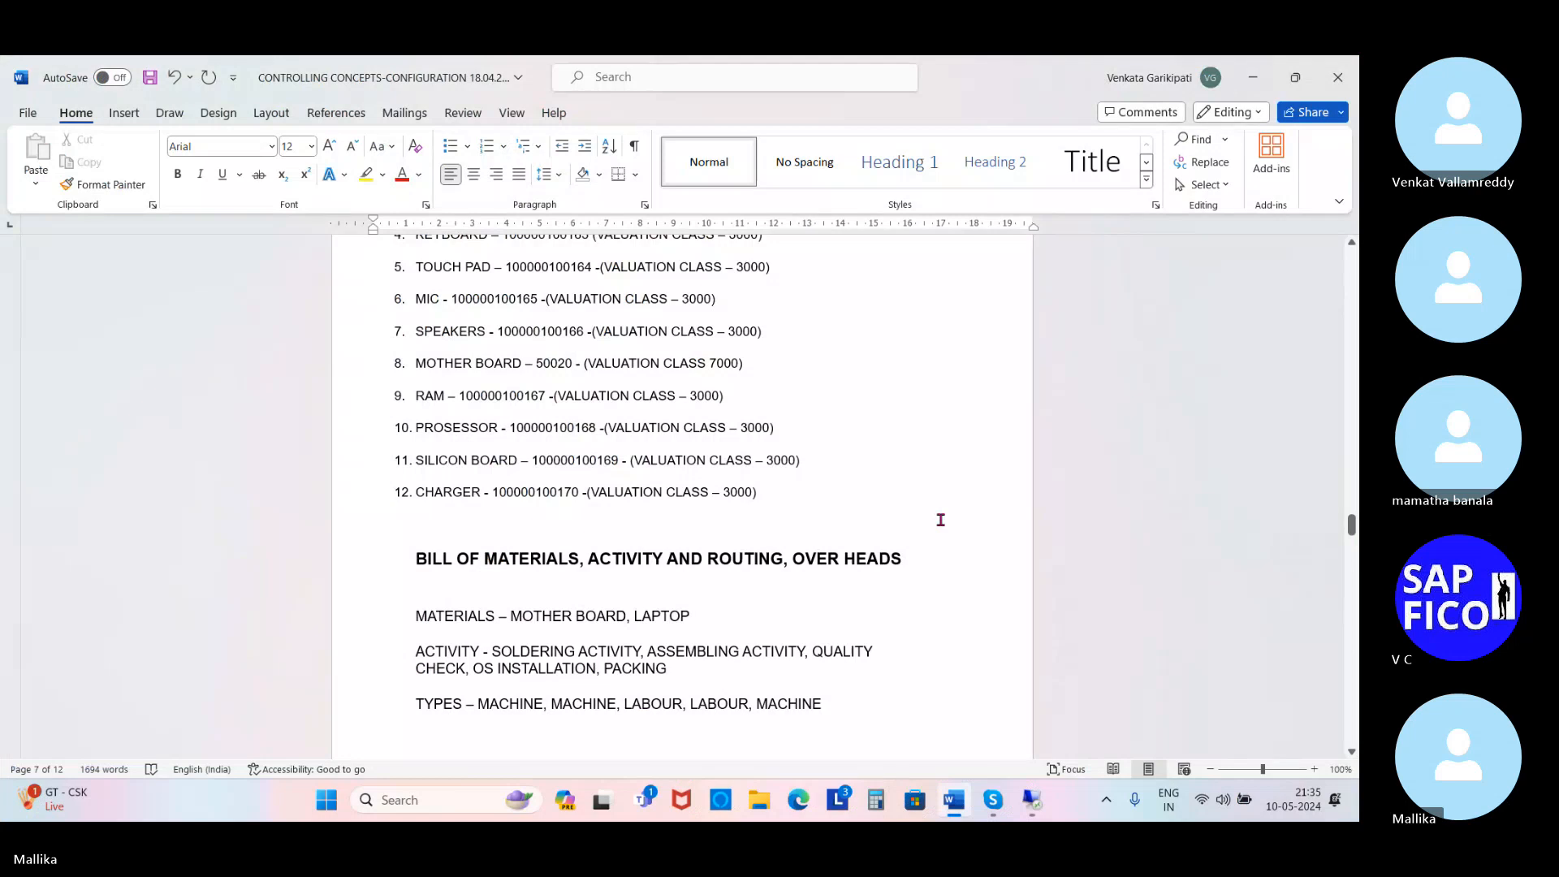
scroll(927, 524, up, 3)
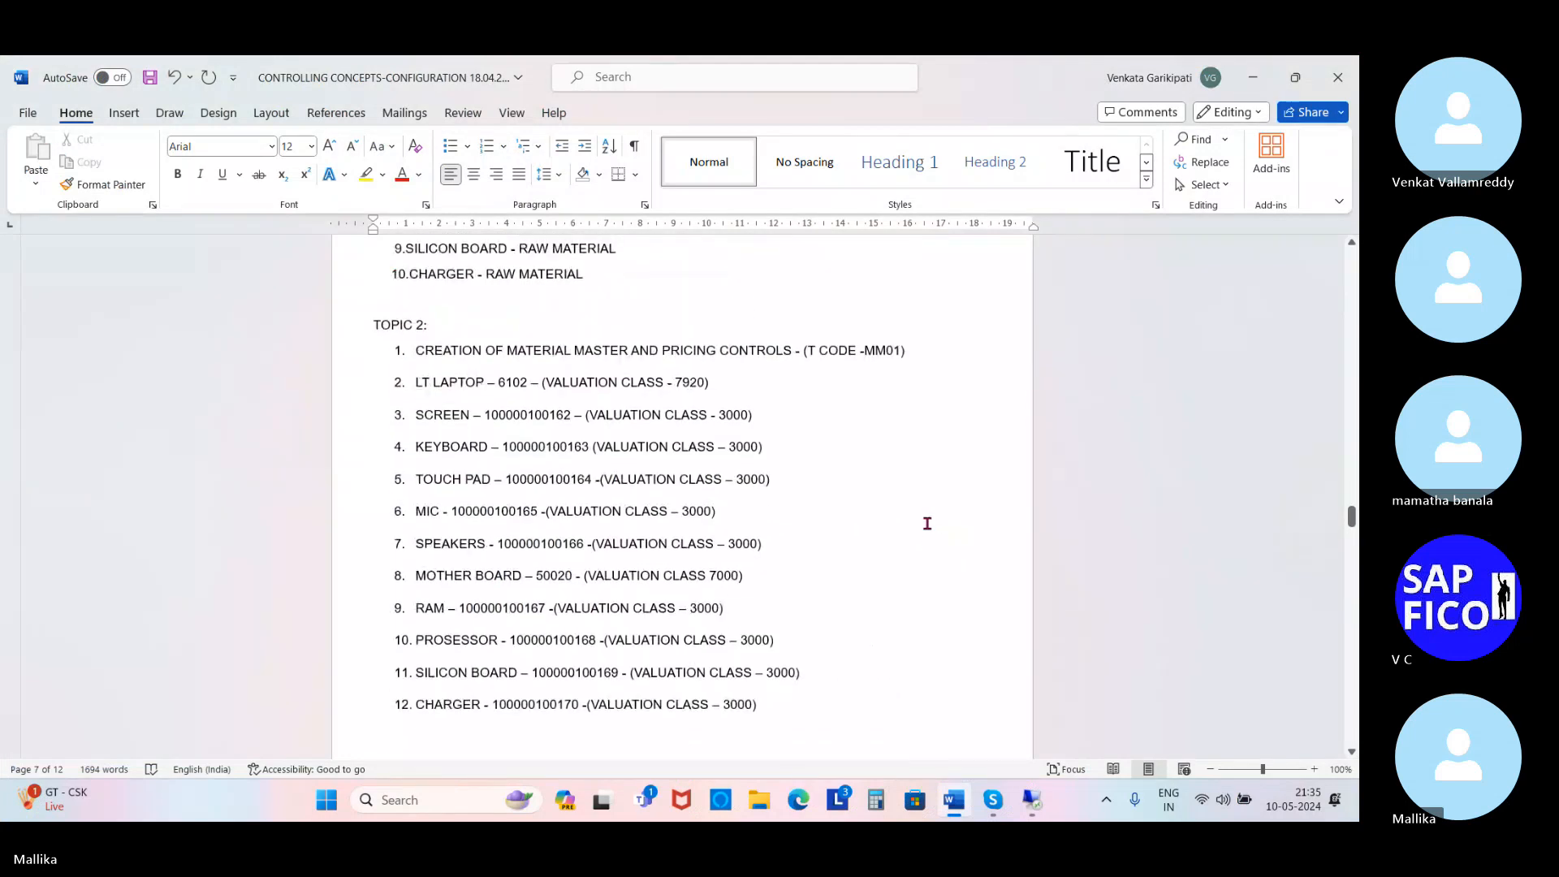
scroll(927, 524, up, 5)
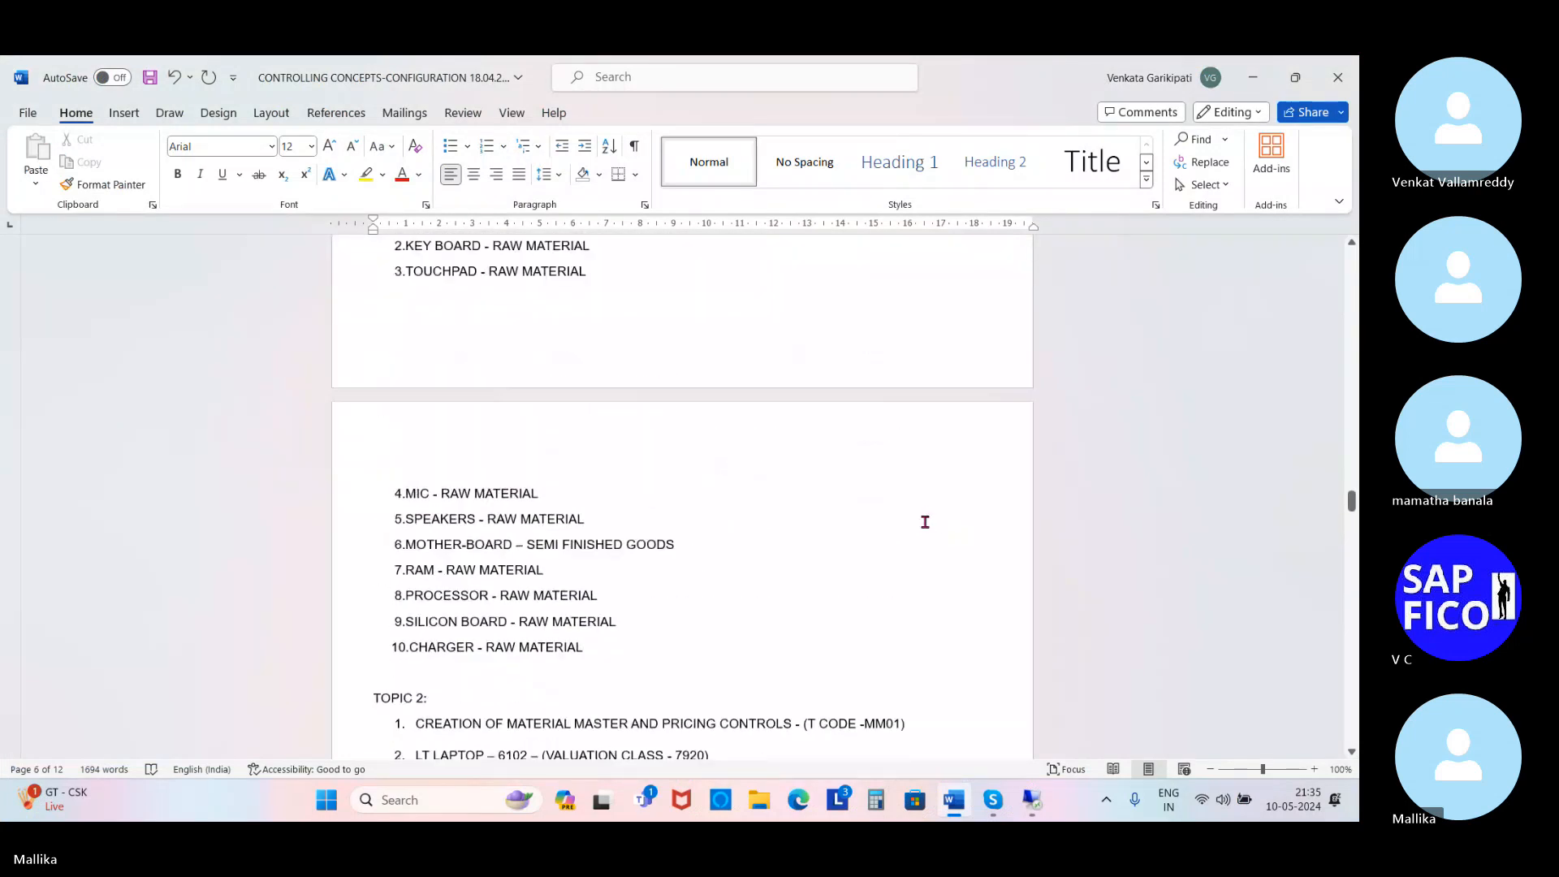
scroll(925, 521, up, 3)
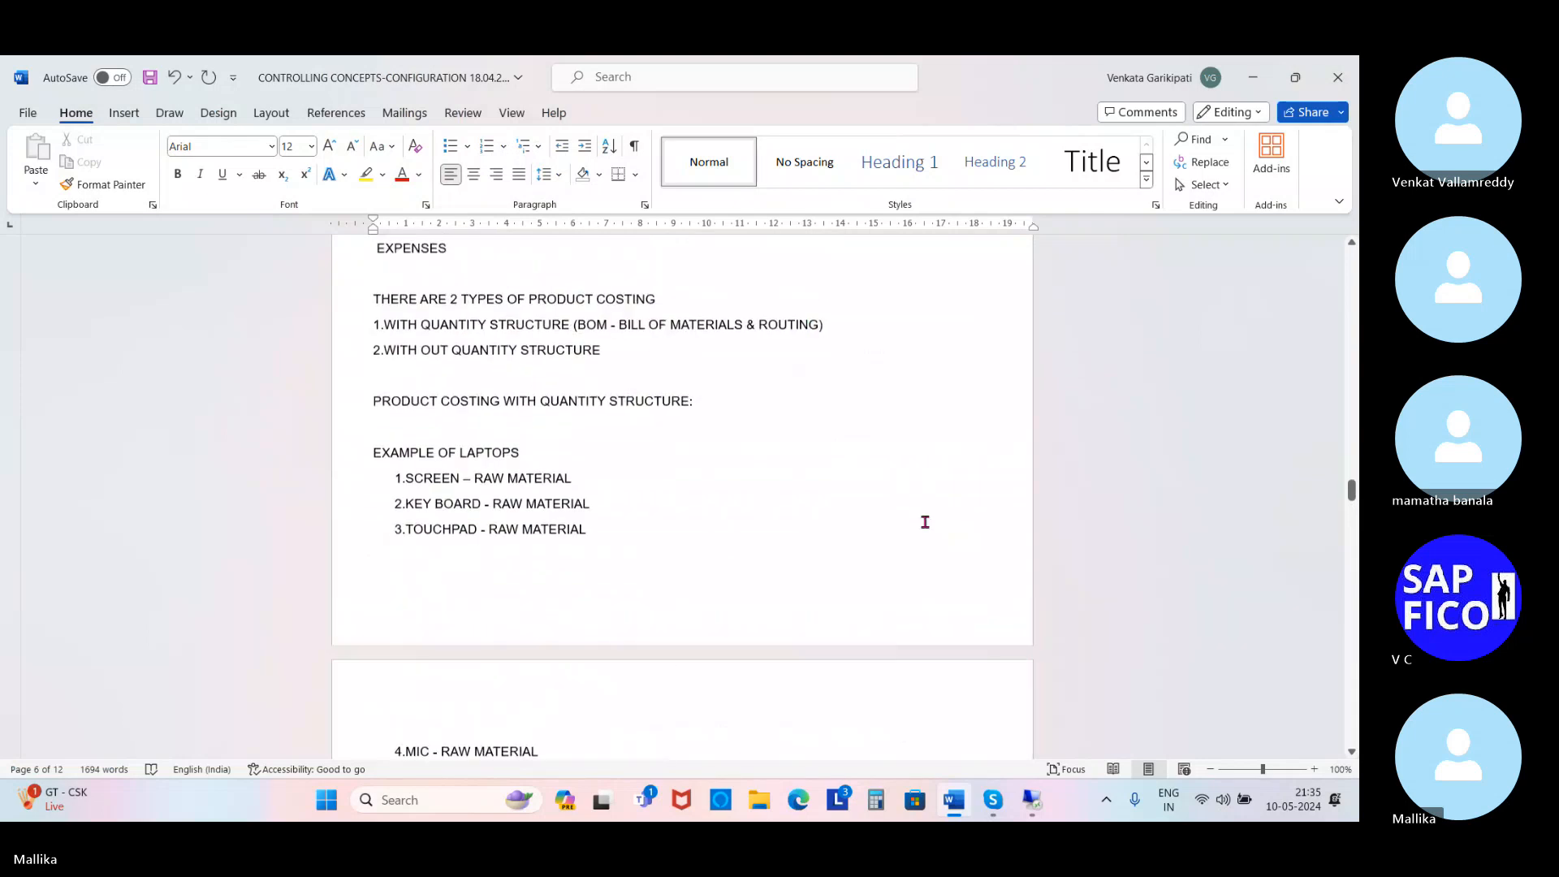
scroll(925, 522, up, 1)
scroll(925, 522, up, 1)
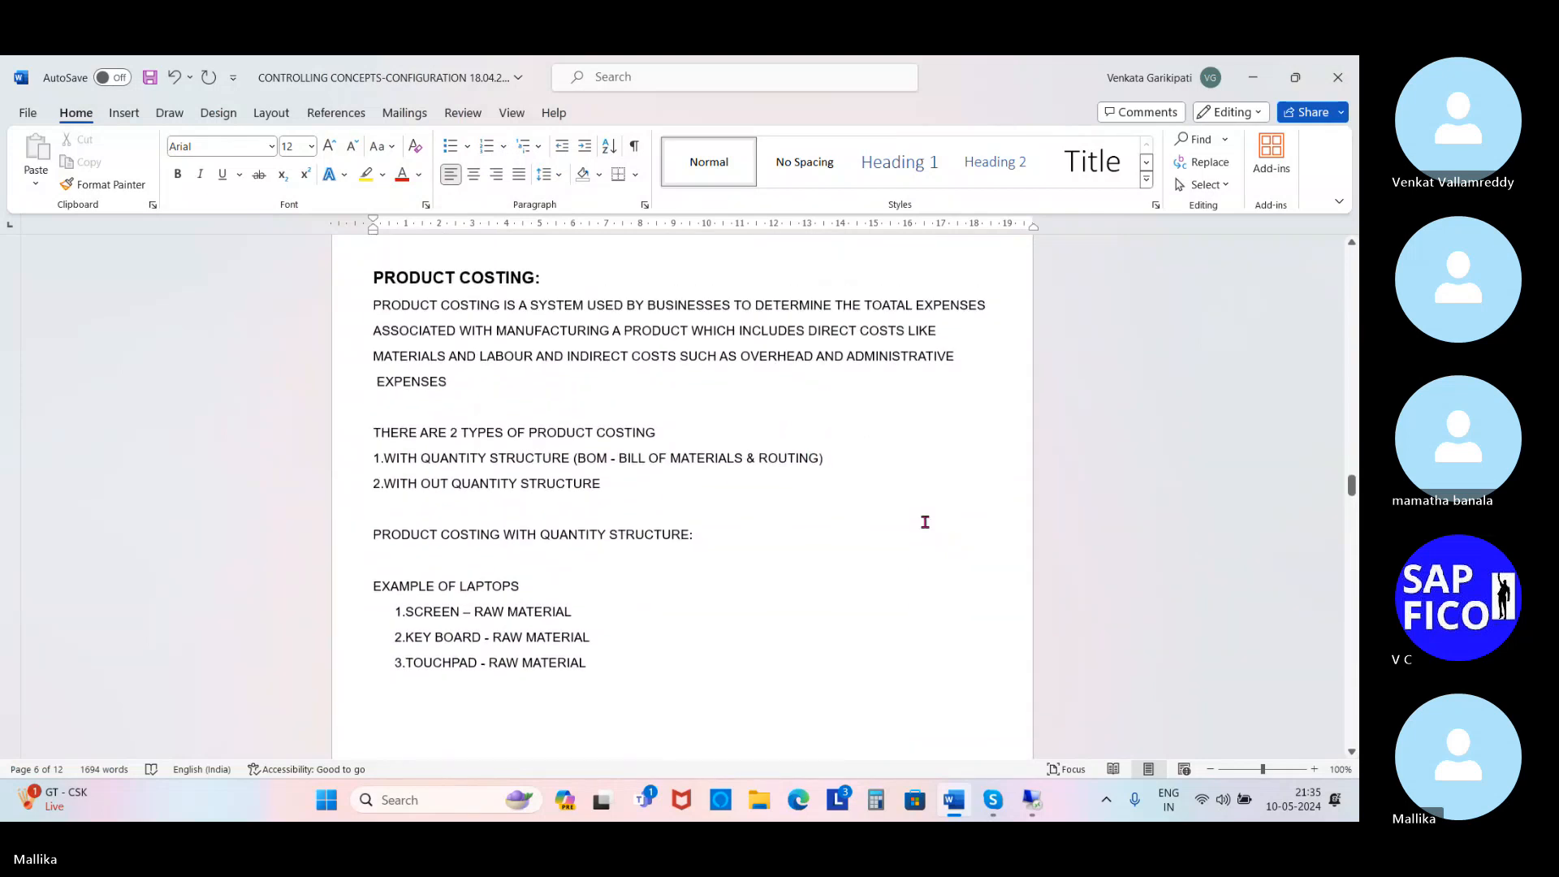
scroll(925, 521, down, 4)
scroll(924, 522, down, 6)
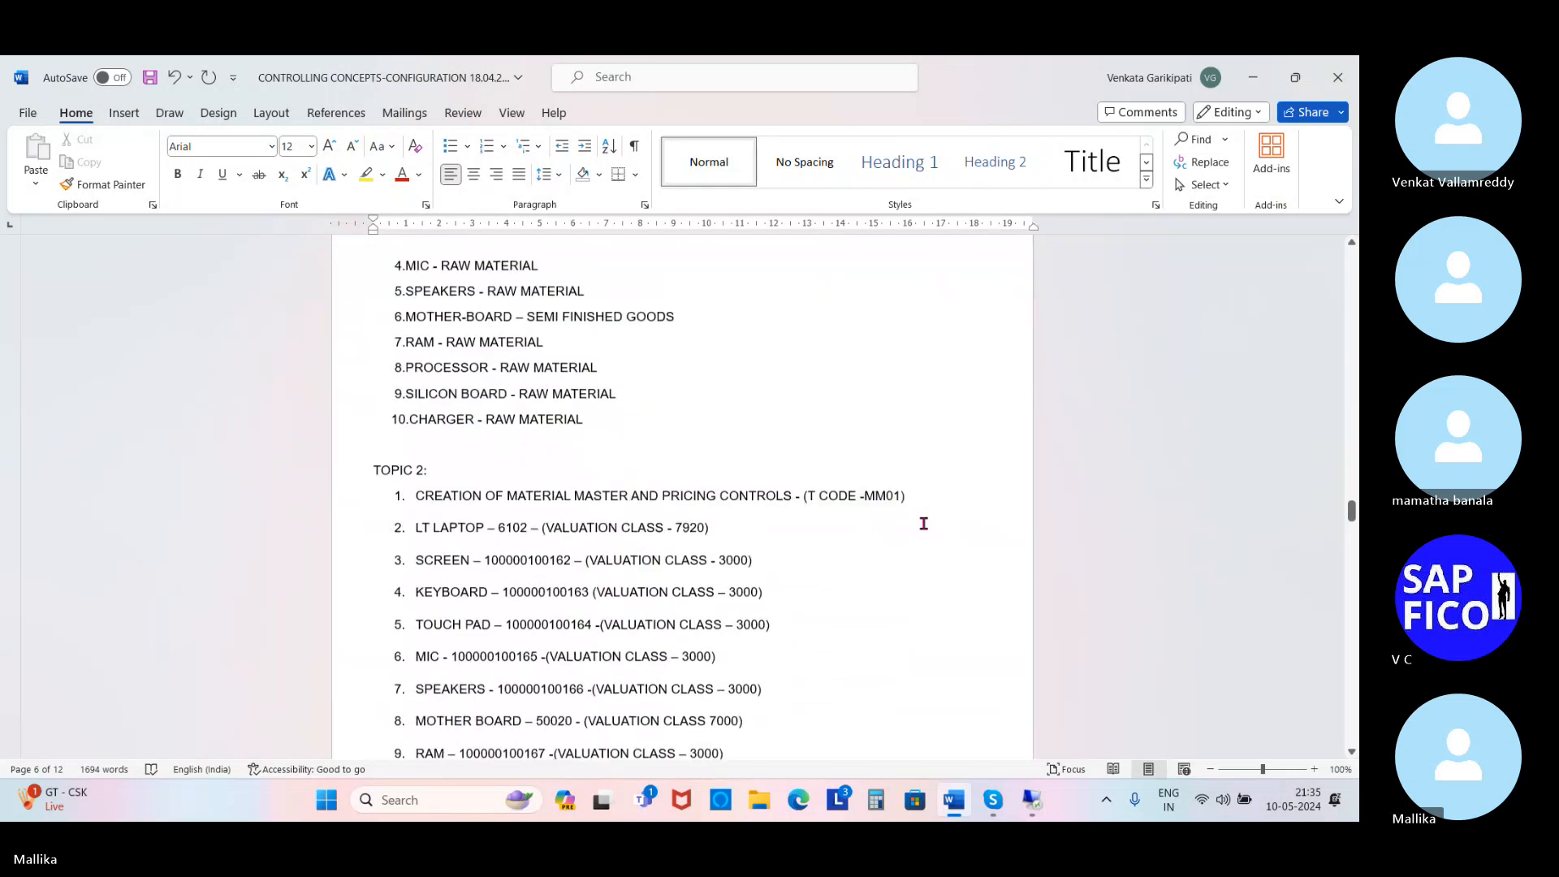
scroll(925, 523, down, 2)
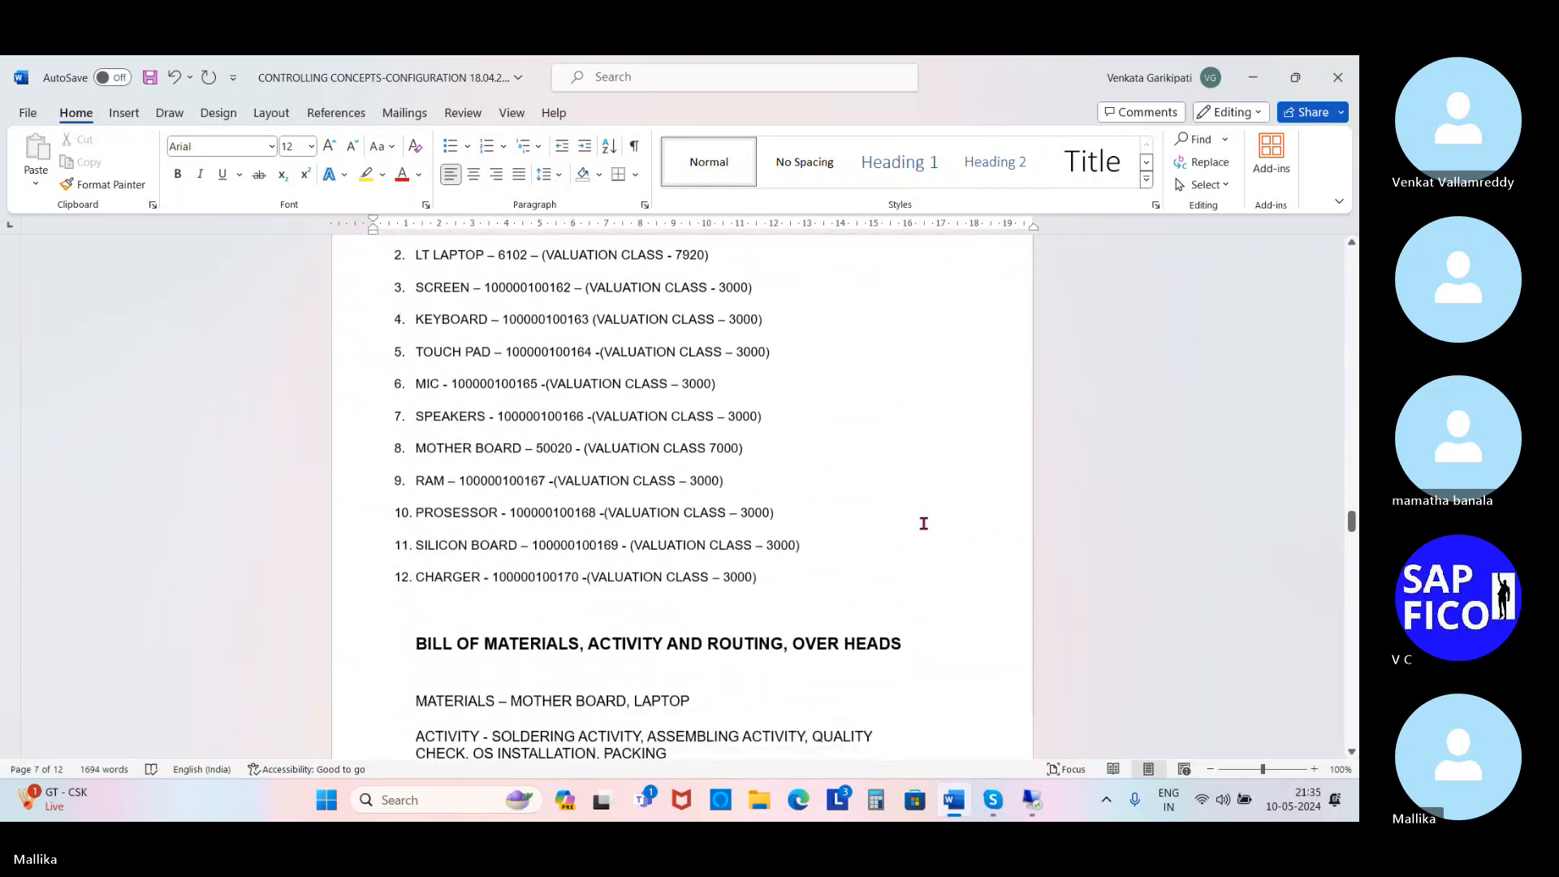
scroll(925, 523, down, 3)
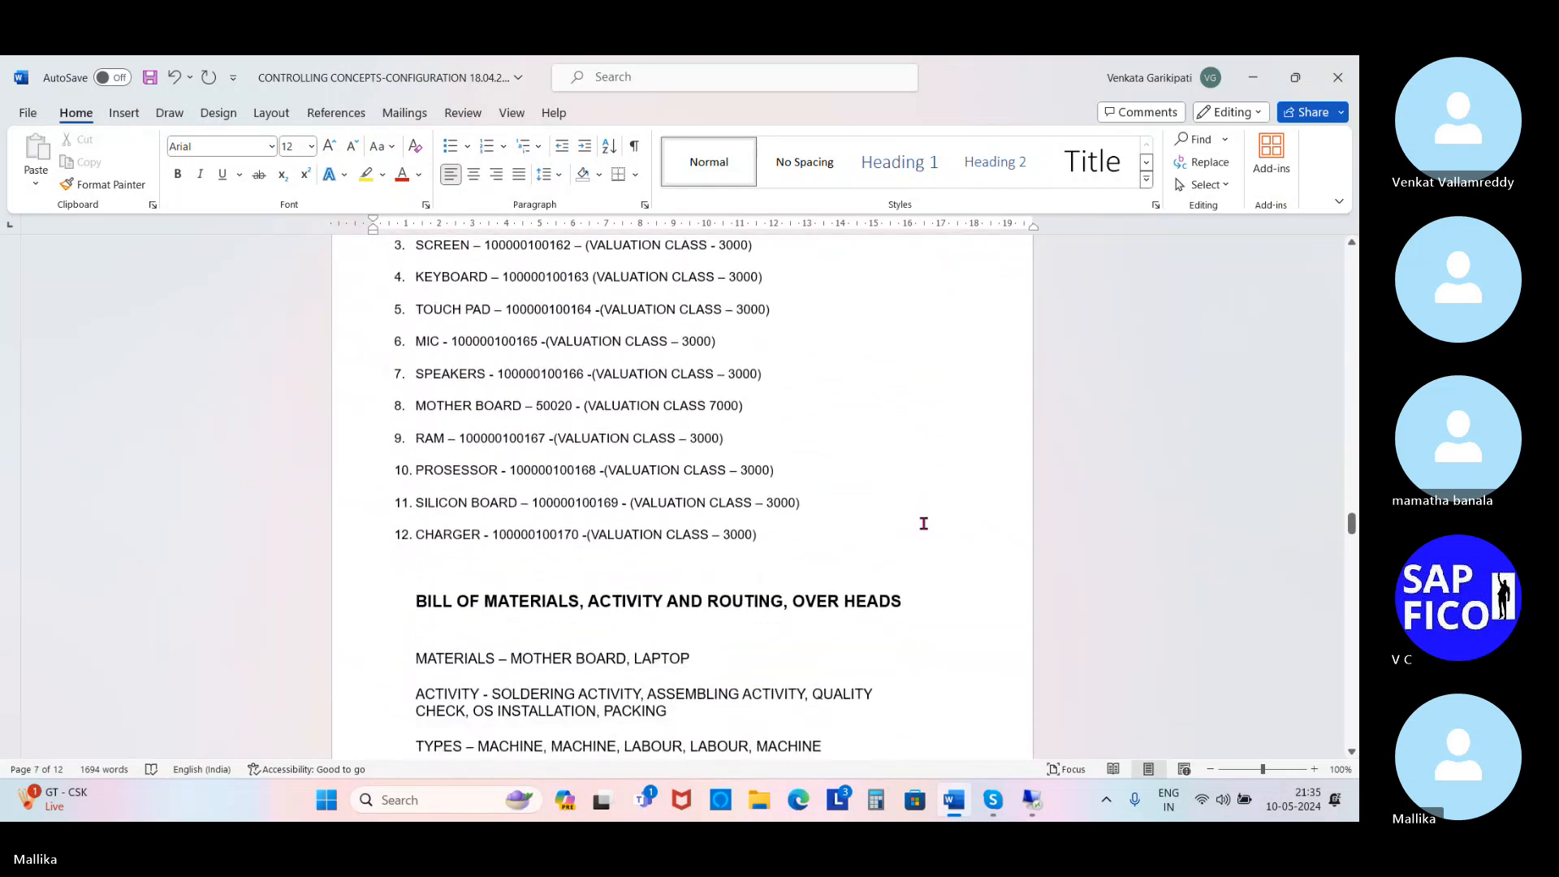
scroll(924, 523, down, 1)
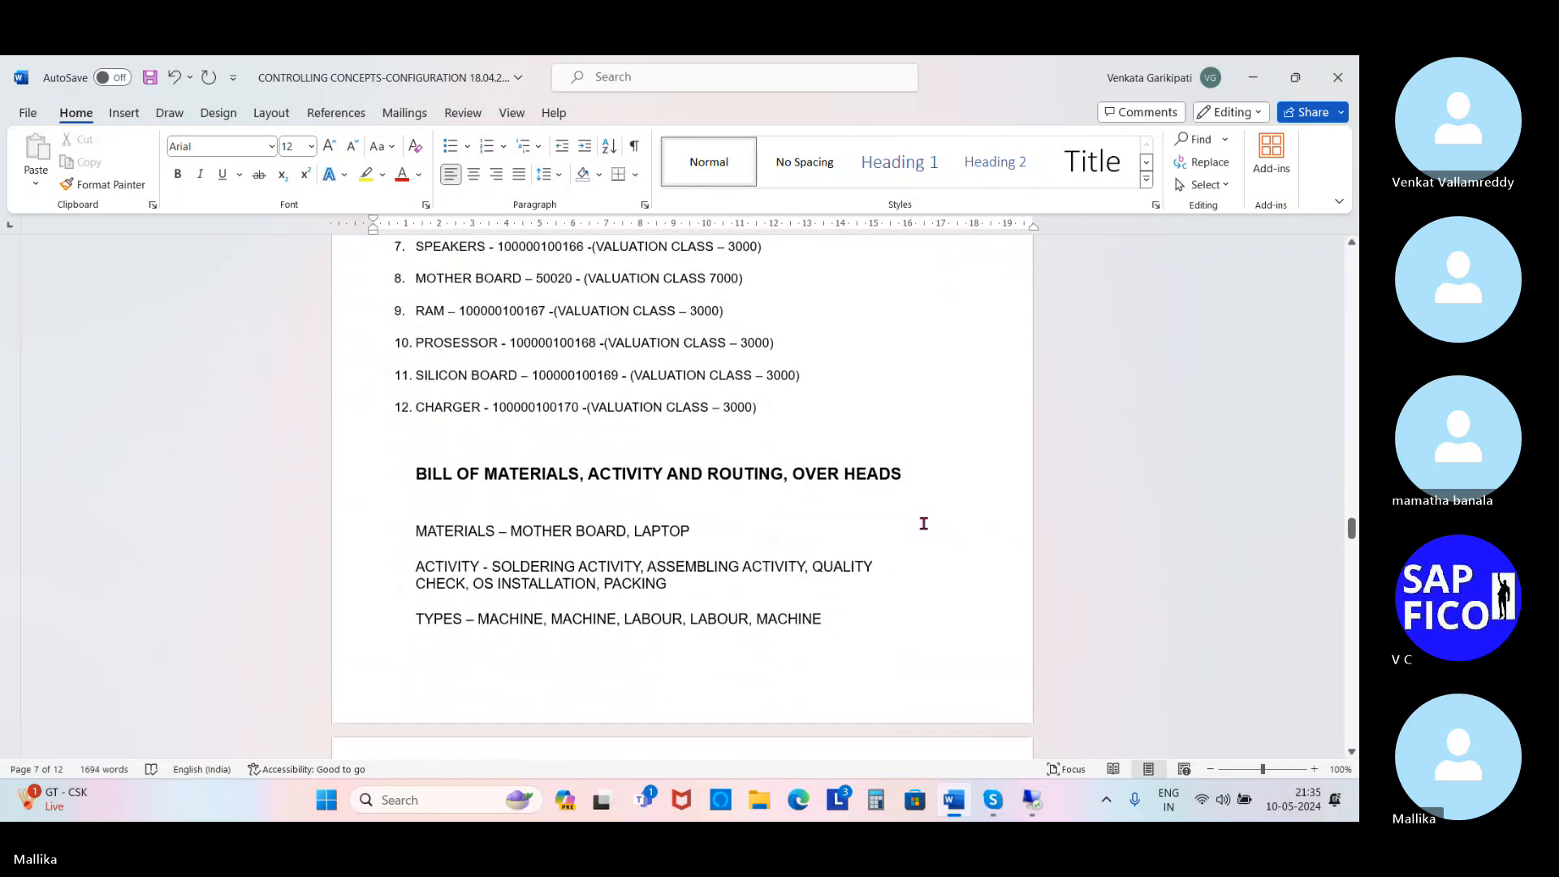
click(993, 800)
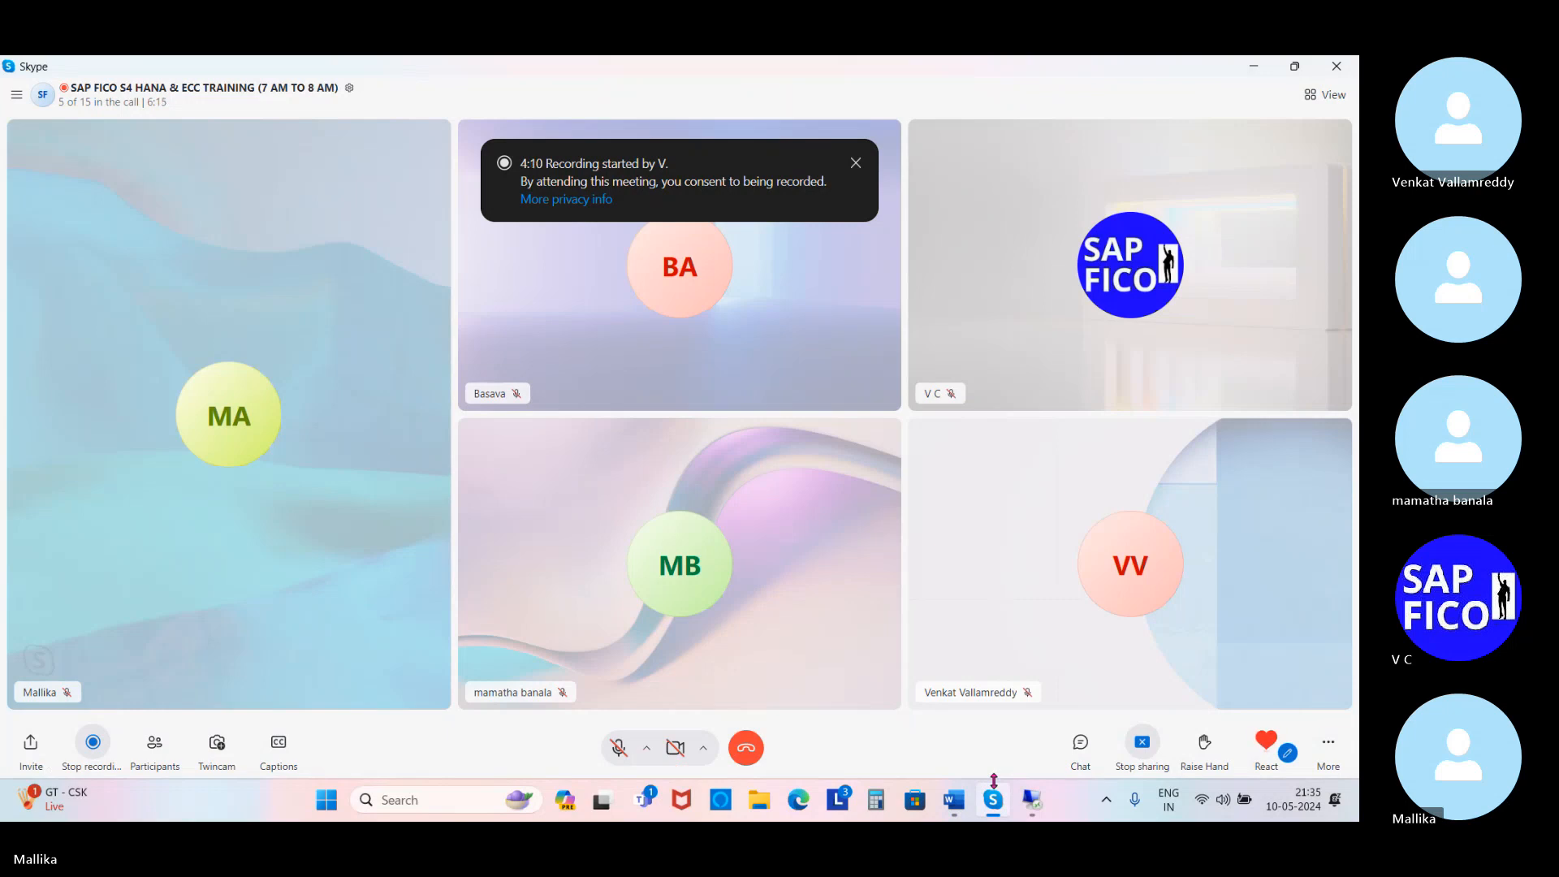
click(954, 800)
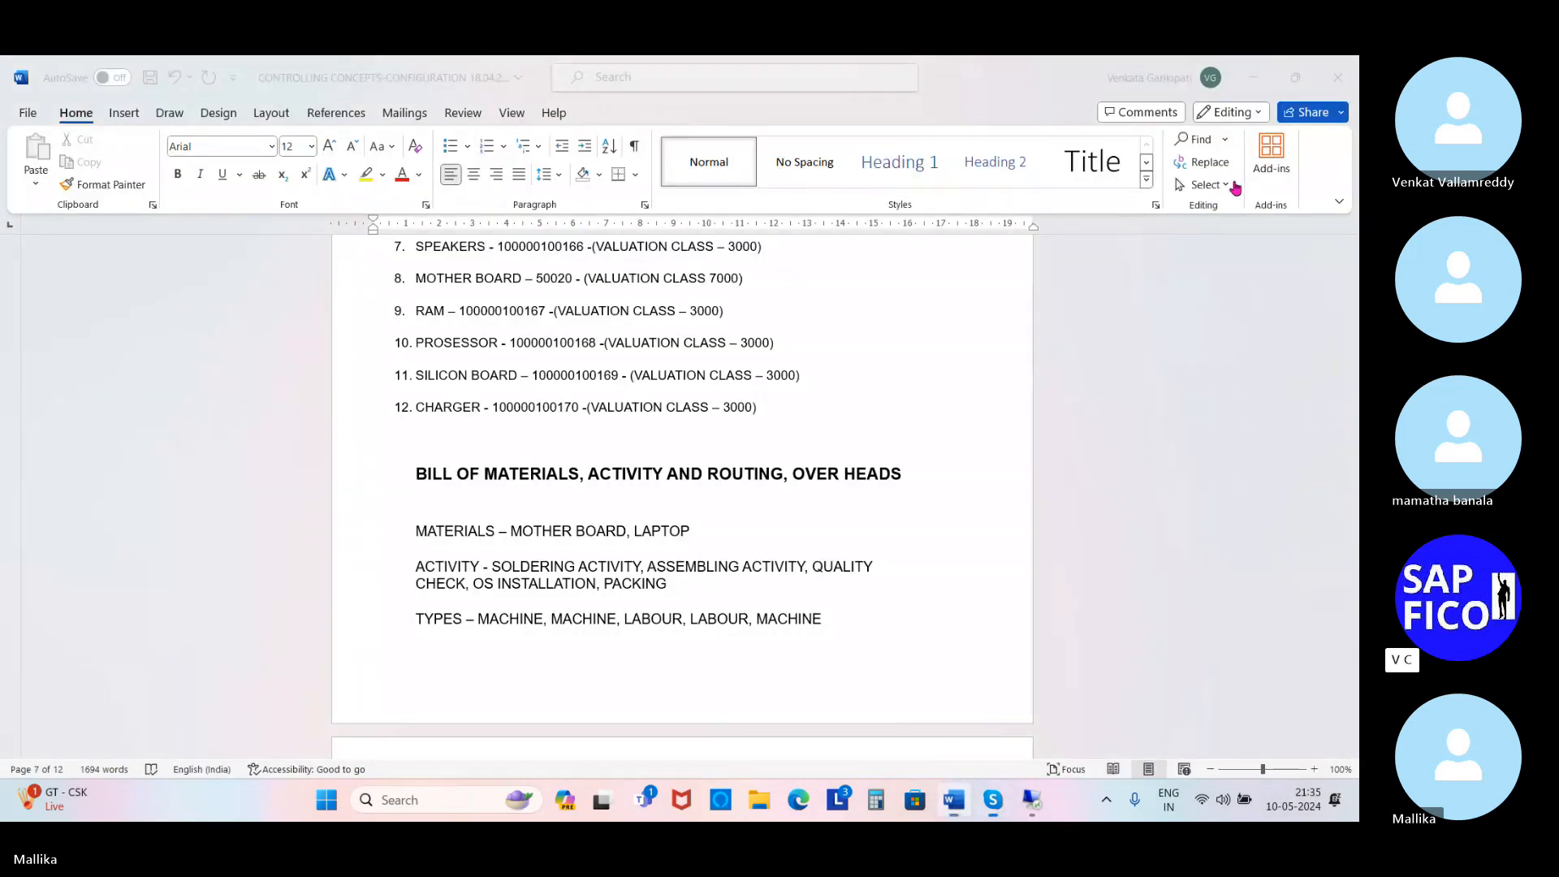
Return to the SAP remote session and open transaction OMS2 for material types in place of the company code view.
click(1041, 806)
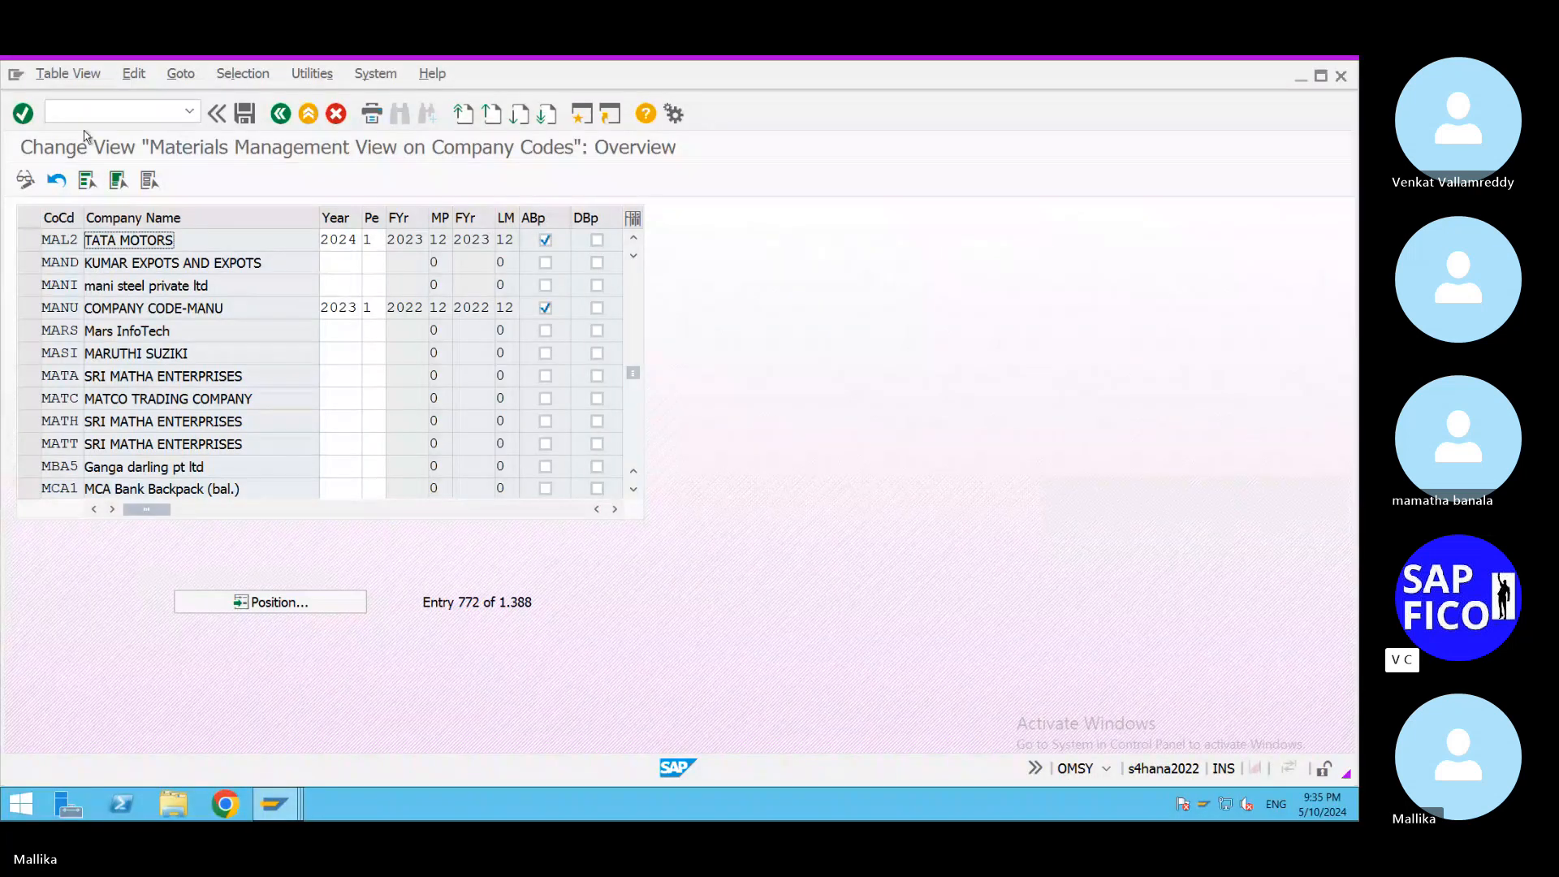
click(64, 111)
text(/N)
text(OMSY)
key(Return)
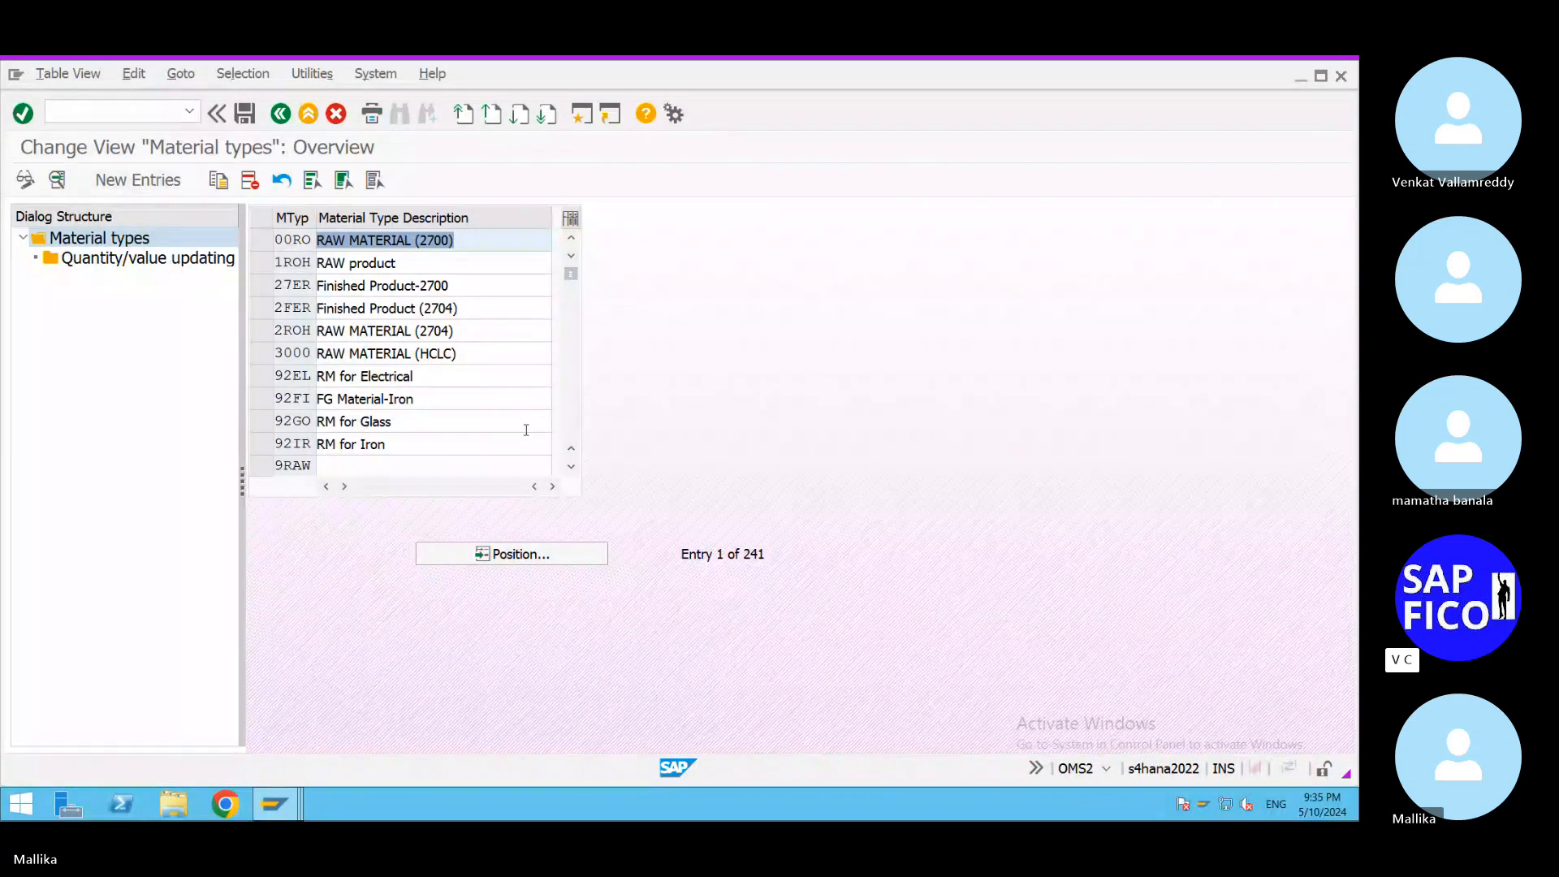
Position the material types list at VHAL.
click(547, 561)
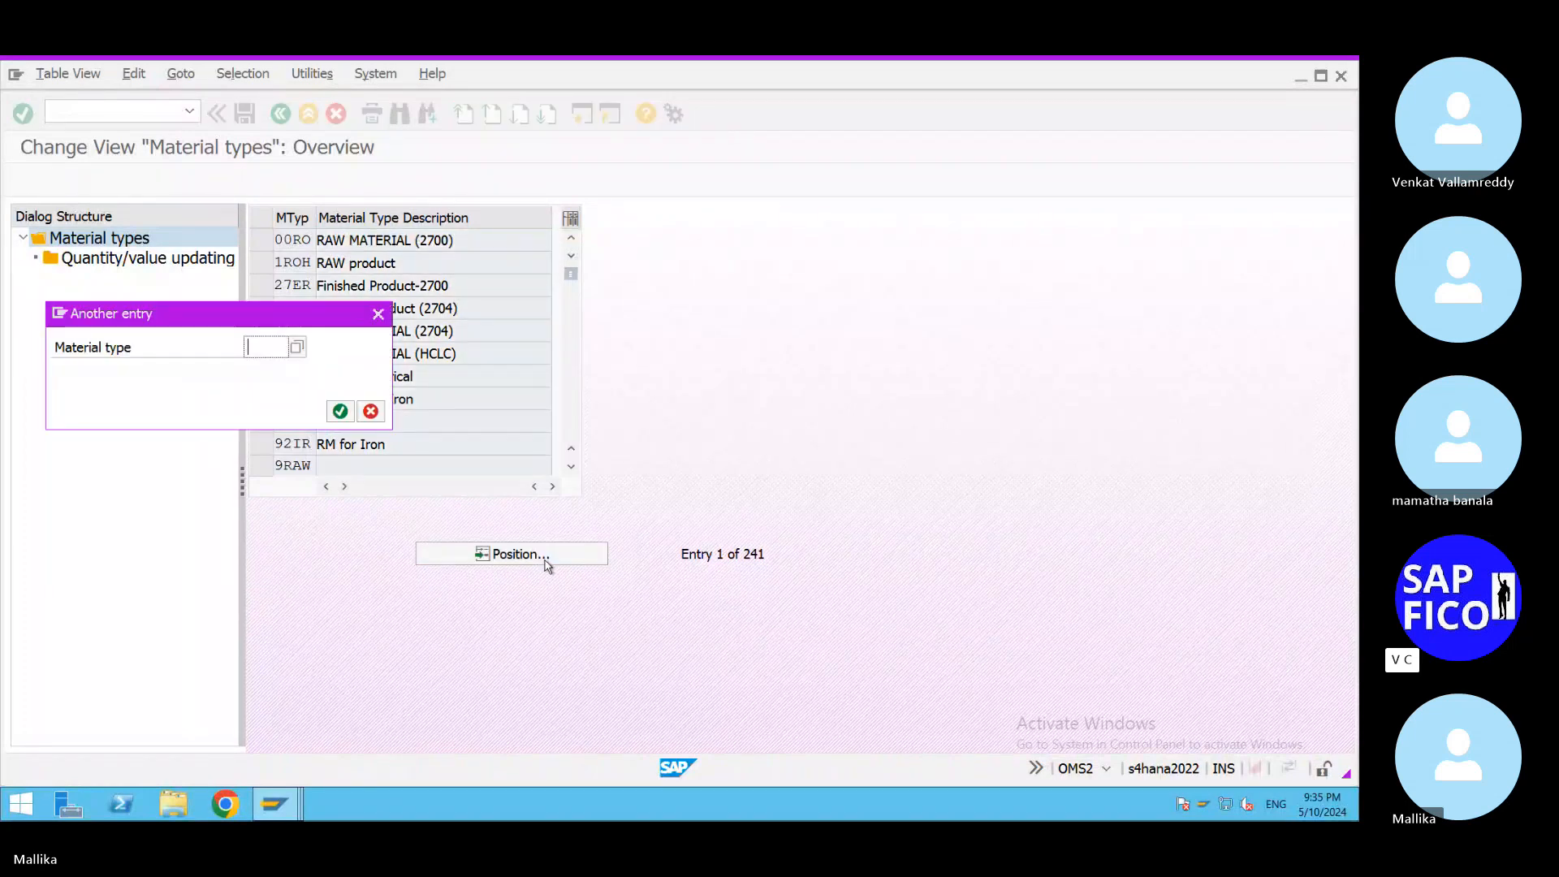
text(V)
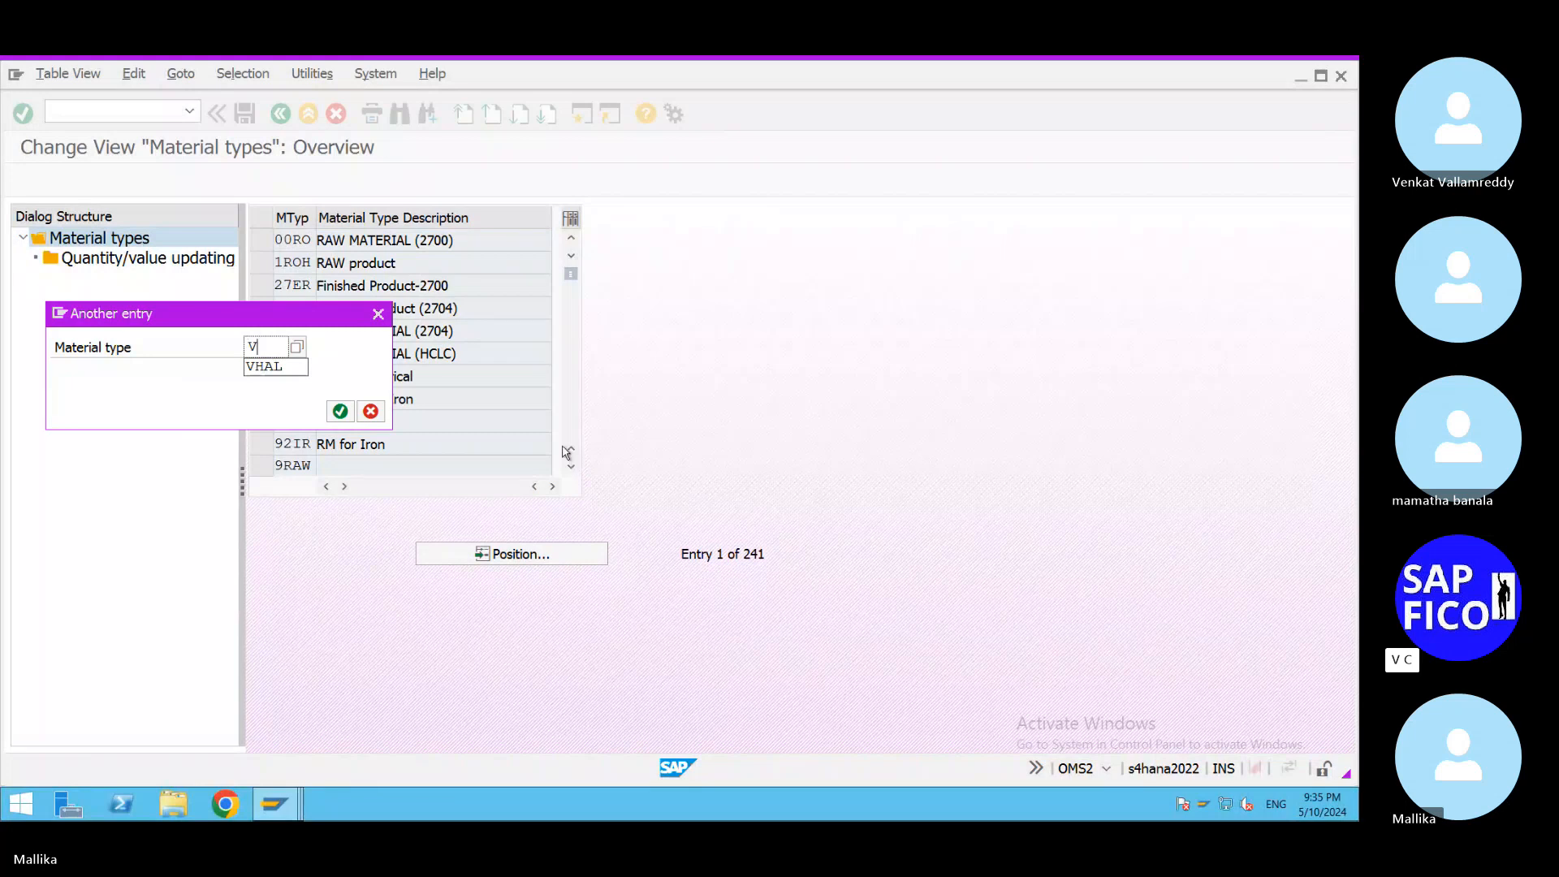
mouse_move(276, 805)
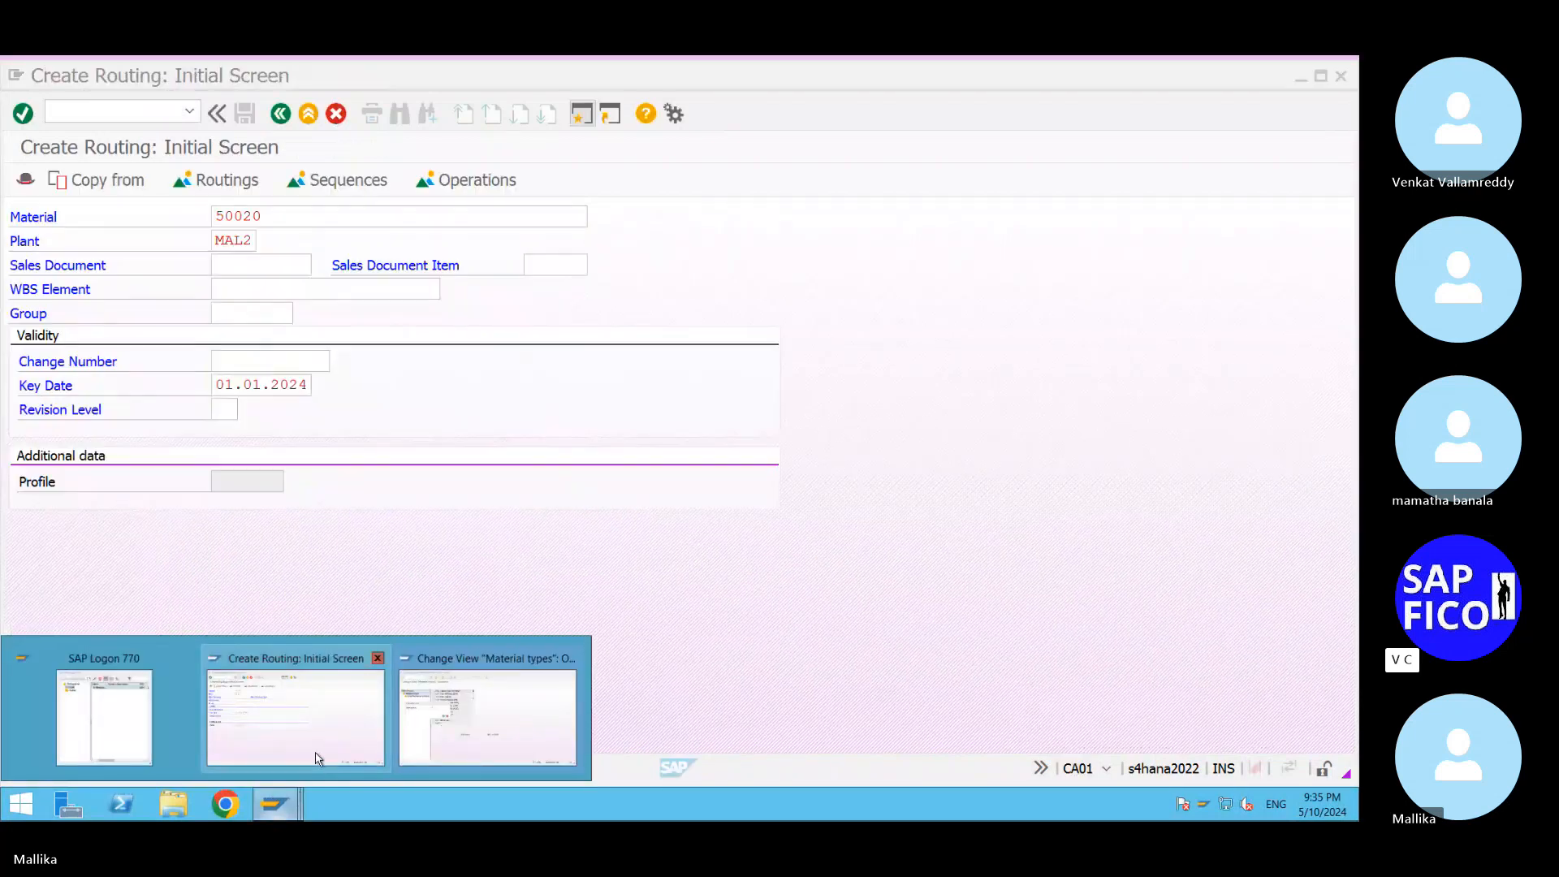
click(317, 758)
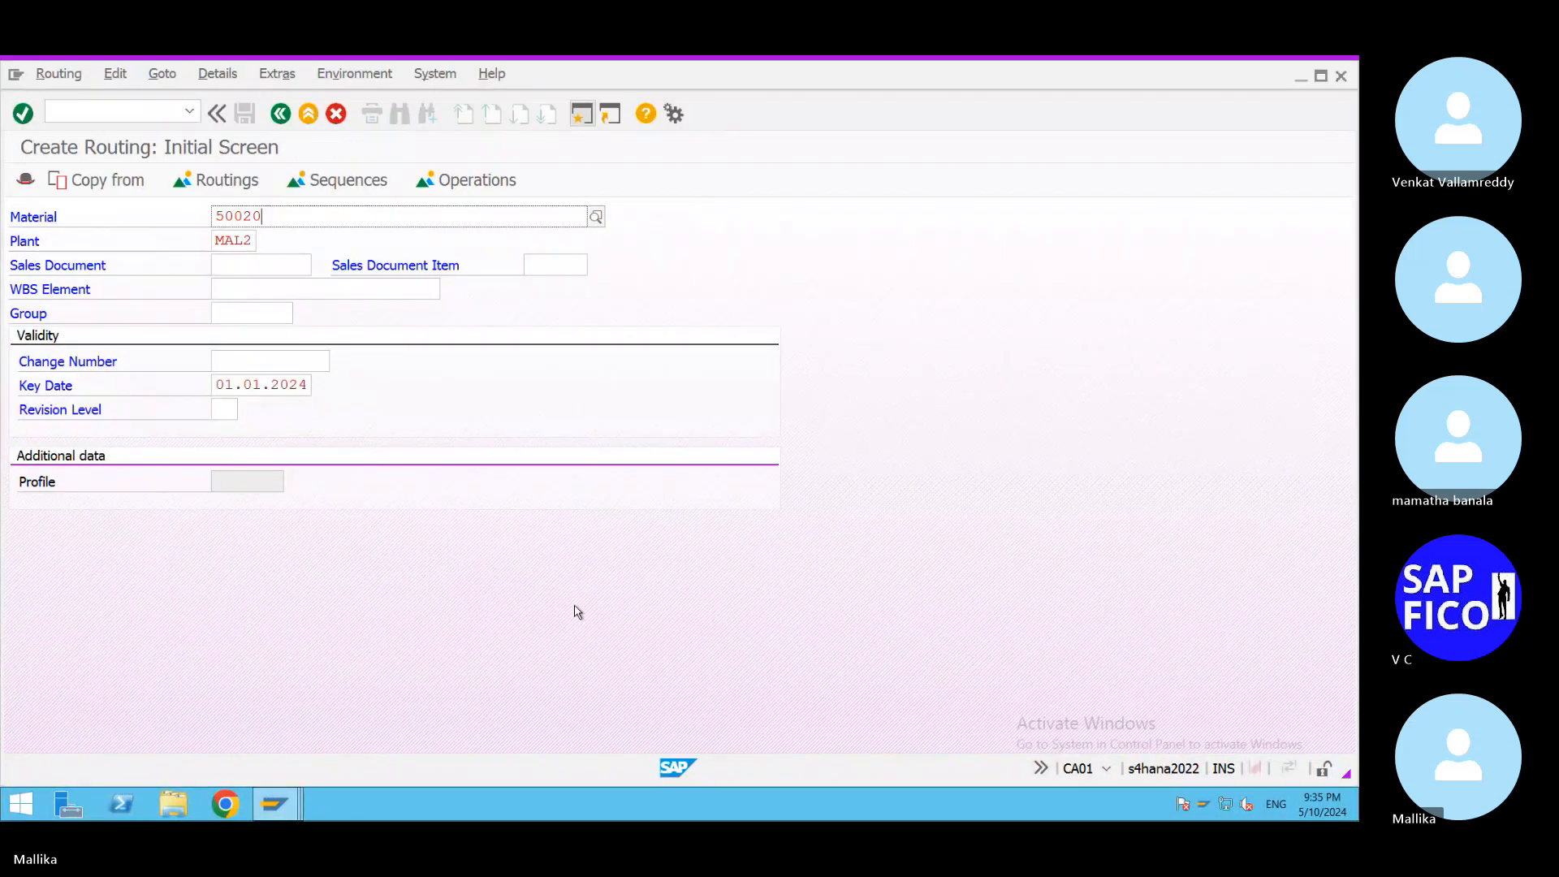
mouse_move(276, 804)
click(487, 727)
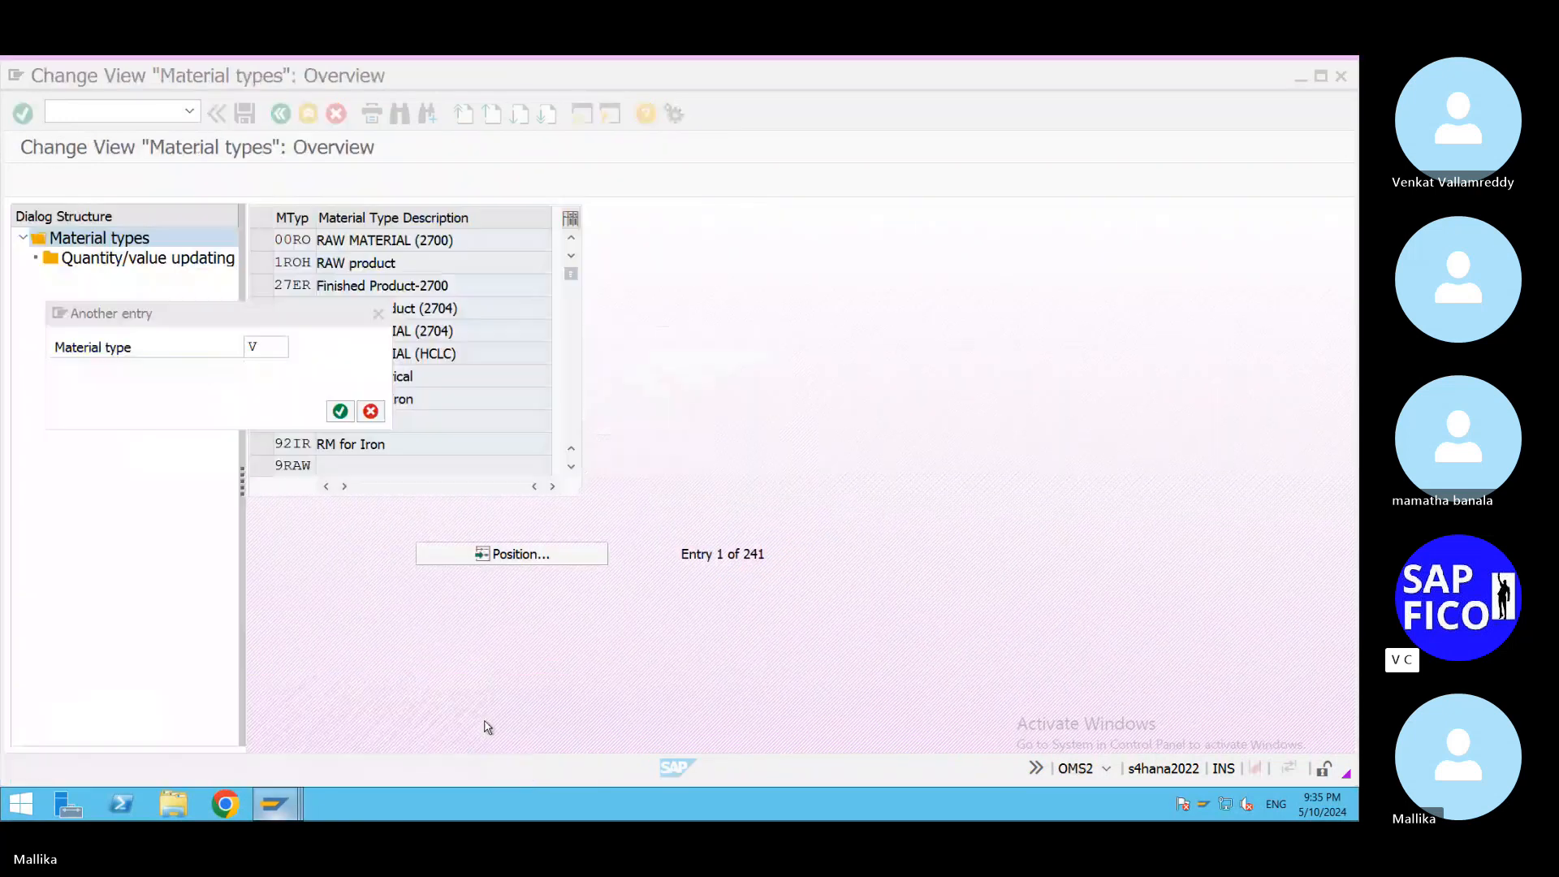
text(V)
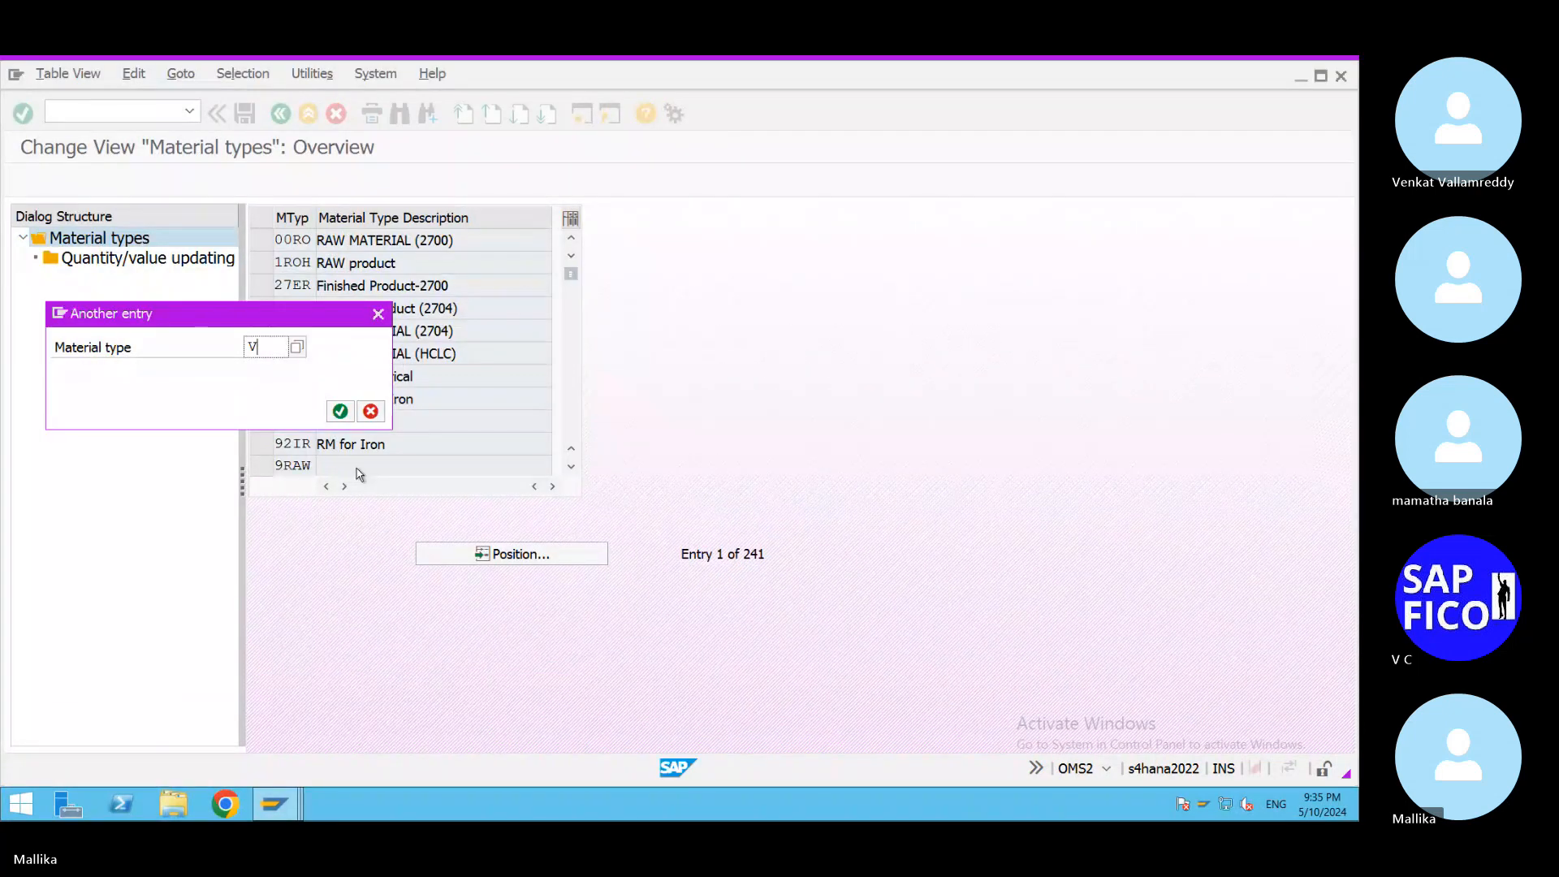
text(HAL)
click(340, 412)
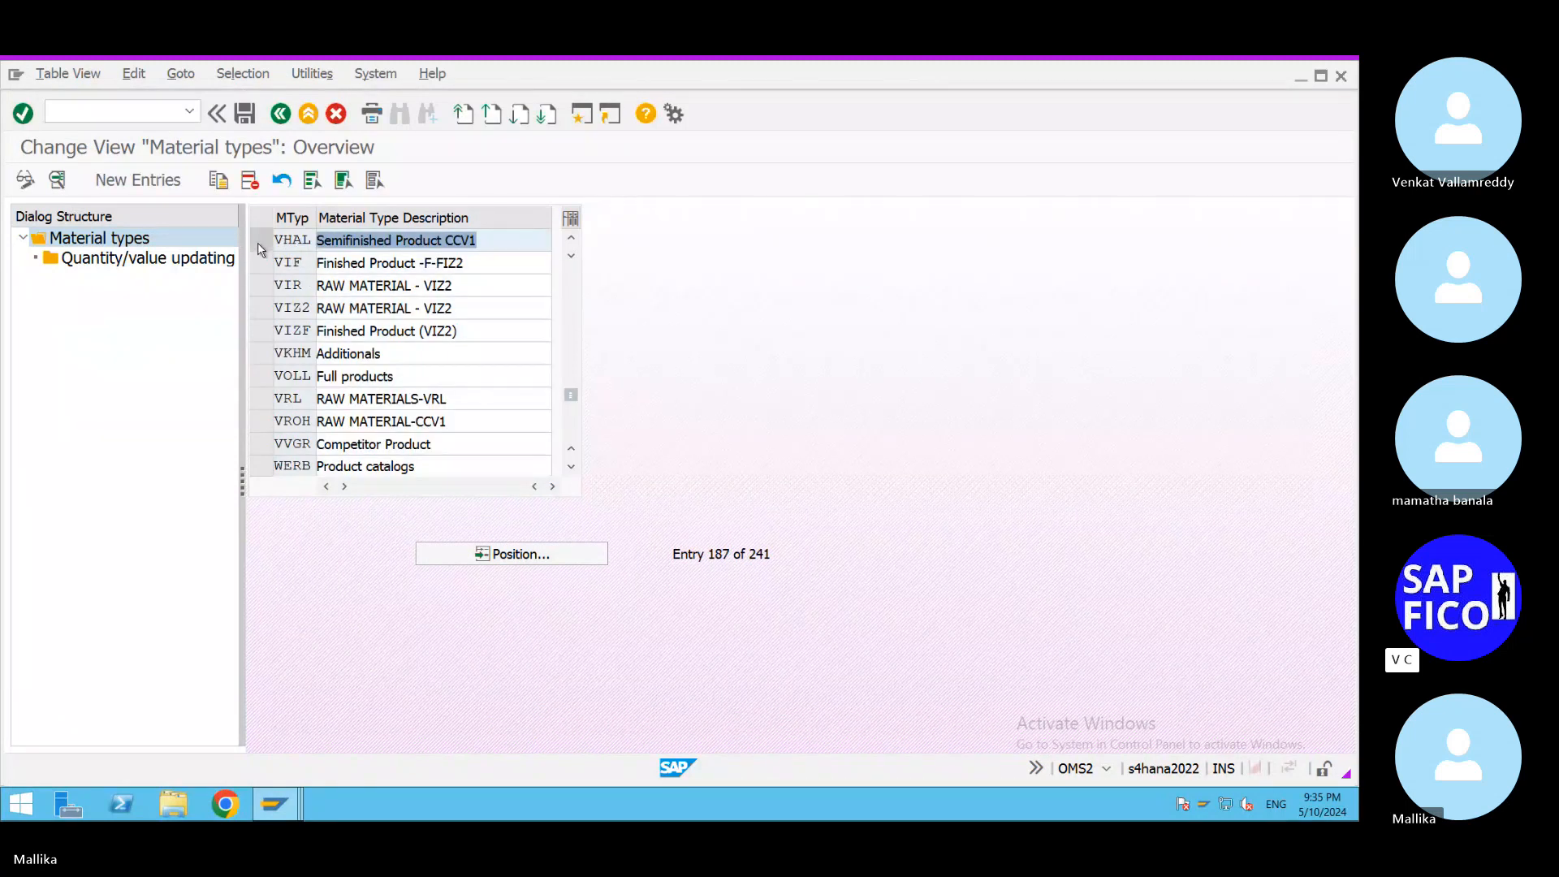
Open quantity/value updating for material type VHAL and position the list at valuation area MAL2.
click(260, 245)
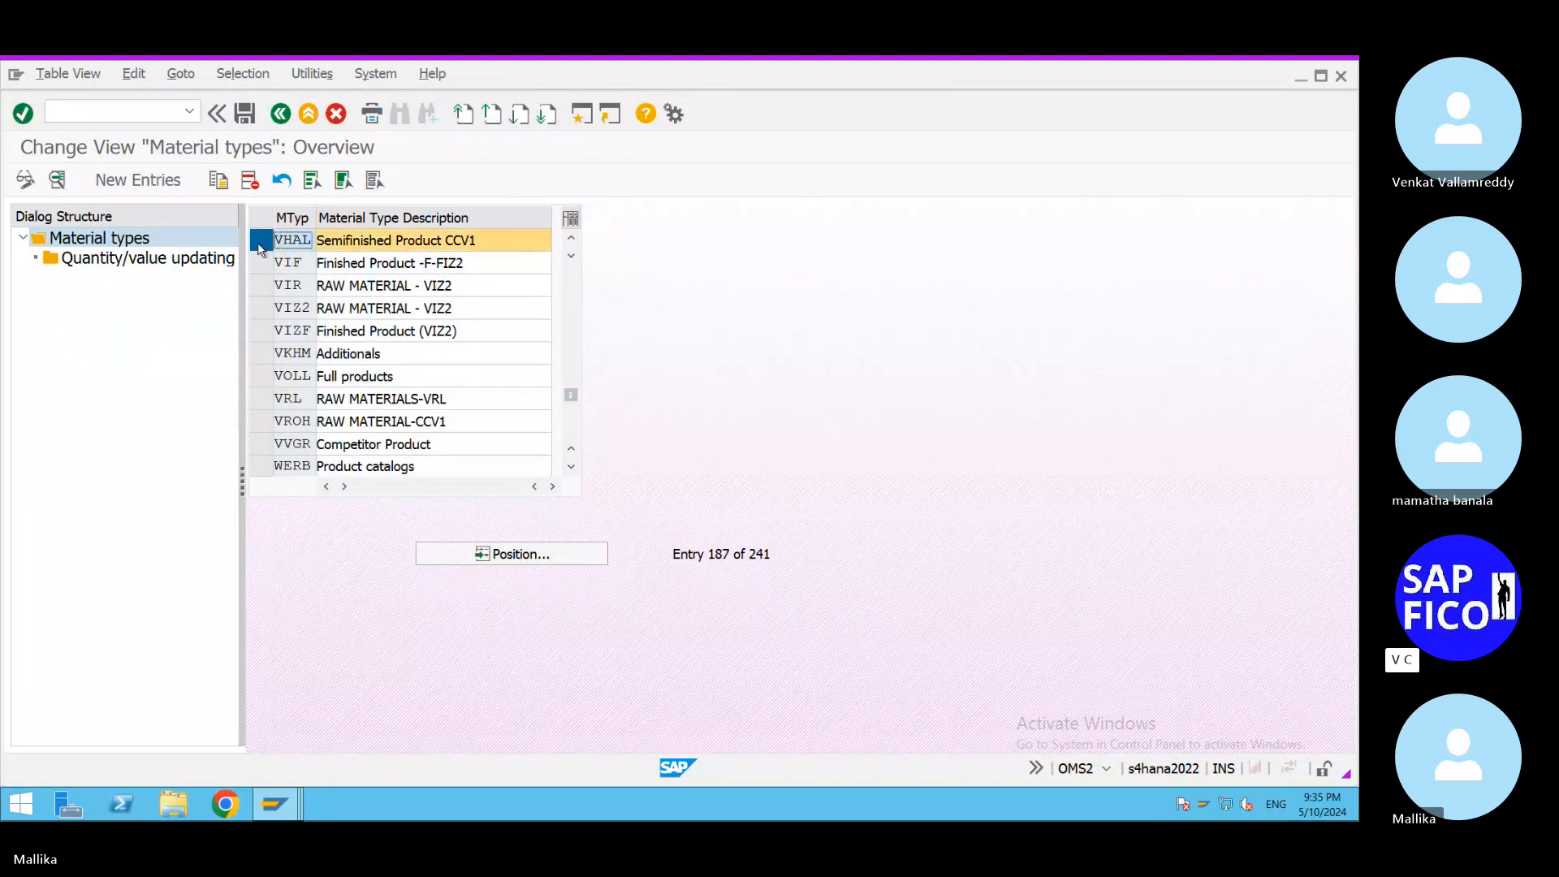
double_click(161, 260)
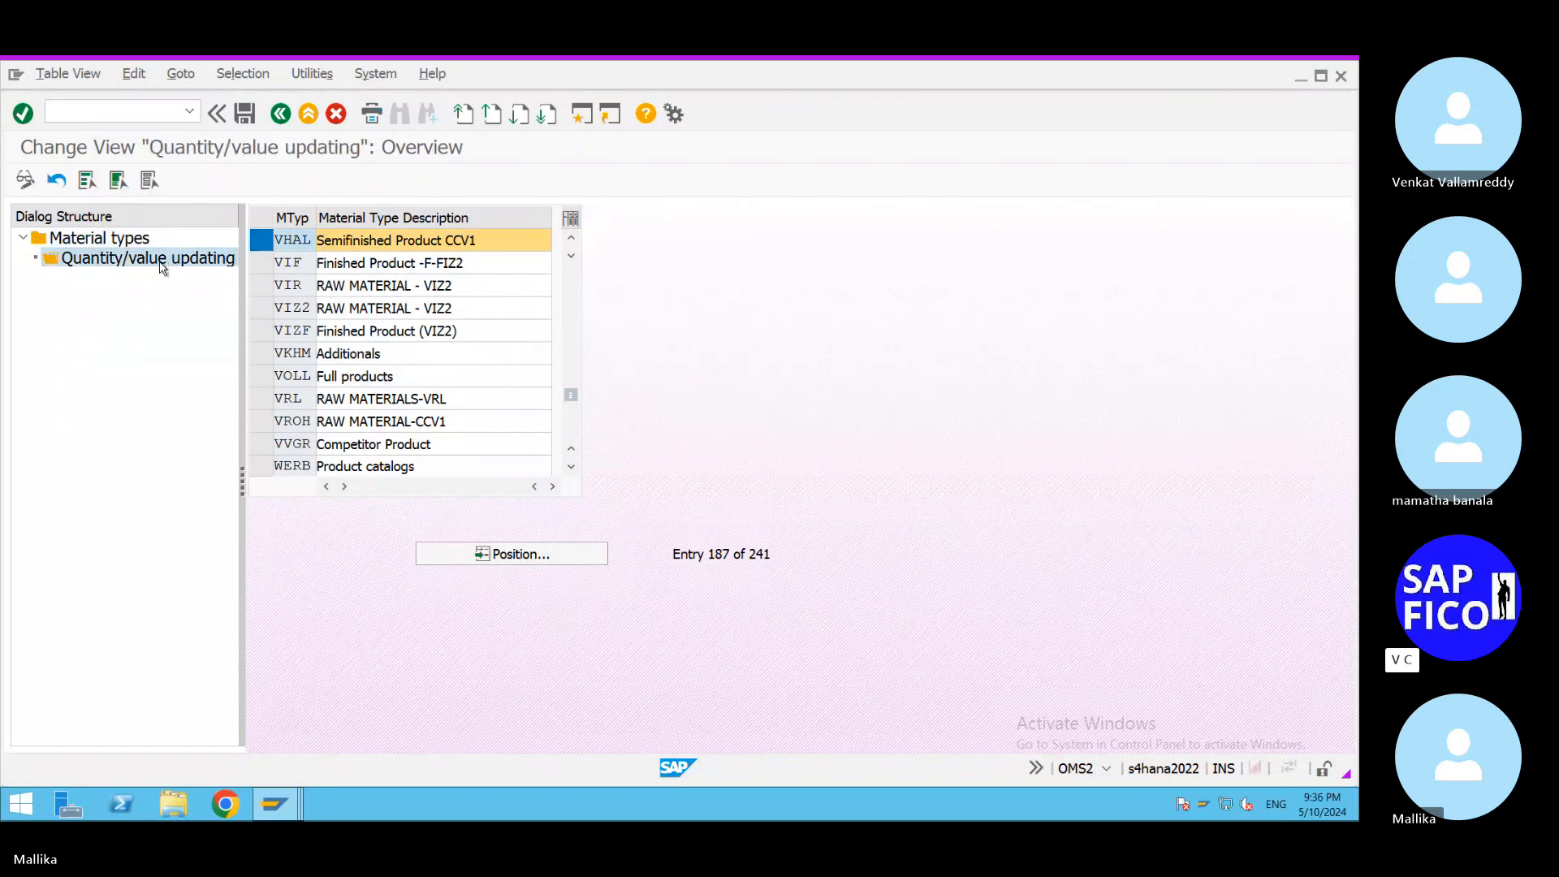
click(534, 556)
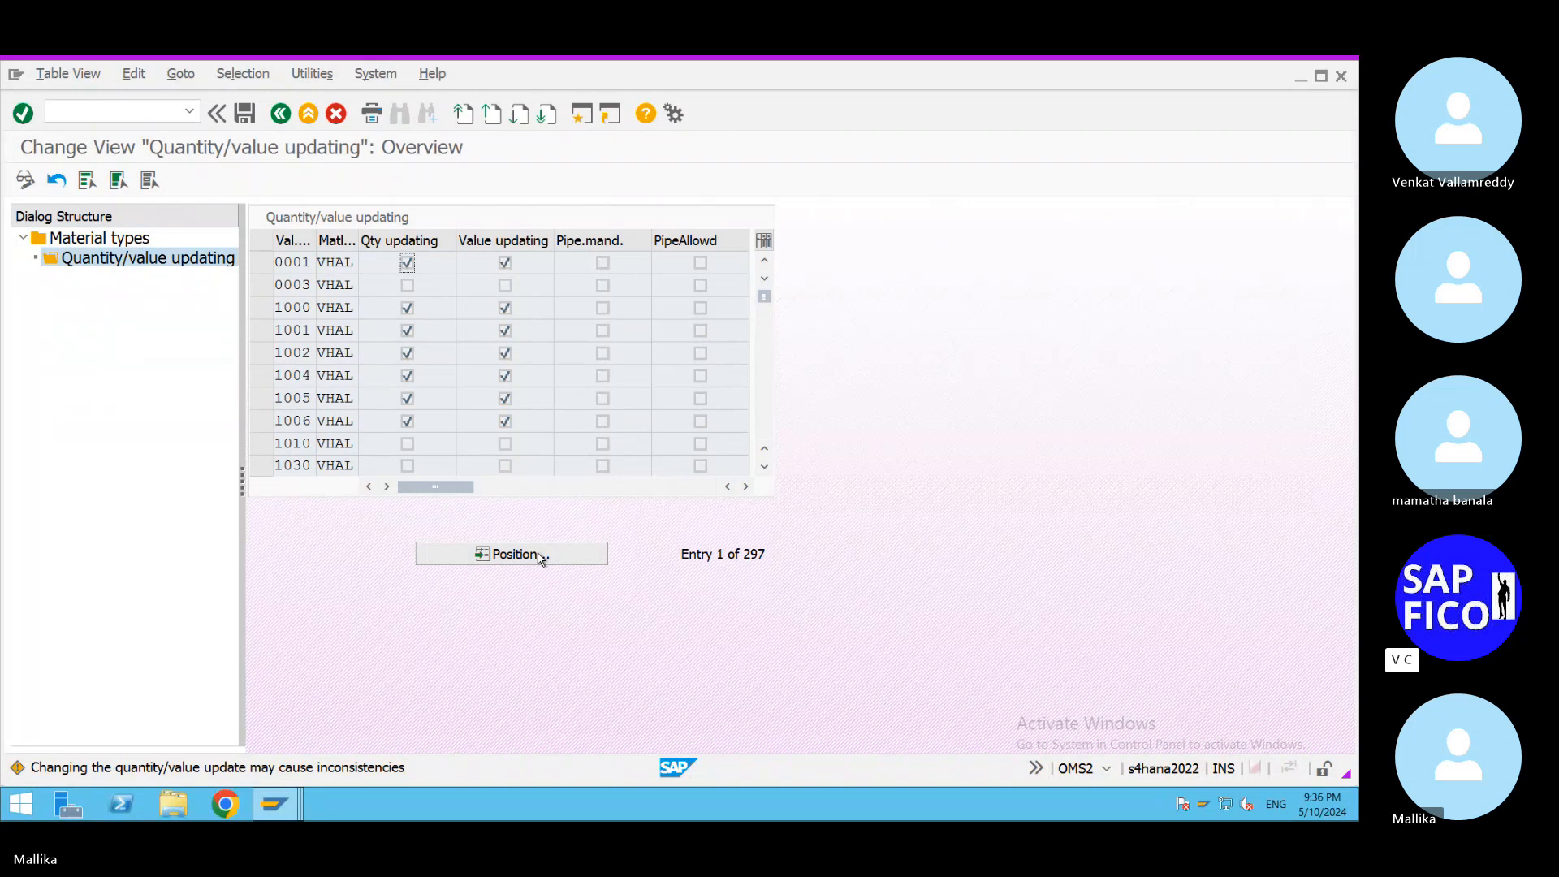
click(533, 556)
text(MAL2)
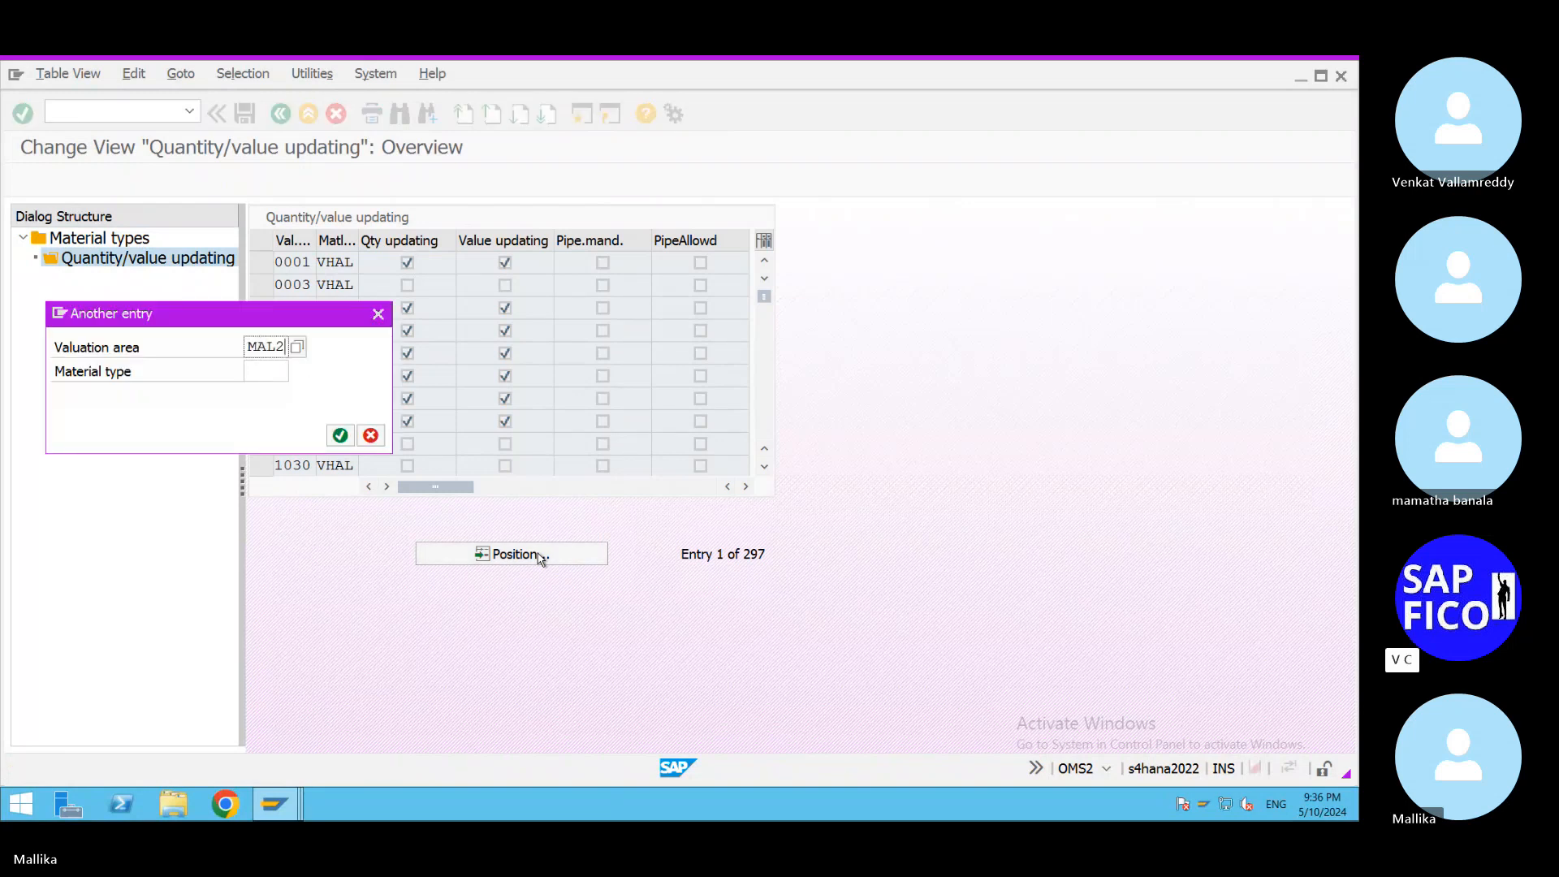
click(341, 435)
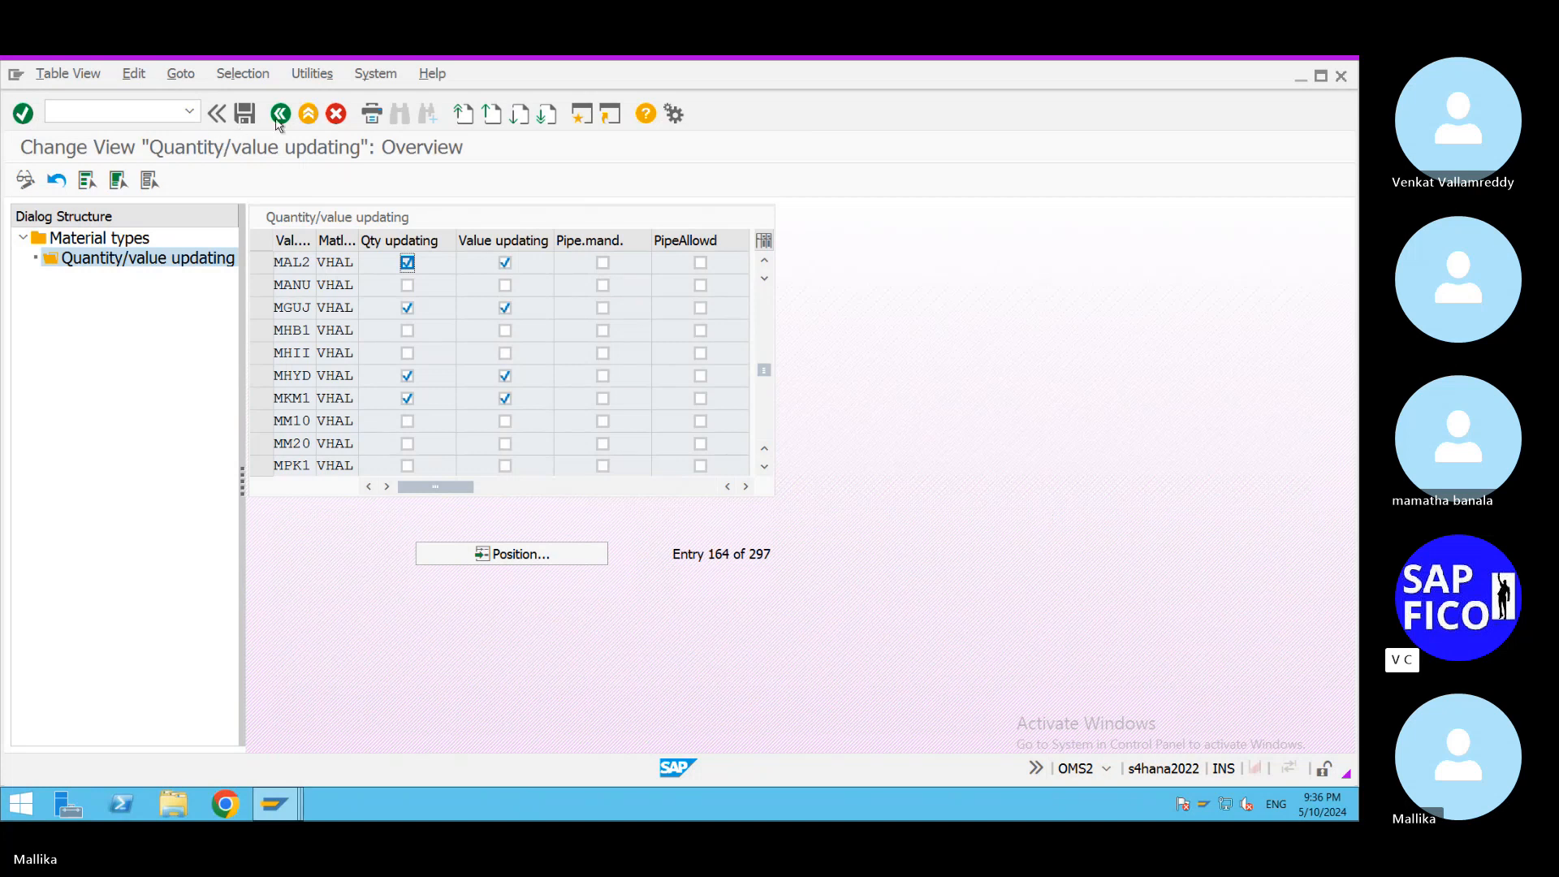
Switch back to the Create Routing session and resubmit the initial screen for material 50020.
mouse_move(275, 804)
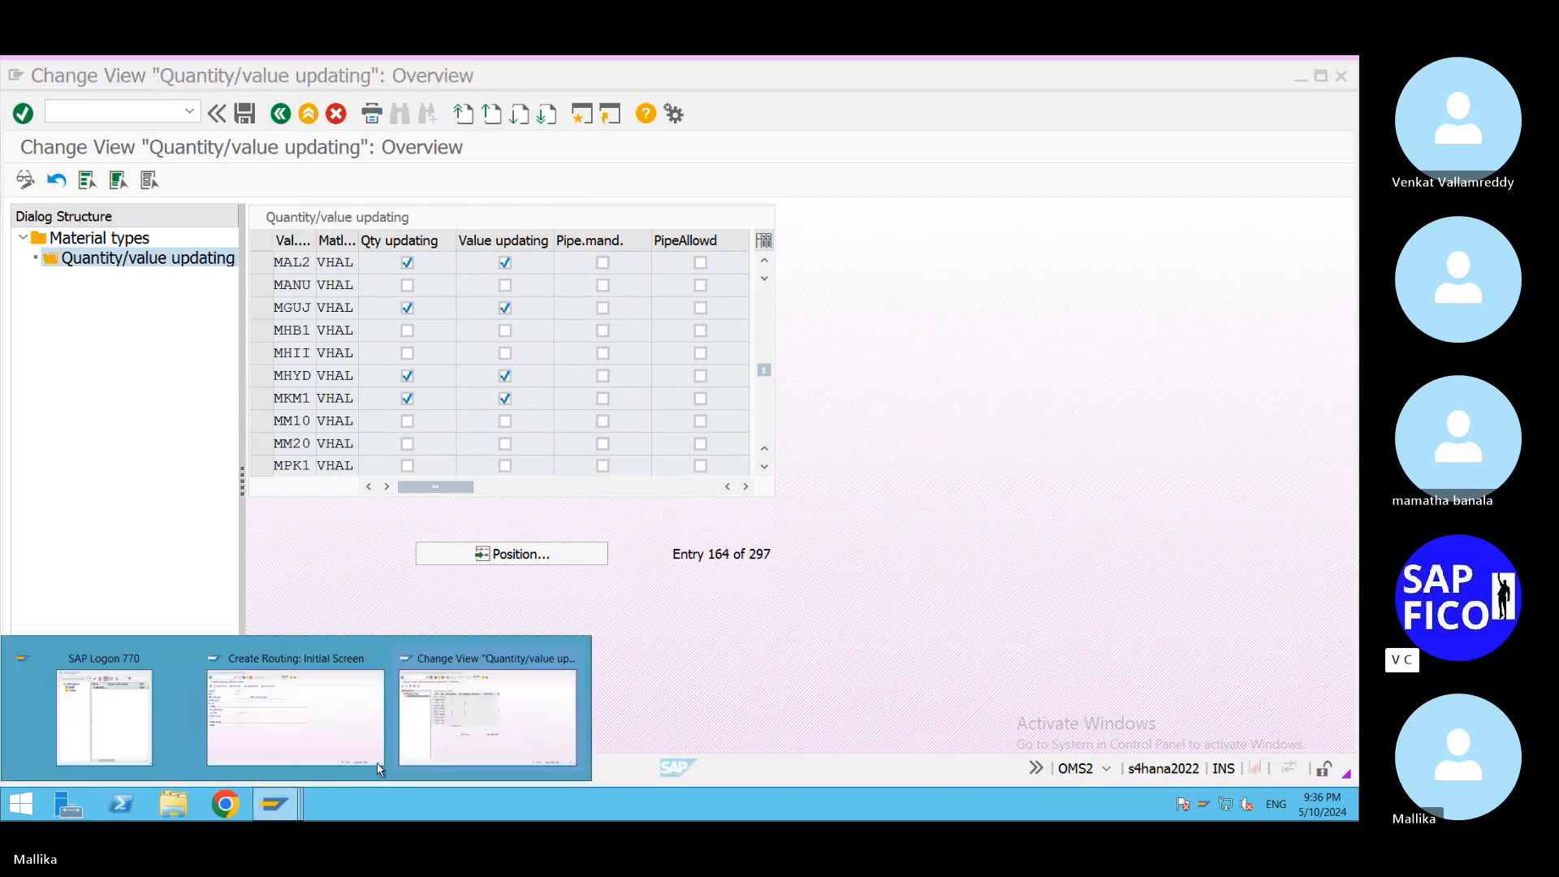
click(301, 726)
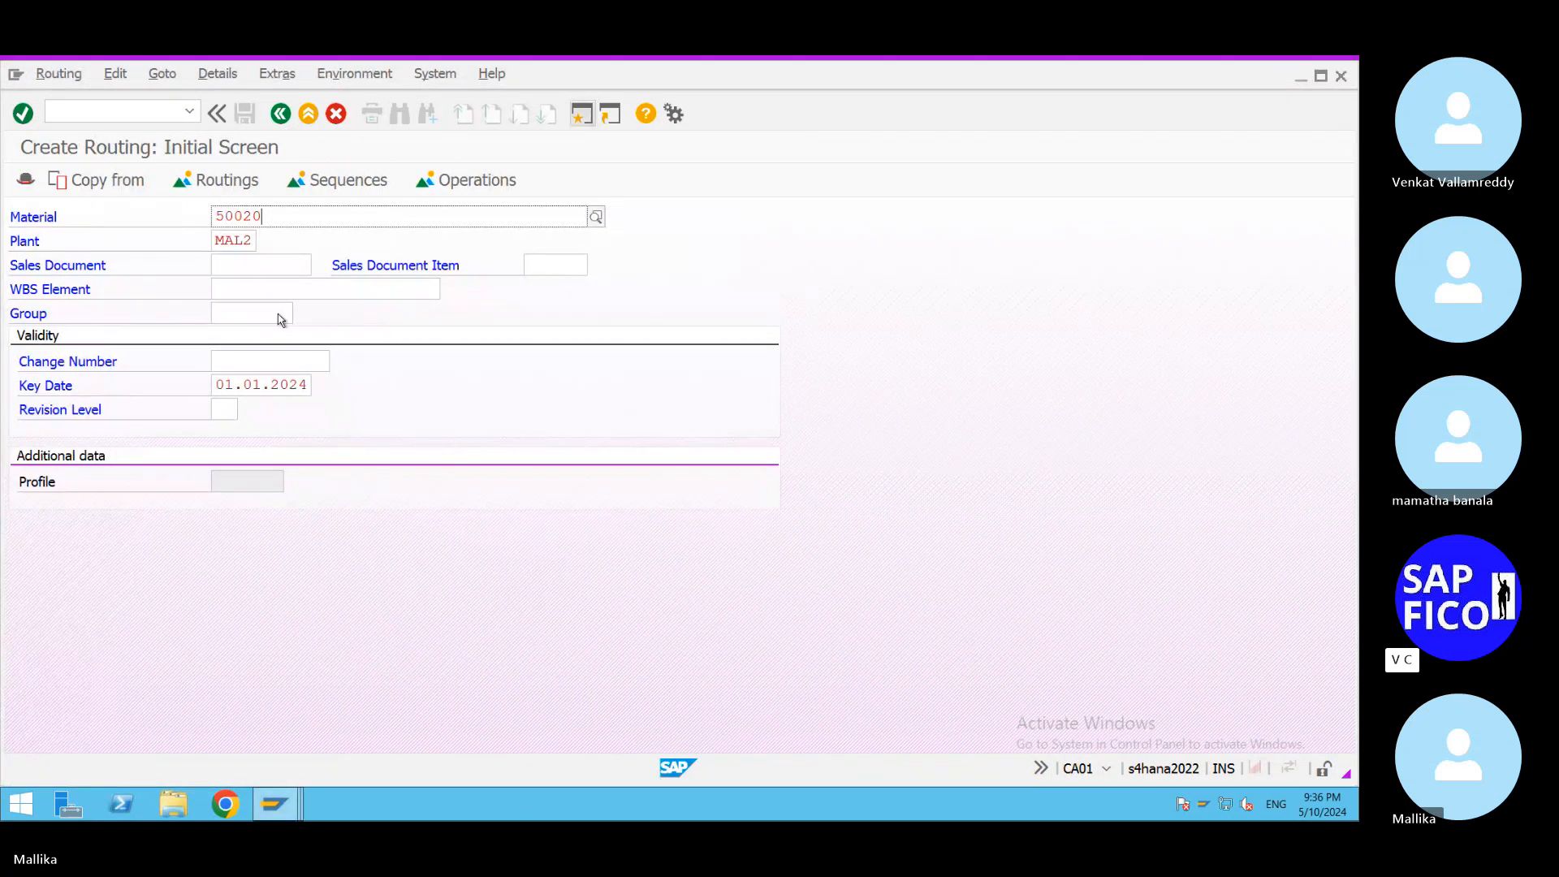
key(Return)
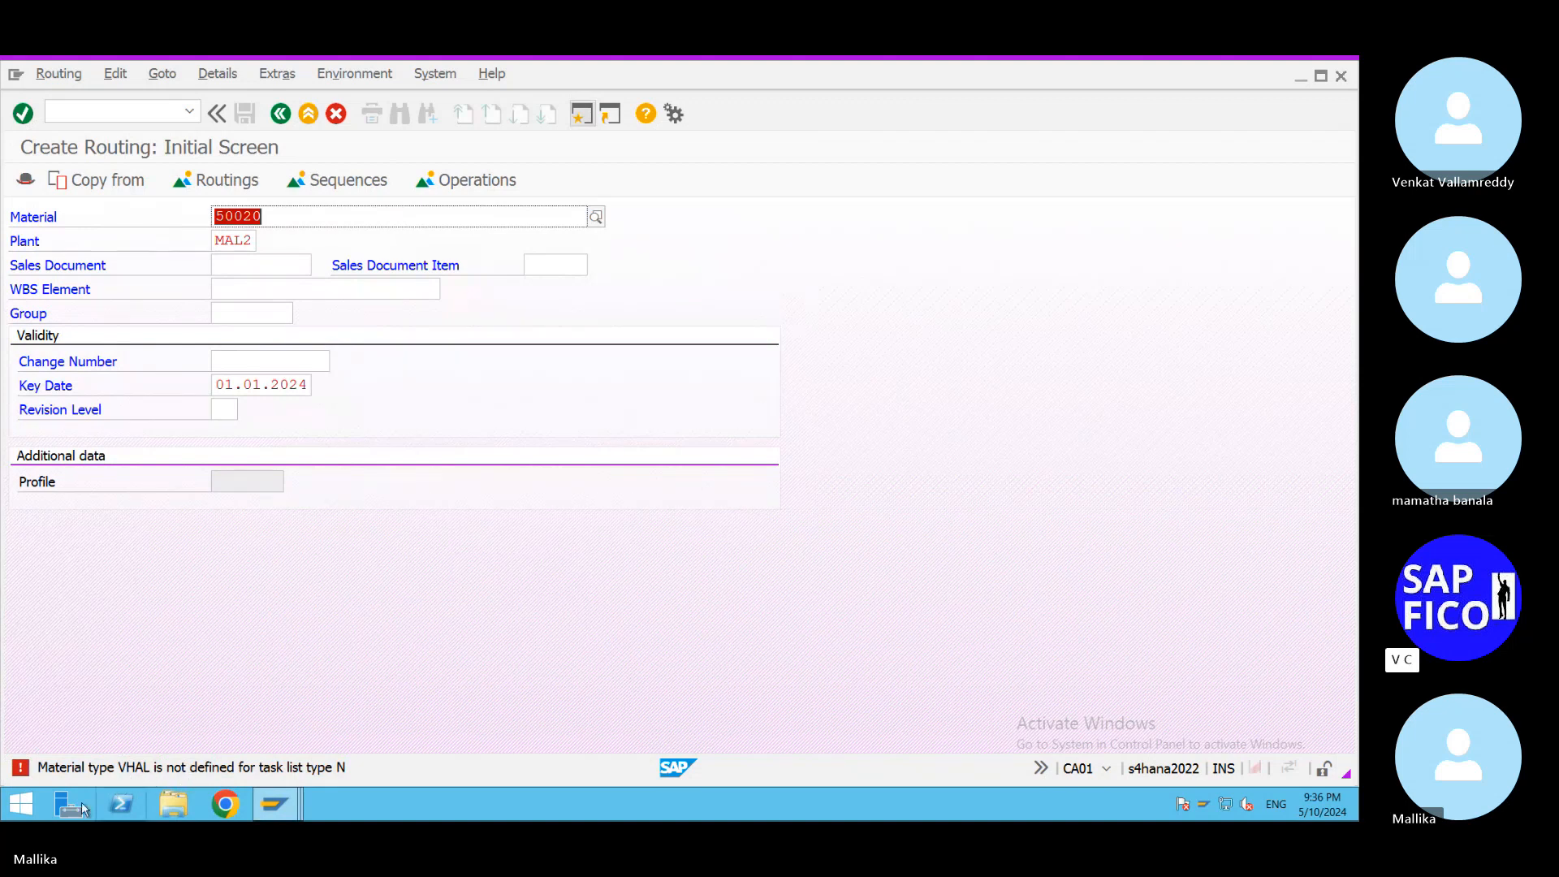
Read the error message's long text, try its General data and material type allocation references, and close the help.
click(20, 768)
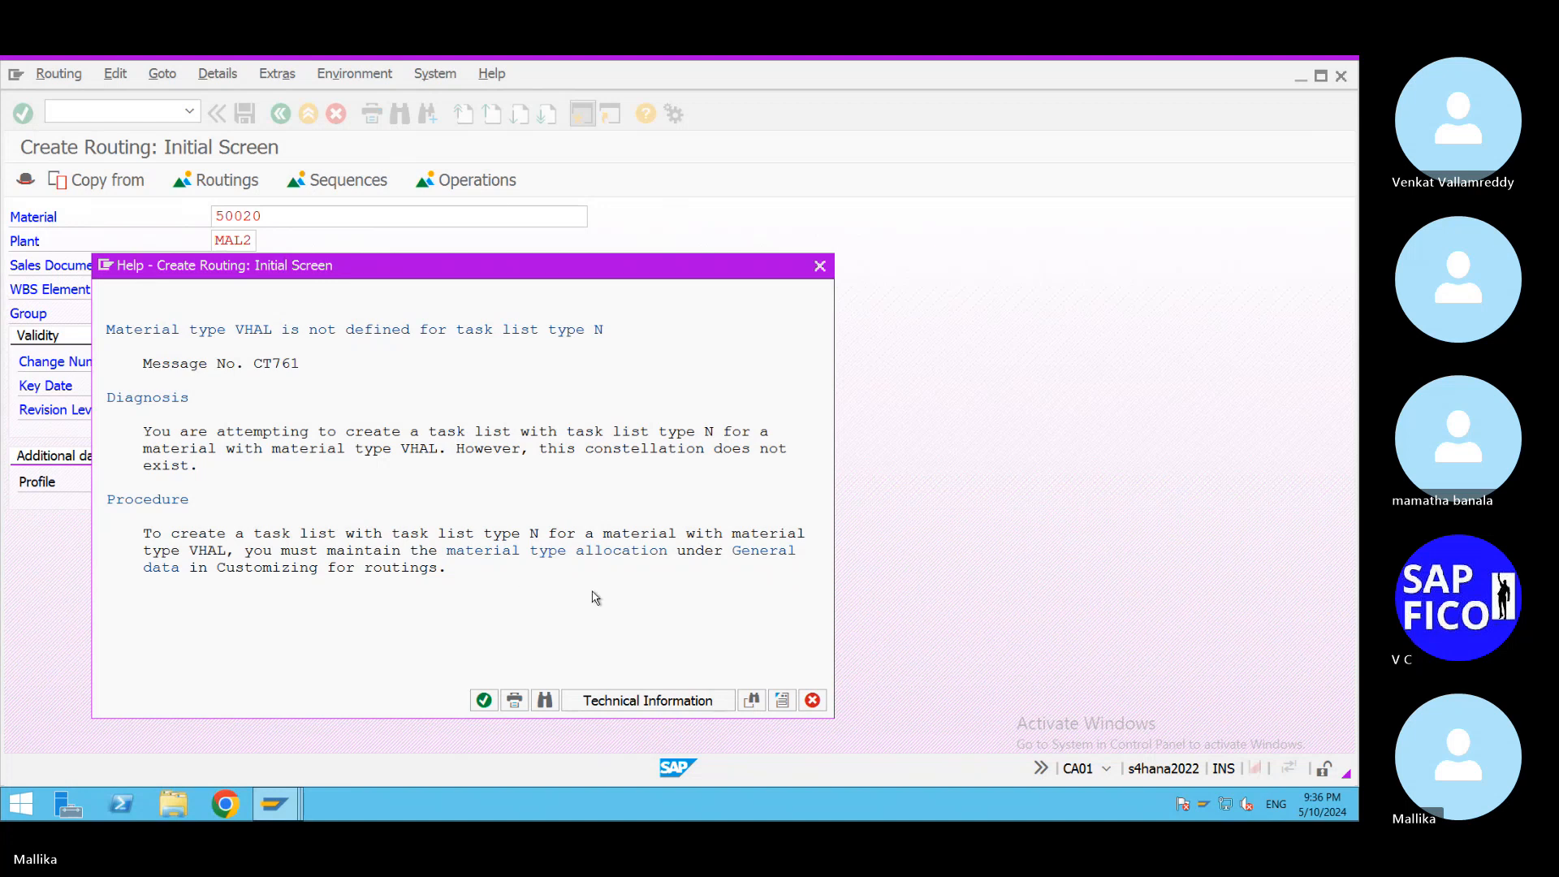
click(766, 551)
double_click(765, 553)
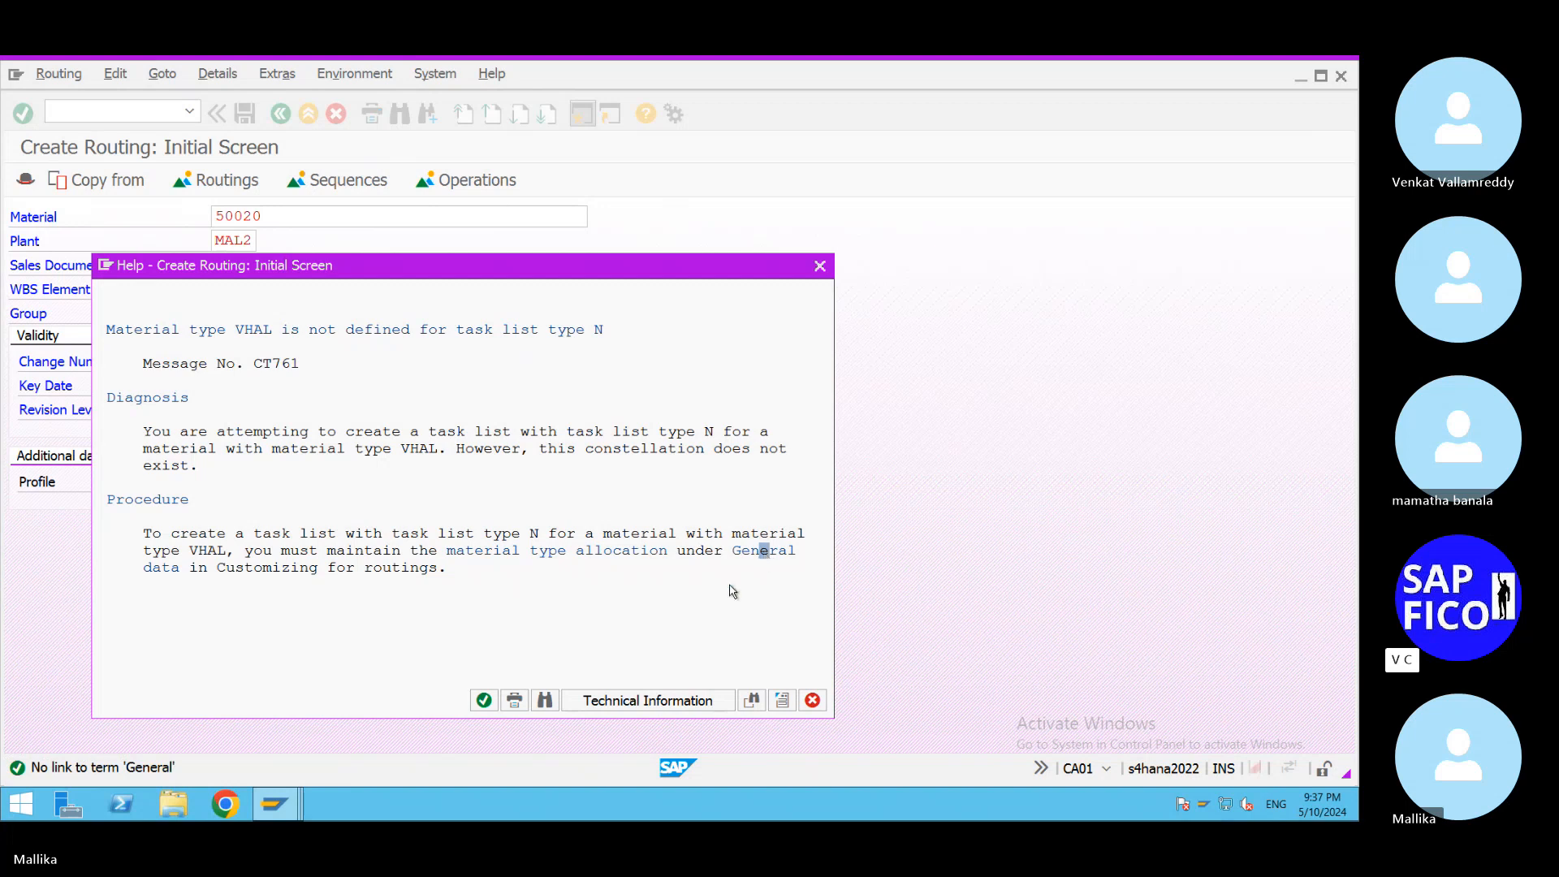
double_click(555, 553)
click(821, 267)
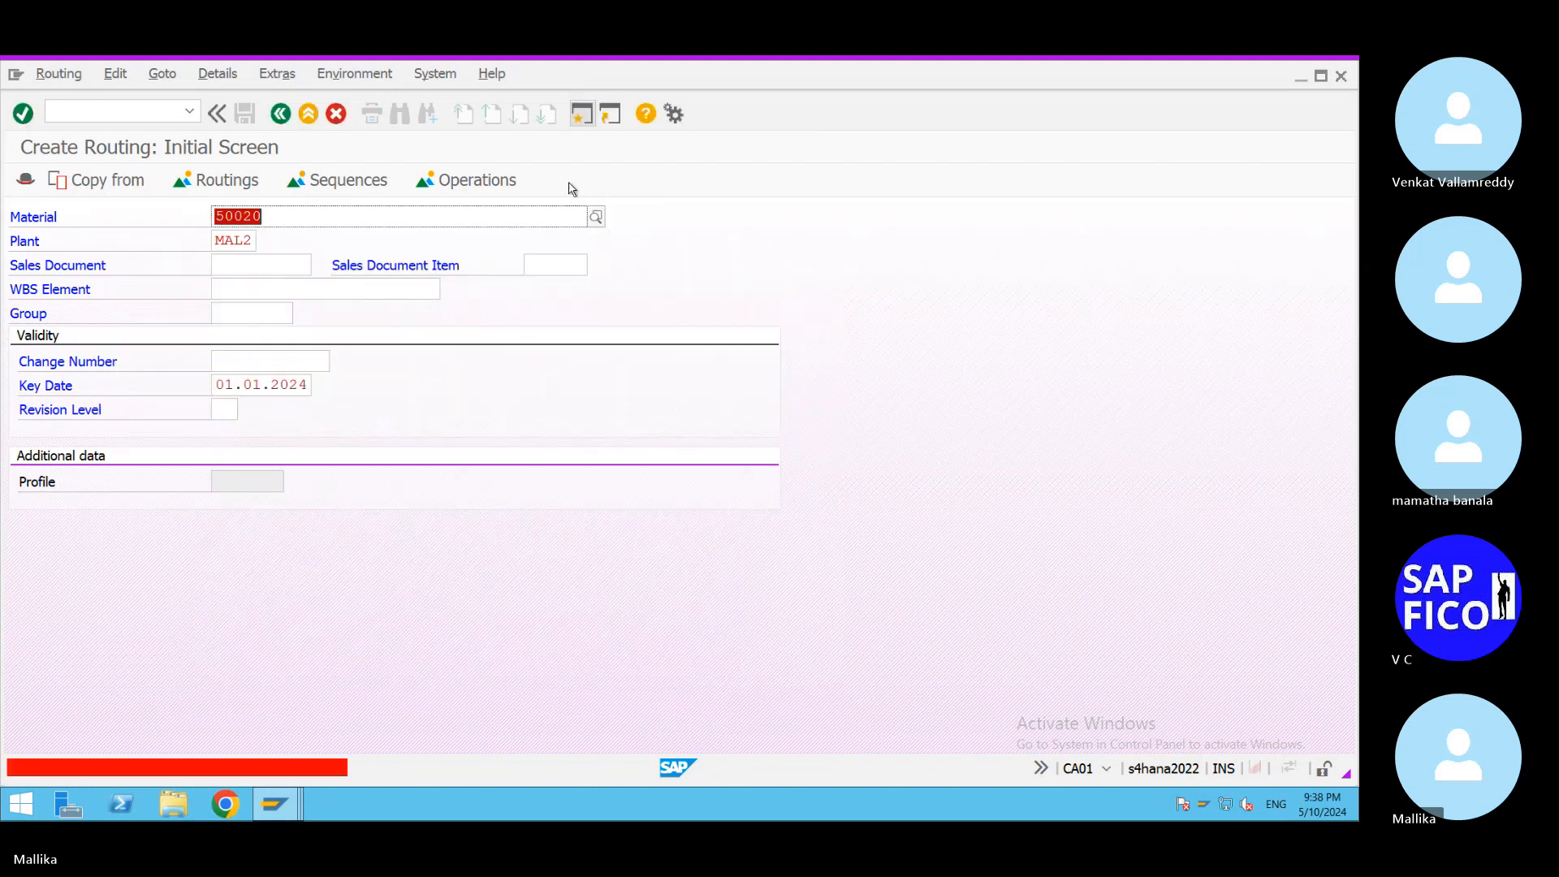
In a new session, run transaction QCC0 and open Assign Task List Types to Material Types under the general inspection planning settings of Quality Planning.
click(575, 121)
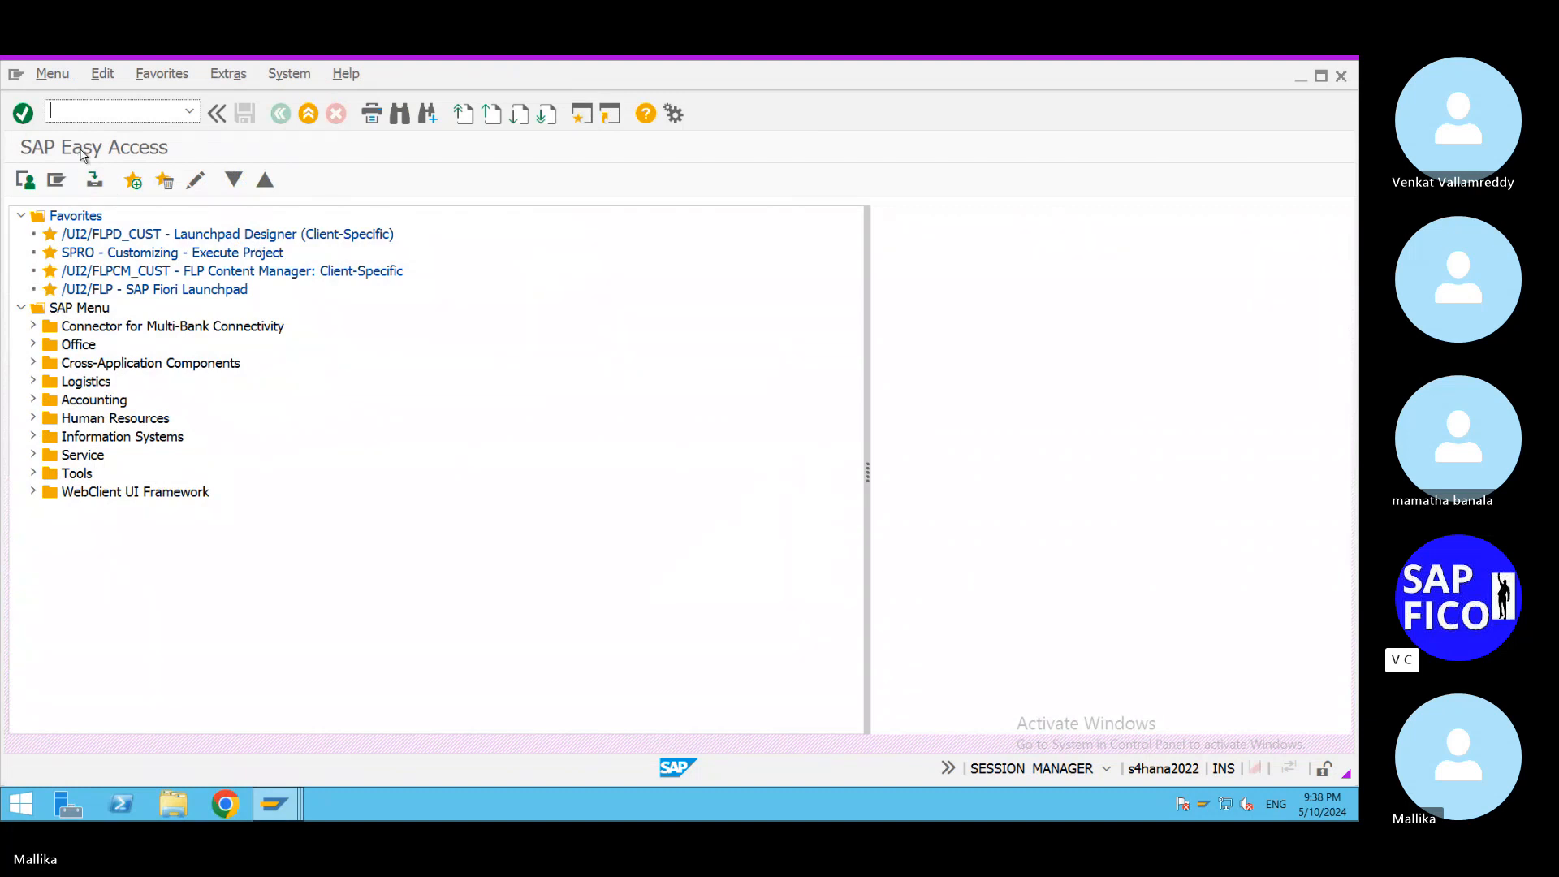
text(QCC0)
key(Return)
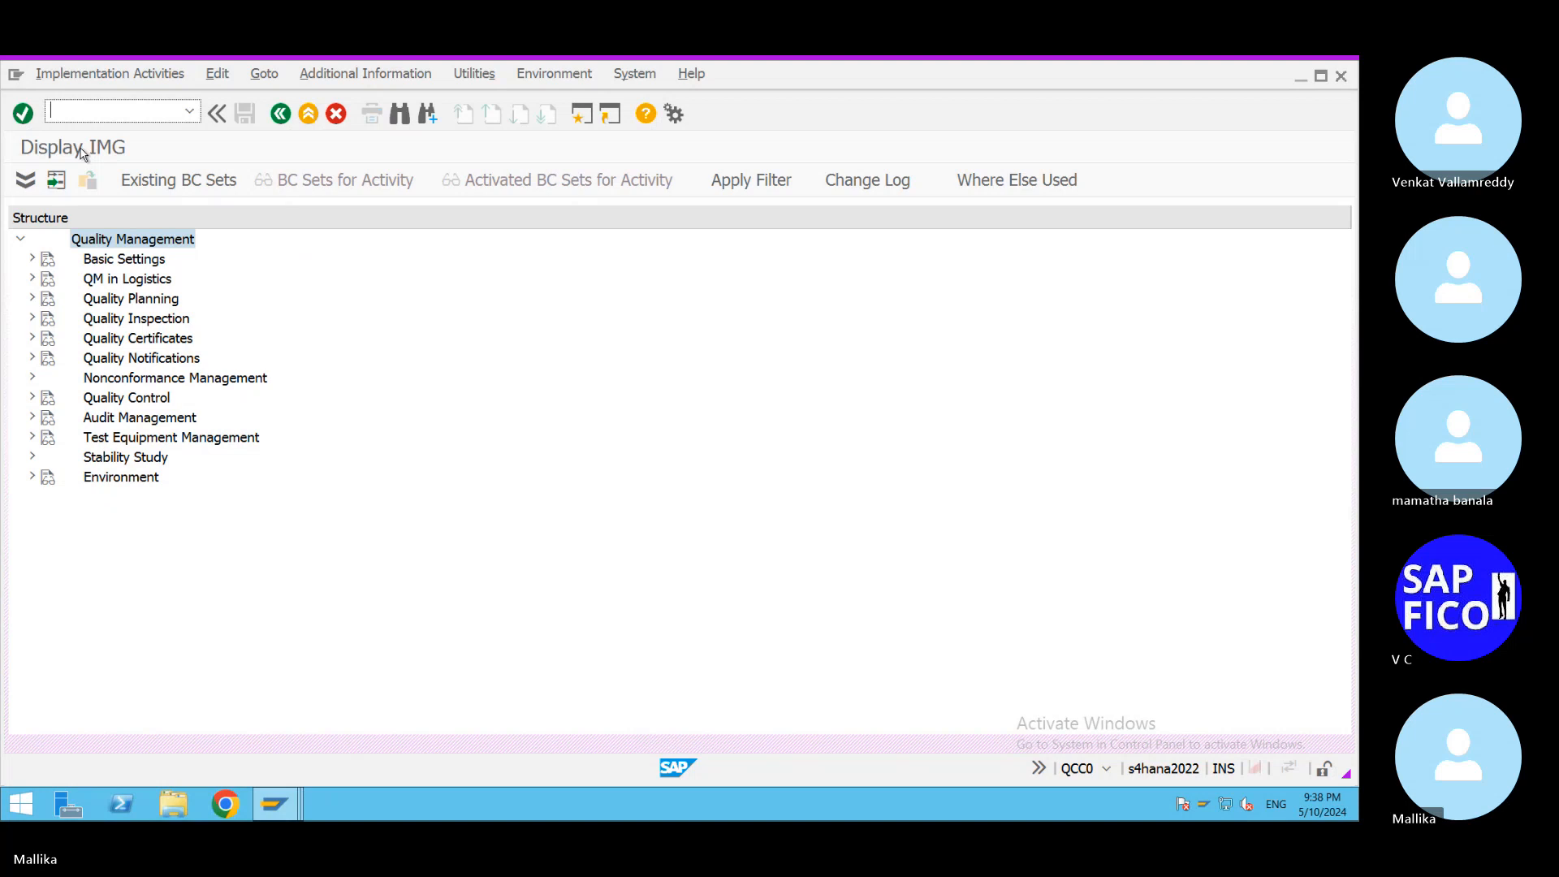
click(34, 299)
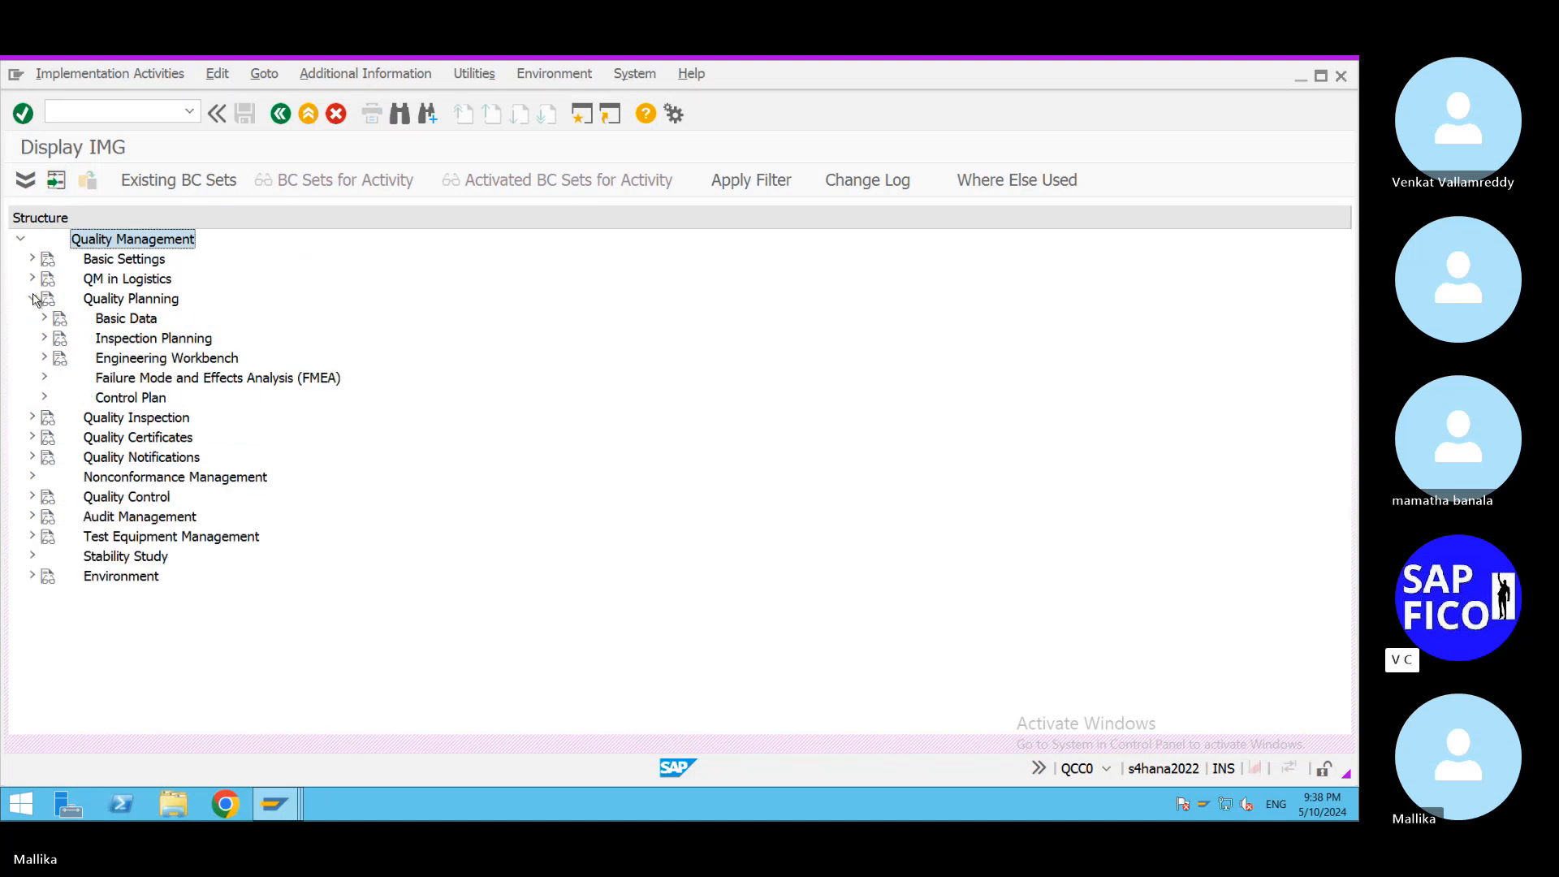
click(45, 339)
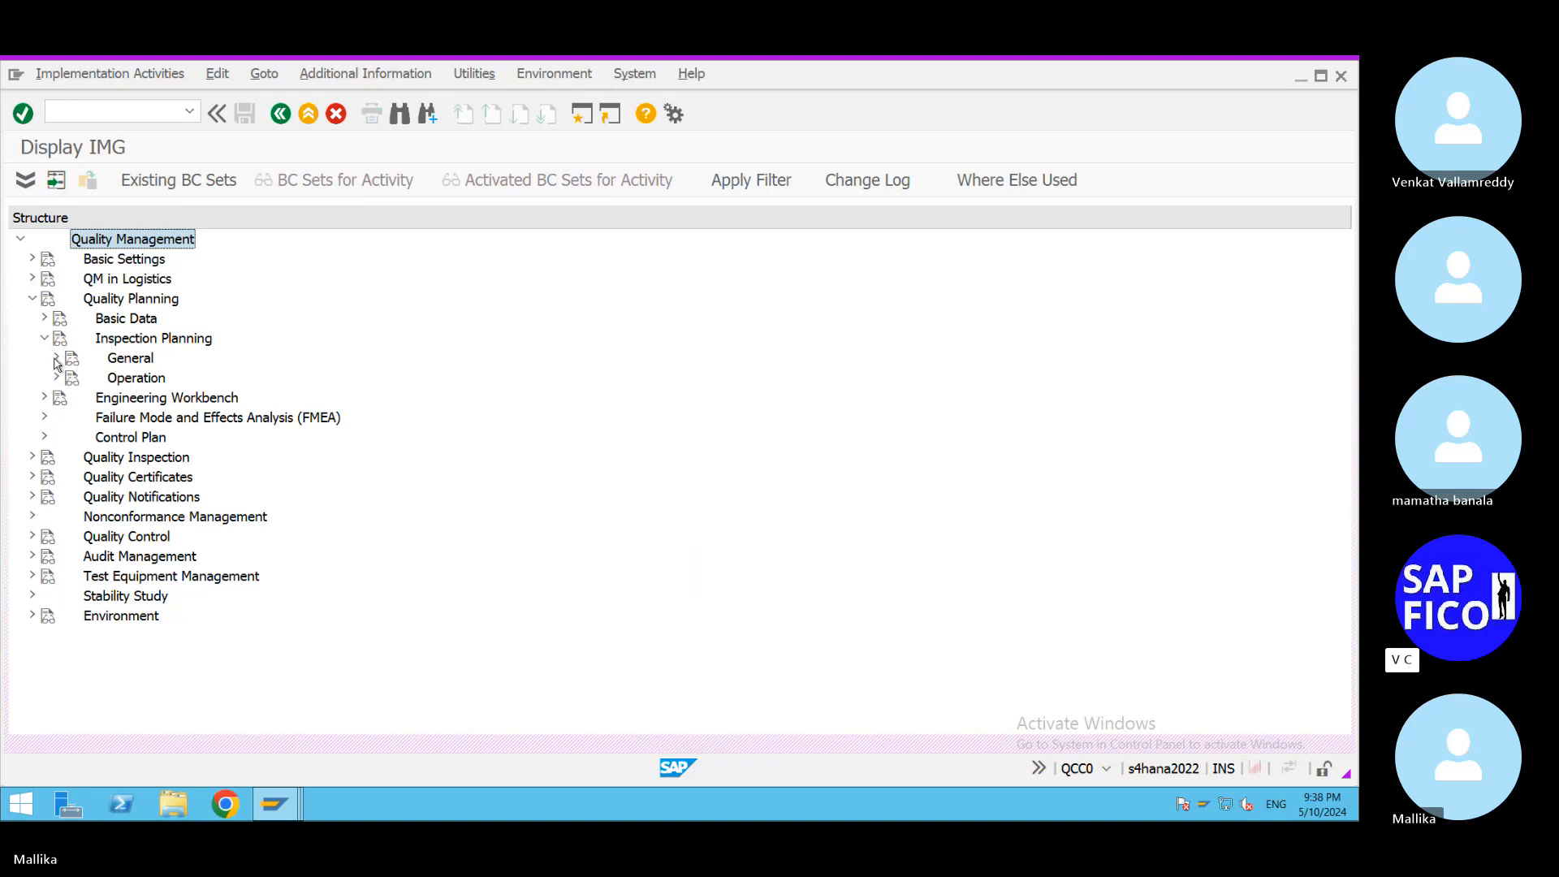
click(56, 360)
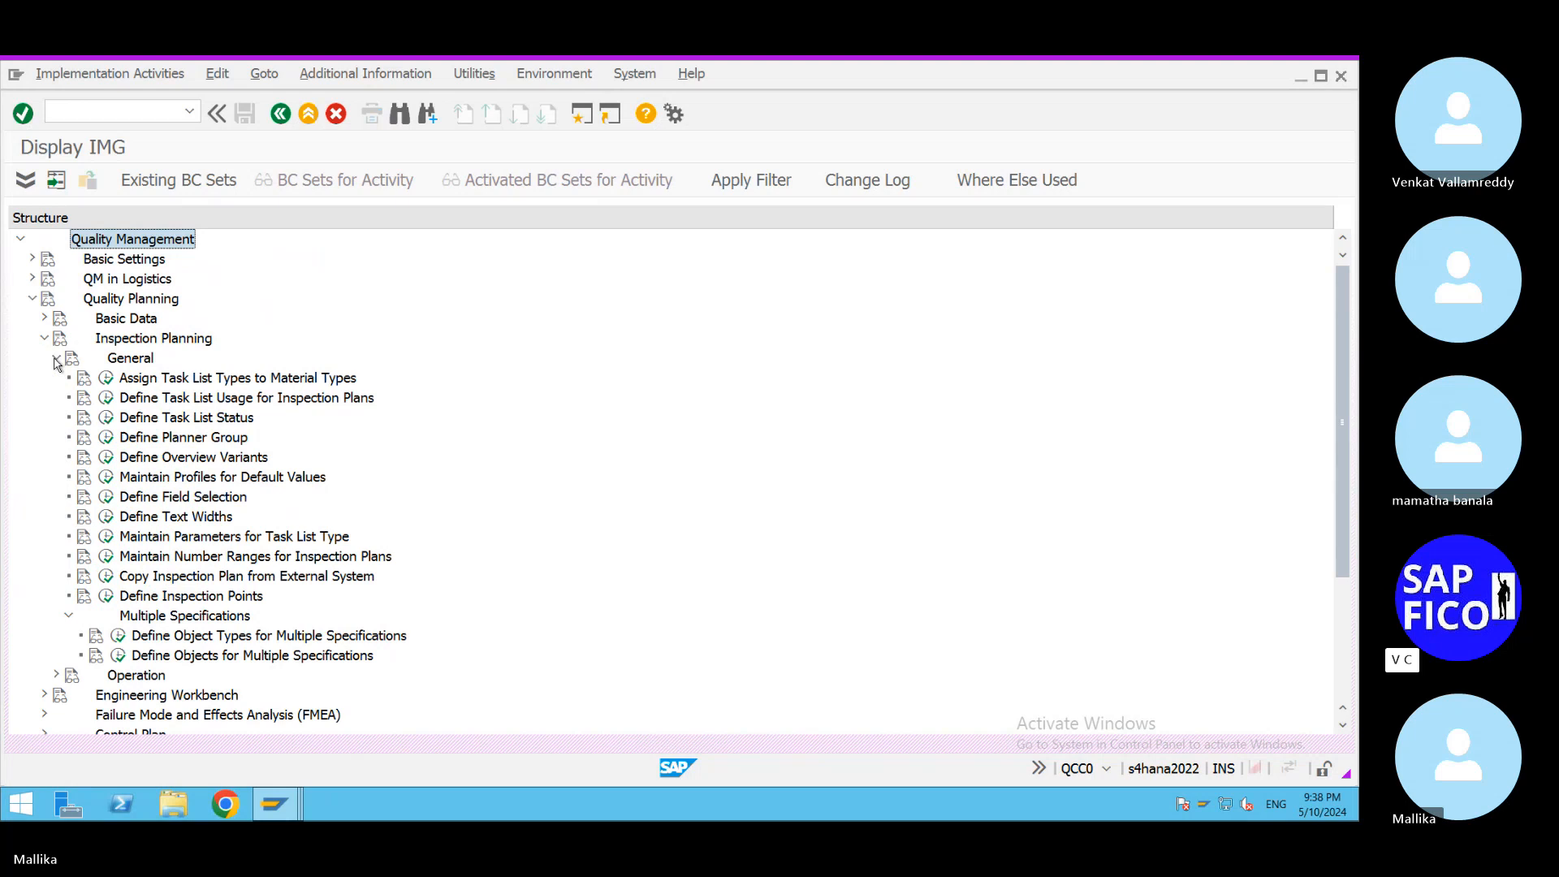
click(107, 378)
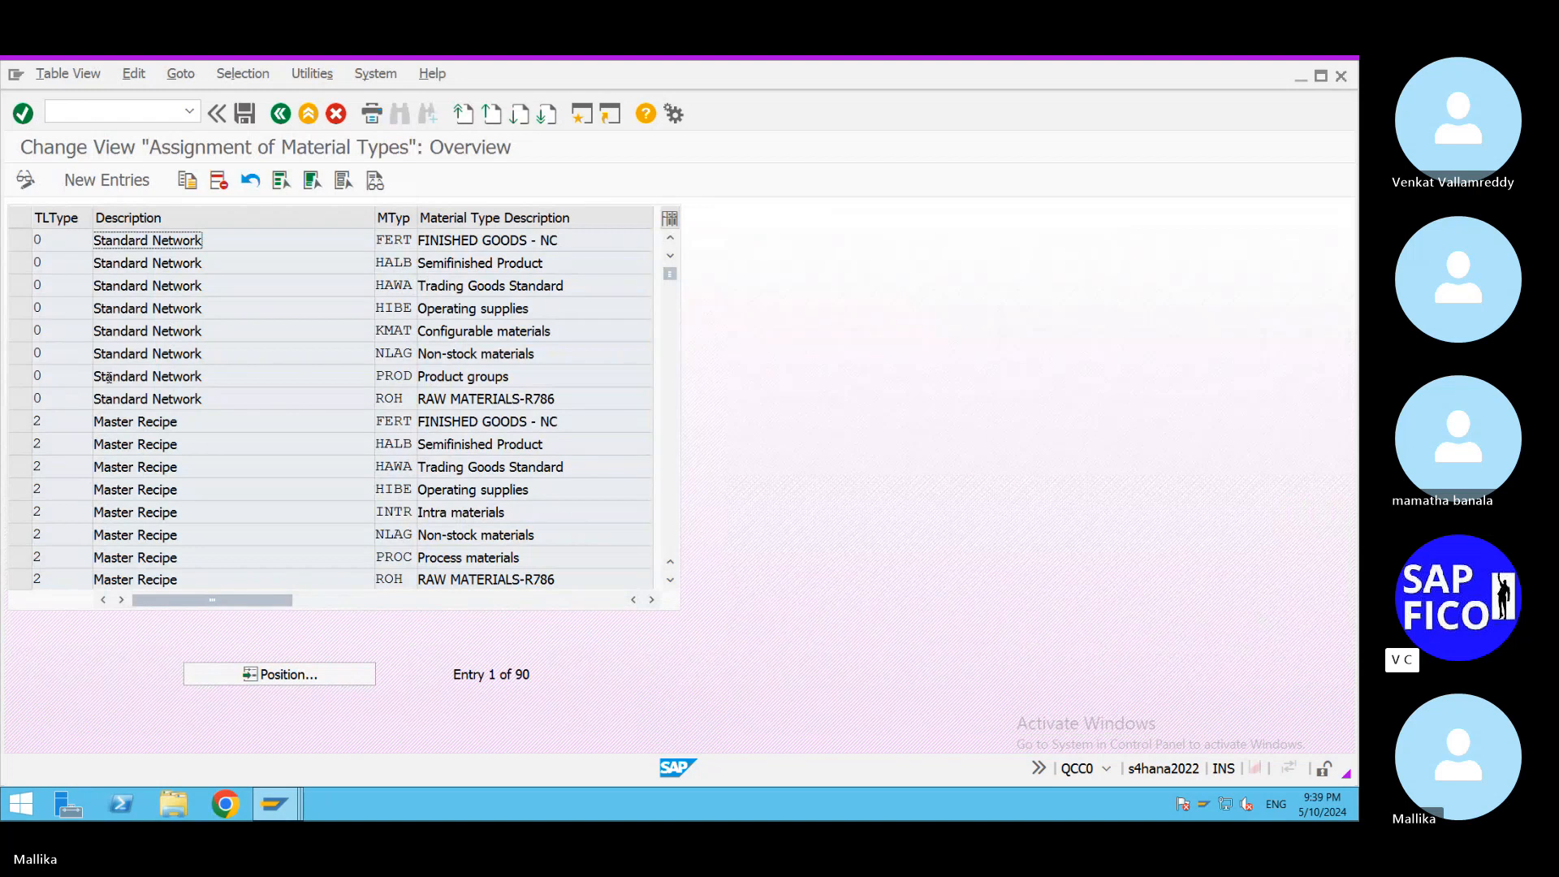
Position the material type assignment list at task list type N and check which material types are assigned to it.
click(314, 677)
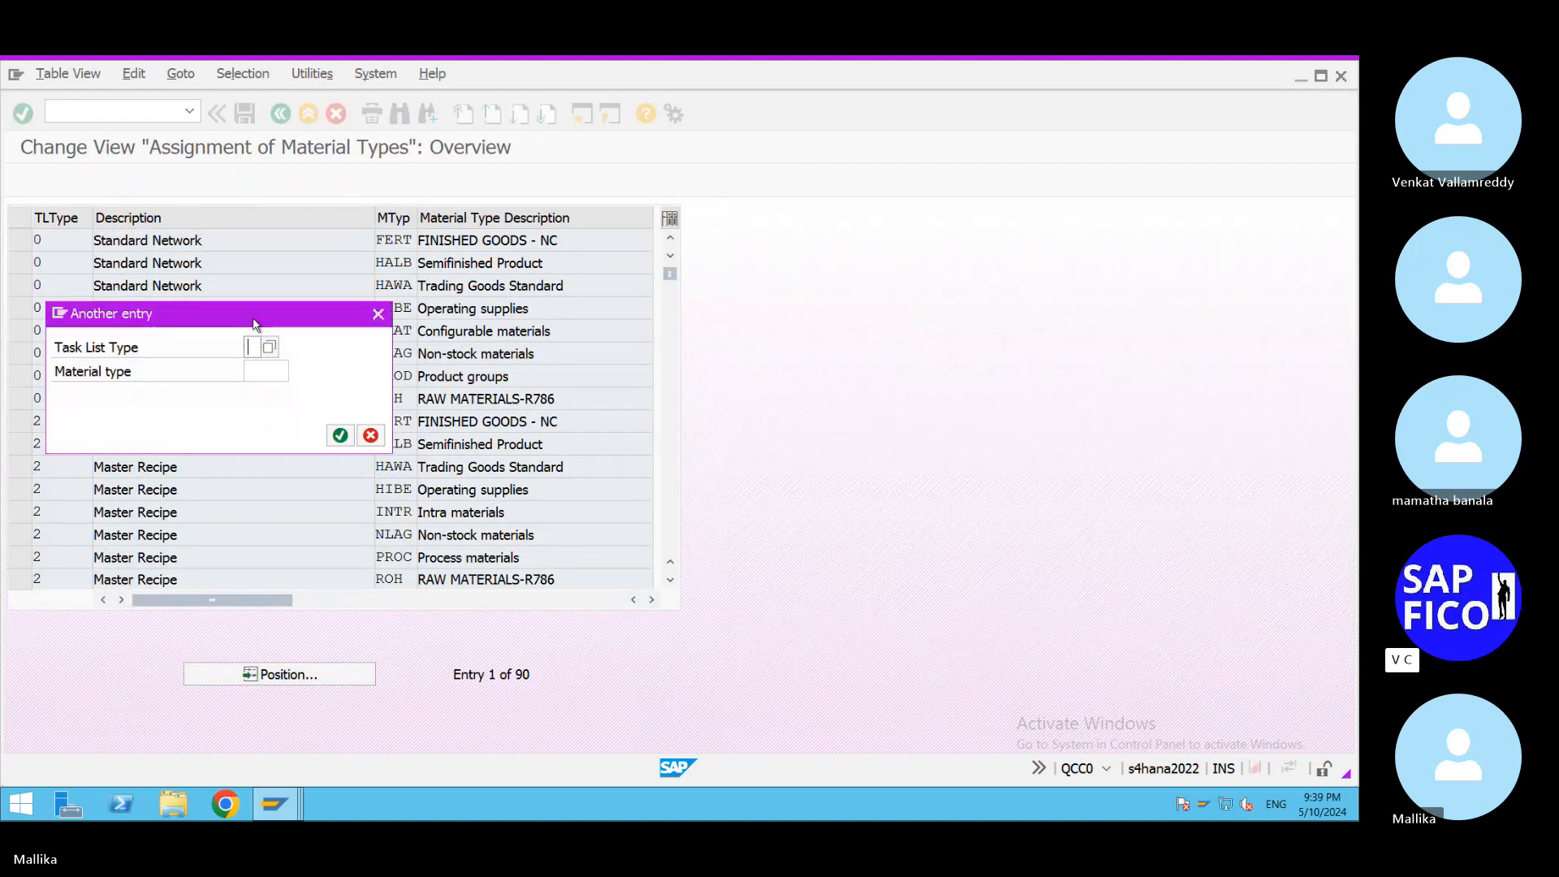
text(N)
click(264, 370)
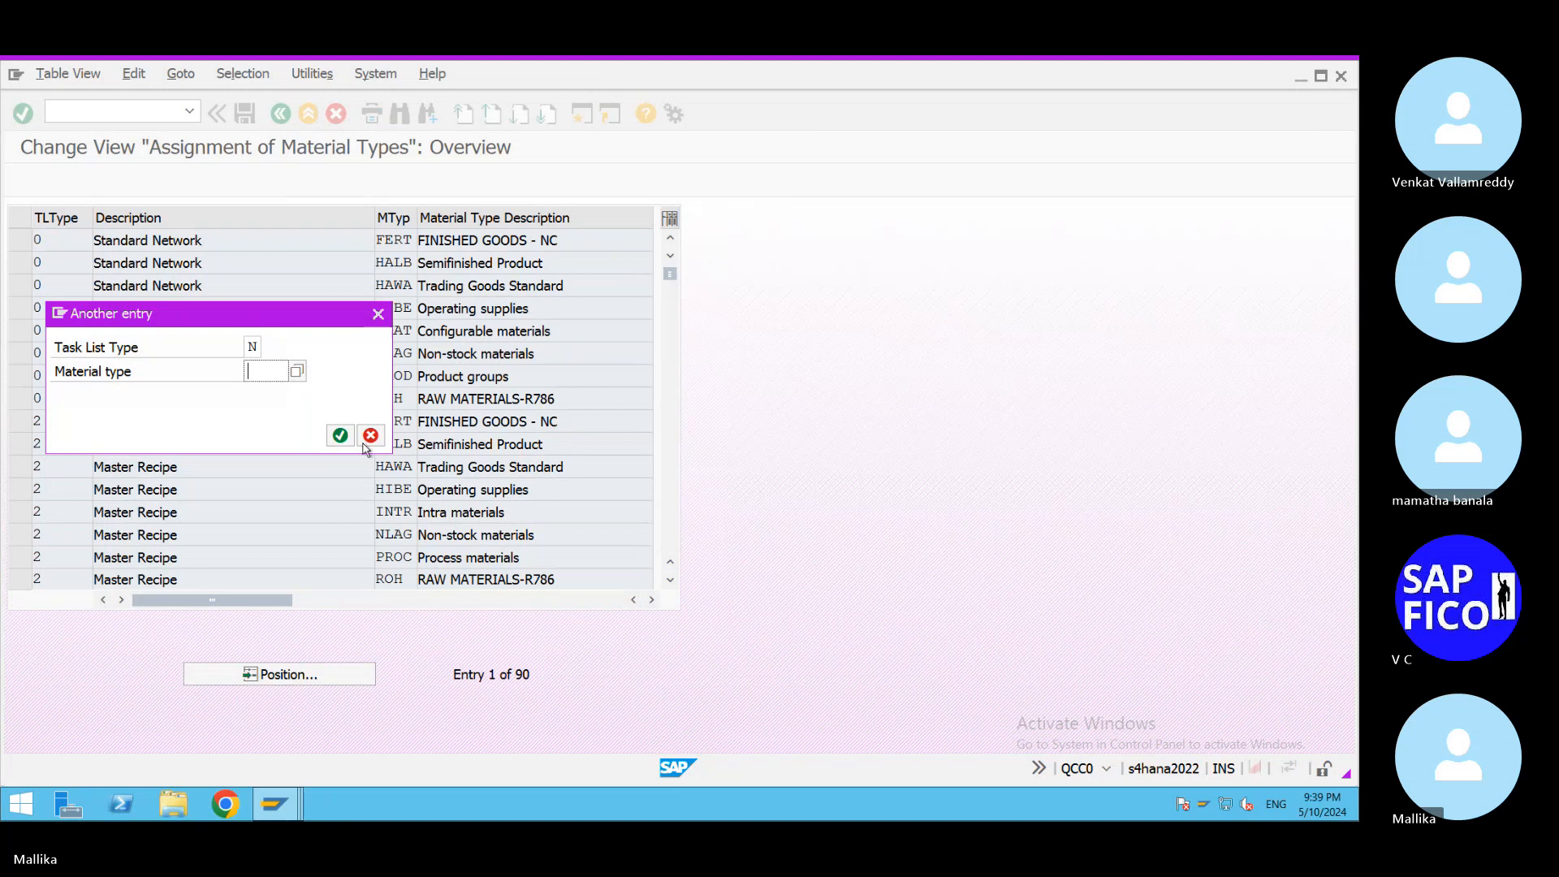
click(340, 435)
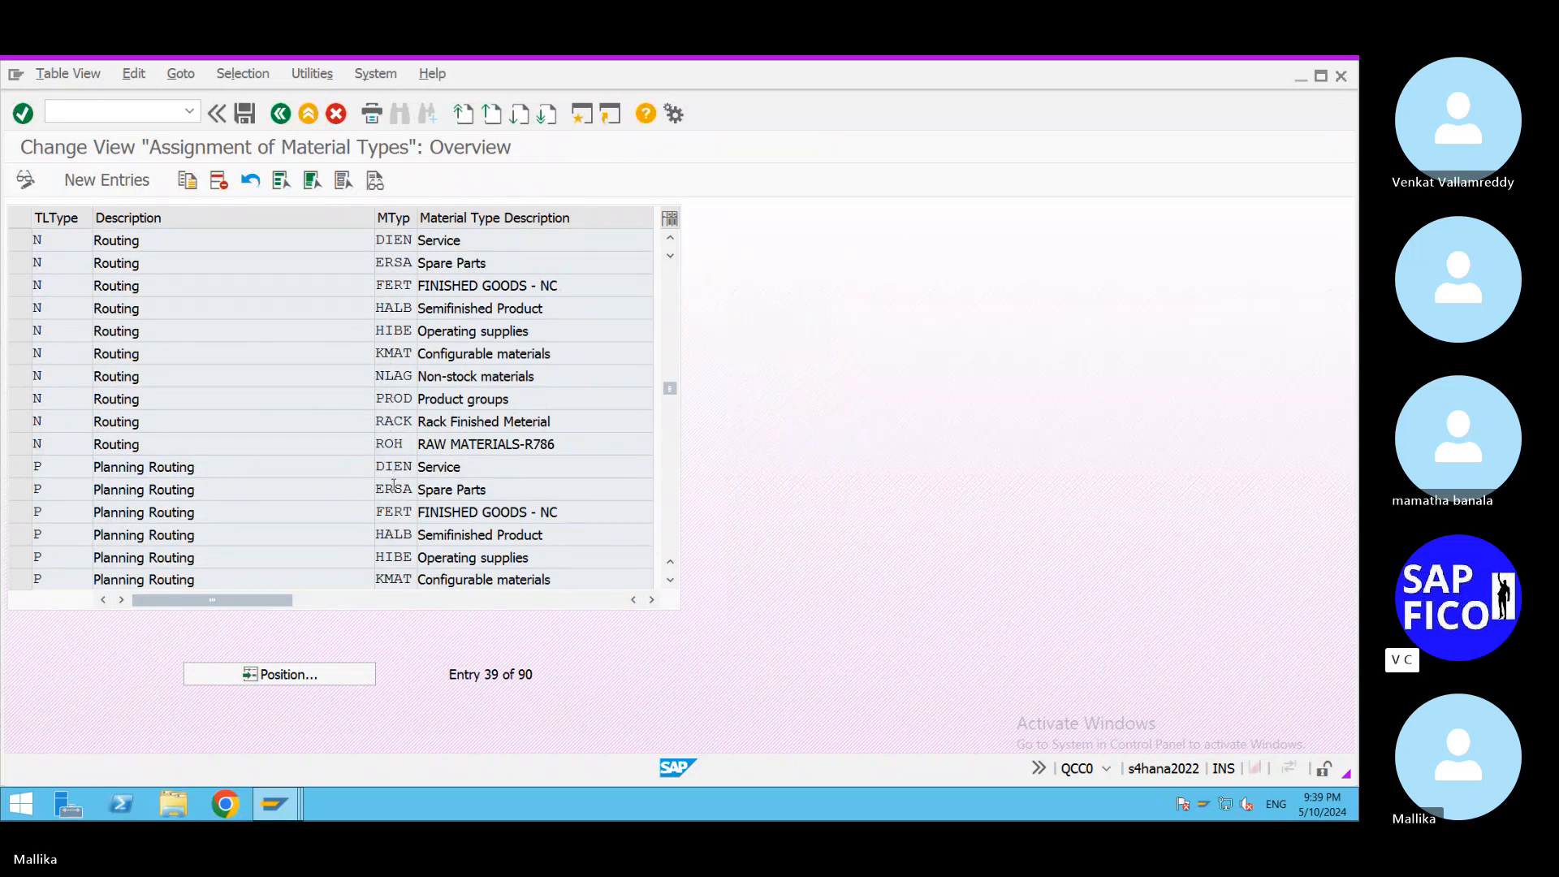
scroll(394, 487, down, 1)
scroll(386, 439, up, 1)
Add a new entry assigning material type VHAL to task list type N and save it.
click(128, 185)
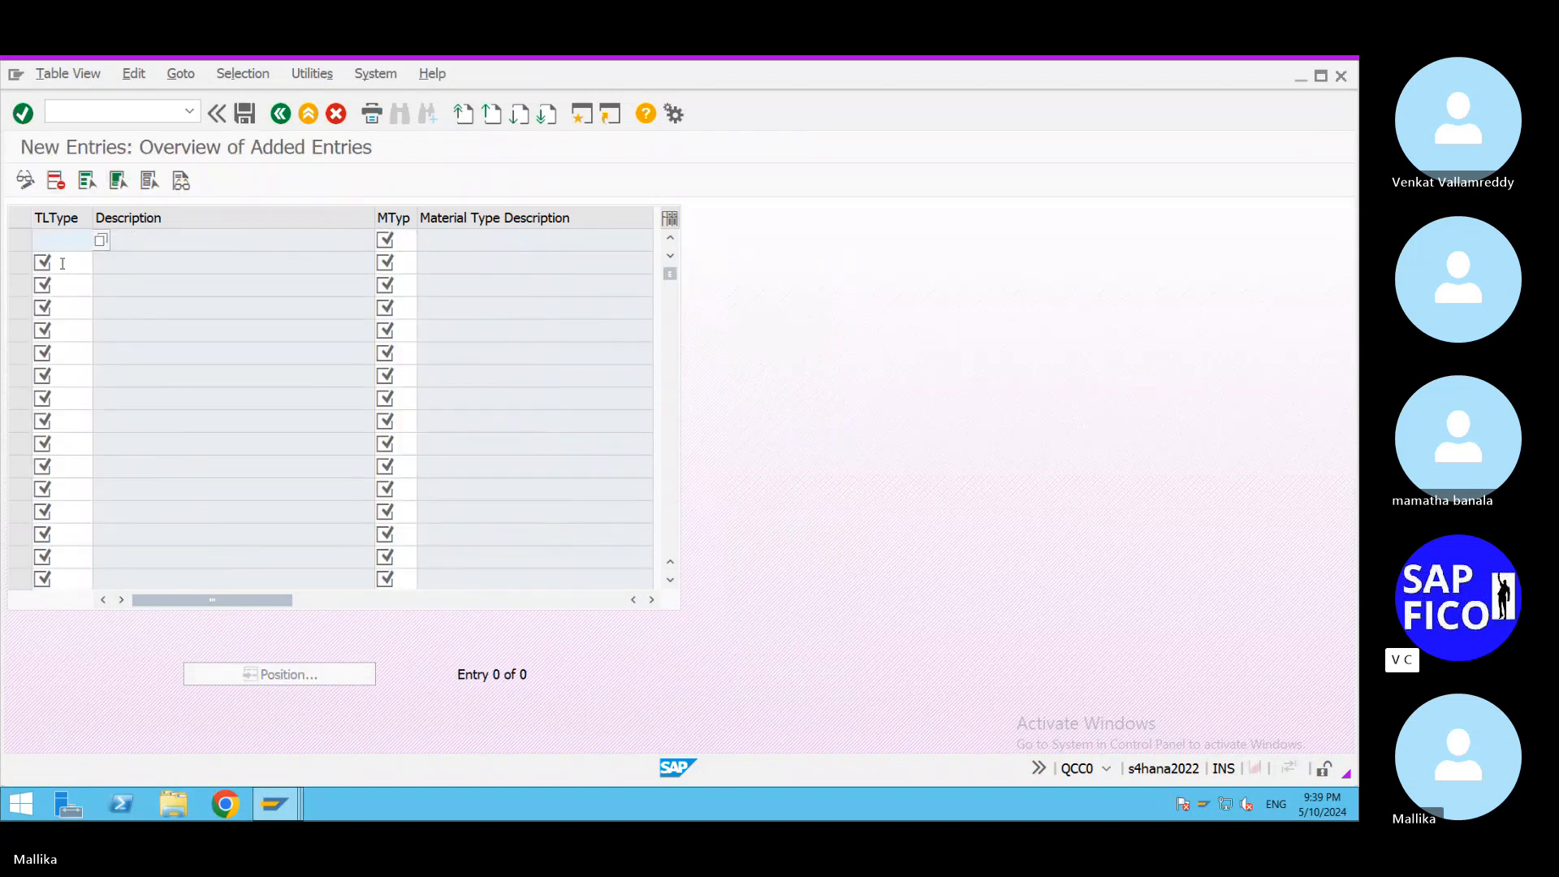
text(N)
click(406, 241)
text(VHAK)
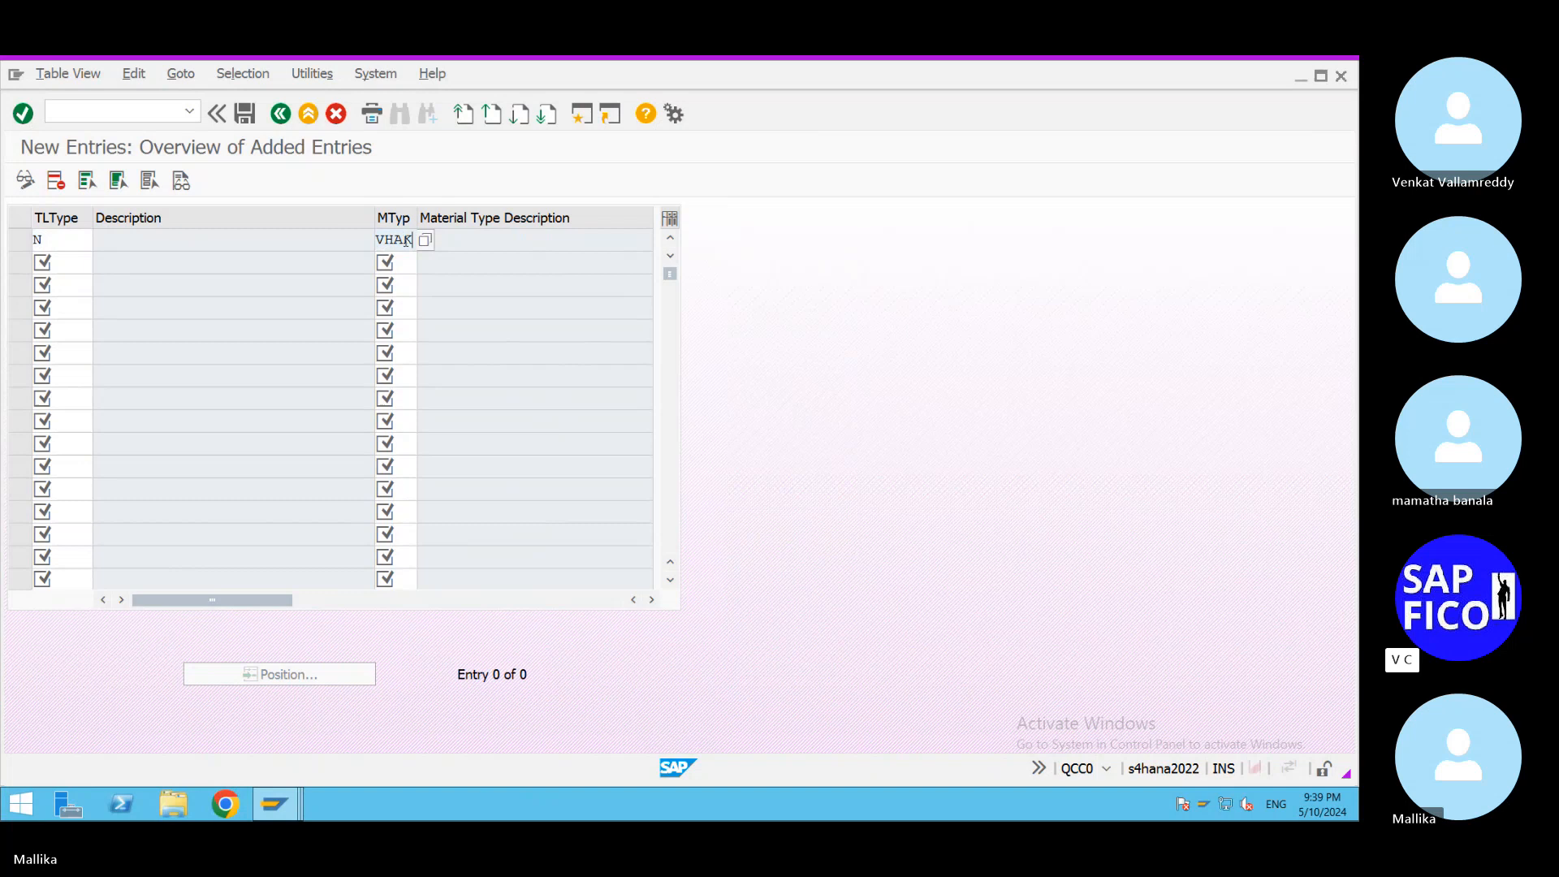
key(BackSpace)
text(L)
key(Return)
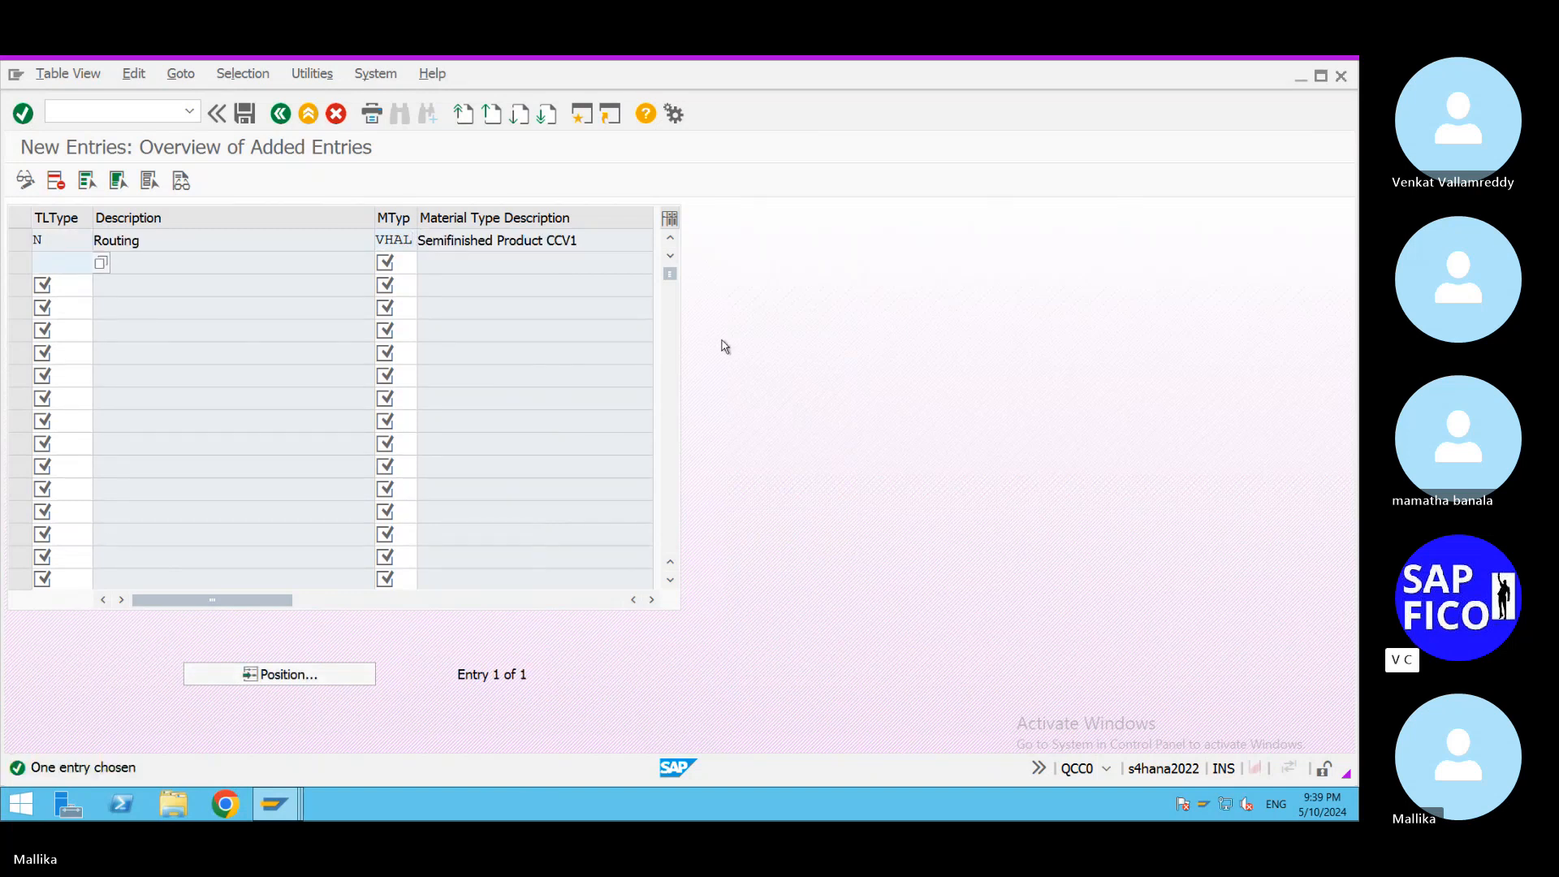
click(243, 115)
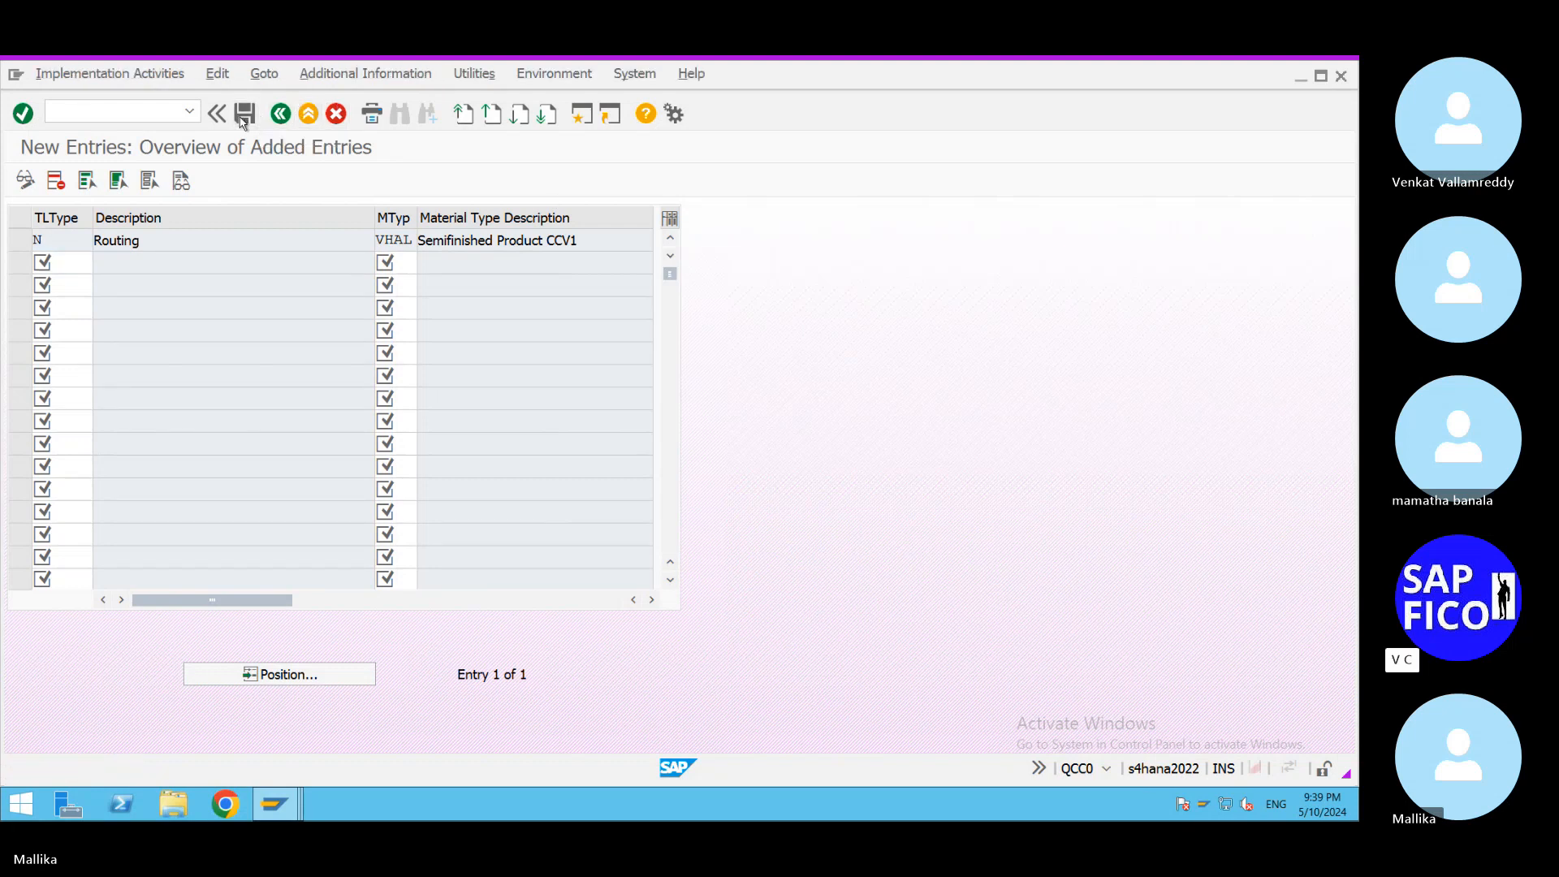
click(380, 412)
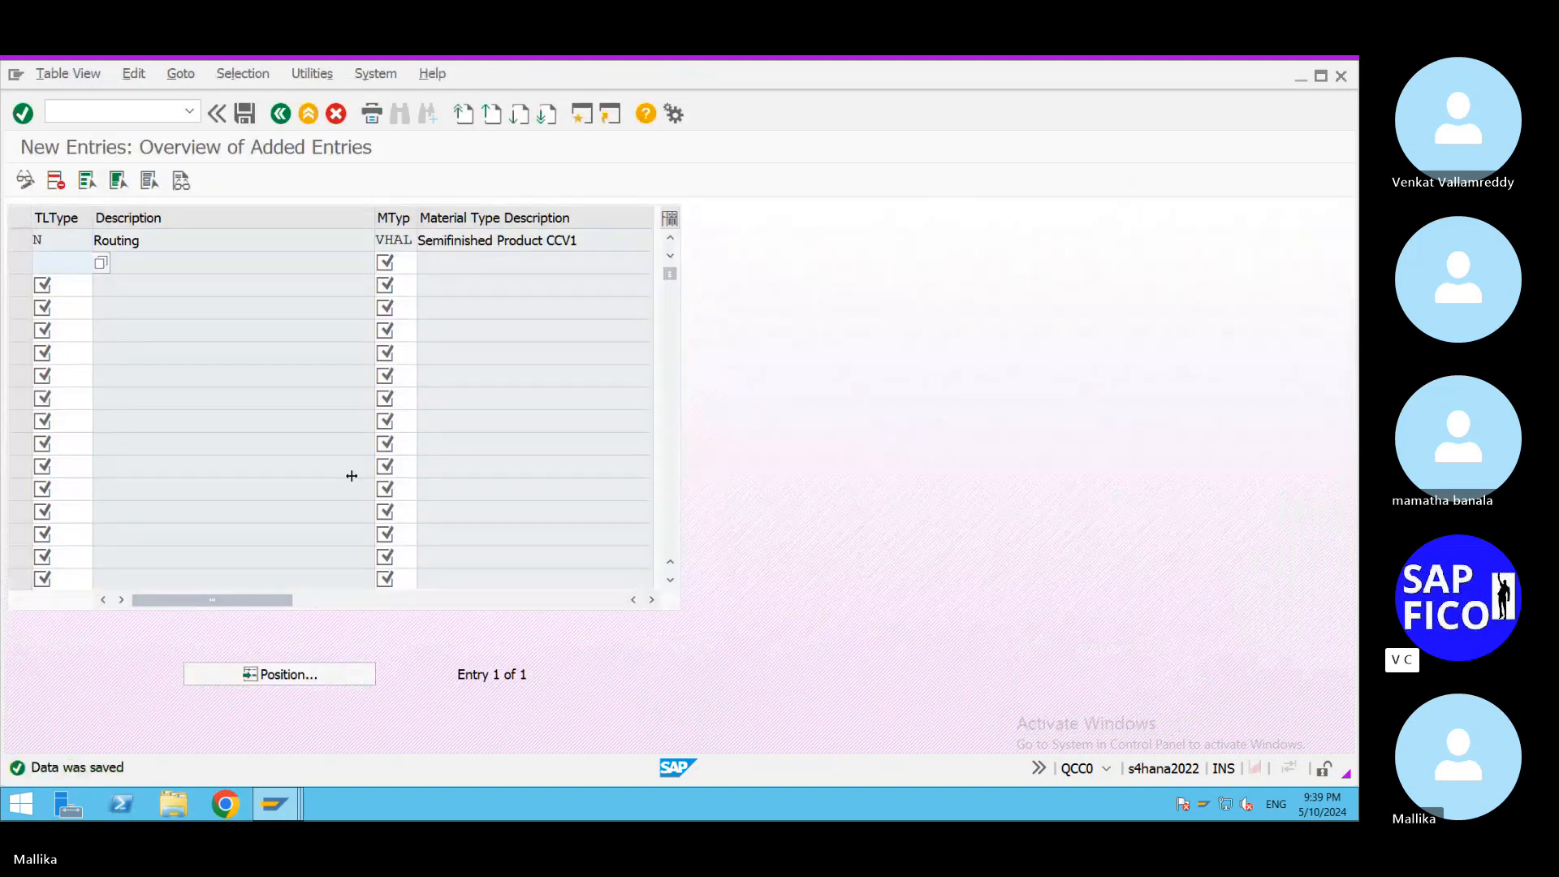
Switch back to the Create Routing session and submit the initial screen for material 50020 to reach the header details.
click(286, 801)
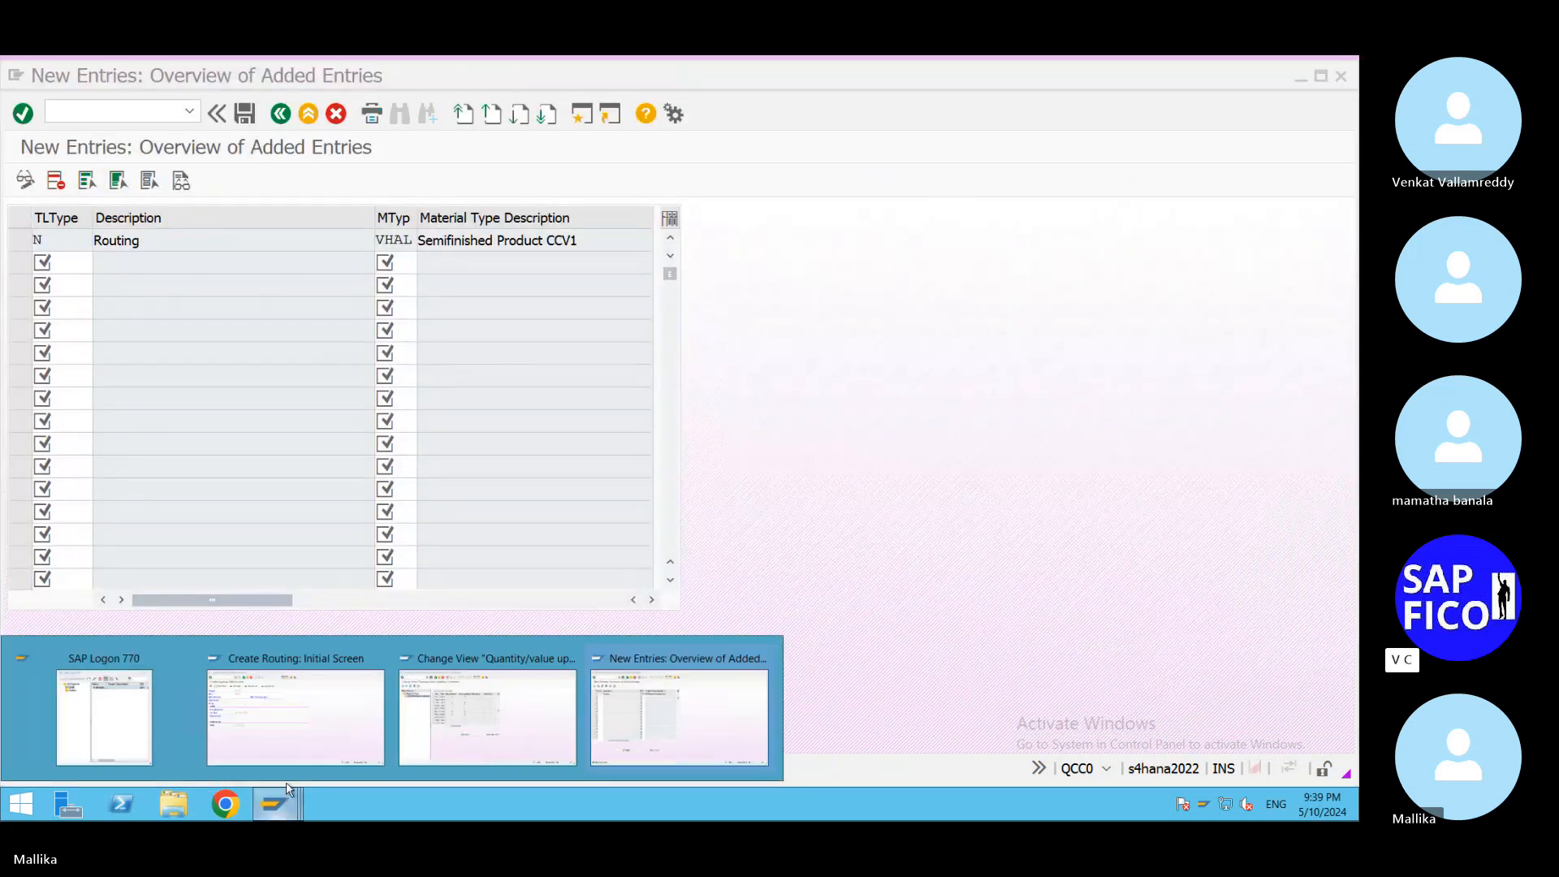
click(290, 740)
key(Return)
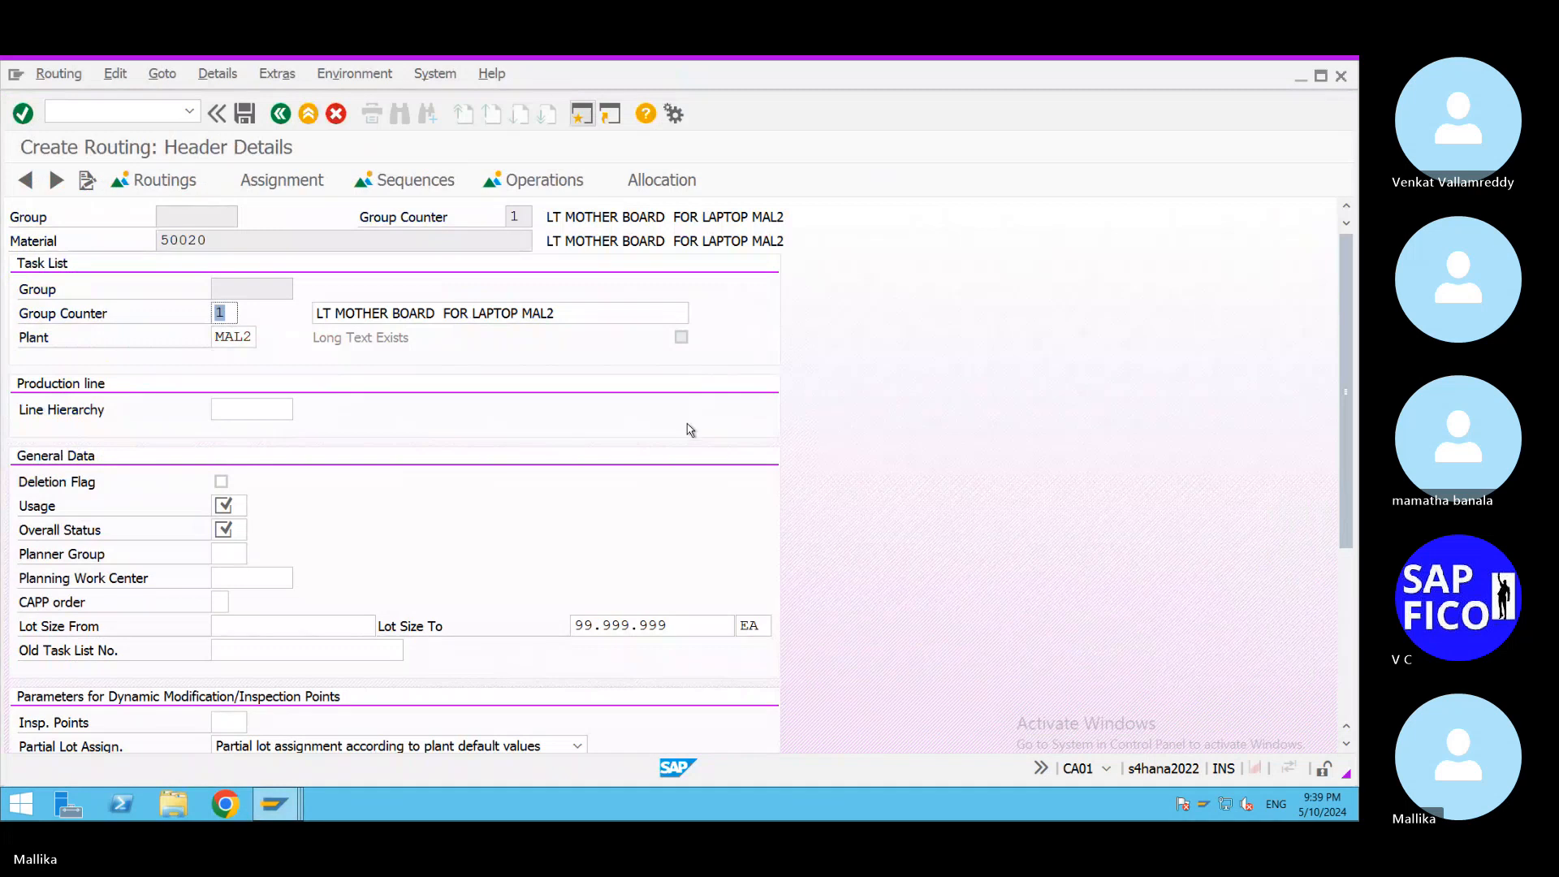
scroll(636, 453, down, 1)
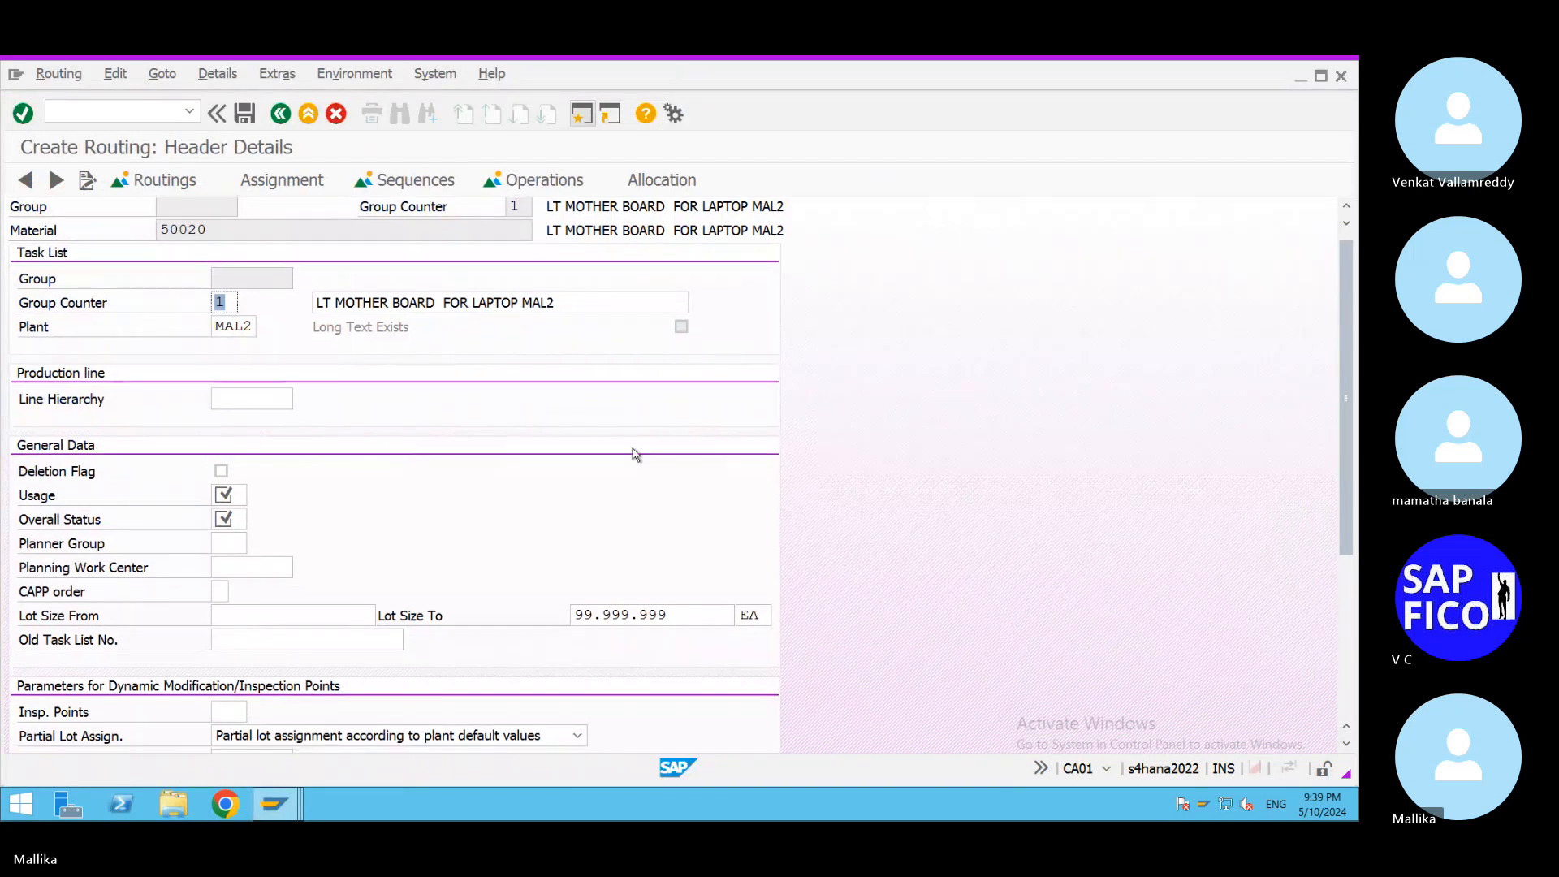
scroll(397, 408, up, 1)
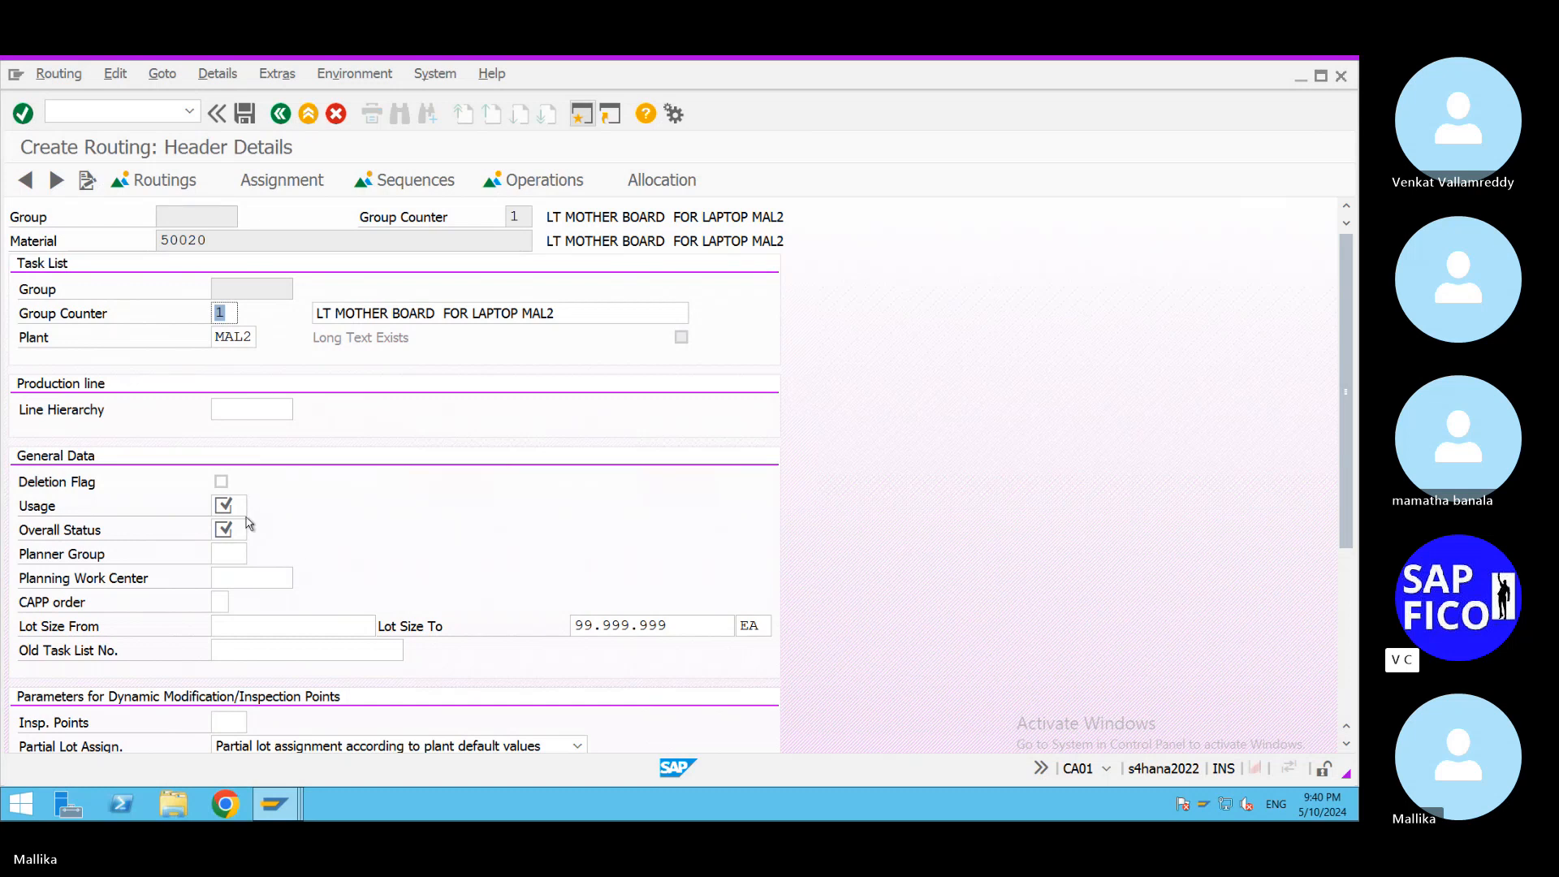
Set the routing header's usage to 1 (Production) and its overall status to 4 (Released (General)).
click(221, 505)
click(259, 505)
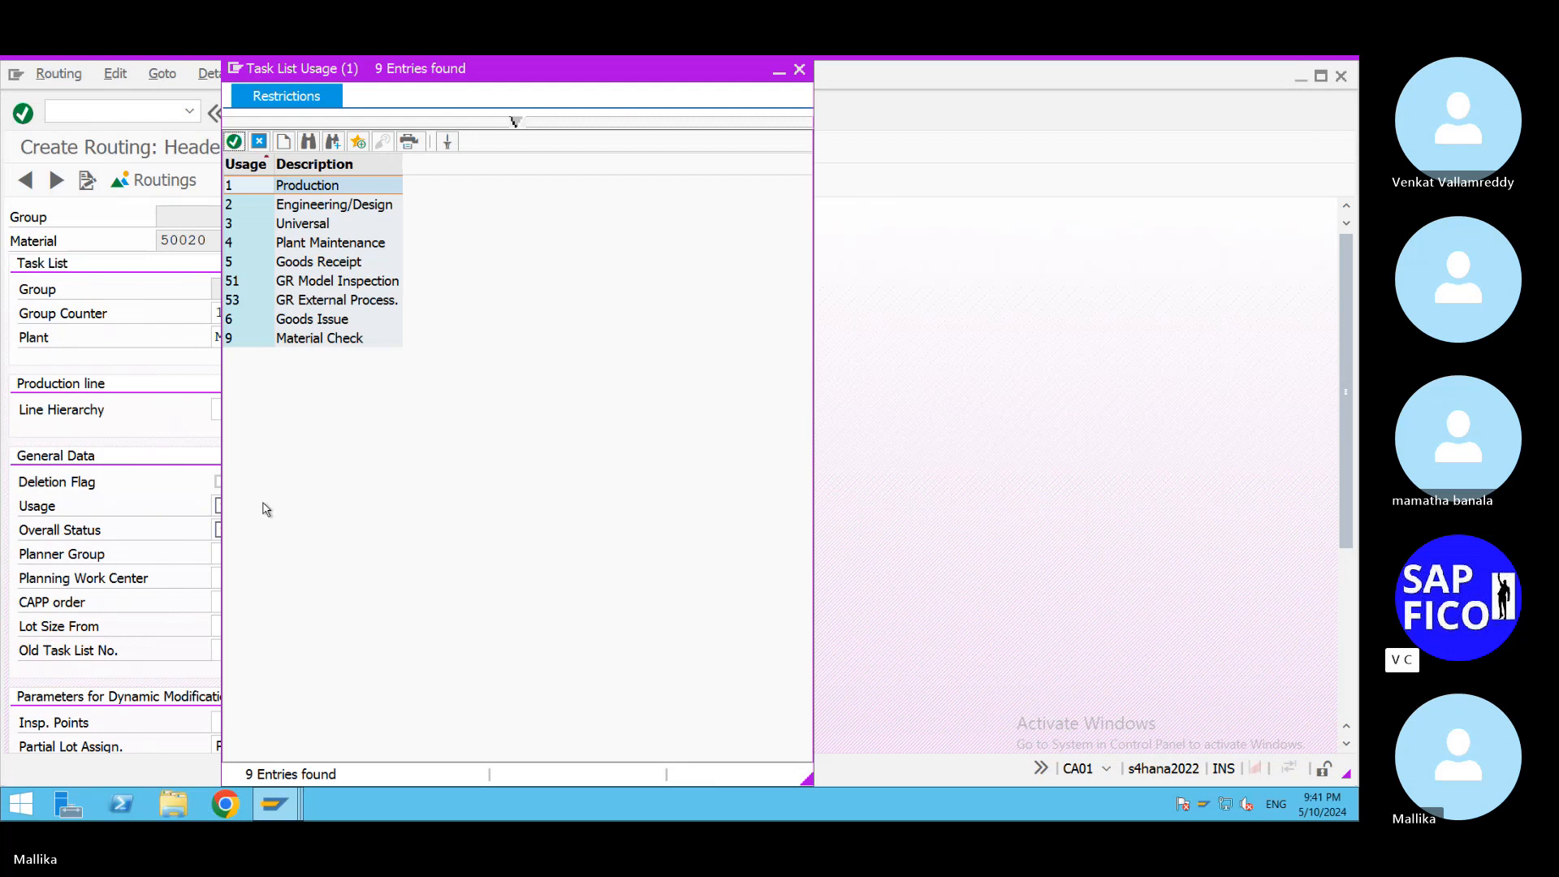
double_click(266, 192)
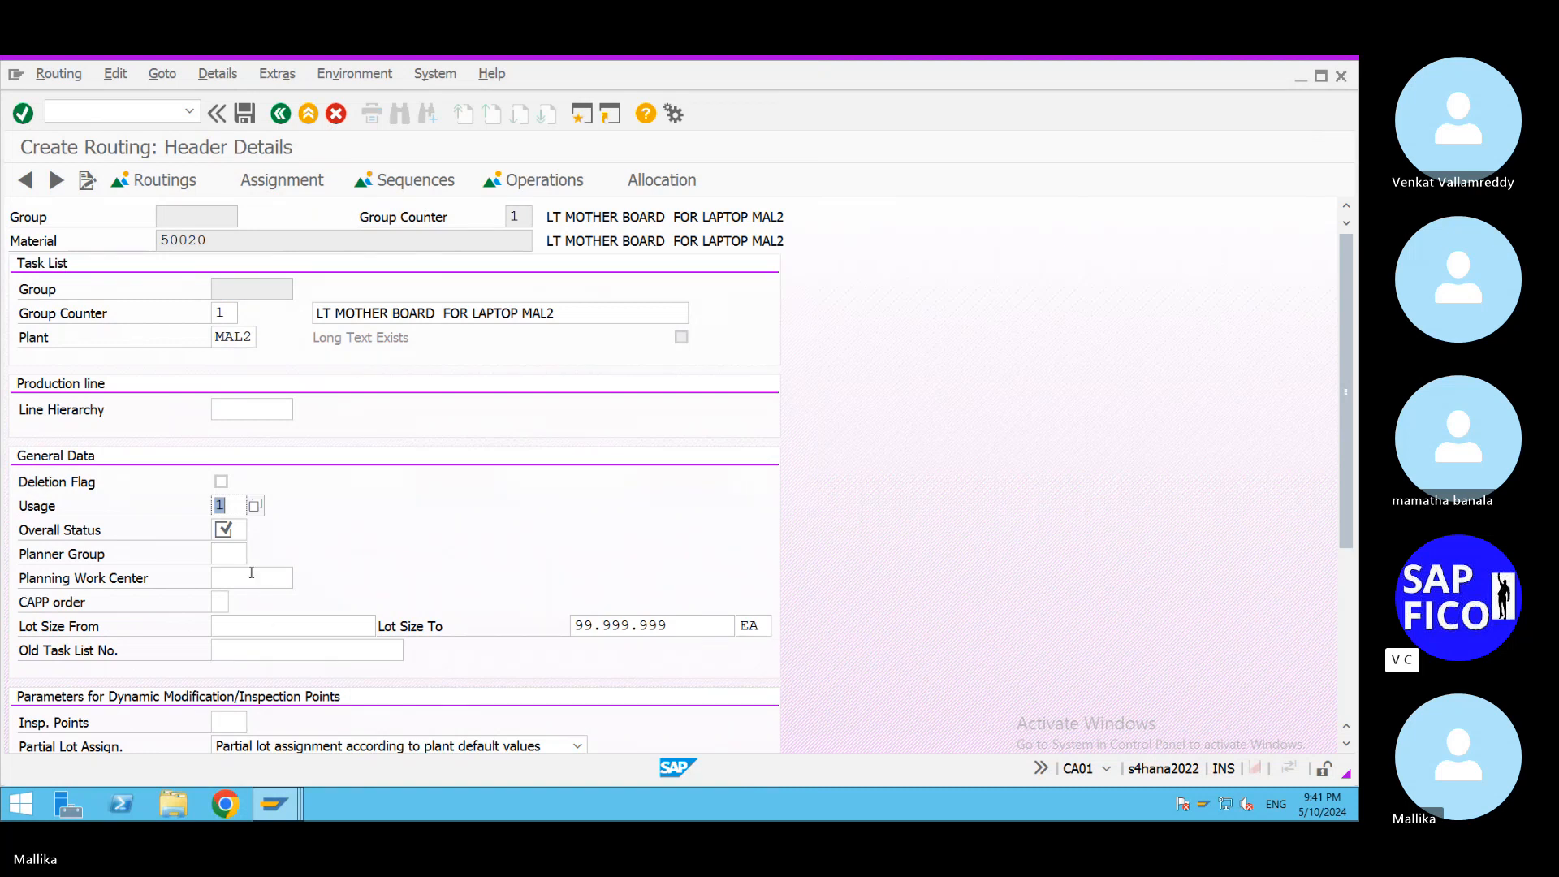
click(242, 528)
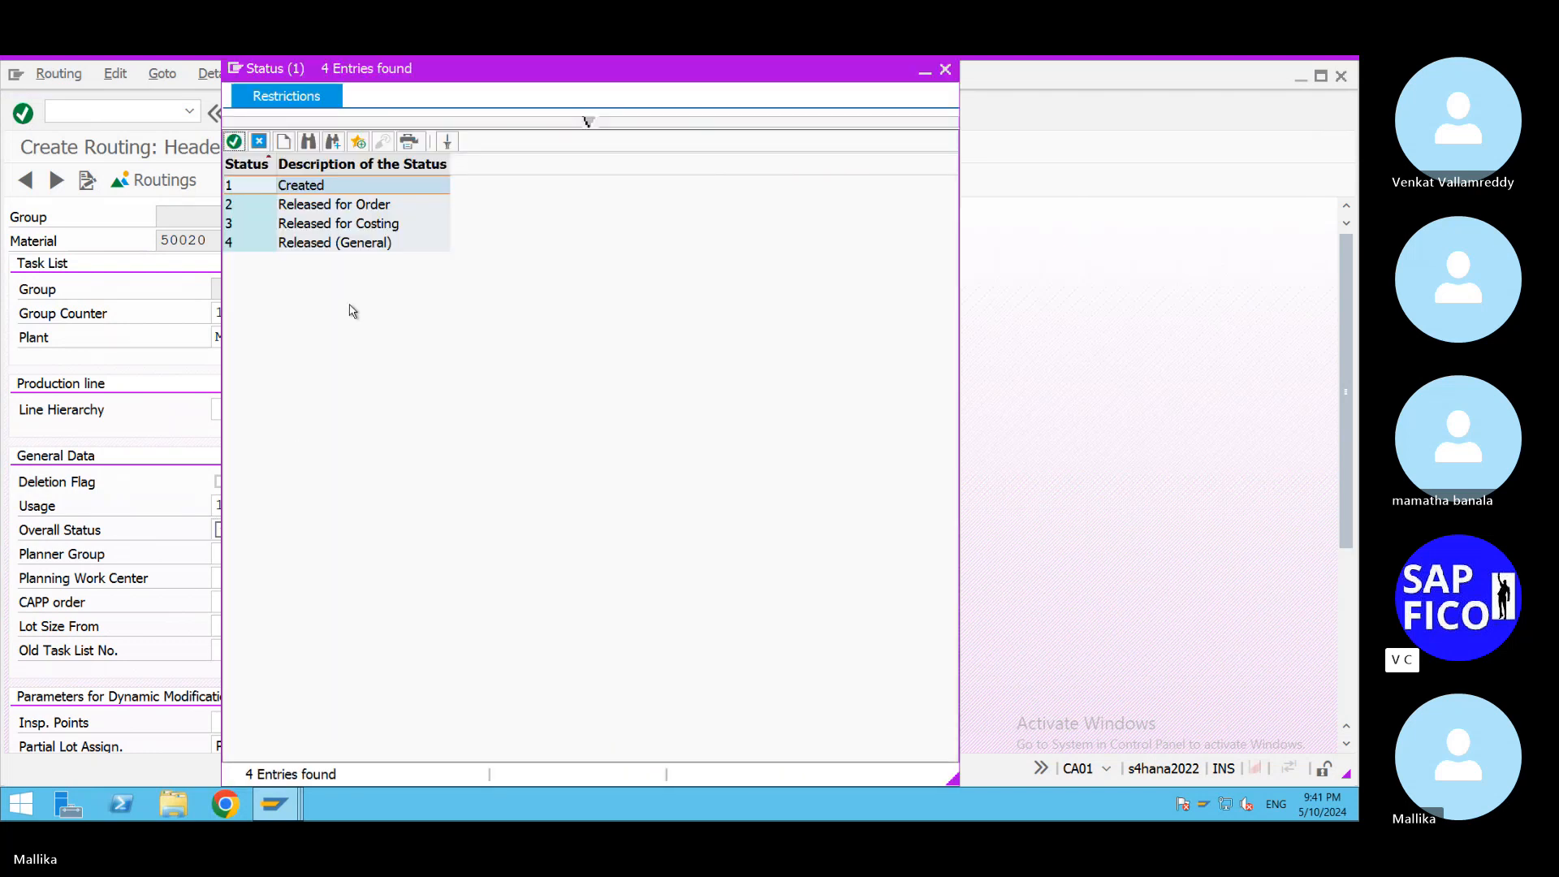
double_click(349, 242)
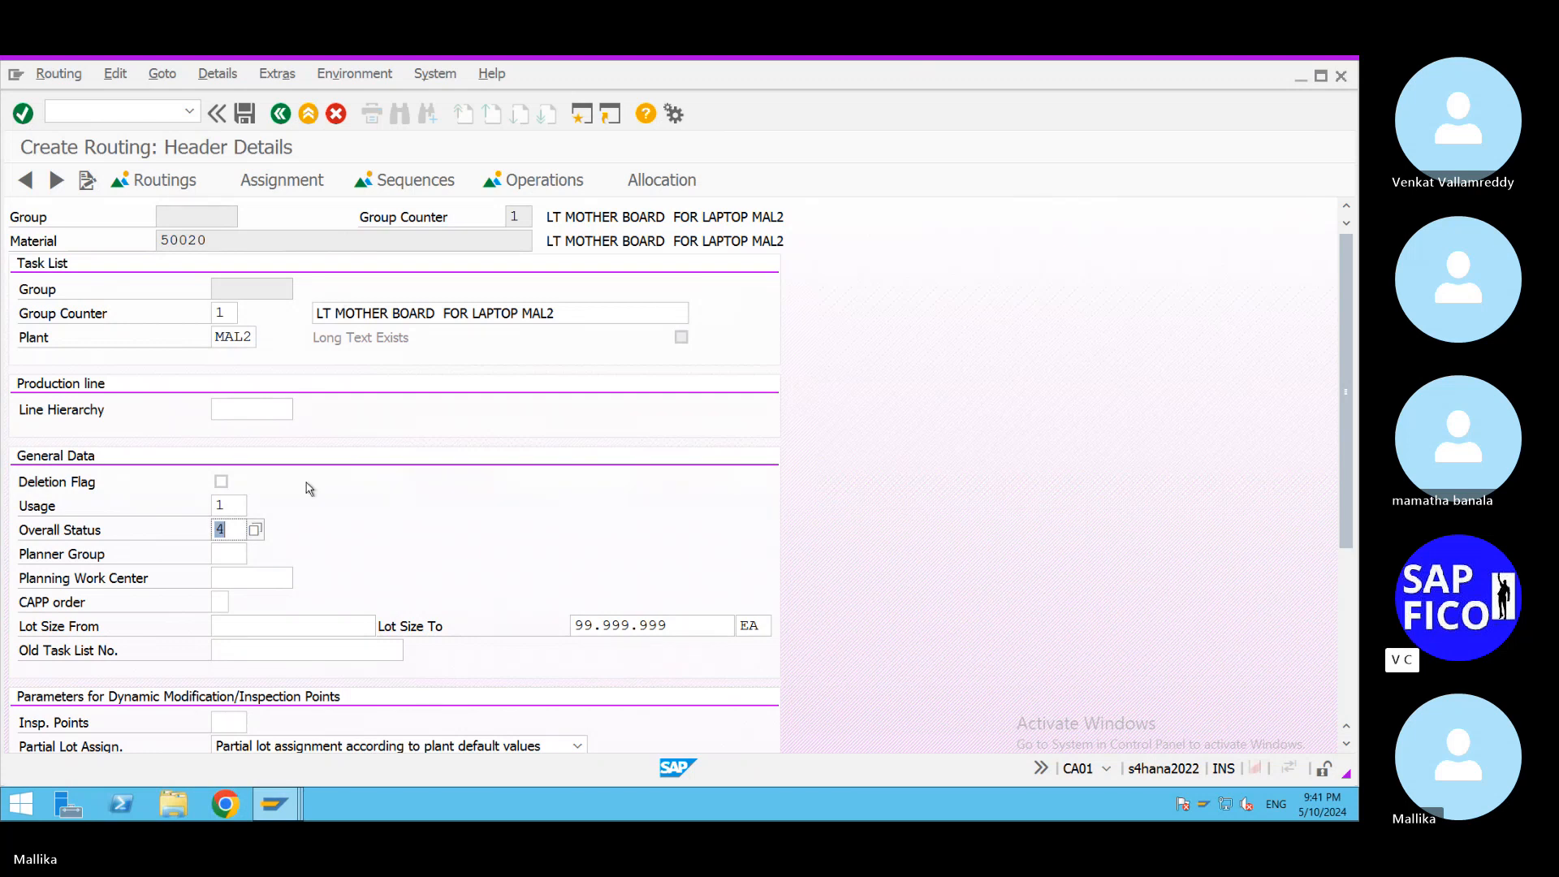
Enter LT01 as the planning work center and review the remaining header details.
click(244, 581)
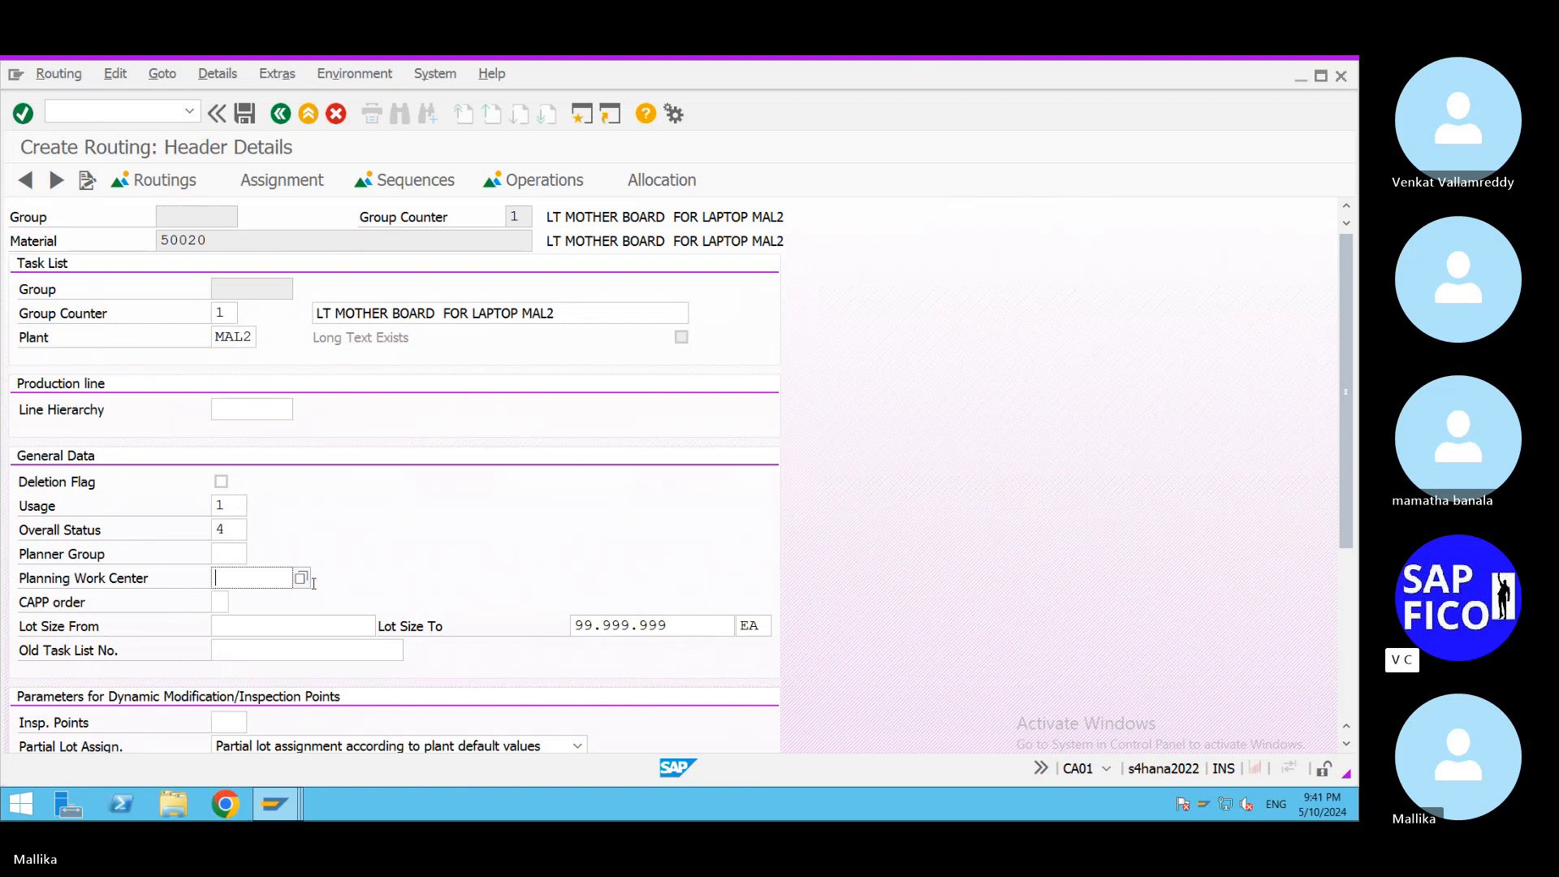
text(LTA0)
text(1)
key(BackSpace)
key(BackSpace)
key(BackSpace)
text(01)
scroll(312, 585, down, 1)
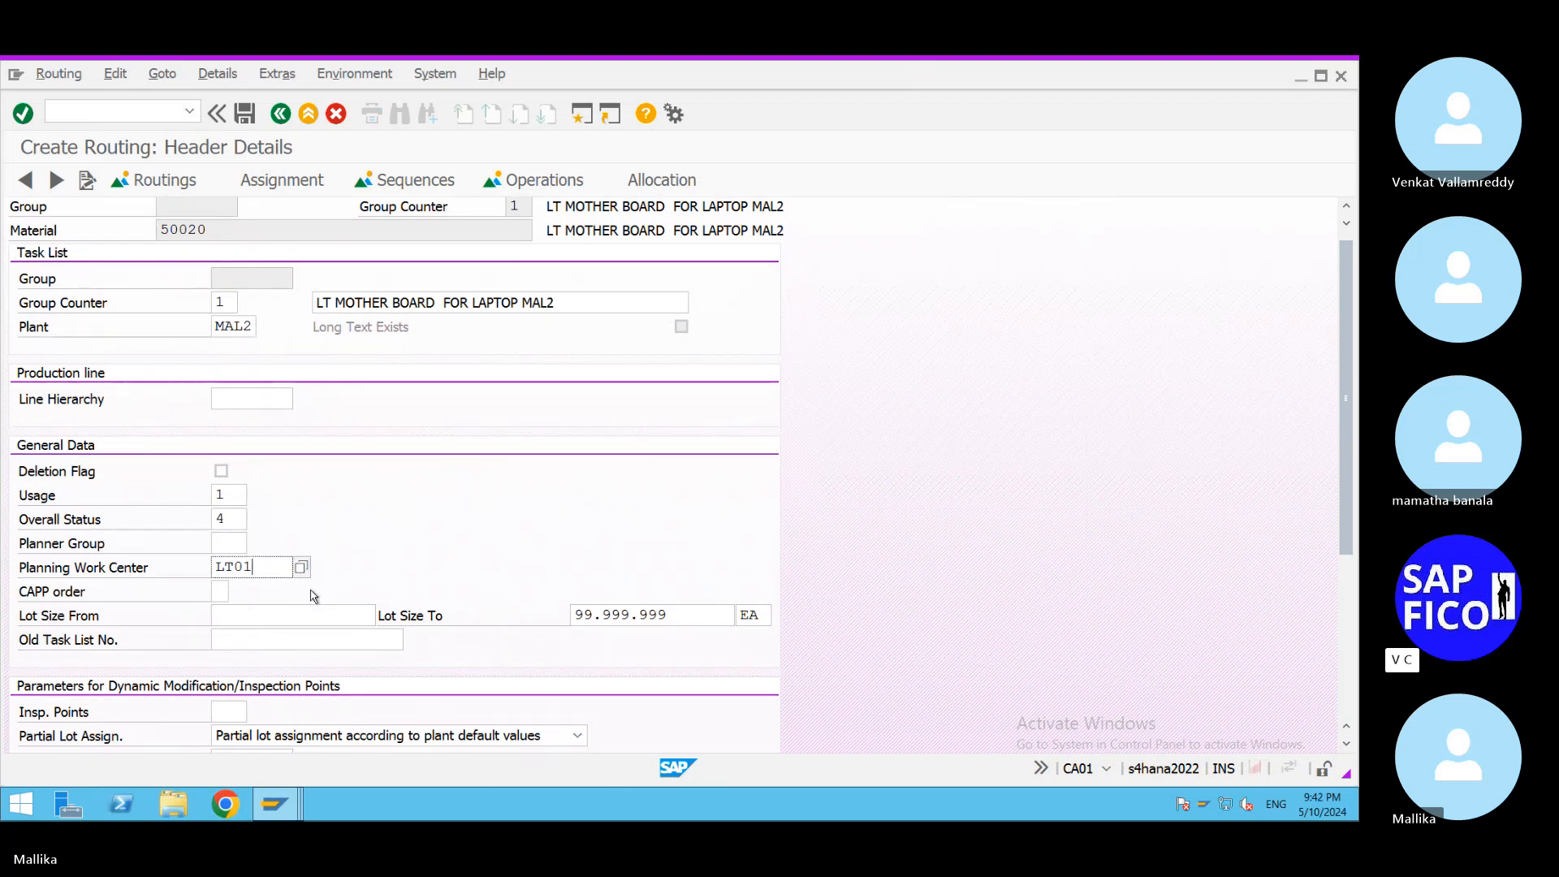
scroll(313, 596, down, 9)
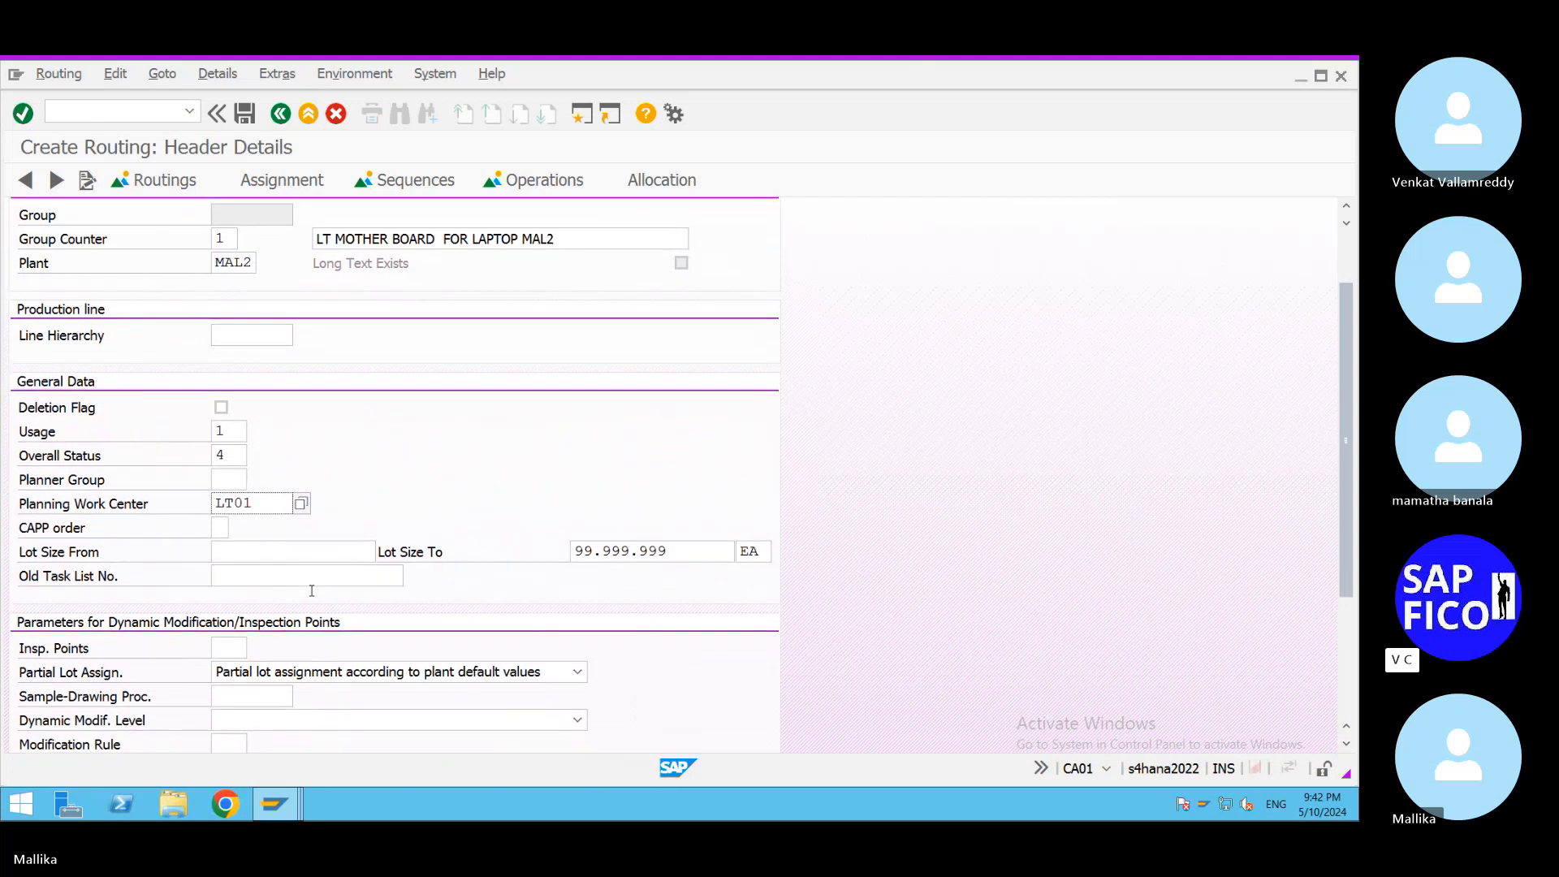
scroll(310, 591, down, 4)
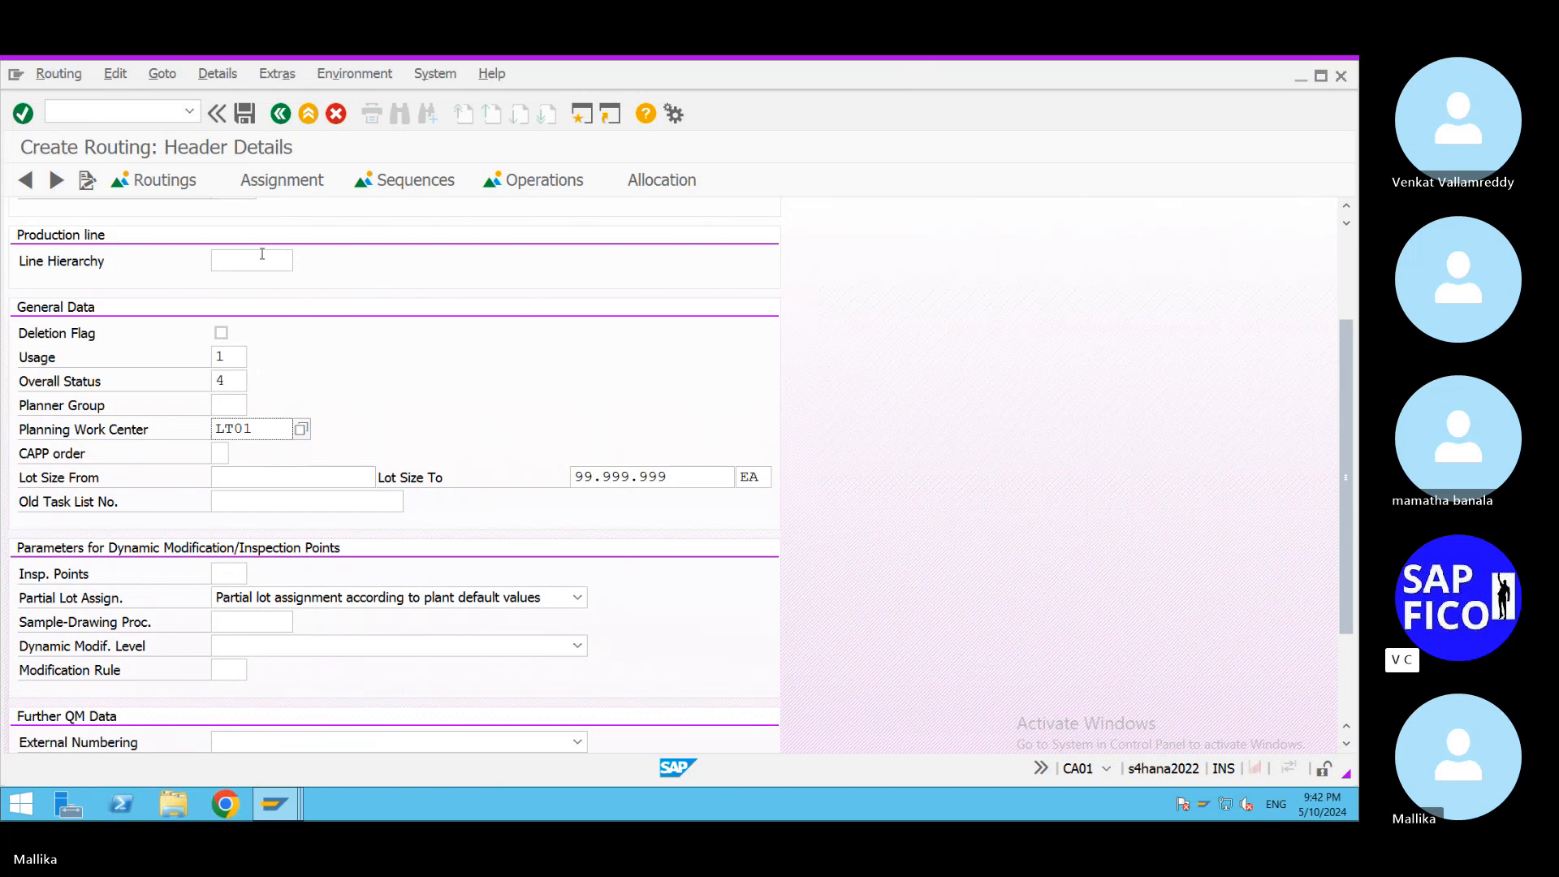
Open the operation overview and enter work center LT01 for operation 0010.
click(532, 182)
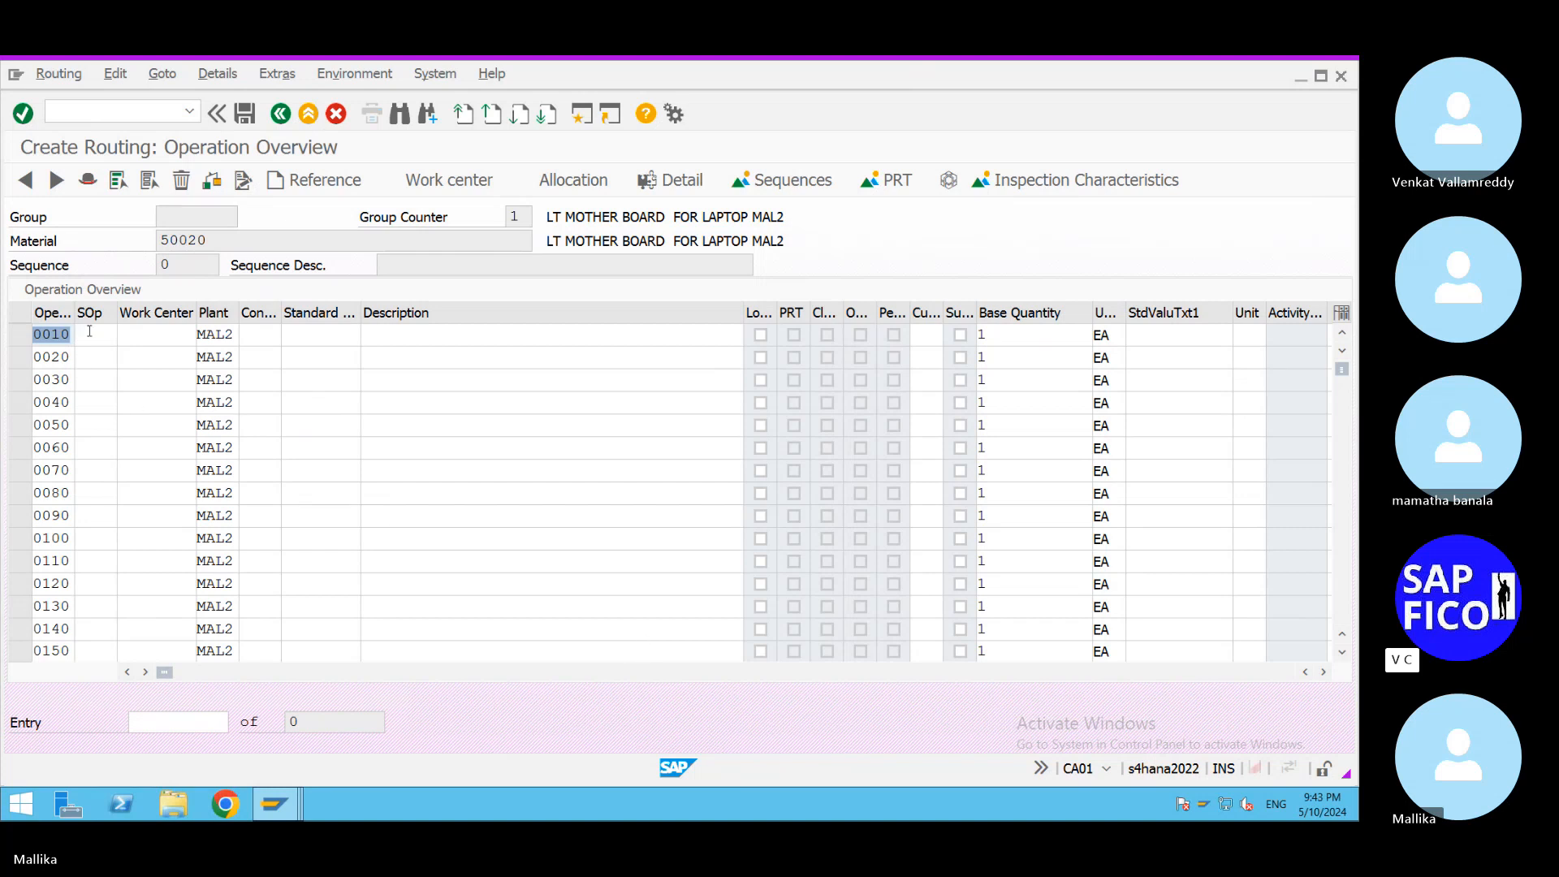
click(156, 337)
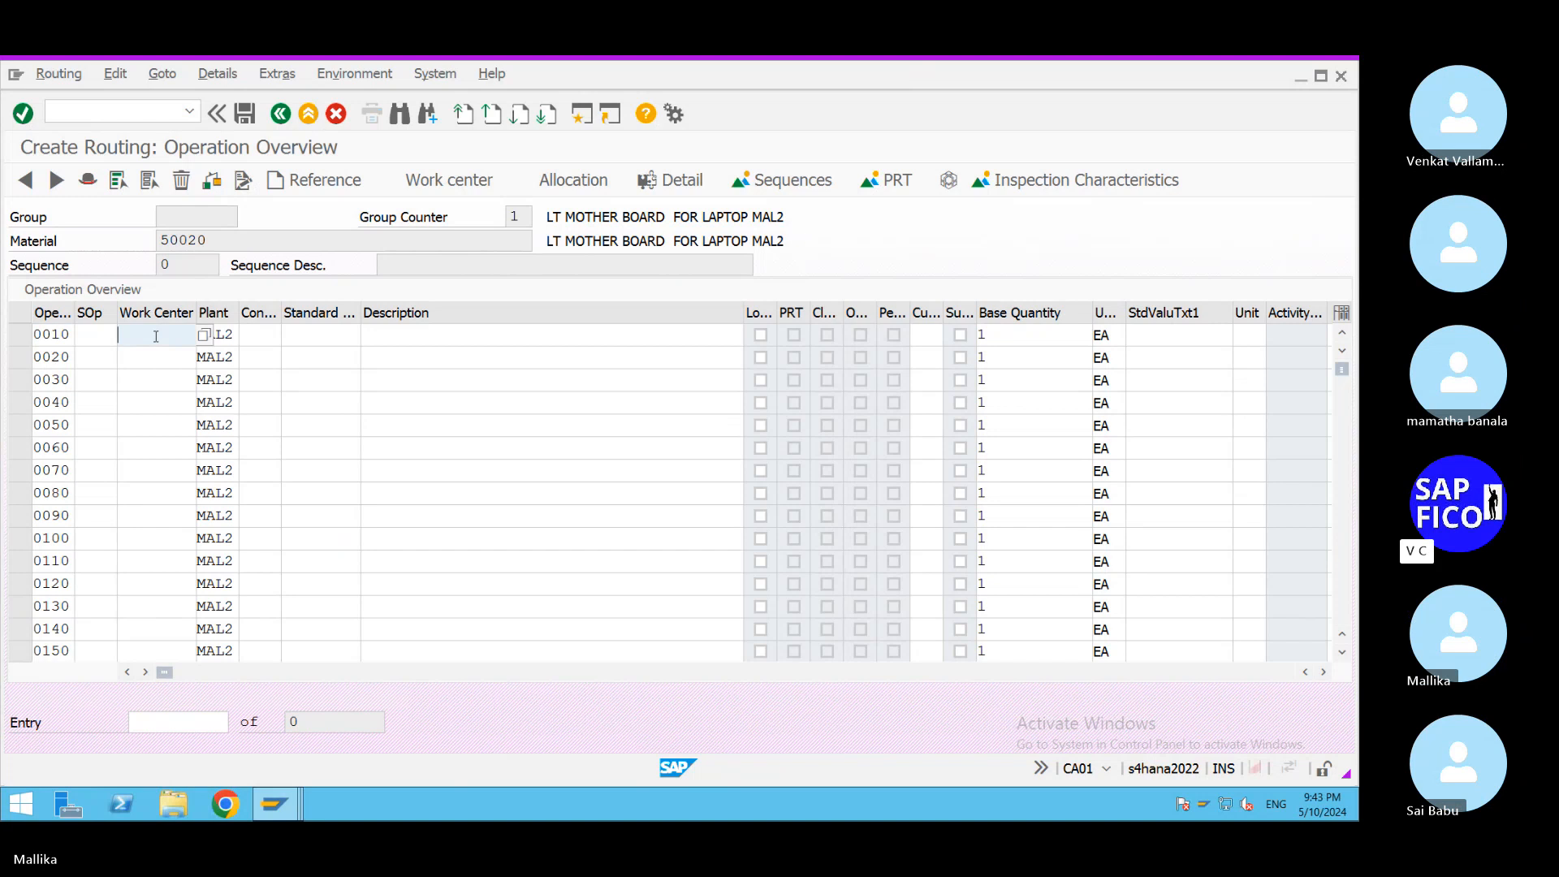
text(LT01)
Set the control key of operation 0010 to PP01 (Routing/Ref. op. set - internal proc.) and confirm the operation line.
click(260, 329)
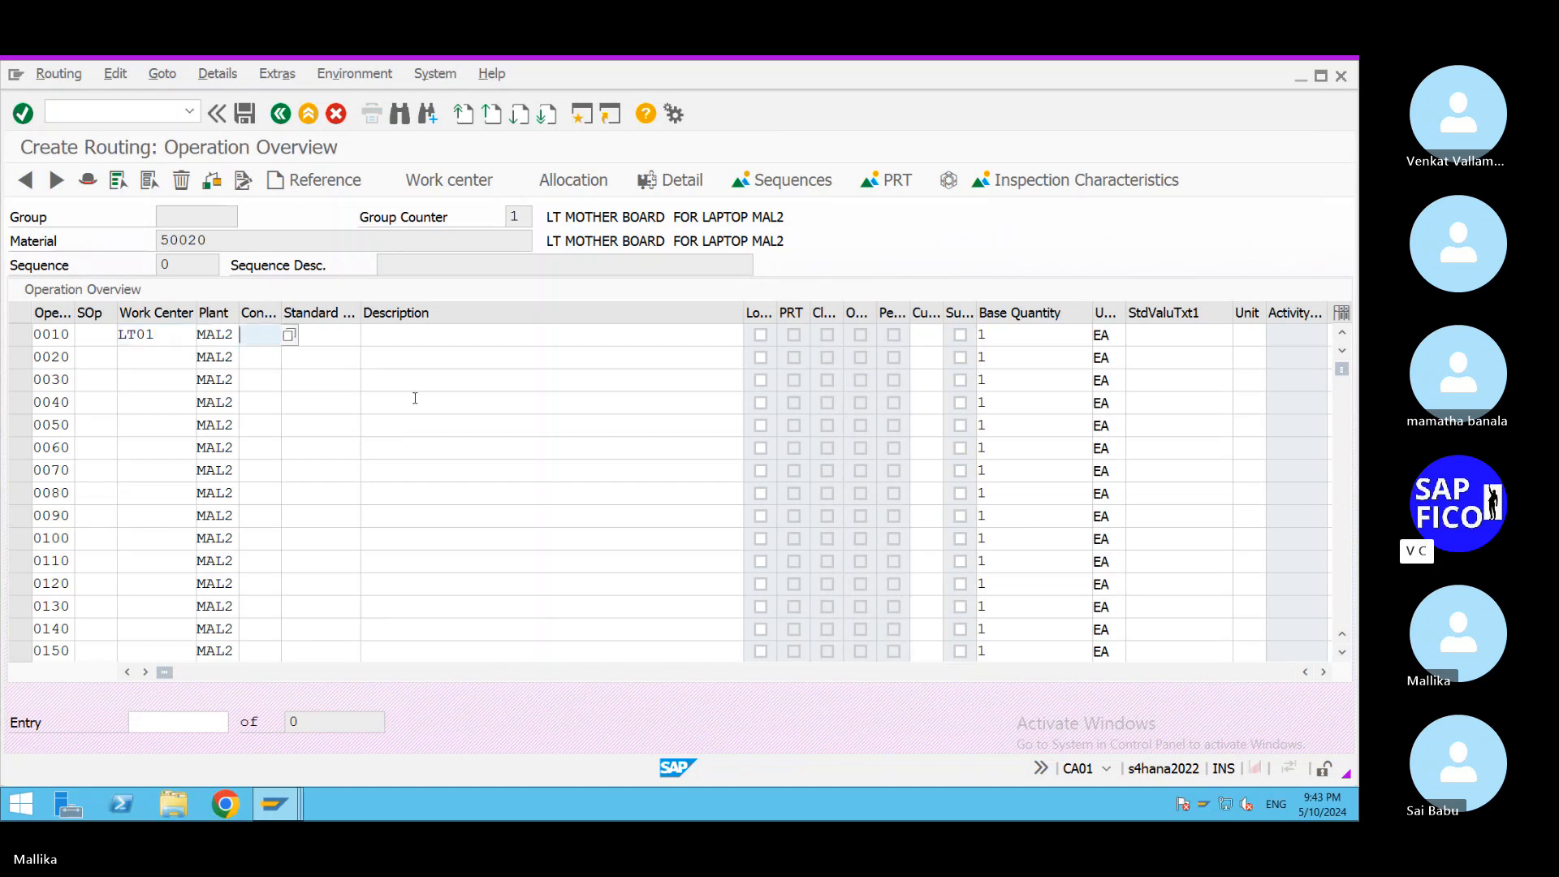
click(290, 335)
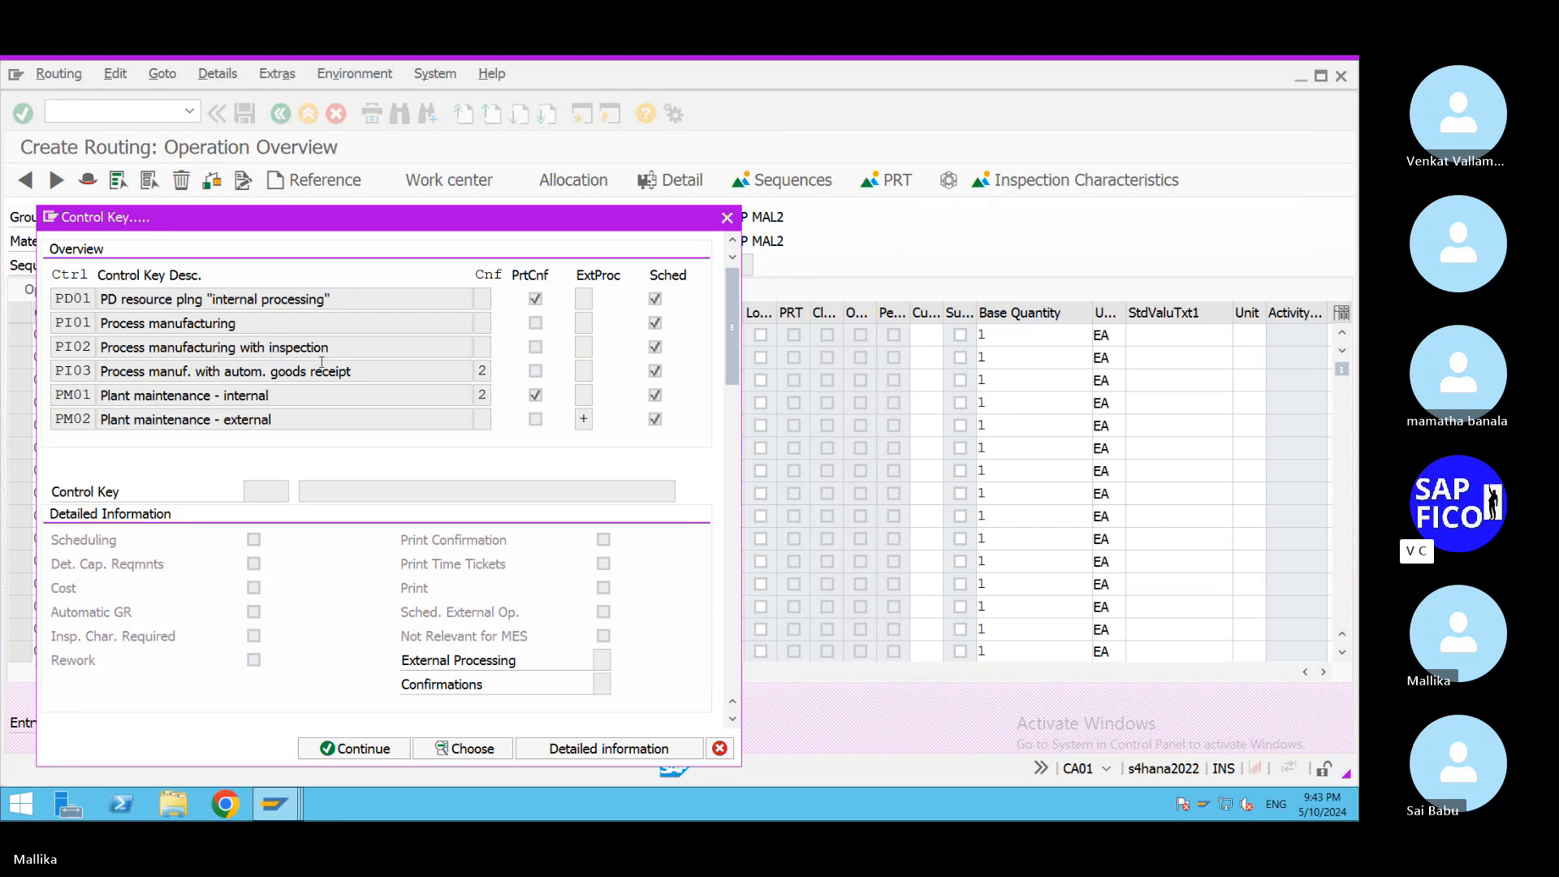
click(733, 719)
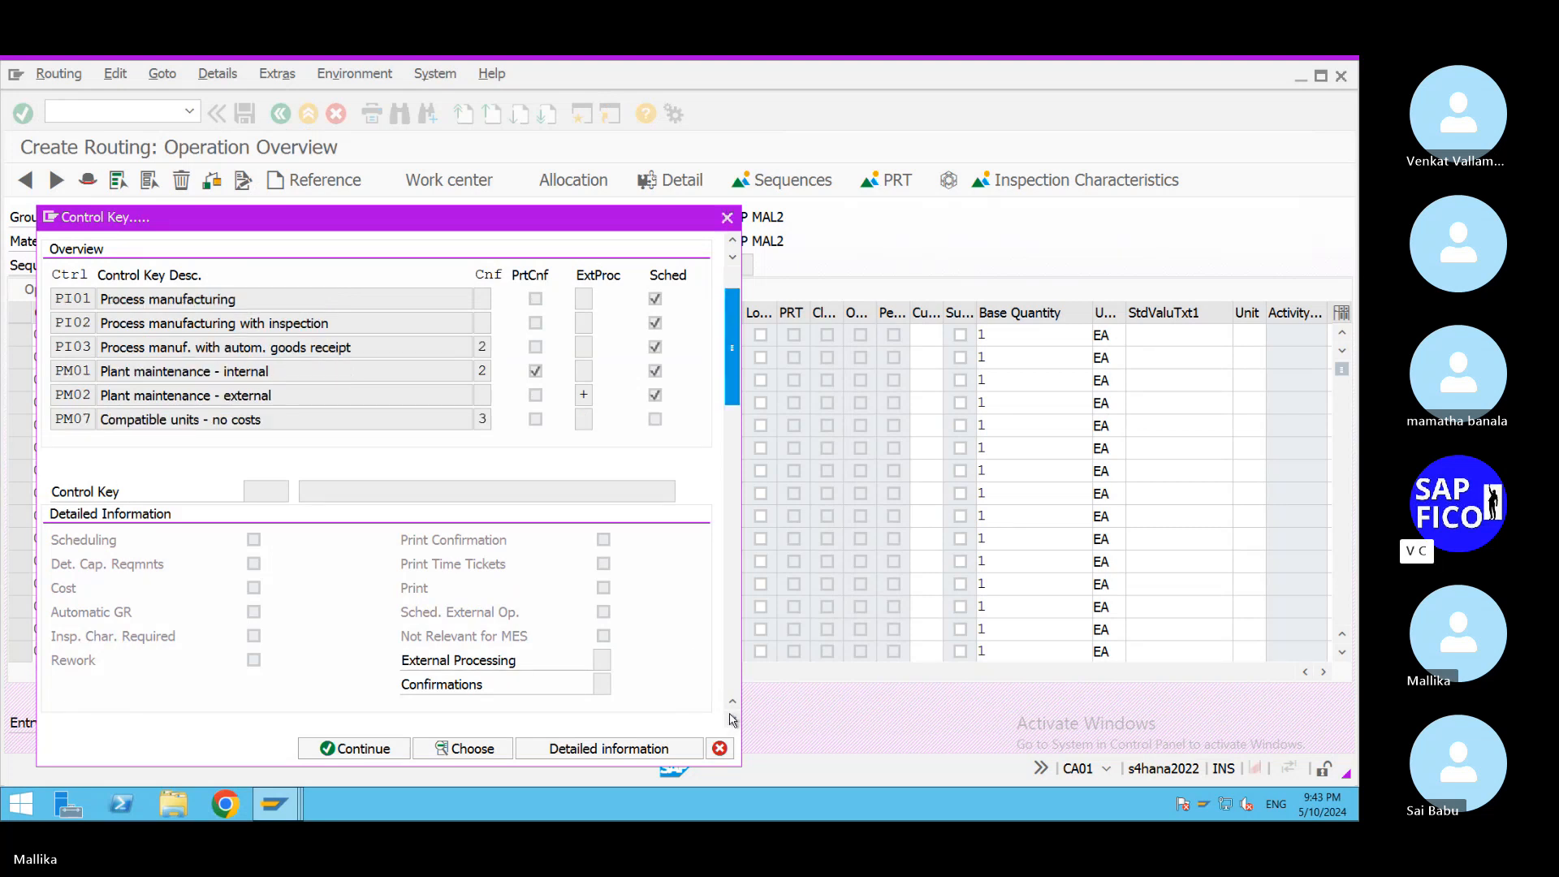
click(732, 718)
click(733, 719)
double_click(733, 718)
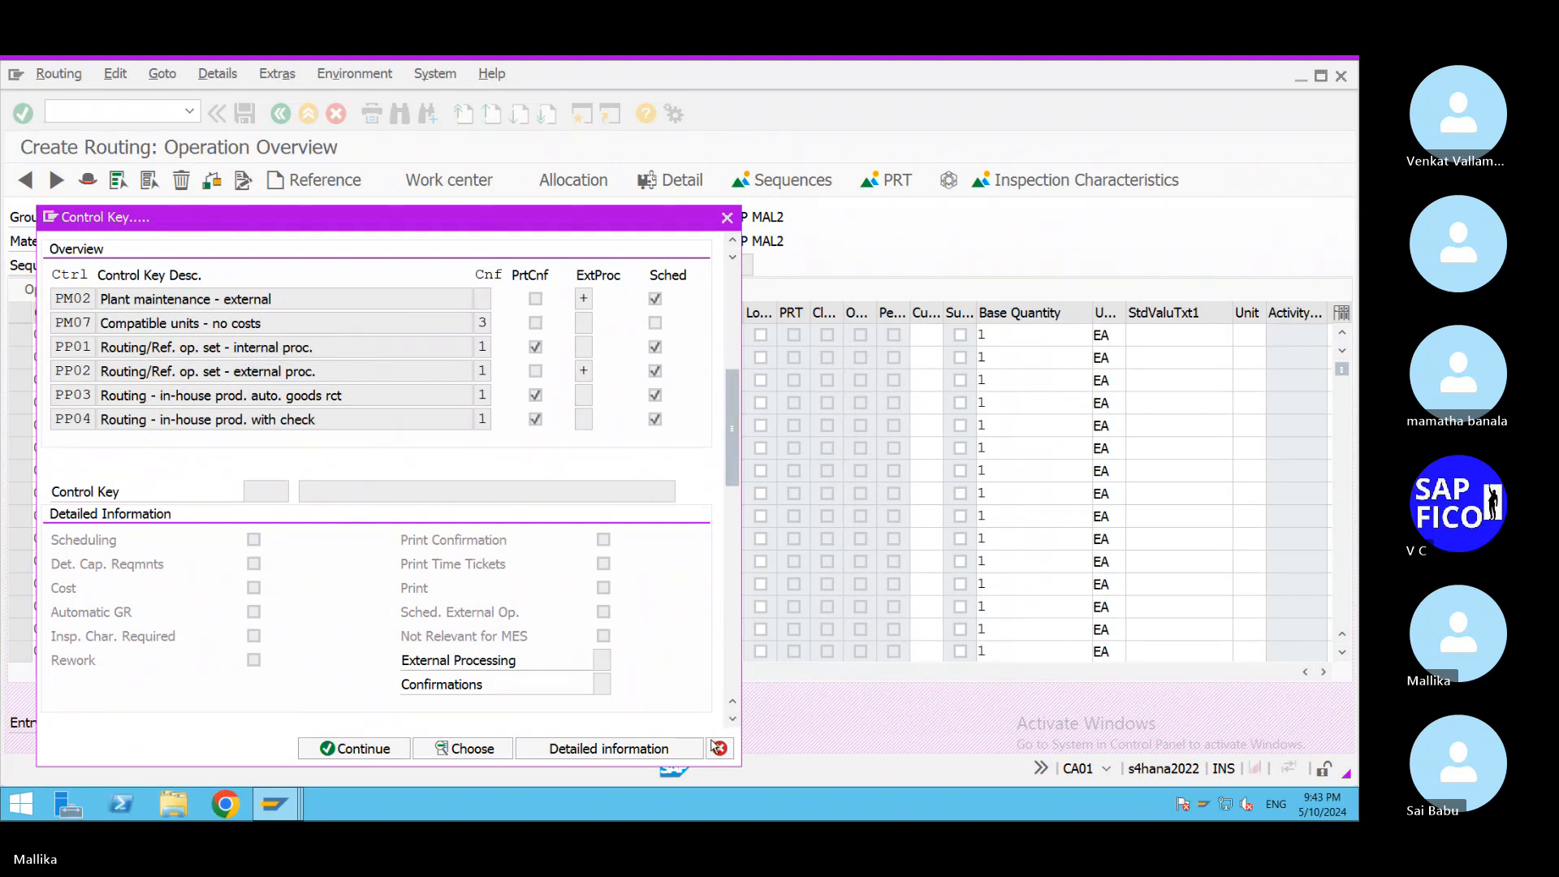
click(733, 719)
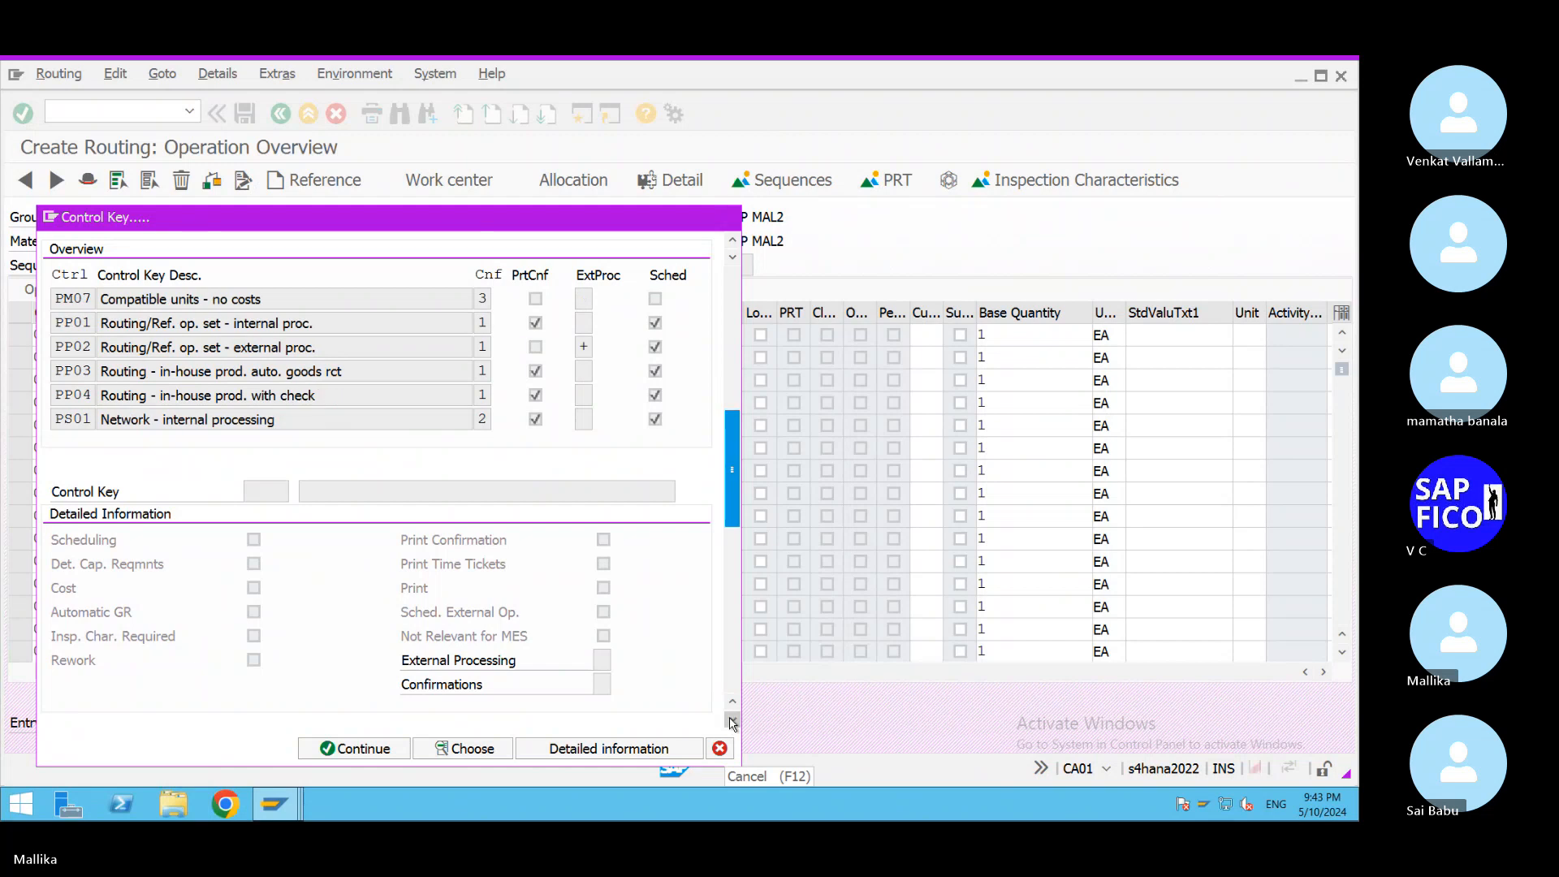
click(732, 719)
double_click(733, 719)
click(733, 719)
click(732, 719)
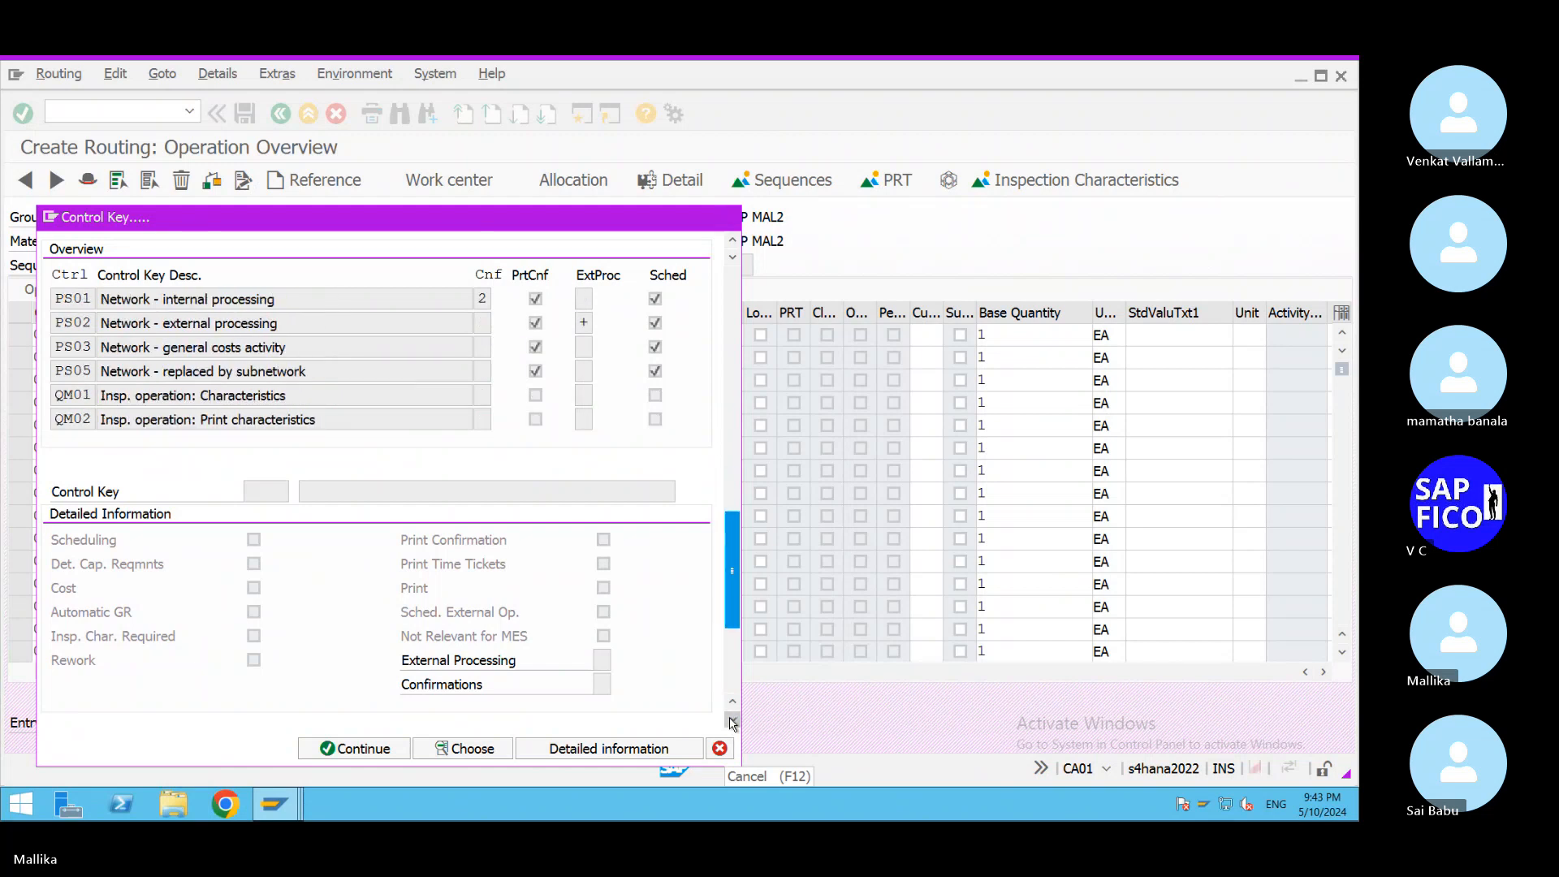
click(733, 719)
click(733, 719)
click(733, 718)
click(733, 718)
click(732, 719)
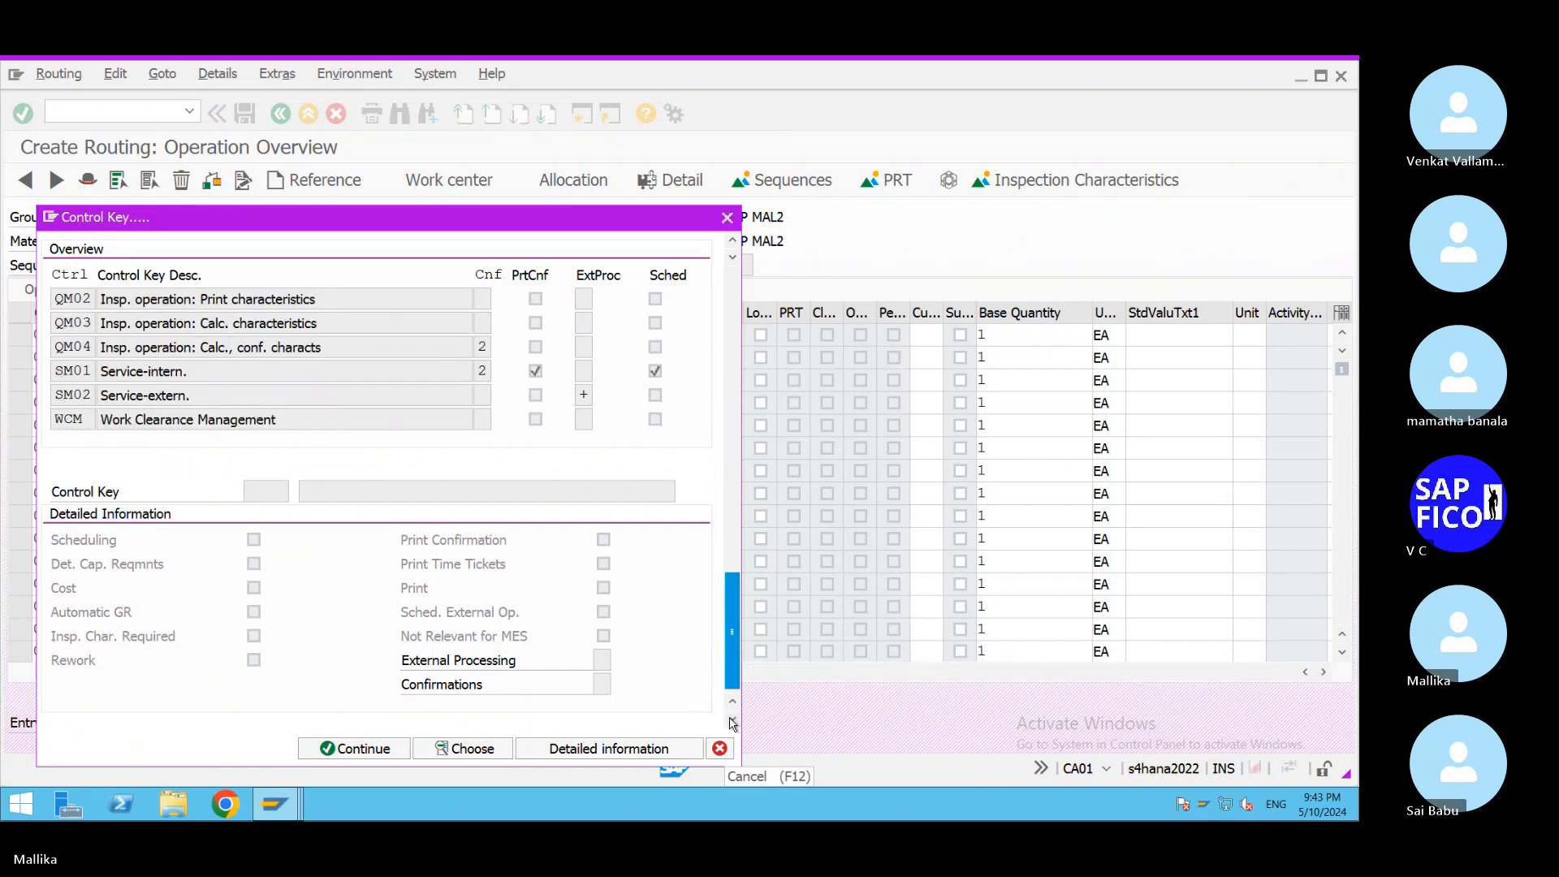
click(733, 720)
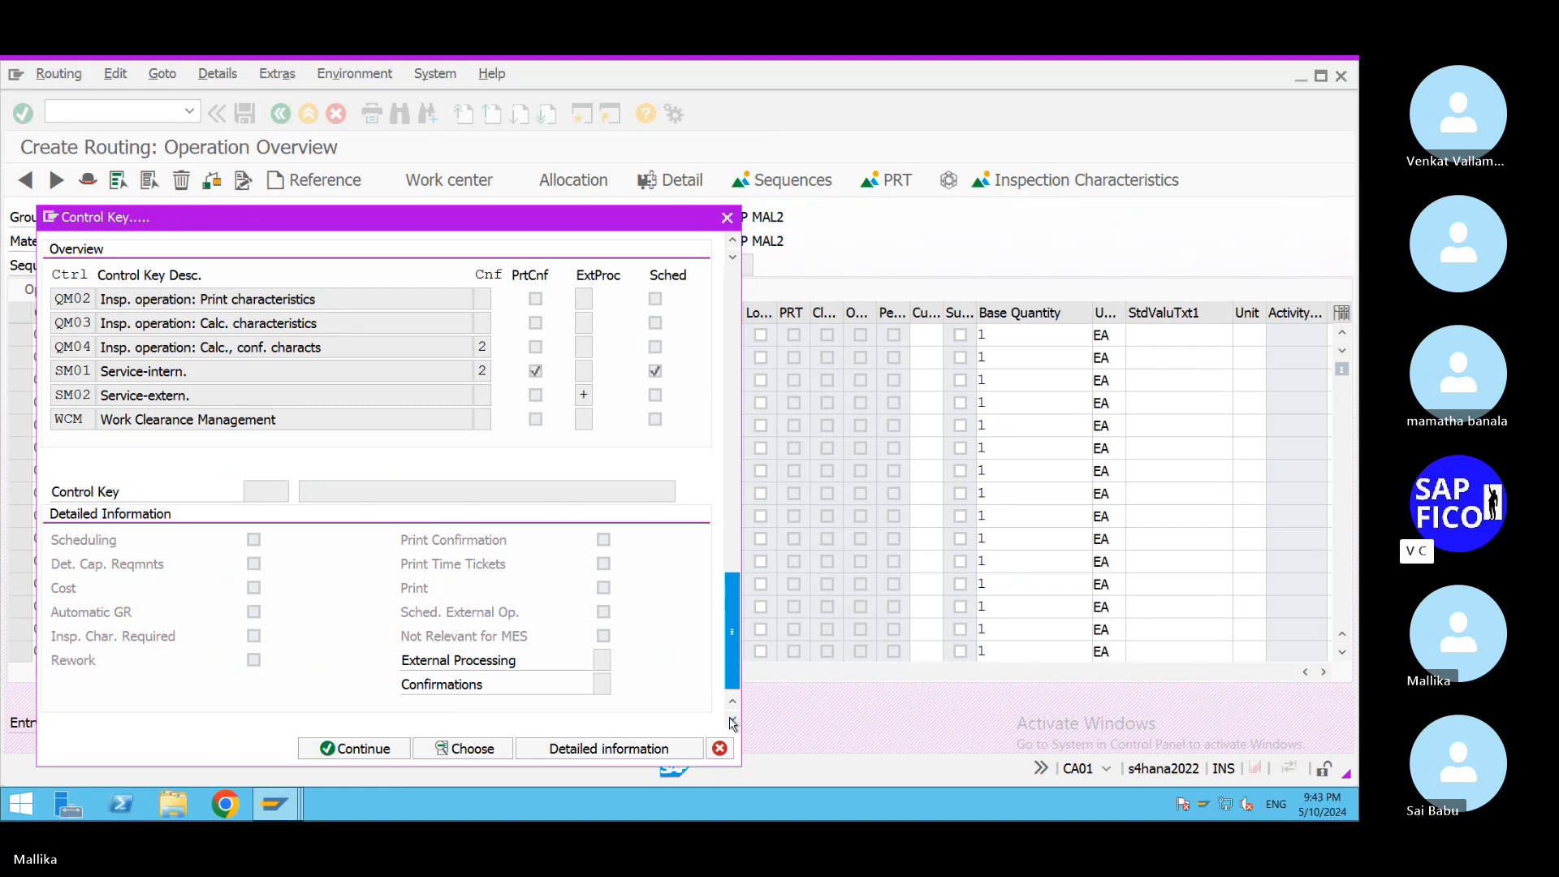
click(733, 242)
click(733, 241)
click(733, 241)
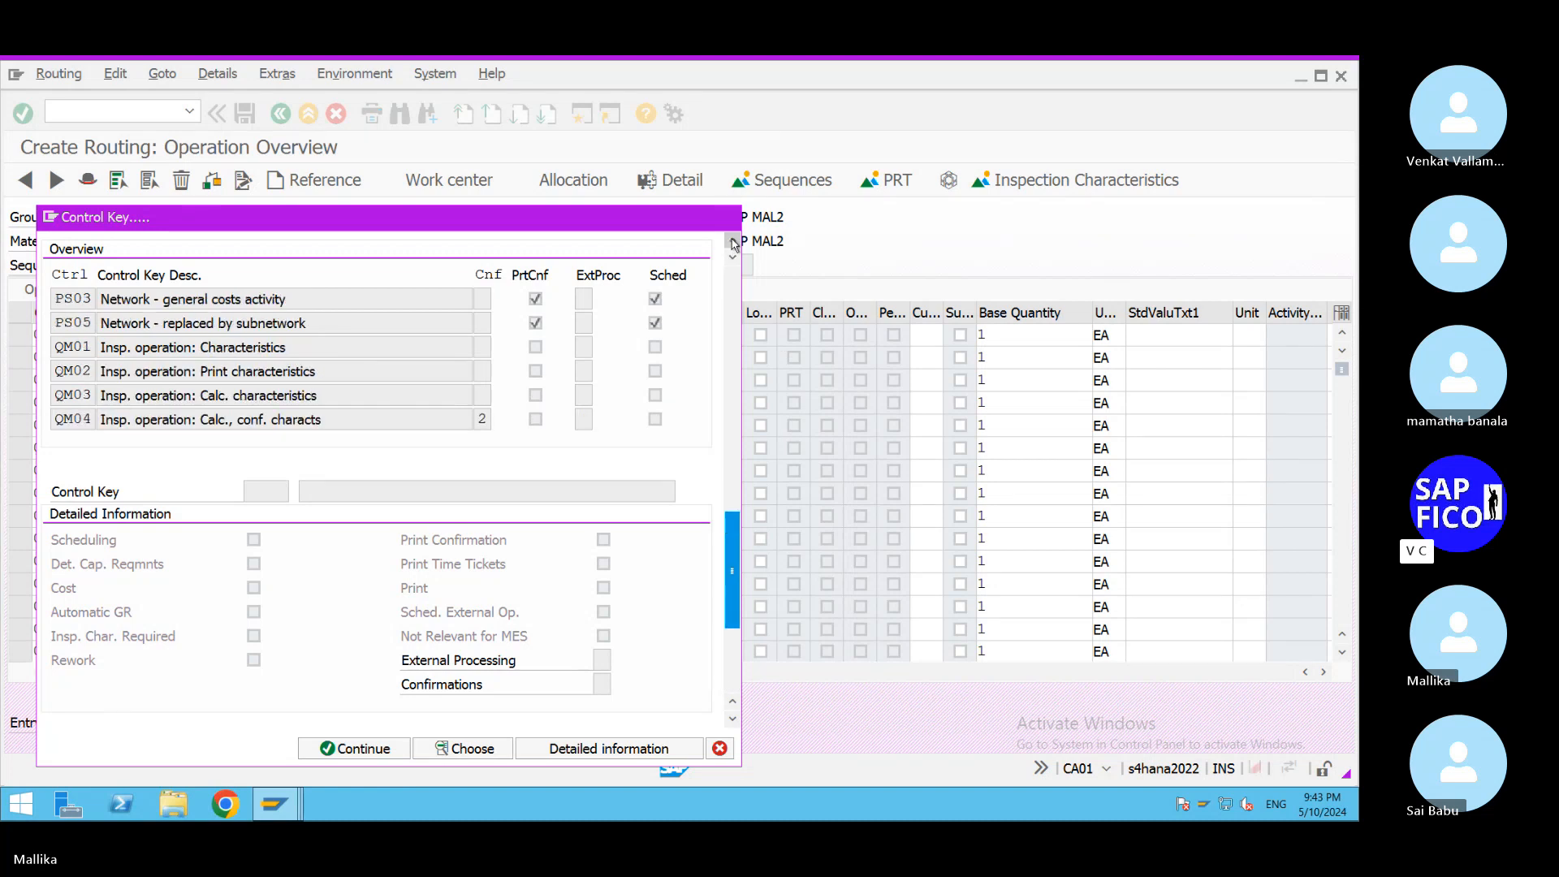
click(734, 241)
click(733, 241)
click(733, 241)
click(733, 241)
click(734, 241)
click(734, 242)
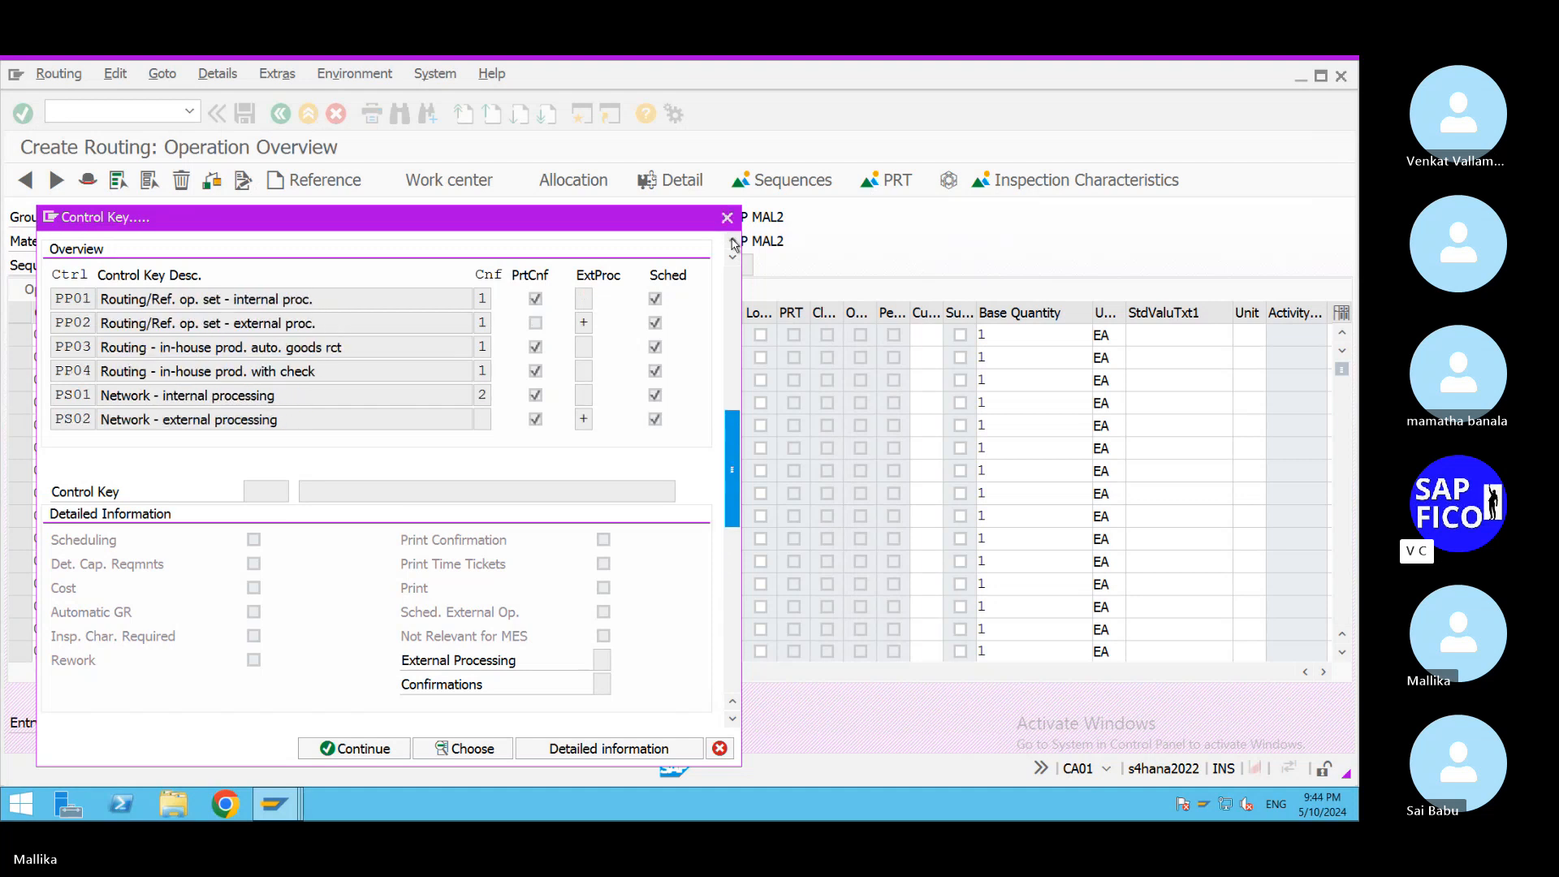
double_click(78, 299)
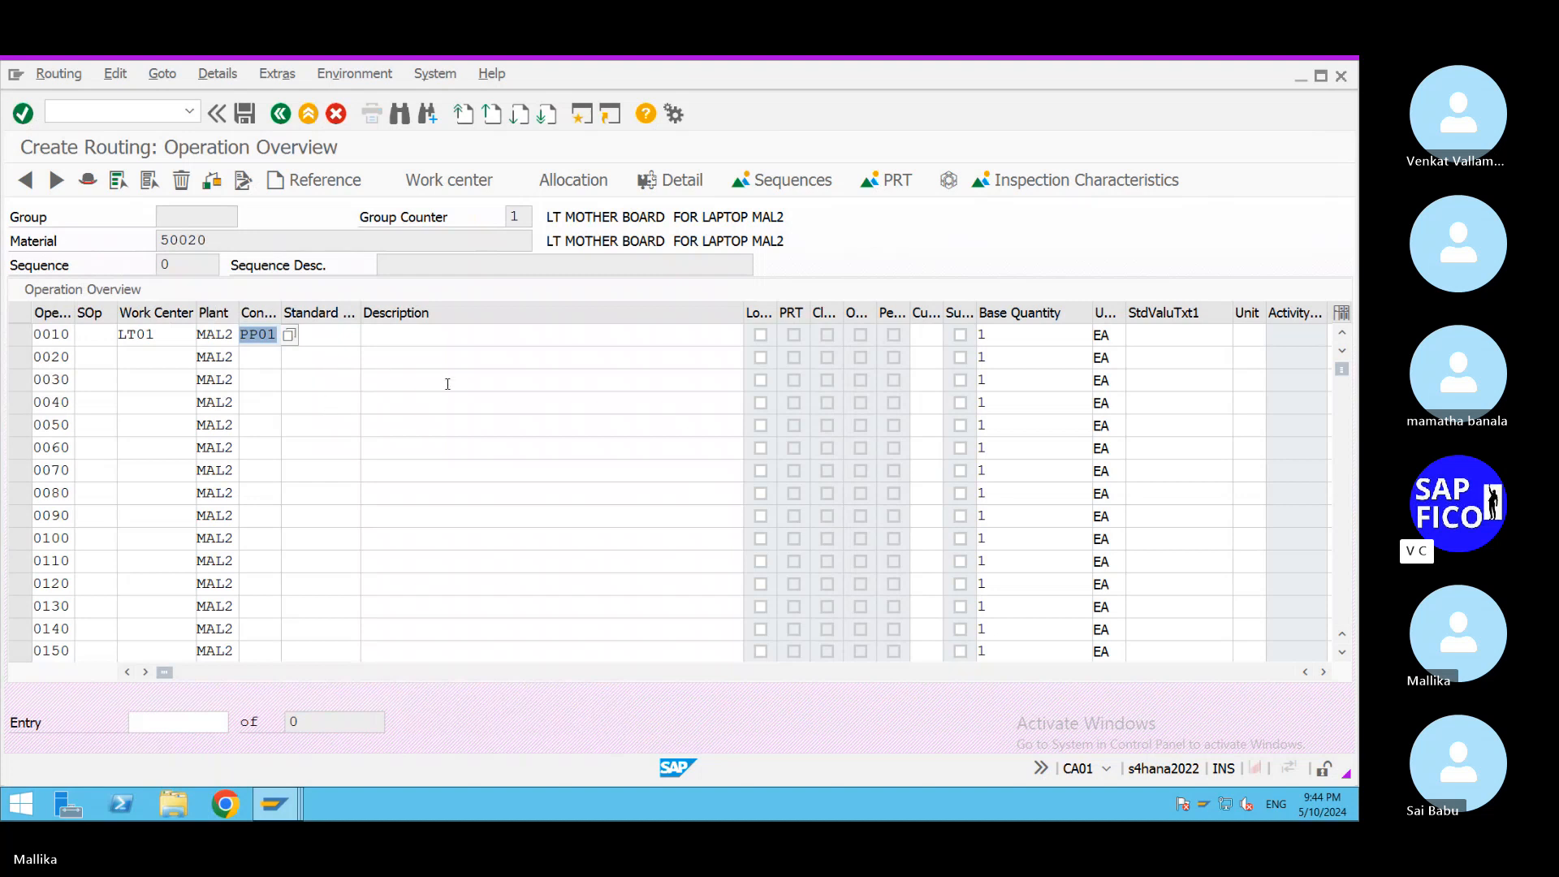
click(335, 337)
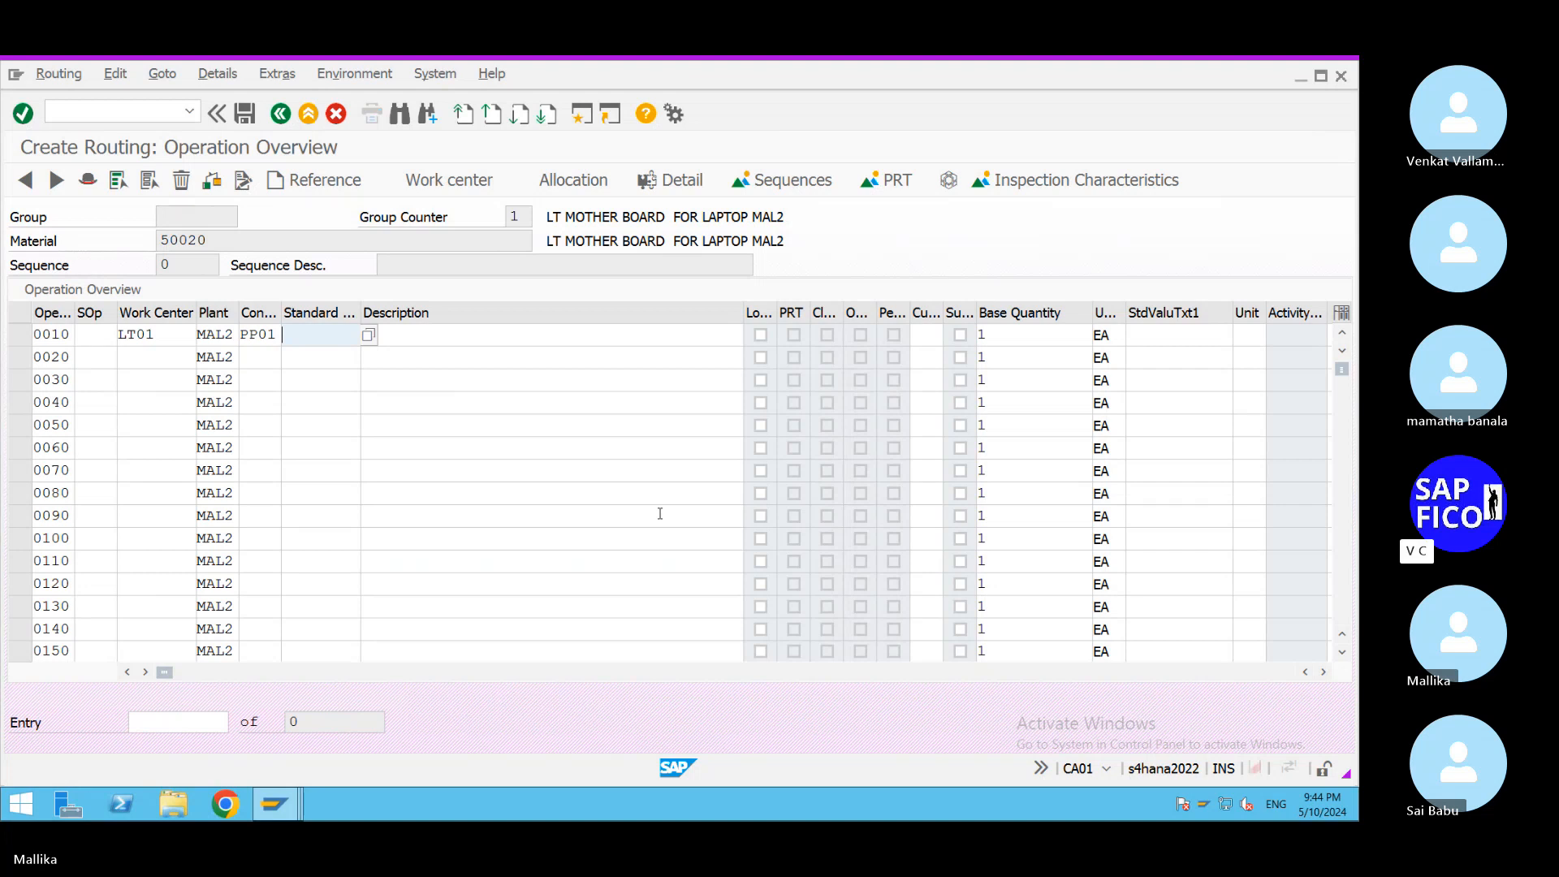
key(Return)
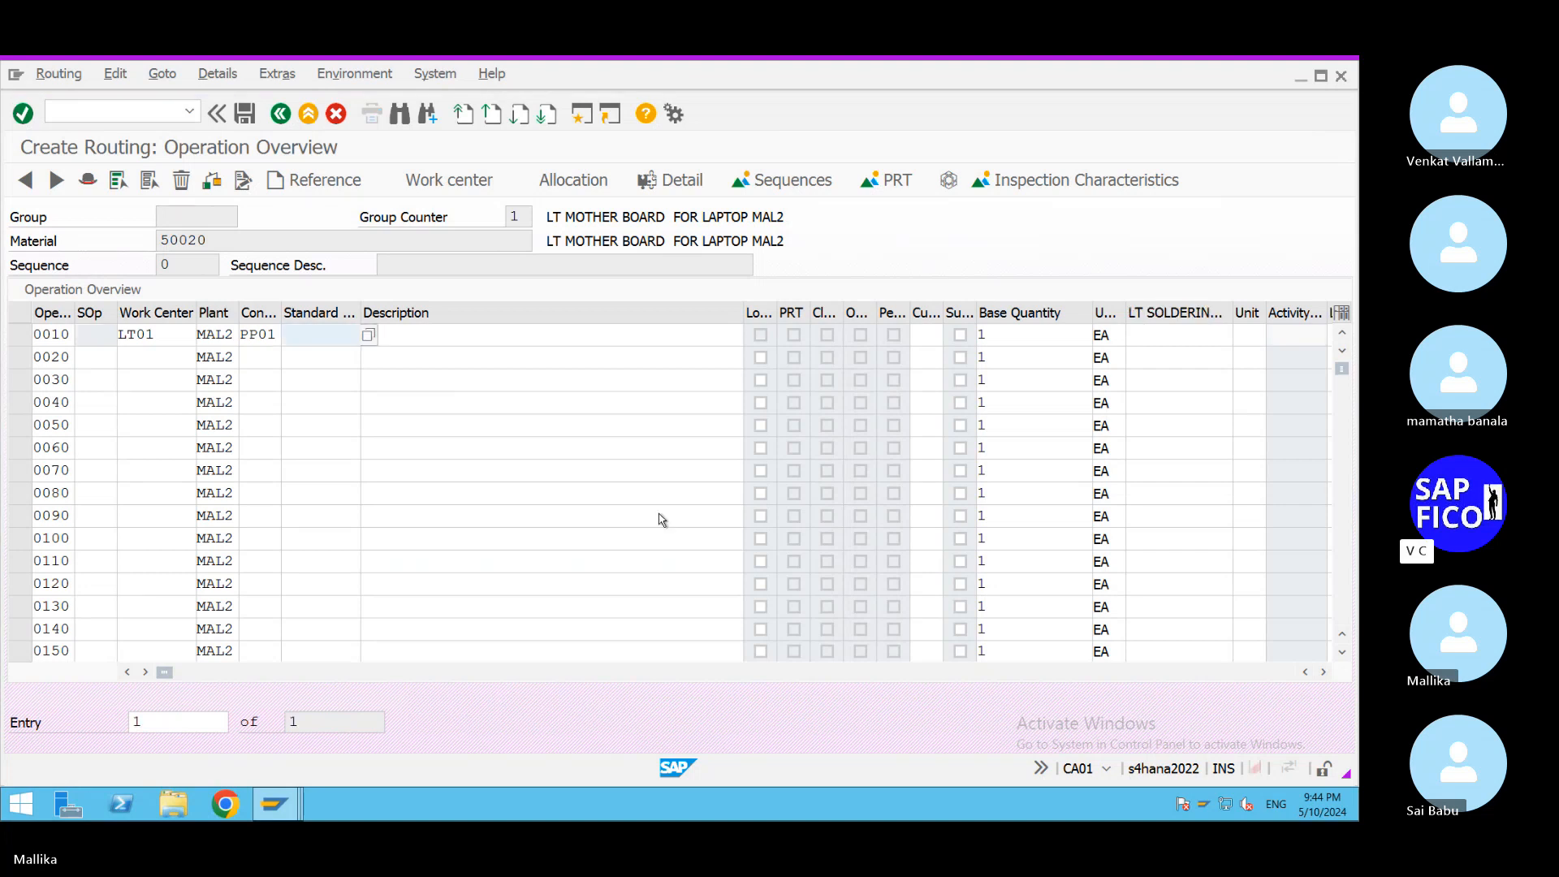
Open the operation details of operation 0010.
click(408, 334)
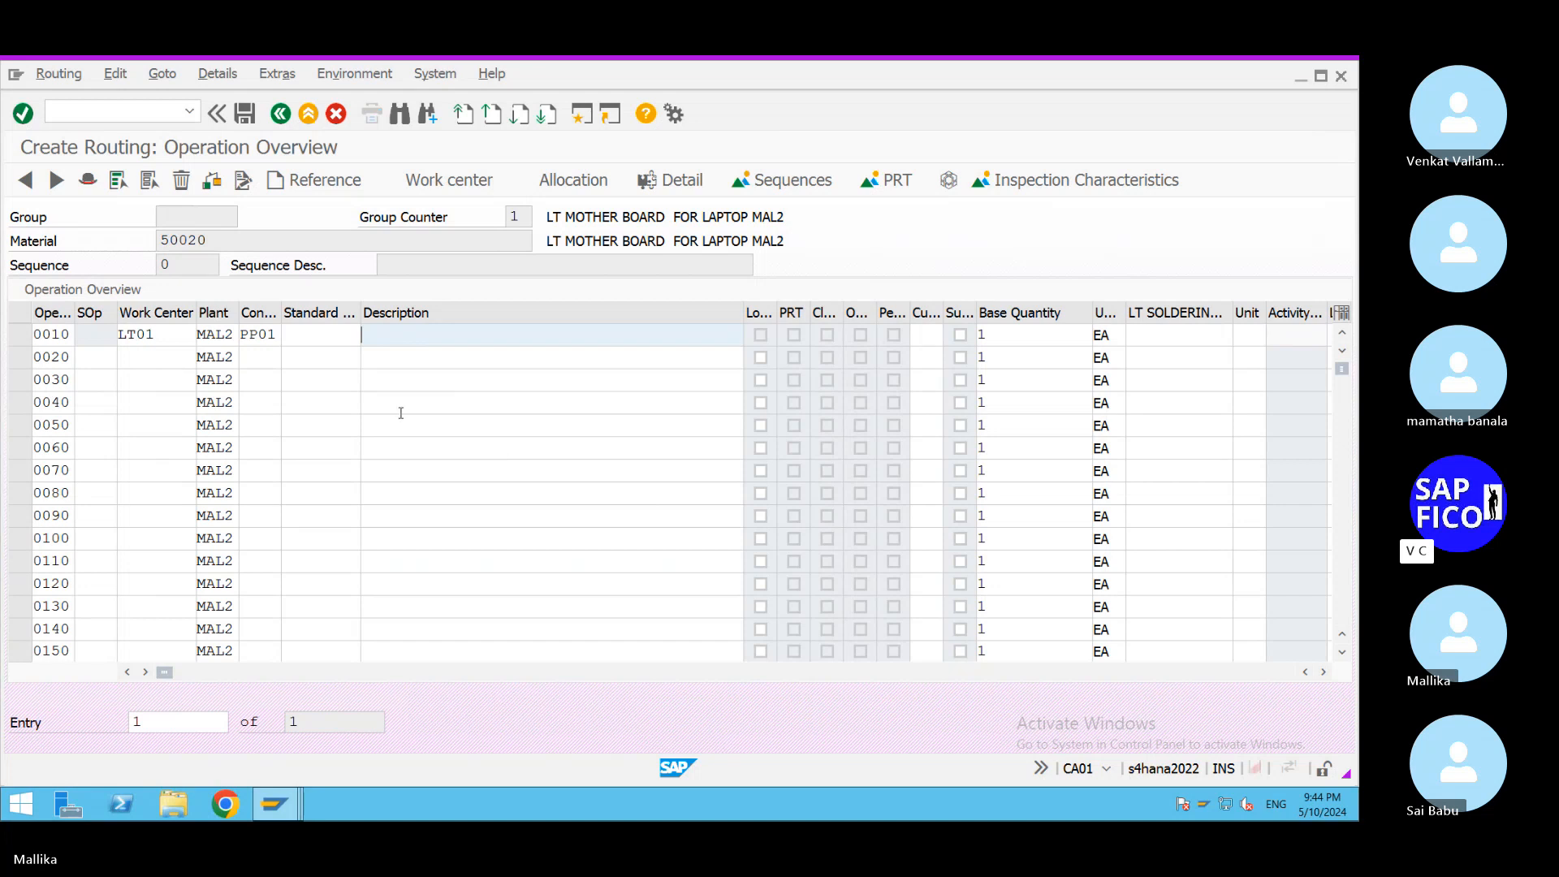
click(219, 336)
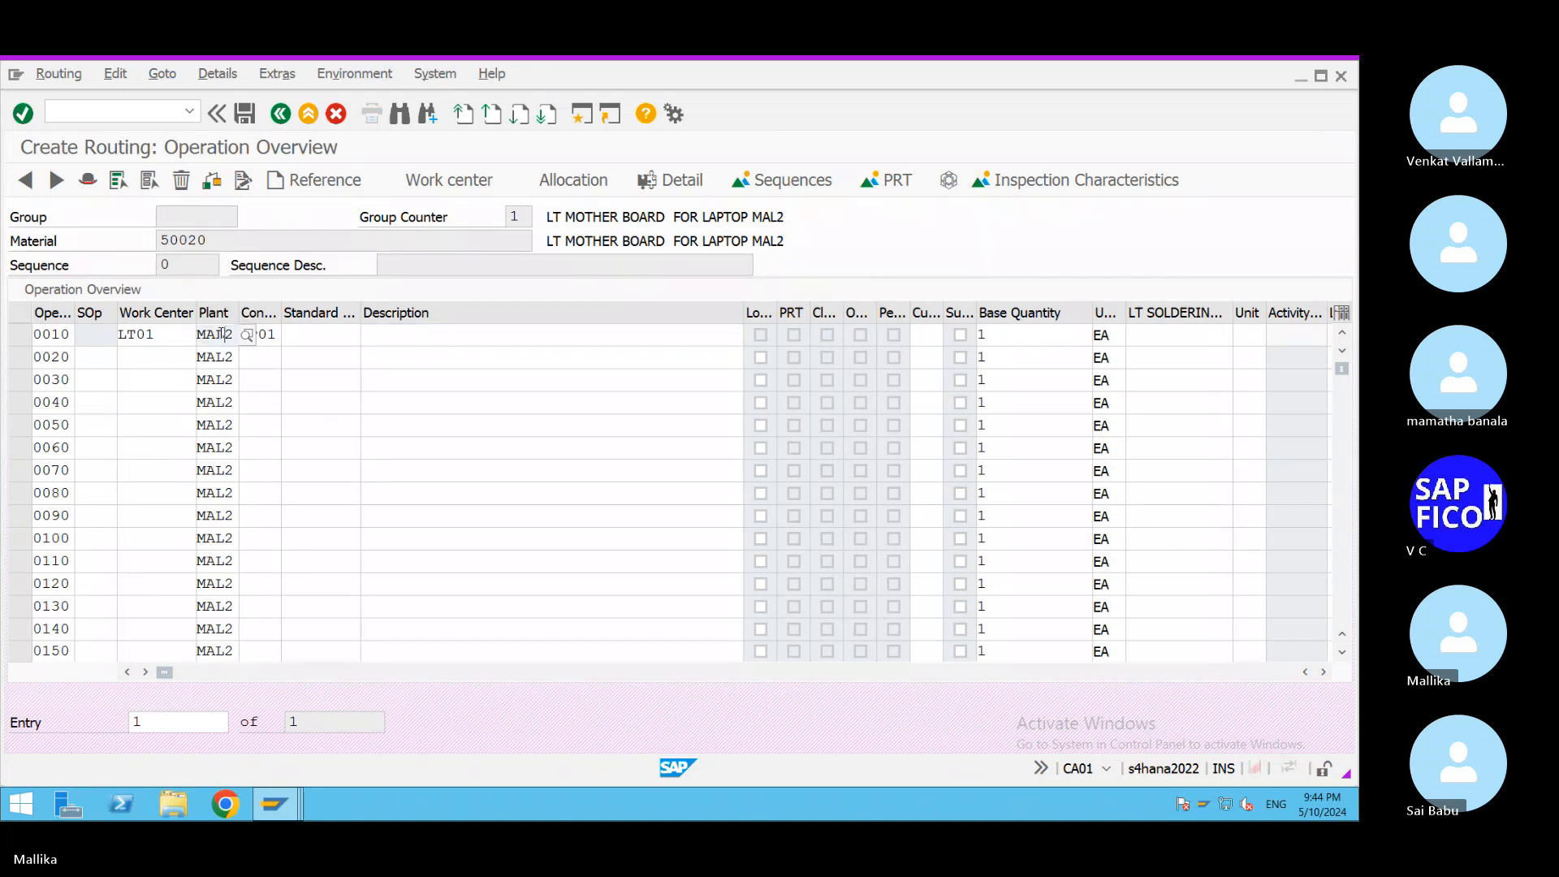
double_click(219, 335)
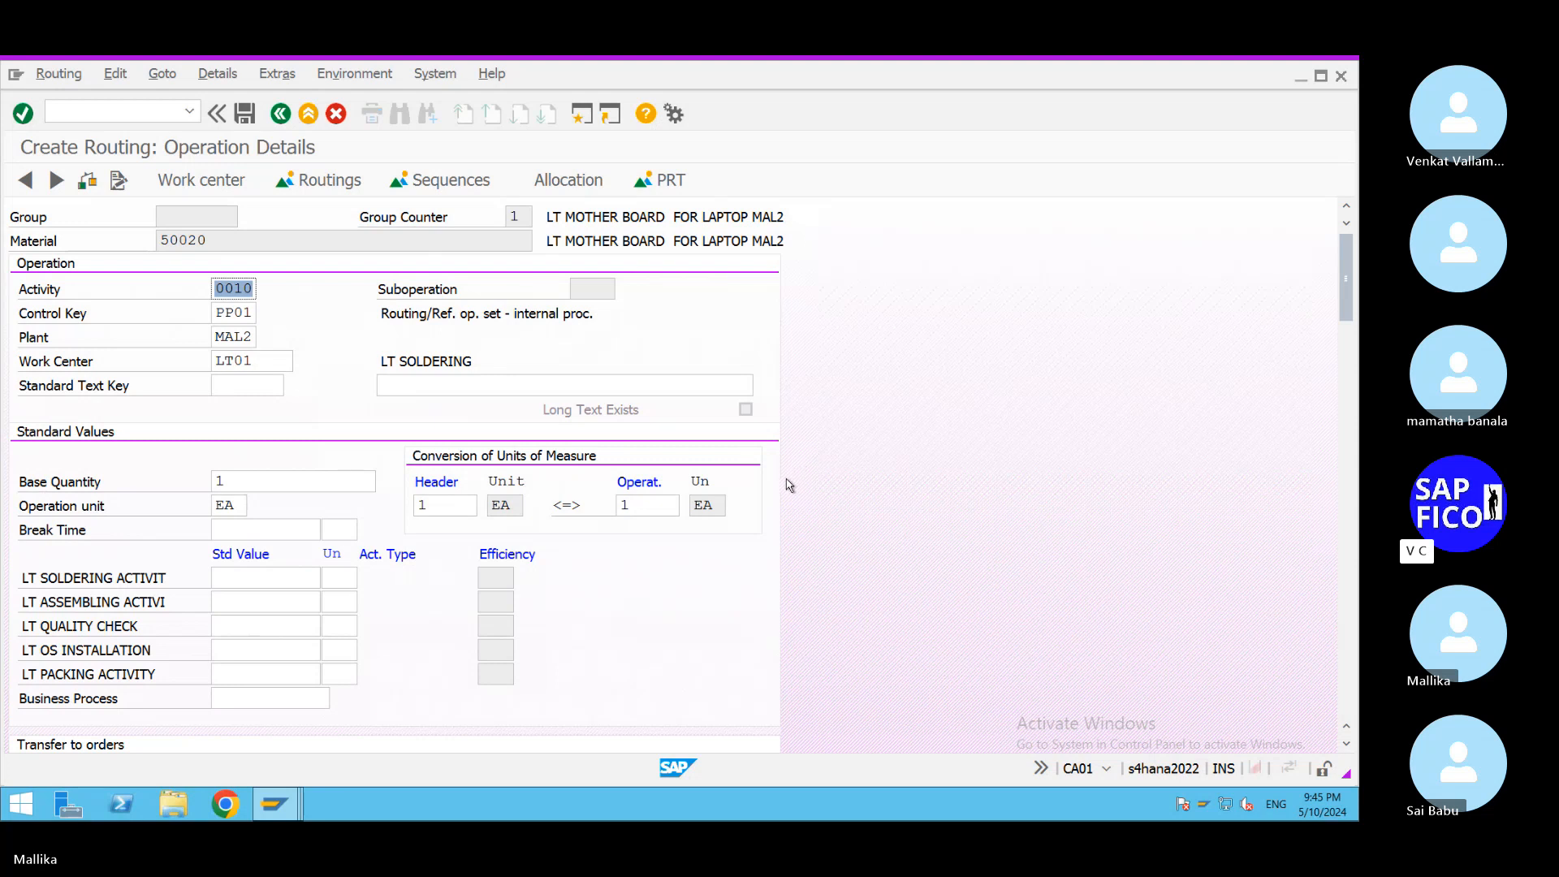
Set the standard value of LT SOLDERING ACTIVIT to 0,5 HR, using a decimal comma, and save the routing.
click(233, 579)
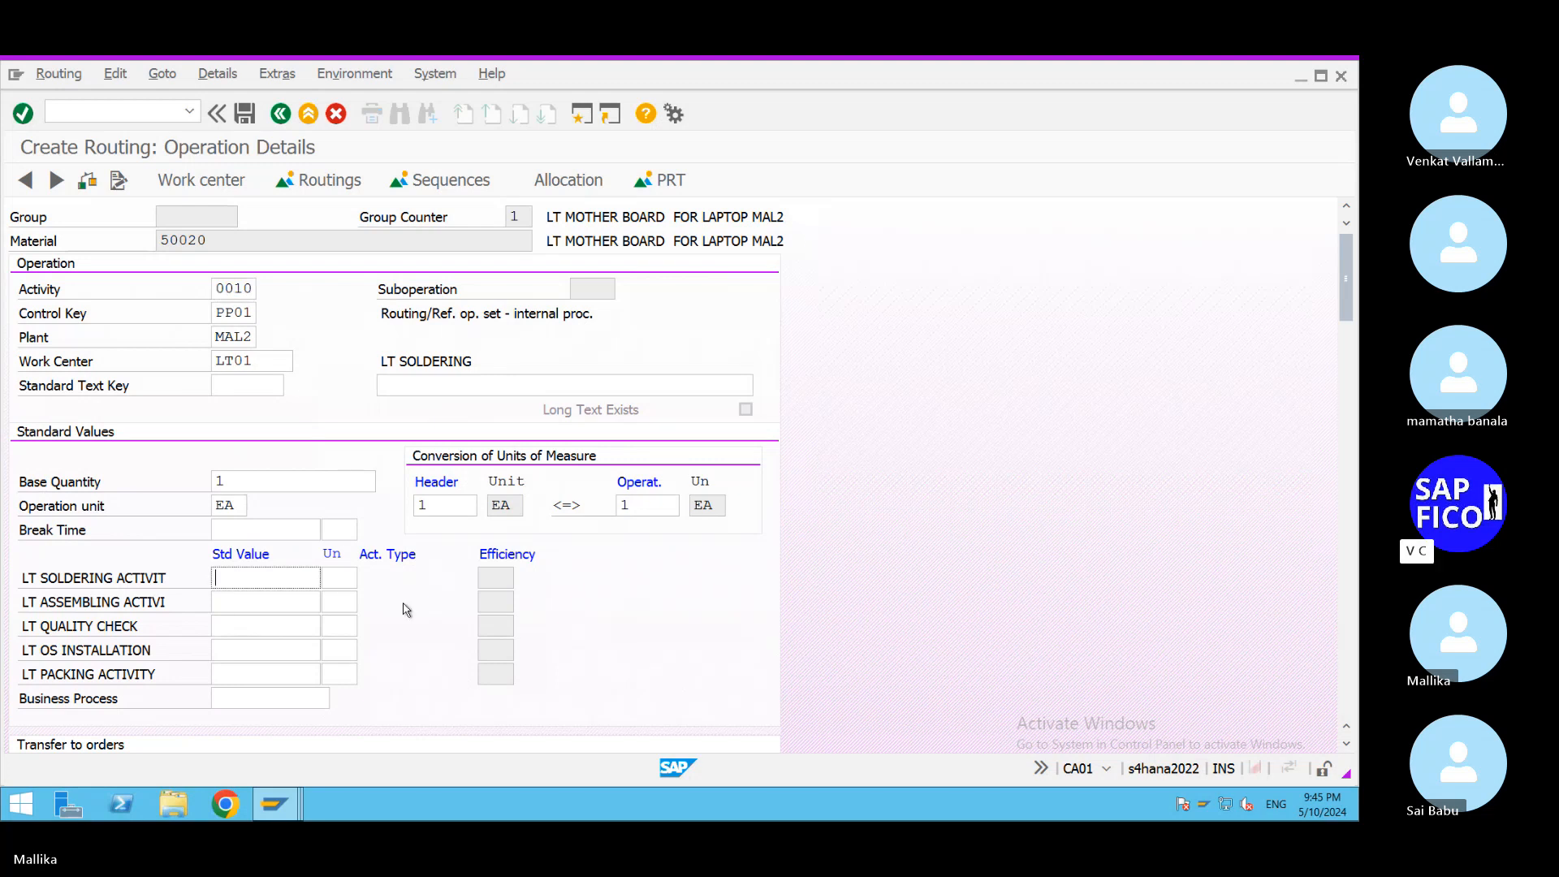
text(0.5)
click(341, 583)
text(HR)
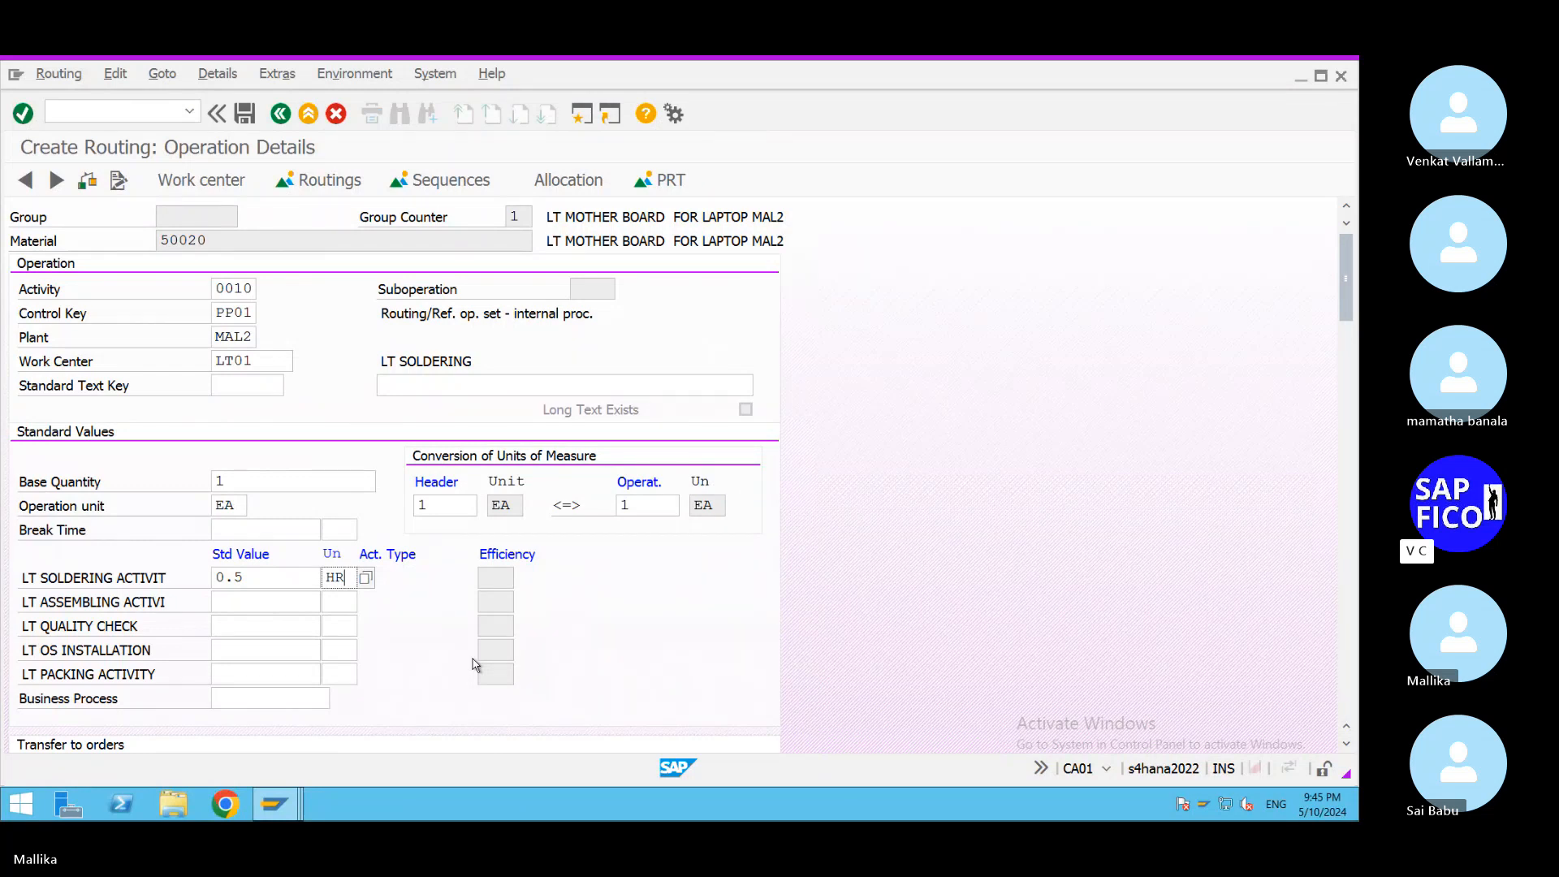
key(Return)
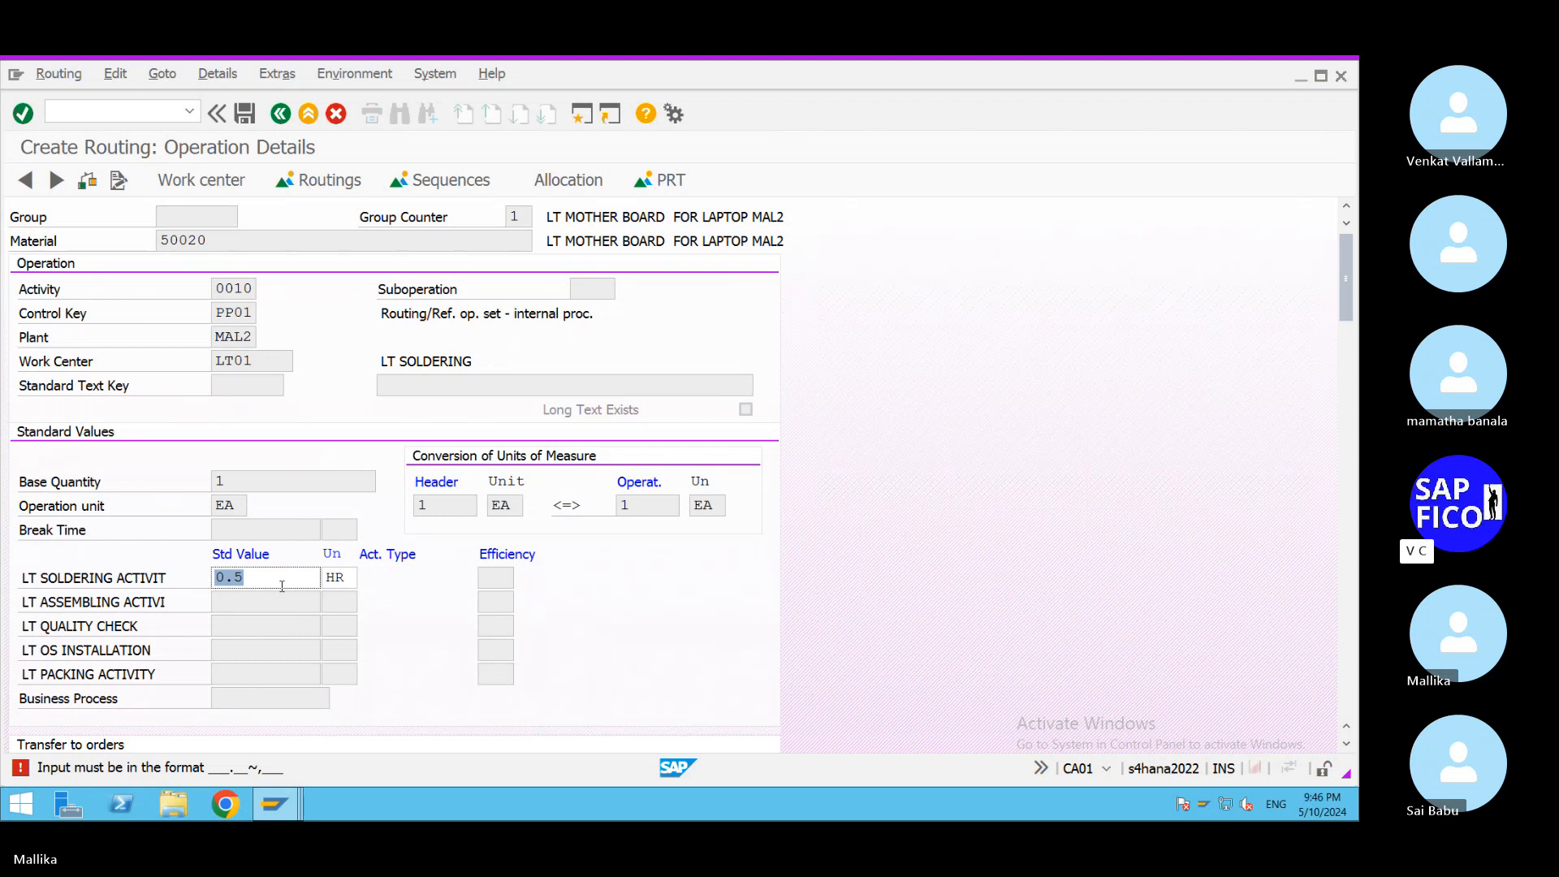
text(0.)
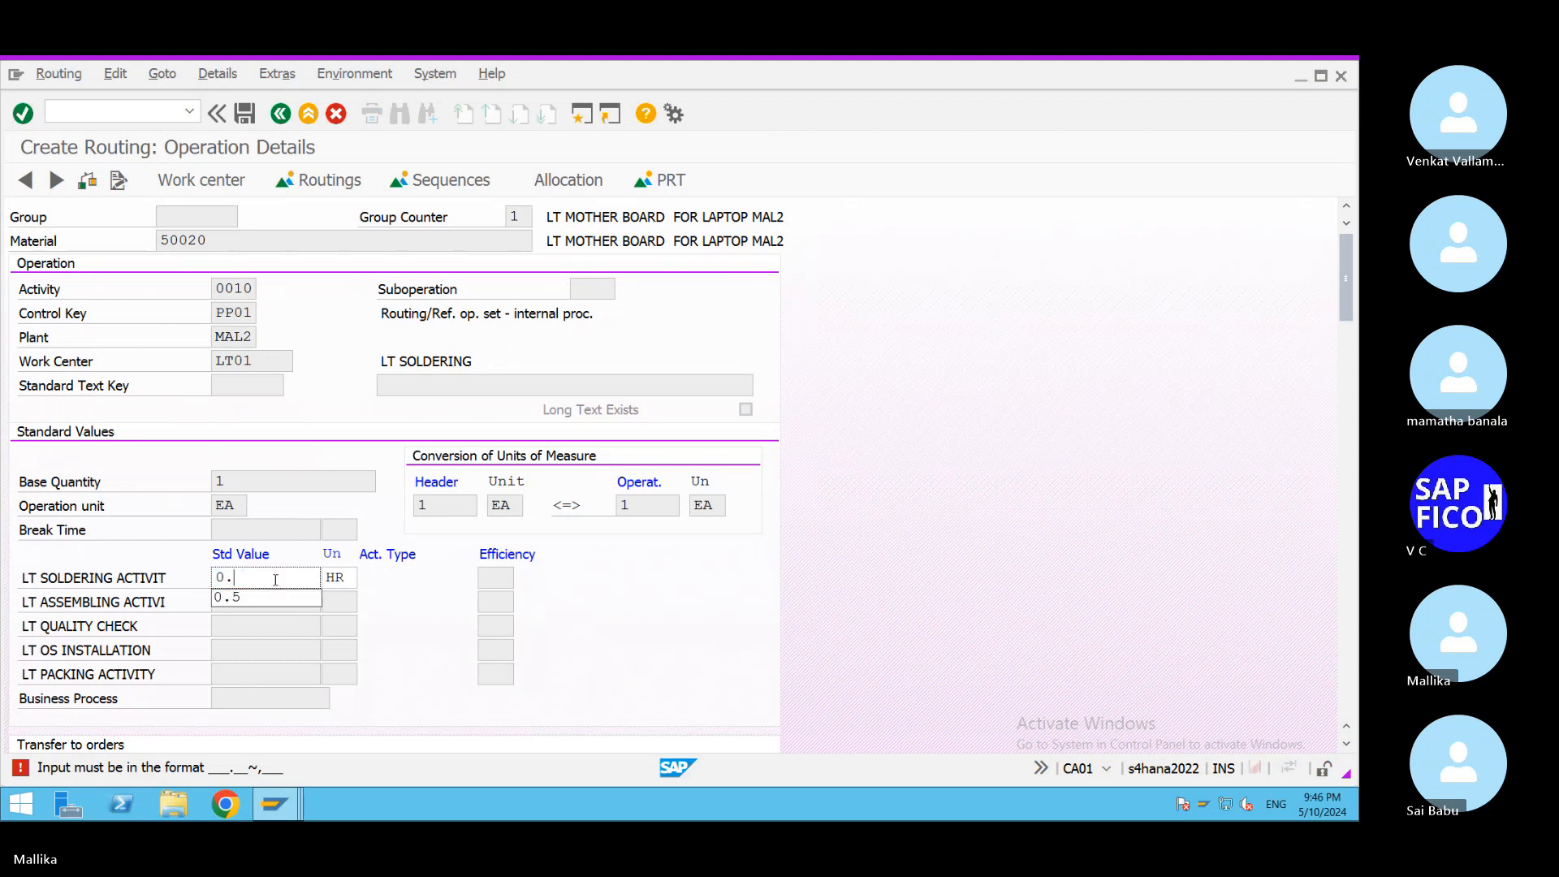
key(BackSpace)
text(,)
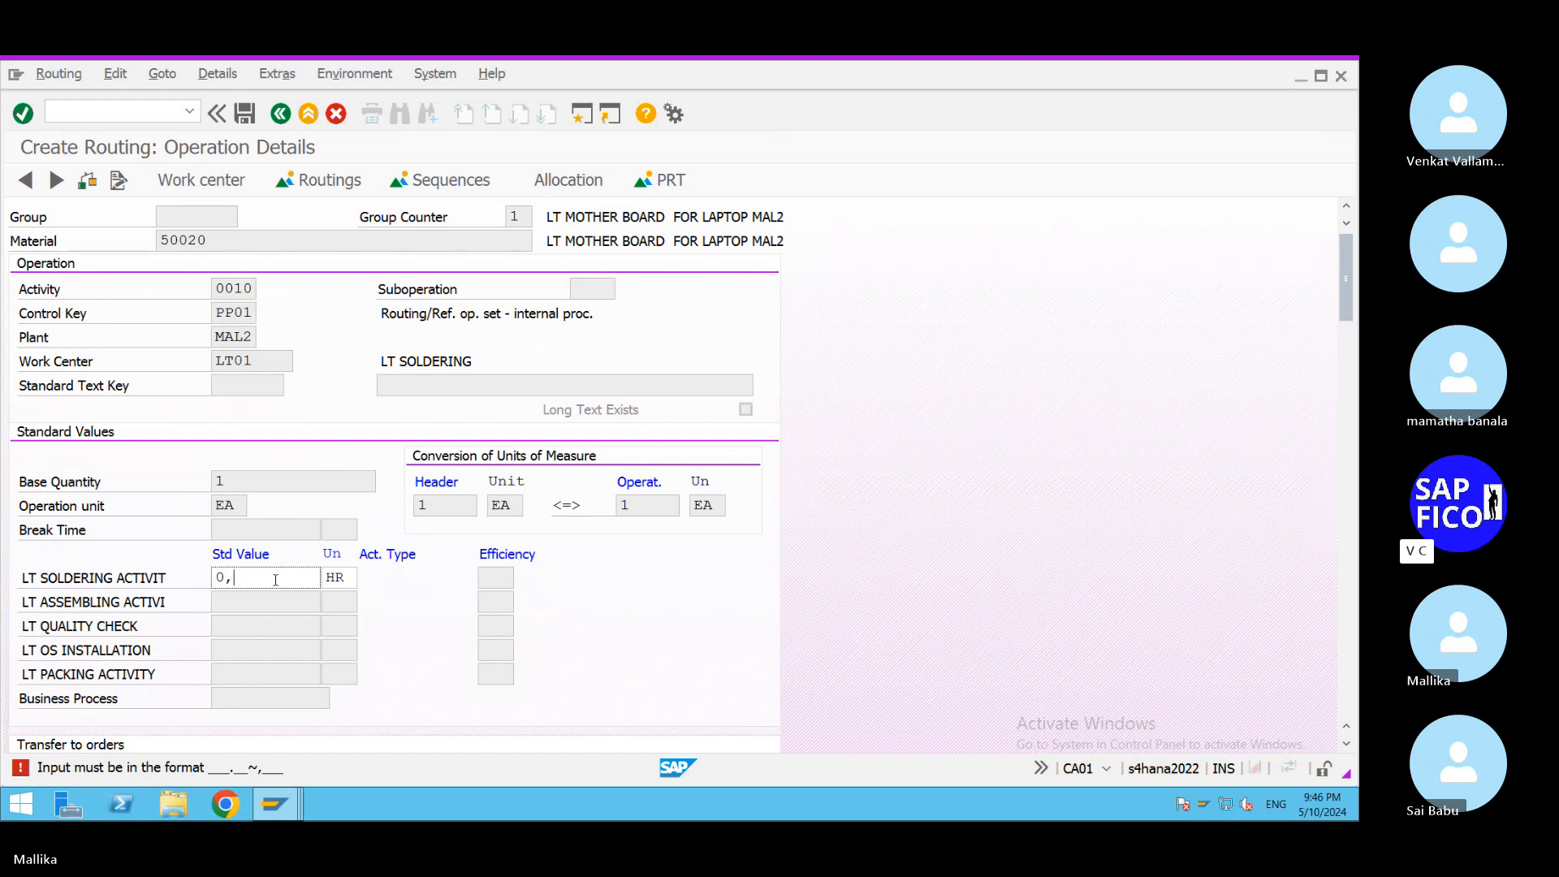
text(5)
key(Return)
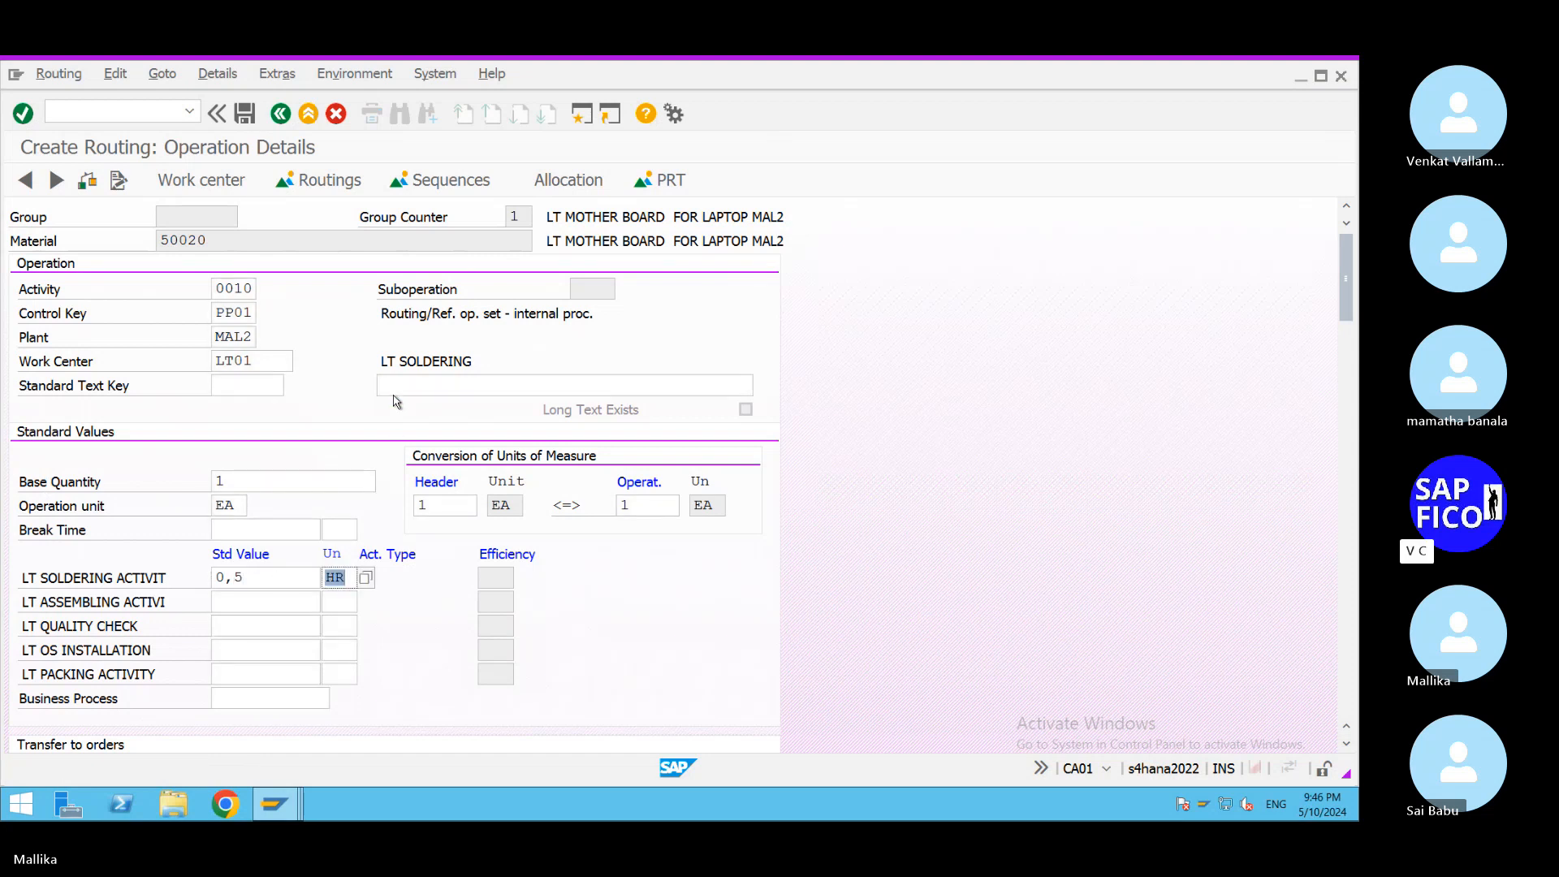
click(245, 116)
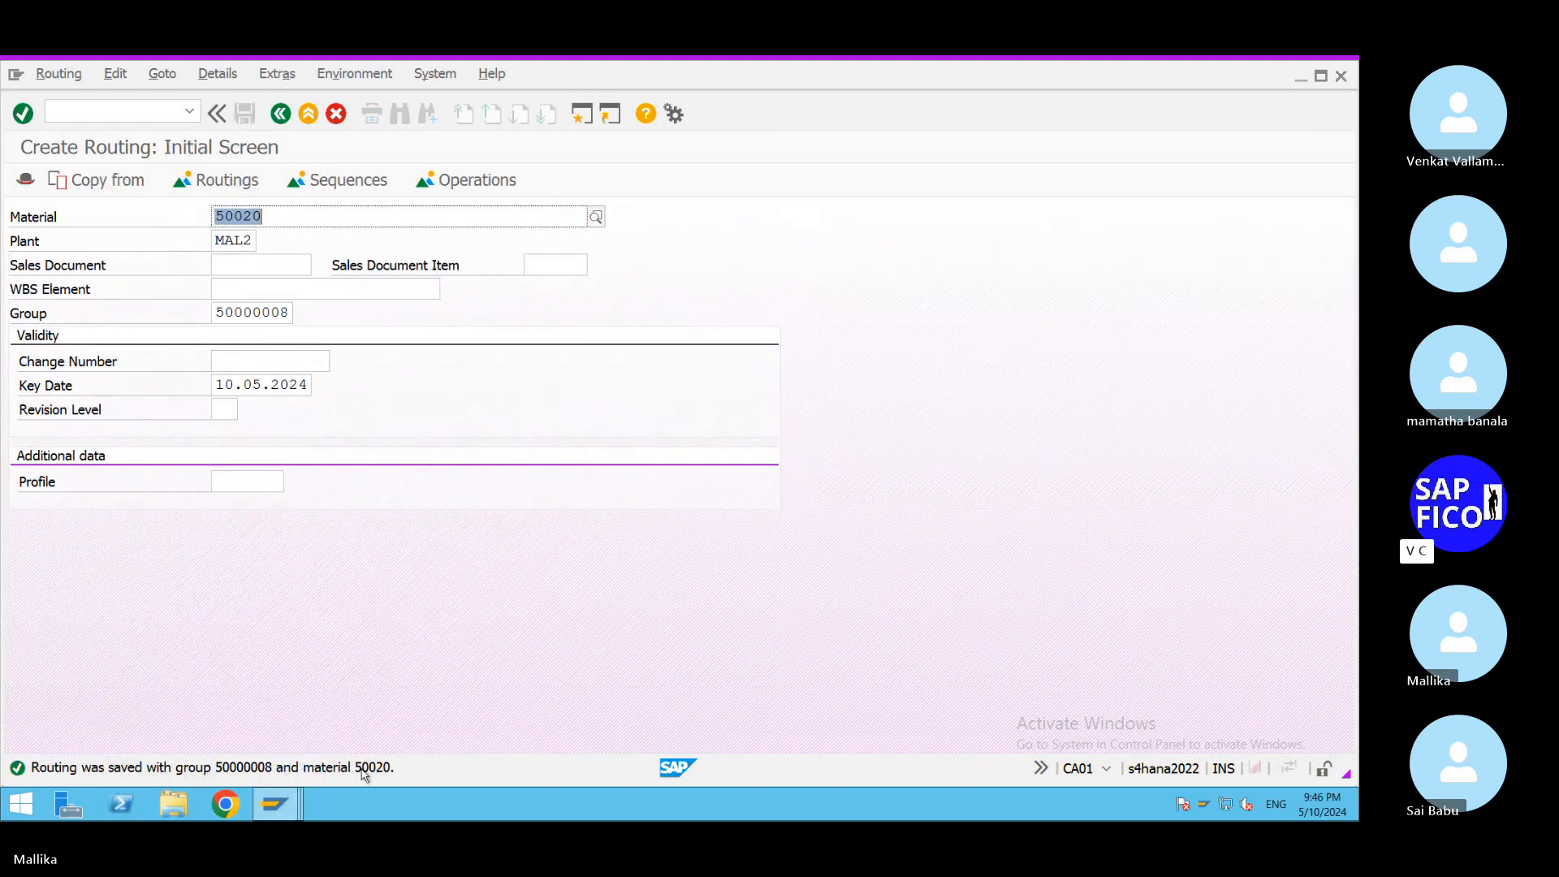
Open the save message's long text, copy the routing group number 50000008 from it and close the help window.
double_click(33, 772)
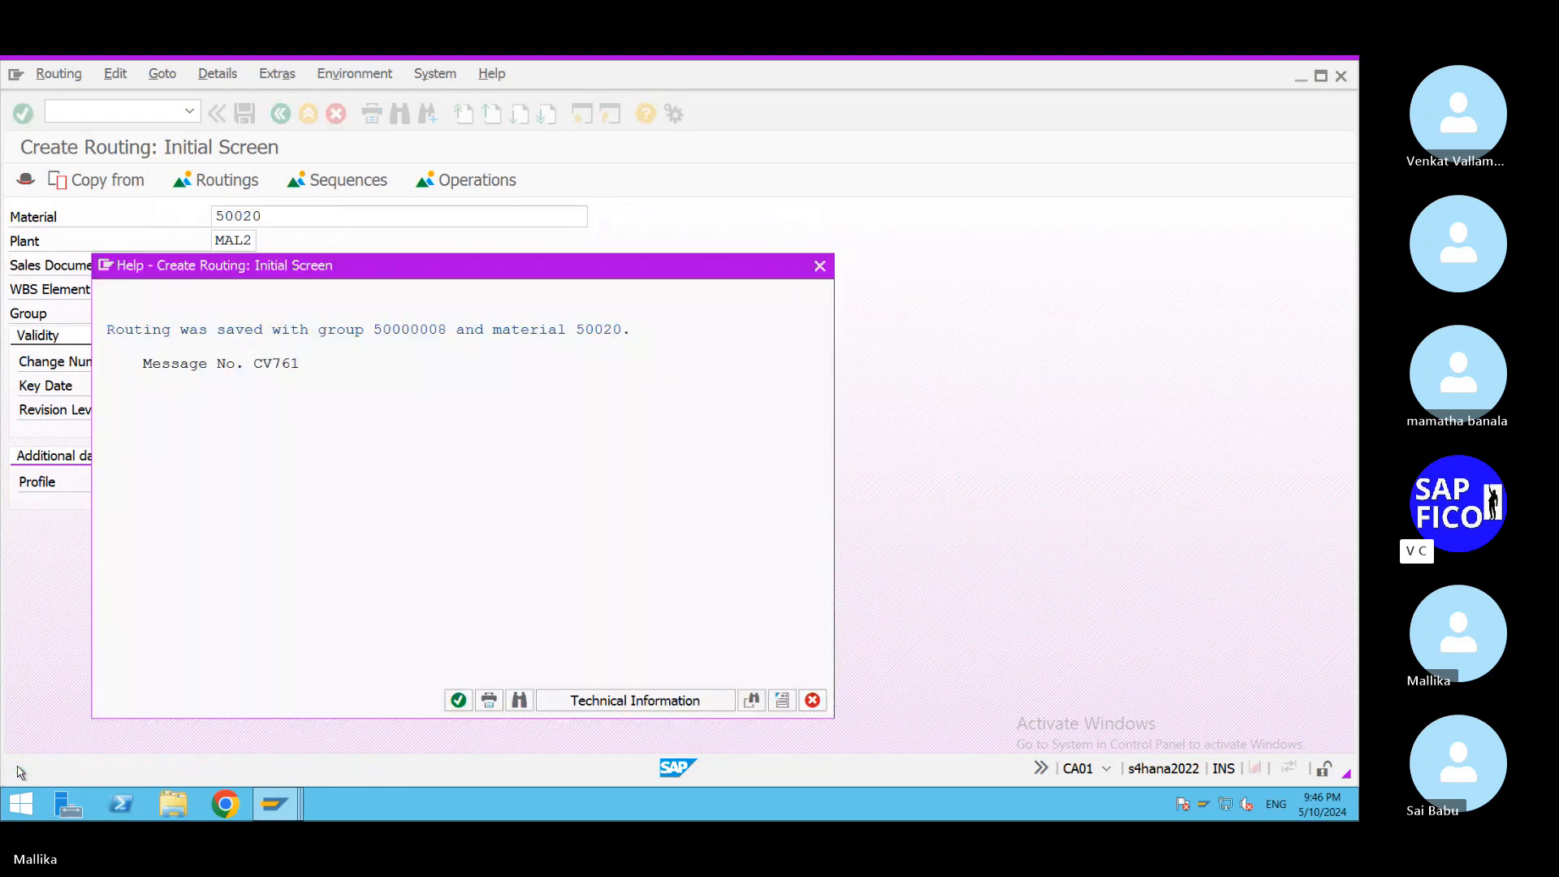
click(363, 303)
key(ctrl+y)
drag(363, 303, 446, 349)
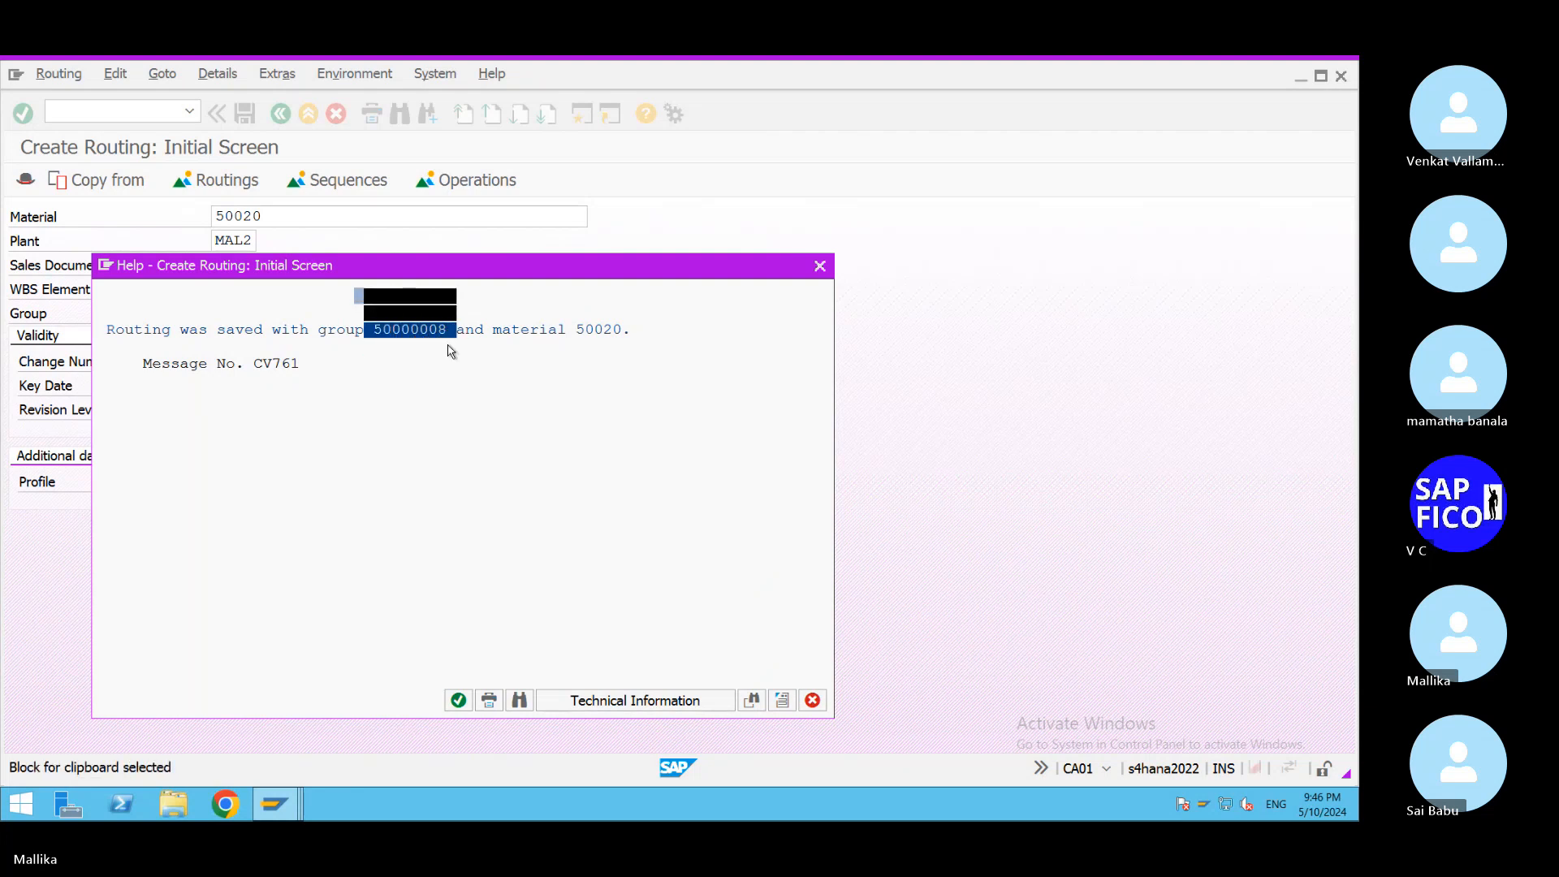
key(ctrl+c)
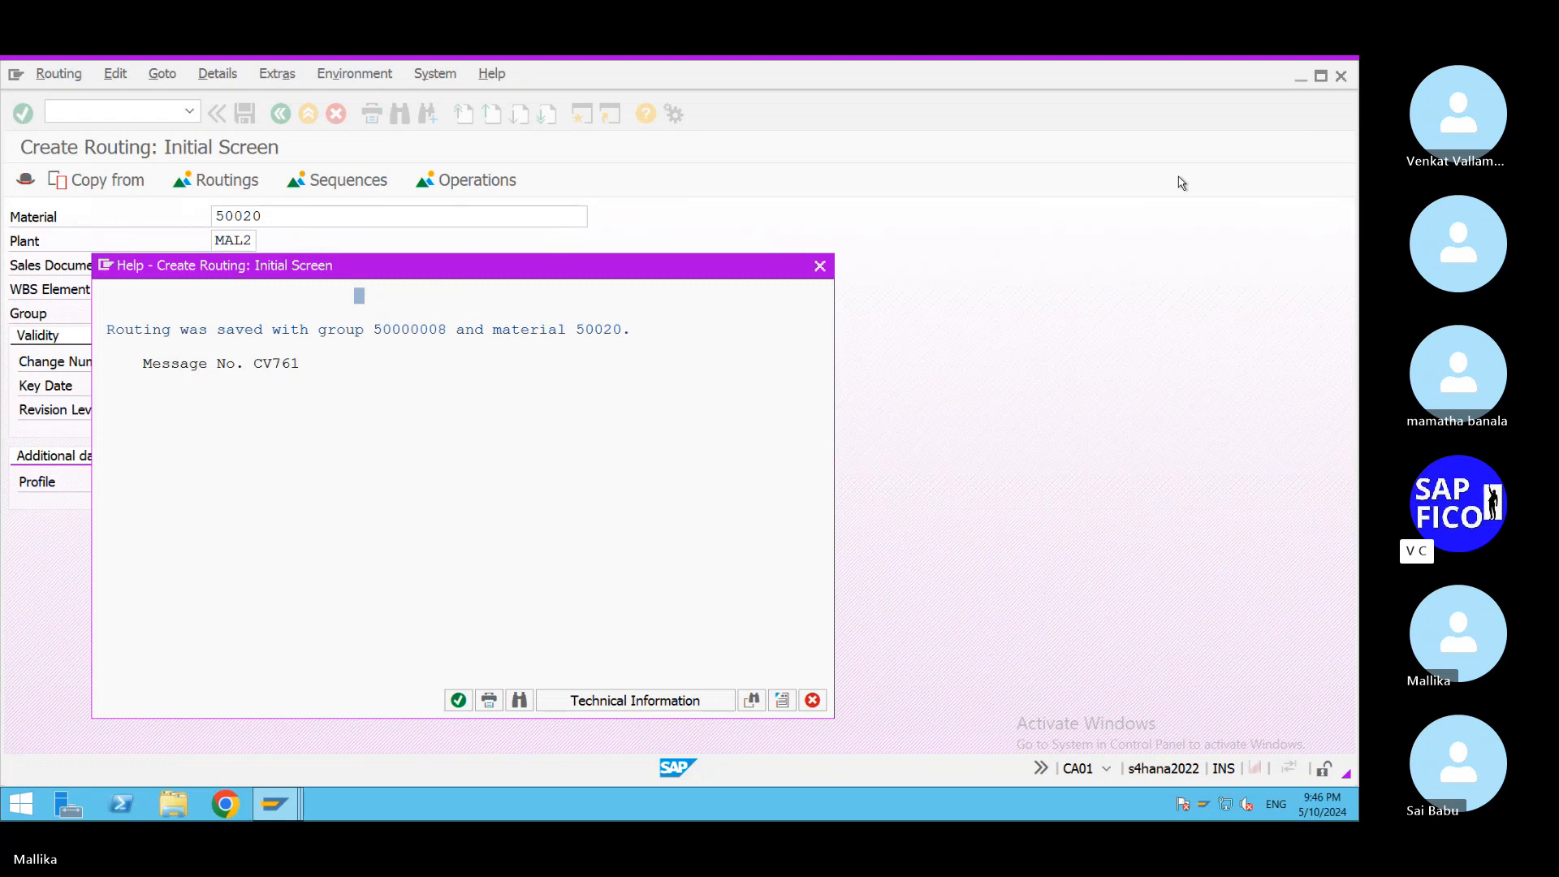
click(820, 266)
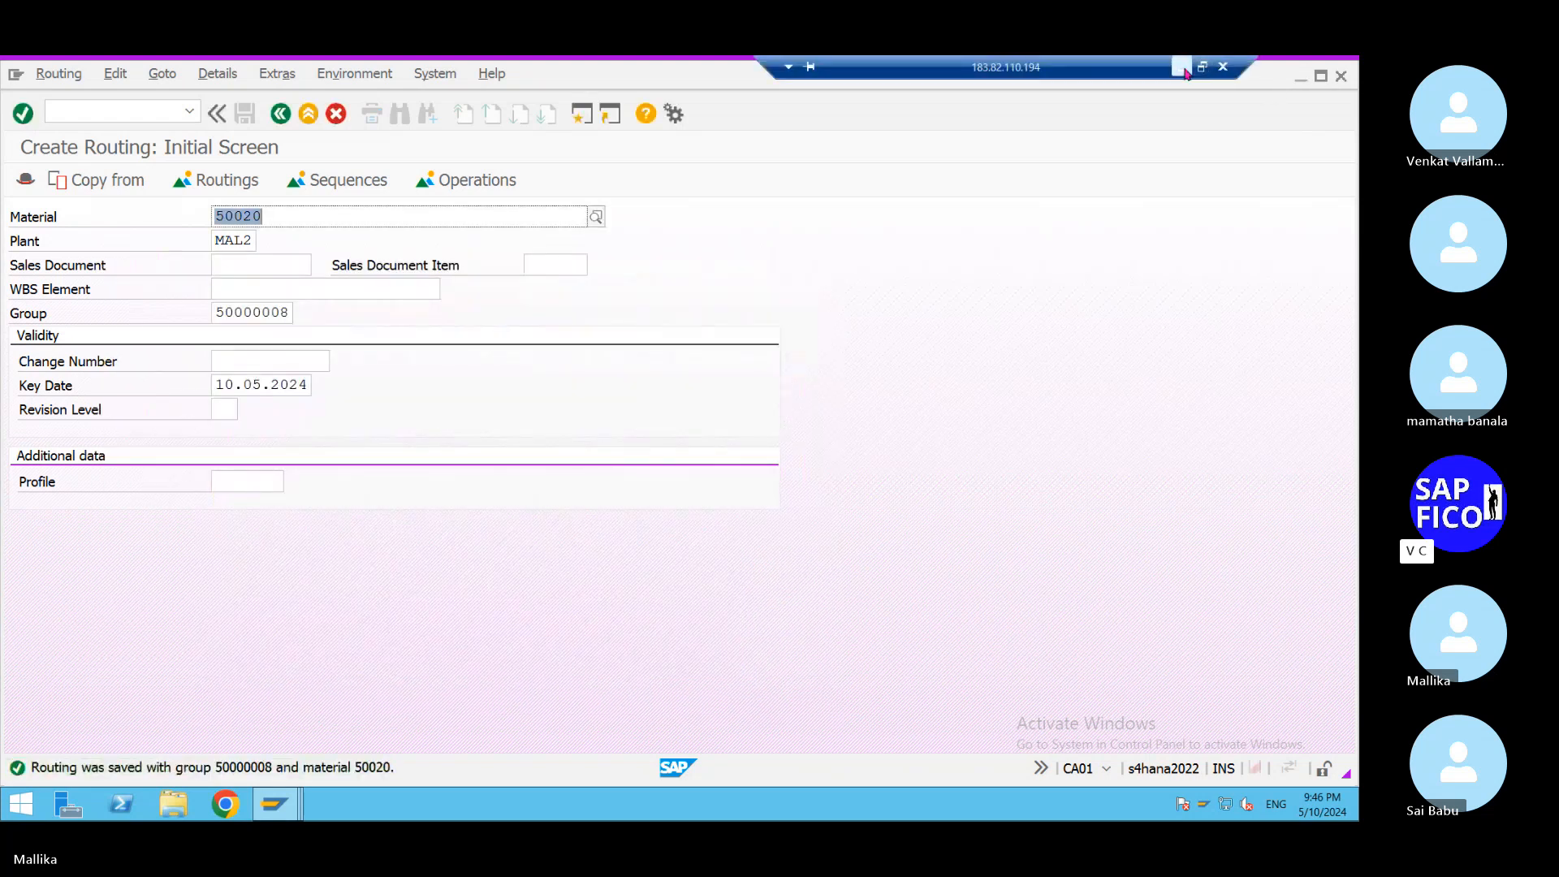
Switch to the Word configuration document and add a hyphen after "6.DEFINE ROUTING – (T CODE CA01)" in the configuration steps.
click(1183, 68)
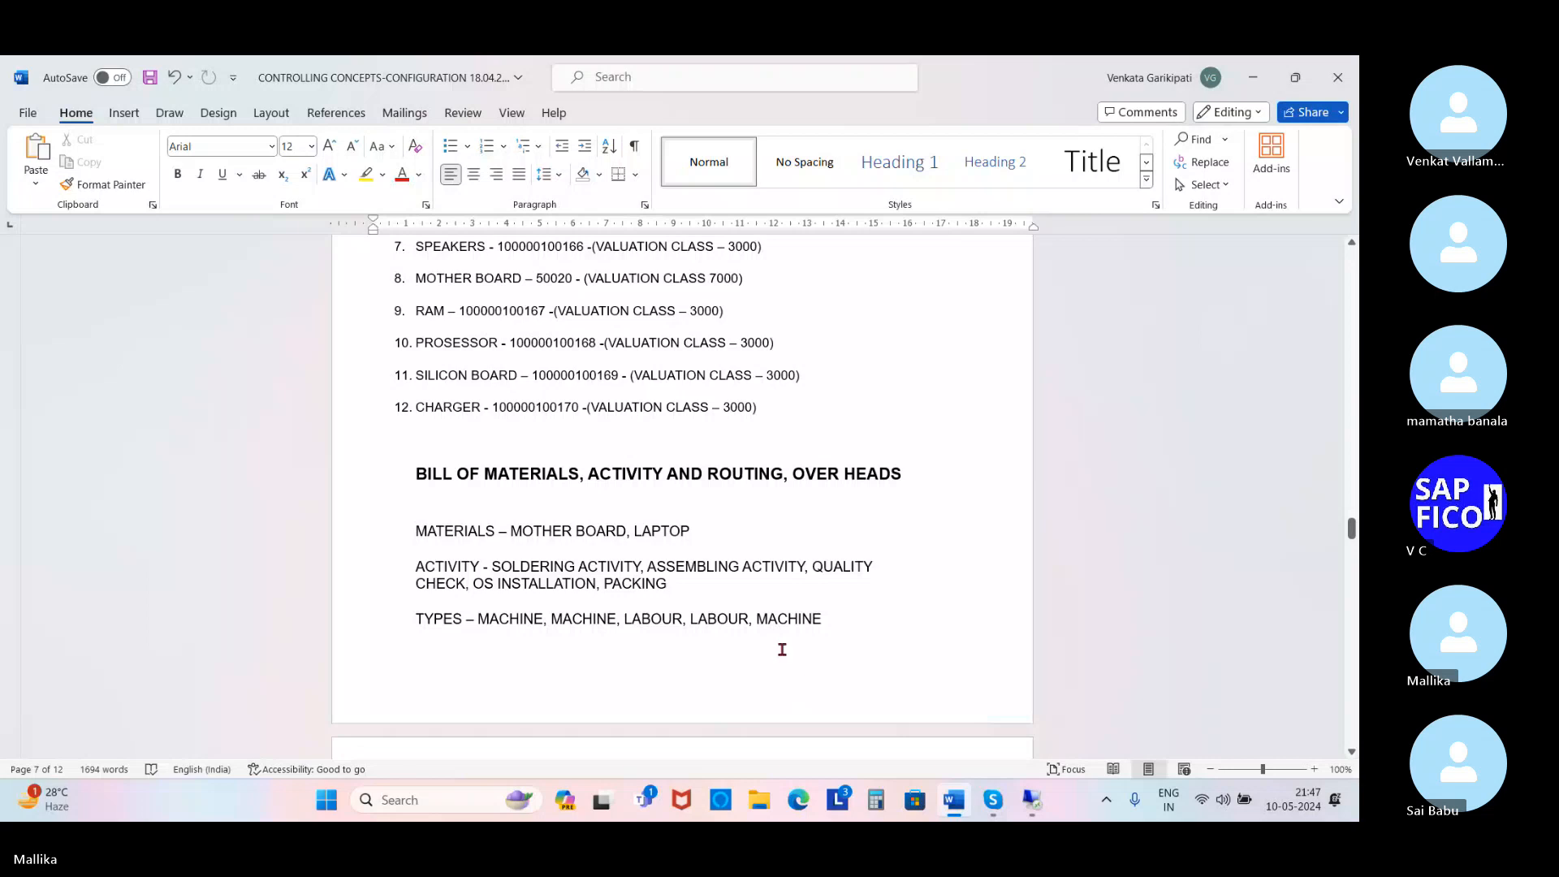
drag(1352, 530, 1350, 690)
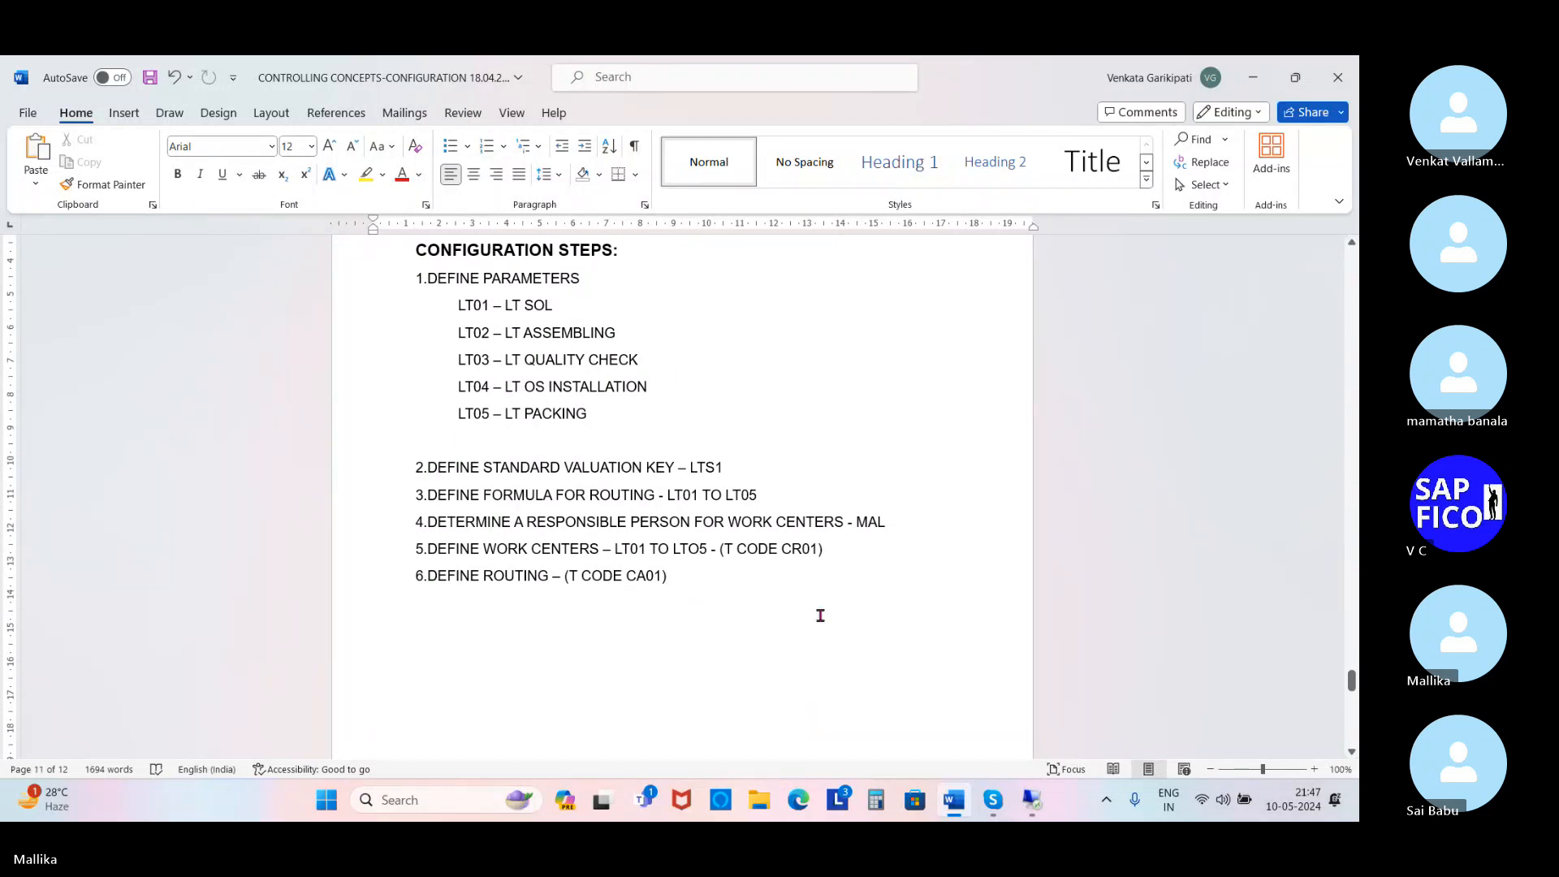
text(-)
key(BackSpace)
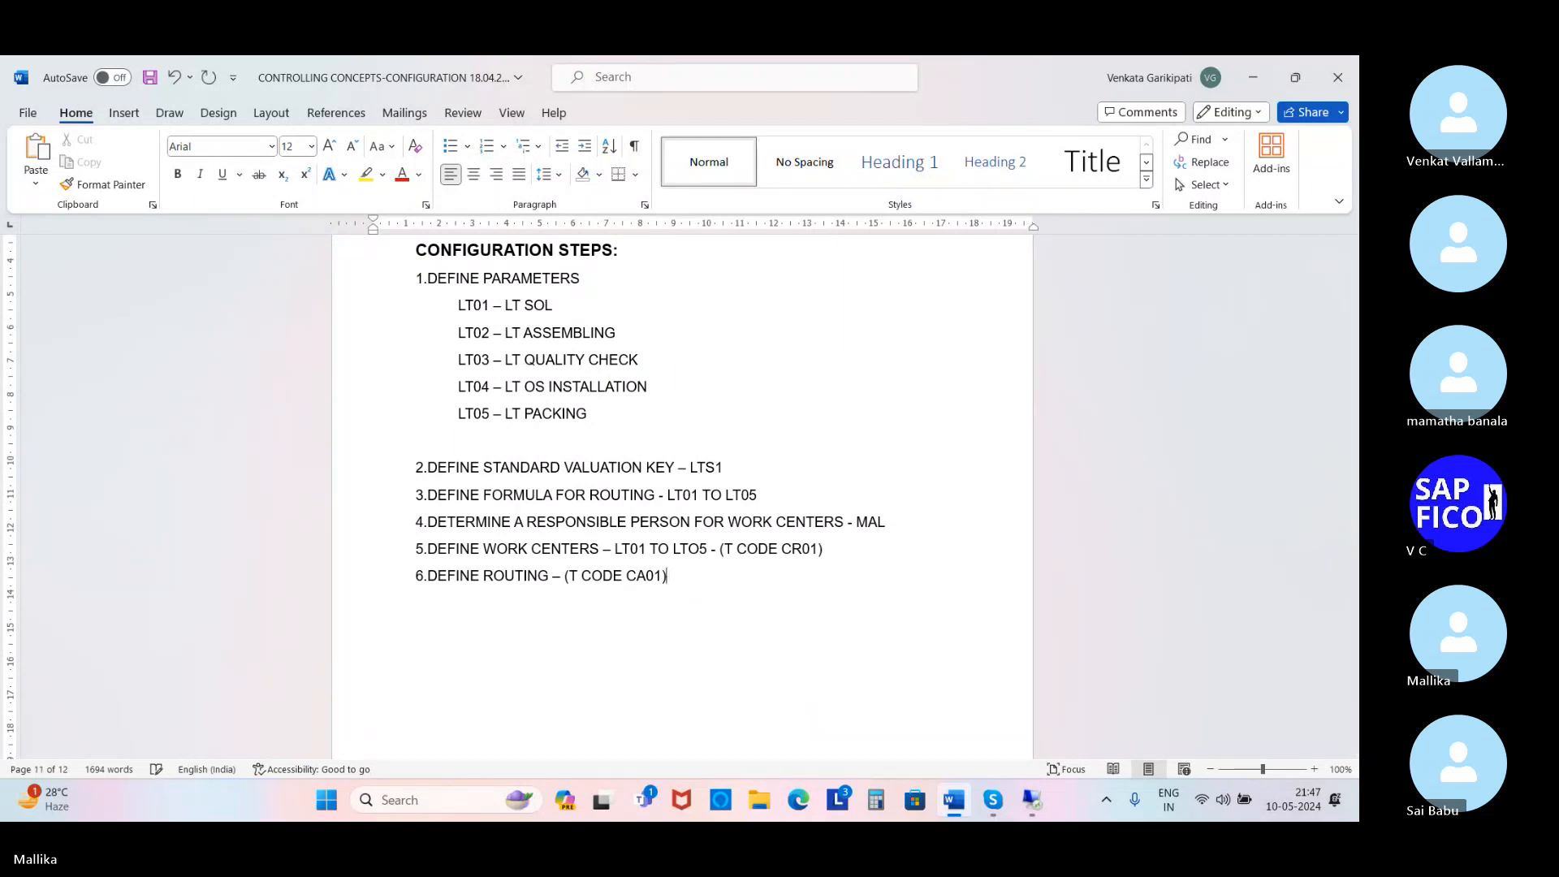
text(-)
Paste the routing group number 50000008 after the hyphen on the DEFINE ROUTING line.
key(ctrl+v)
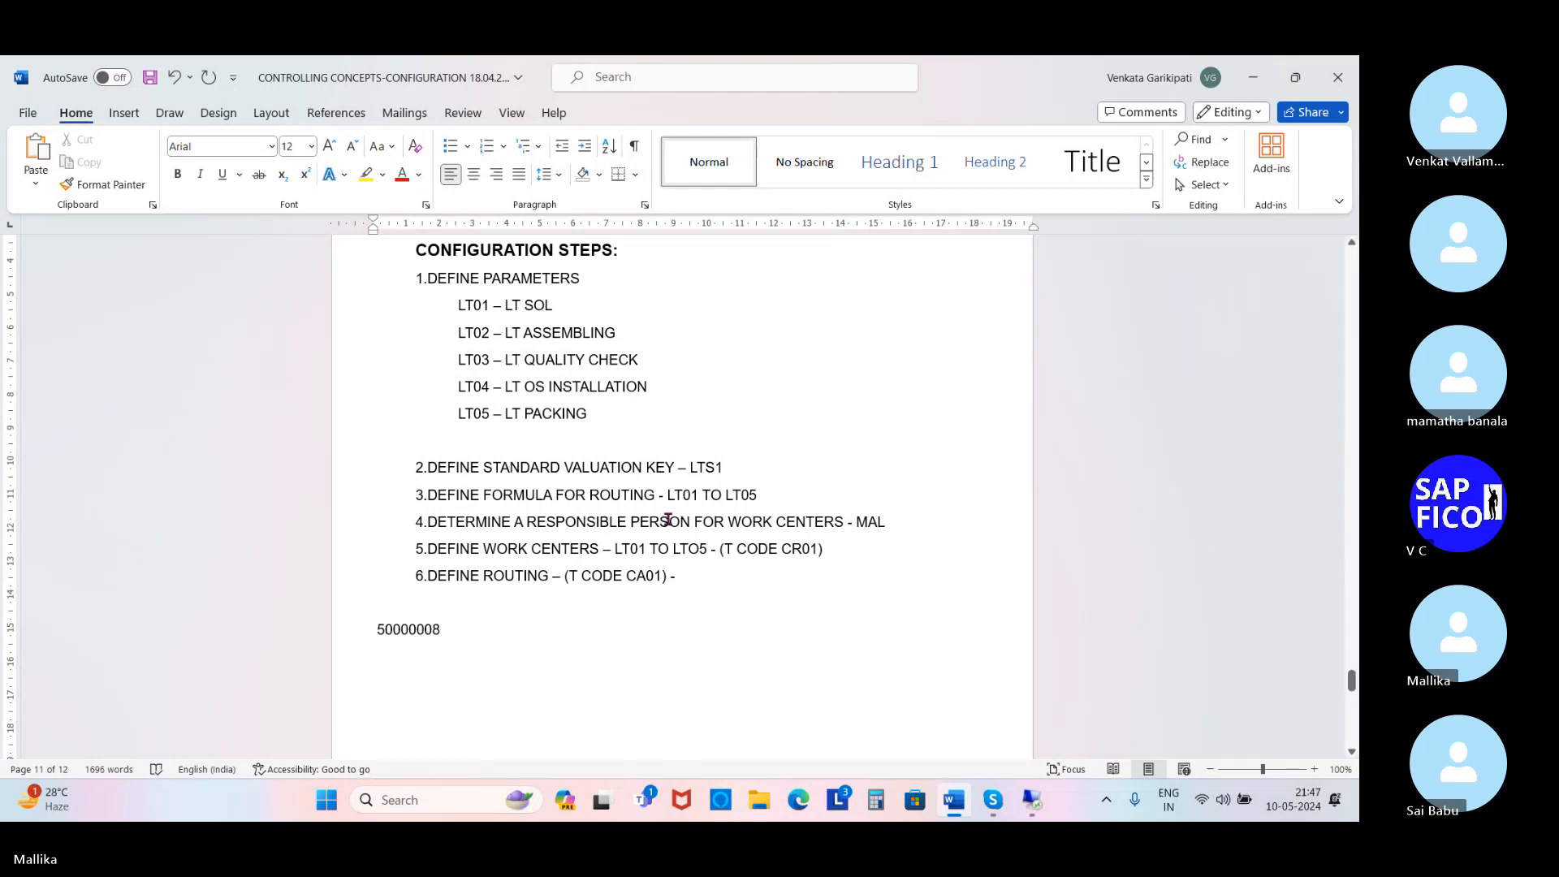
key(ctrl+z)
key(BackSpace)
key(ctrl+v)
drag(378, 630, 494, 627)
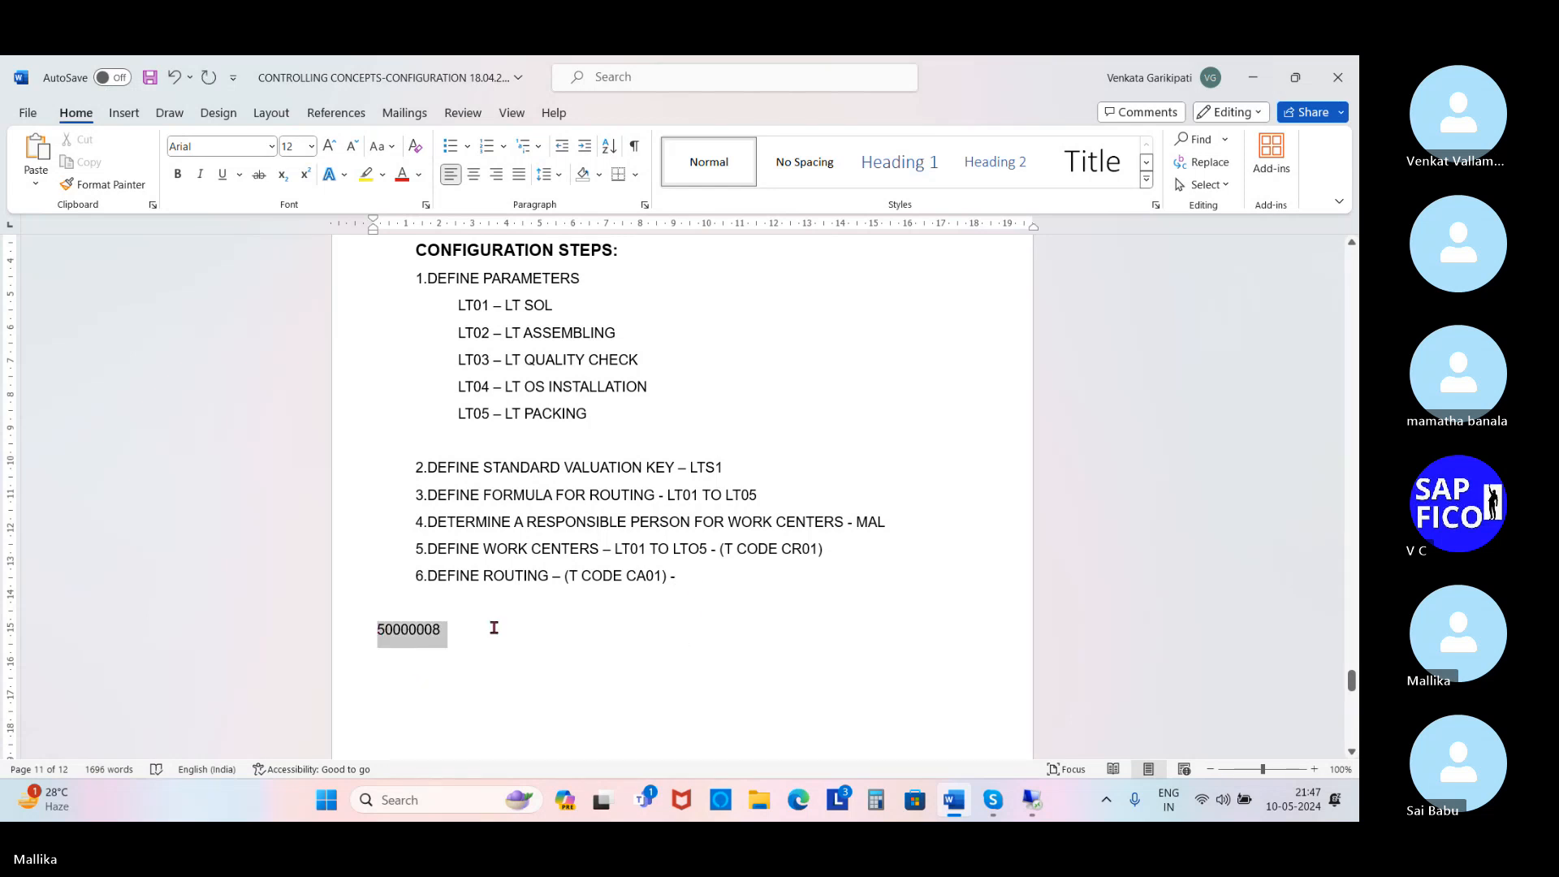
click(700, 579)
key(ctrl+v)
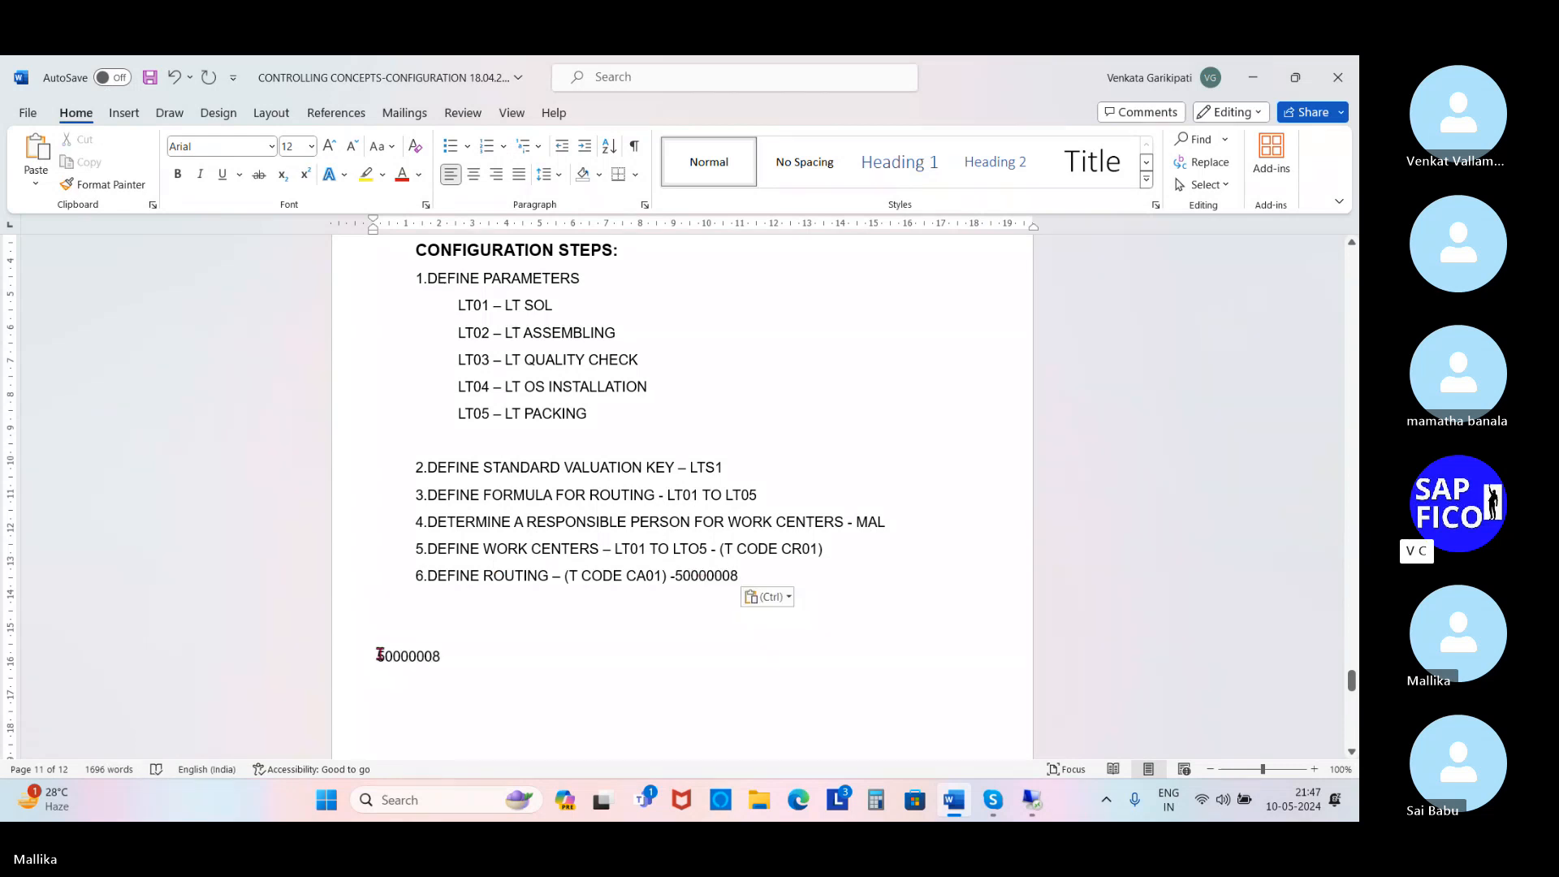
Delete the stray 50000008 below the configuration steps and insert "FOR MOTHER BOARD -" before the group number on the DEFINE ROUTING line.
double_click(411, 657)
key(Delete)
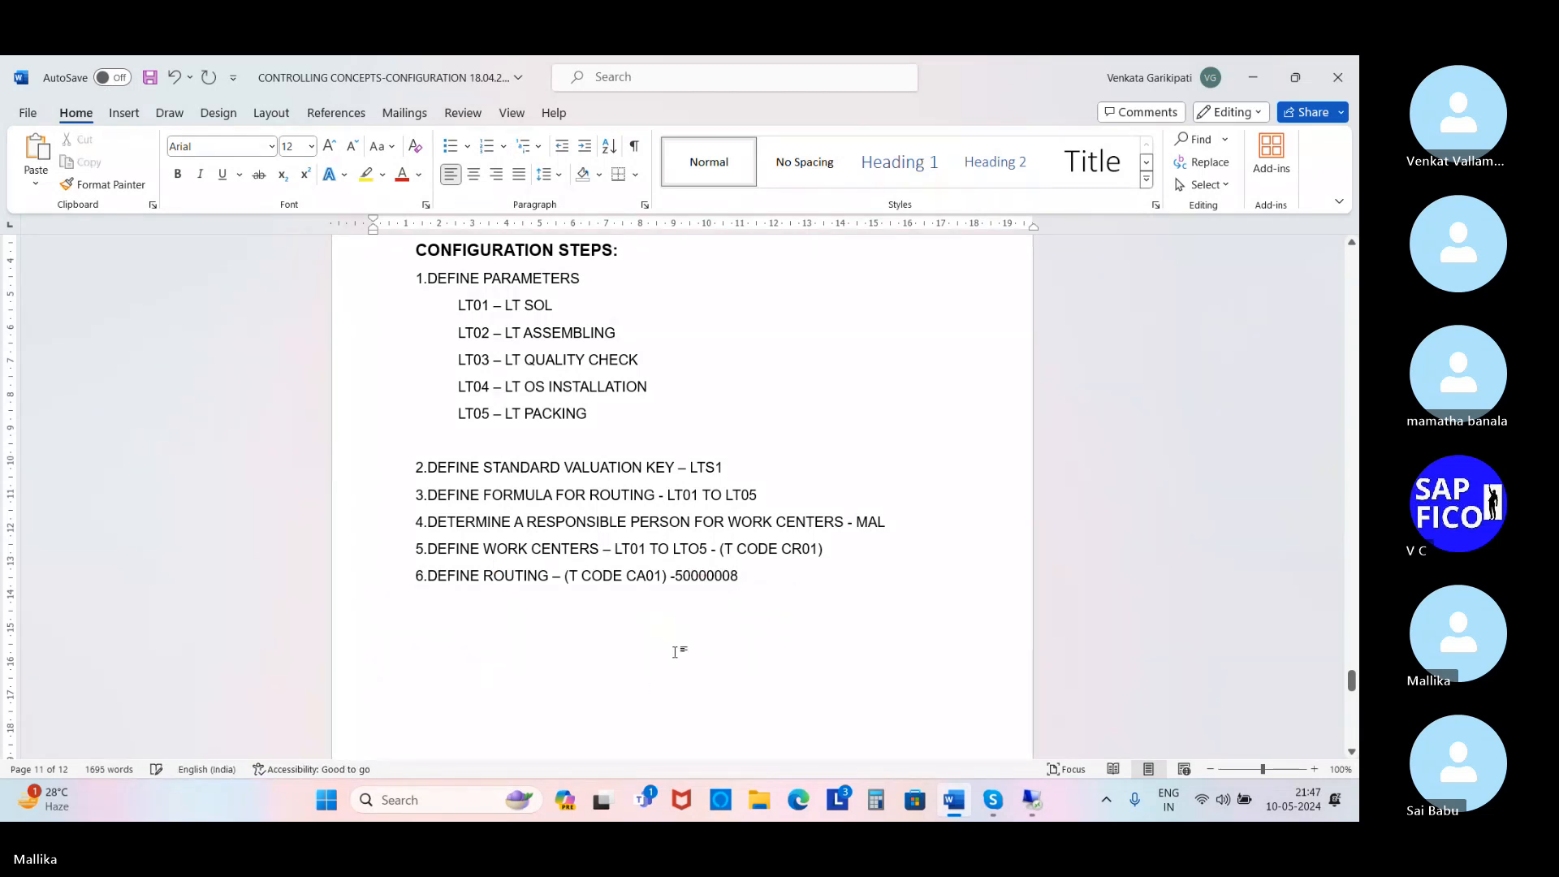
click(676, 578)
text(F)
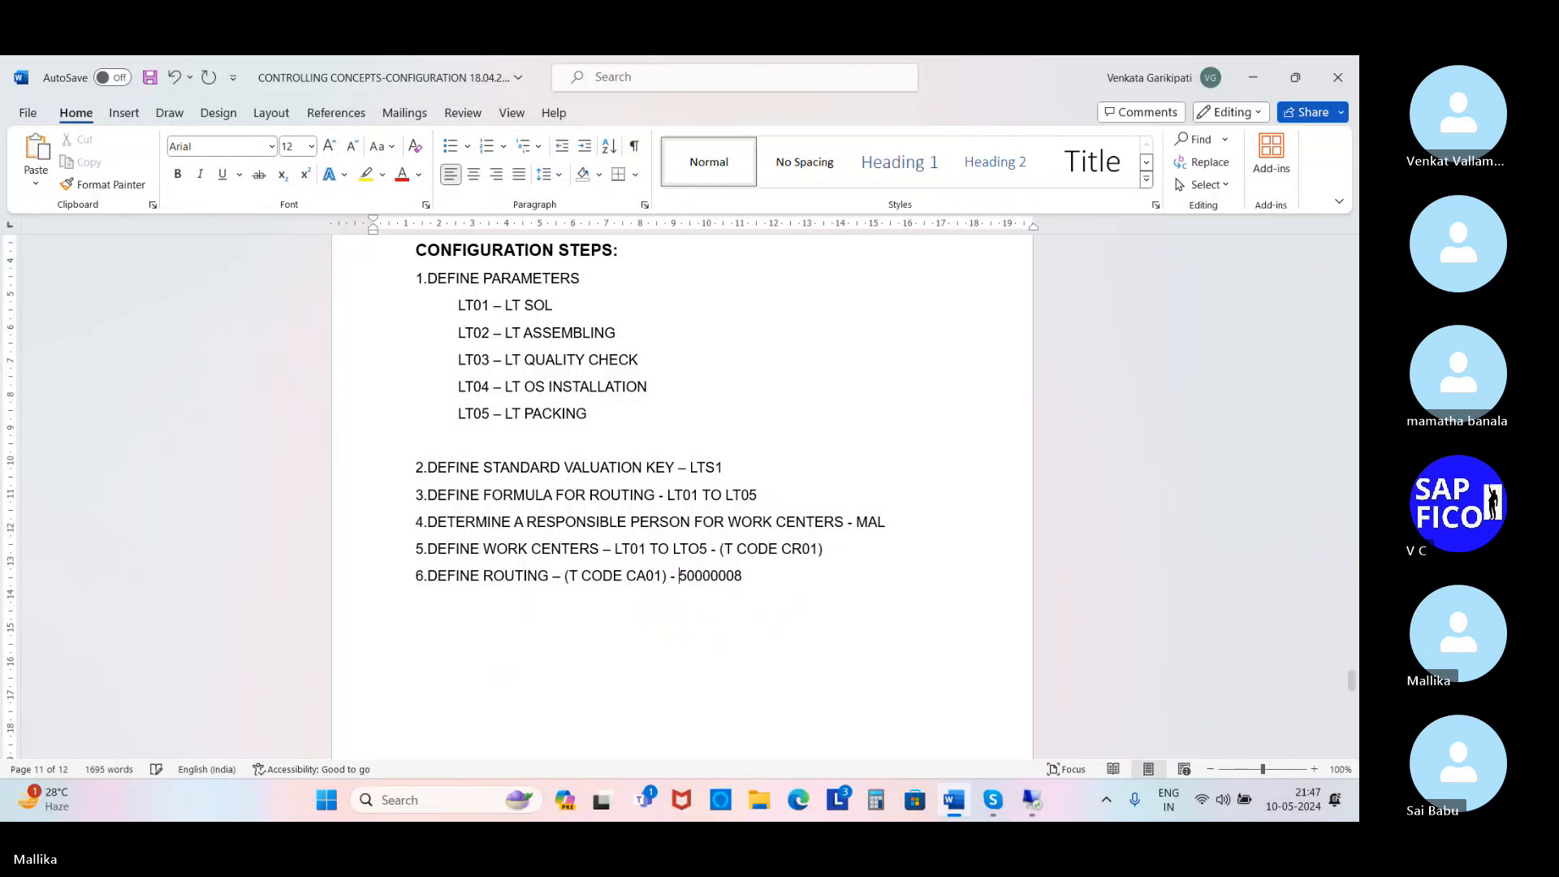
text(OR MOTH)
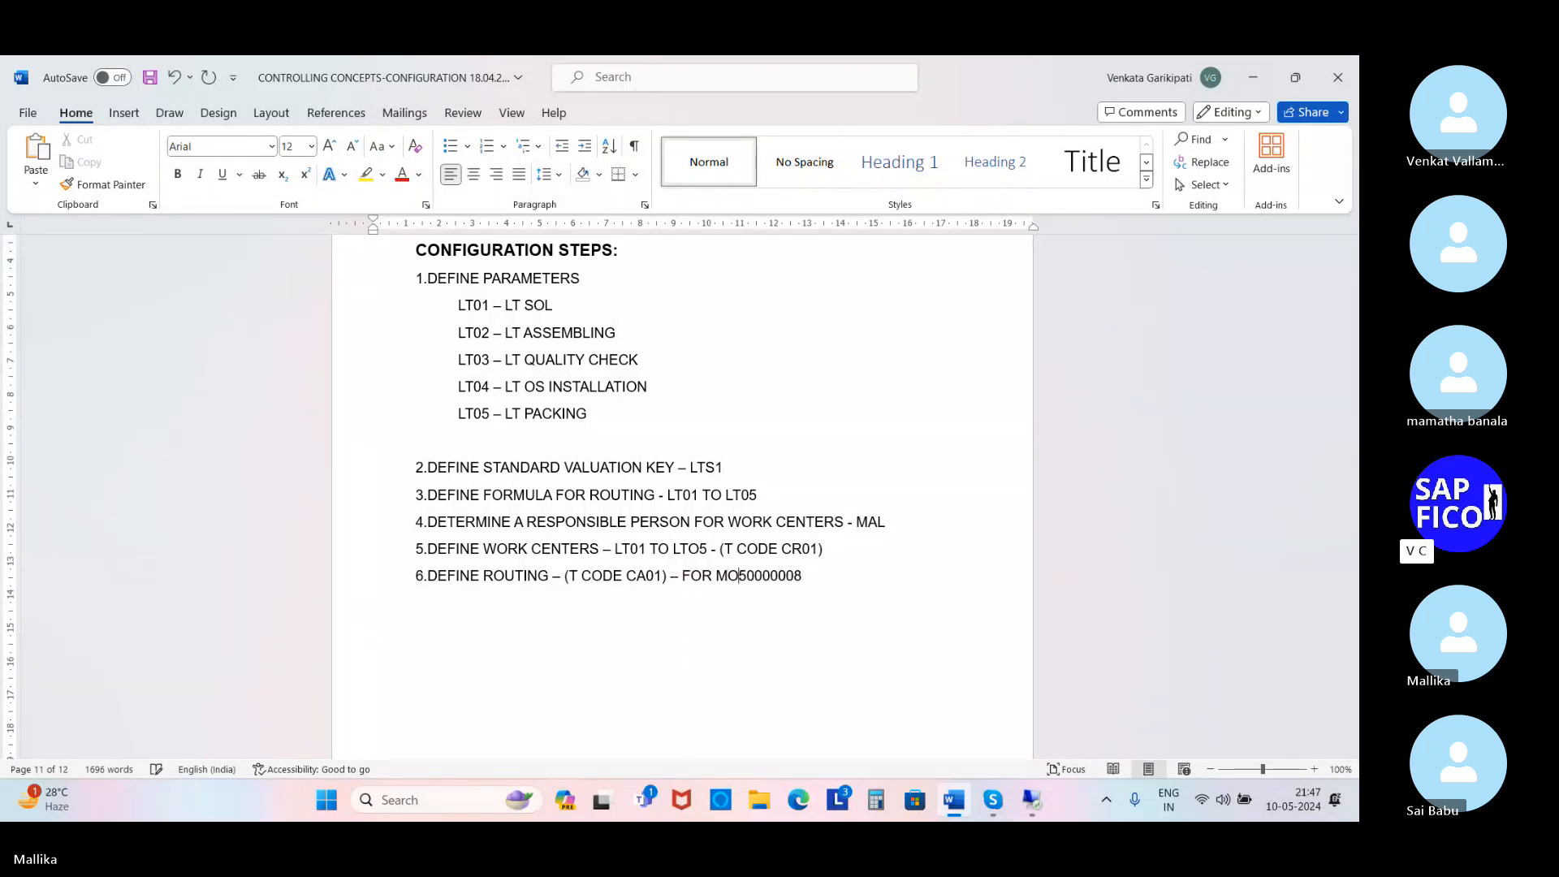
text(ER BOA)
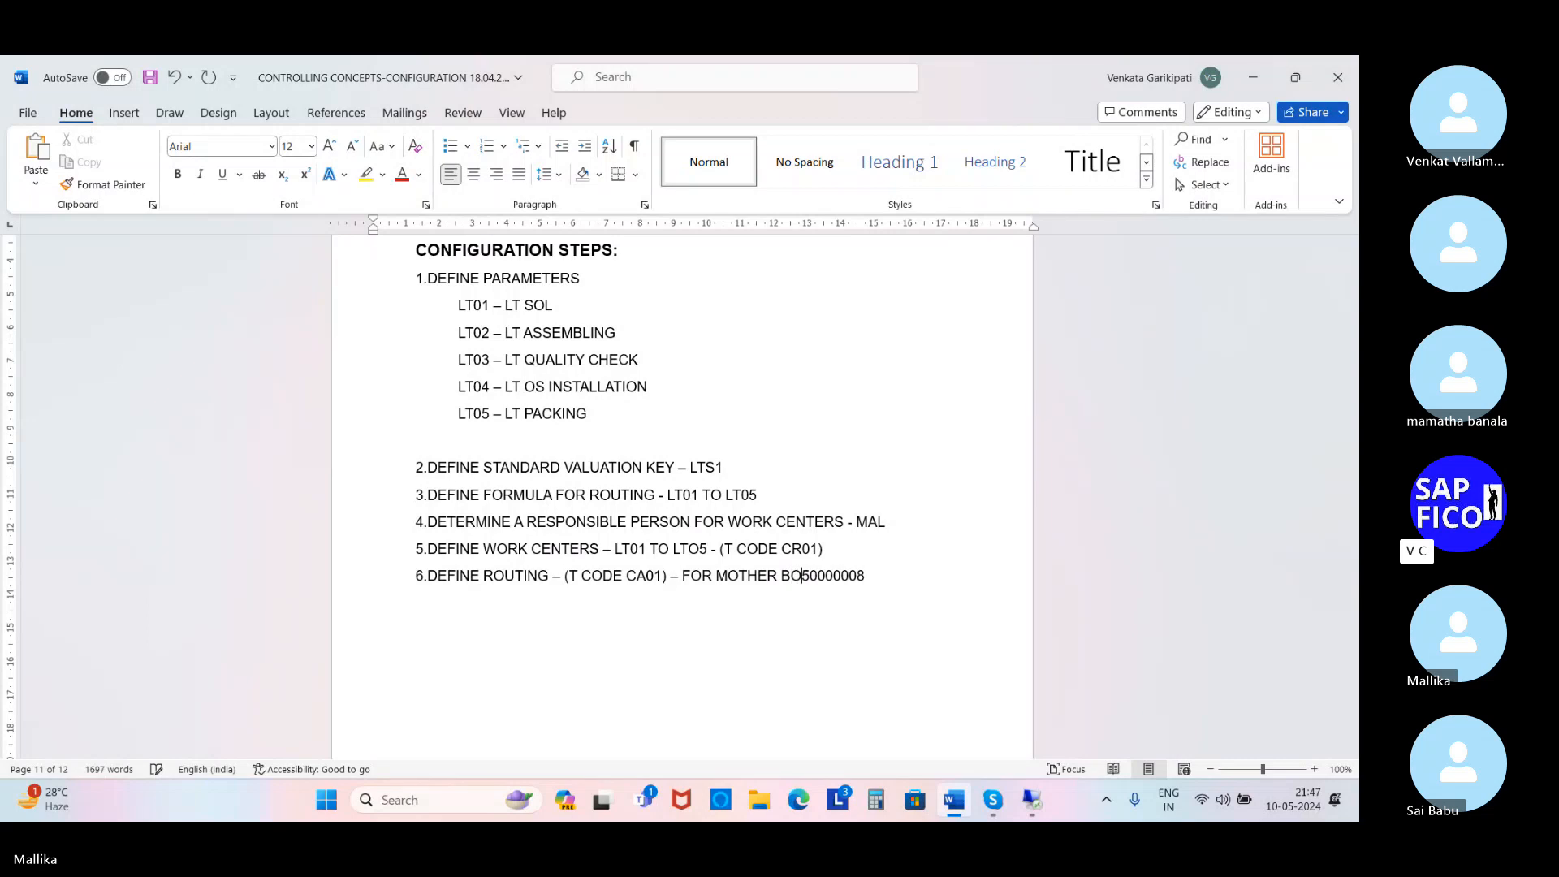
text(RD -)
click(750, 657)
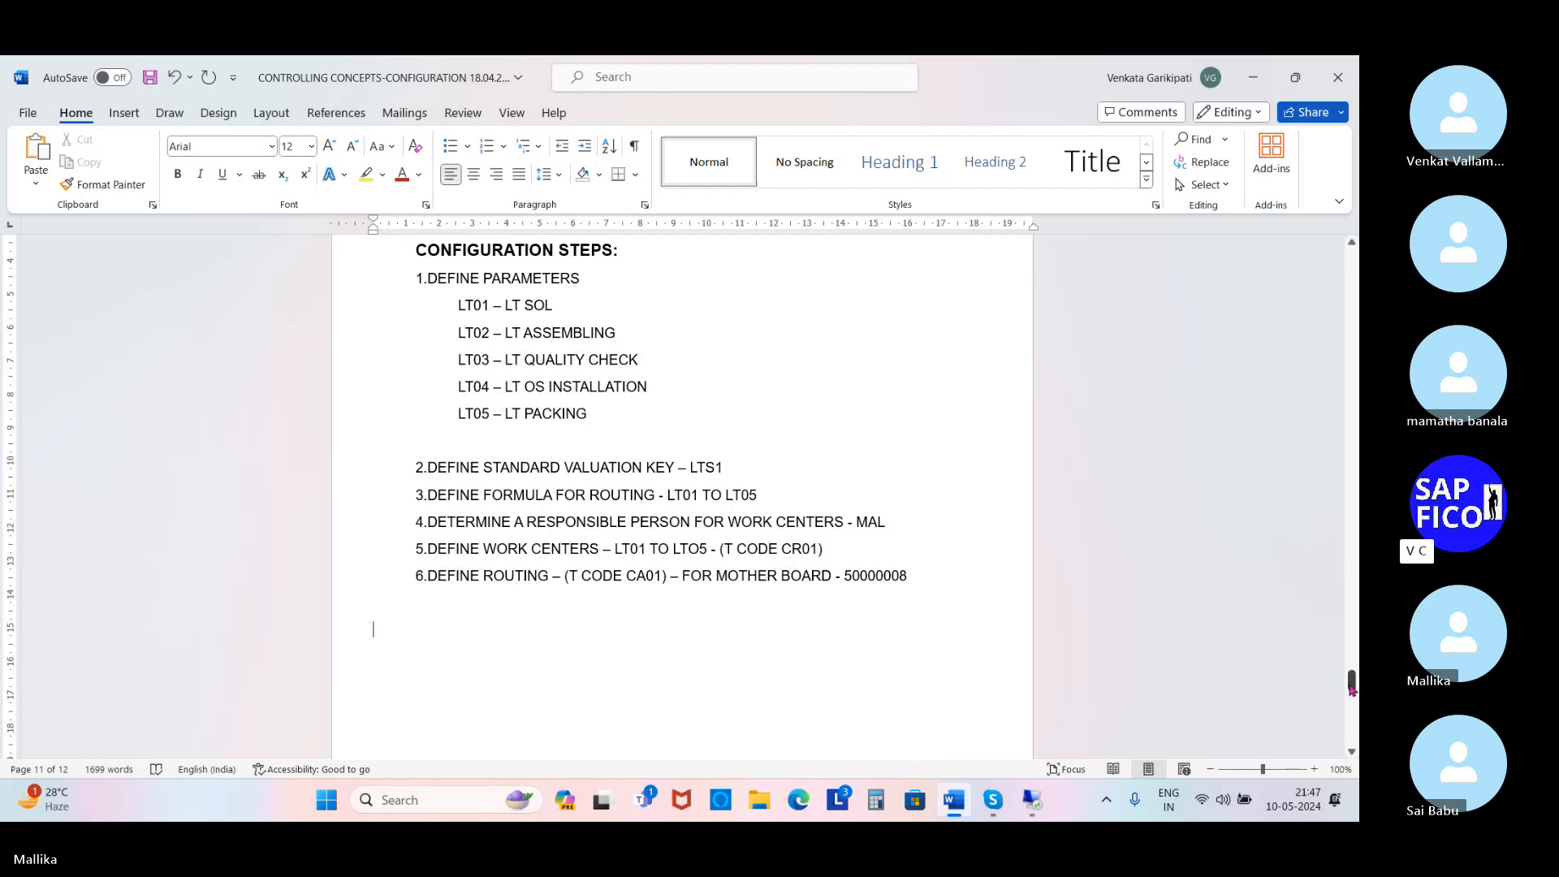
Look up the LT LAPTOP material number in the notes' TOPIC 2 list and enter 6102 as the material on SAP's Create Routing initial screen.
drag(1352, 686, 1353, 512)
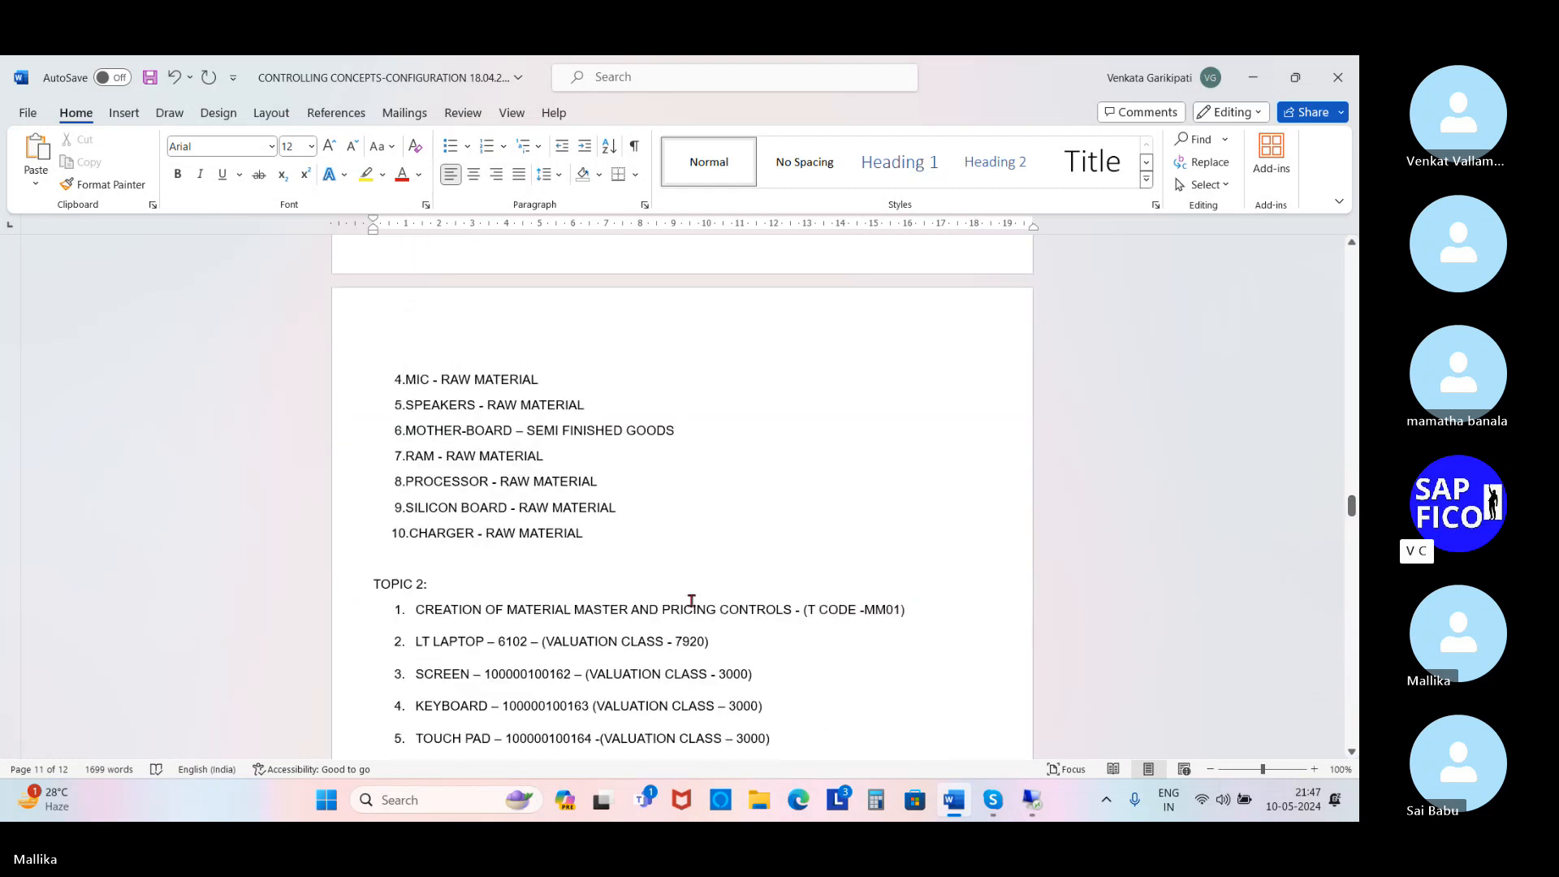
drag(498, 642, 528, 643)
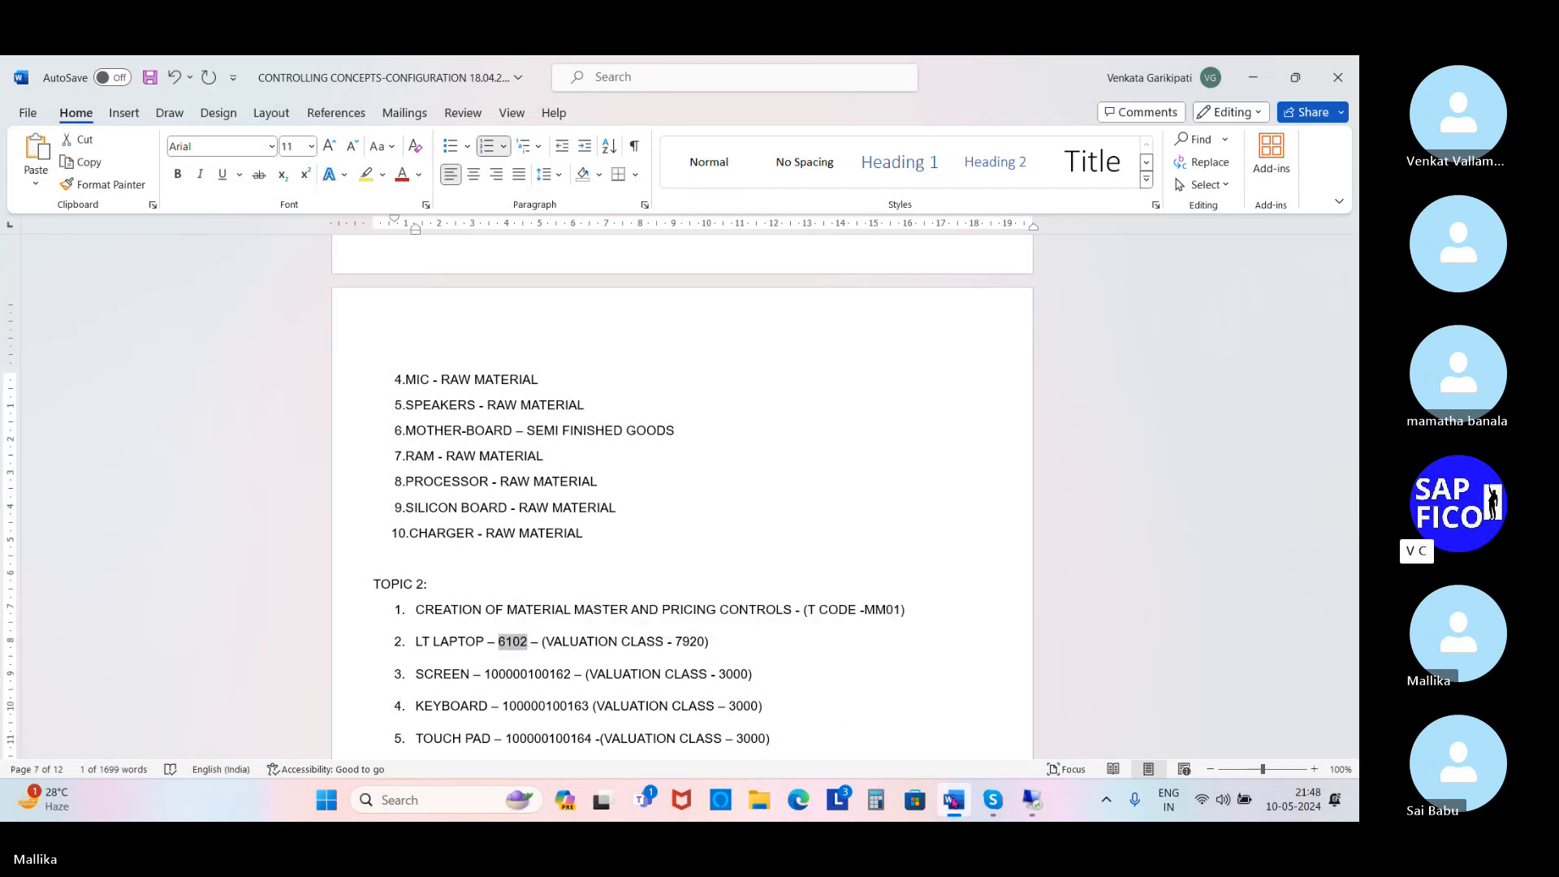
click(1032, 800)
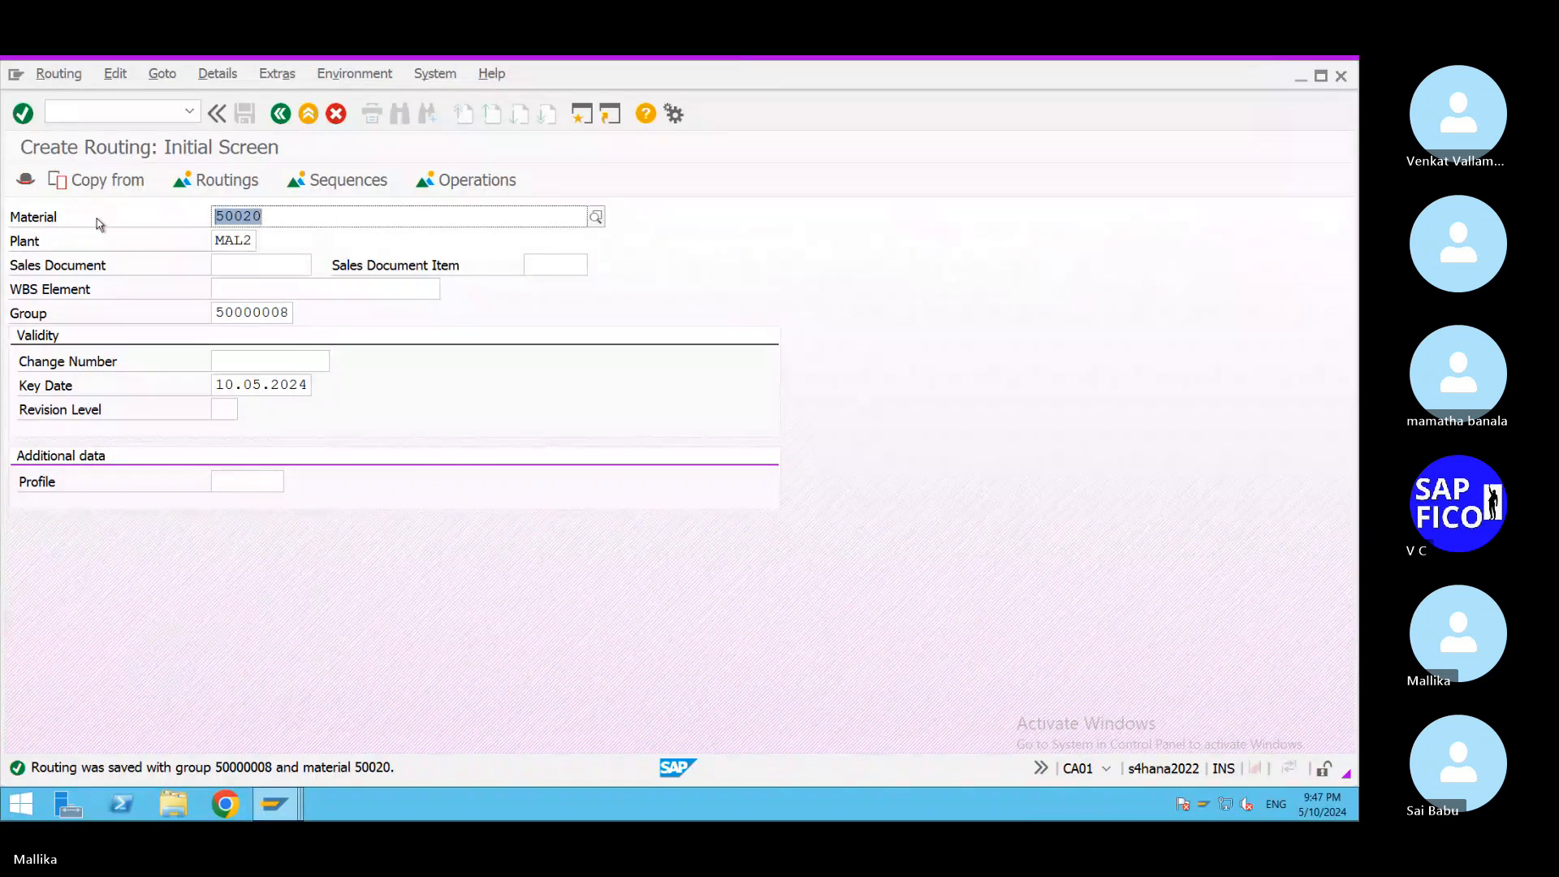
text(6102)
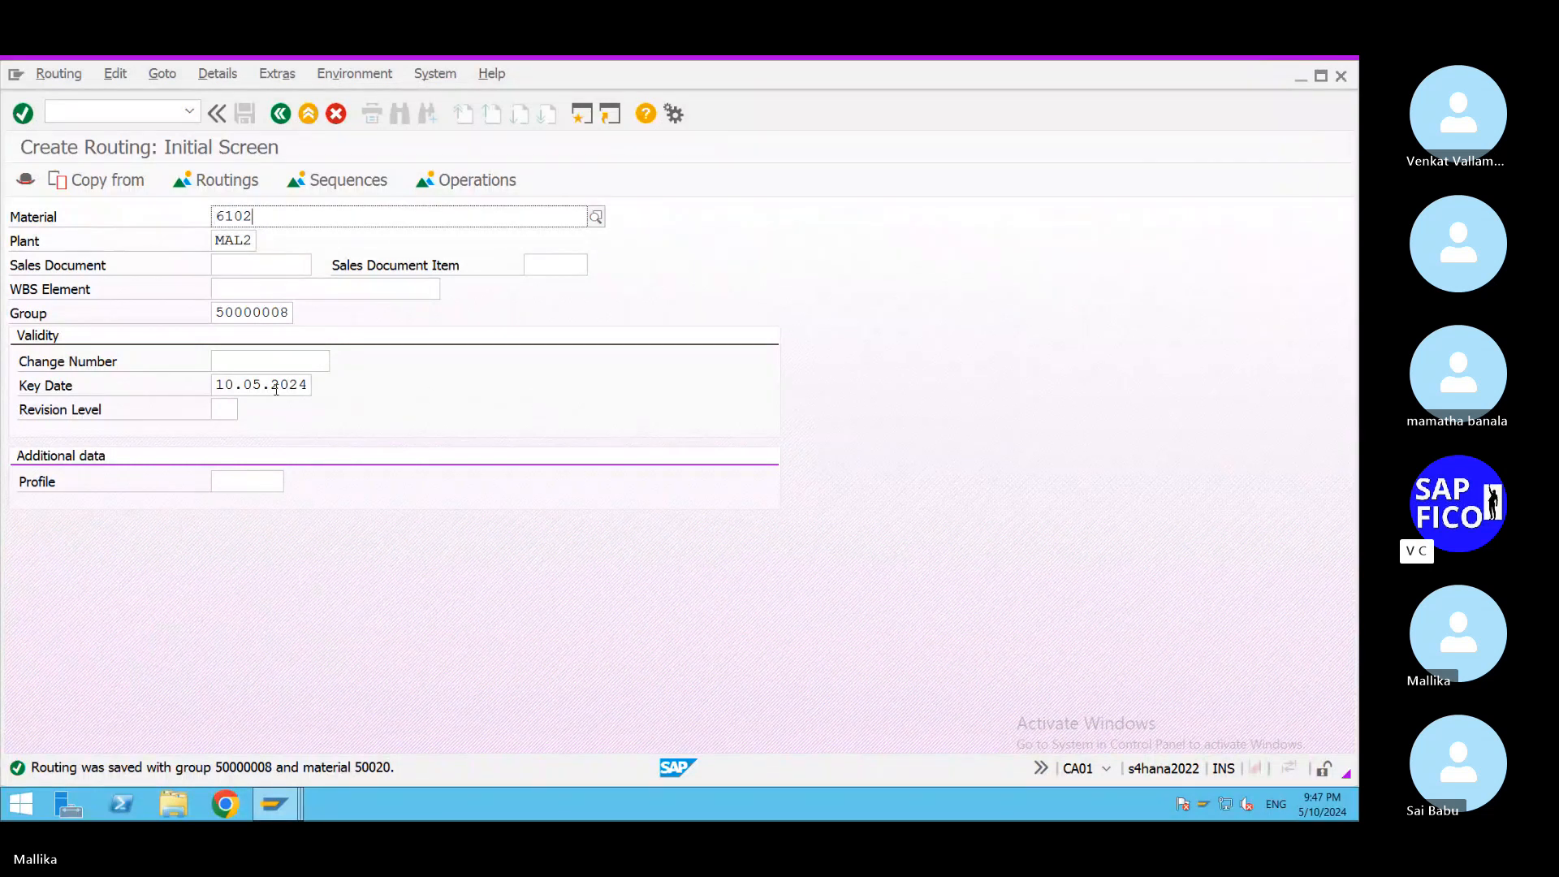
Clear the routing group, set the key date to 01.01.2024 and submit the initial screen.
double_click(215, 311)
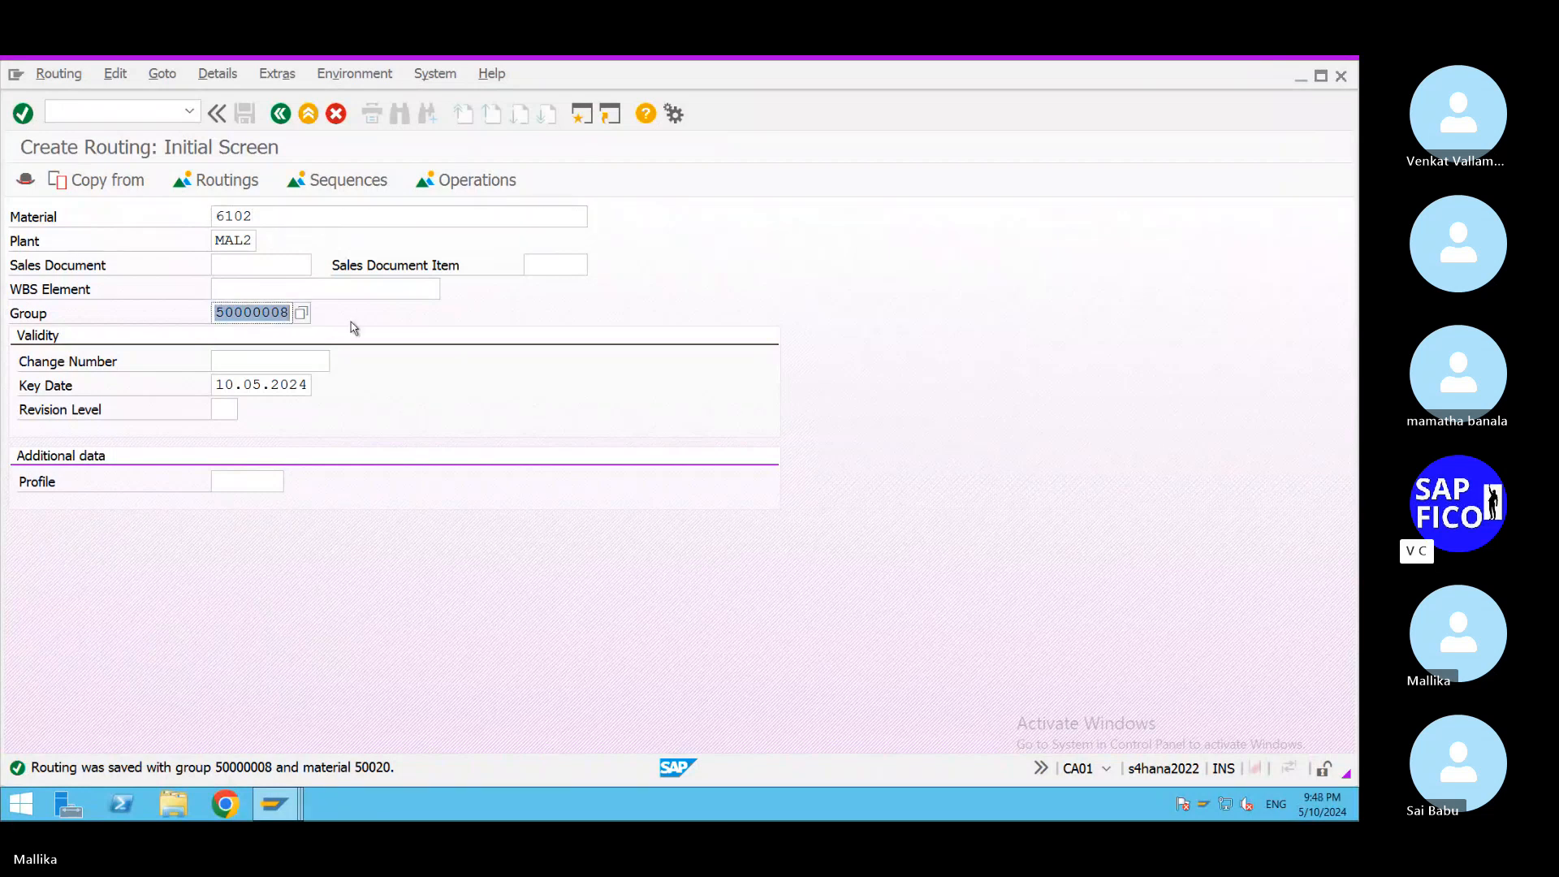
key(BackSpace)
drag(217, 383, 370, 399)
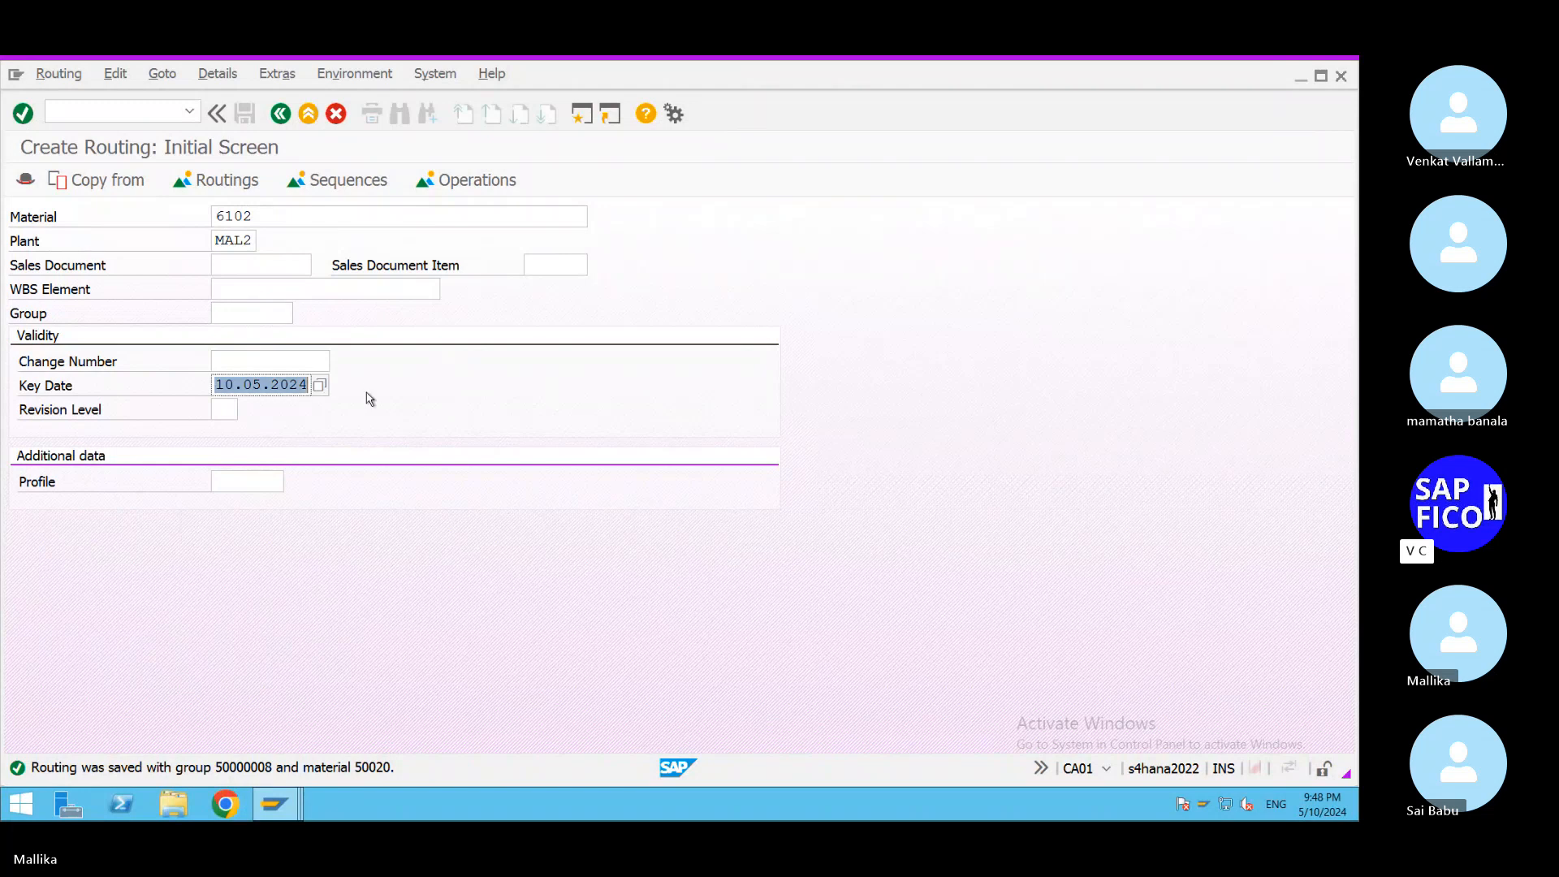
key(BackSpace)
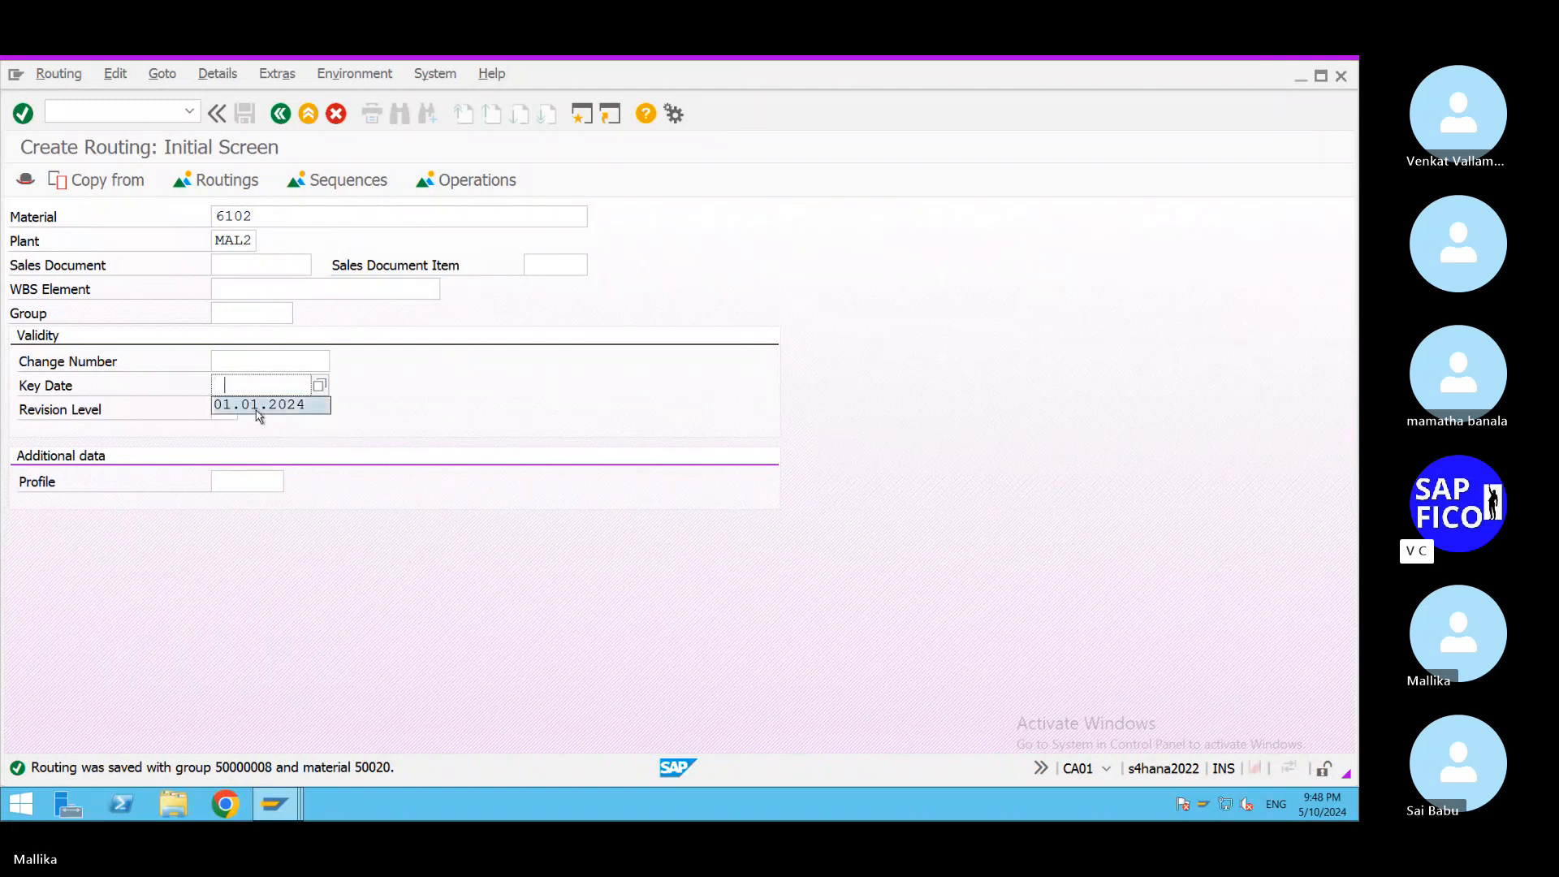
click(258, 413)
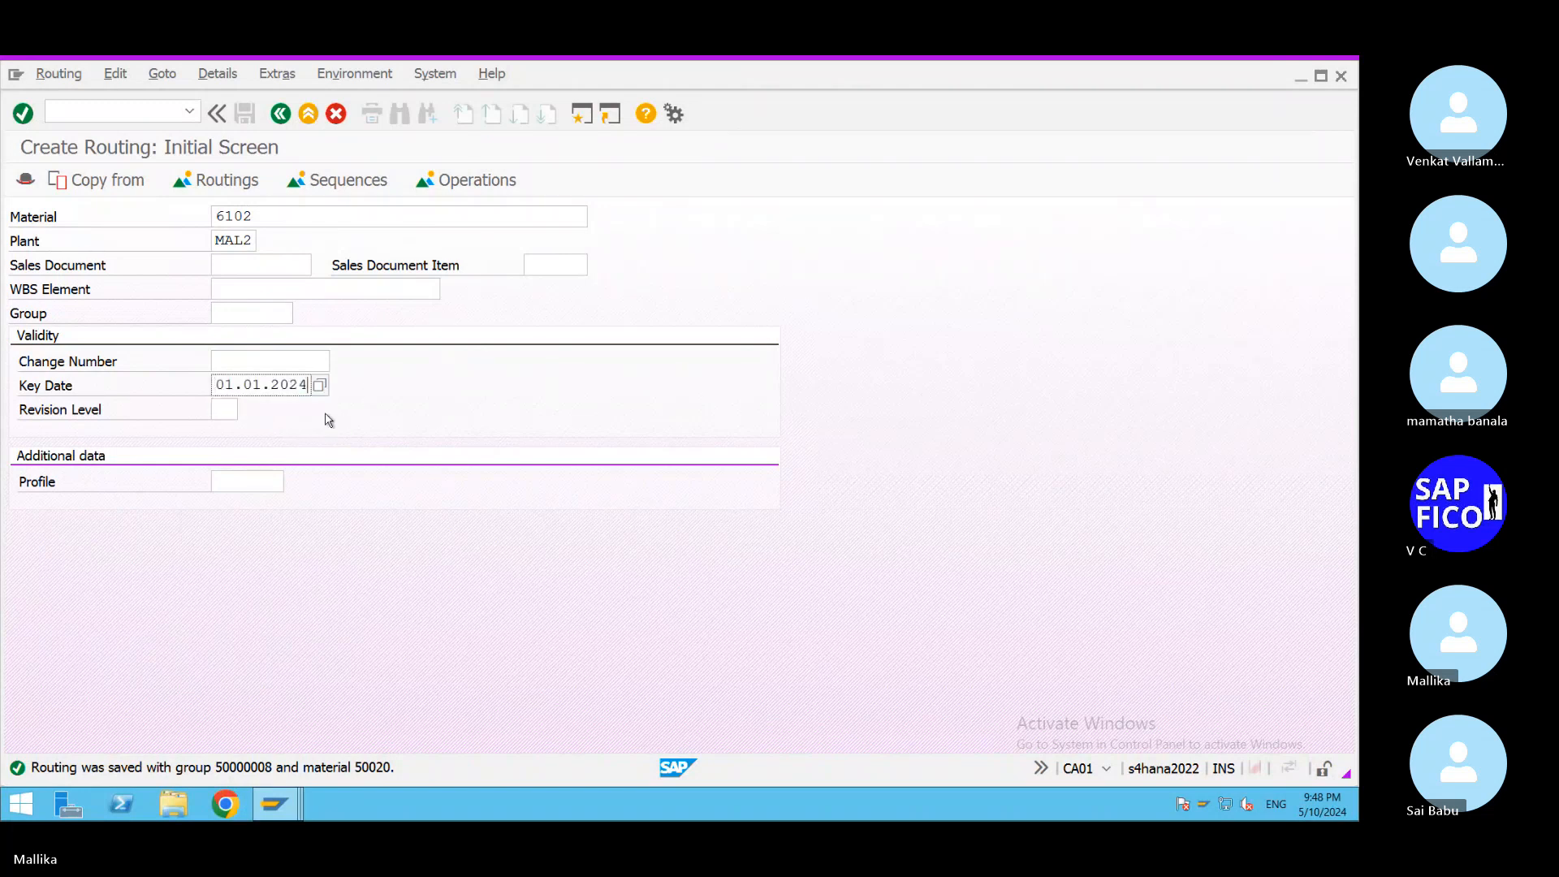
key(Return)
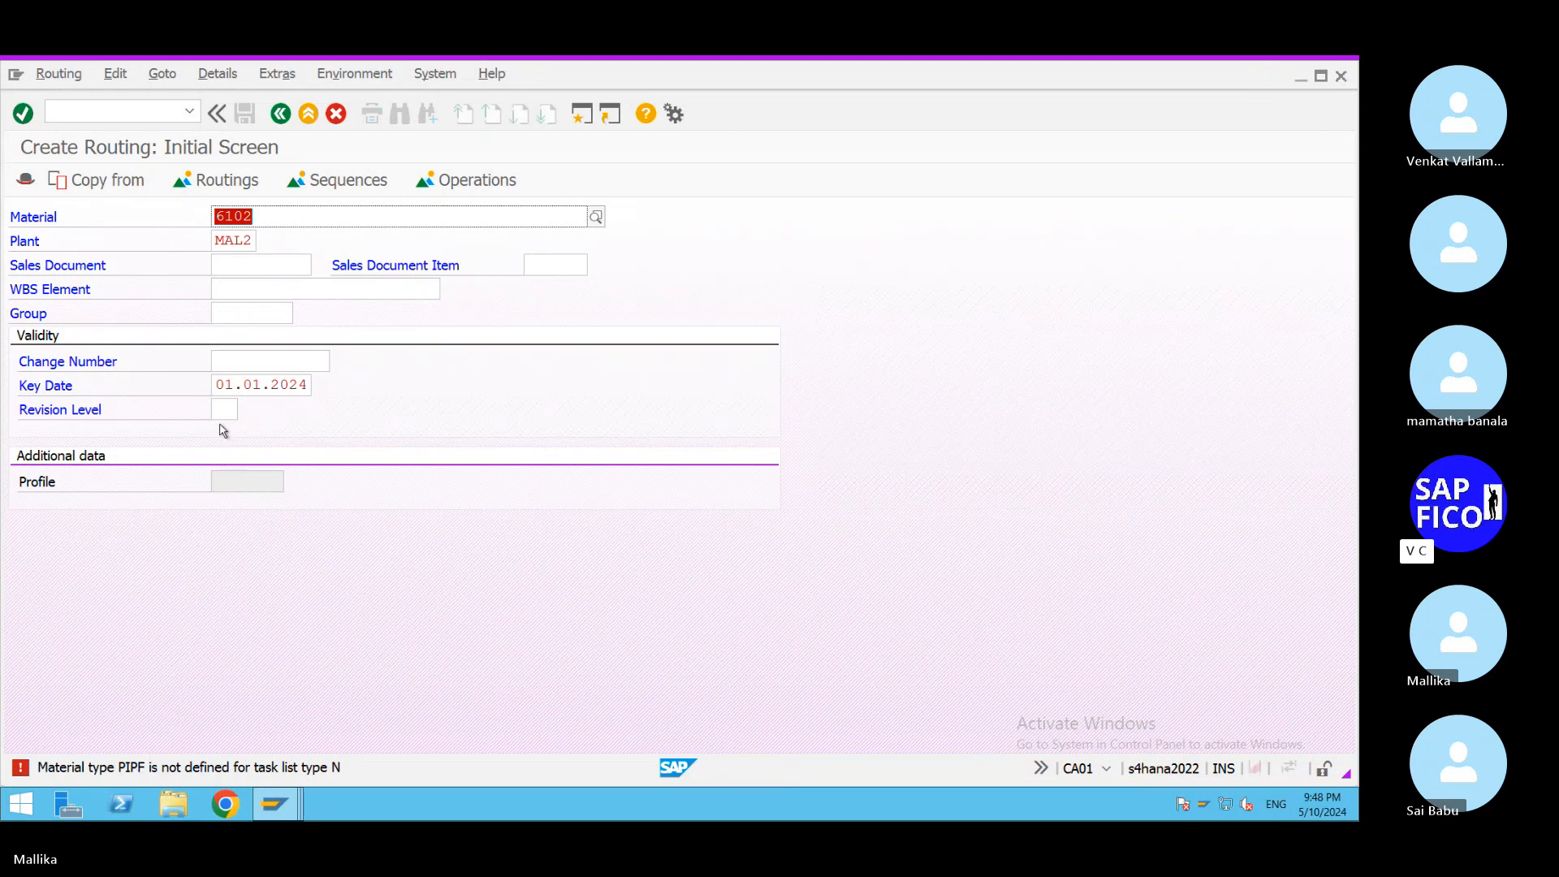
Set the routing's key date to 10.05.2024 and submit the initial screen again.
double_click(215, 385)
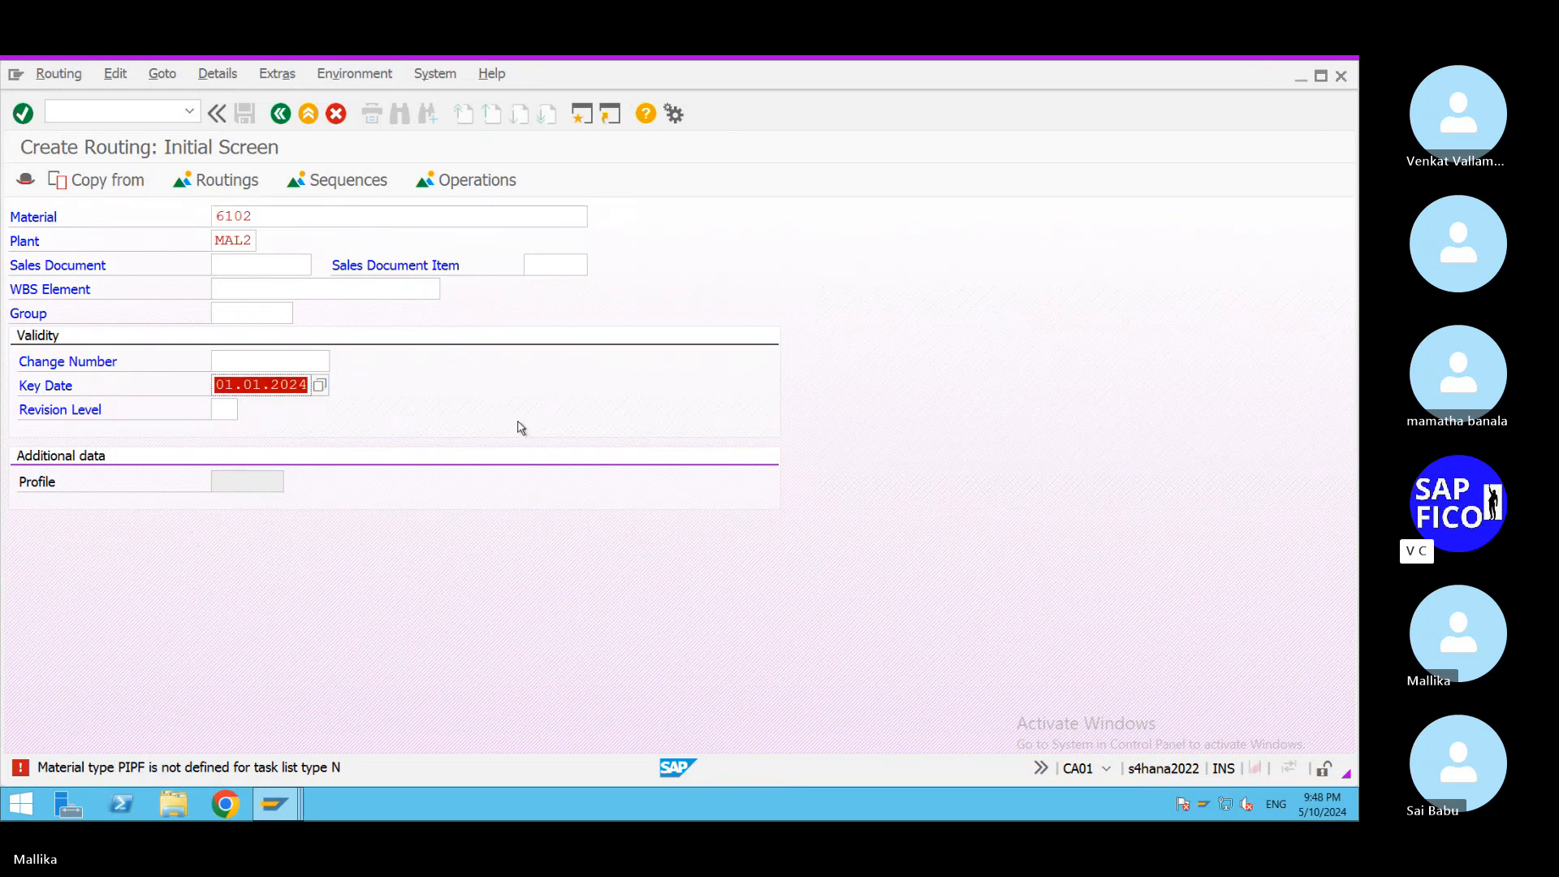
text(10.05.)
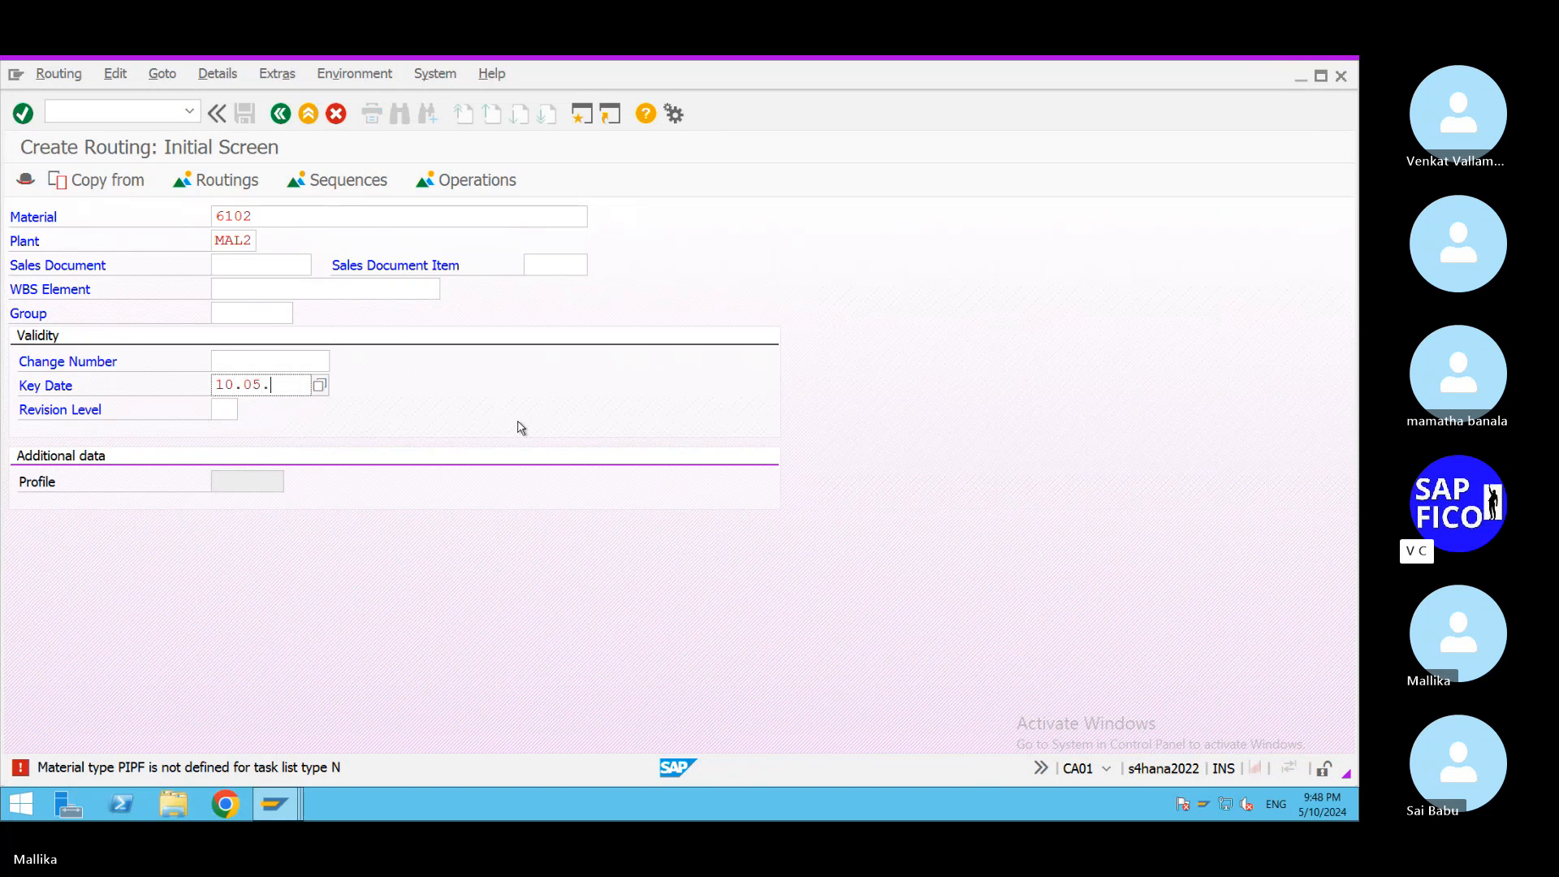
text(2024)
key(Return)
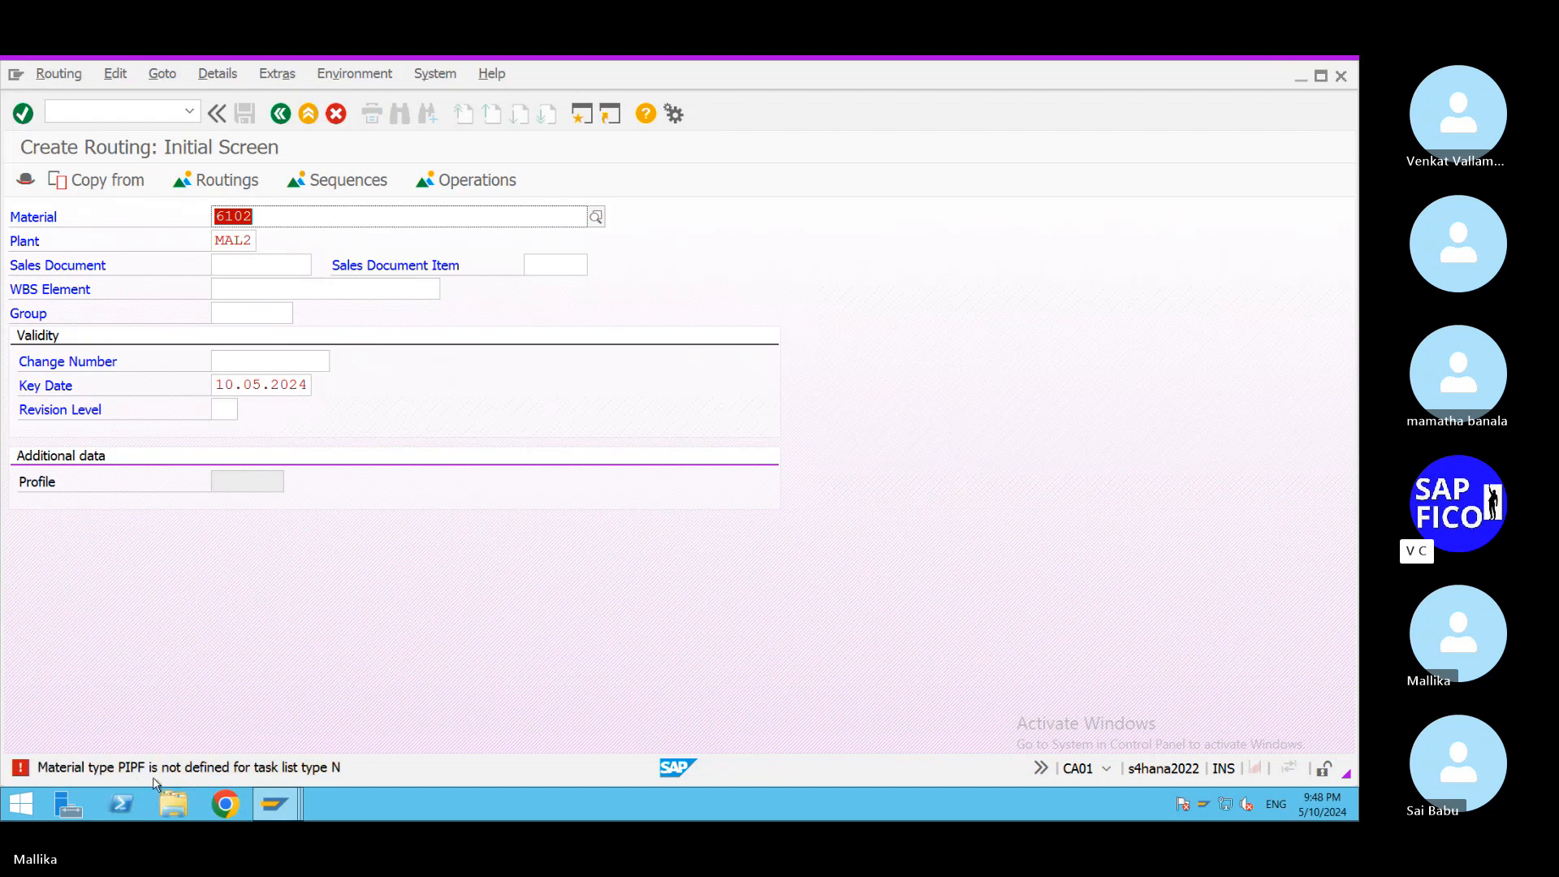
Check the open quantity/value updating and task list type assignment sessions, and return to the Create Routing session to read the material type.
mouse_move(297, 811)
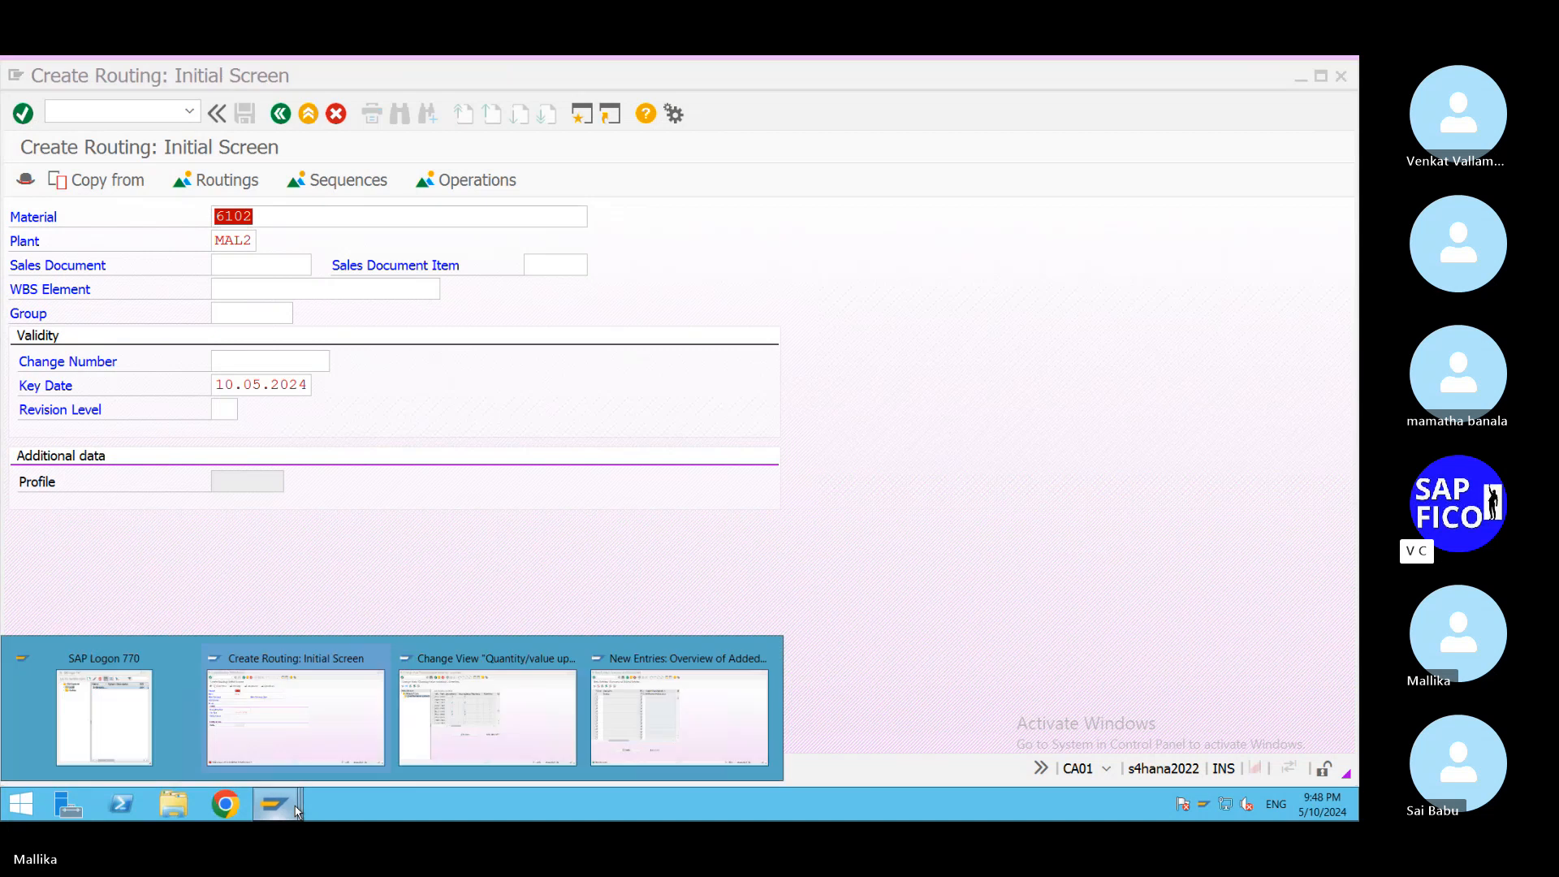
click(463, 743)
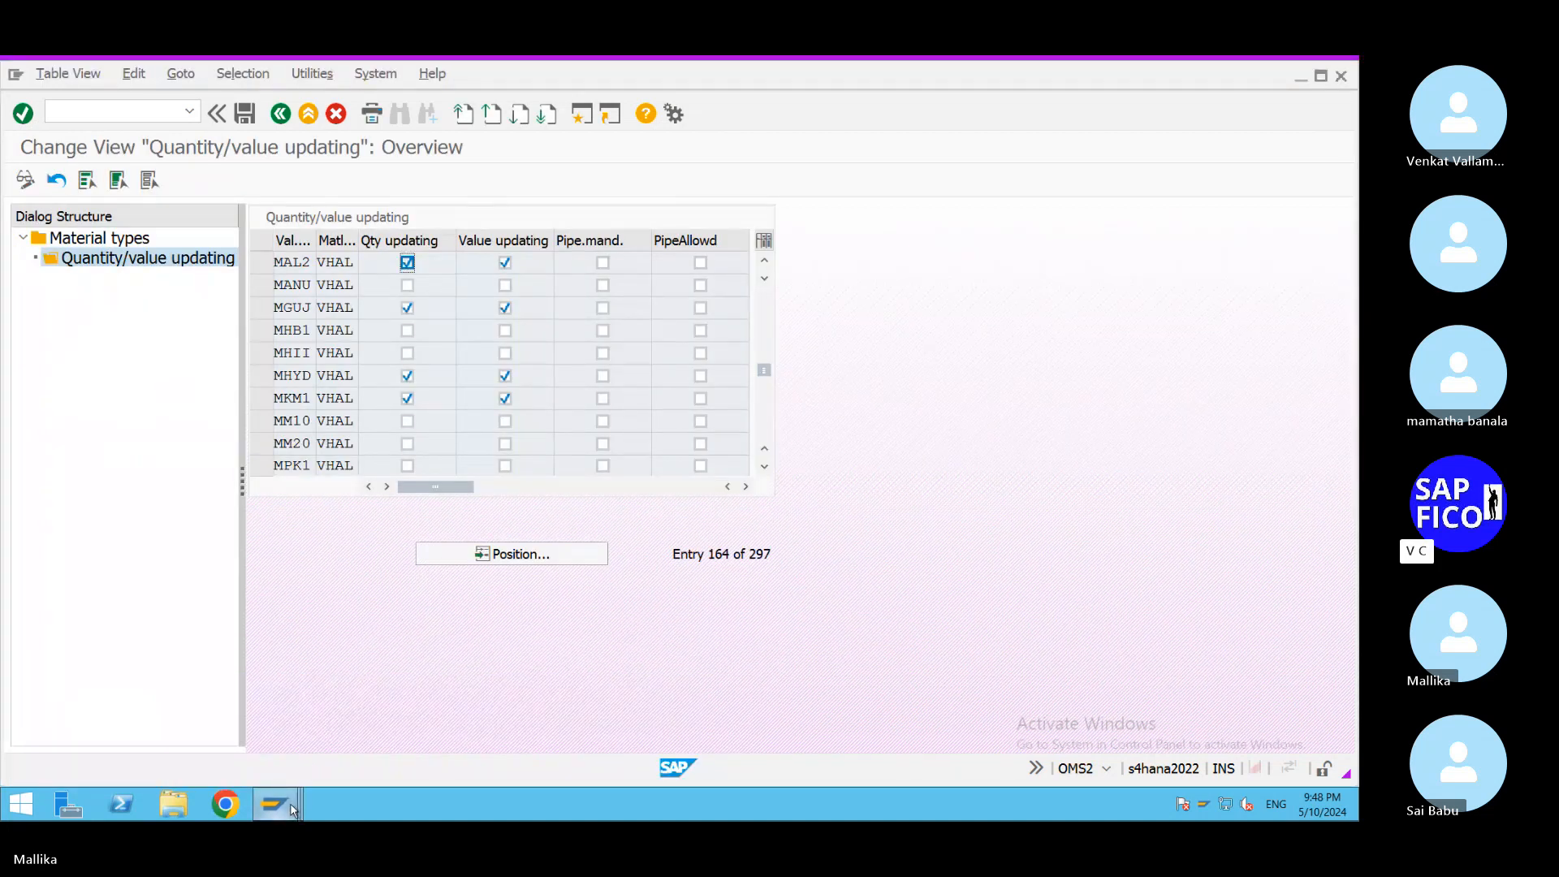
mouse_move(297, 806)
click(632, 725)
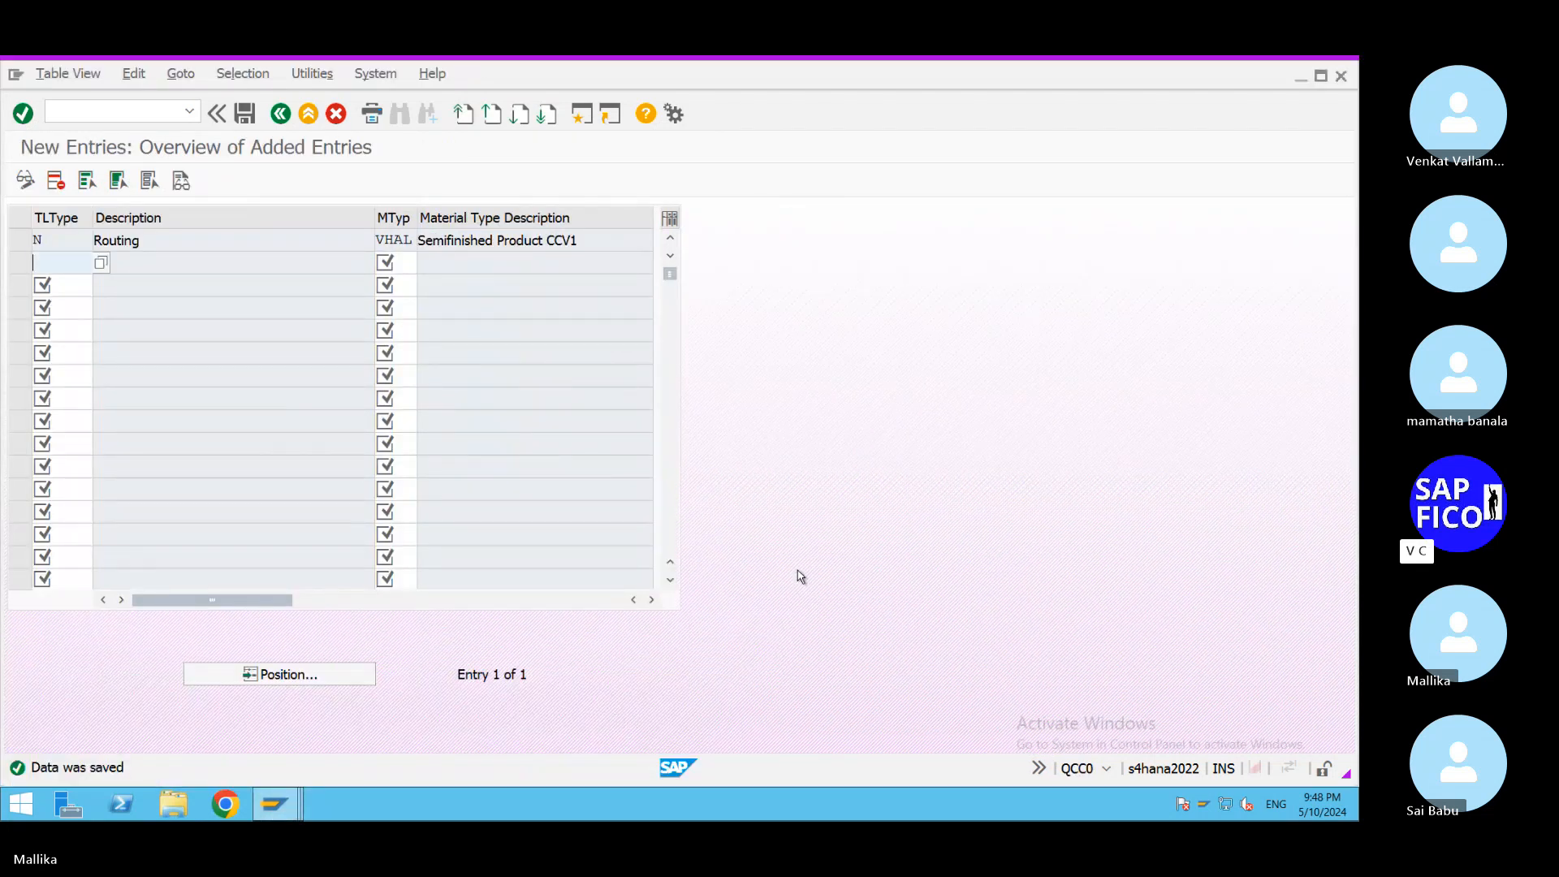
text(L)
click(296, 806)
click(295, 756)
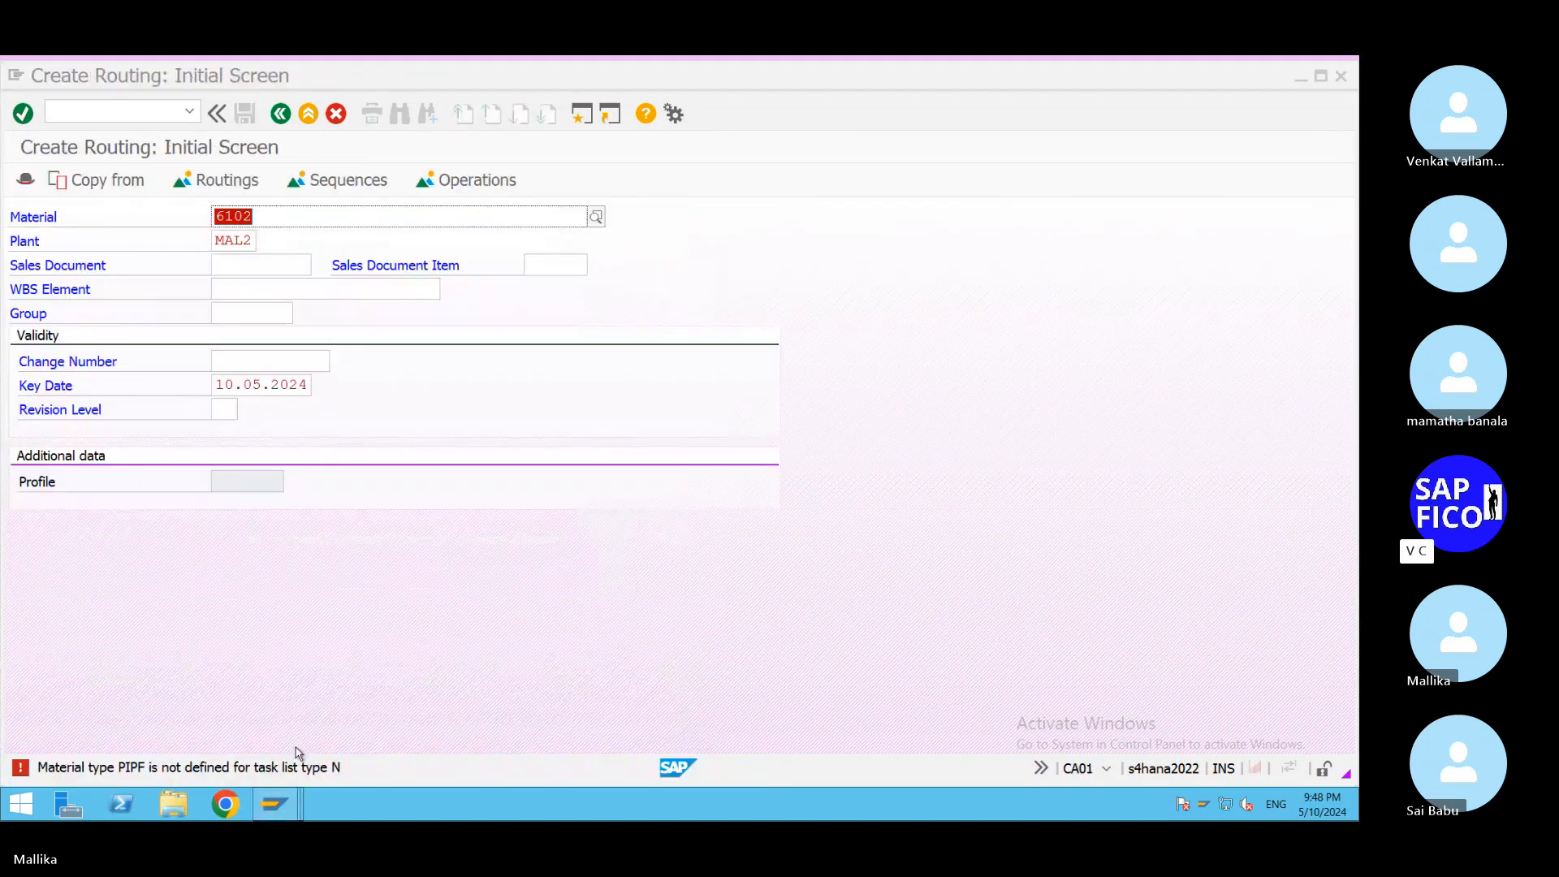
Add an entry assigning task list type N to material type PIPF in the QCC0 New Entries table.
mouse_move(296, 815)
click(609, 731)
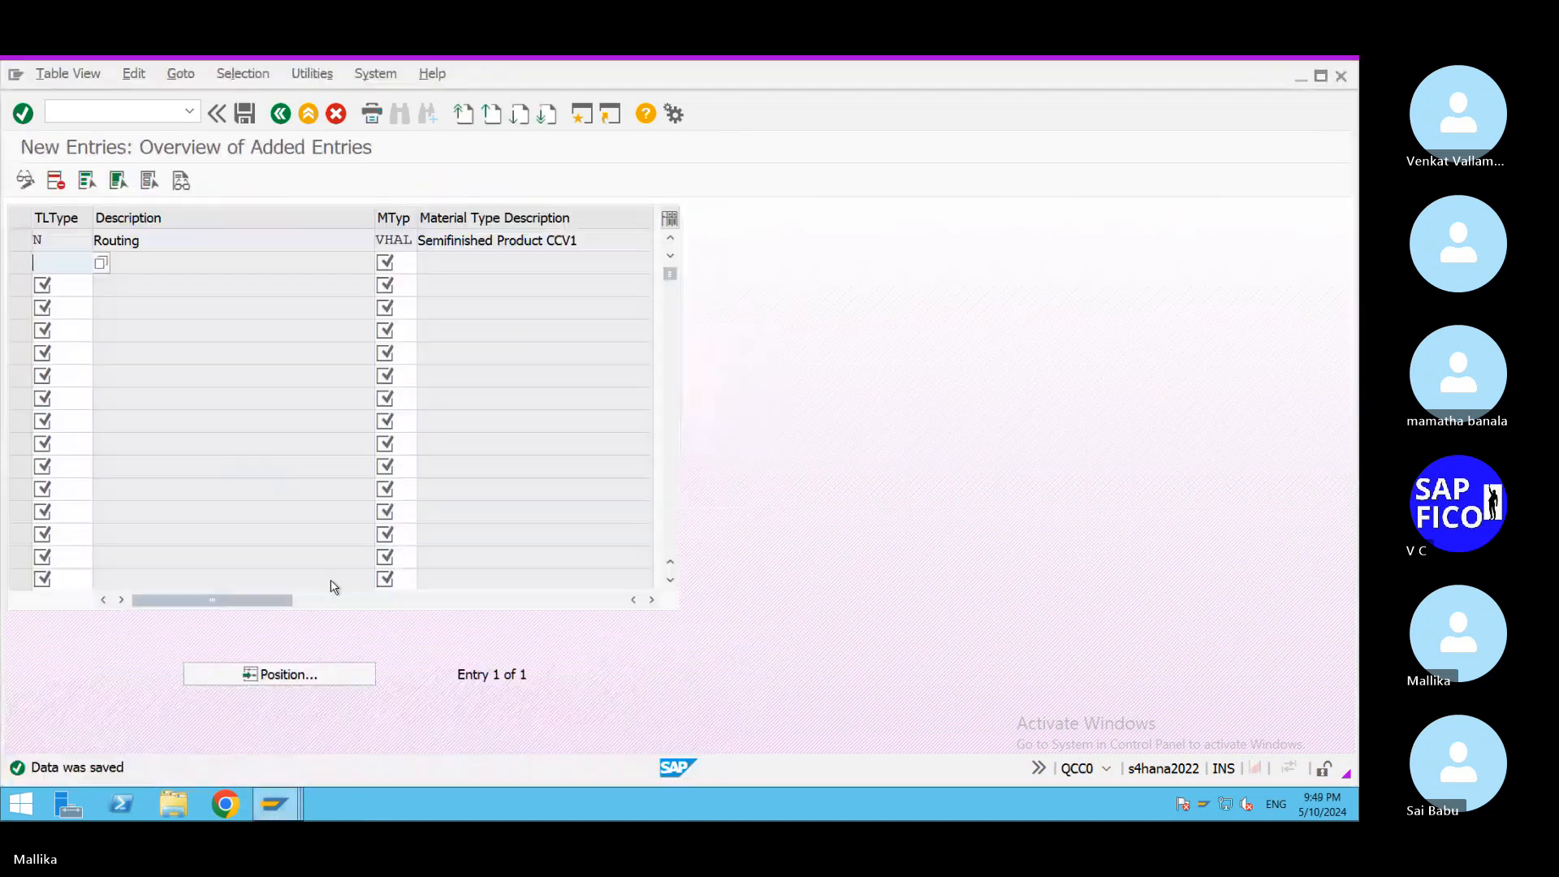
text(N)
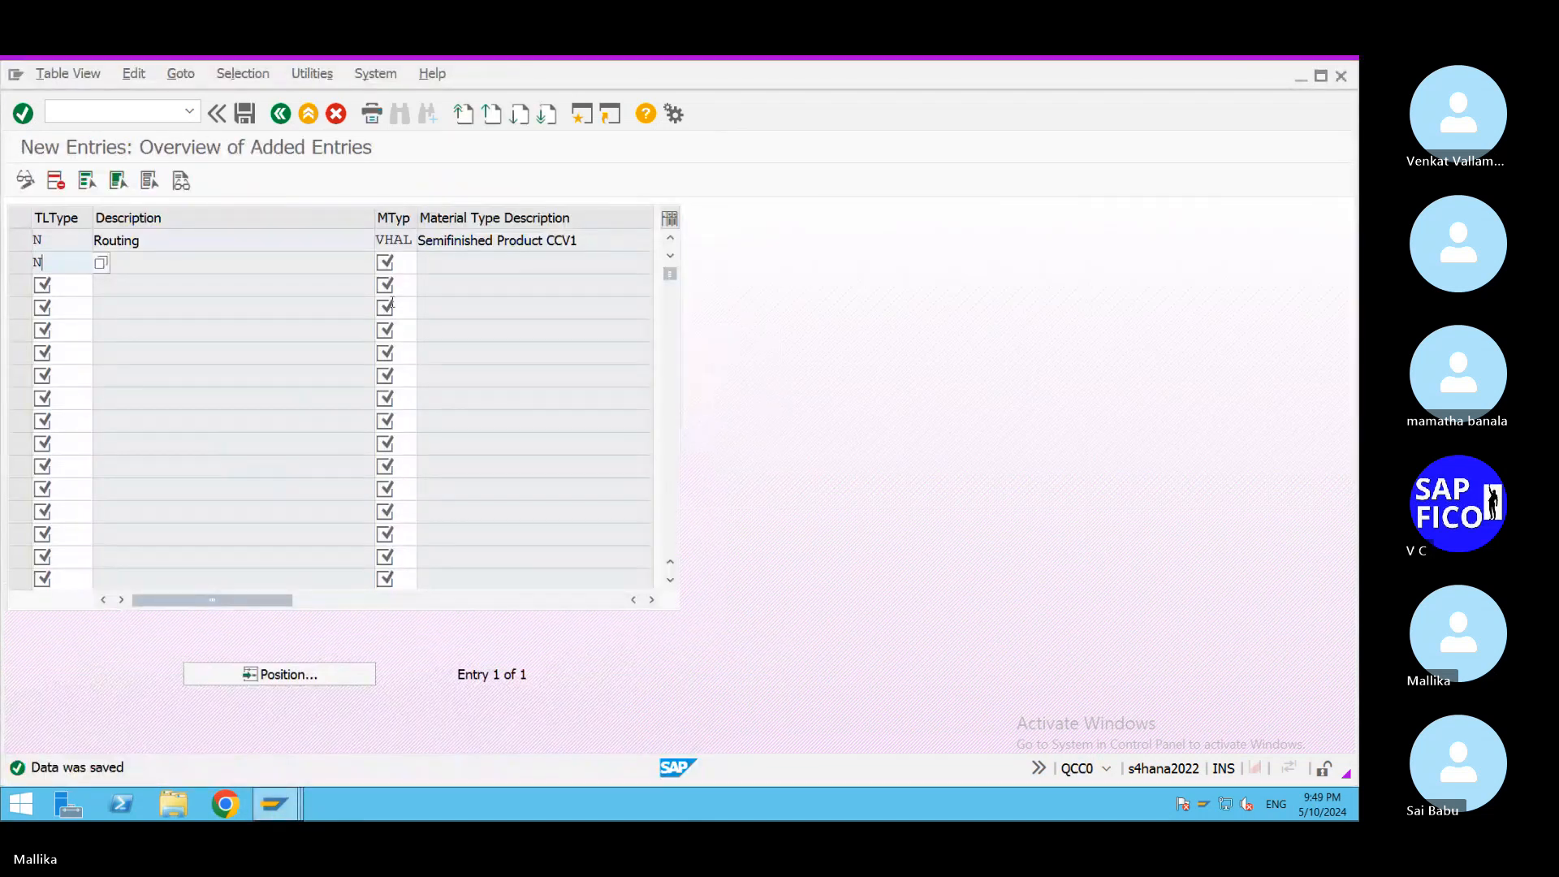
click(403, 264)
text(PIPE)
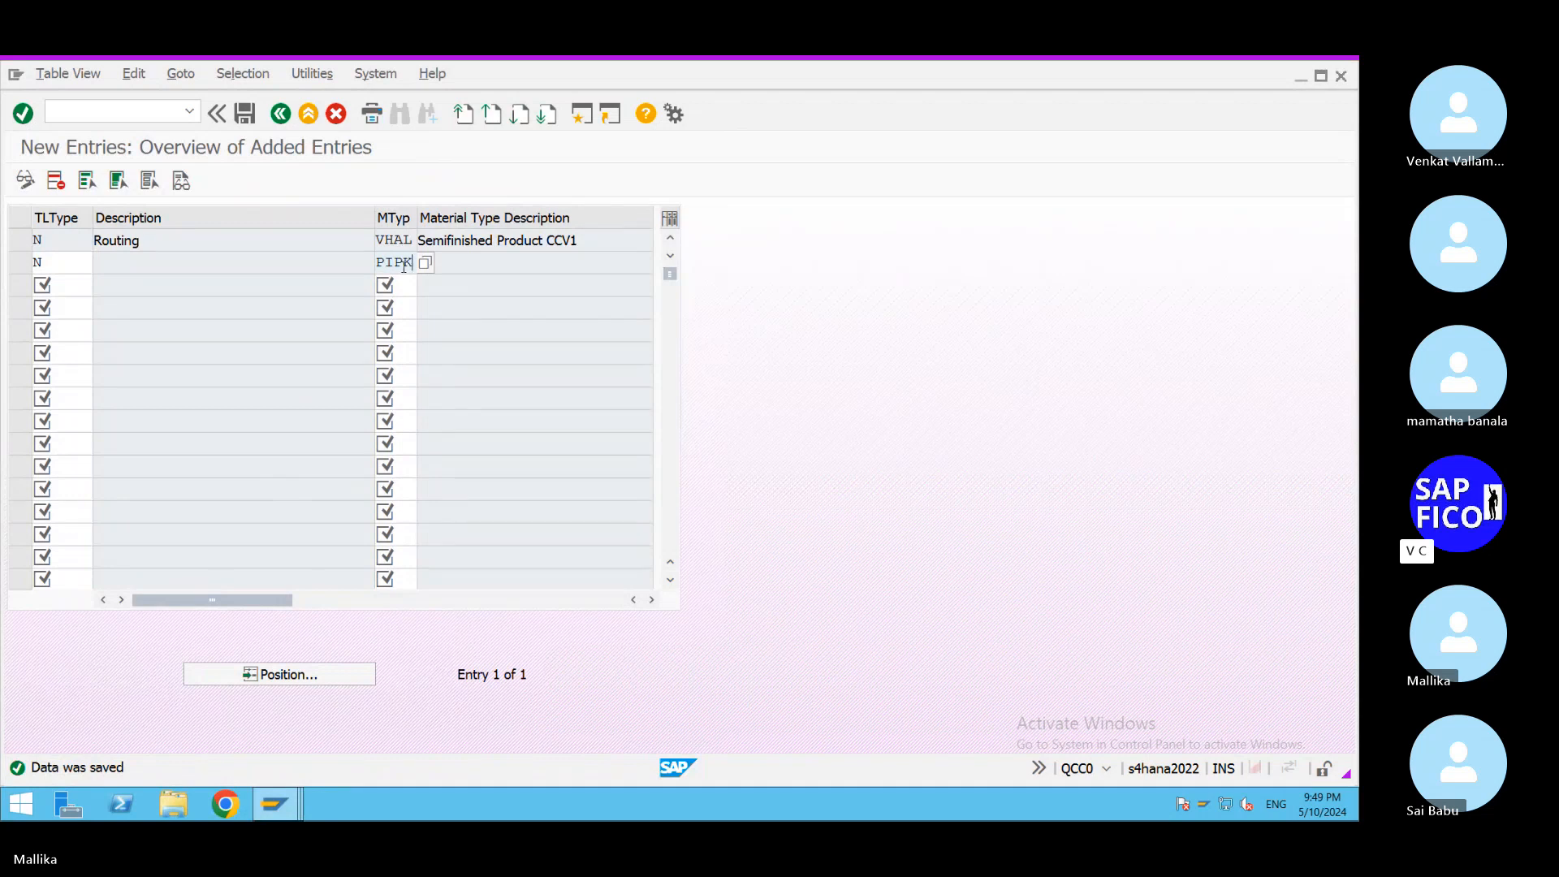
key(BackSpace)
text(L)
Compare the new entry's material type with the Create Routing error message, and confirm and save the entry in the QCC0 session.
click(275, 804)
click(301, 747)
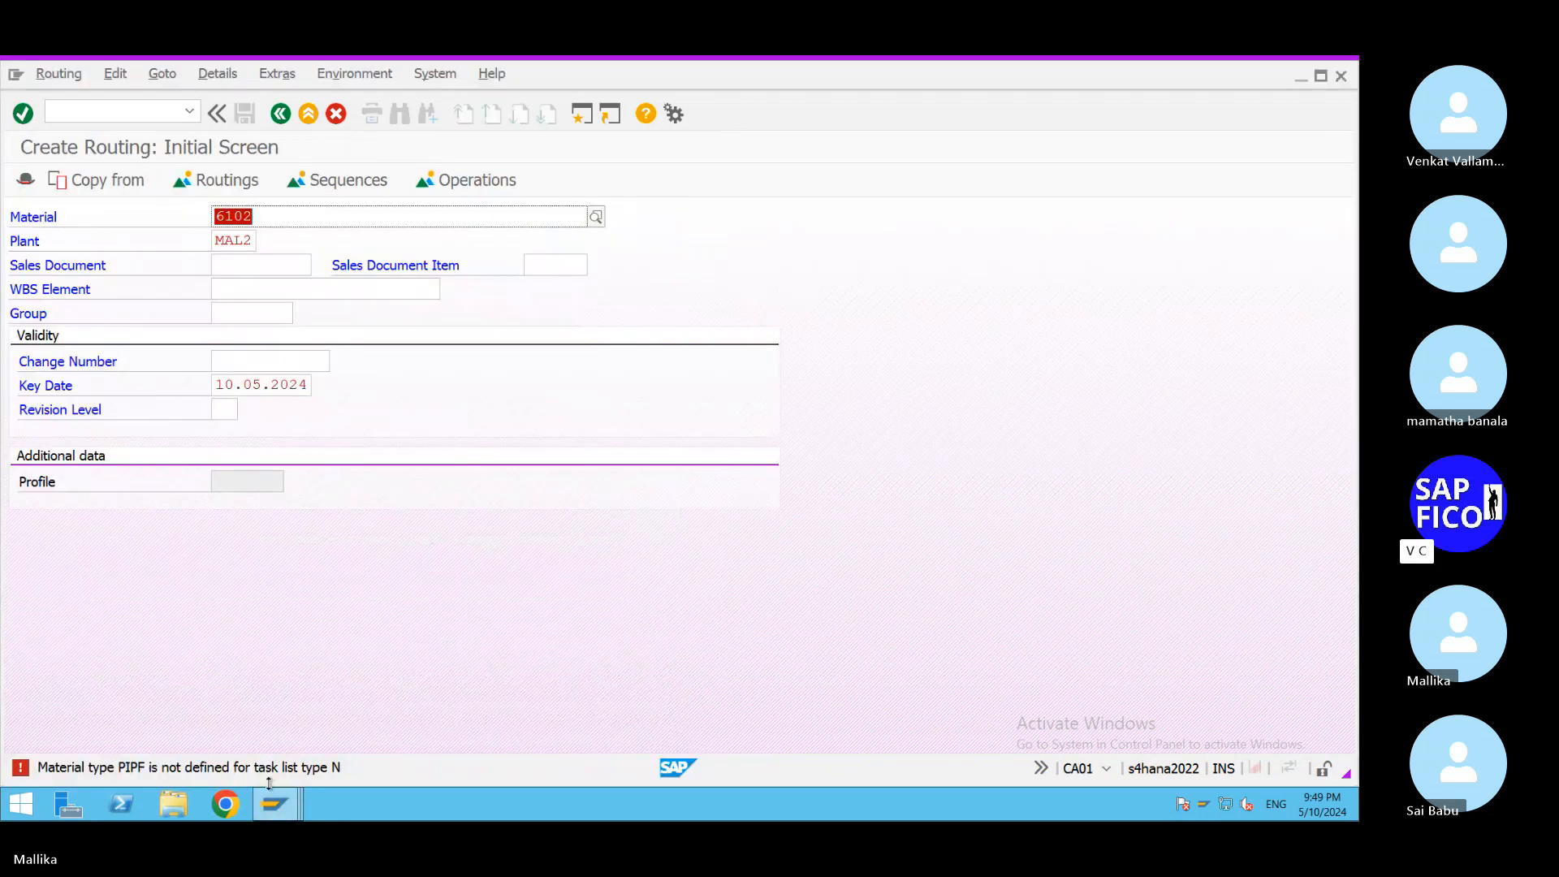
click(275, 804)
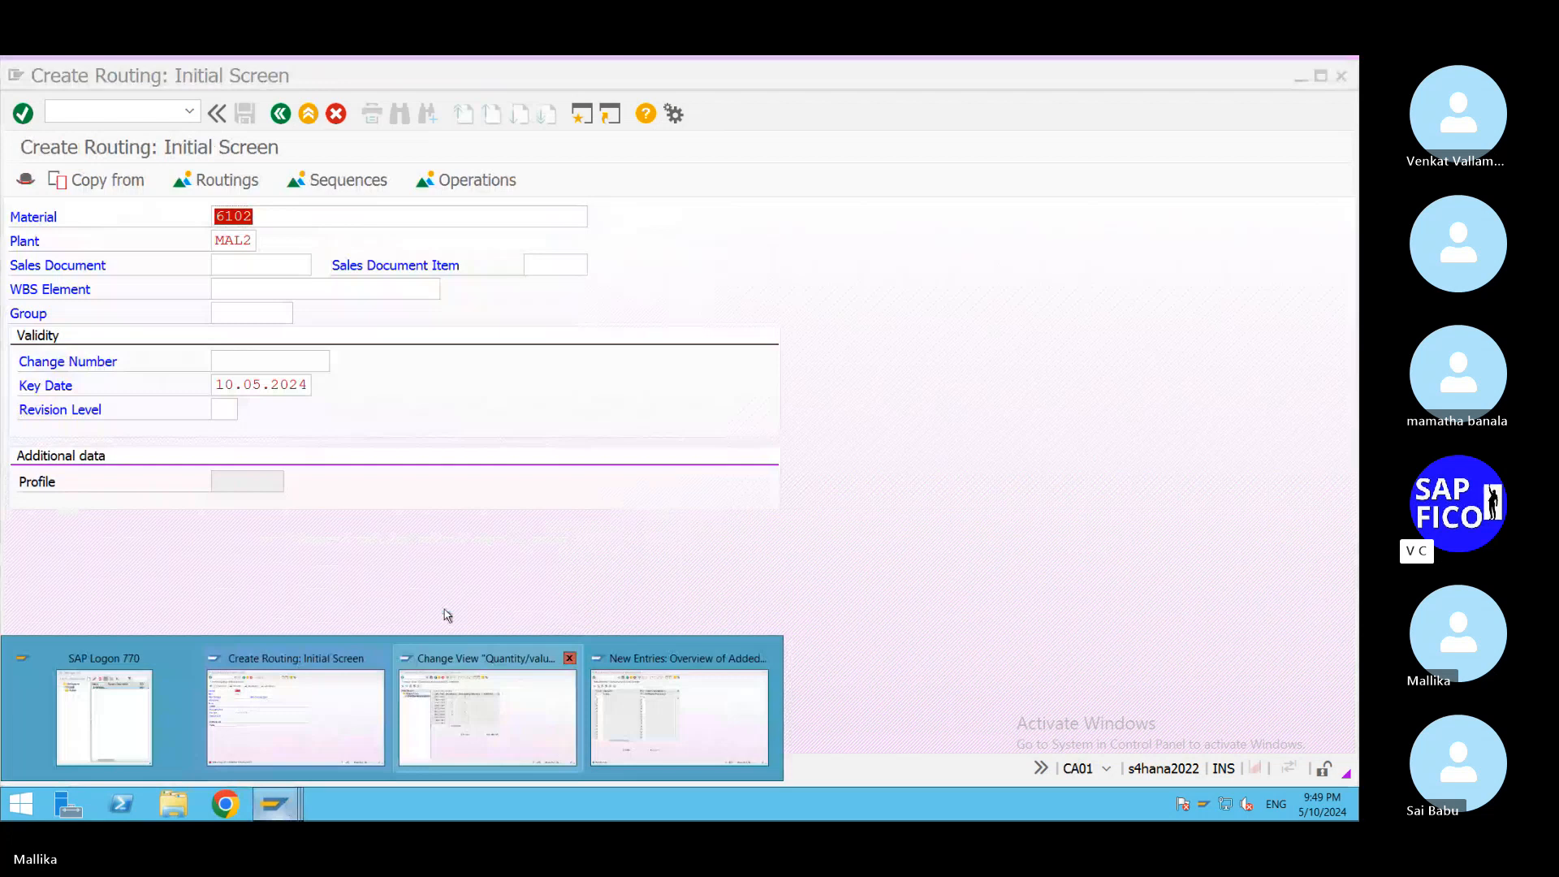
click(607, 731)
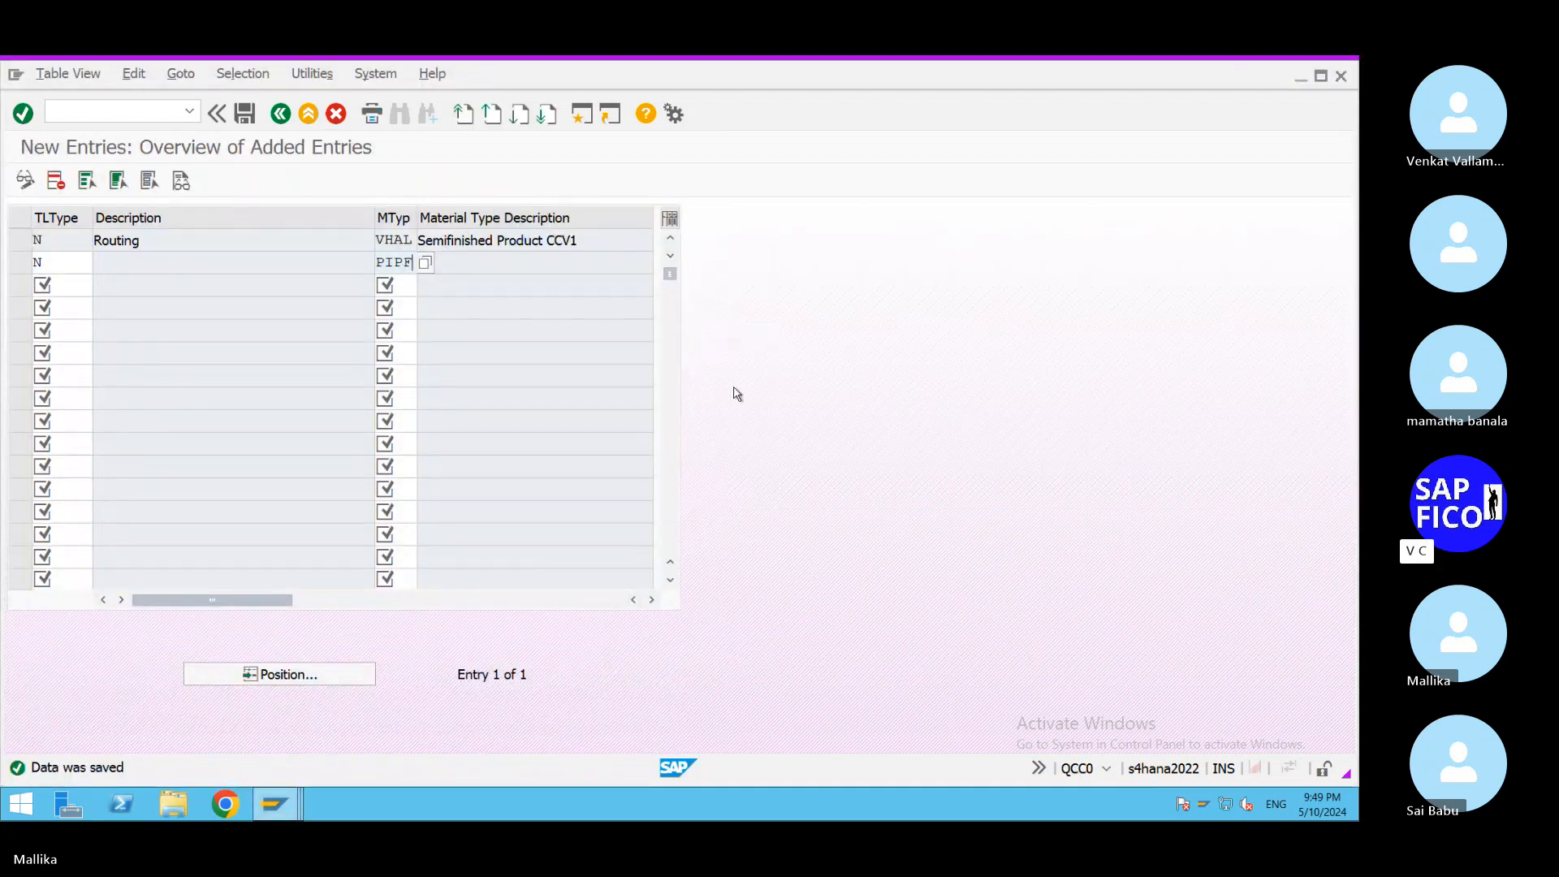
key(Return)
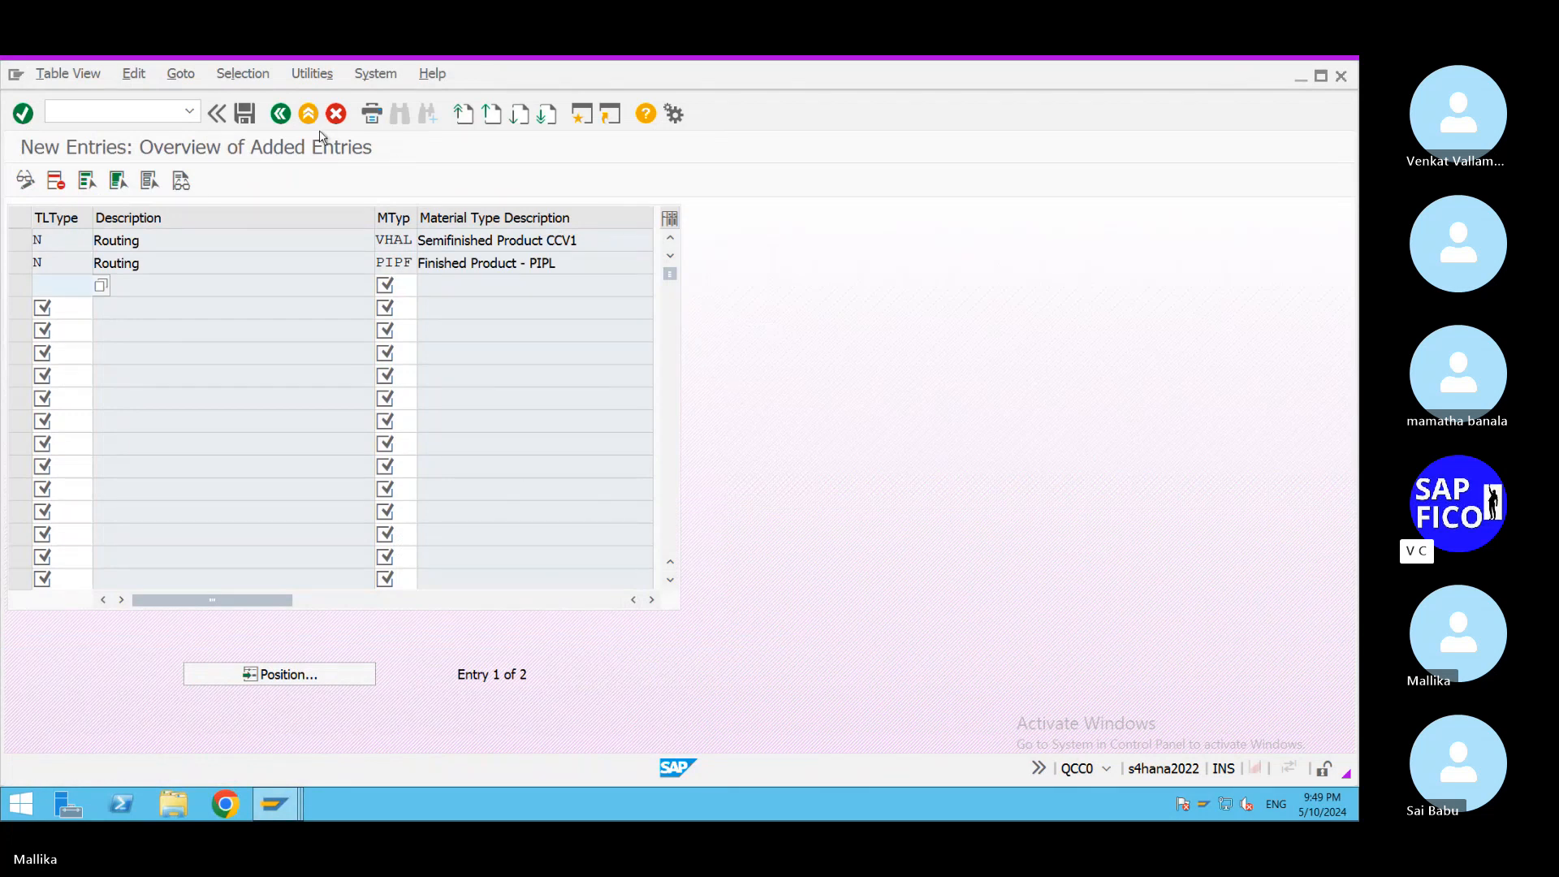
click(247, 117)
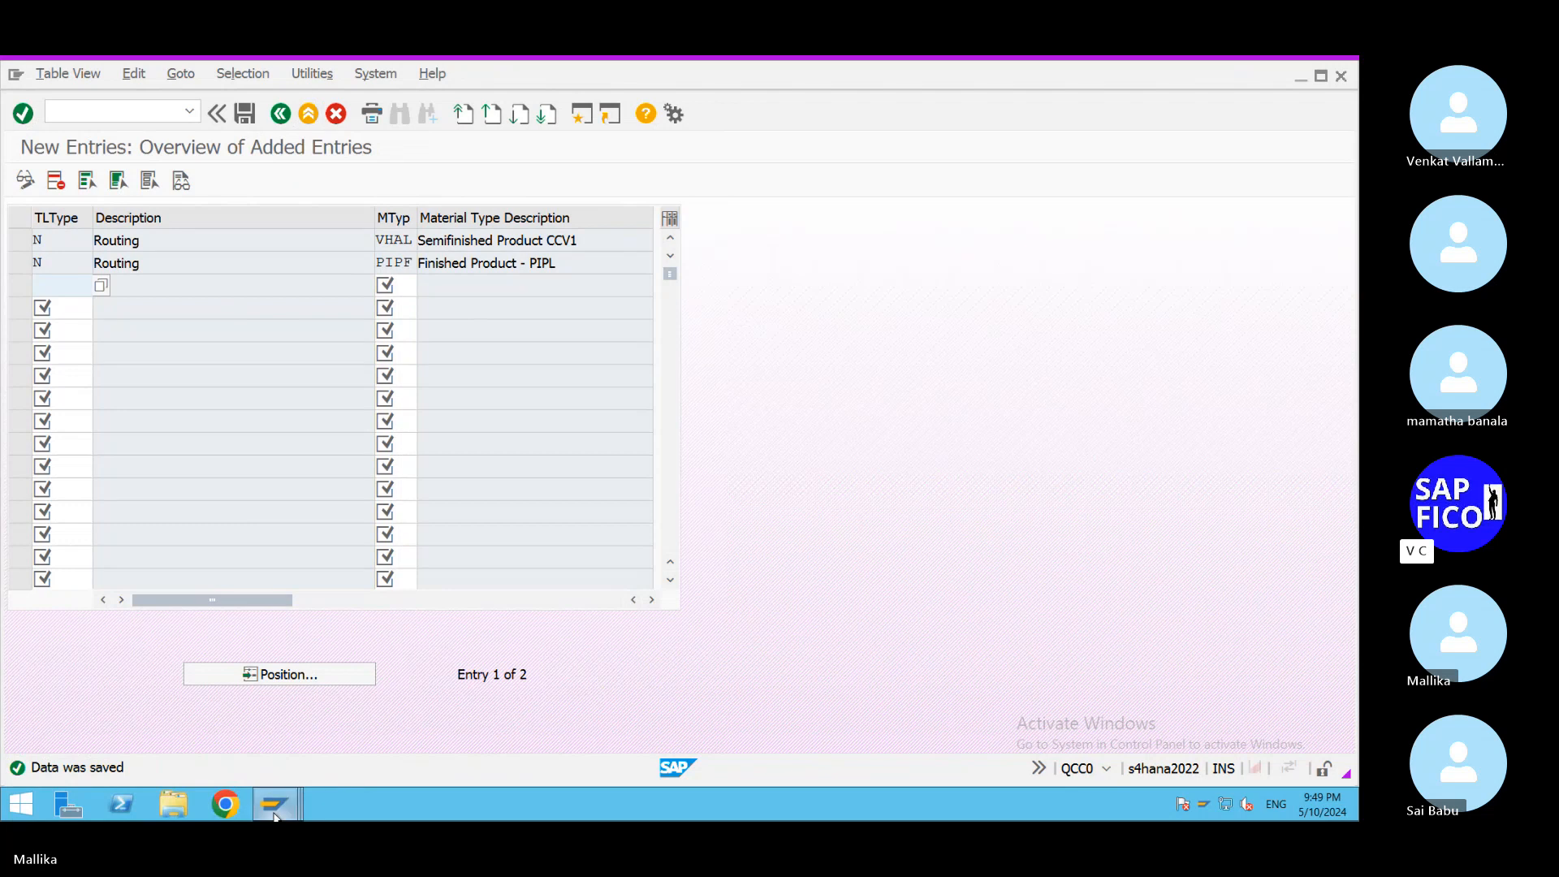
Return to the Create Routing session and open the header details for material 6102 in plant MAL2.
mouse_move(275, 804)
click(267, 734)
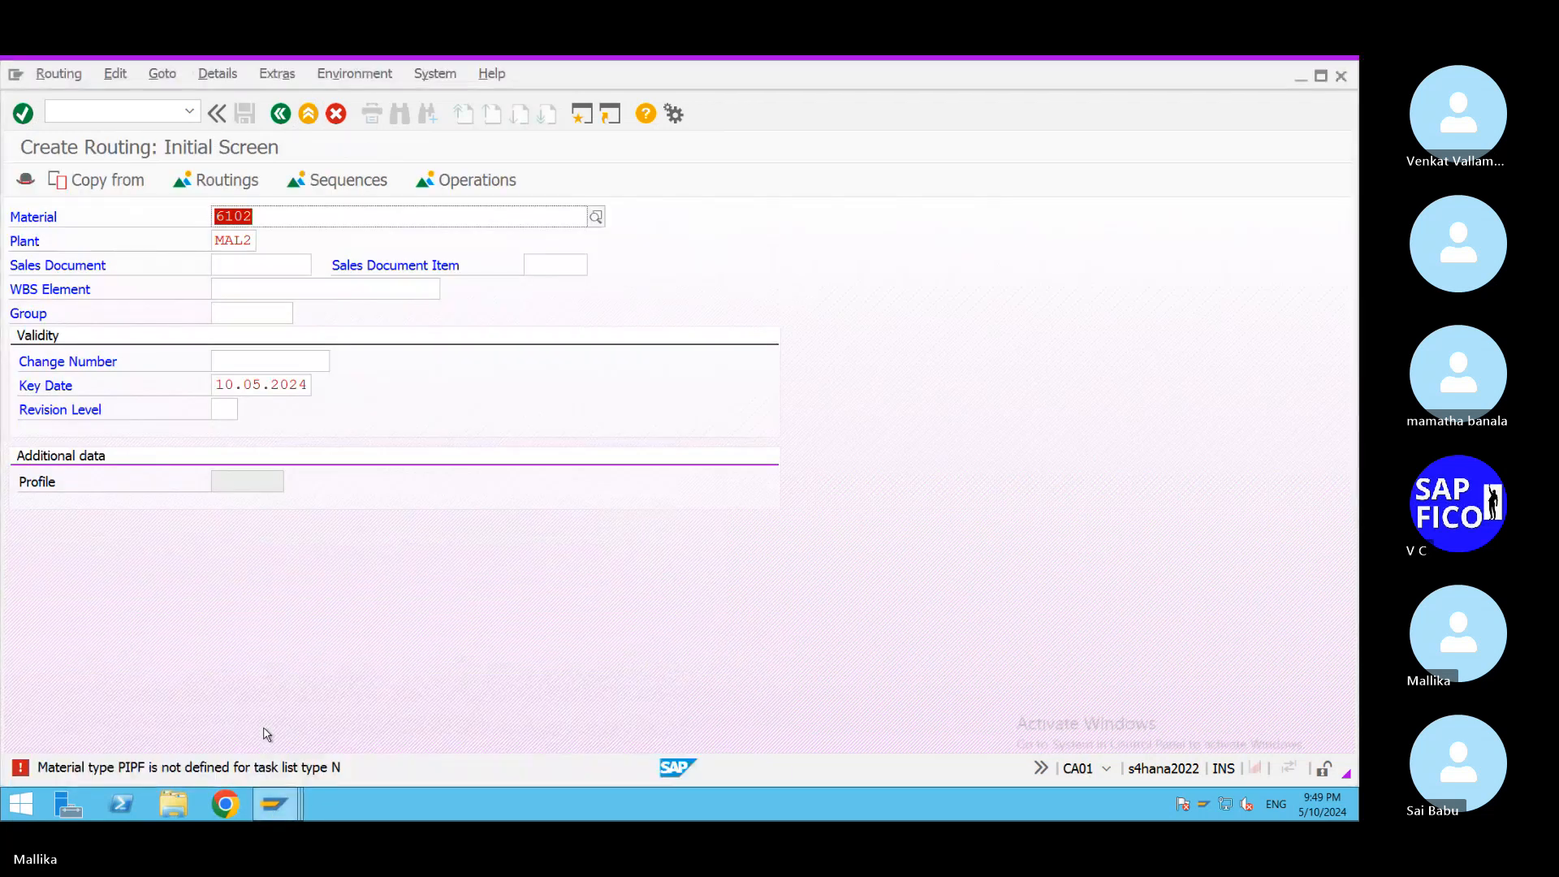
key(Return)
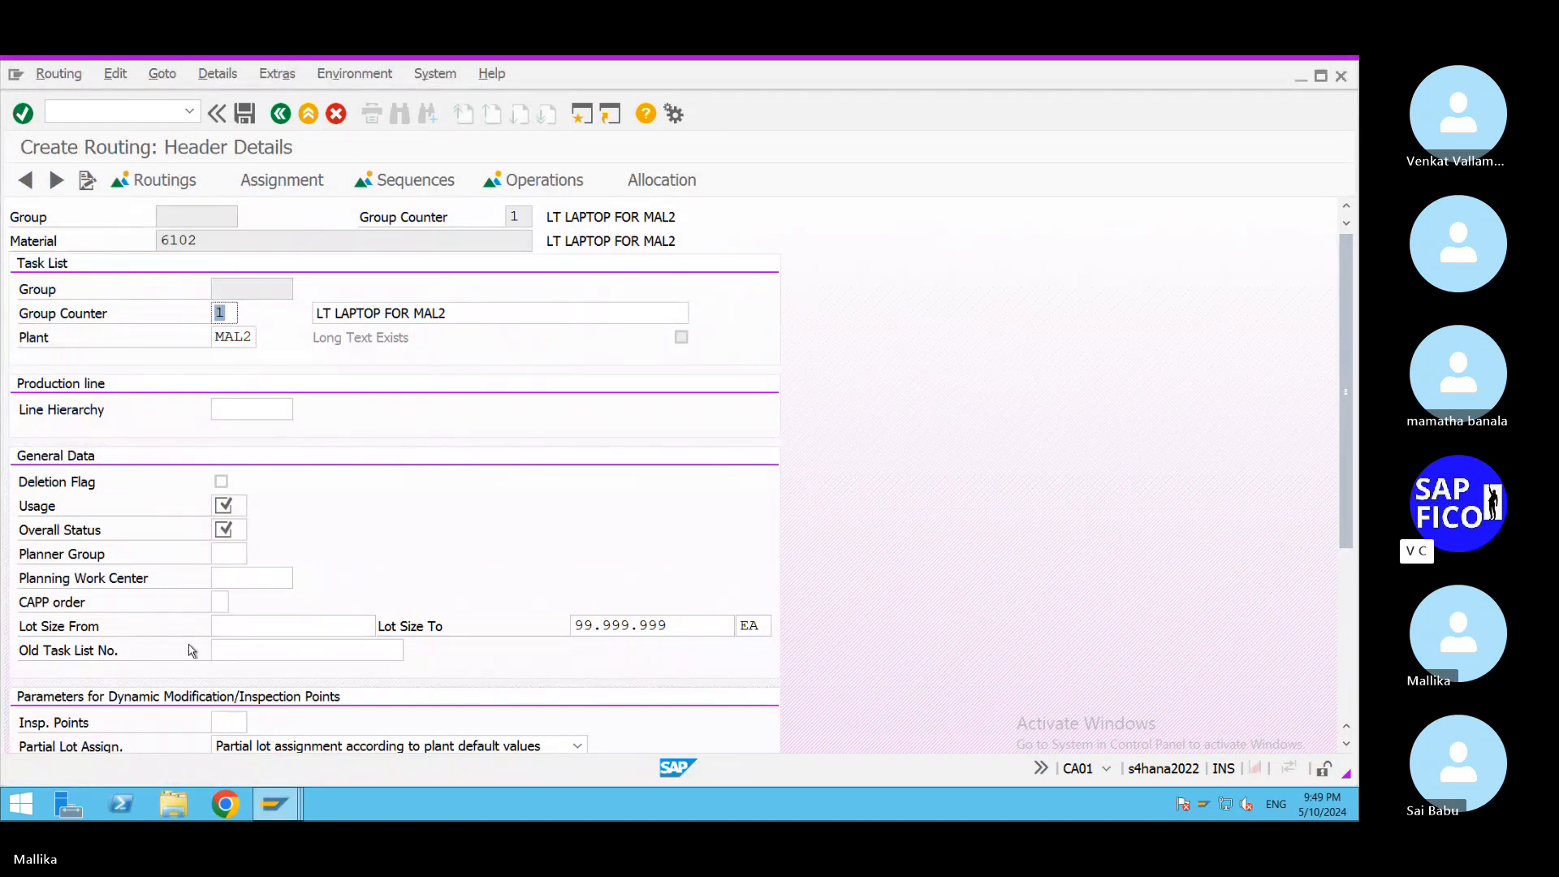
Set the routing header's usage to 1, overall status to 4 and planning work center to LT02.
click(236, 503)
text(1)
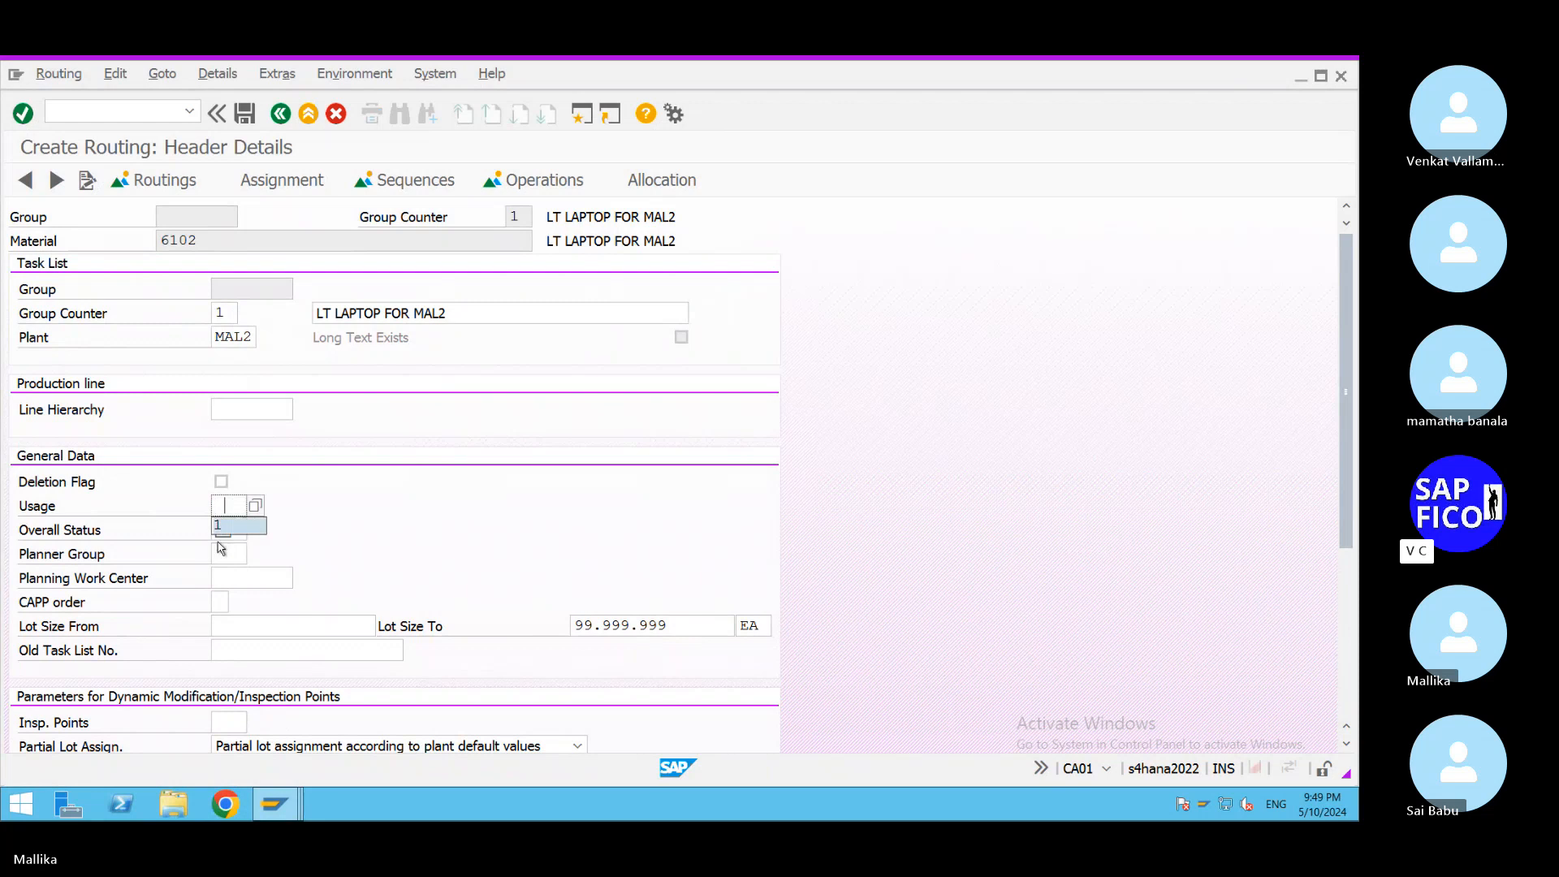
key(Tab)
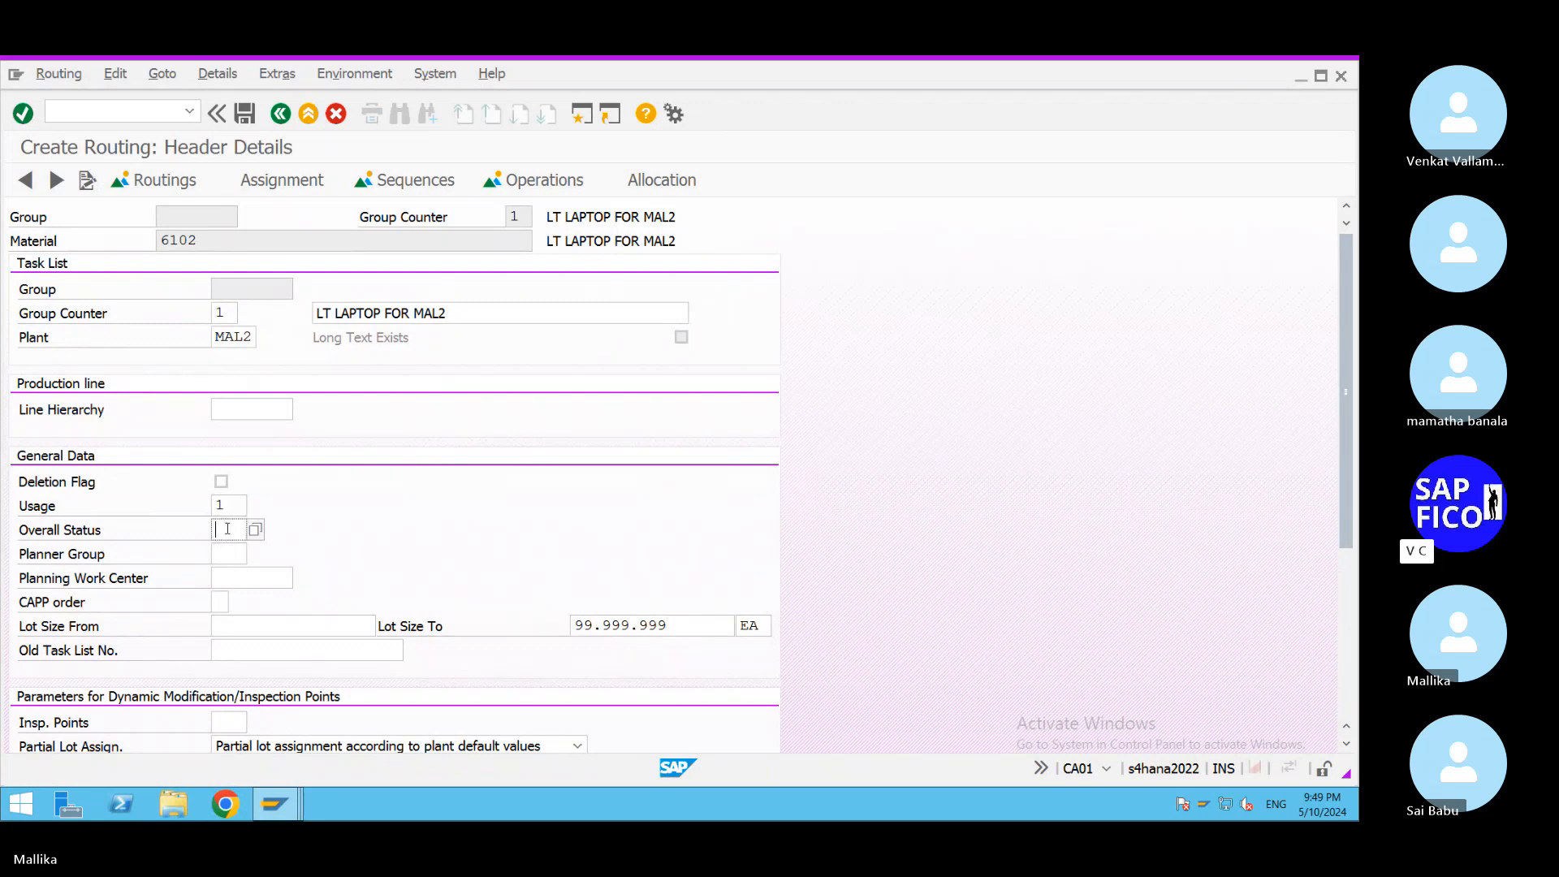
text(4)
click(220, 576)
text(L)
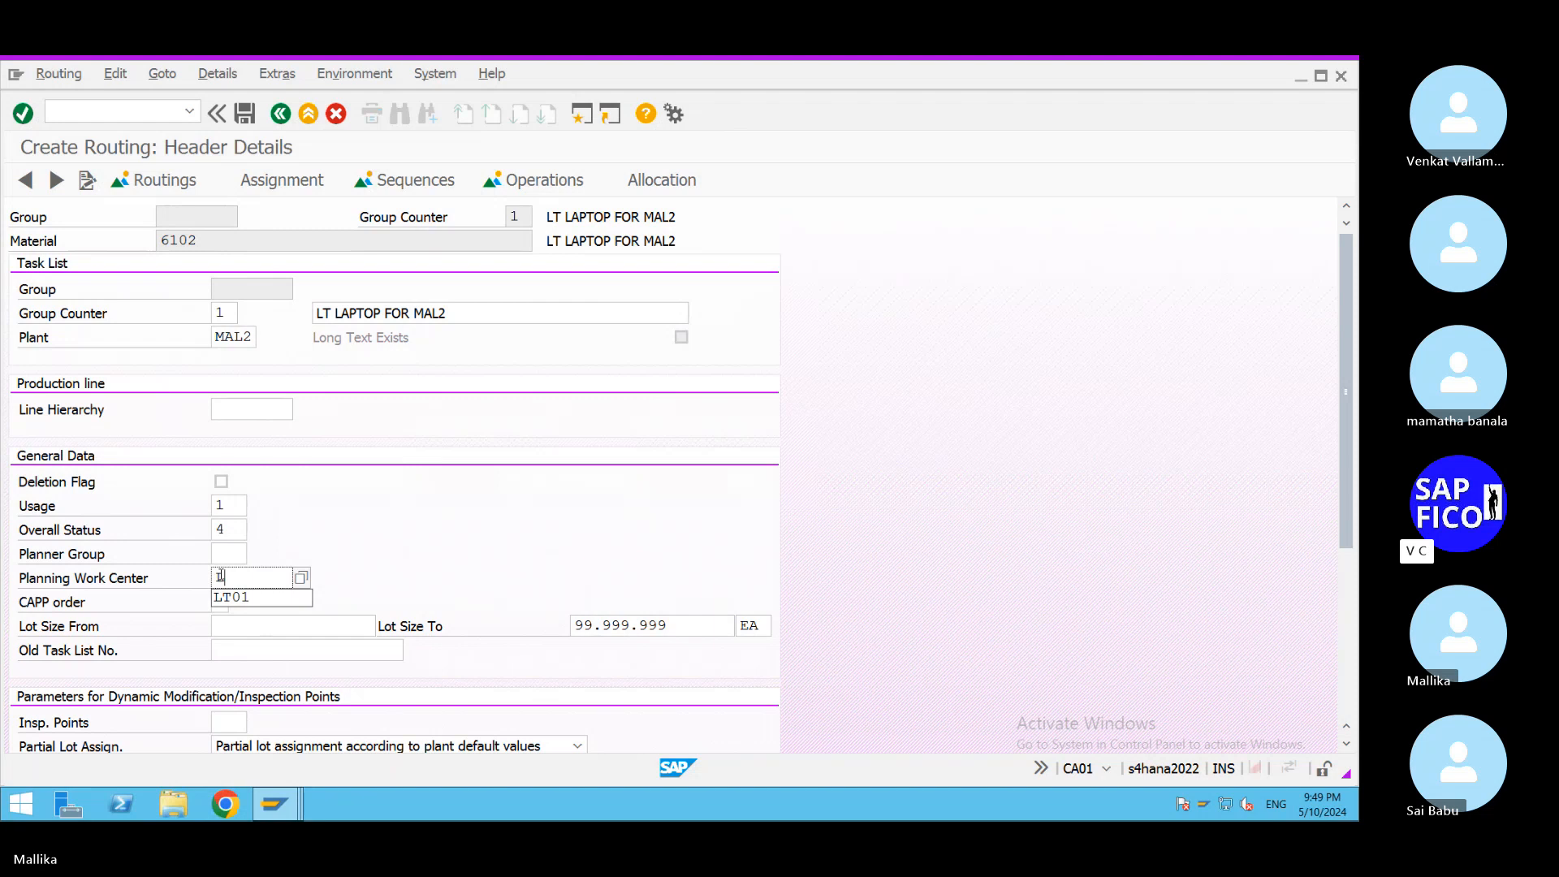
text(T02)
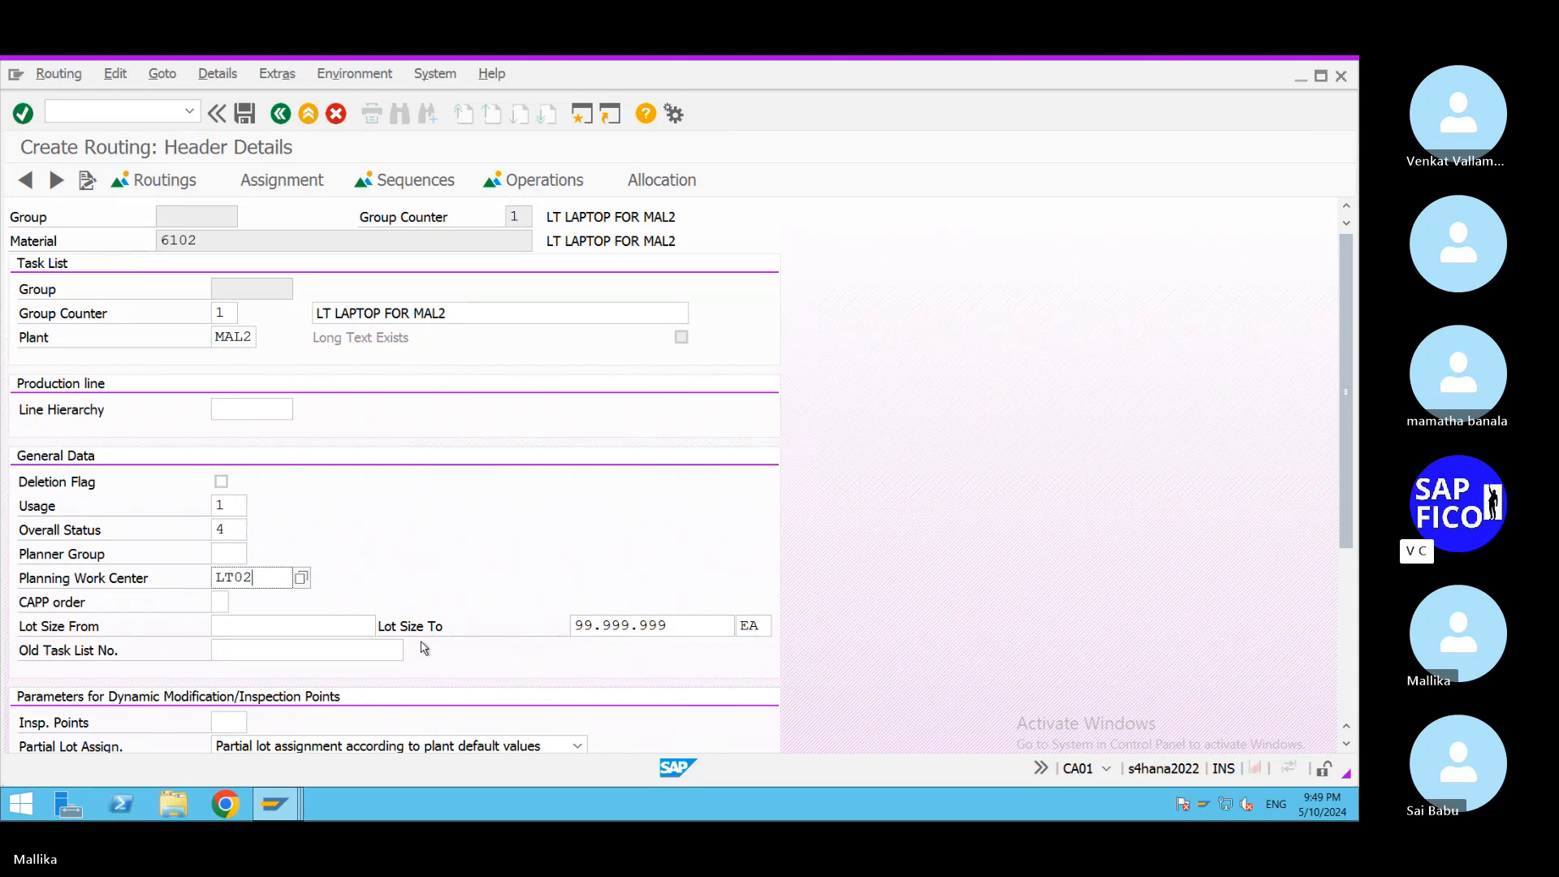
Set the routing header's lot size from to 1 and open the operation overview for material 6102.
click(267, 628)
text(1)
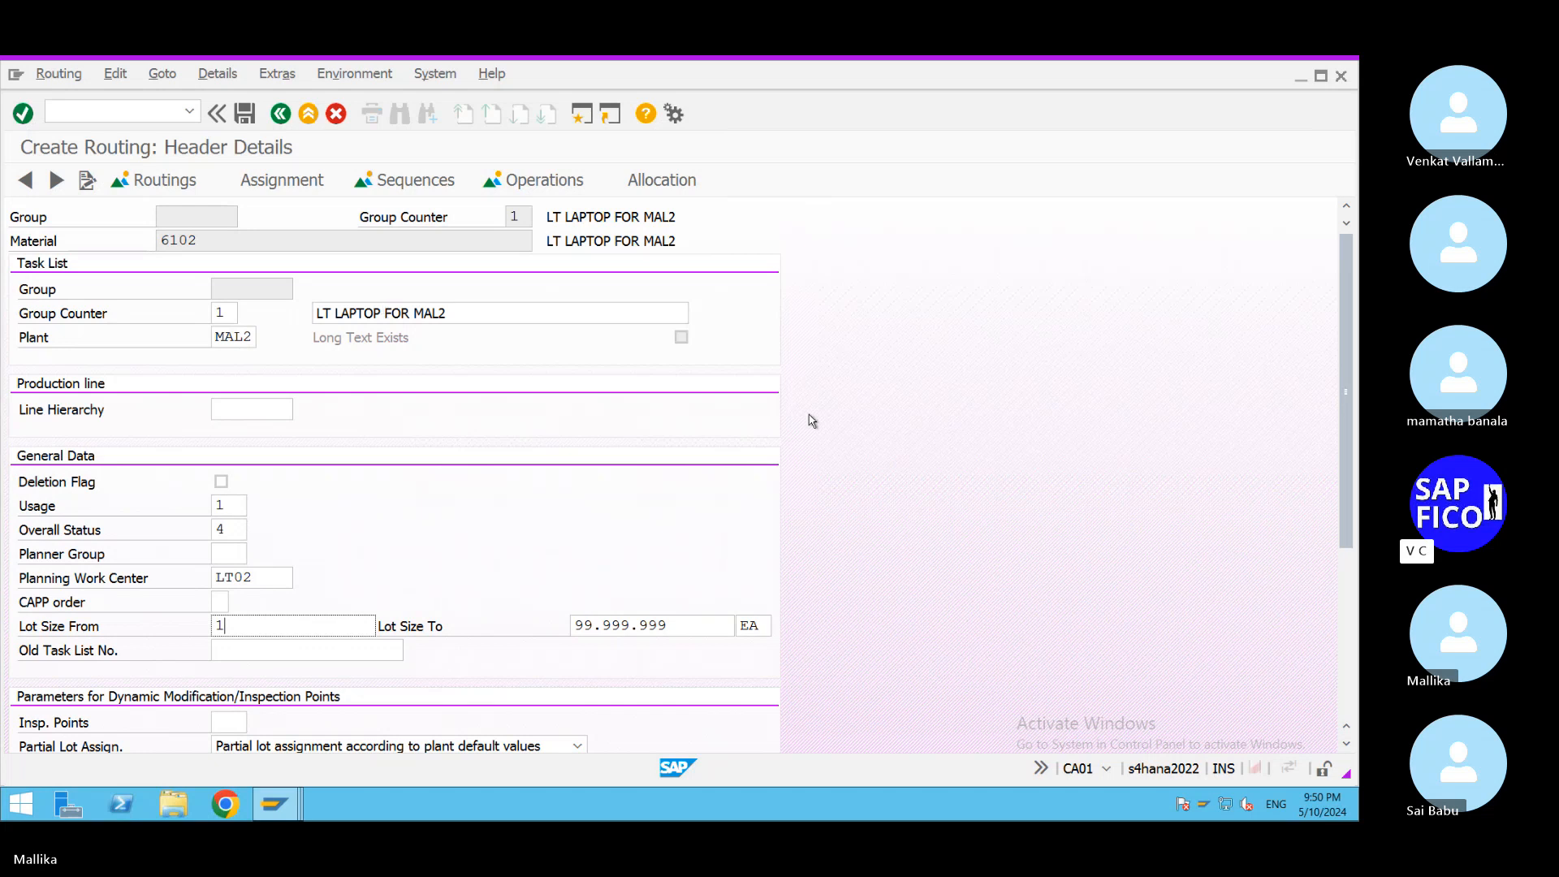
click(577, 189)
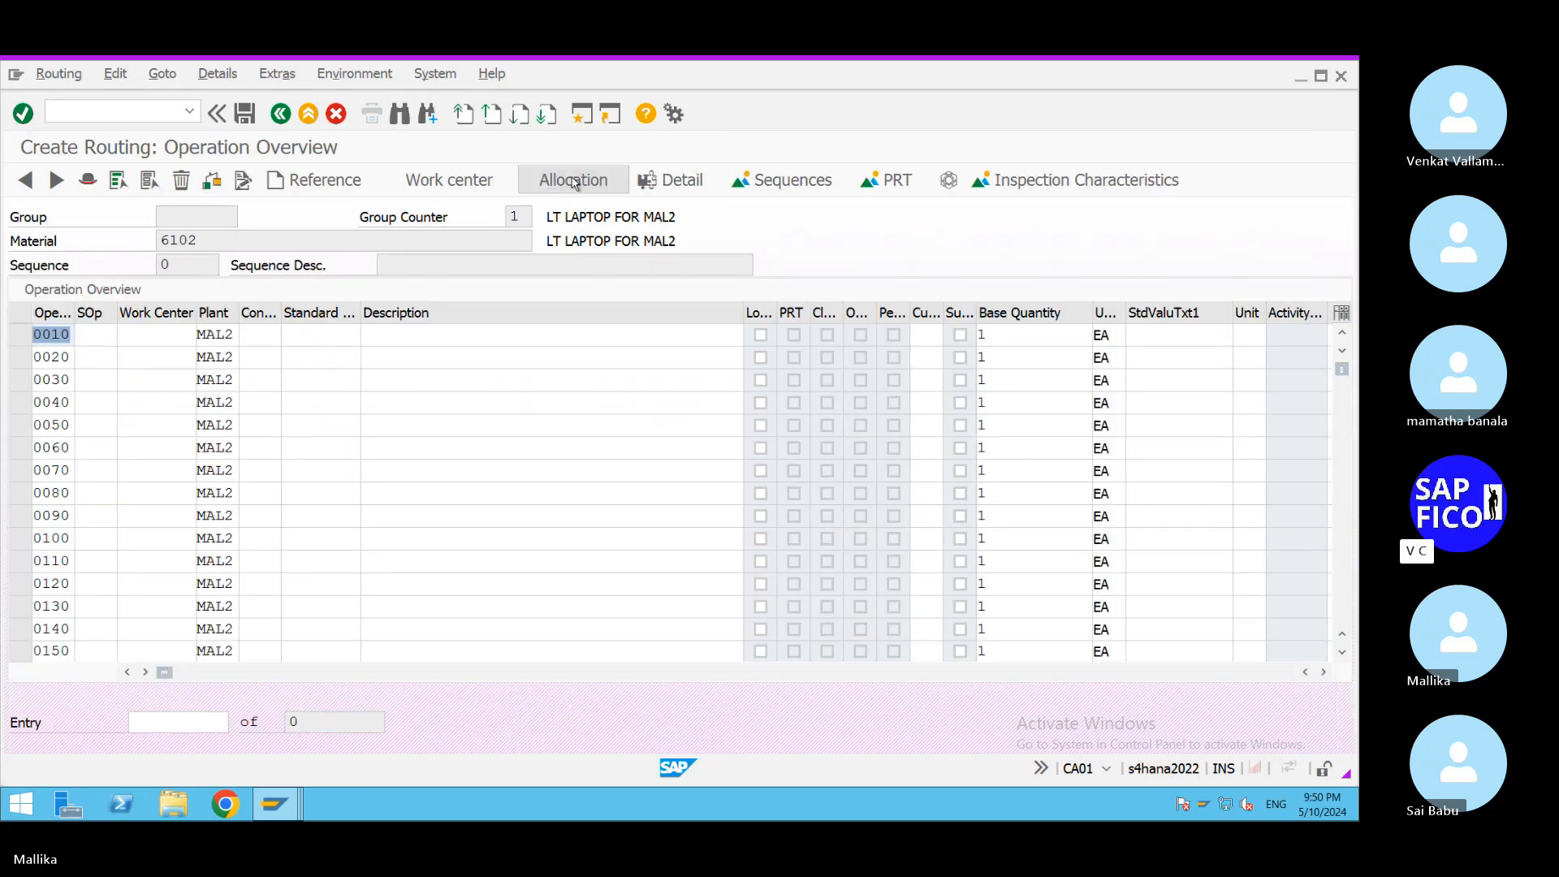
Assign work center LT02 to operation 0010 and LT03 to operation 0020, both with control key PP01.
click(142, 334)
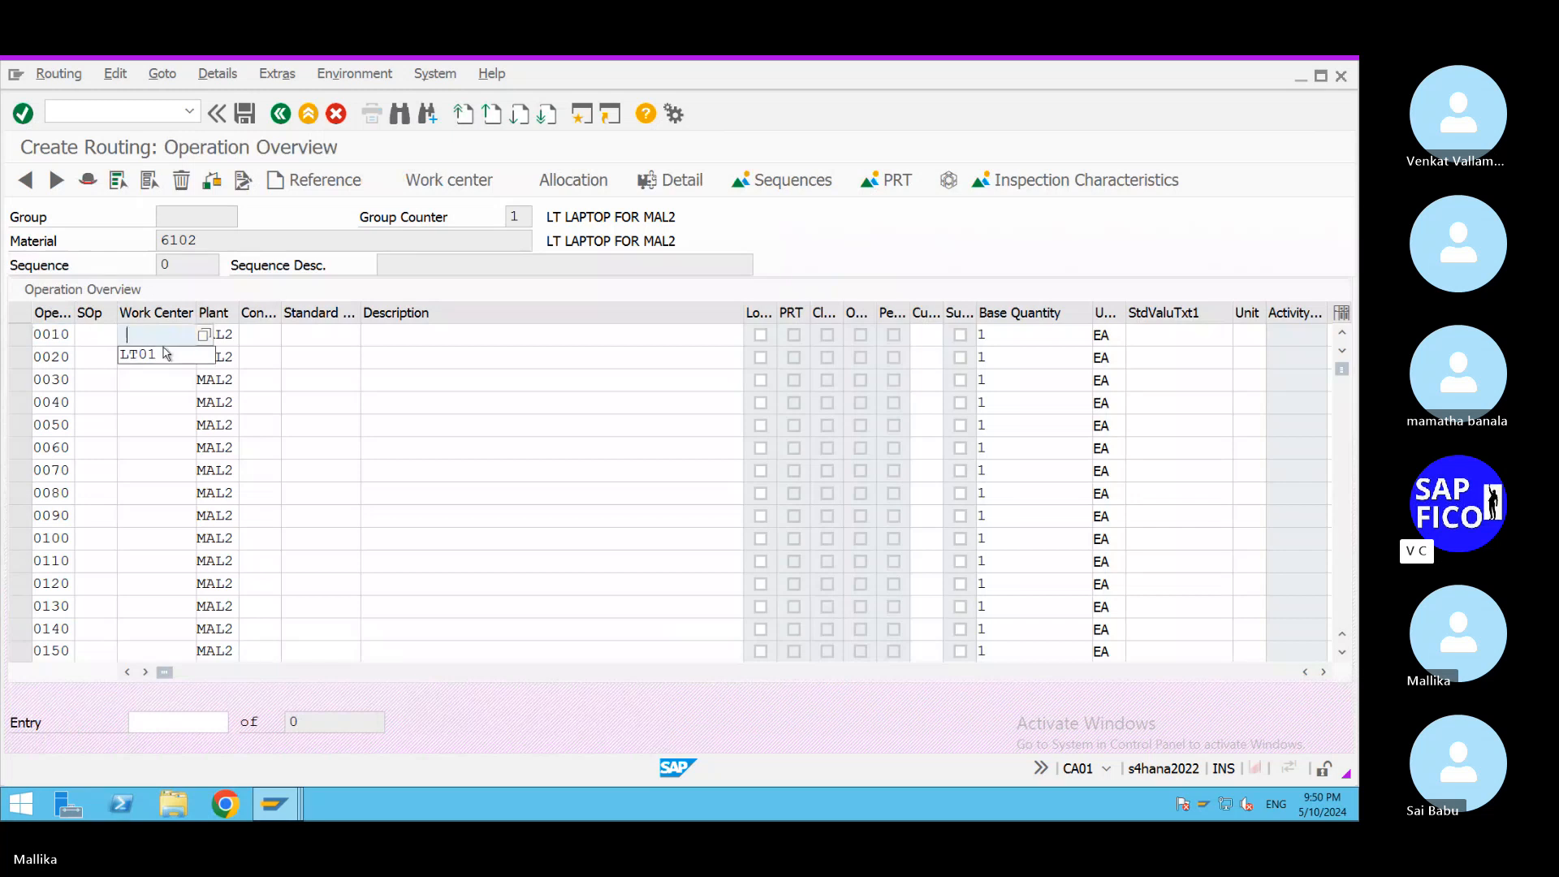
key(BackSpace)
text(LT02)
click(260, 335)
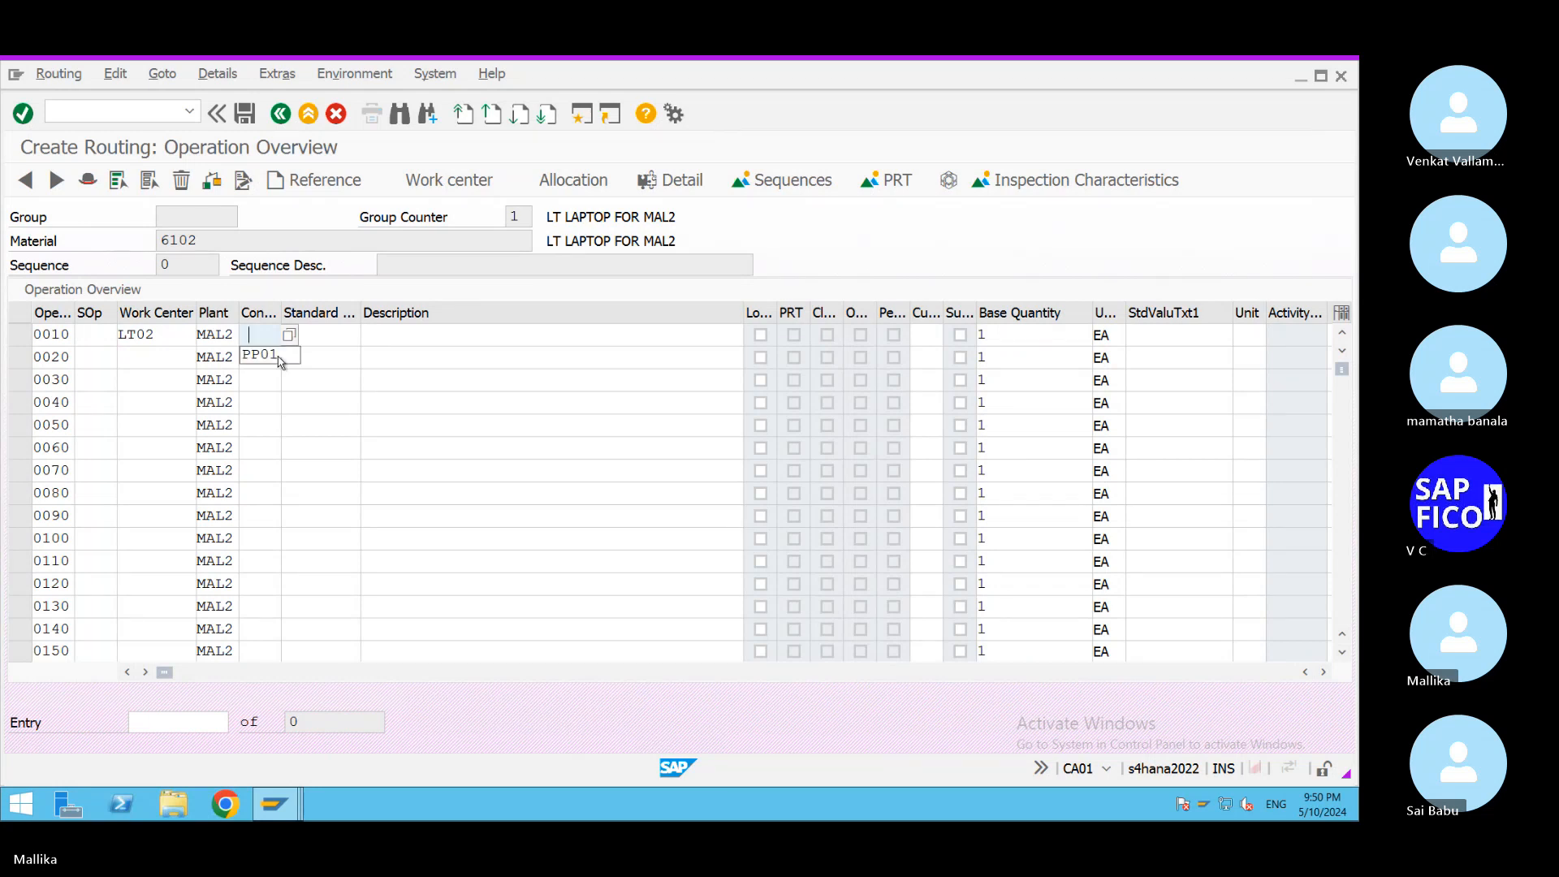
click(268, 355)
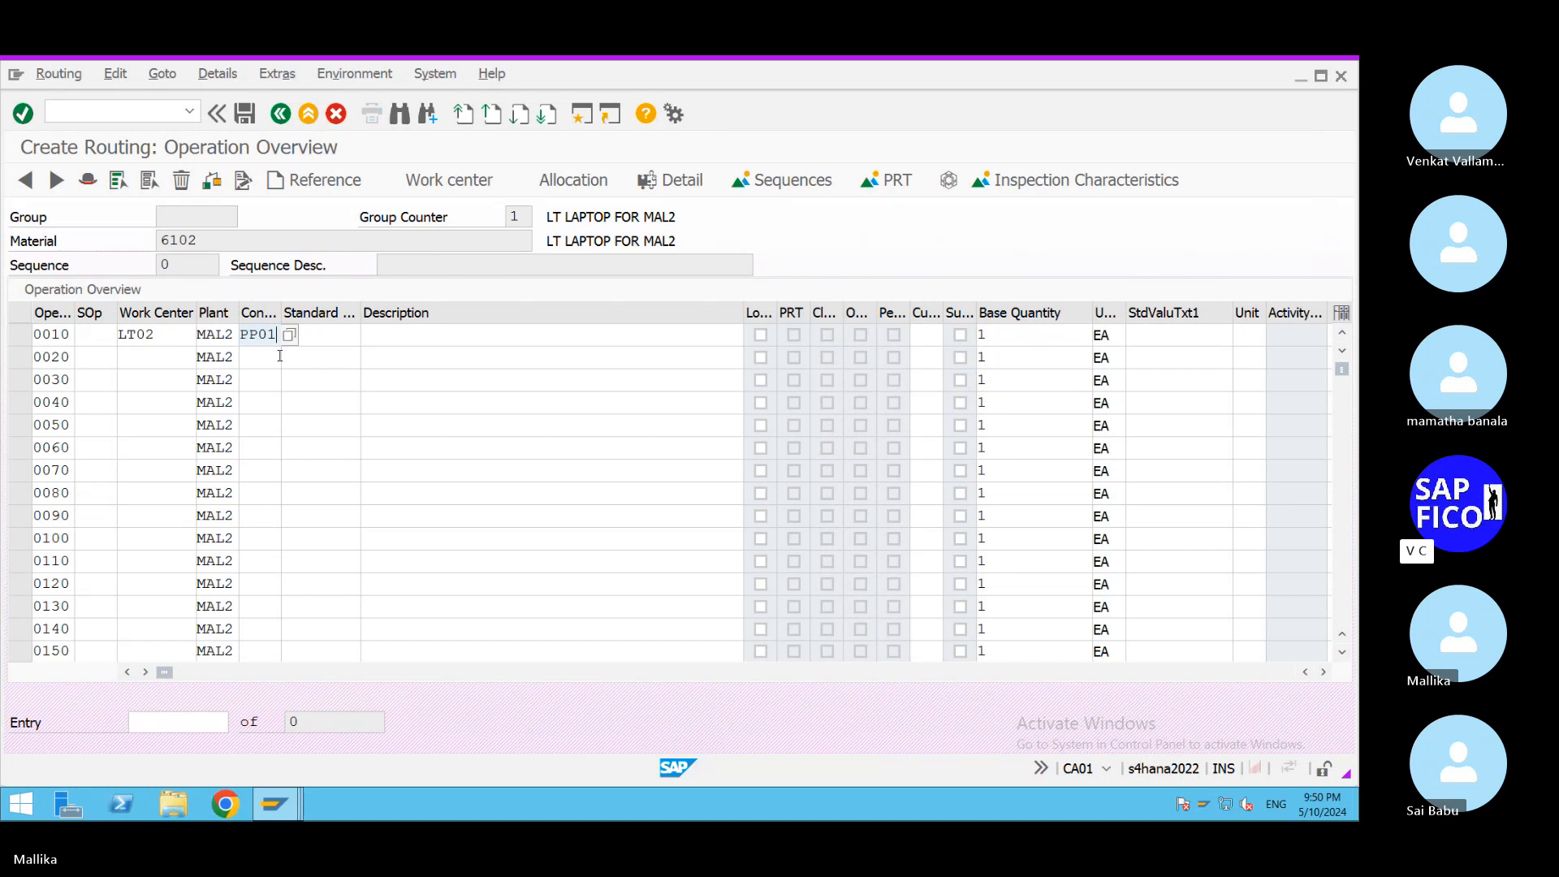
click(139, 358)
text(LT03)
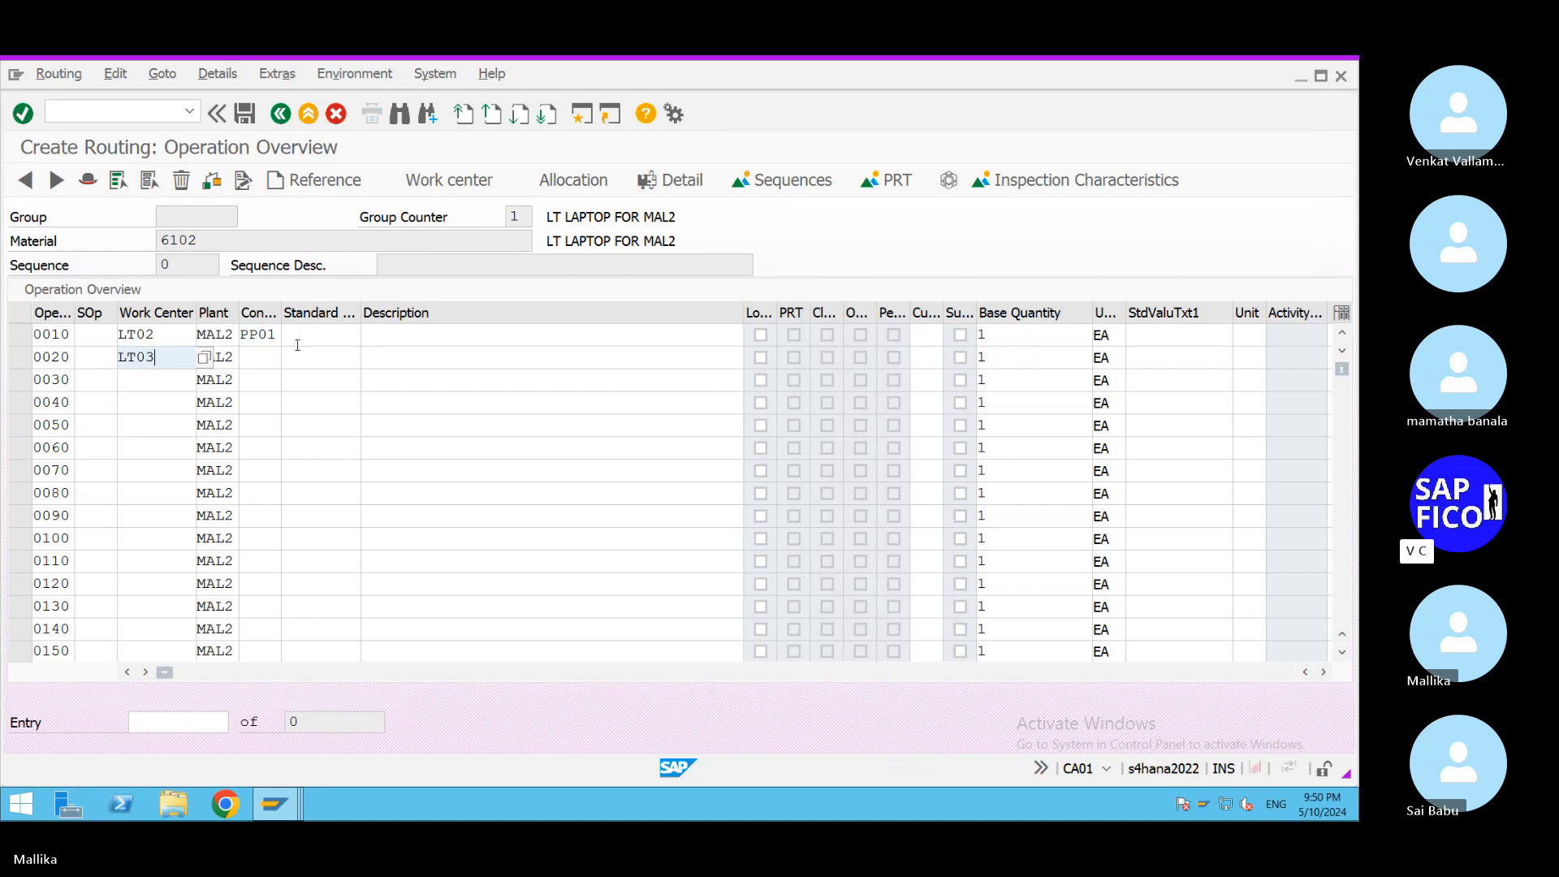
click(259, 359)
text(PP01)
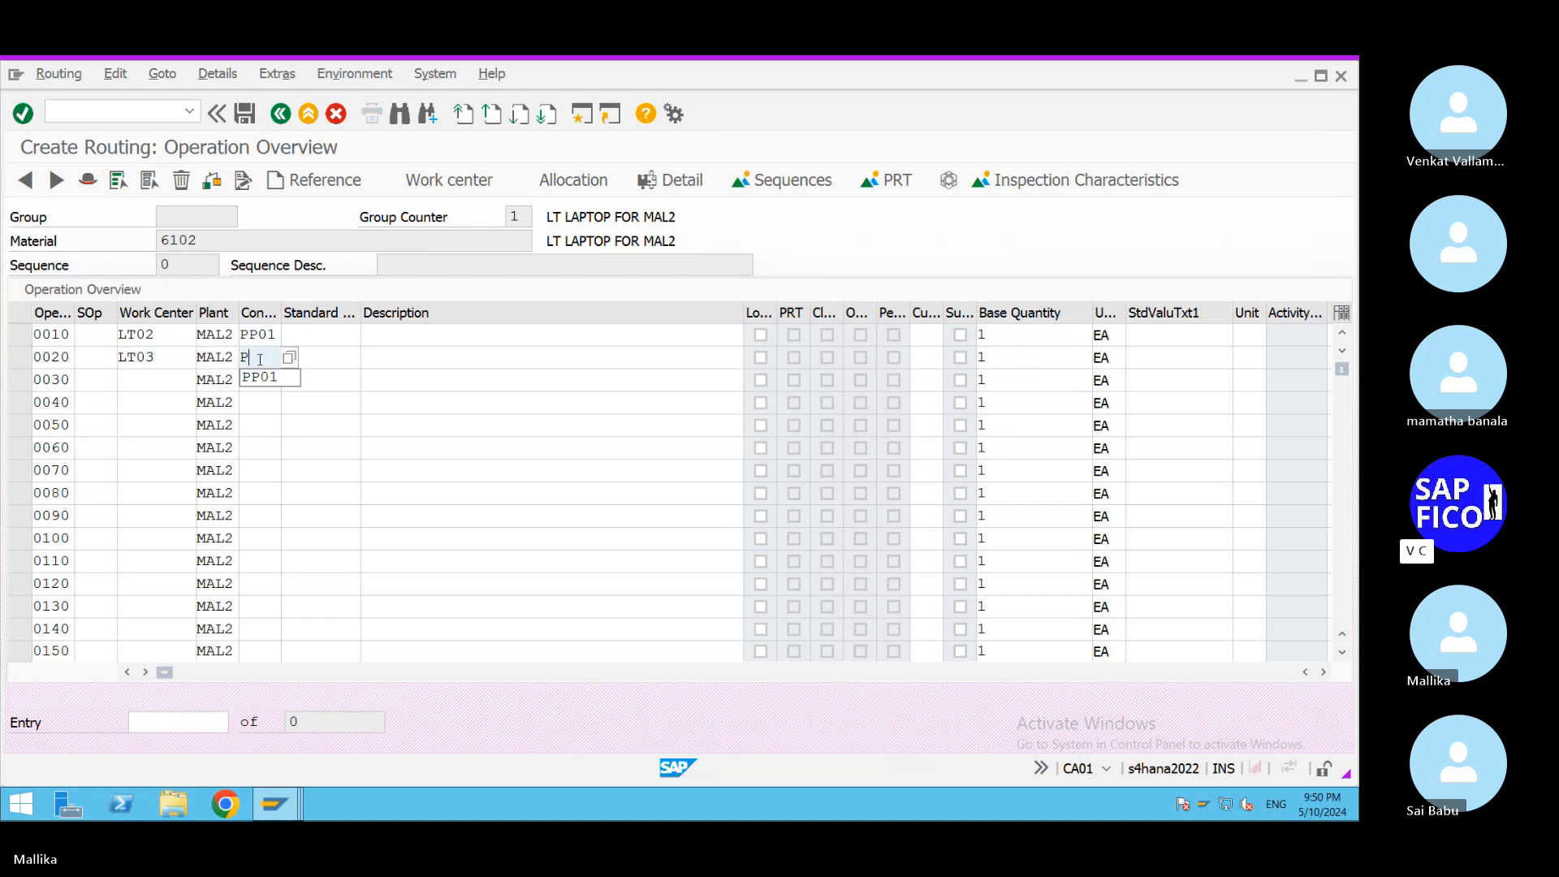
Assign work center LT04 to operation 0030 and LT05 to operation 0040, both with control key PP01, and confirm the entries.
click(161, 383)
text(LT04)
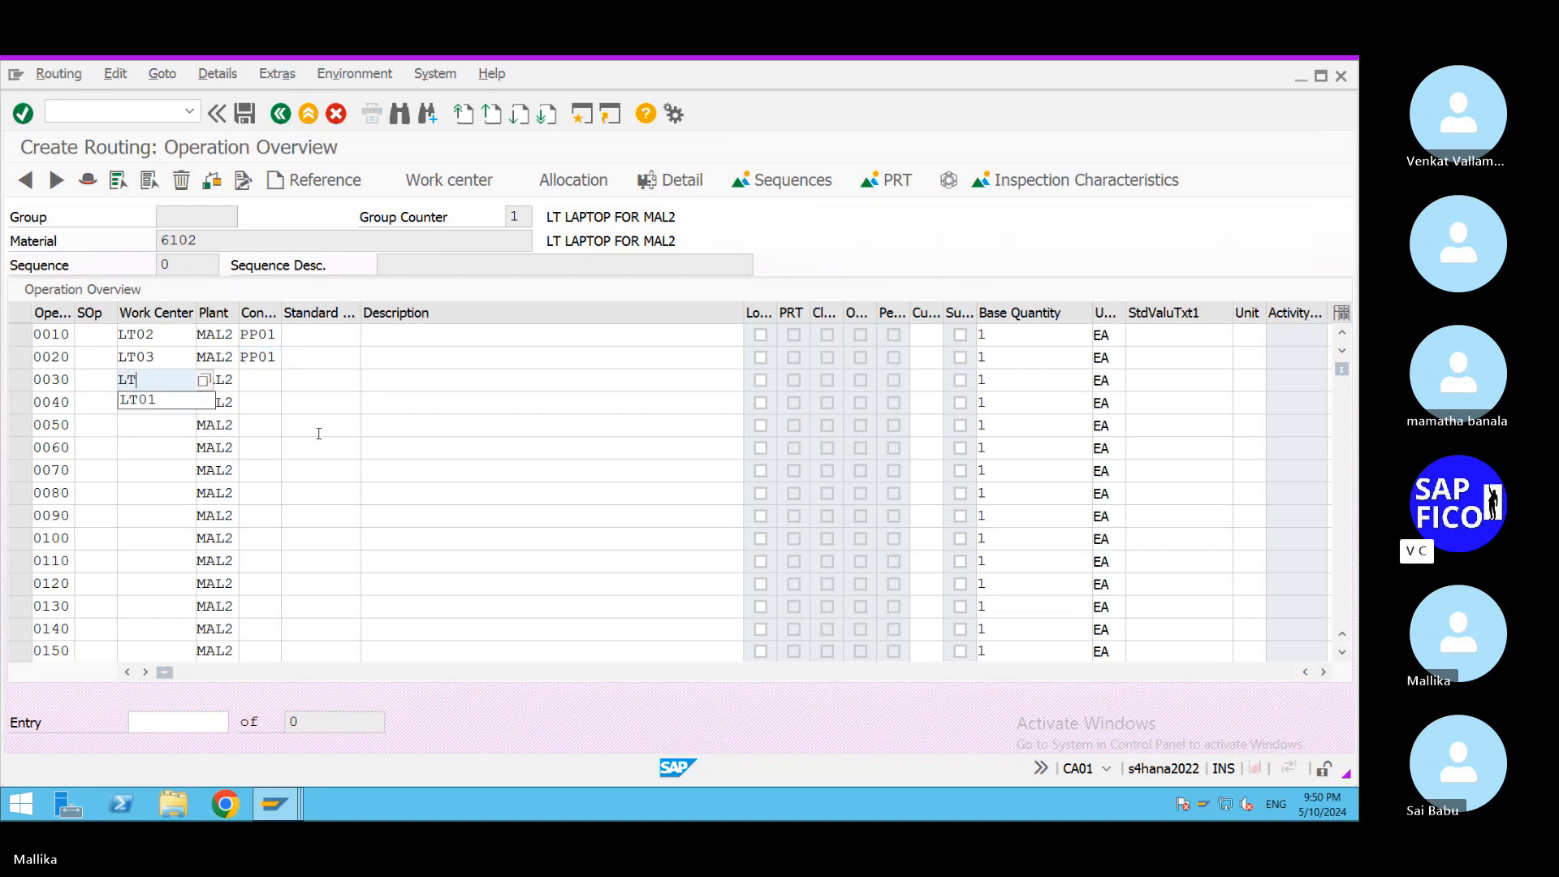
click(275, 382)
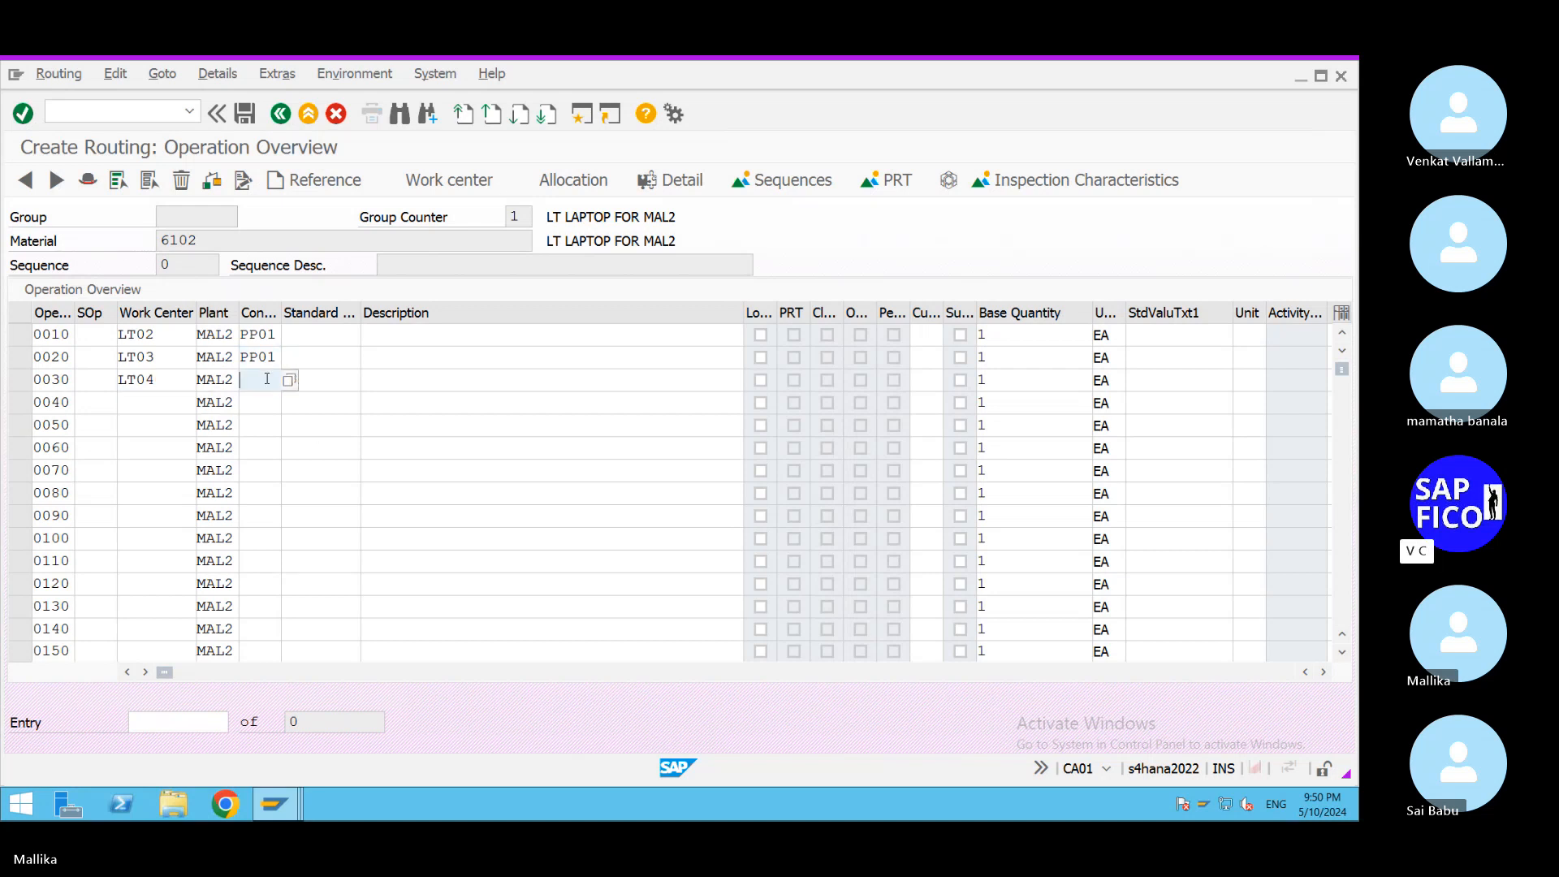
text(PP01)
click(142, 402)
text(LT0)
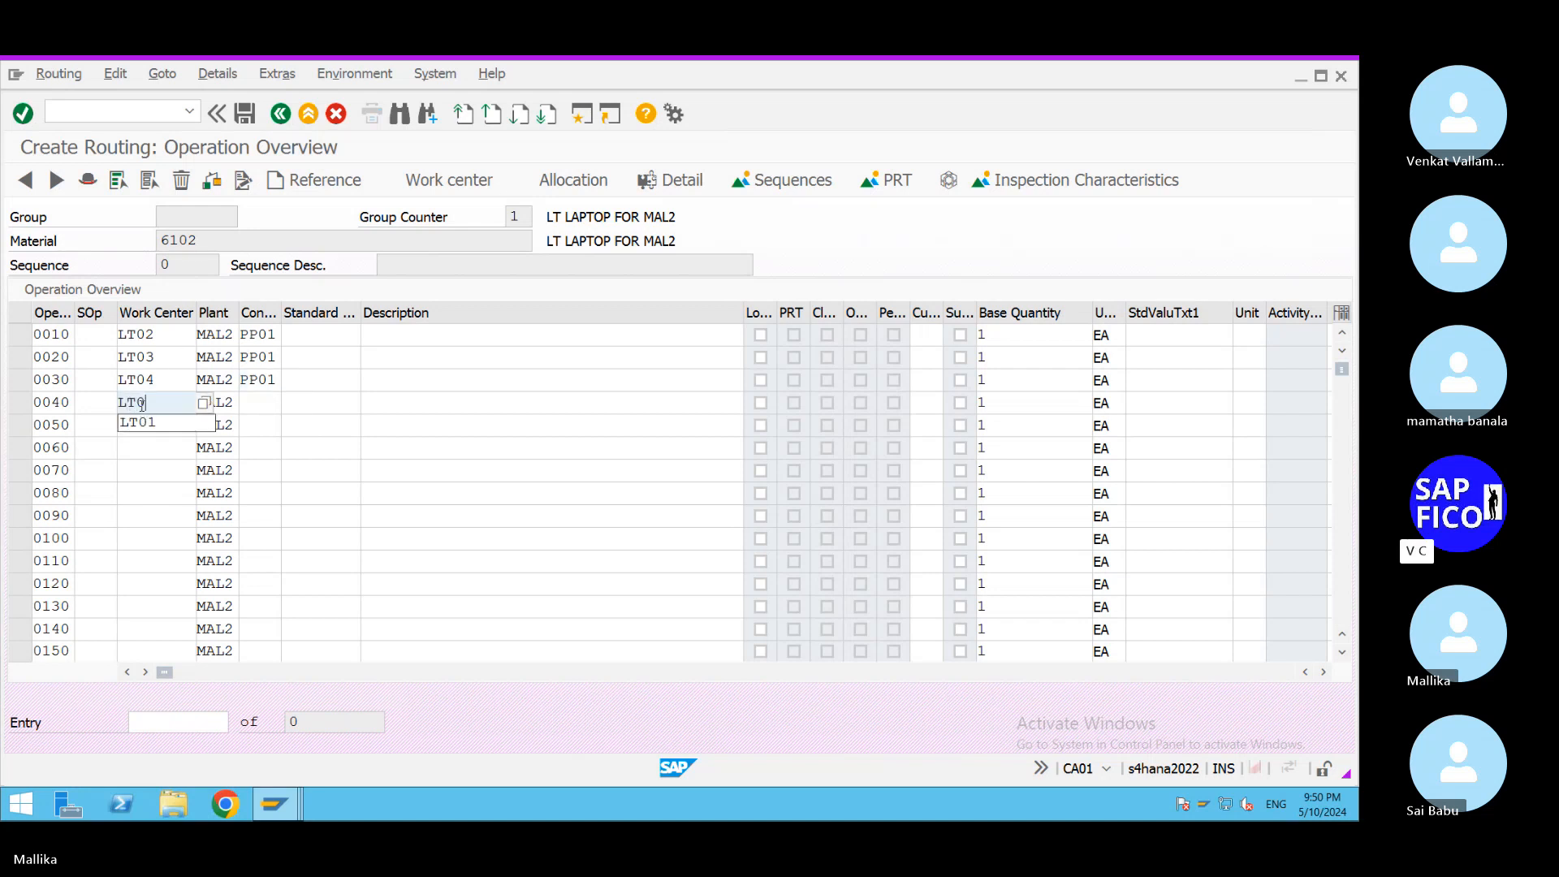
text(5)
click(256, 403)
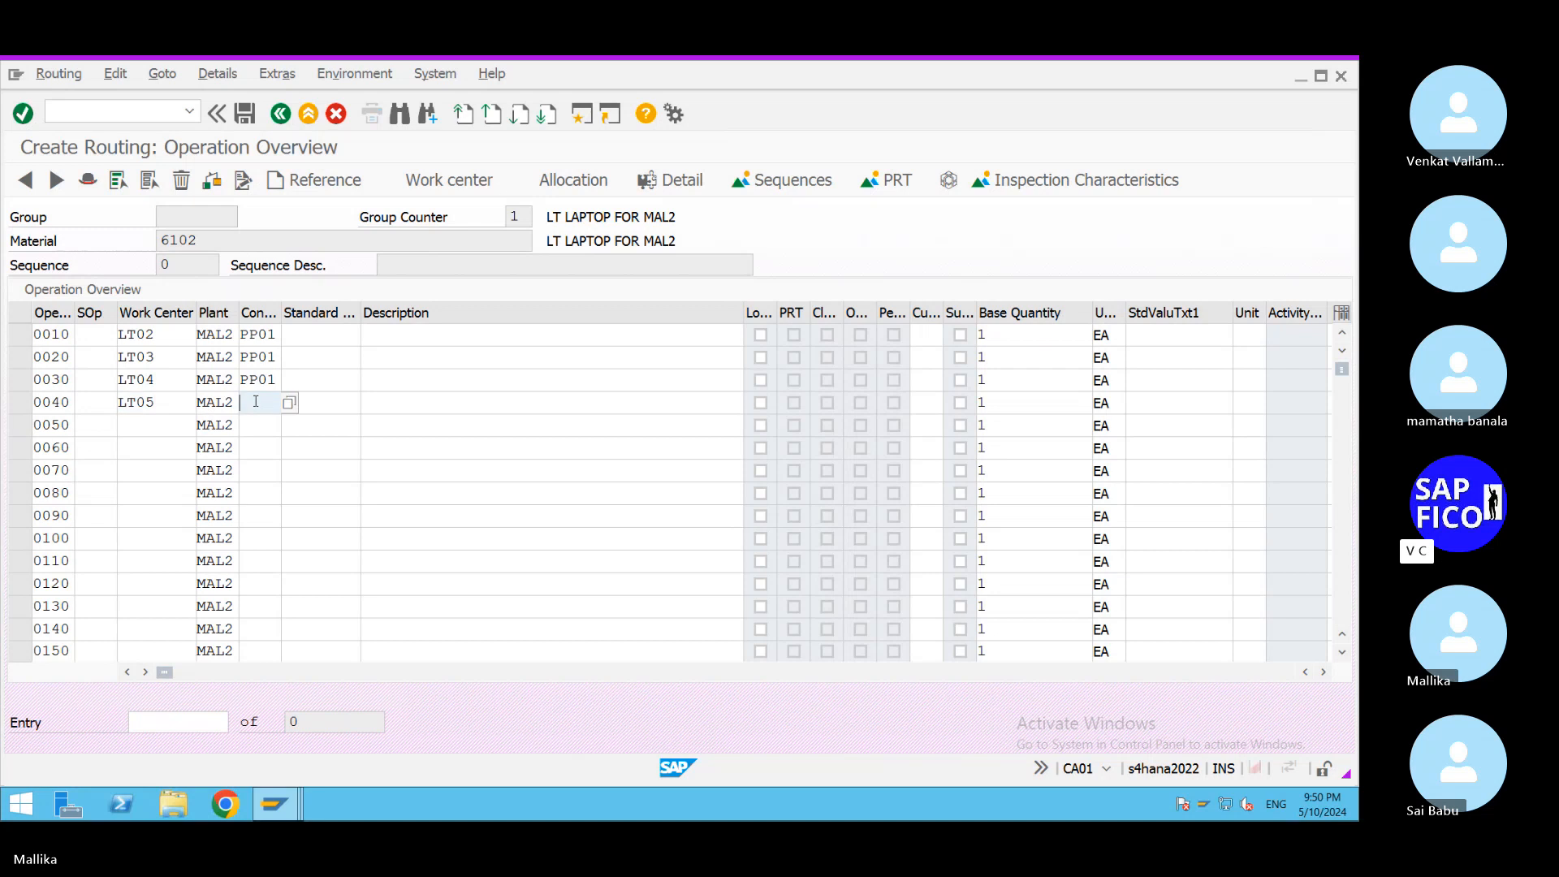
text(PP01)
click(346, 490)
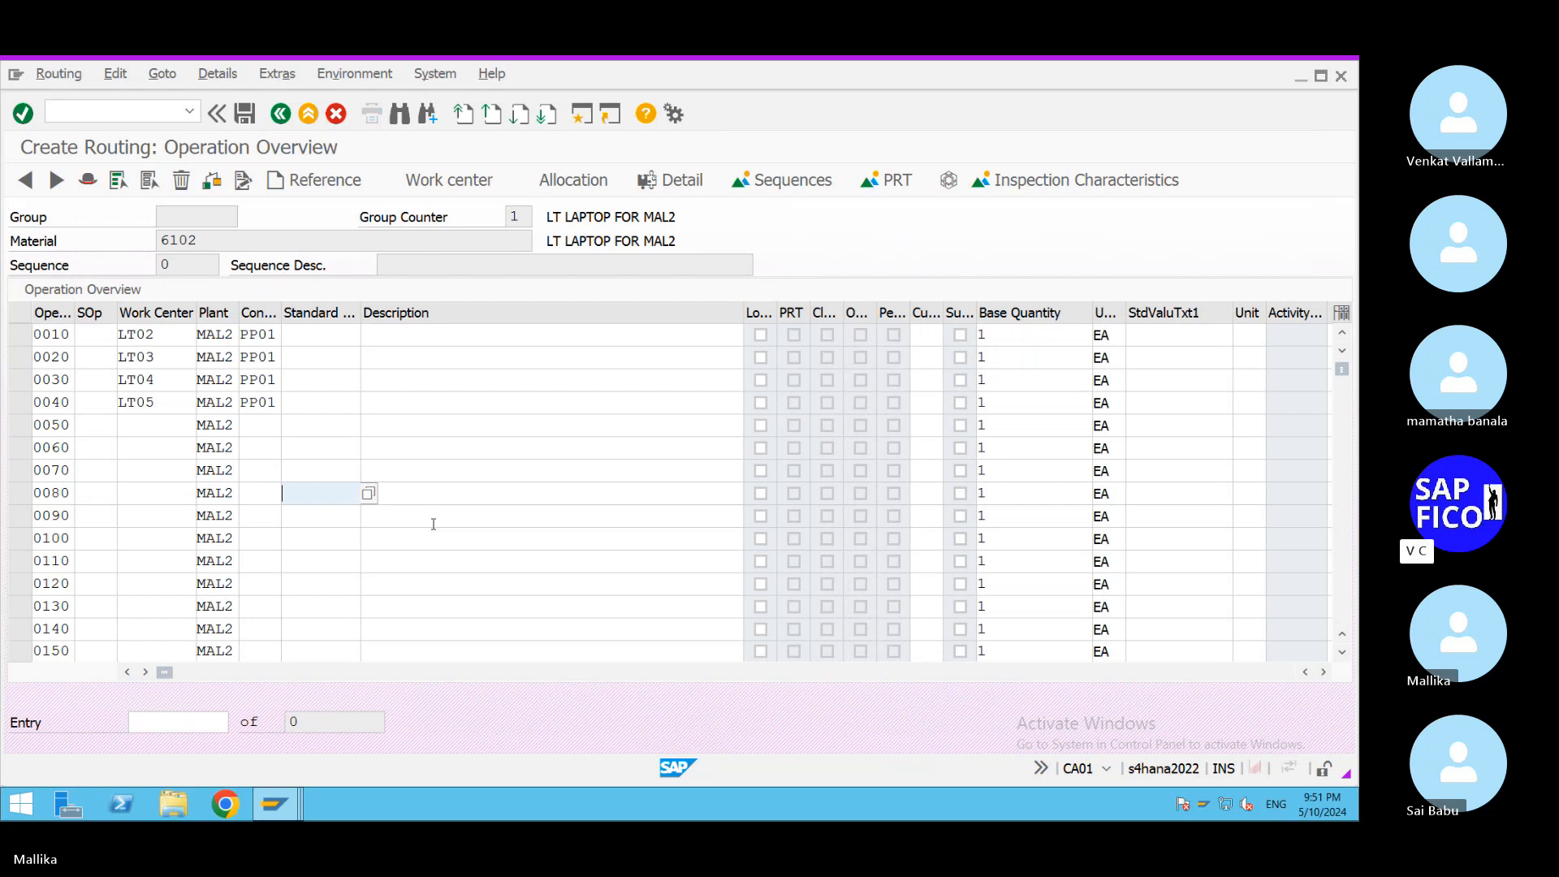
key(Return)
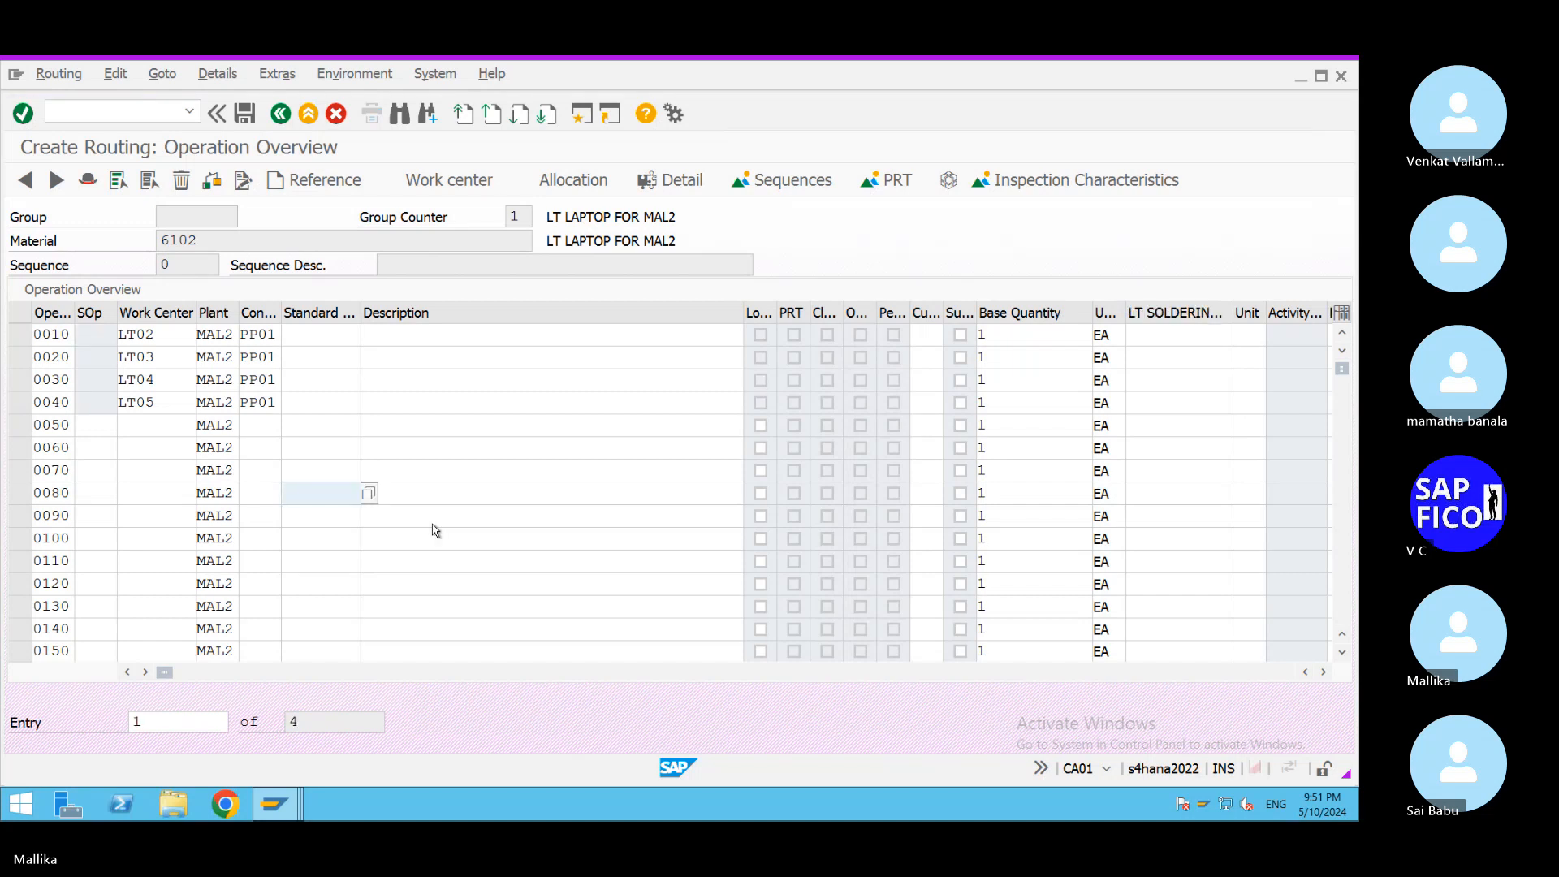
Set the LT ASSEMBLING ACTIVI standard value to 1,0 HR in operation 0010's details and return to the routing overview.
double_click(219, 333)
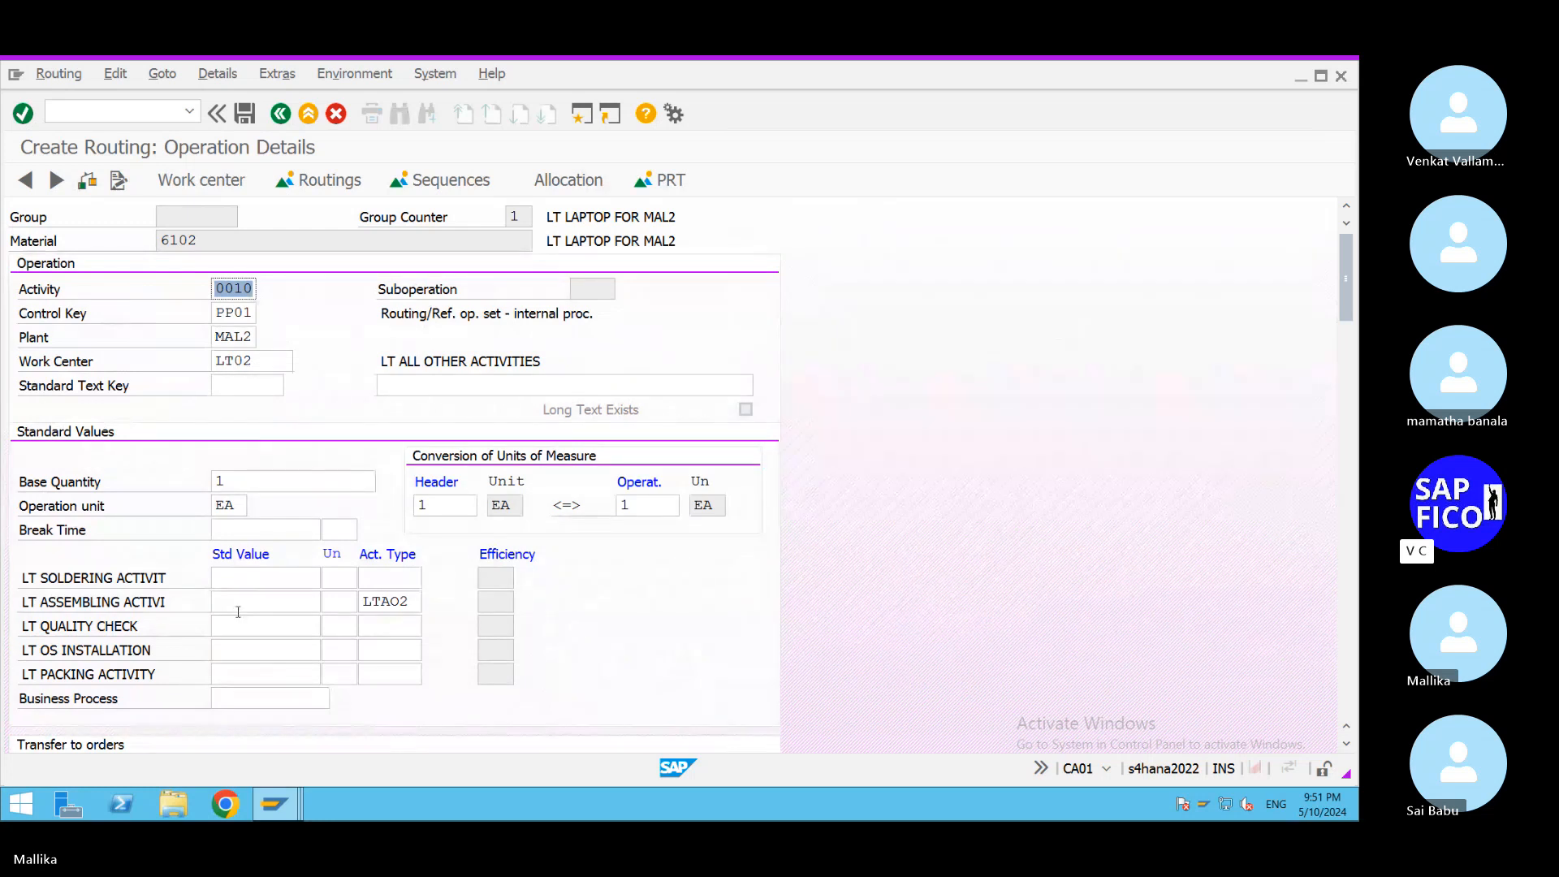
click(230, 602)
text(1,0)
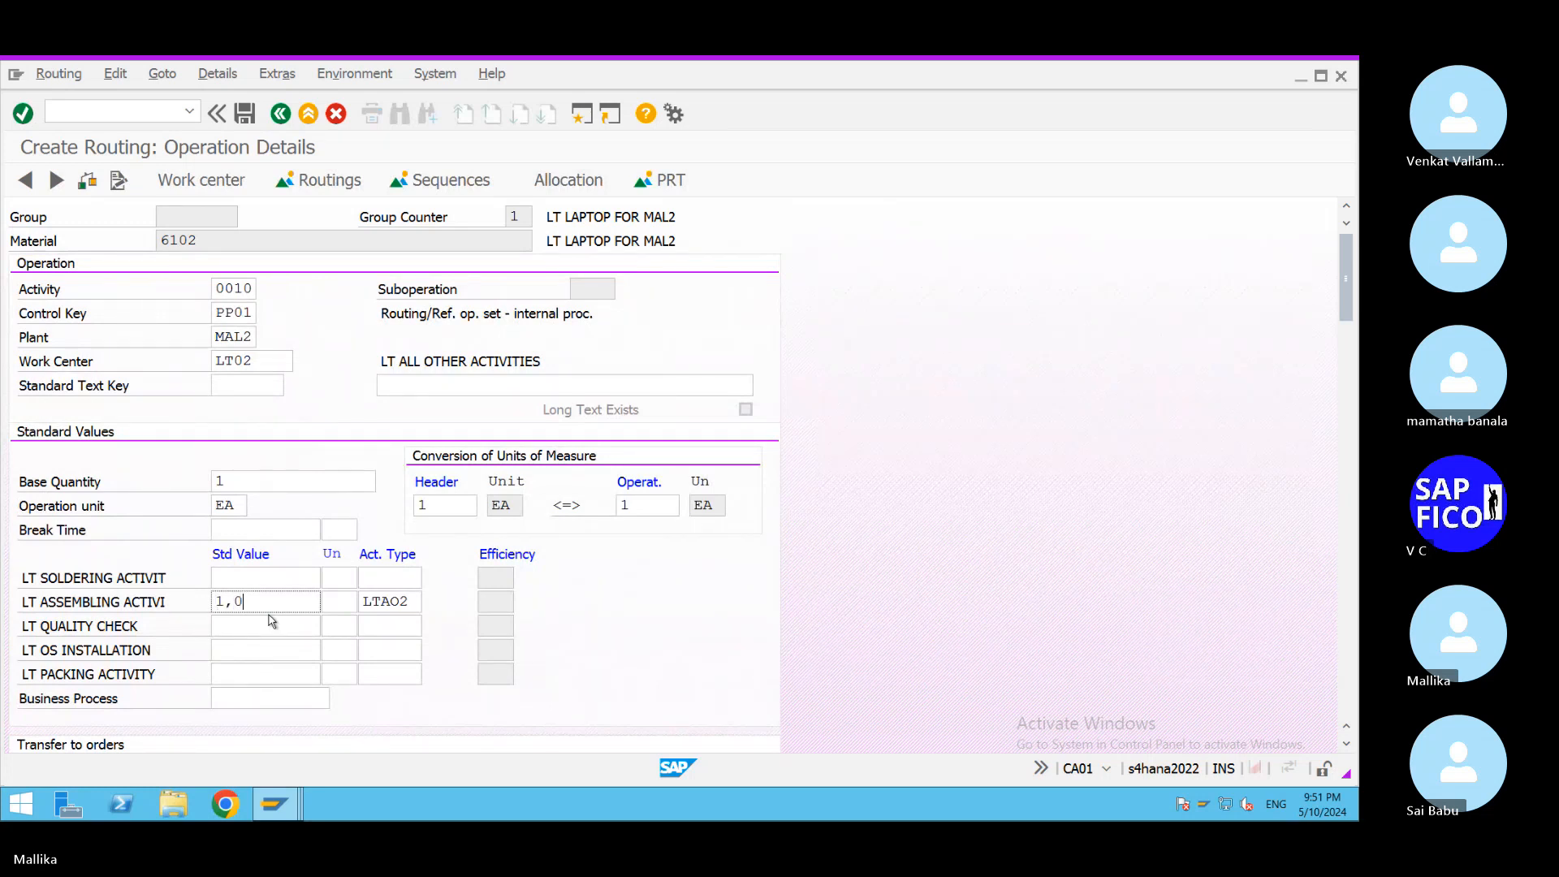
click(344, 608)
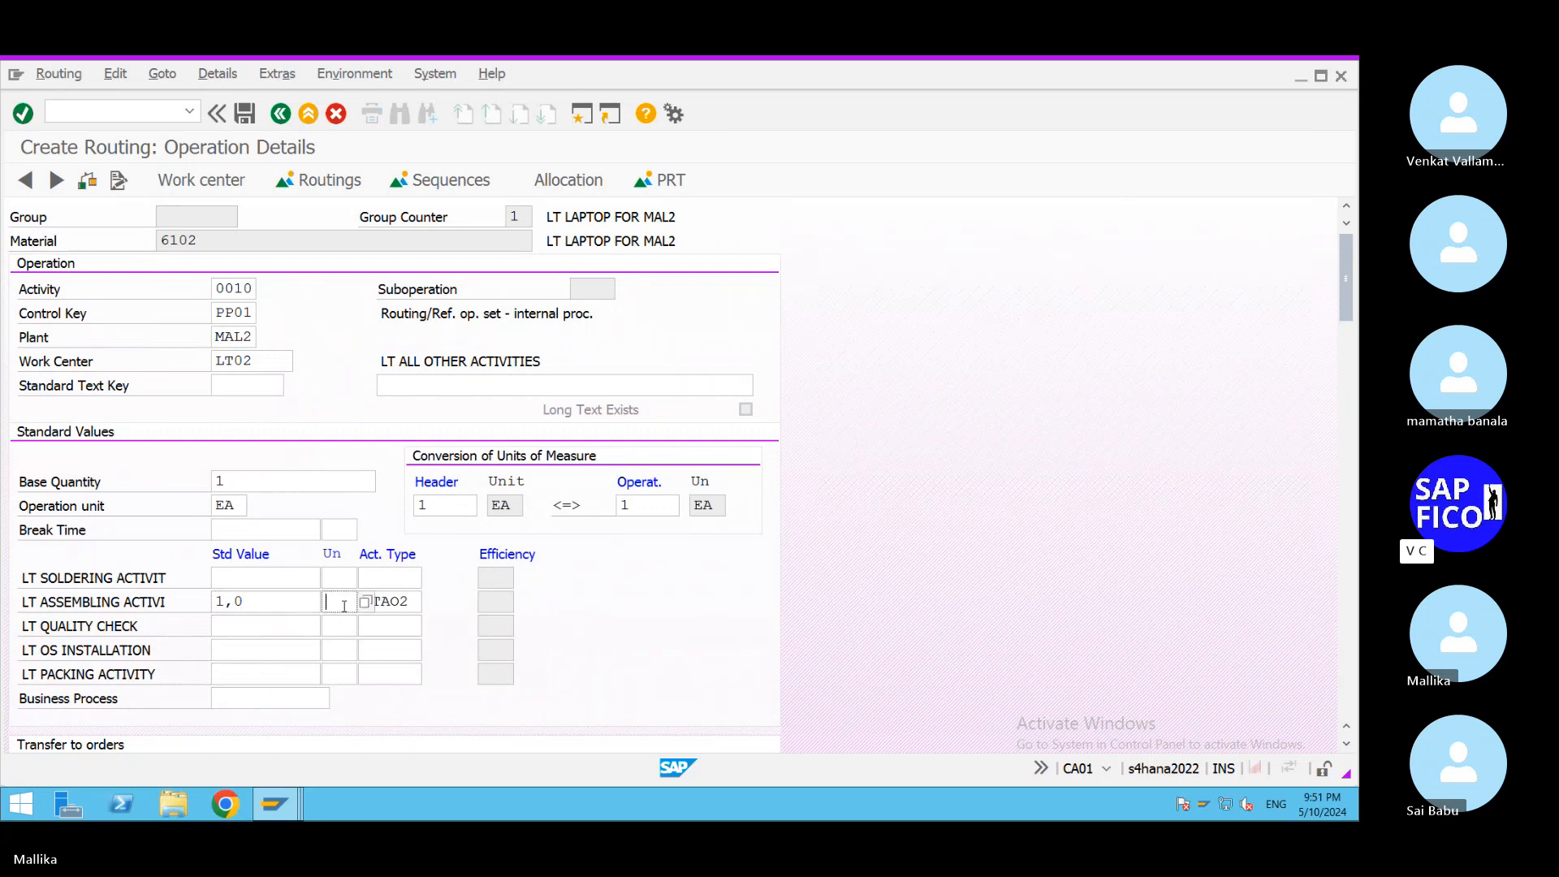
text(HR)
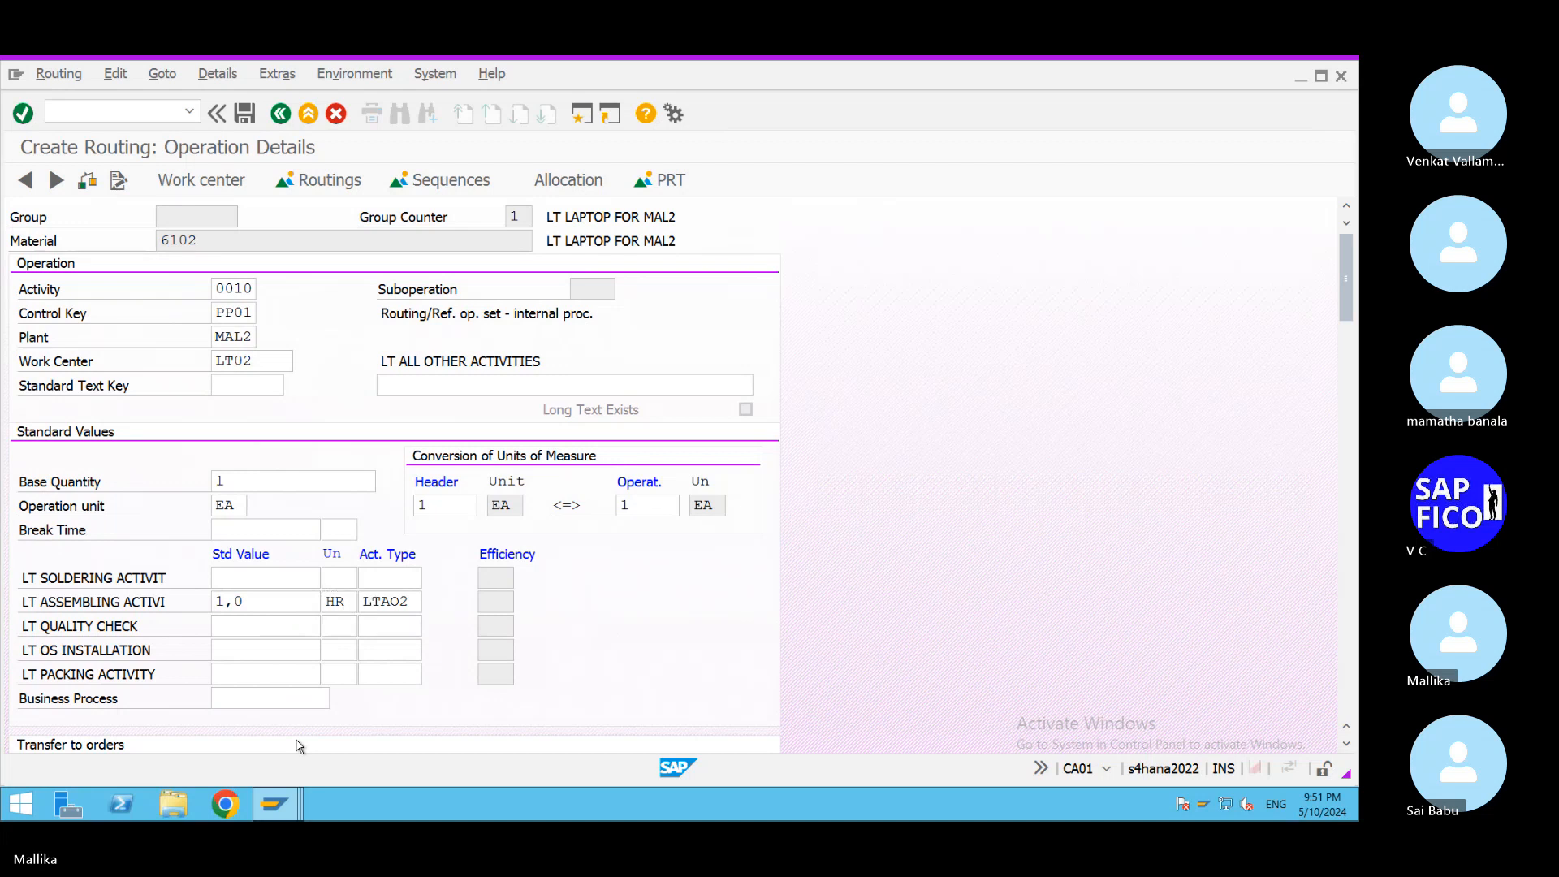
key(shift+Home)
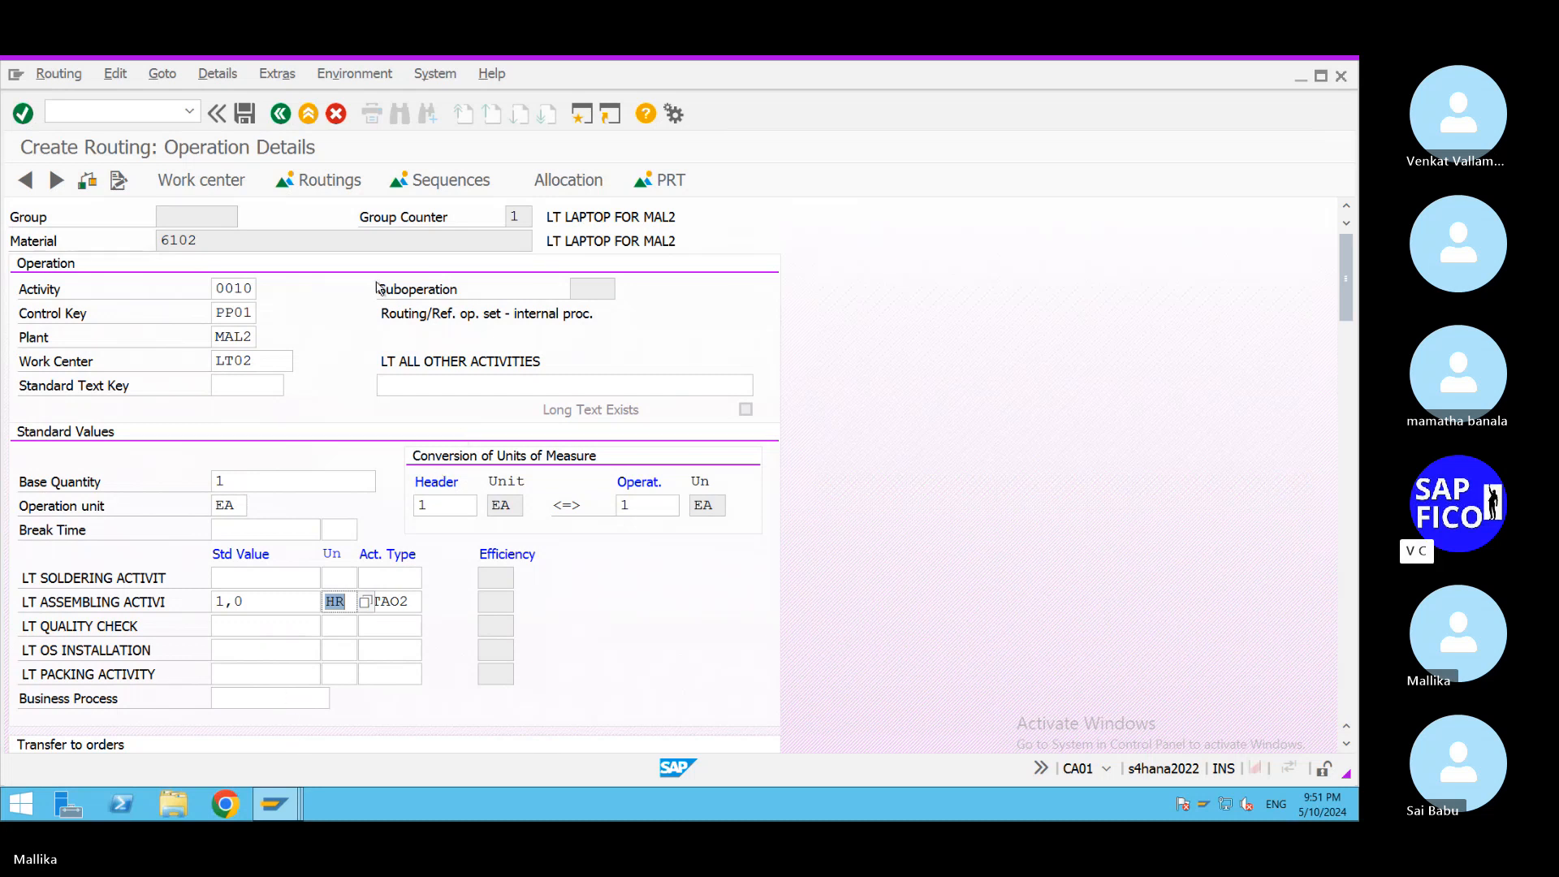
click(329, 192)
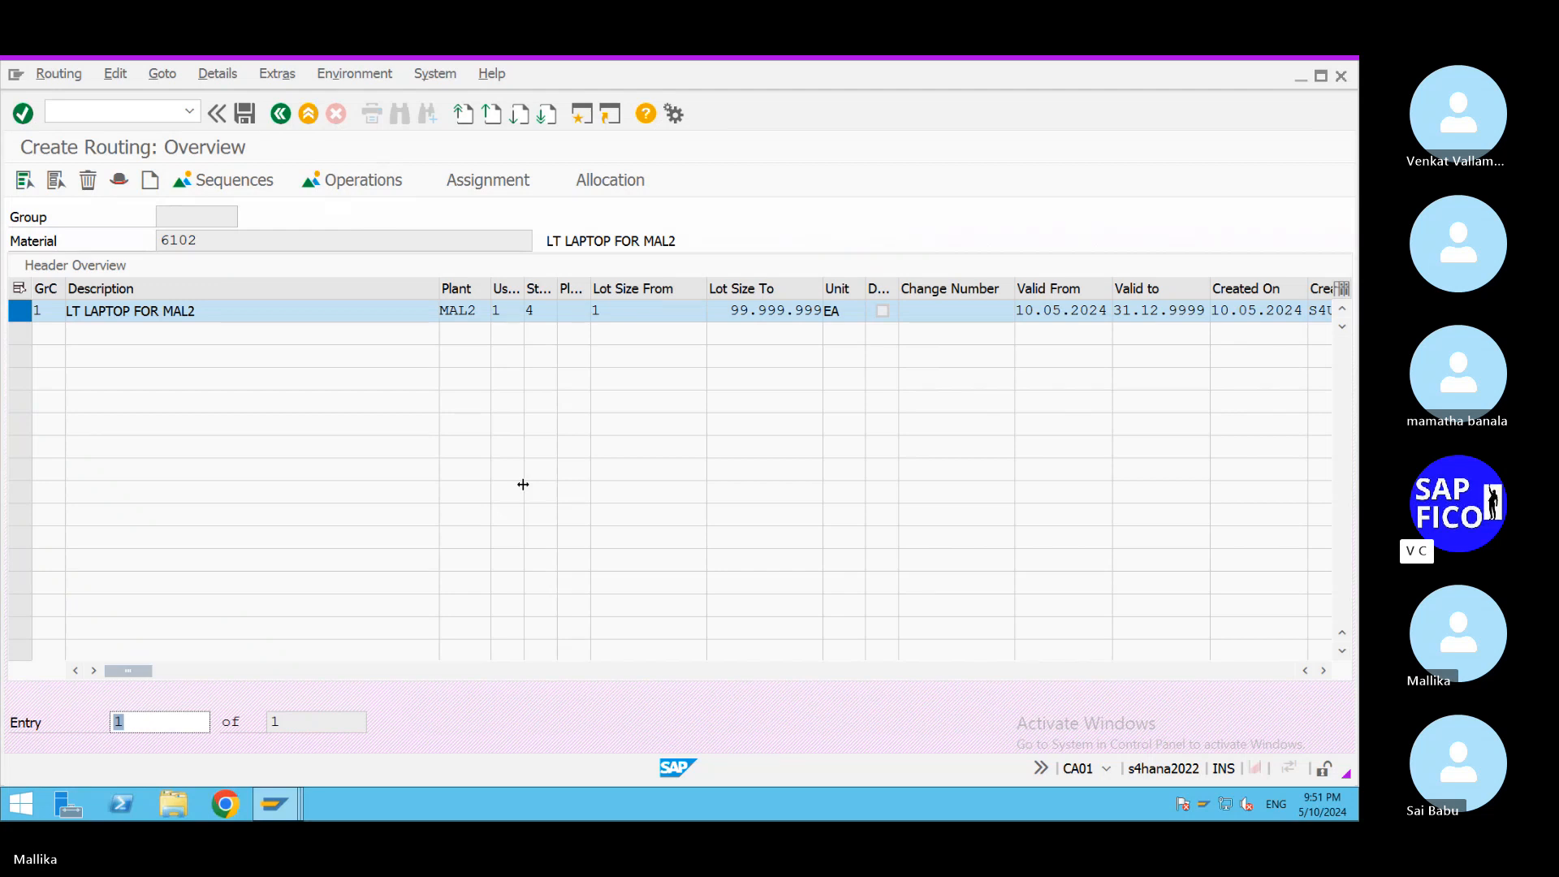
Set the LT QUALITY CHECK standard value to 2 EA in operation 0020's details and return to the routing overview.
double_click(207, 314)
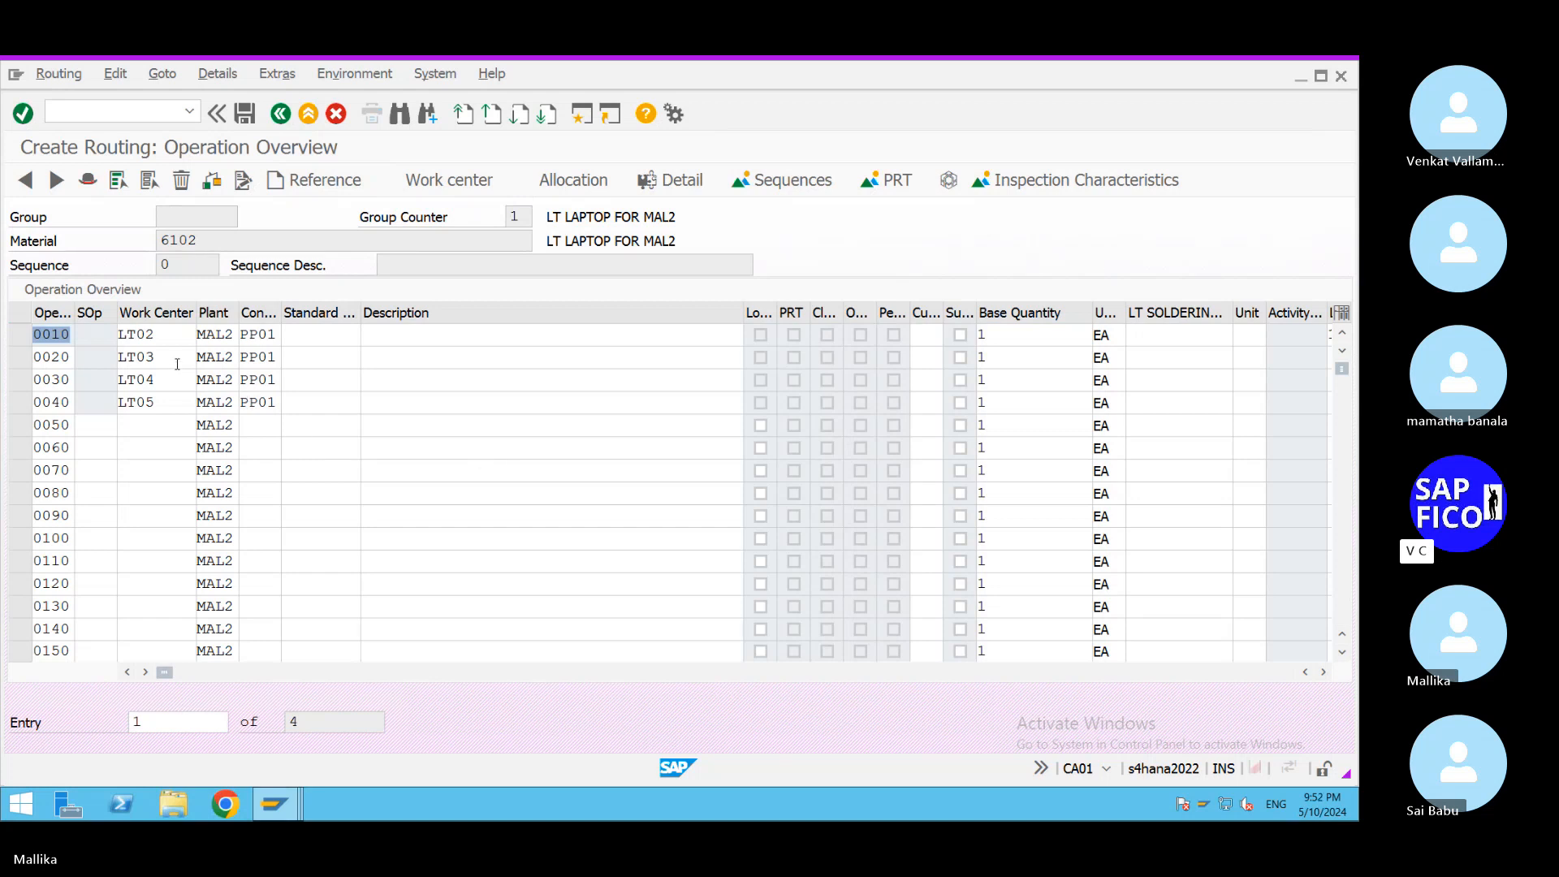
click(234, 358)
double_click(229, 357)
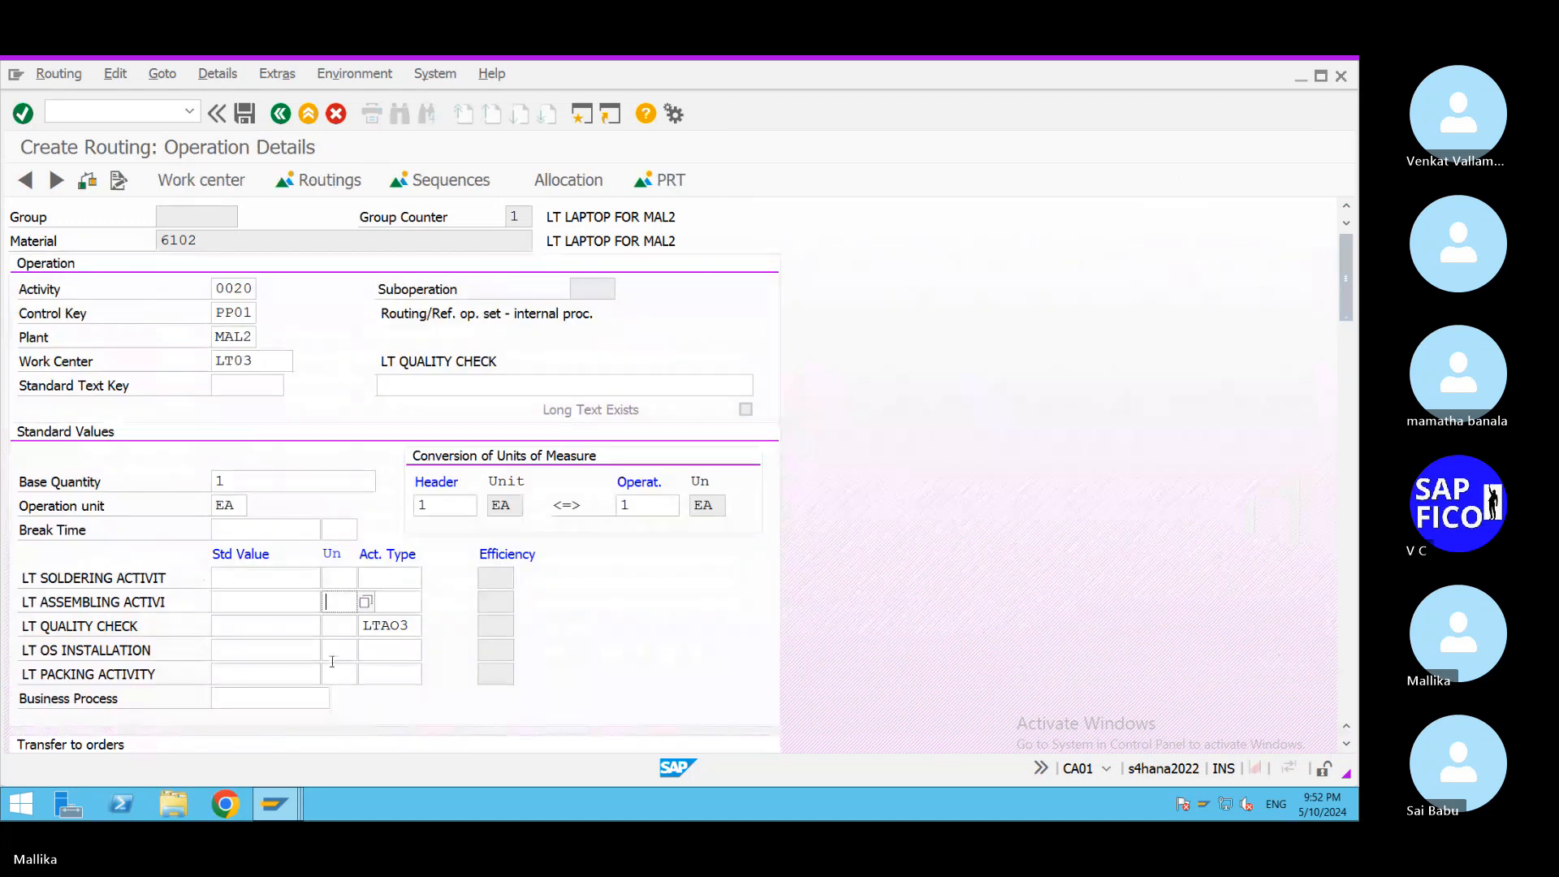
click(241, 627)
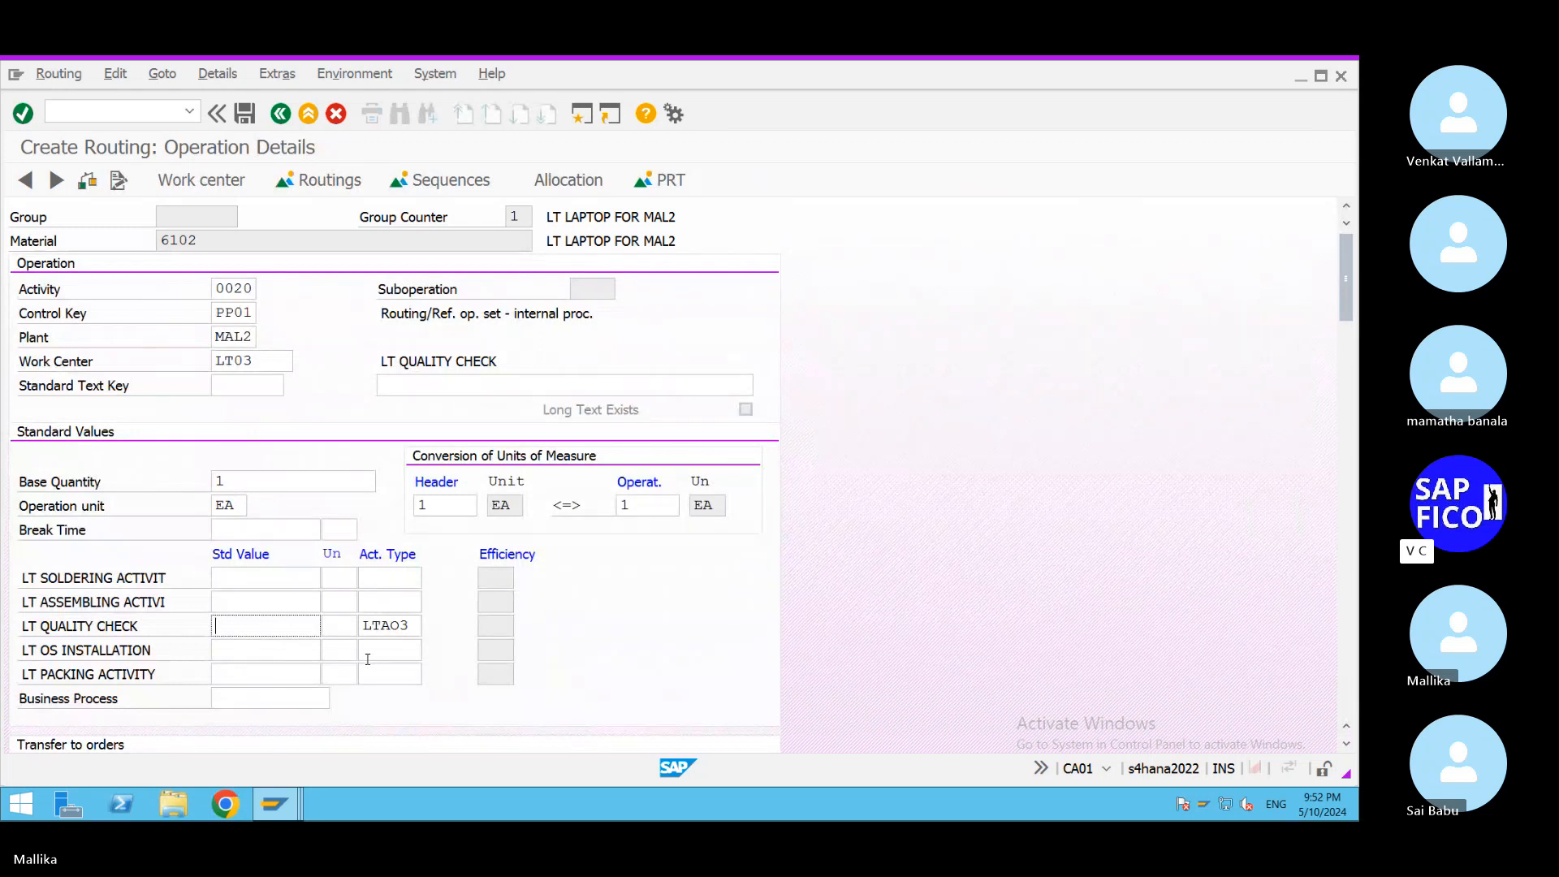
text(2)
key(Tab)
text(HR)
key(BackSpace)
key(BackSpace)
text(EA)
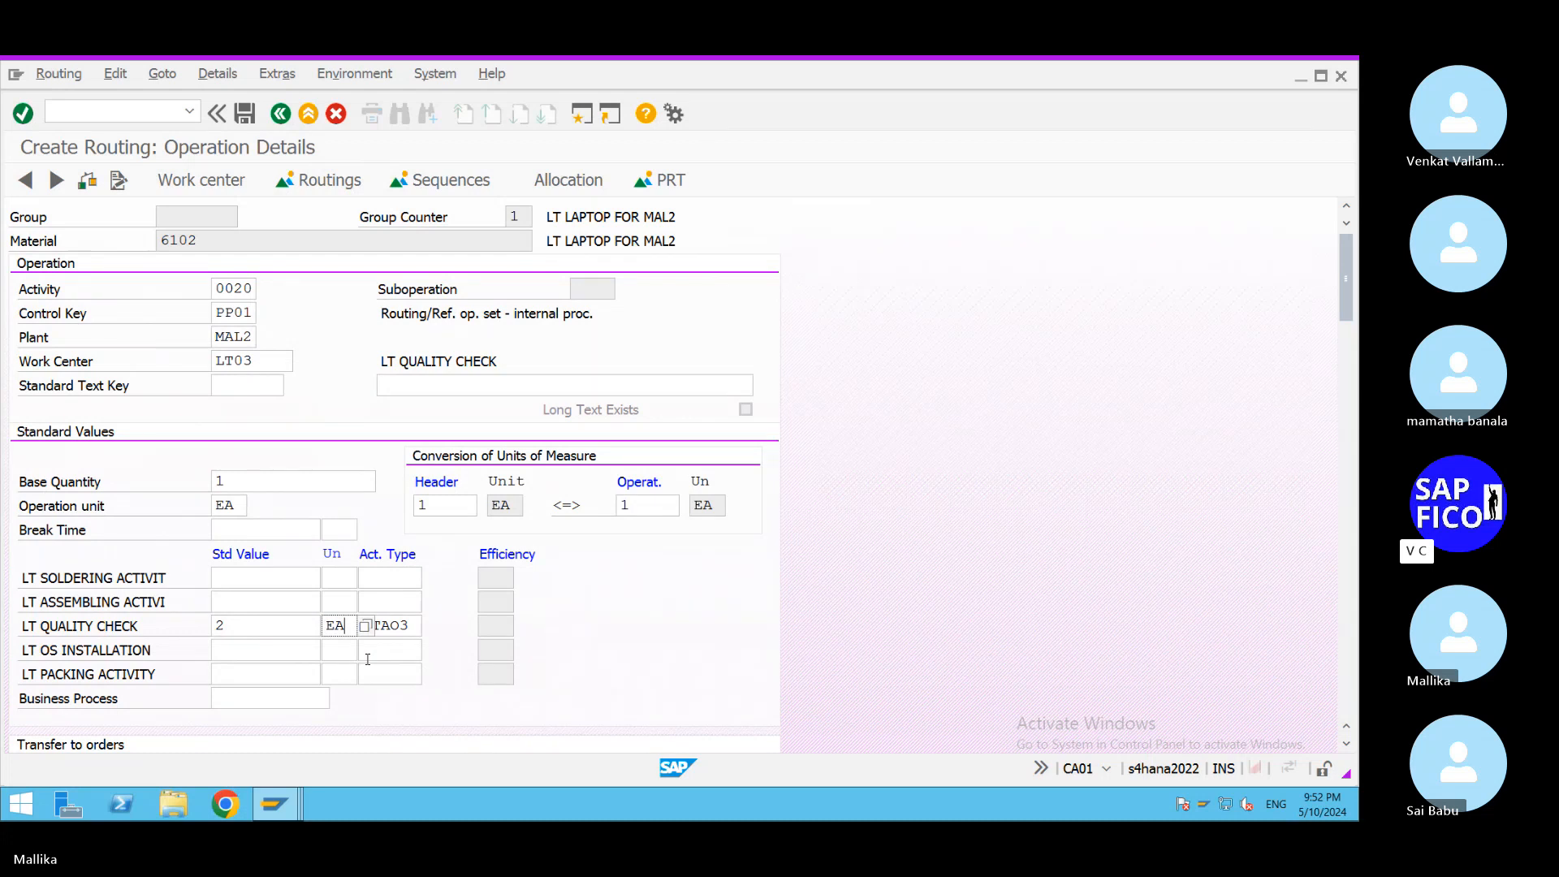
key(shift+Home)
click(324, 179)
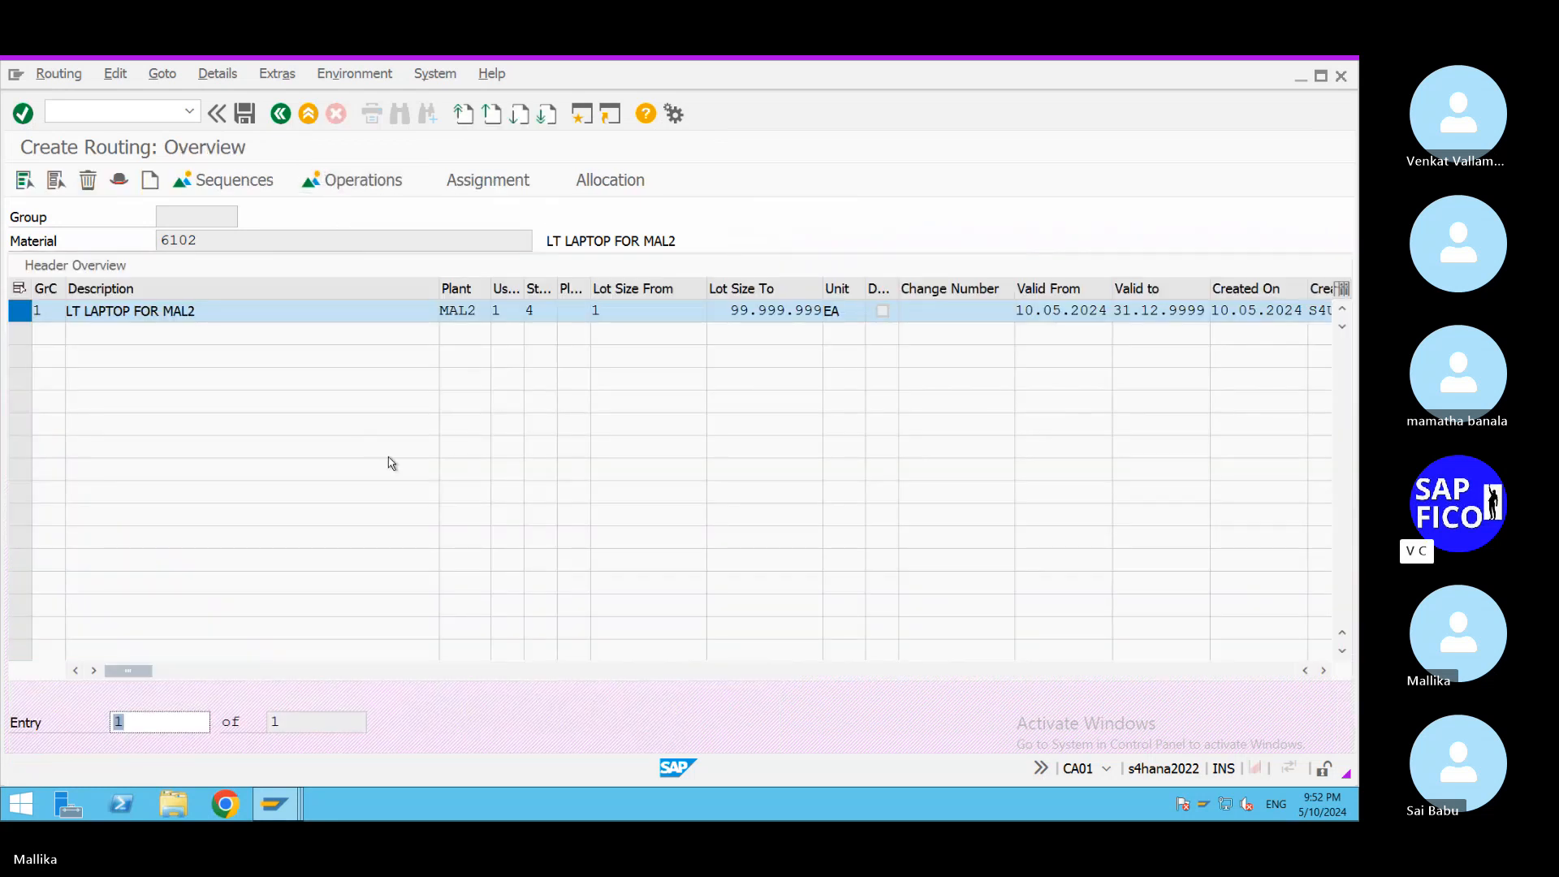
Set the LT OS INSTALLATION standard value to 1 EA in operation 0030's details and return to the routing overview.
double_click(225, 314)
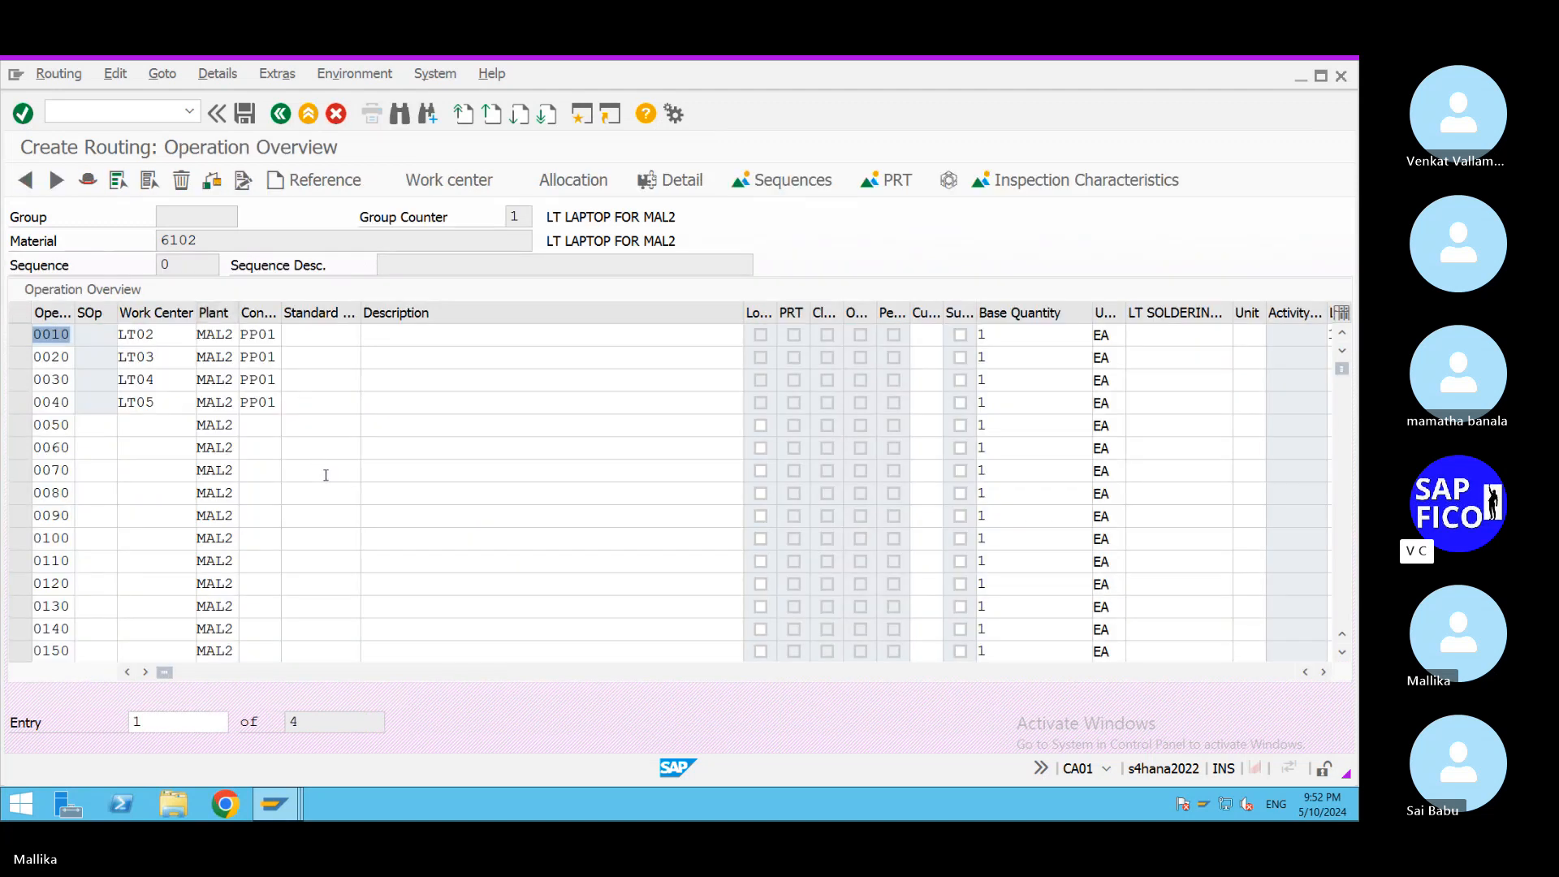
double_click(140, 379)
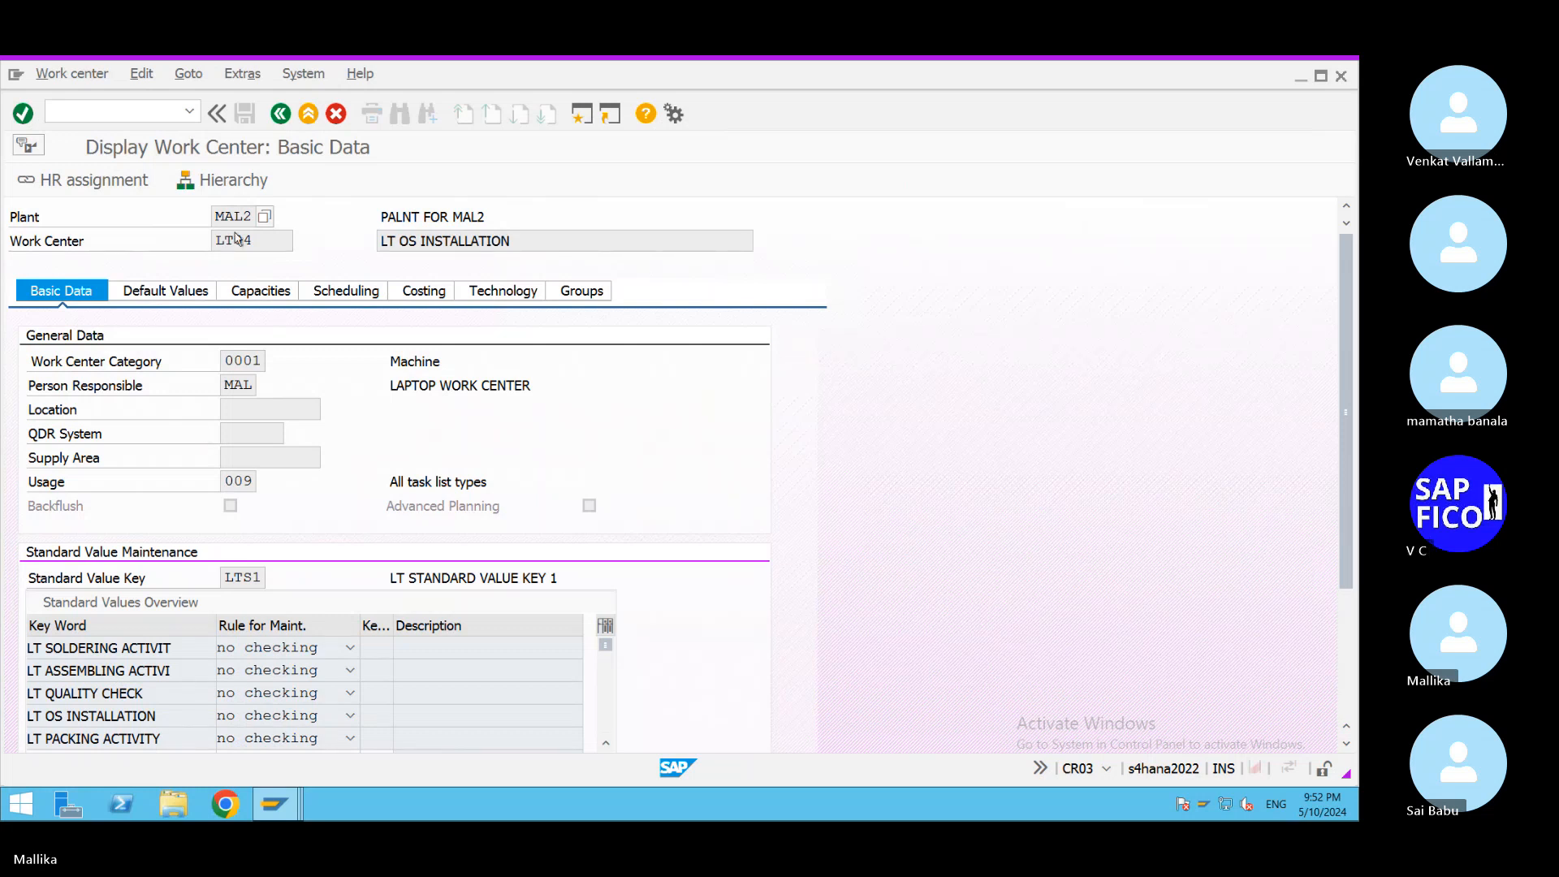
click(280, 116)
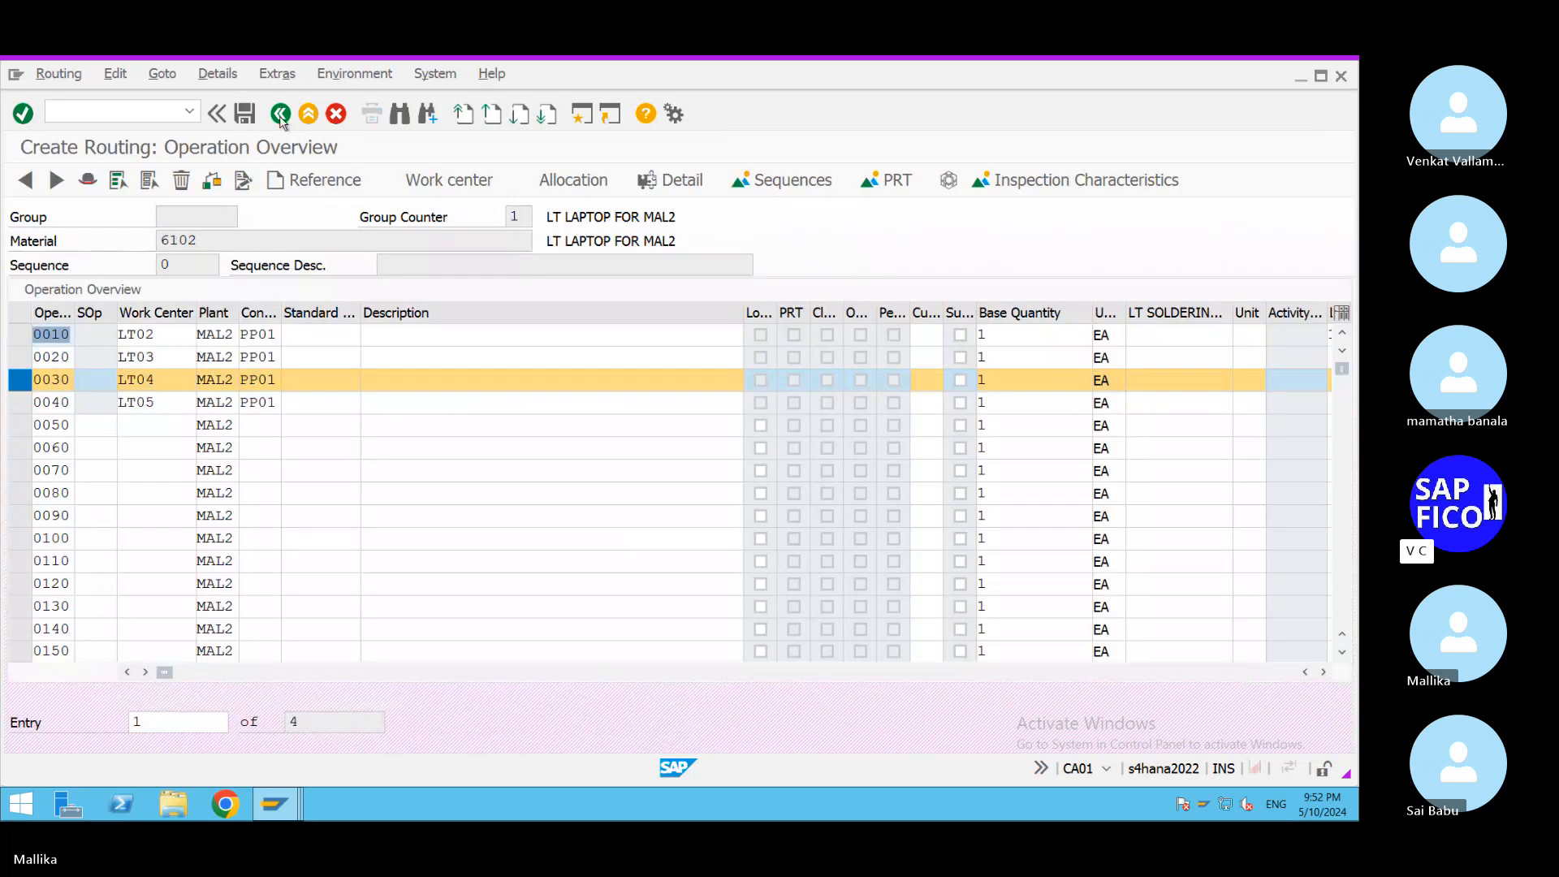
click(20, 380)
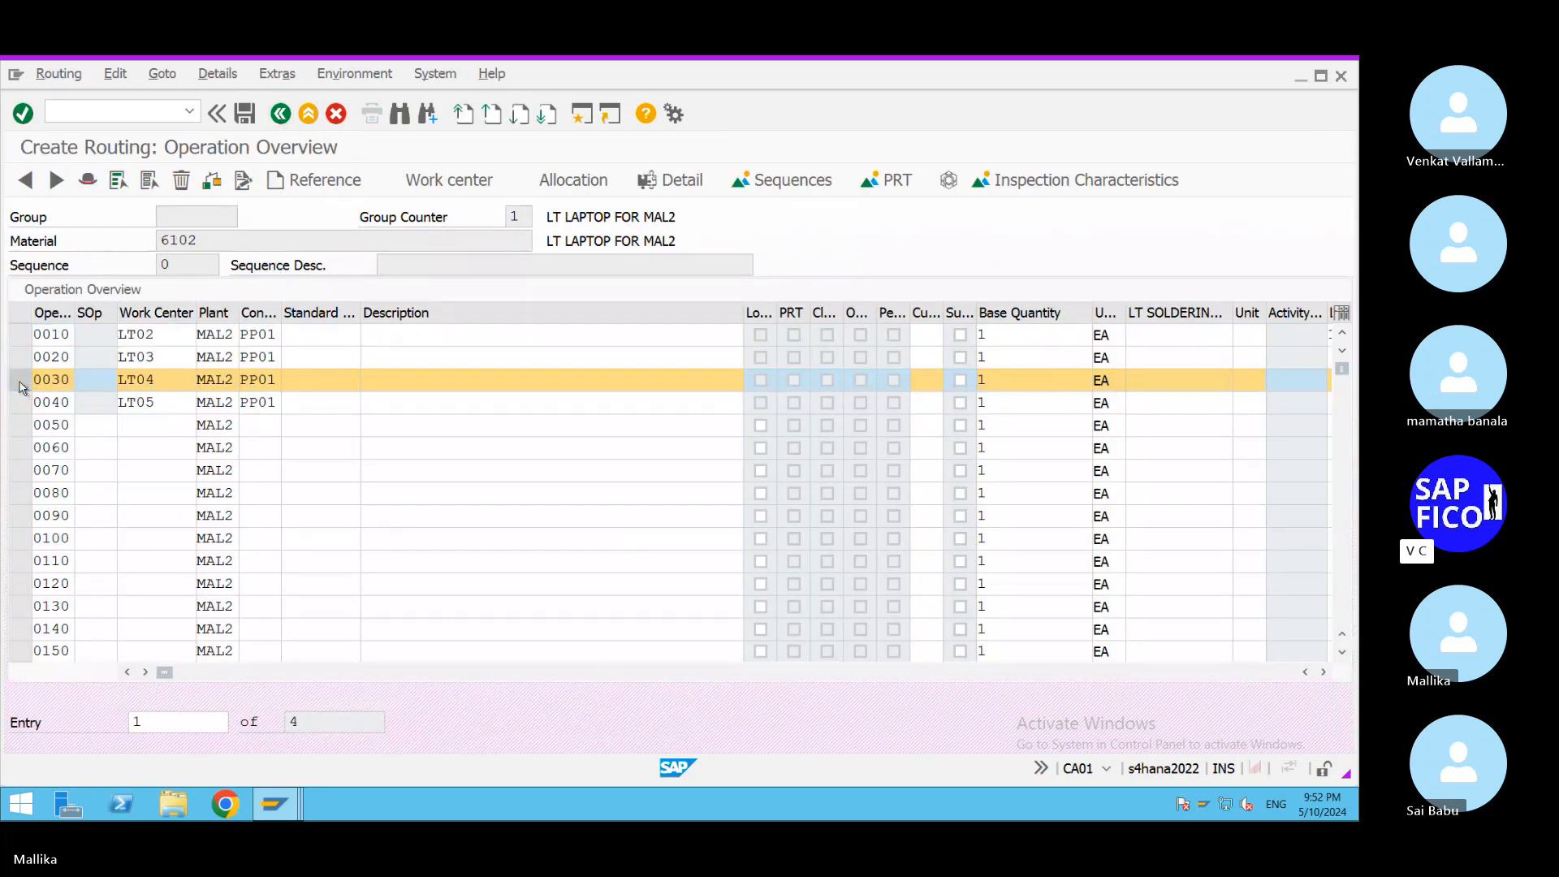
double_click(219, 379)
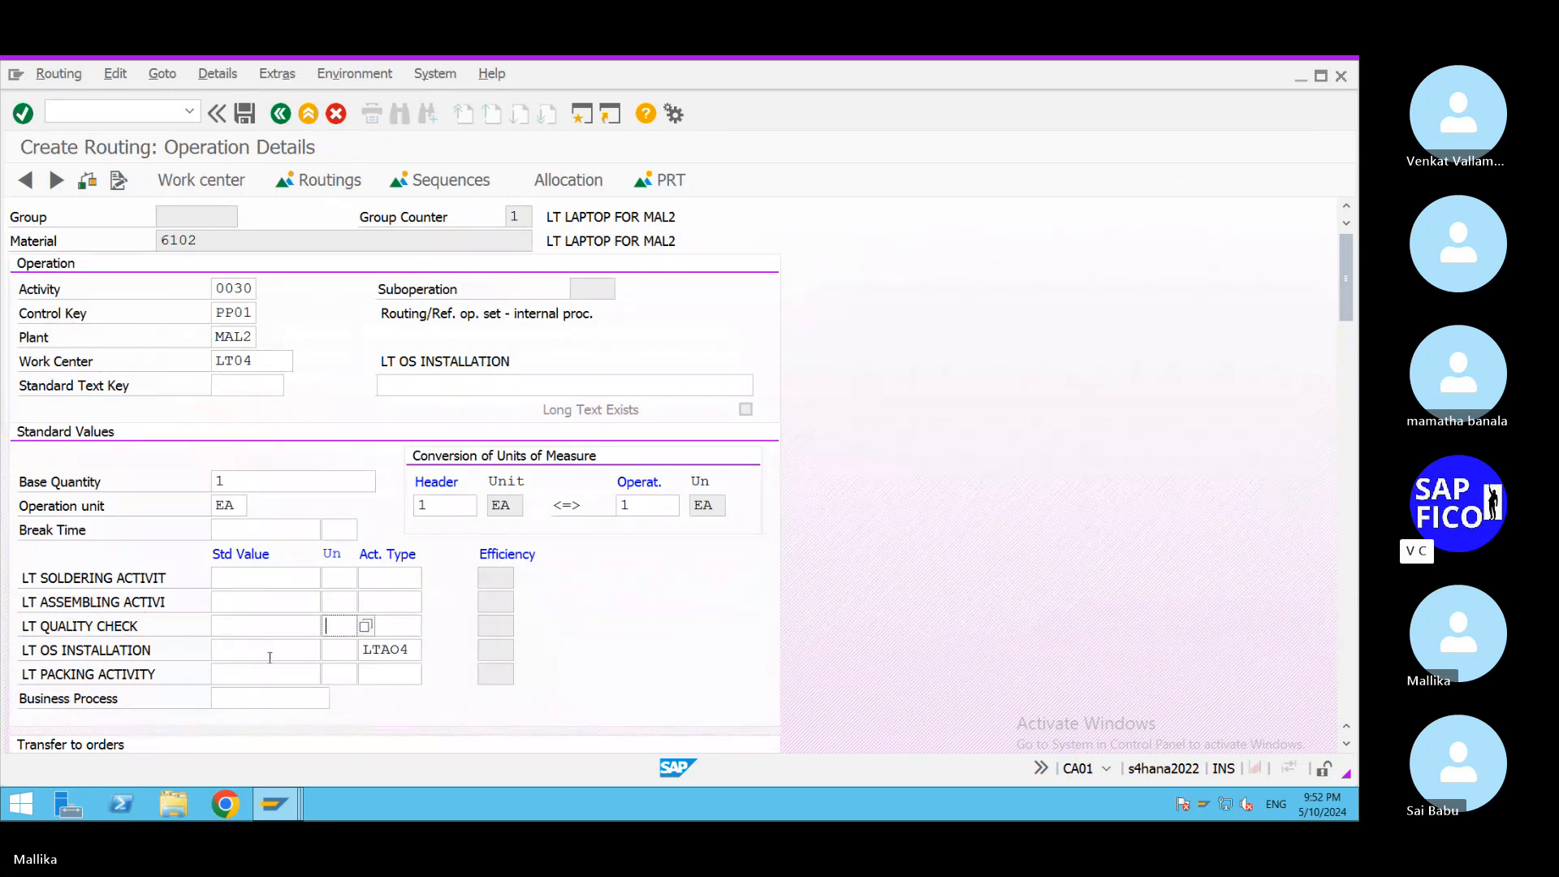
click(286, 657)
text(1)
key(Tab)
text(EA)
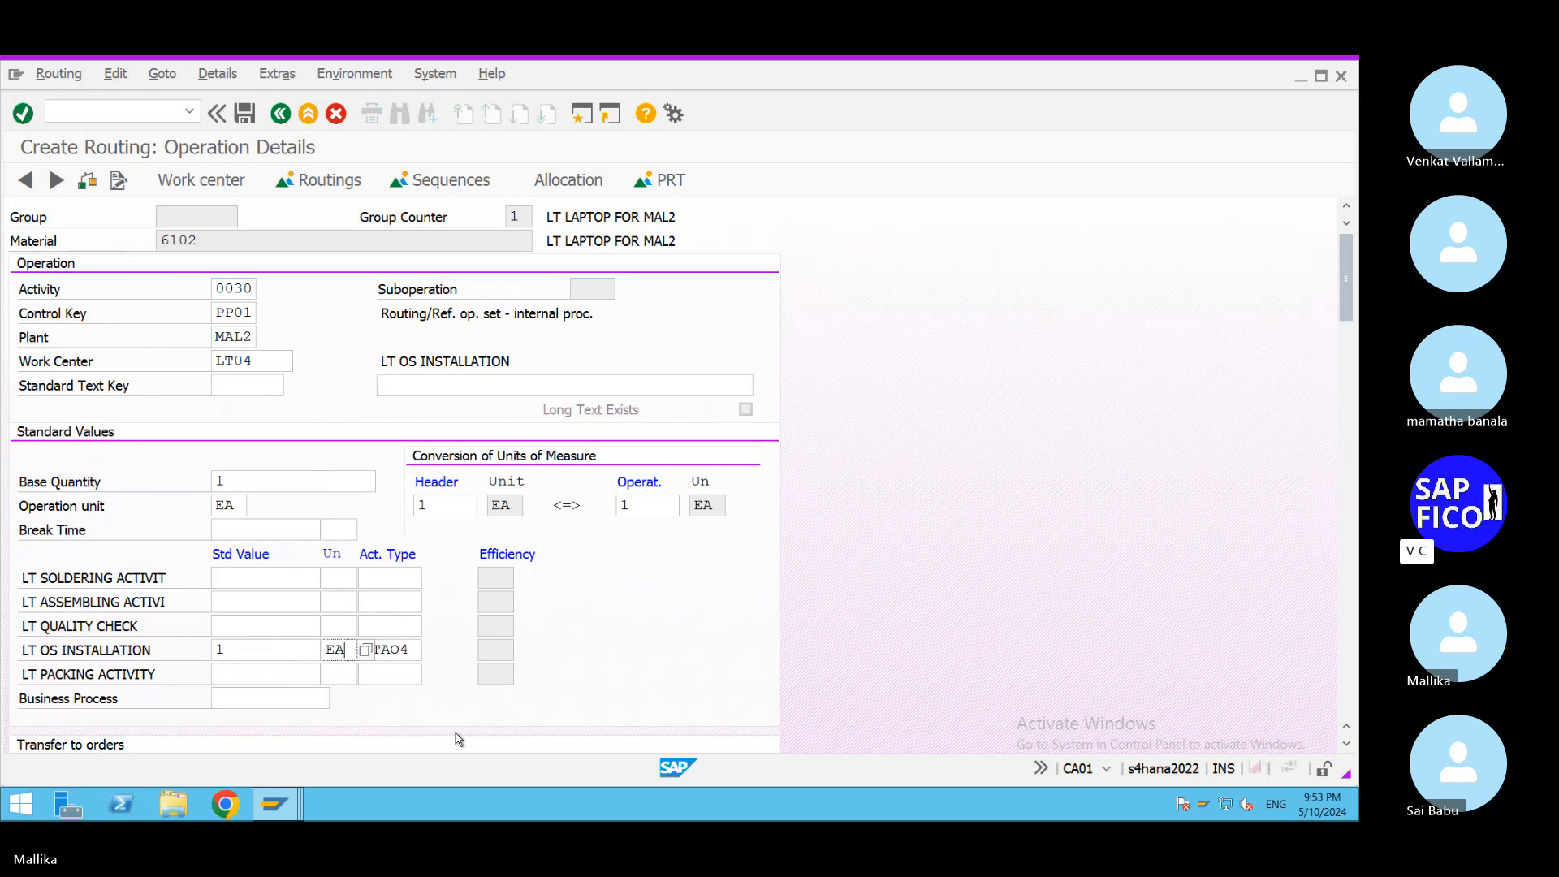
key(Return)
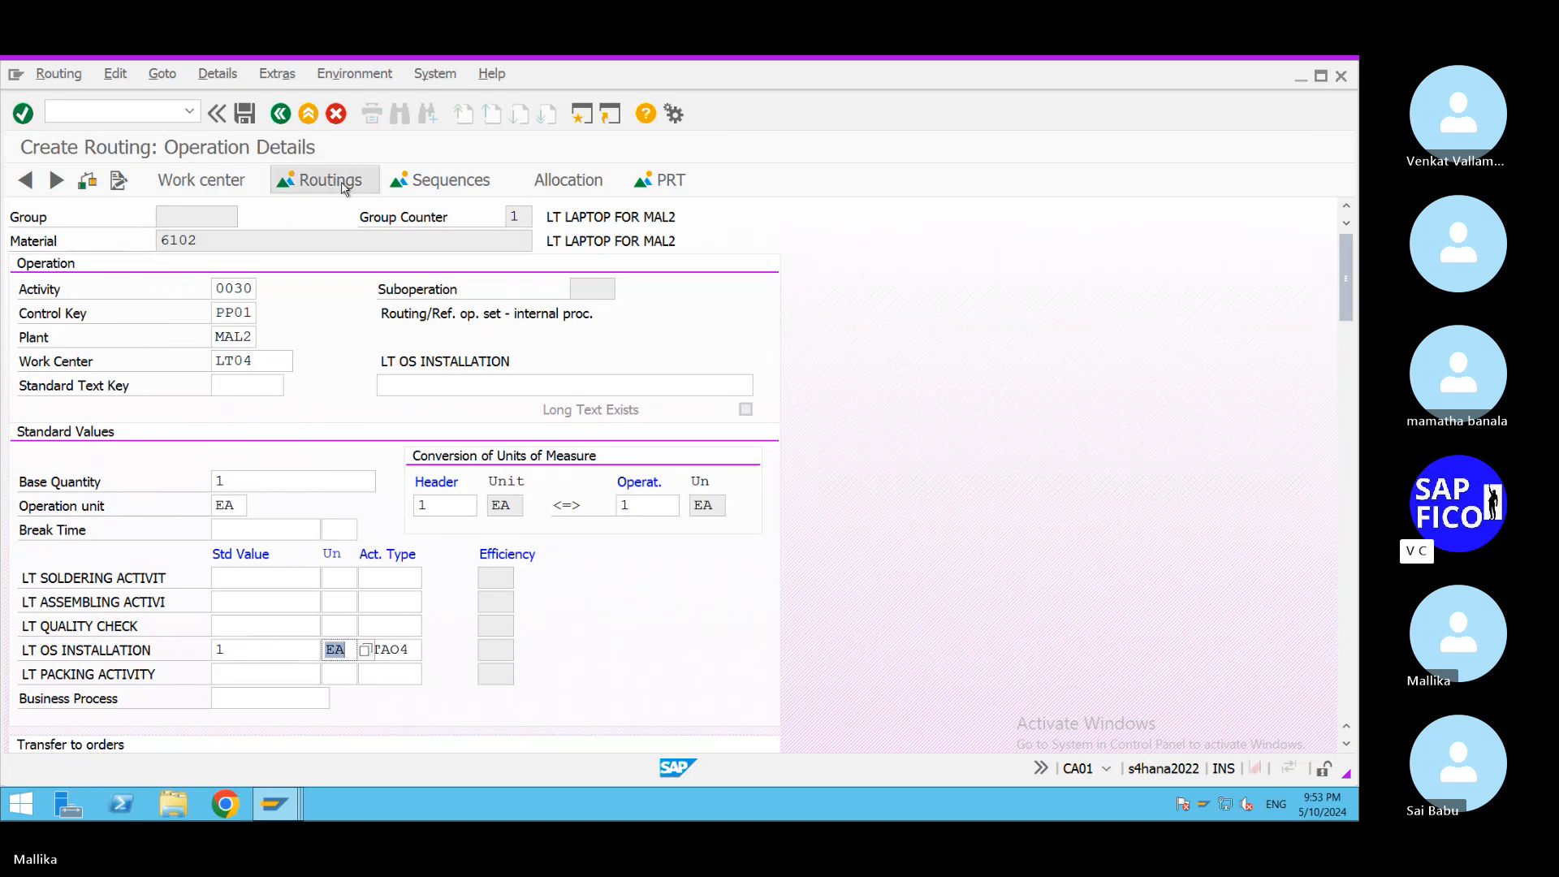
click(344, 185)
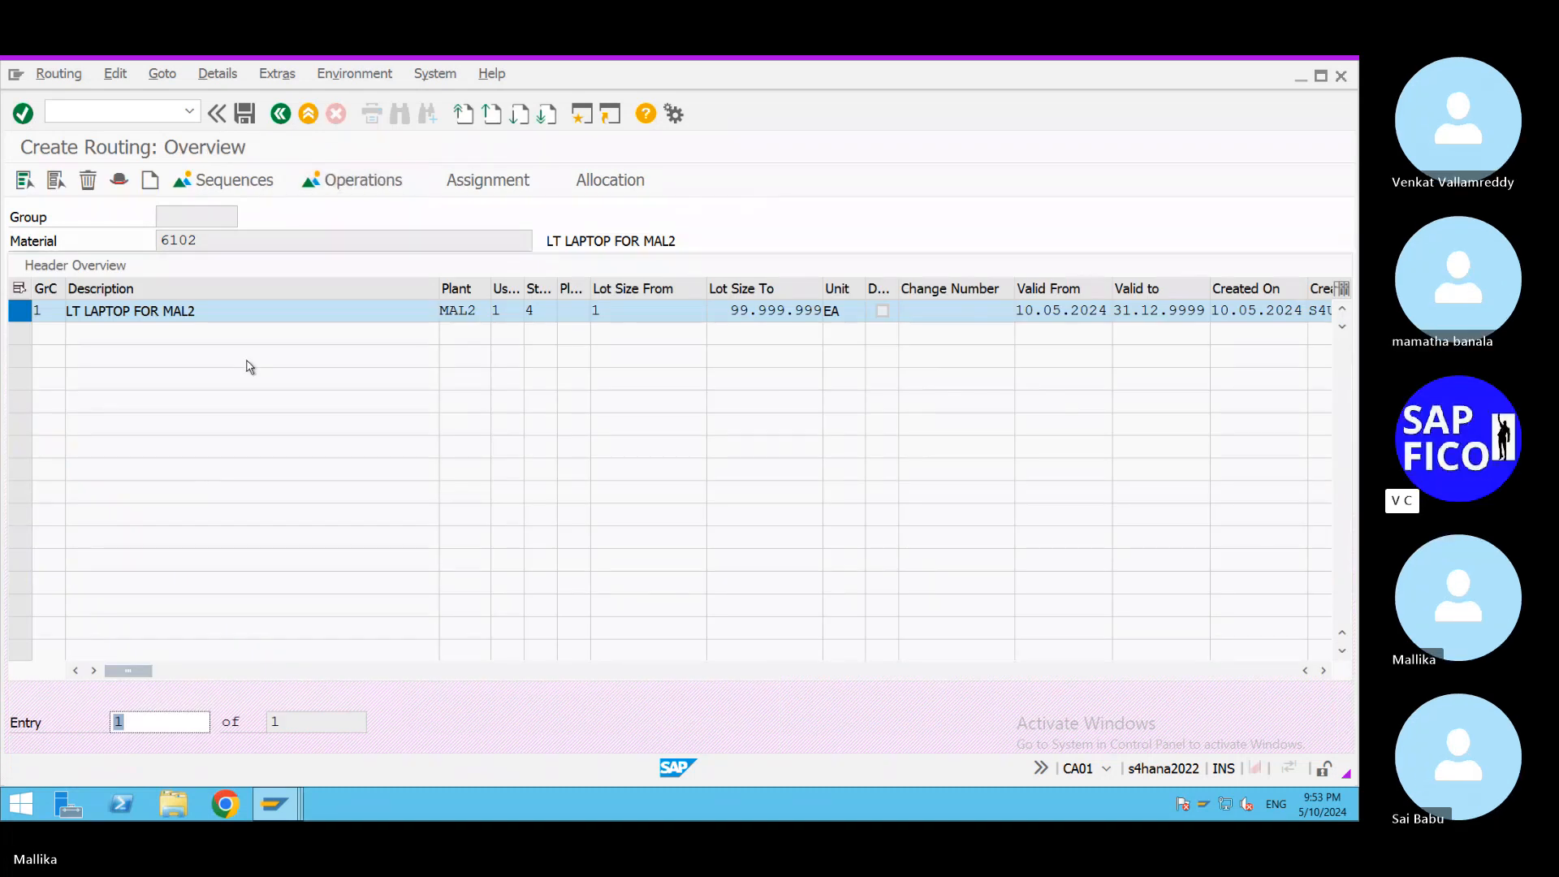
Set the LT PACKING ACTIVITY standard value to 0.1 HR in operation 0040's details and return to the routing overview.
click(222, 312)
double_click(223, 311)
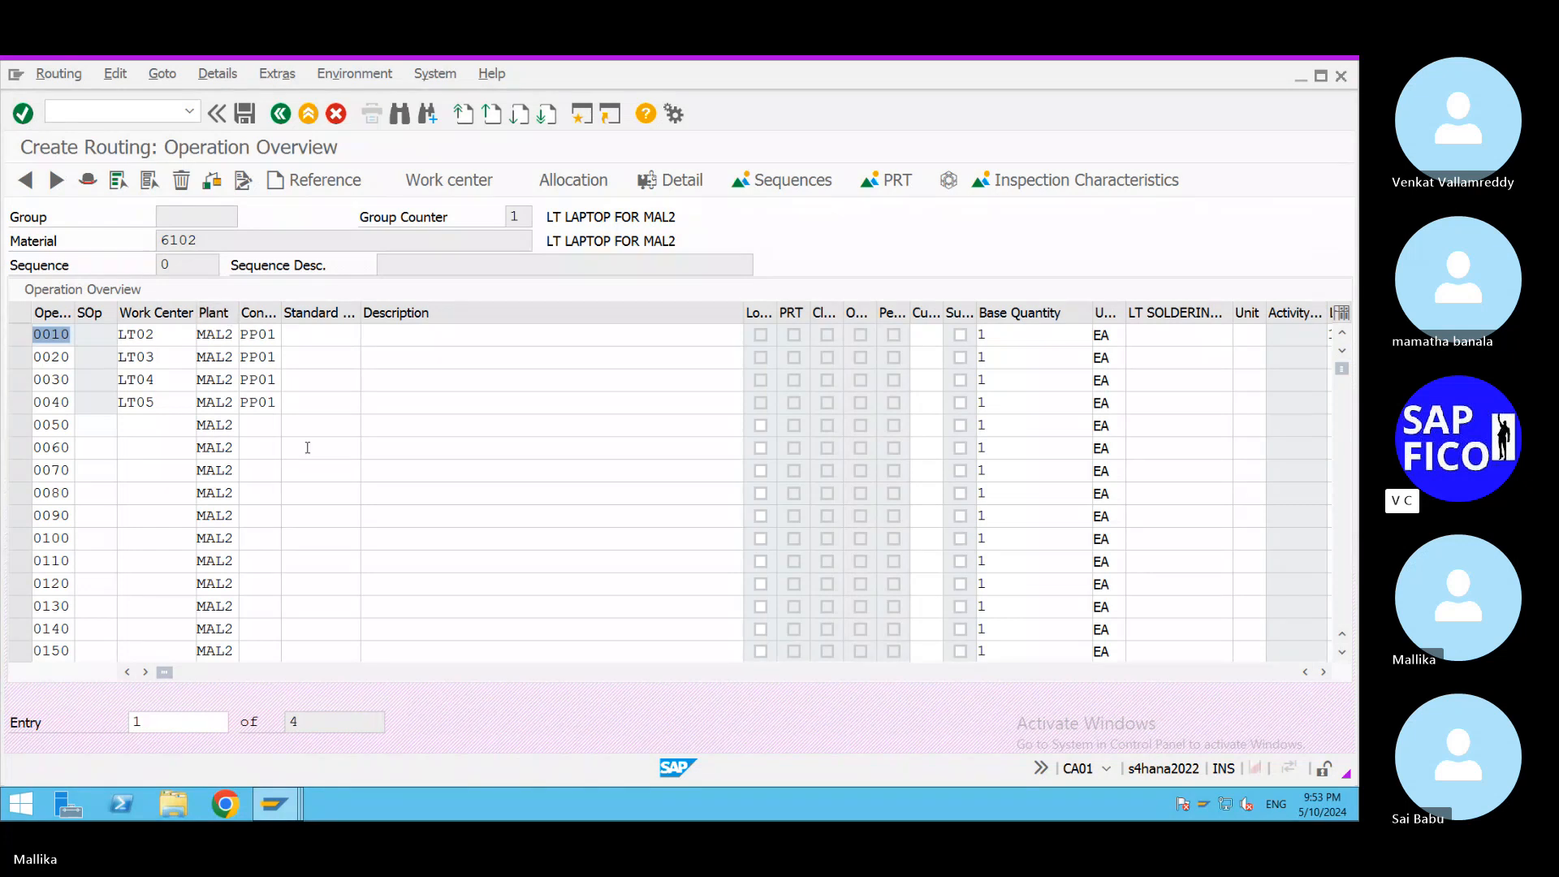
double_click(219, 402)
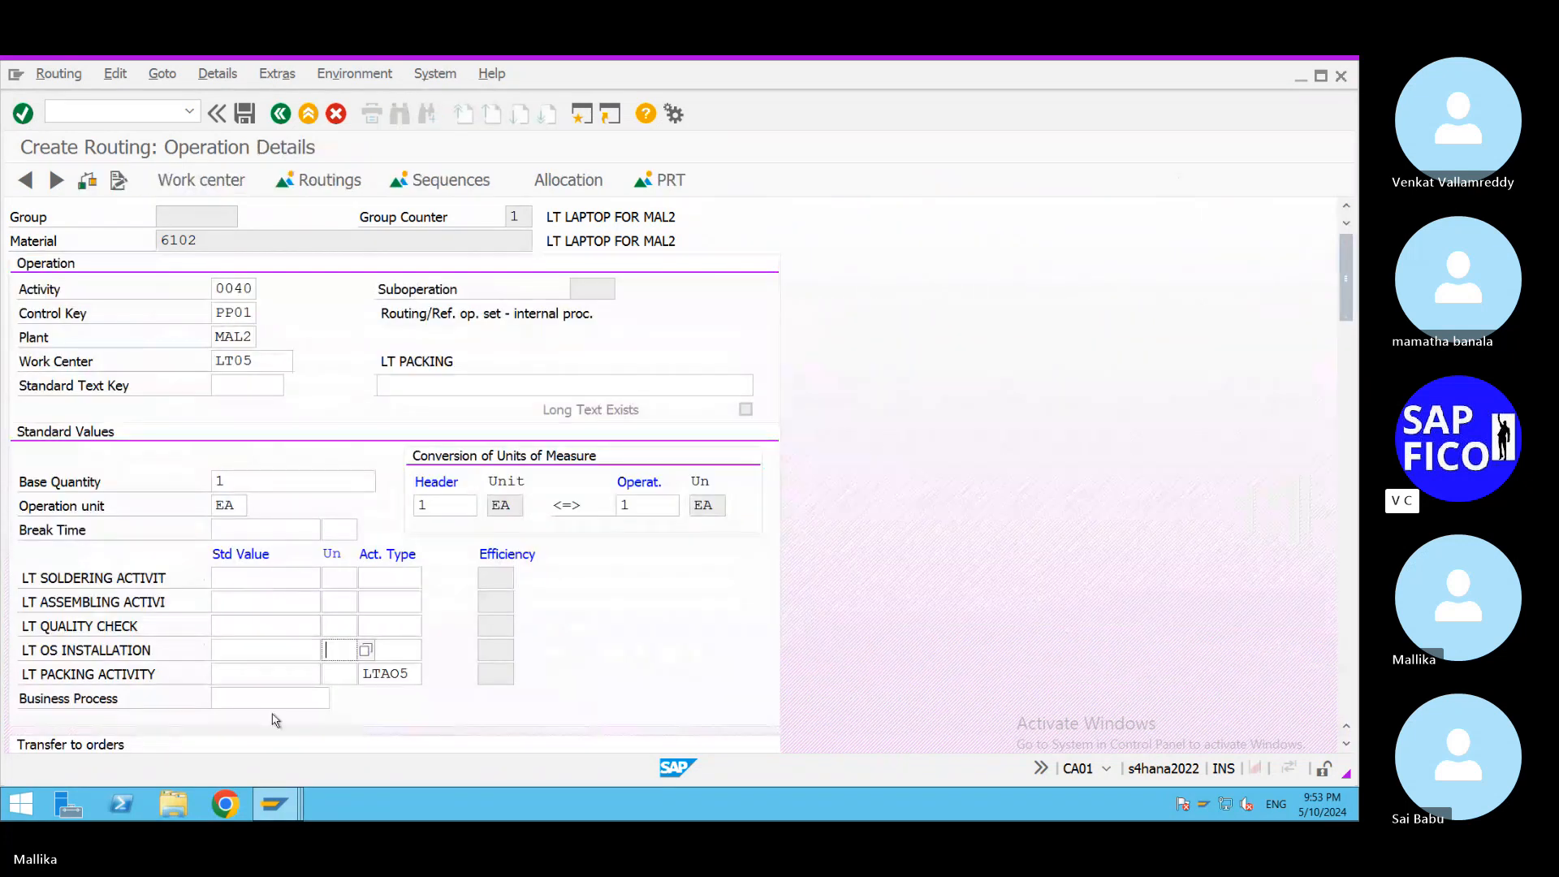
click(231, 676)
text(0.1)
key(Tab)
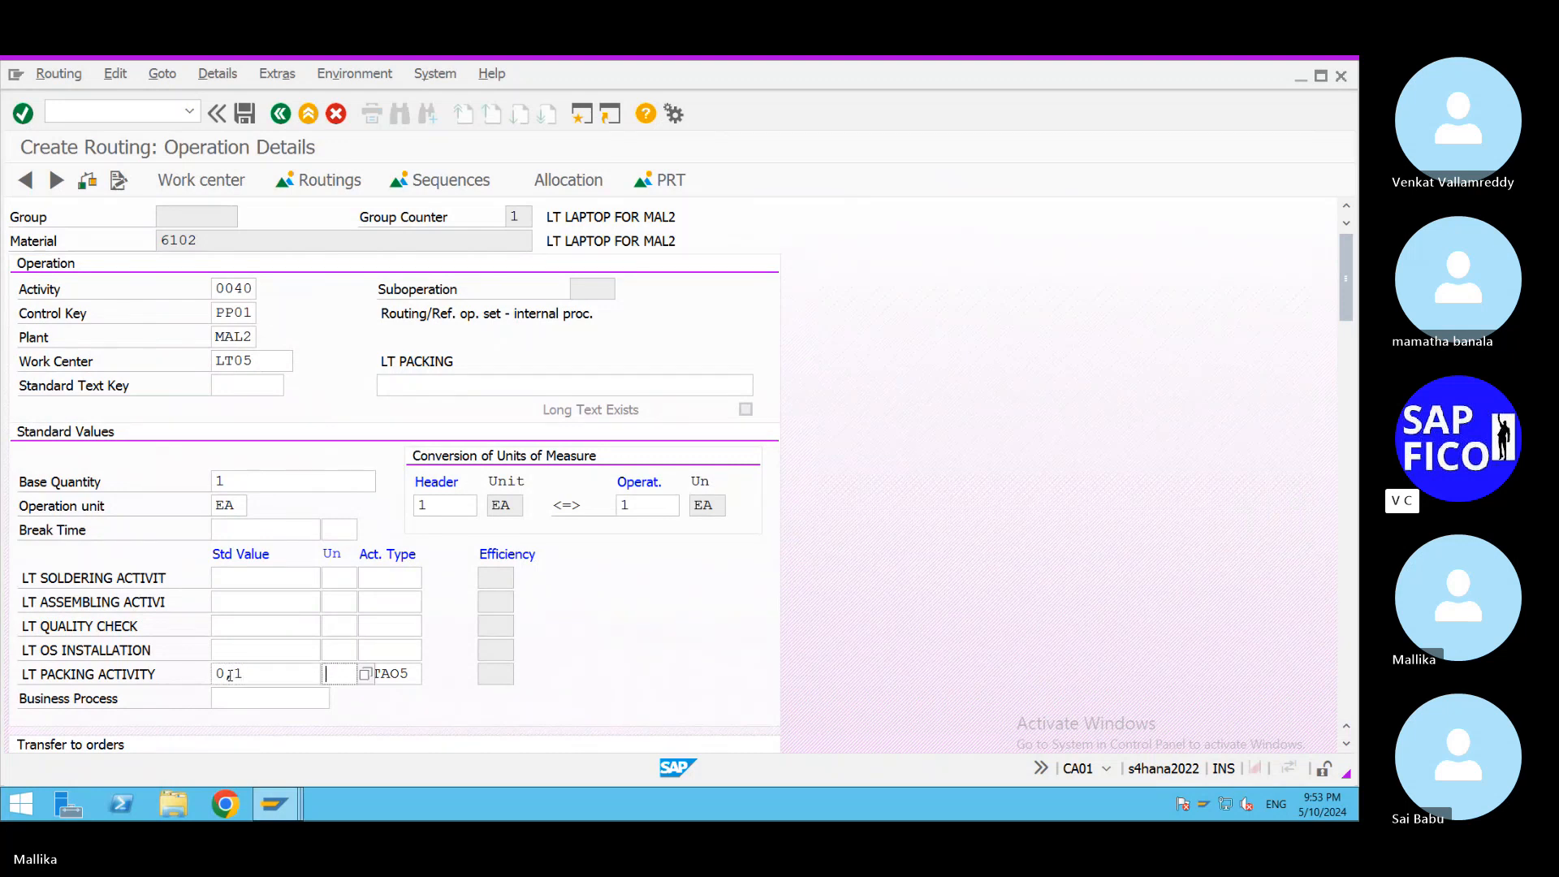
text(HR)
key(Return)
click(340, 183)
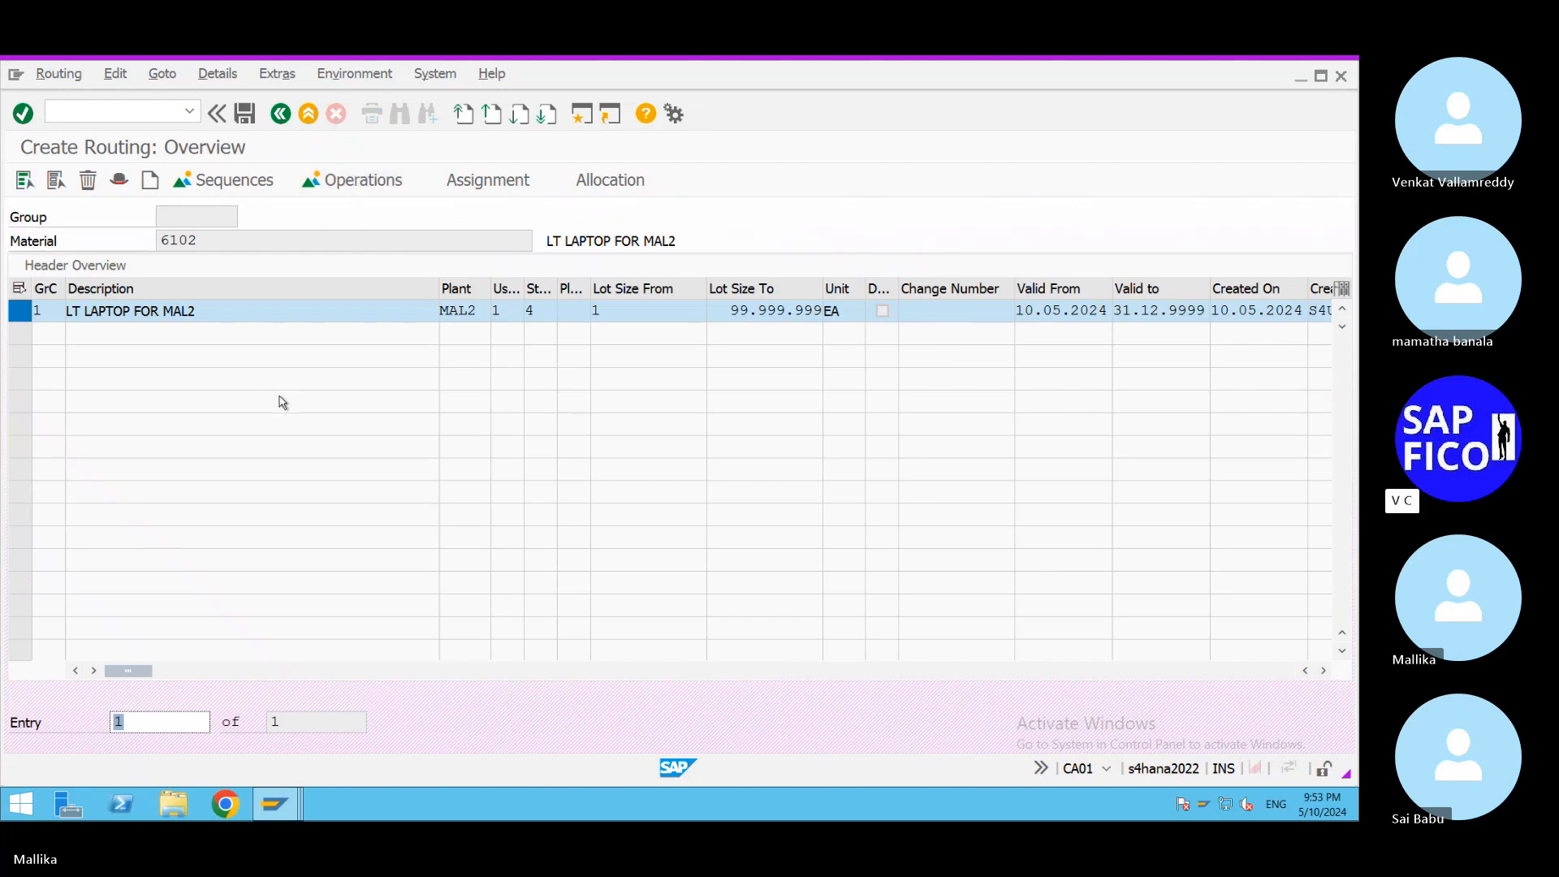
Save the routing for material 6102 and copy the group number from the save message's details.
click(244, 116)
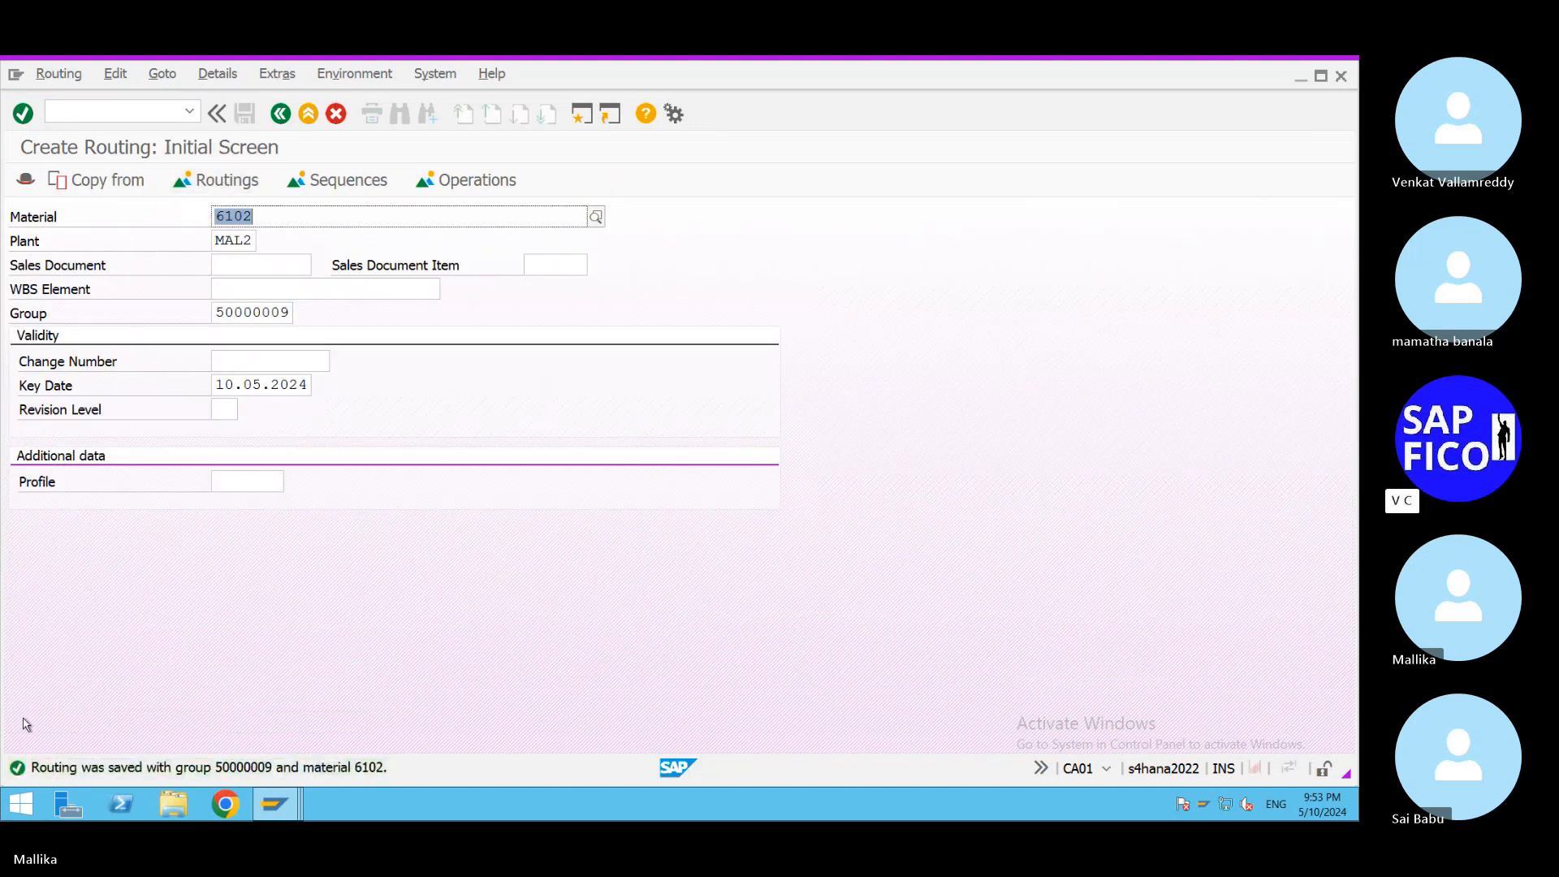
click(16, 769)
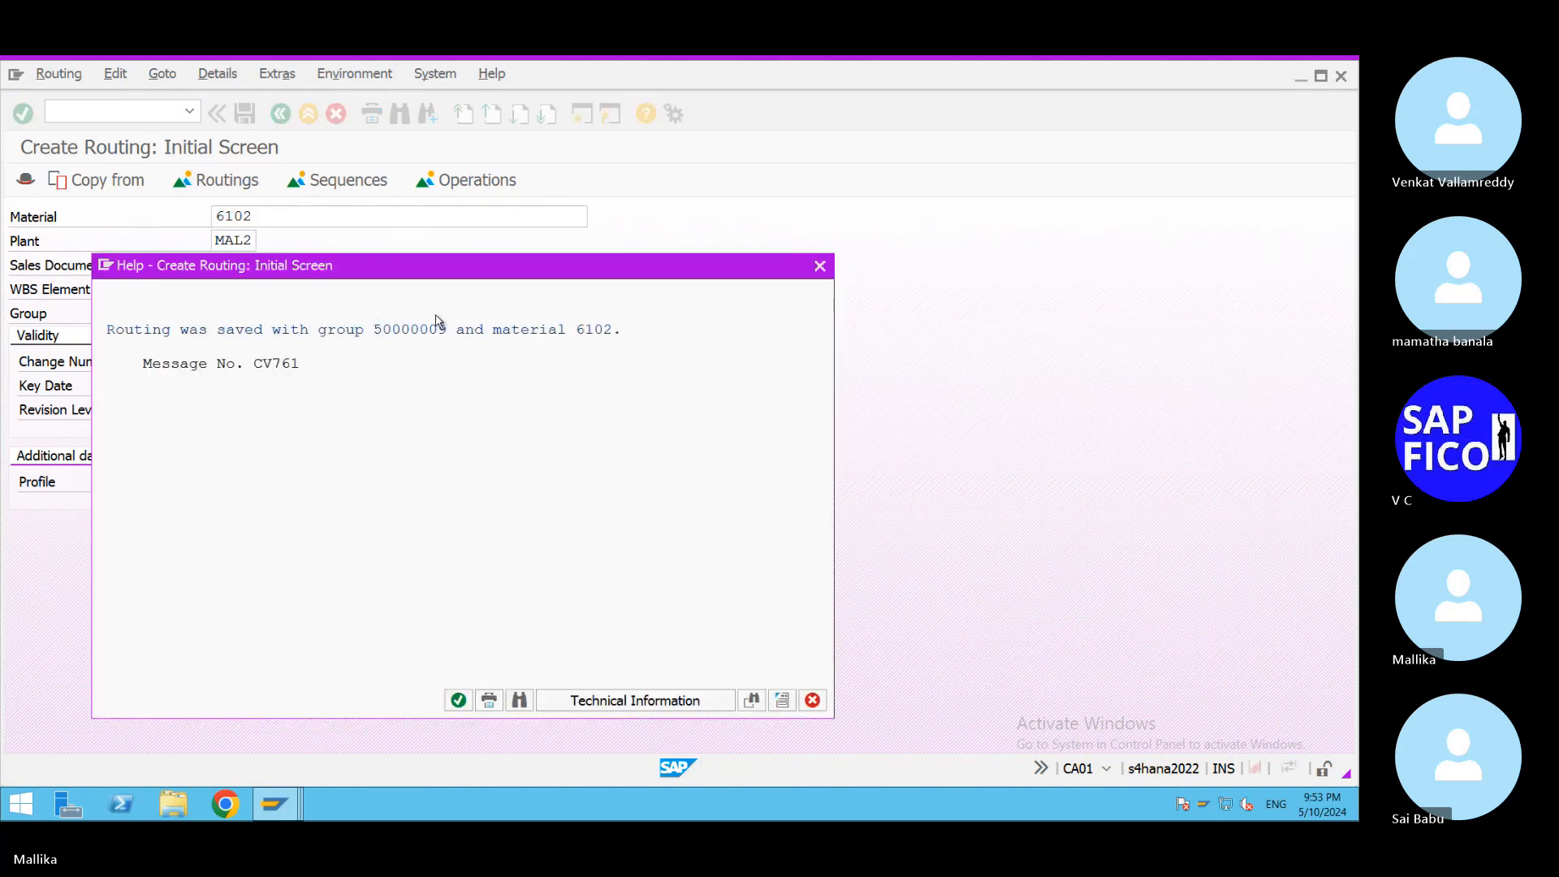
click(373, 310)
key(ctrl+y)
drag(363, 307, 455, 348)
key(ctrl+c)
click(458, 700)
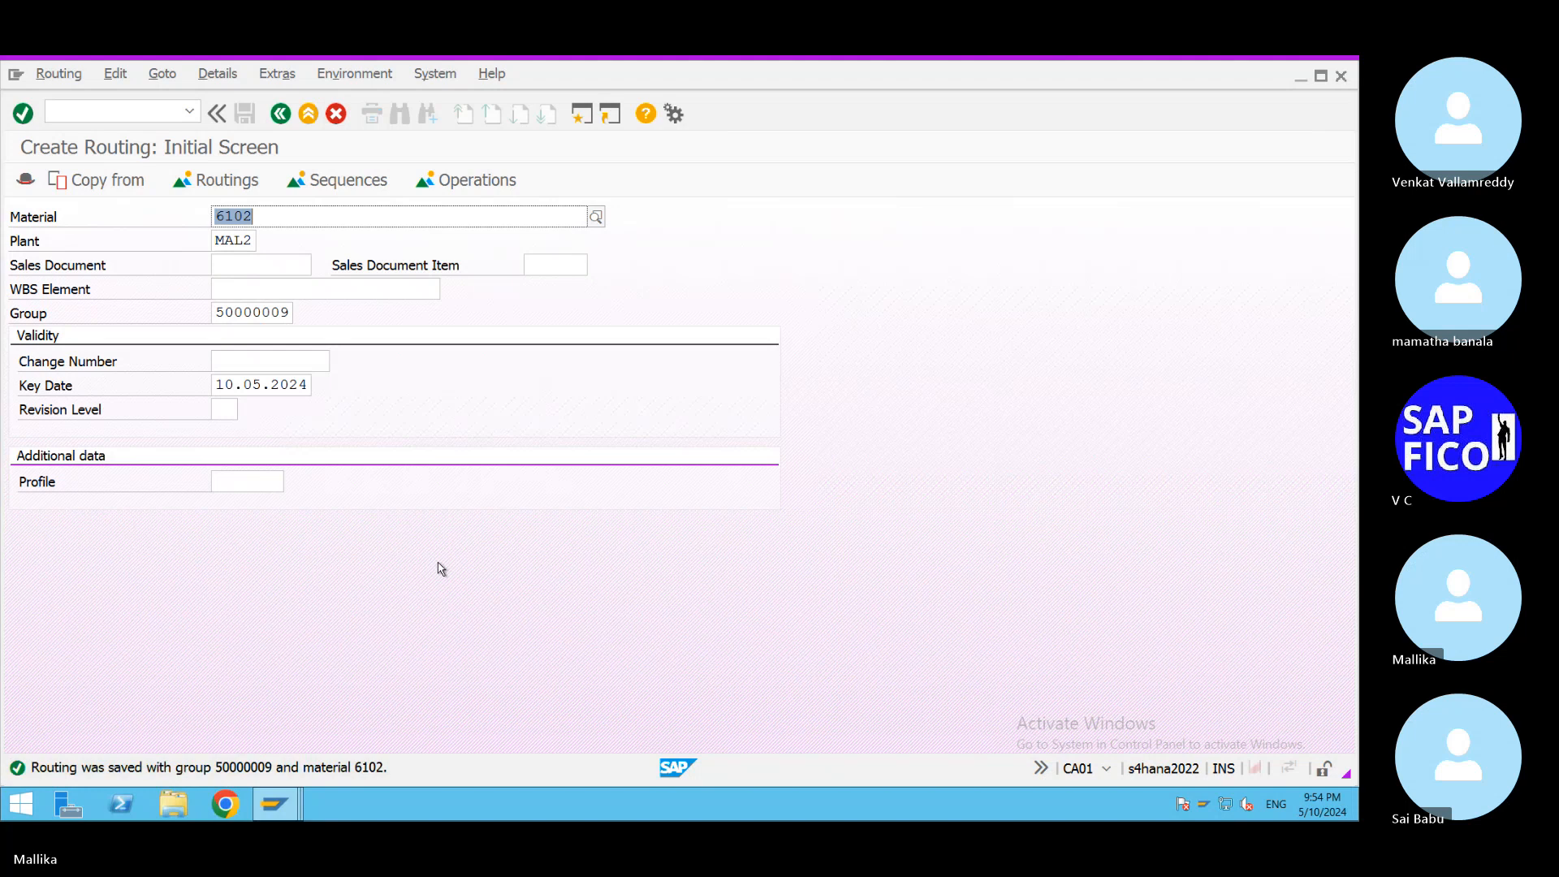
Check the saved routing overview for material 6102 and return to the initial screen.
click(246, 188)
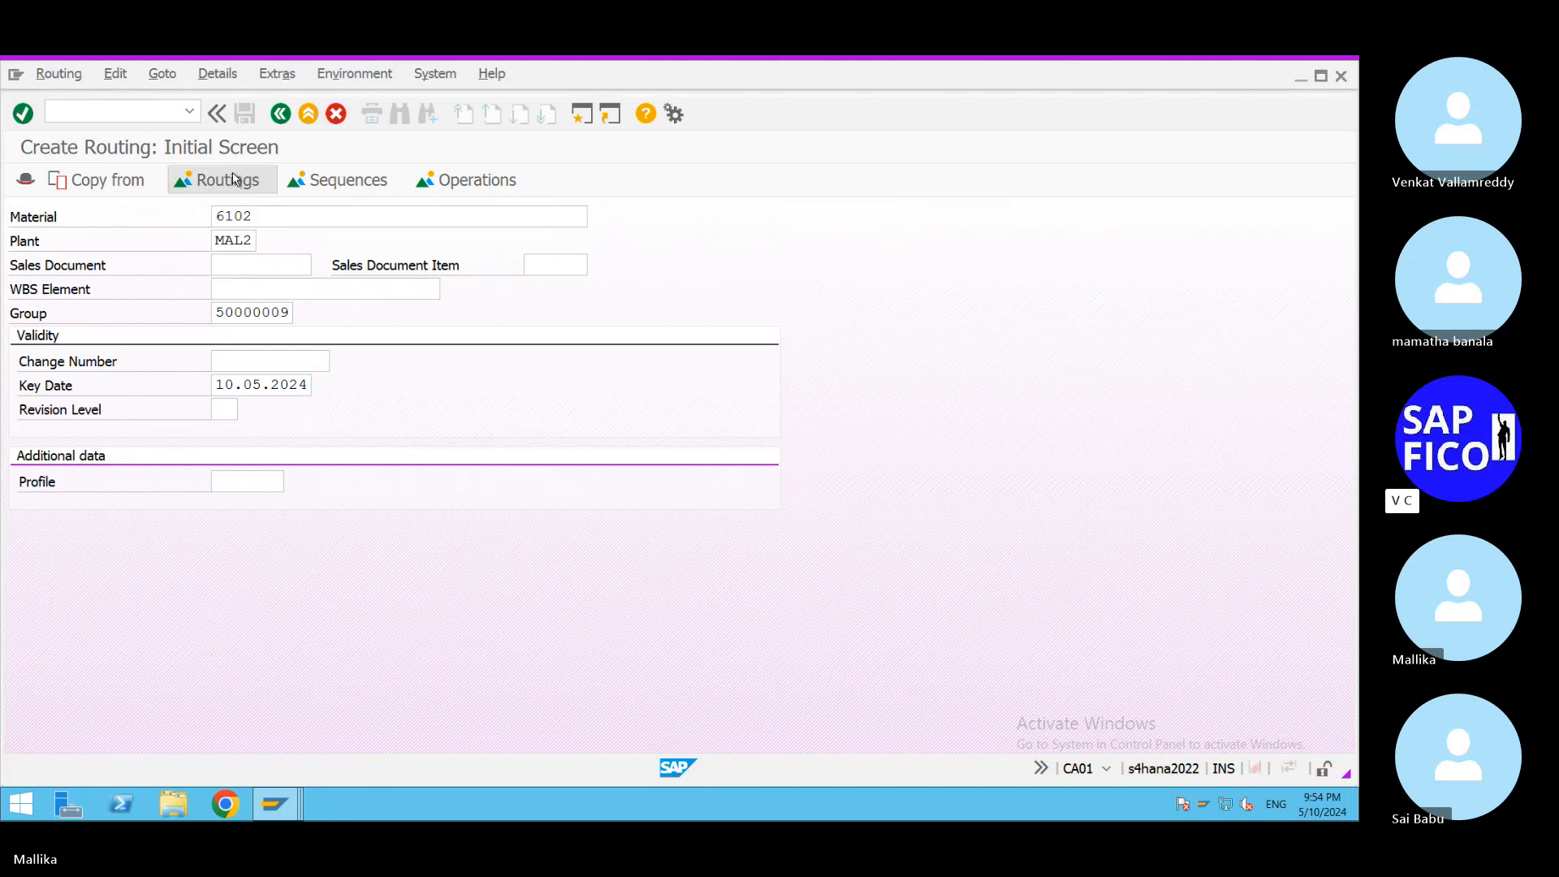
click(233, 179)
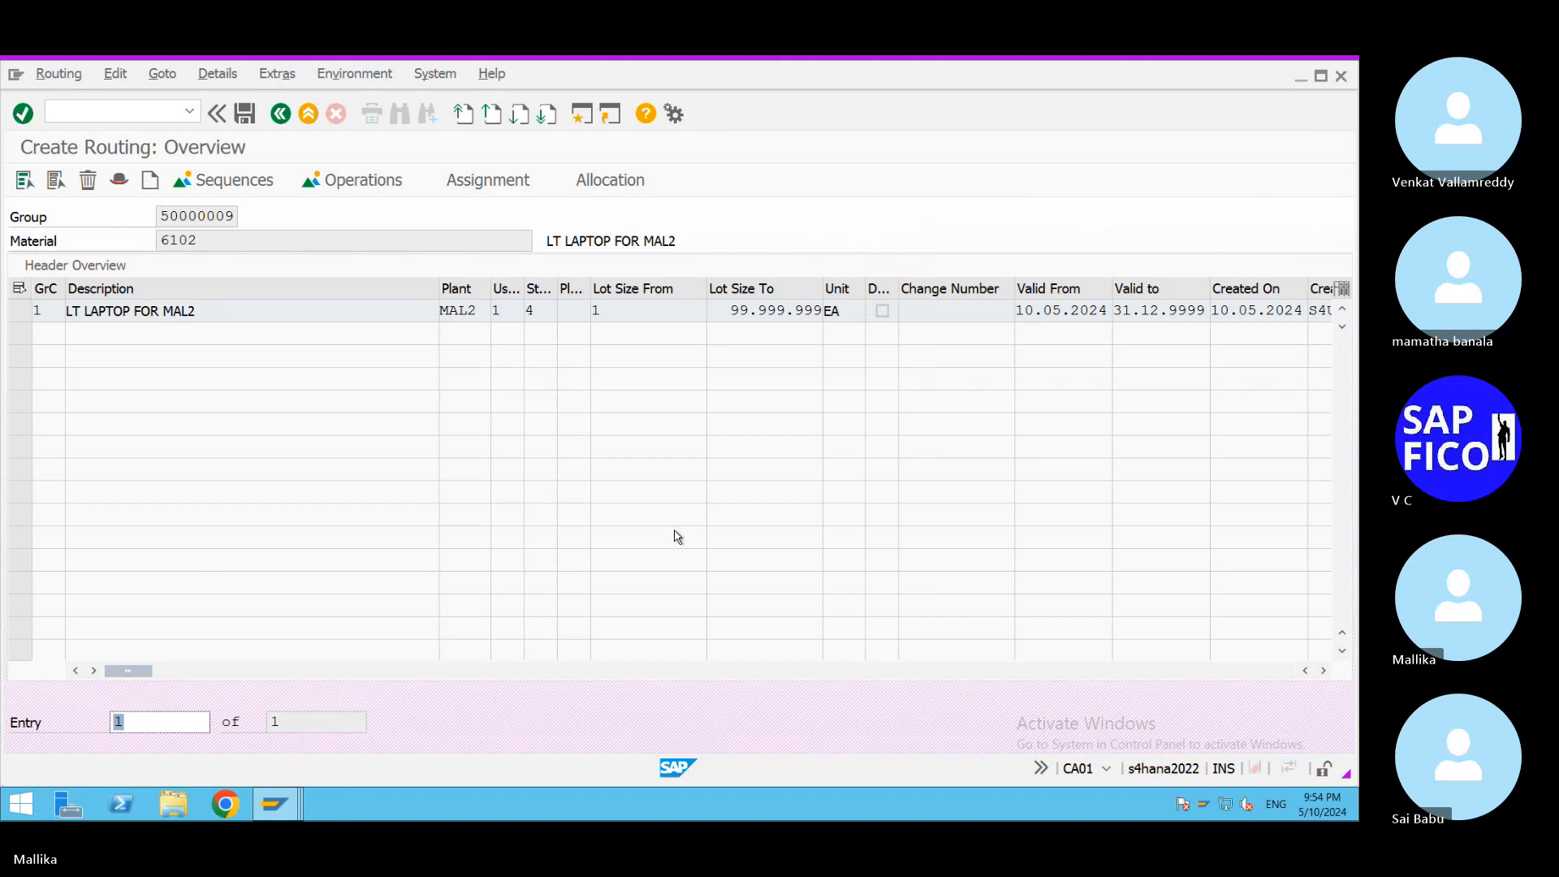
click(280, 113)
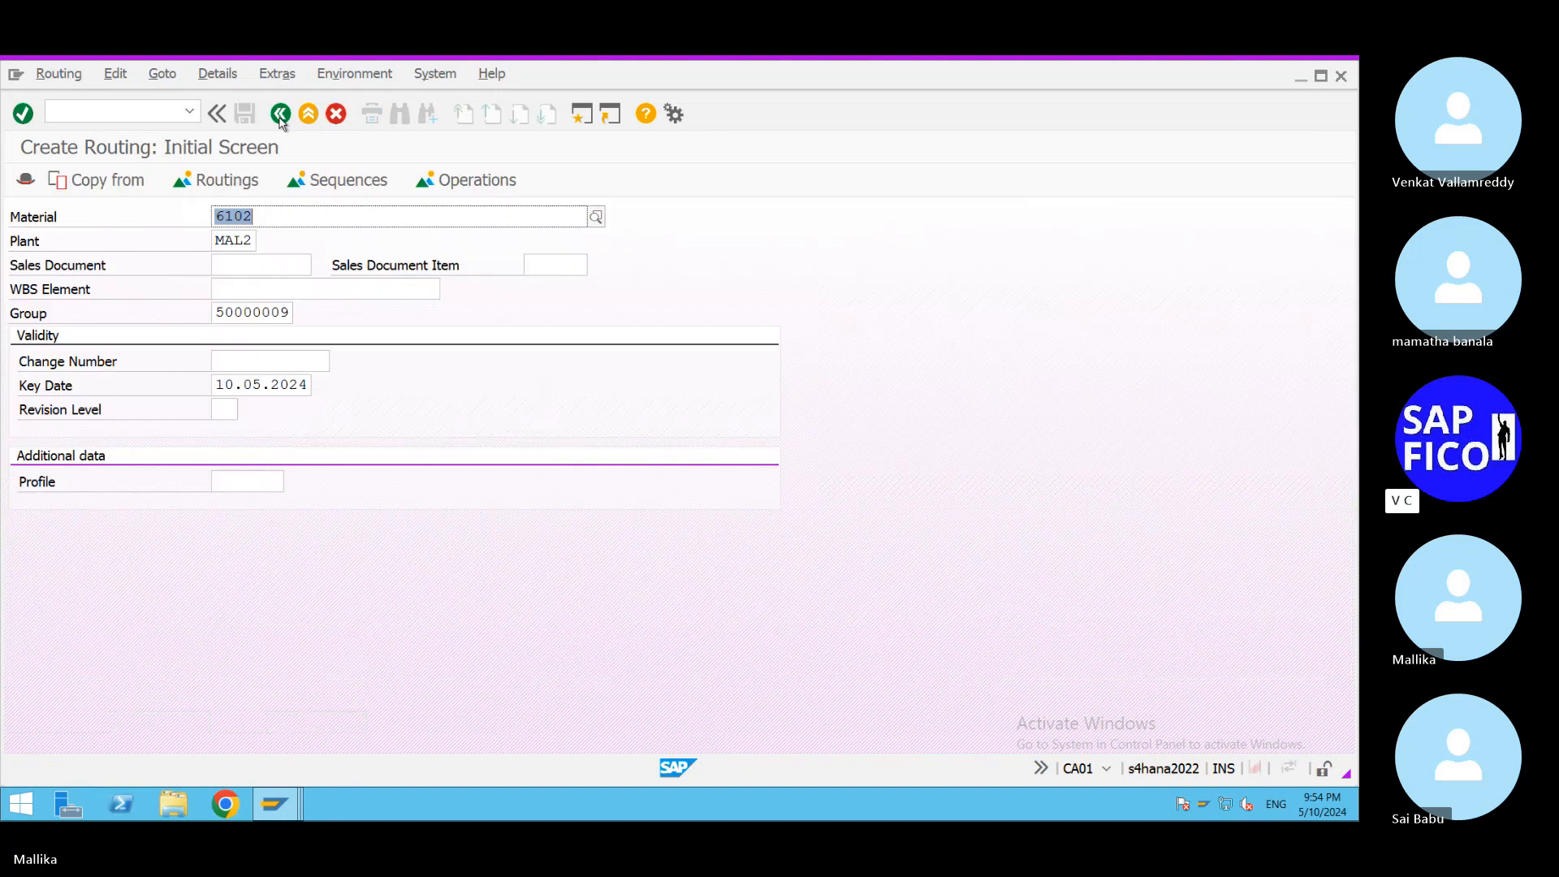
drag(220, 309, 341, 312)
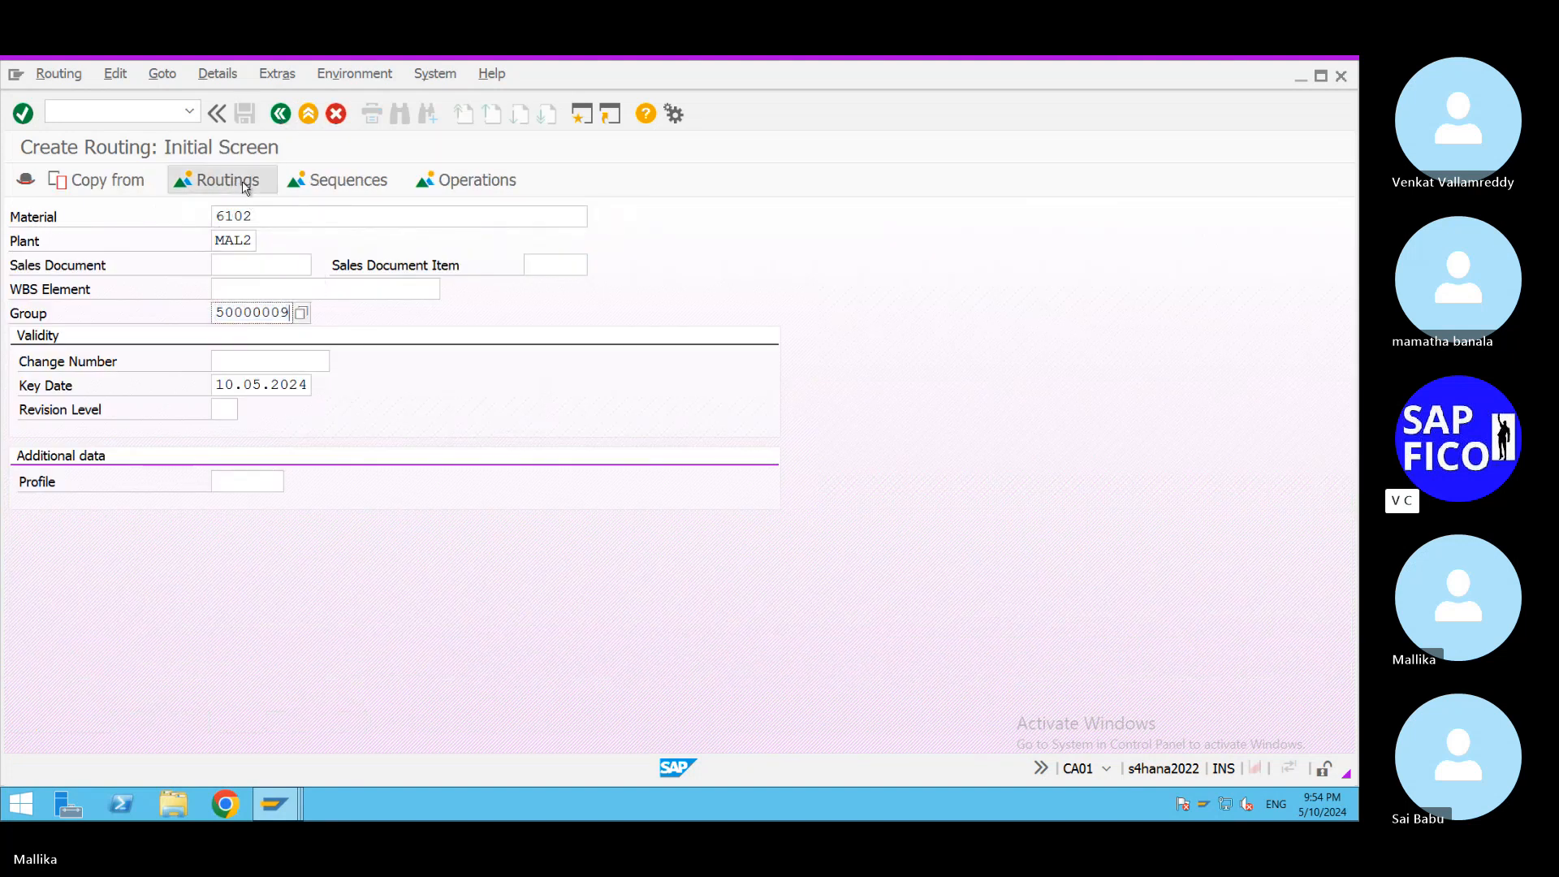
Switch to routing display and try to display material 50020 with group 50000009, choosing to change the selection.
click(54, 79)
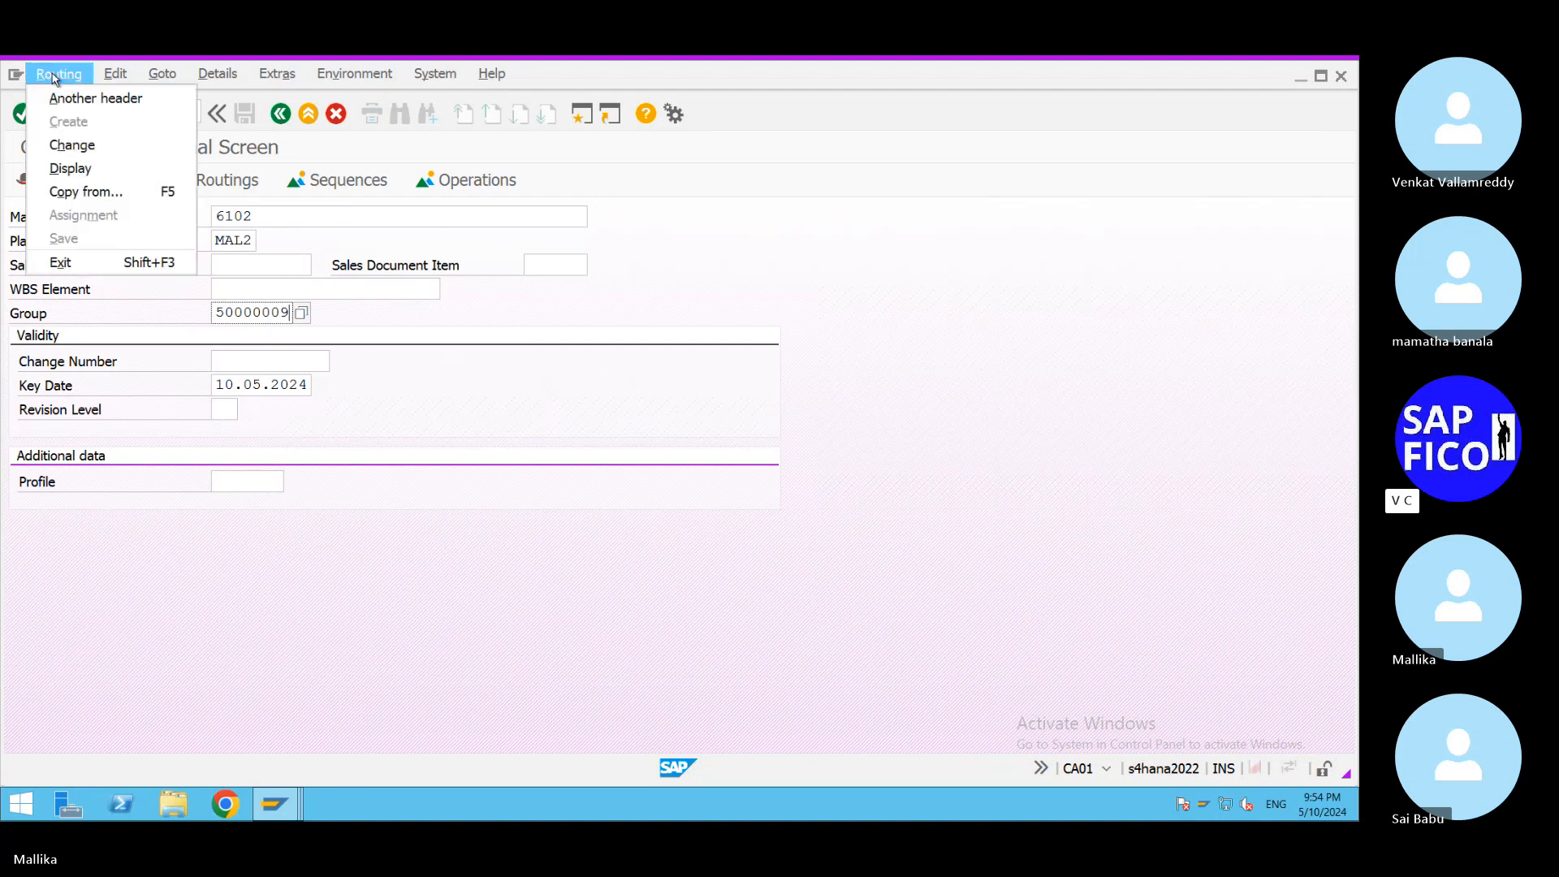
click(96, 168)
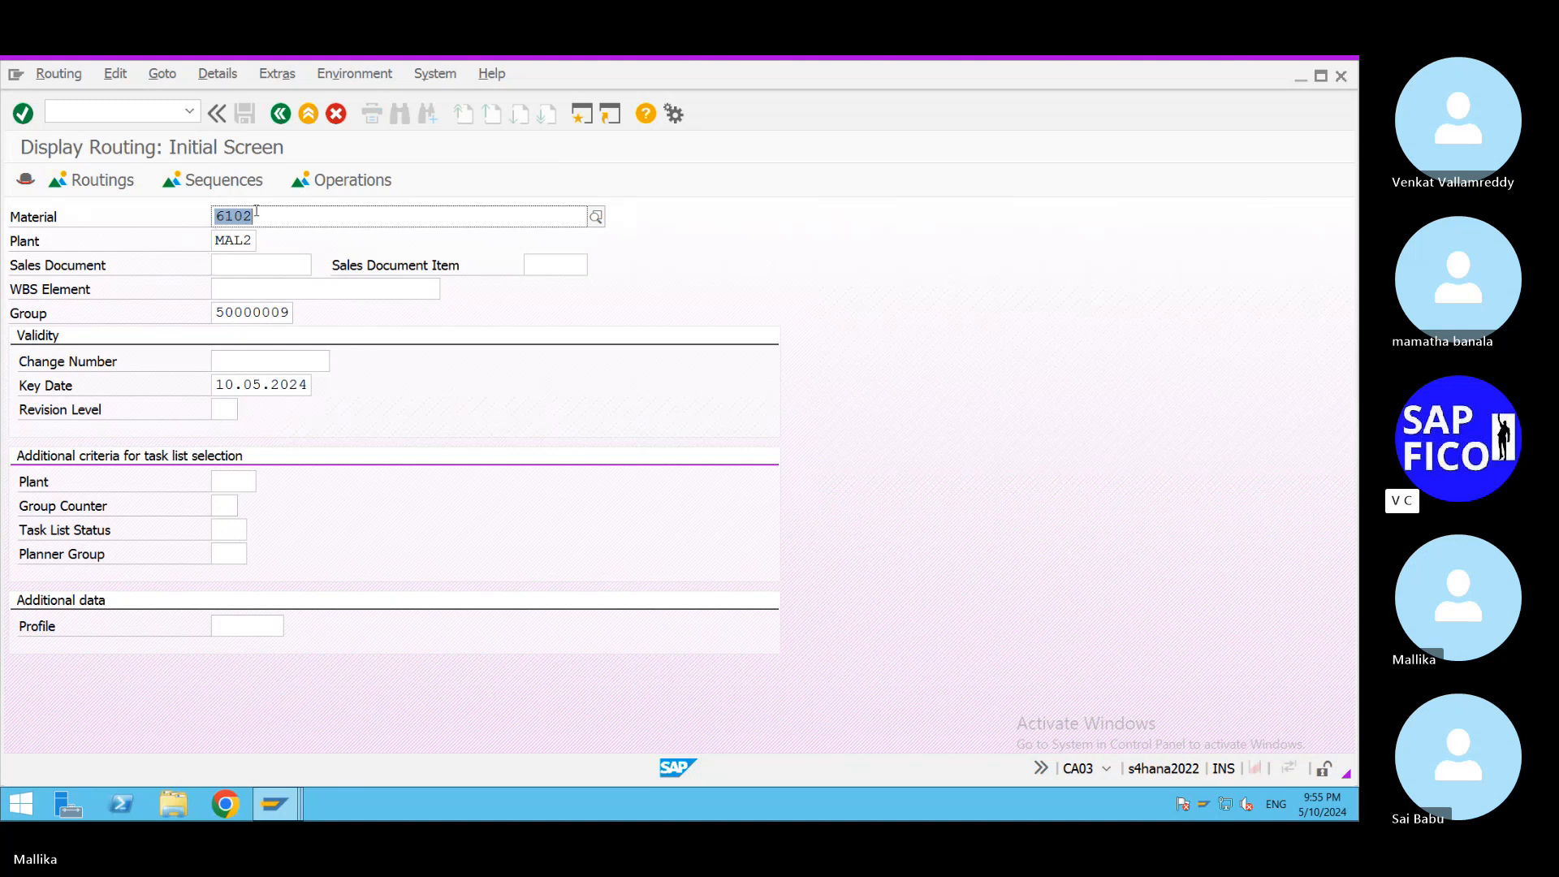
key(BackSpace)
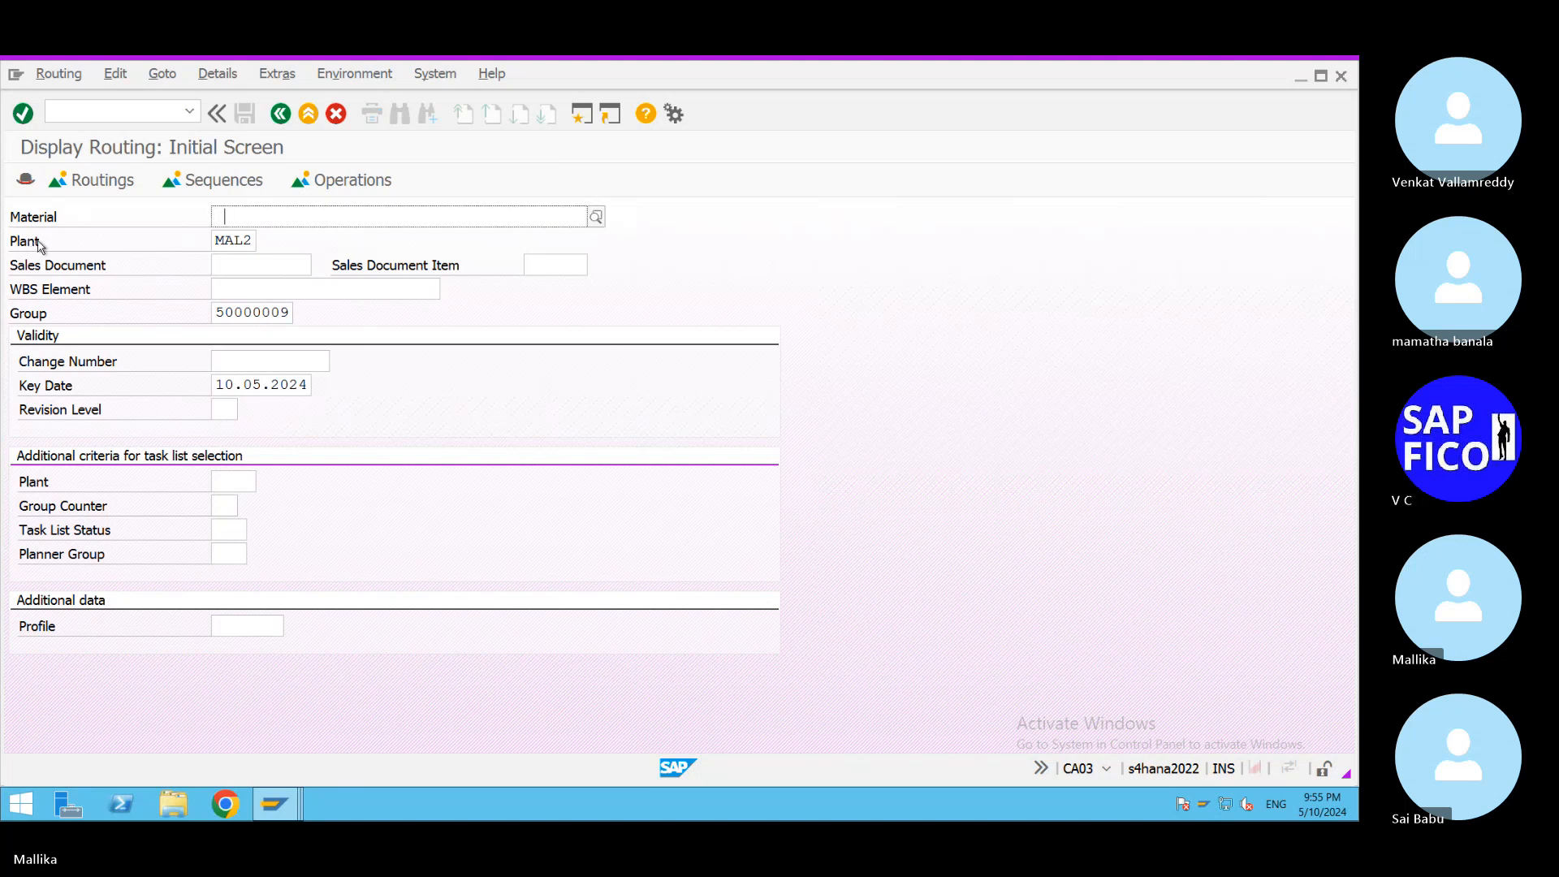
text(50020)
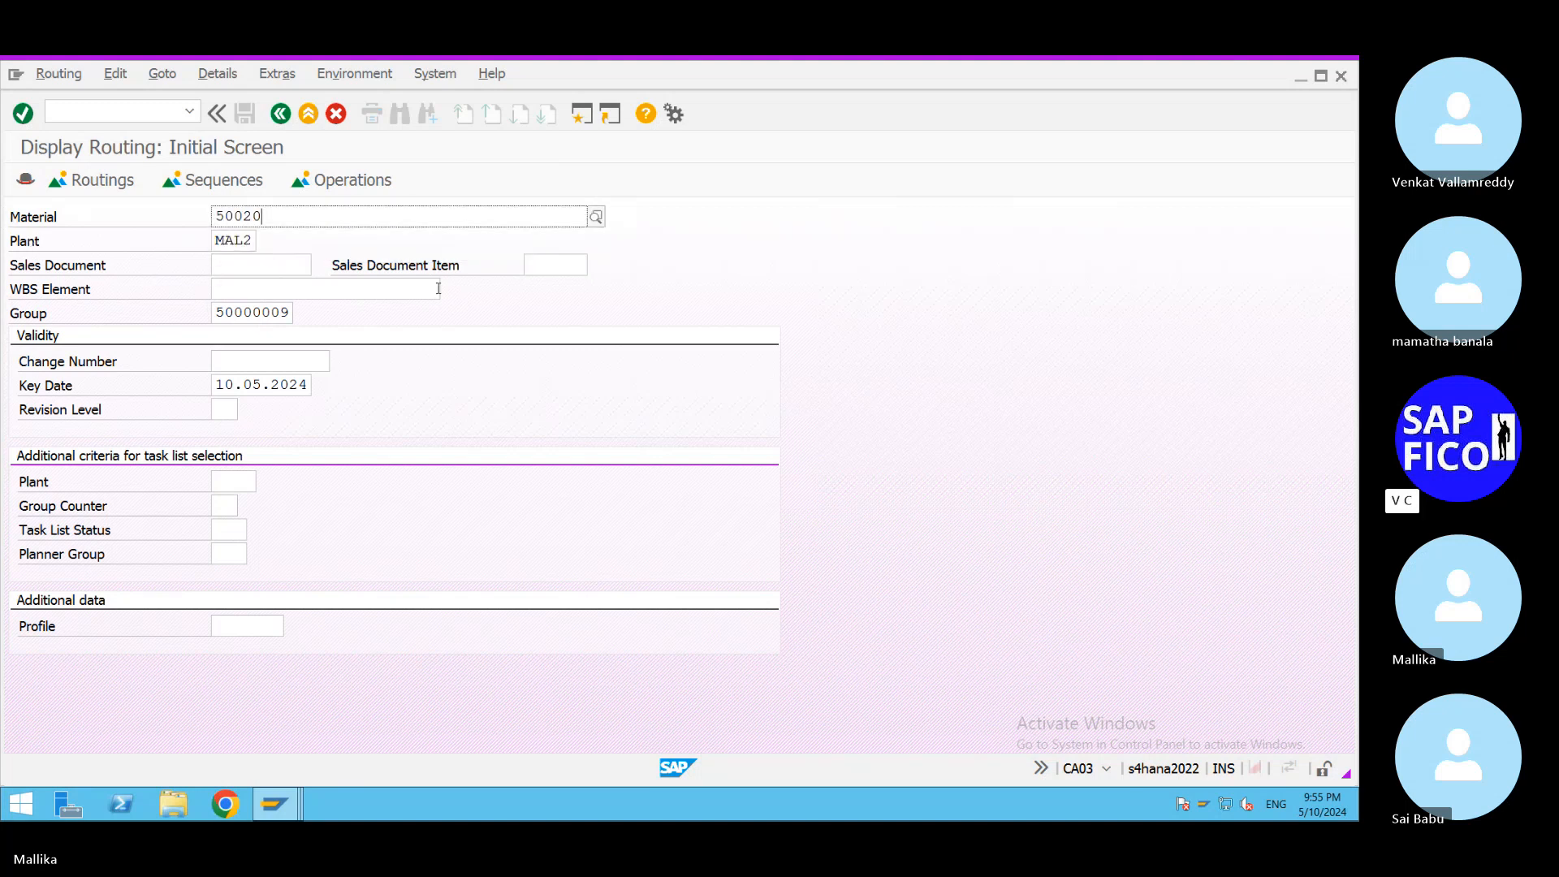
key(Return)
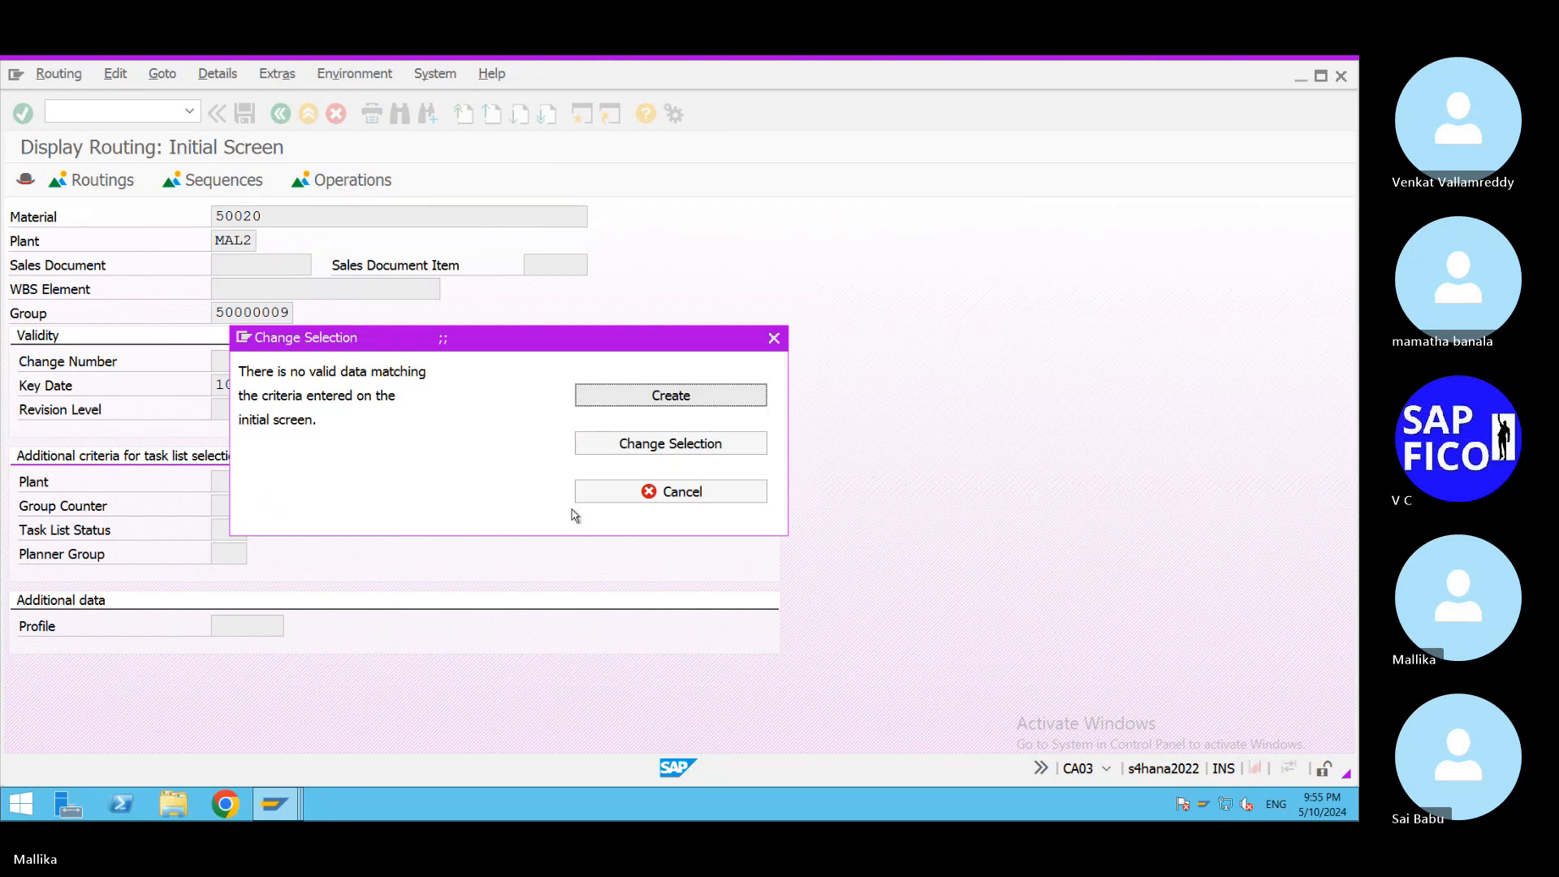
click(751, 443)
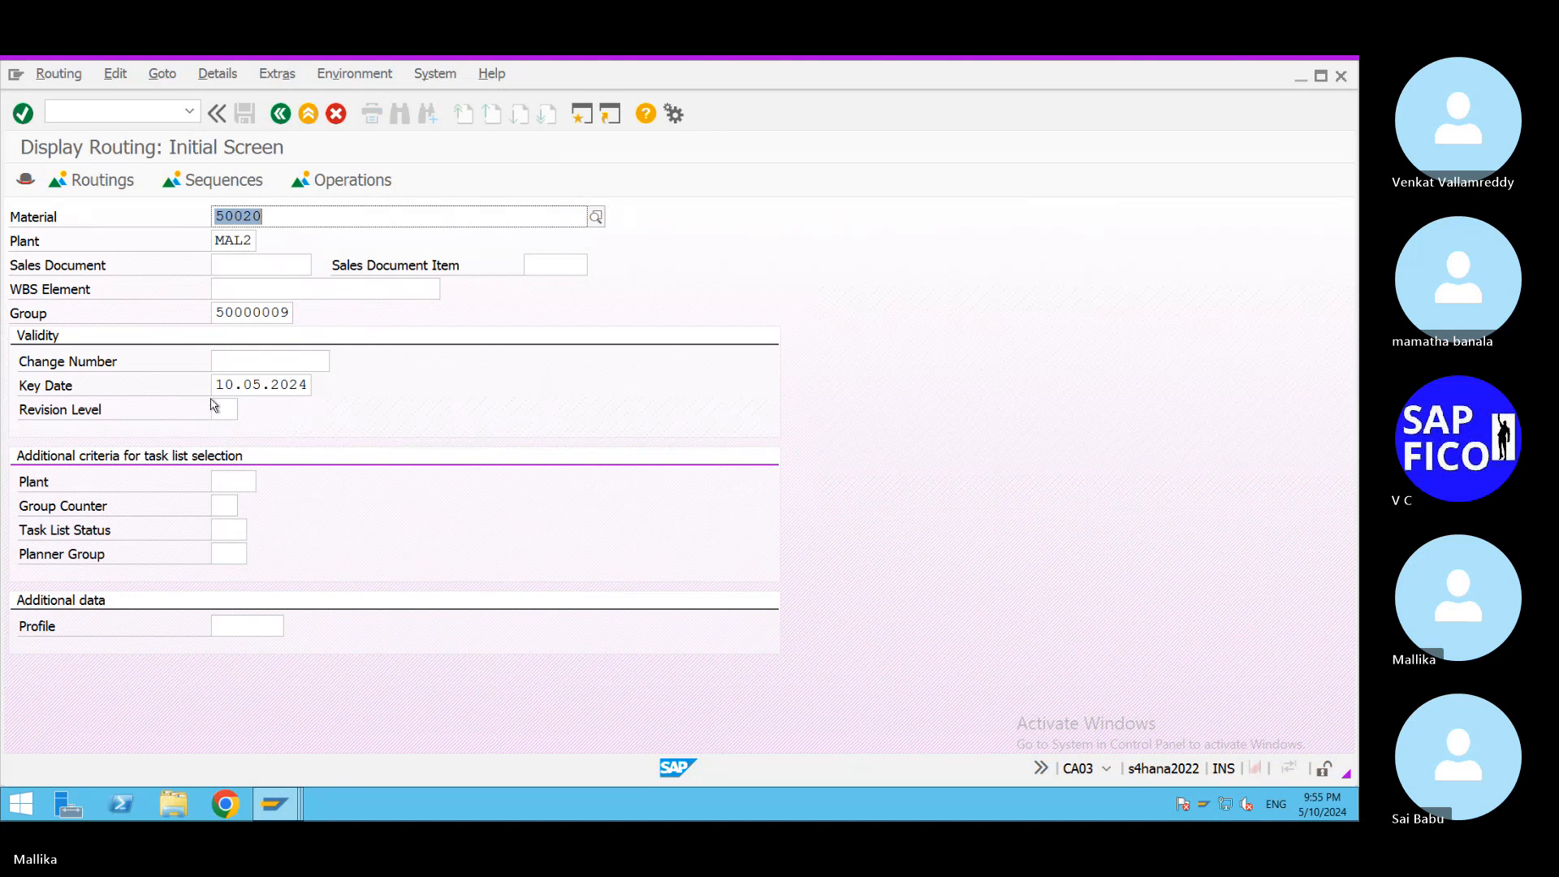
Set the key date to 01.01.2024 and the group to 50000008, and display the operations of material 50020's routing.
drag(217, 384, 440, 395)
key(BackSpace)
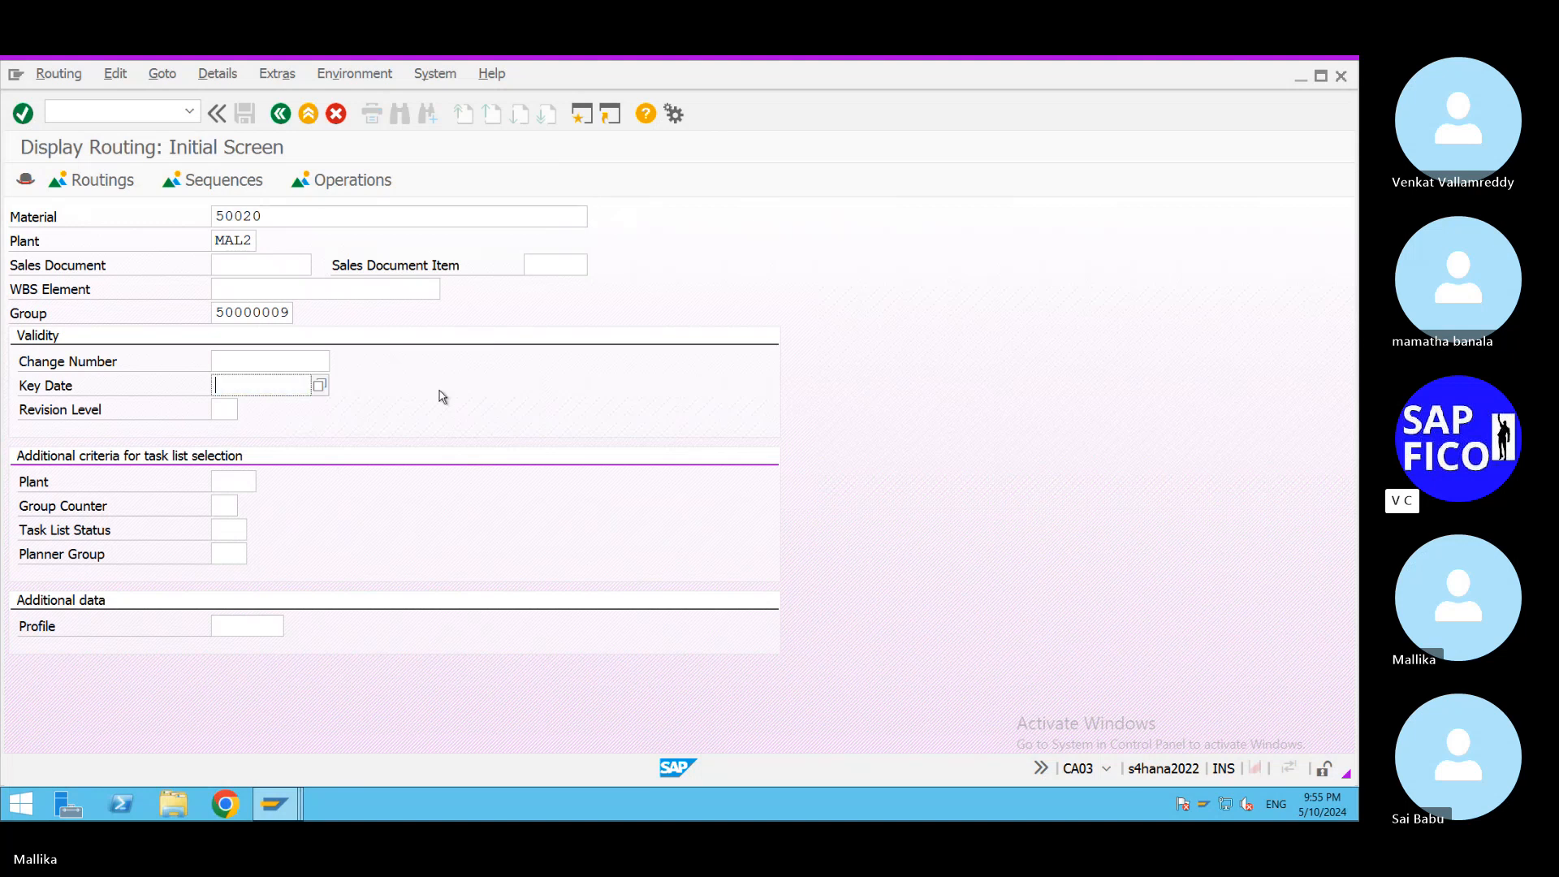
click(314, 422)
double_click(219, 312)
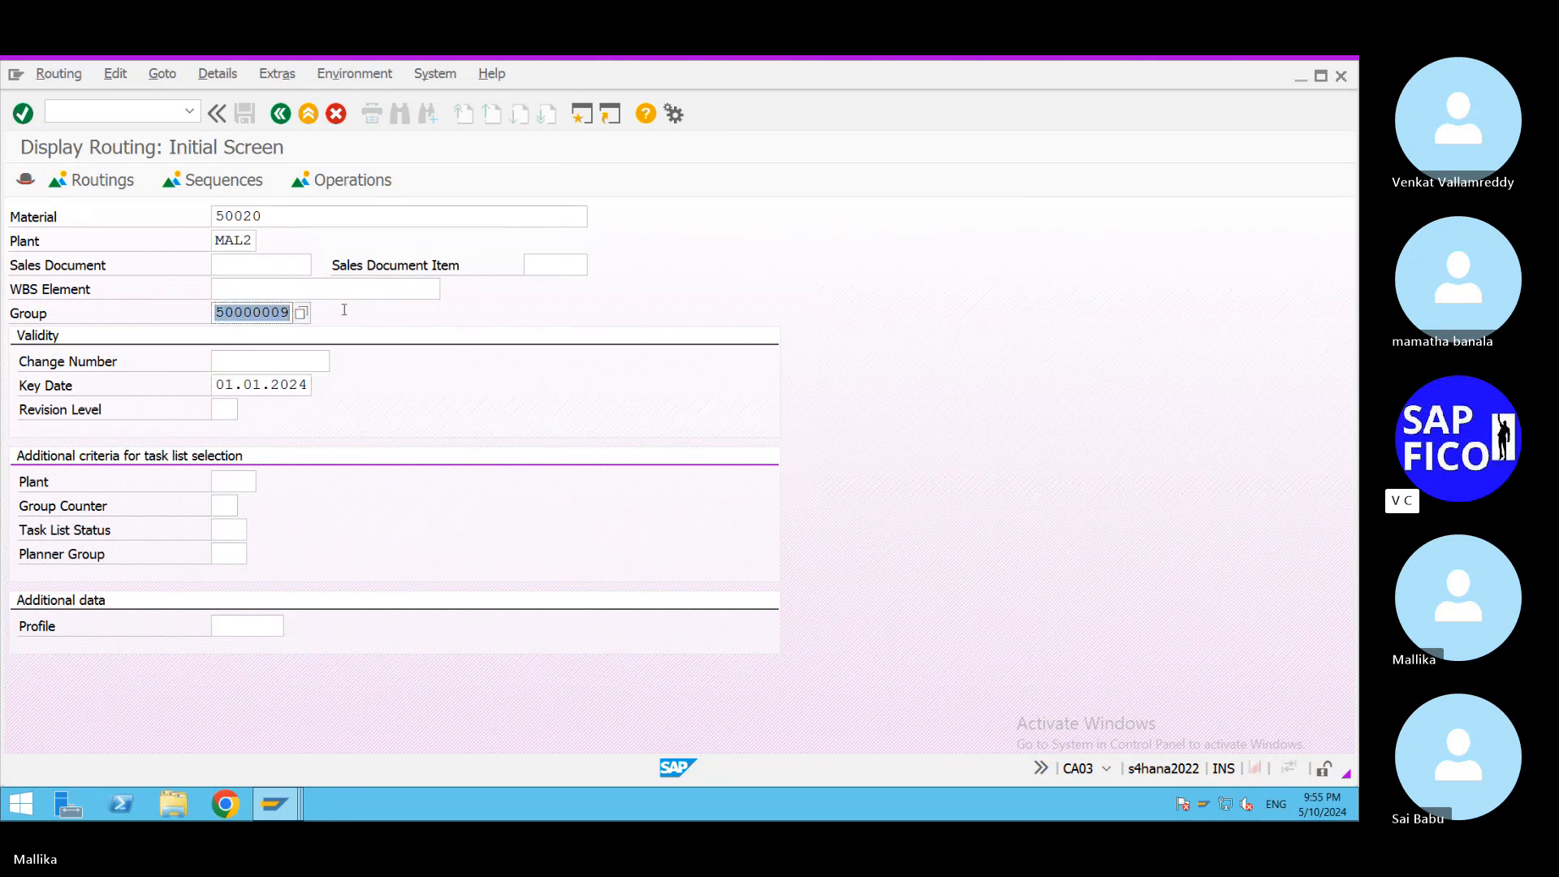
click(292, 312)
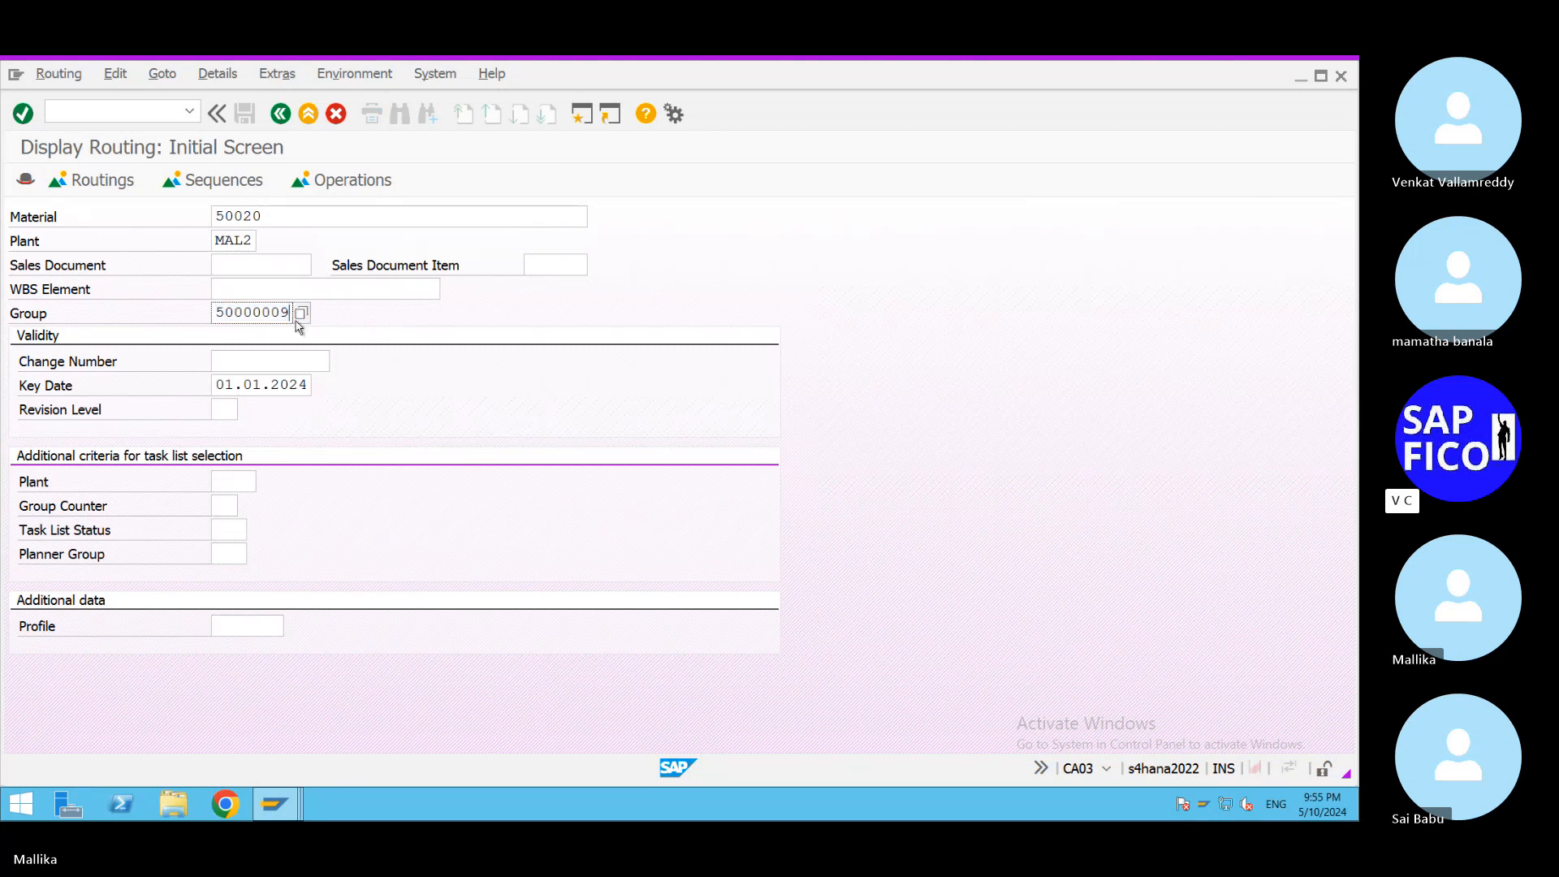
key(BackSpace)
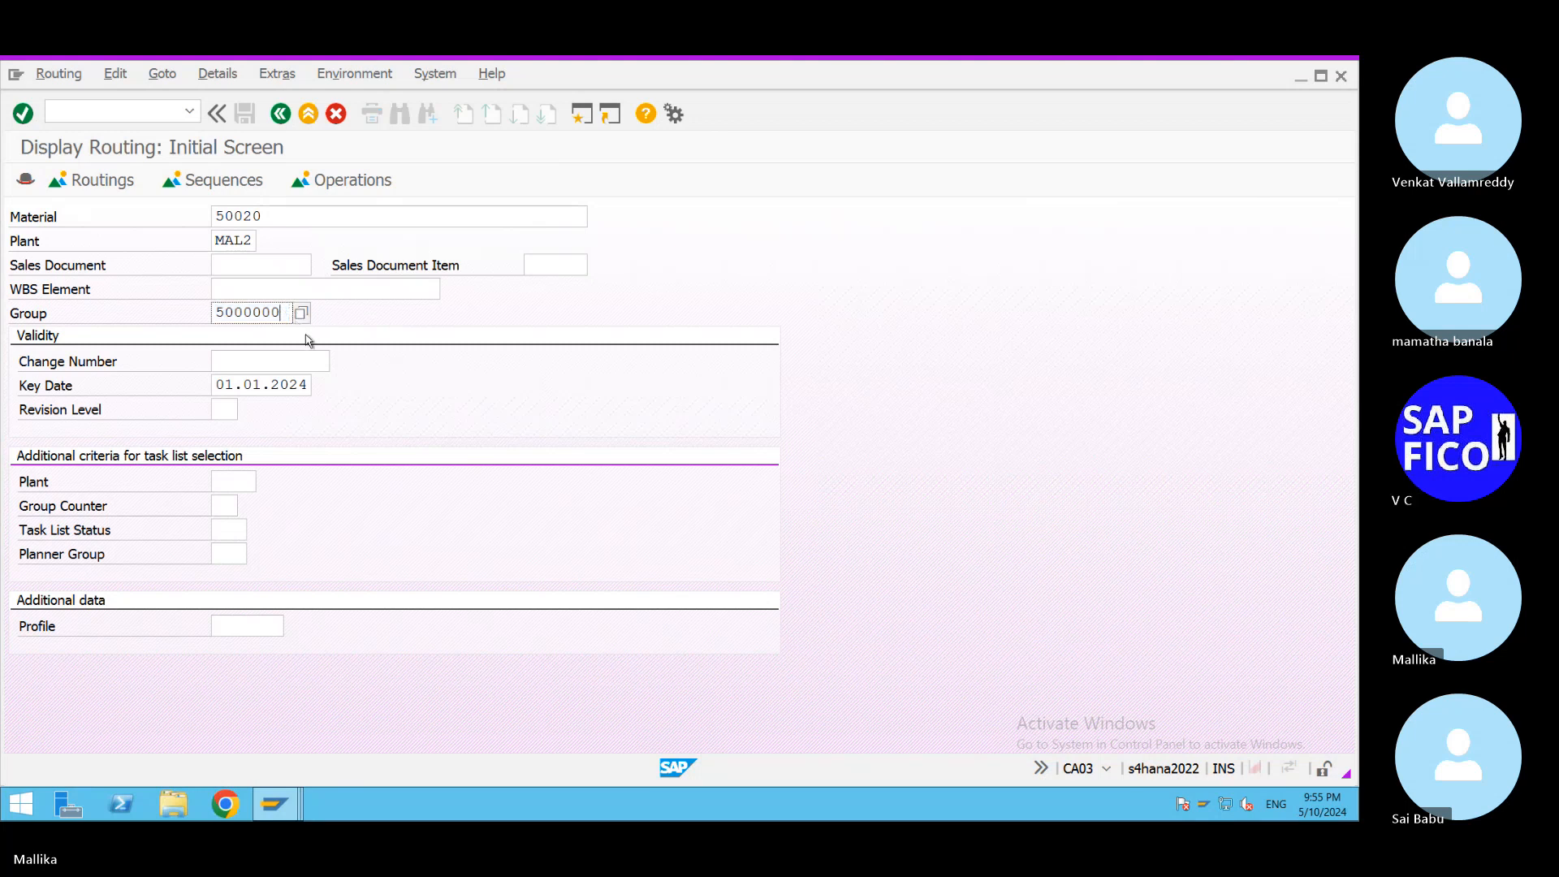
text(8)
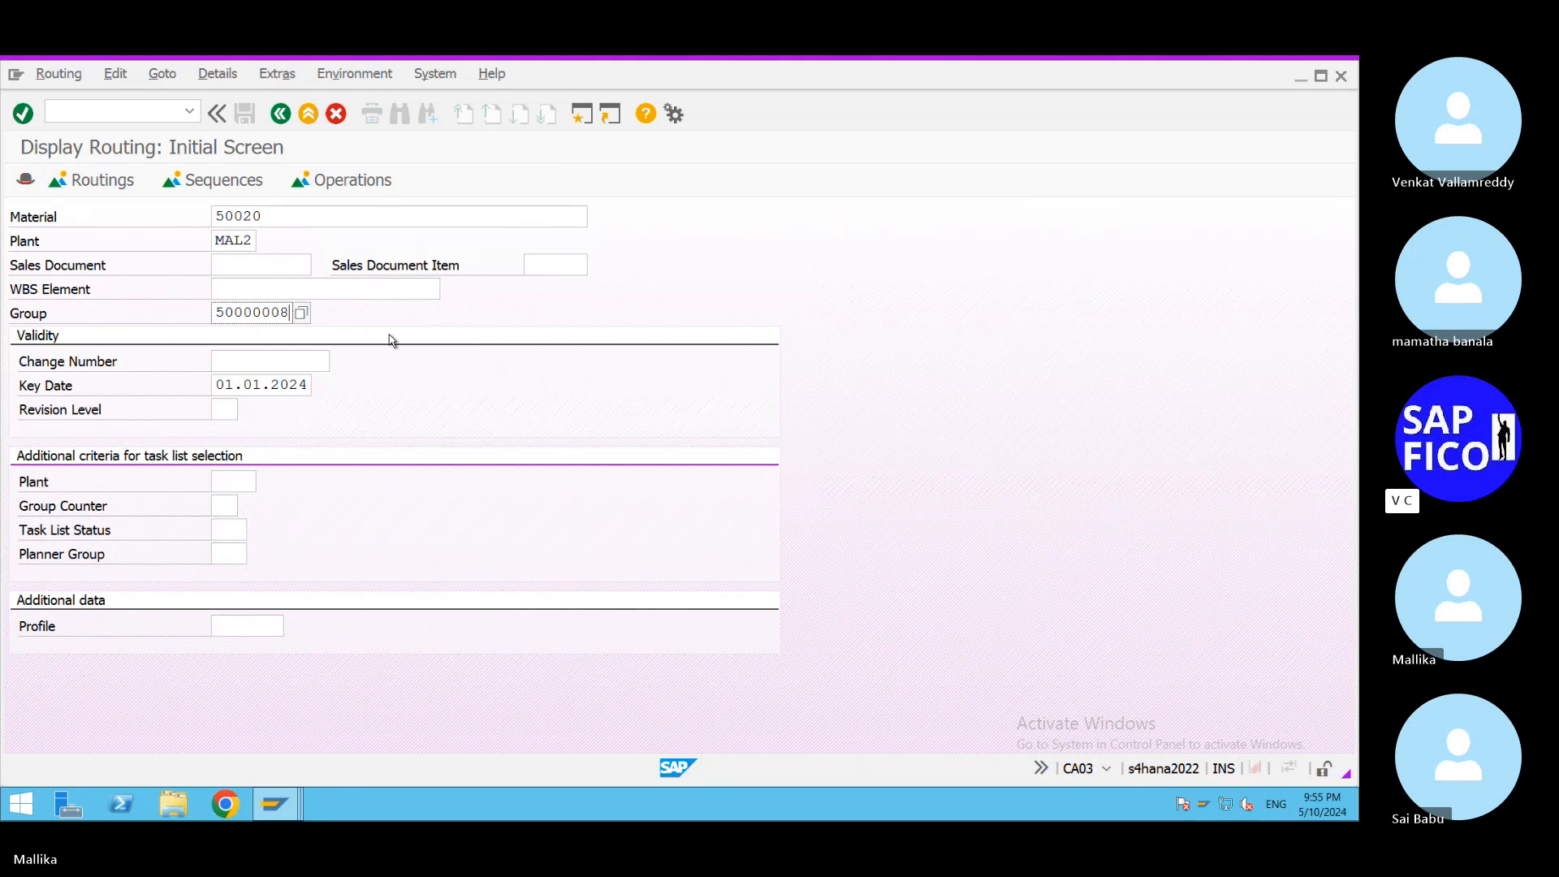
key(Return)
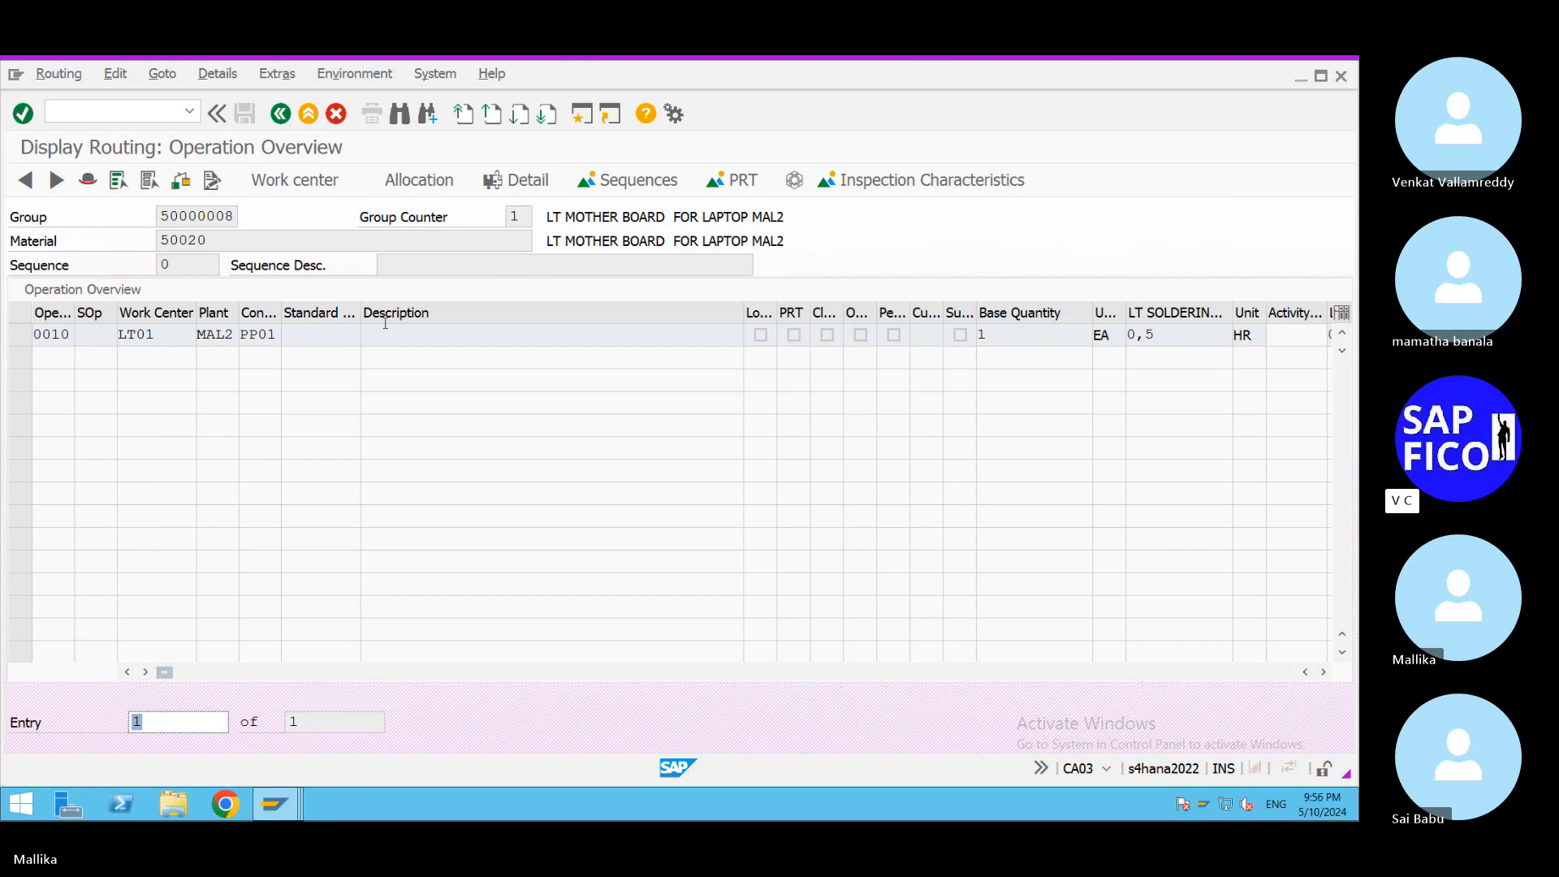
Examine operation 0010's details and the routing header of material 50020, and return to the initial screen.
double_click(260, 332)
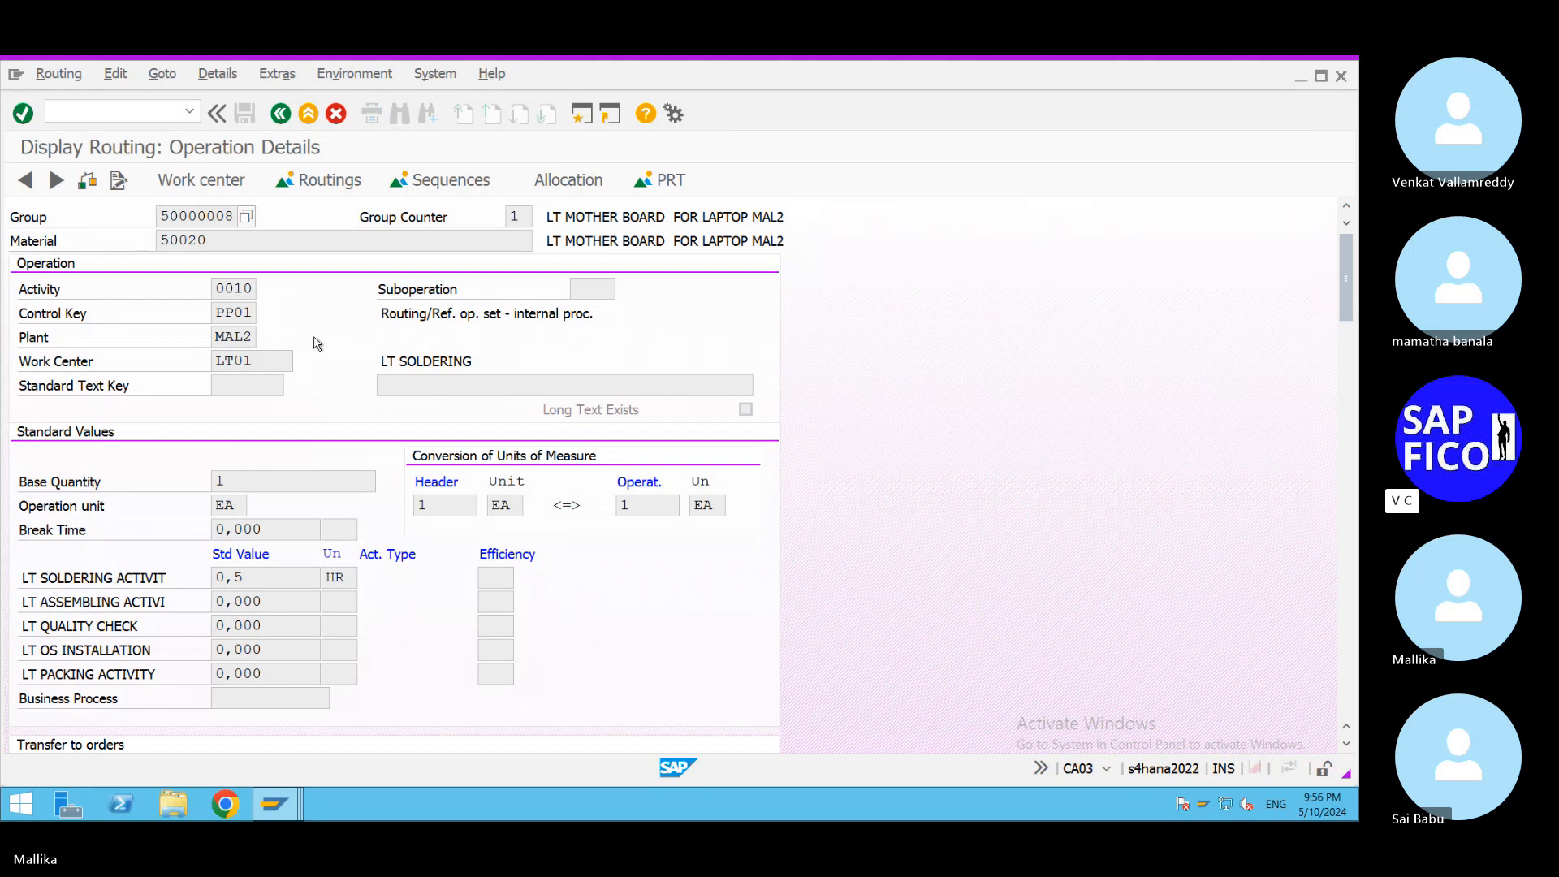
click(280, 115)
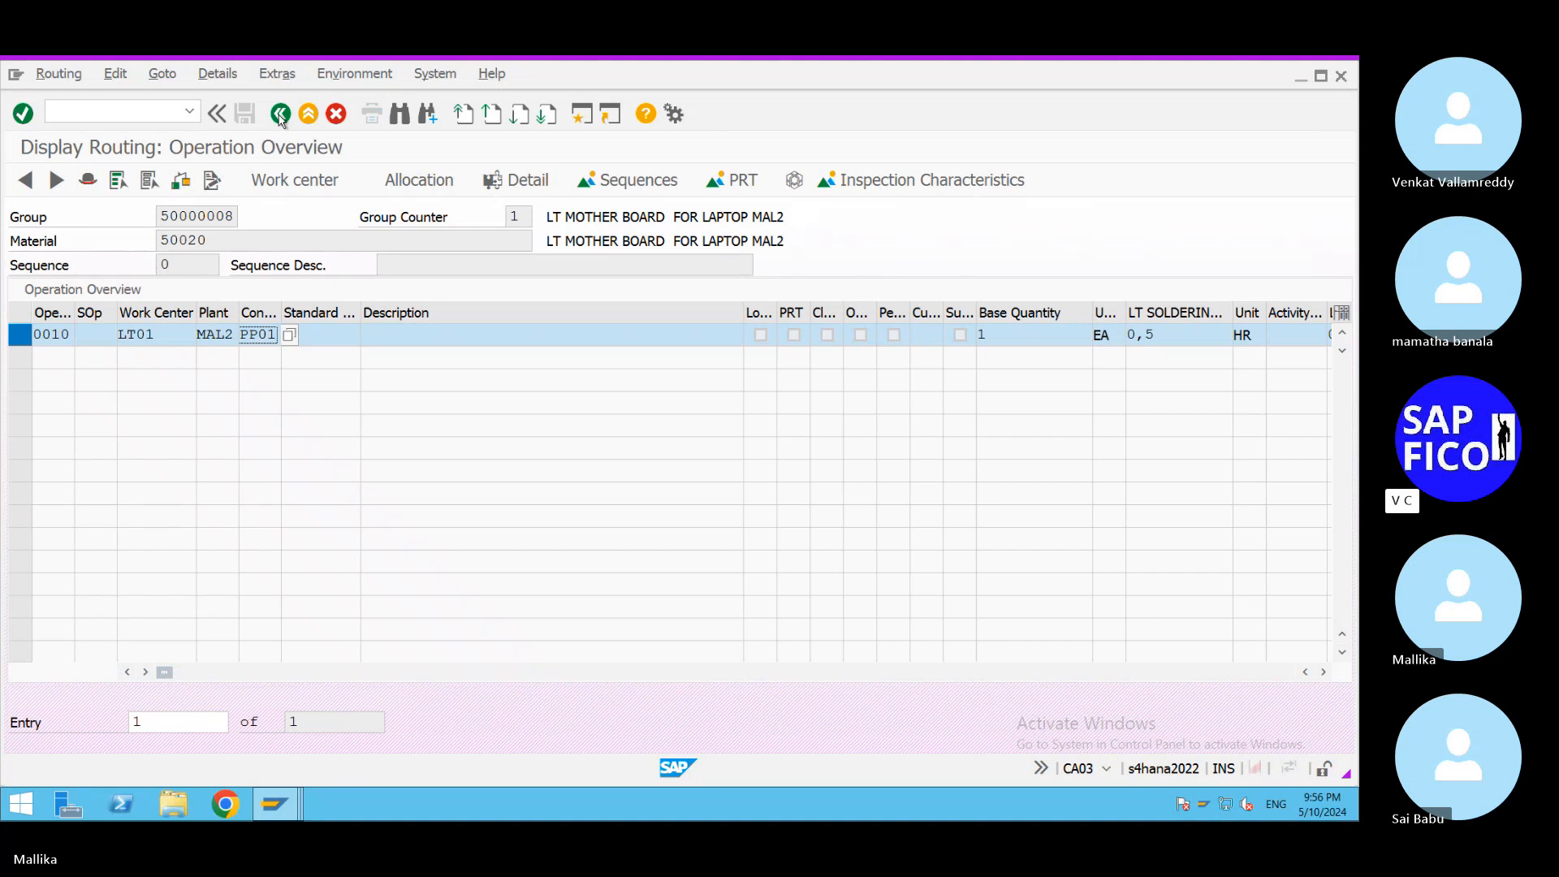
click(281, 115)
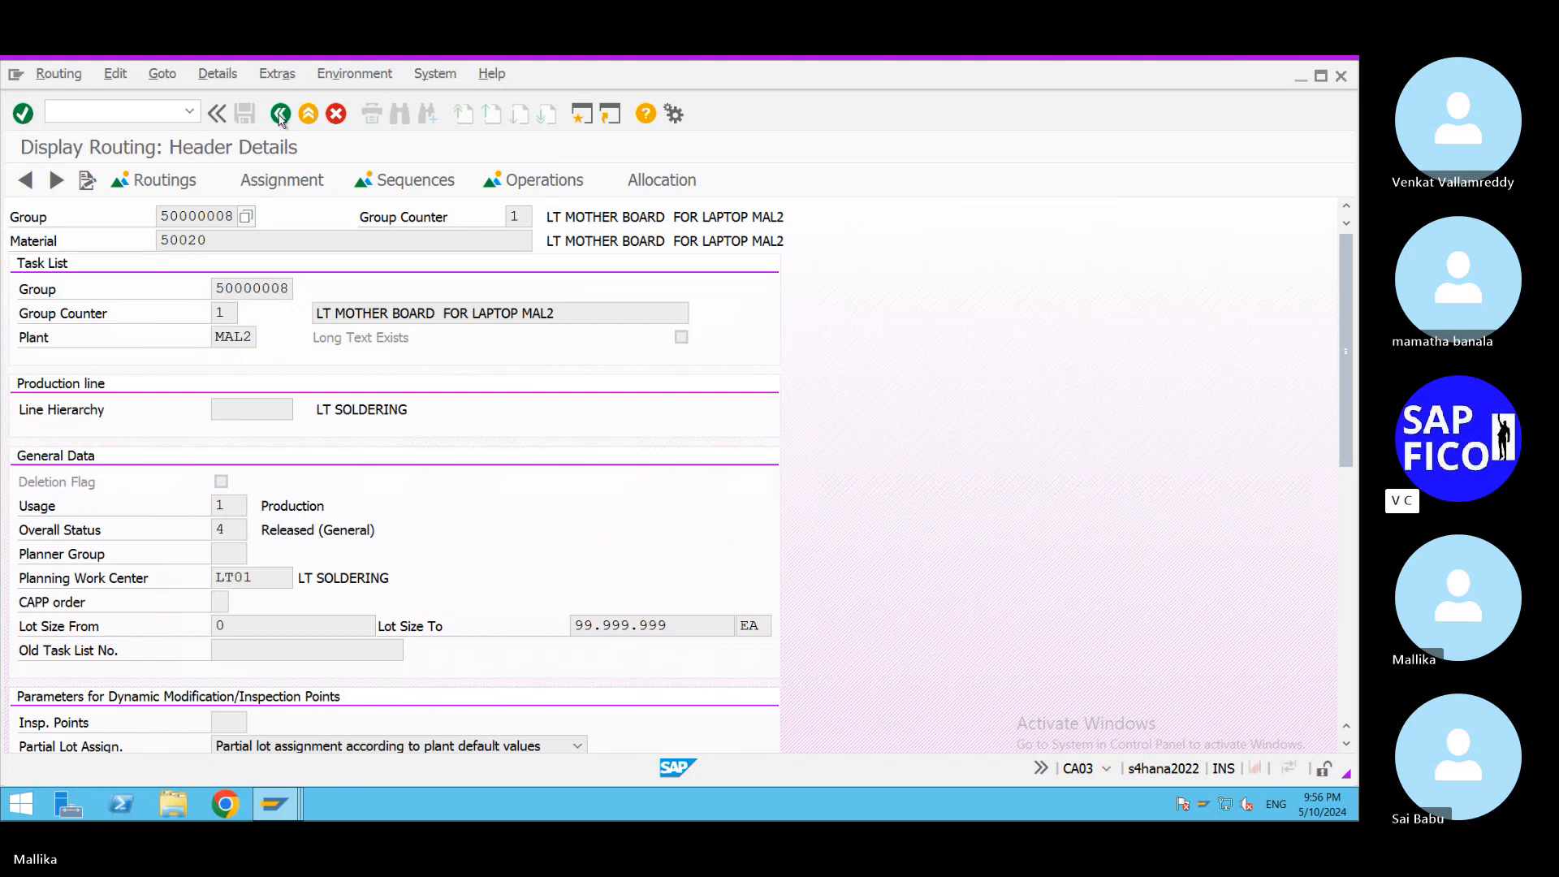
click(280, 114)
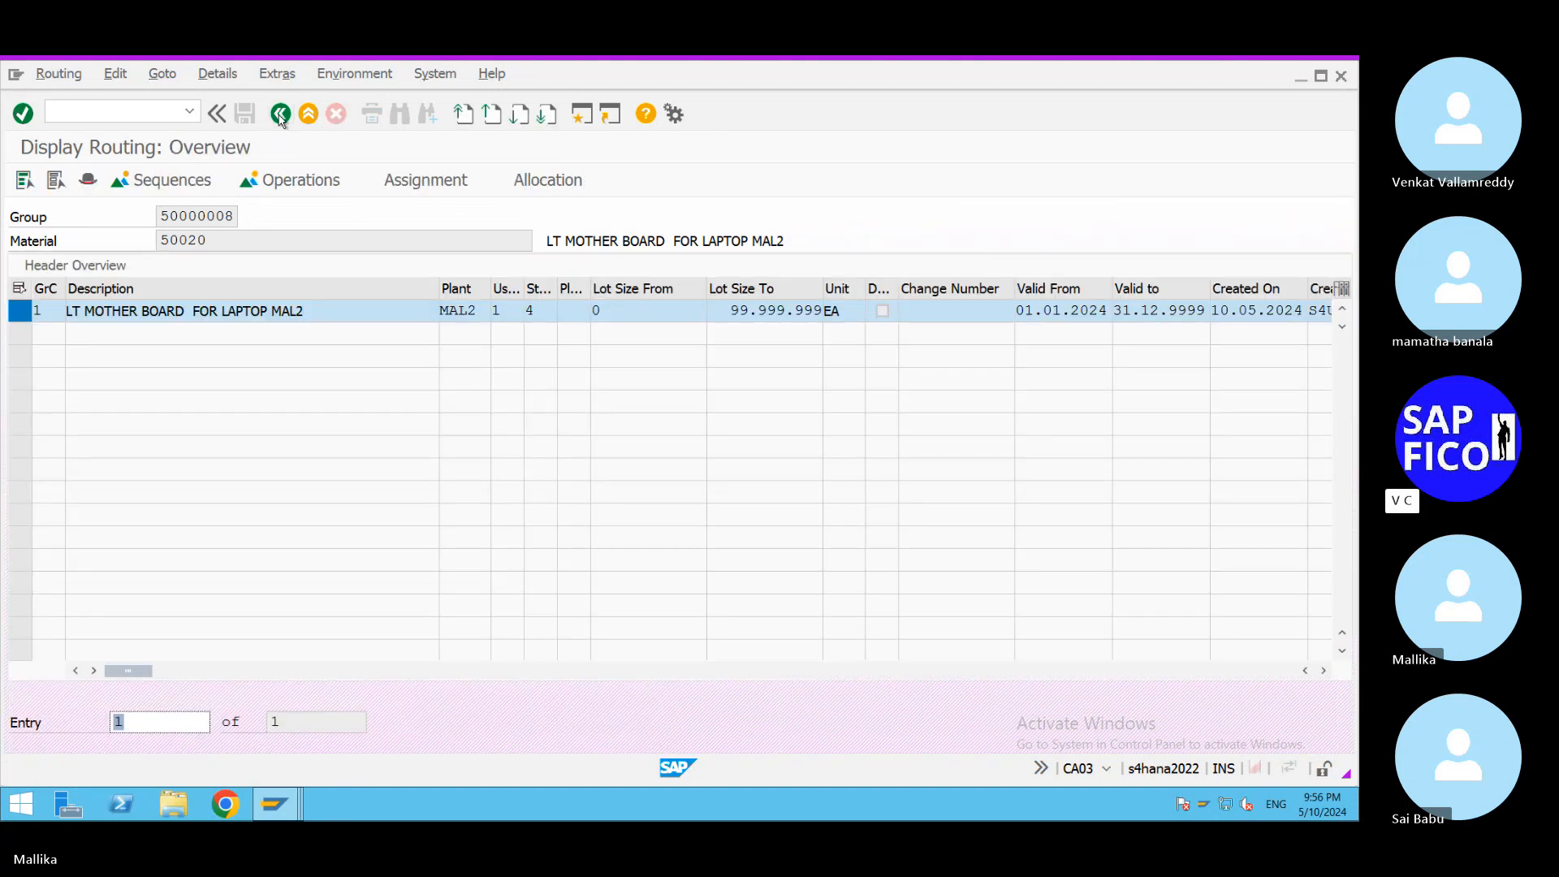
click(281, 115)
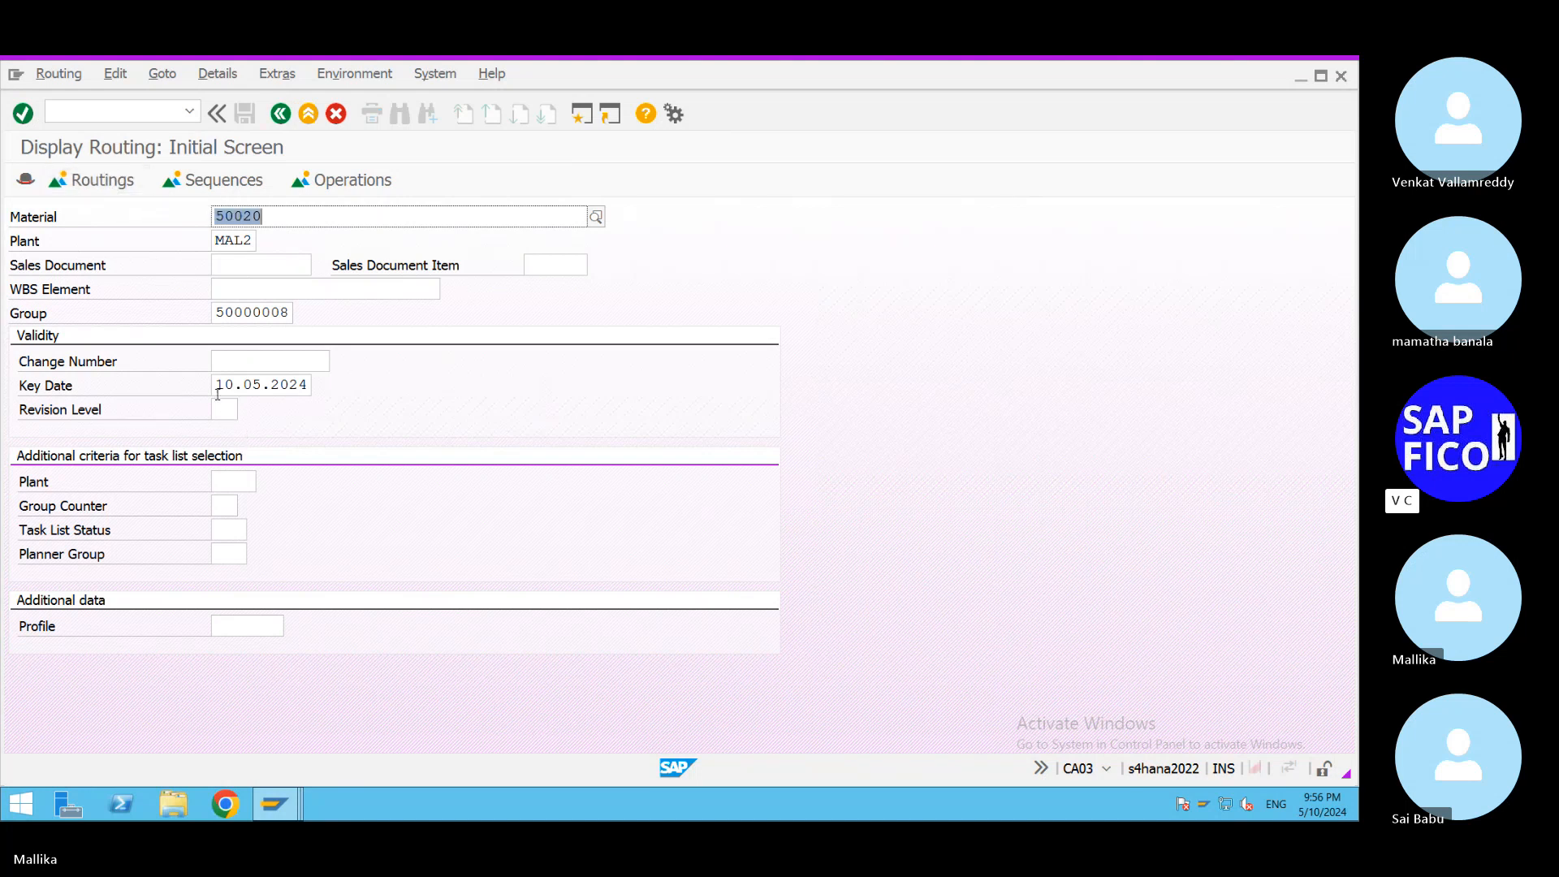
Set the key date to 01.01.2024 on the routing display's initial screen.
drag(217, 390, 424, 403)
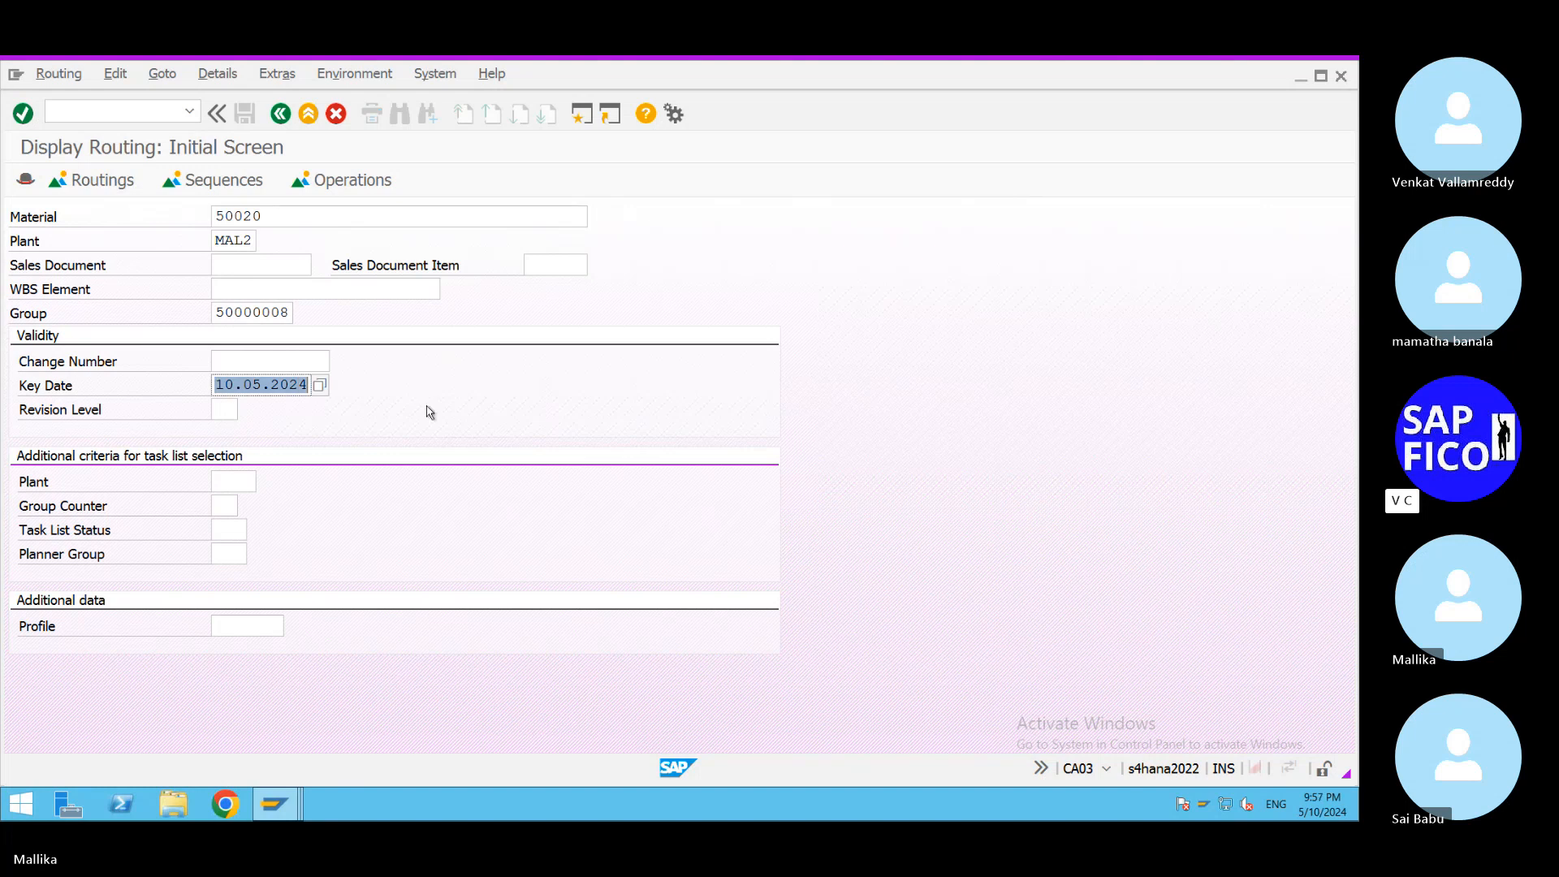
text(01)
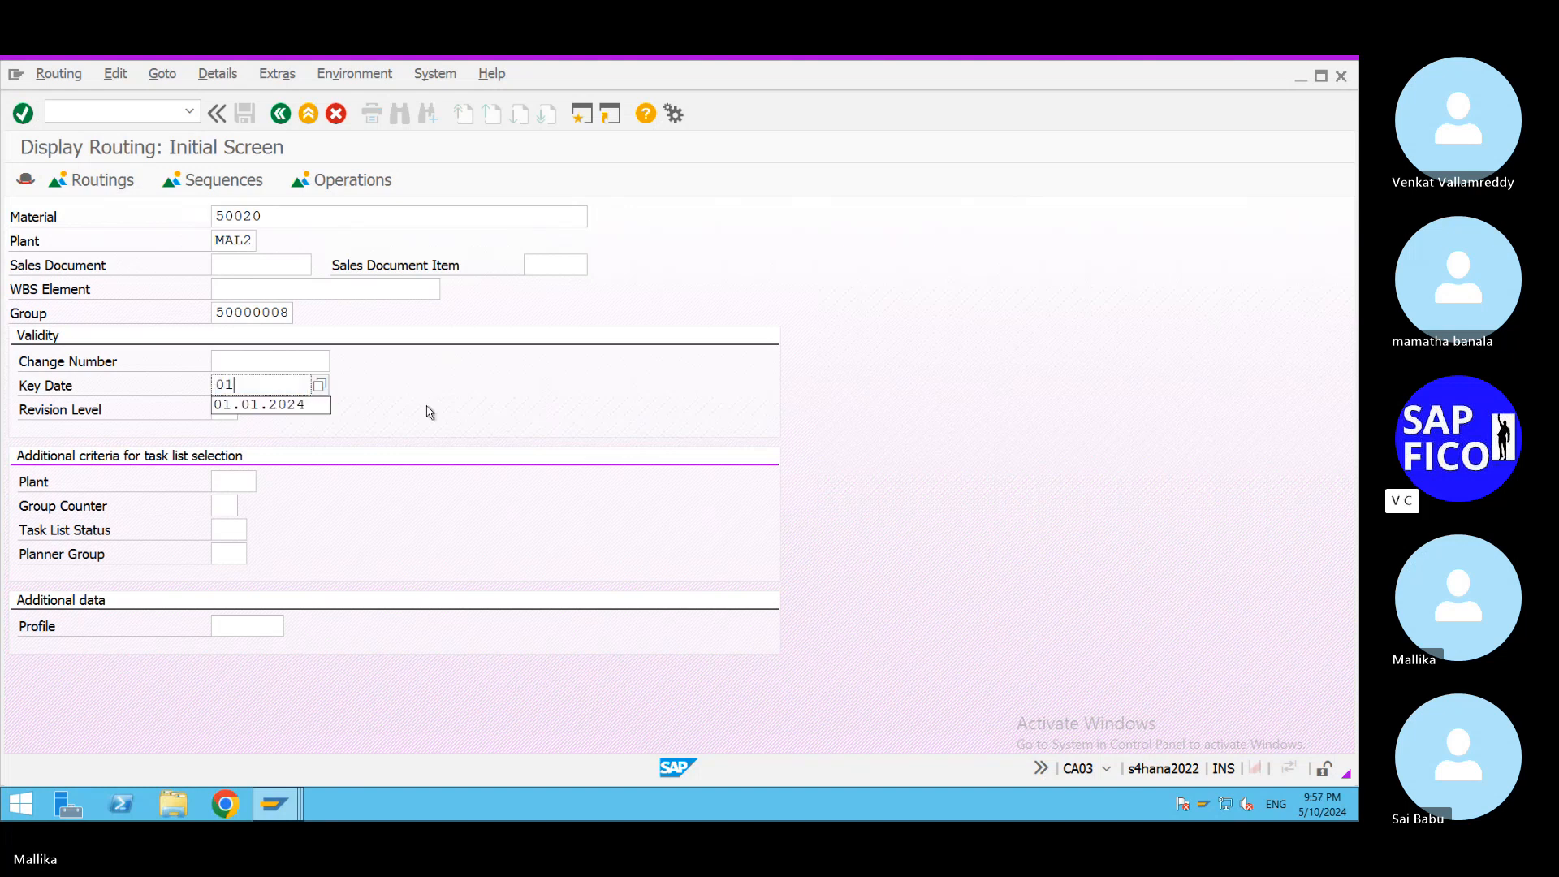
click(317, 411)
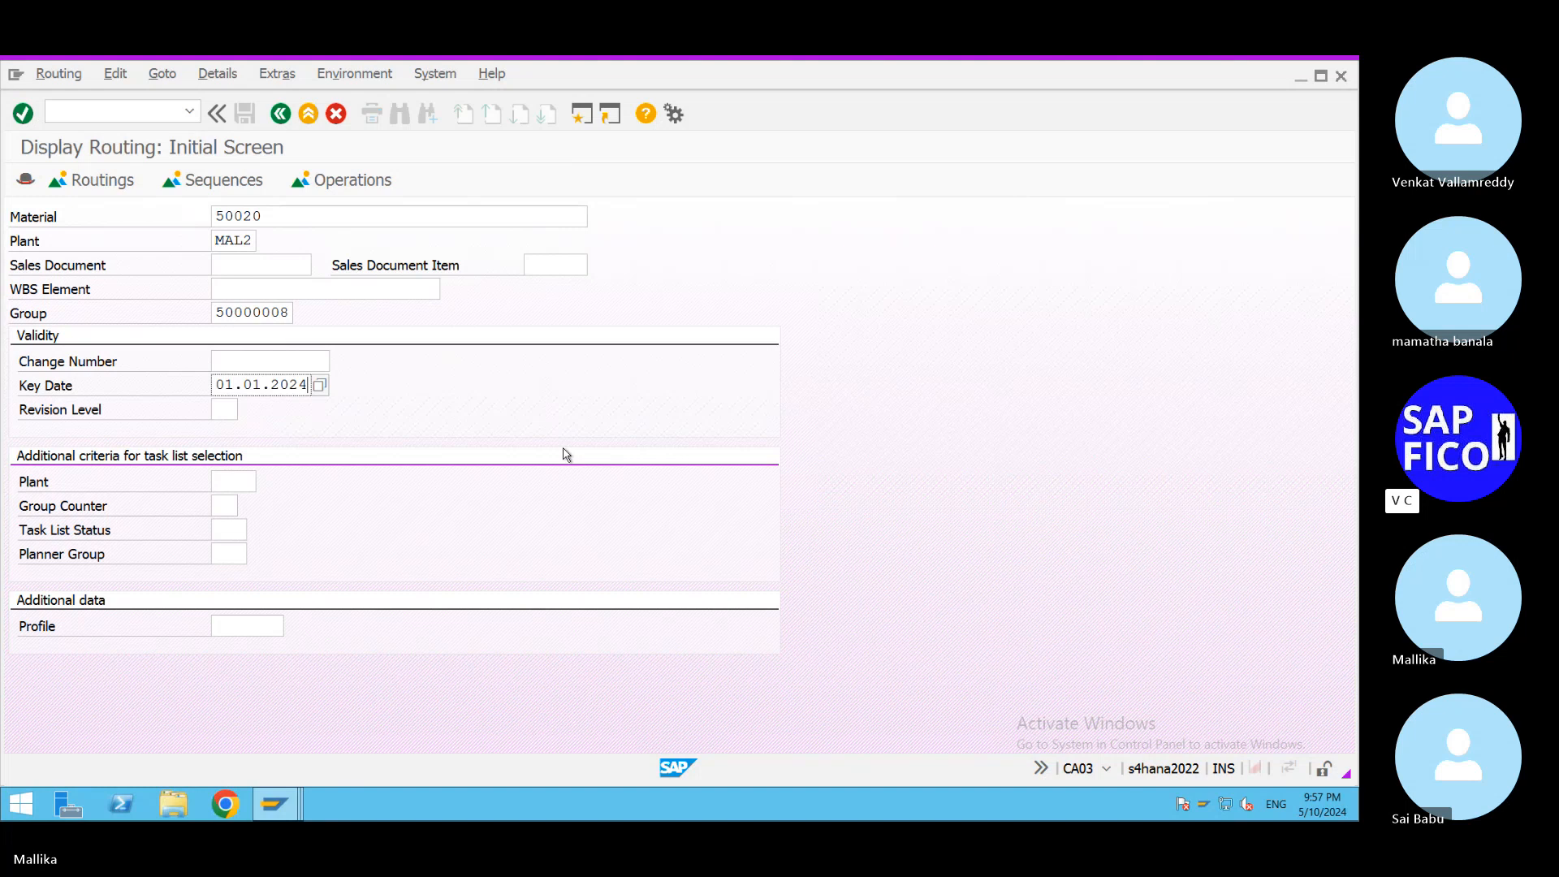
click(38, 79)
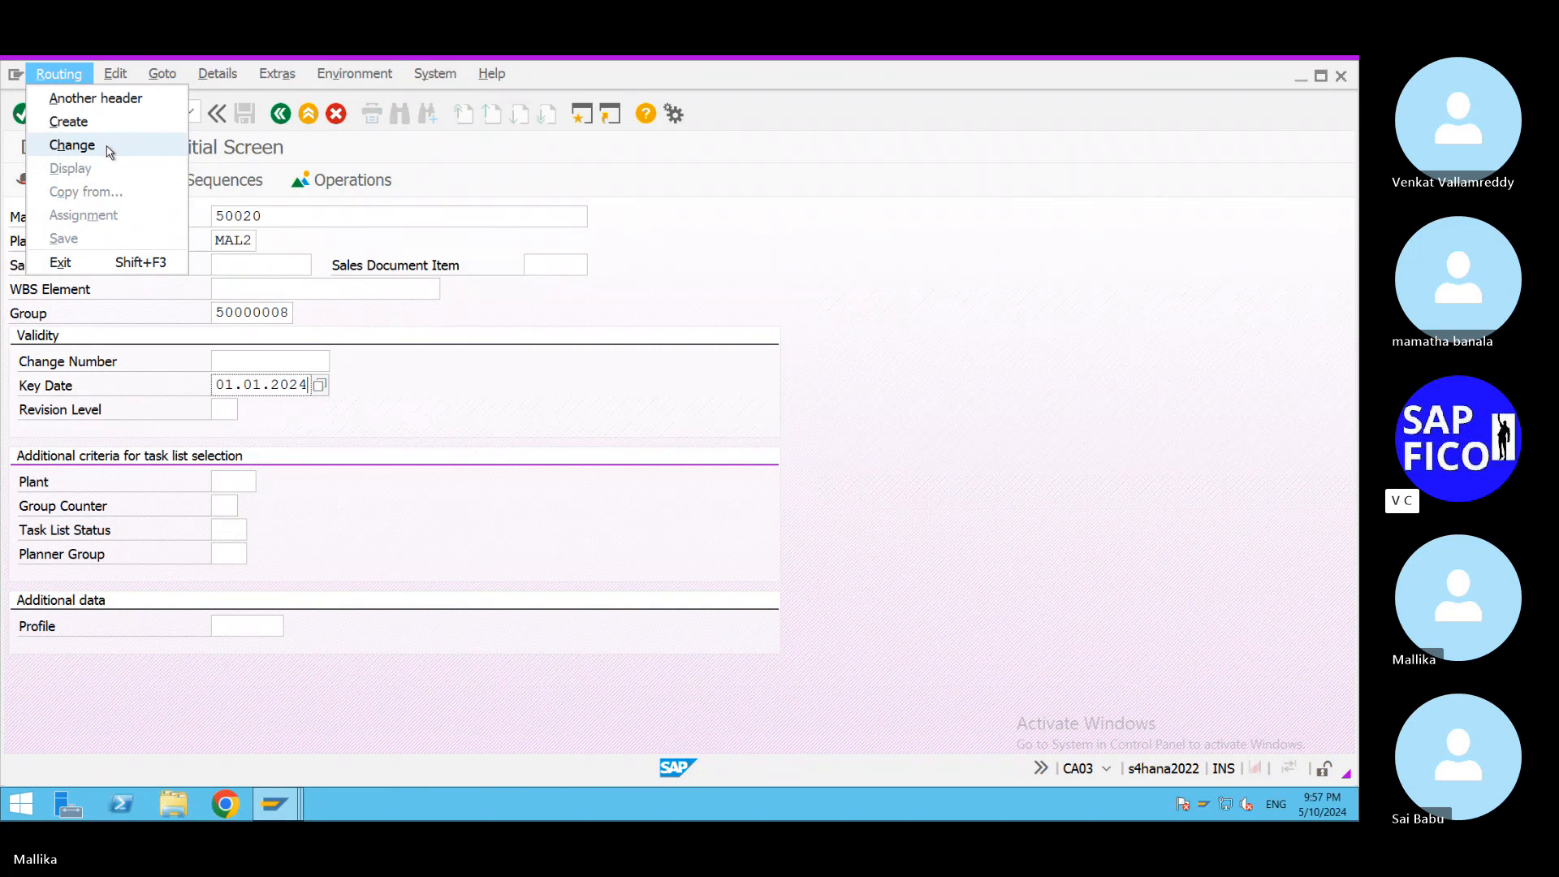
click(713, 257)
Switch to changing routings with CA02, set the key date to 01.01.2024, and open the operations of material 50020's routing in group 50000008.
click(73, 113)
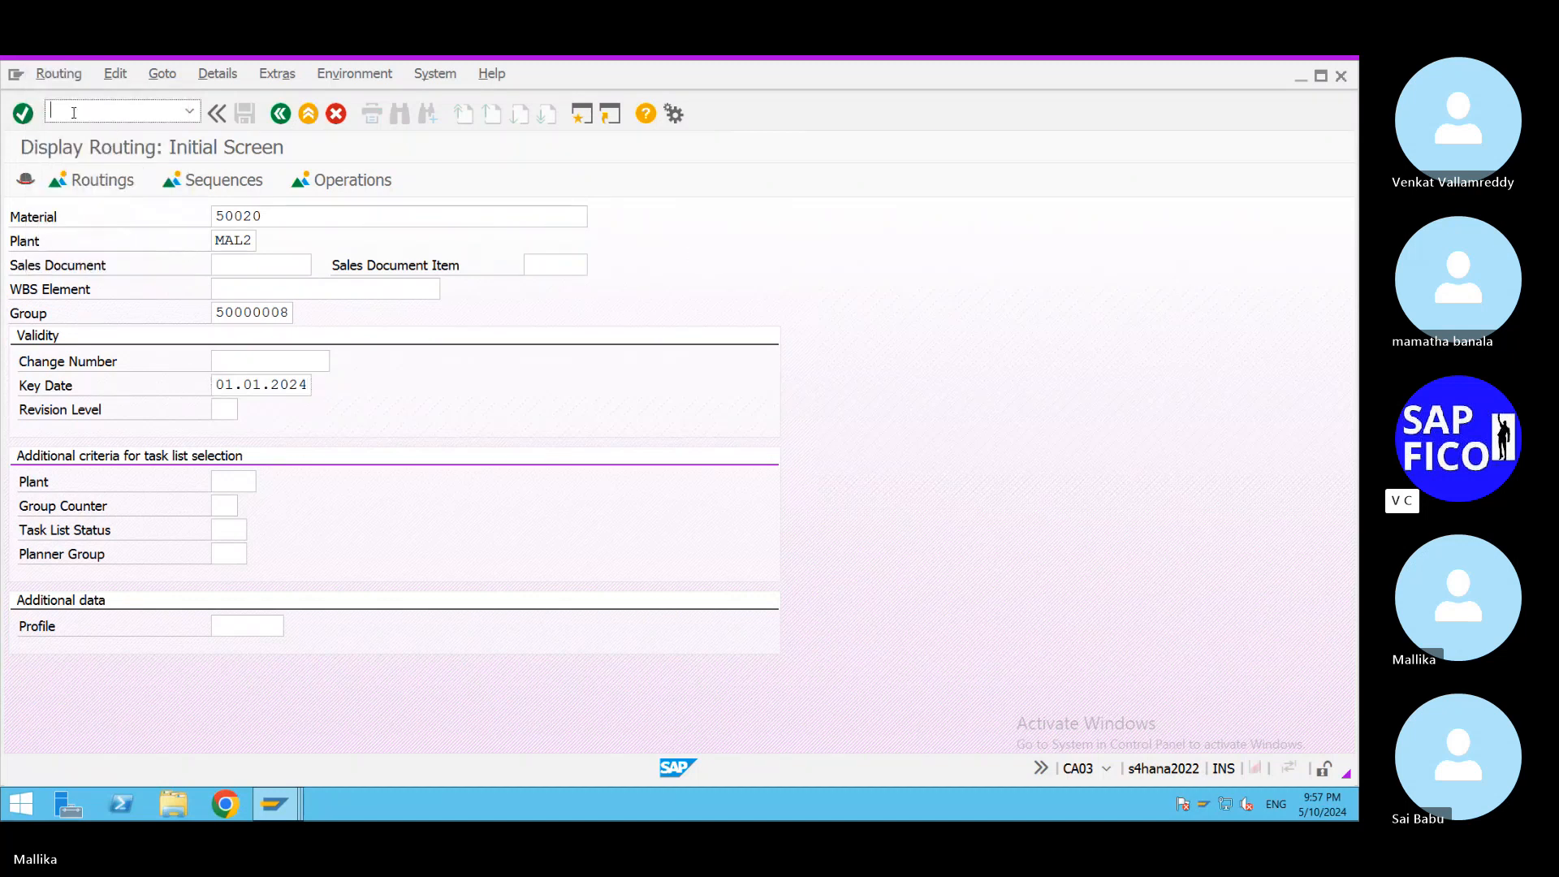
text(/NCA02)
key(Return)
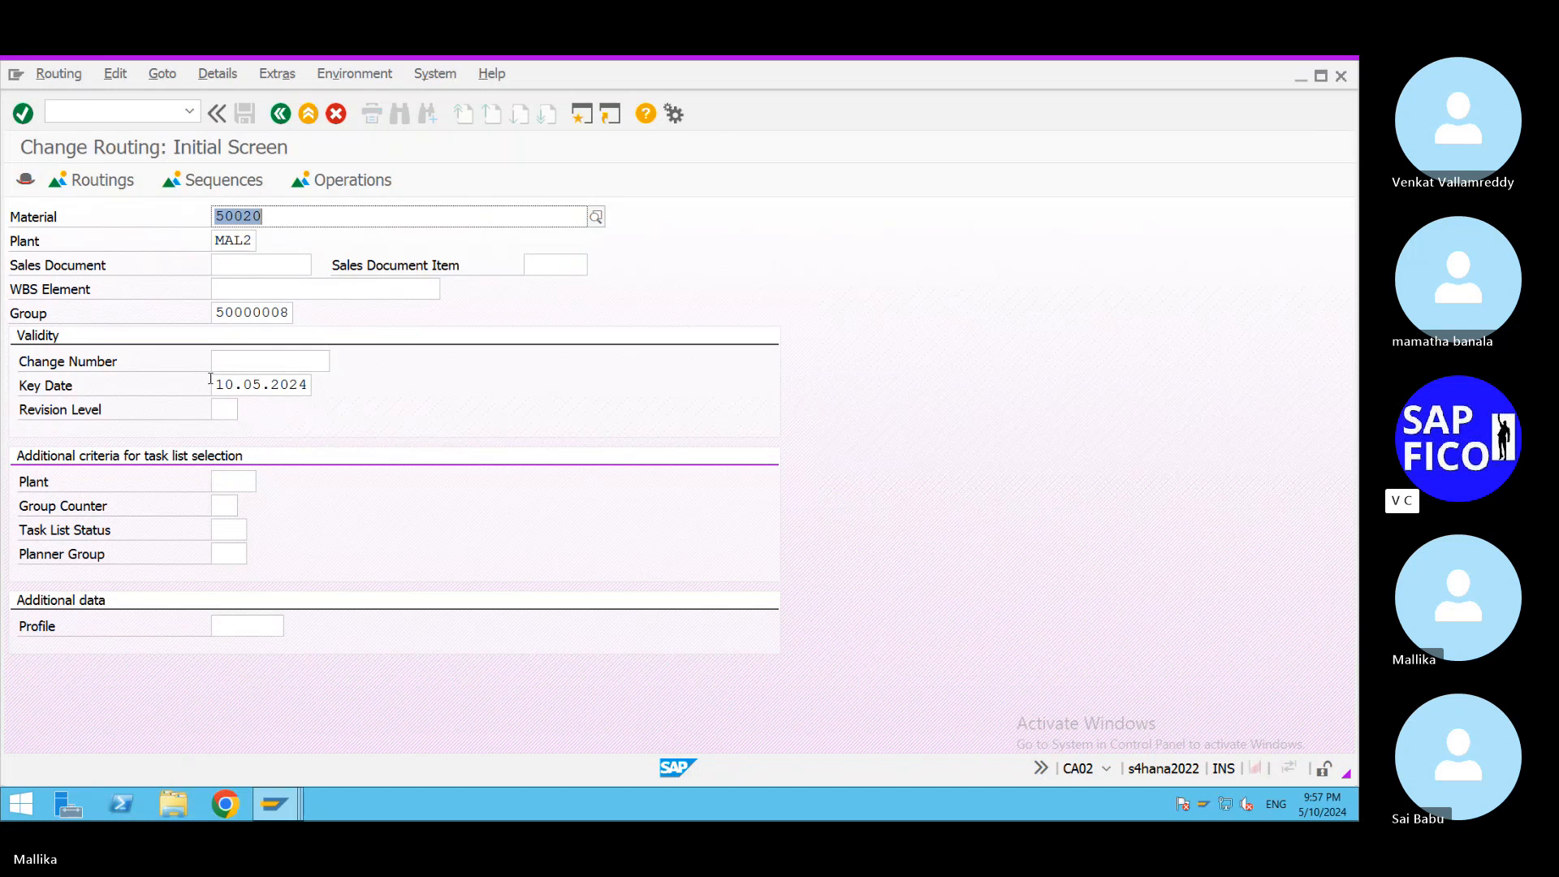
drag(210, 379, 409, 406)
key(BackSpace)
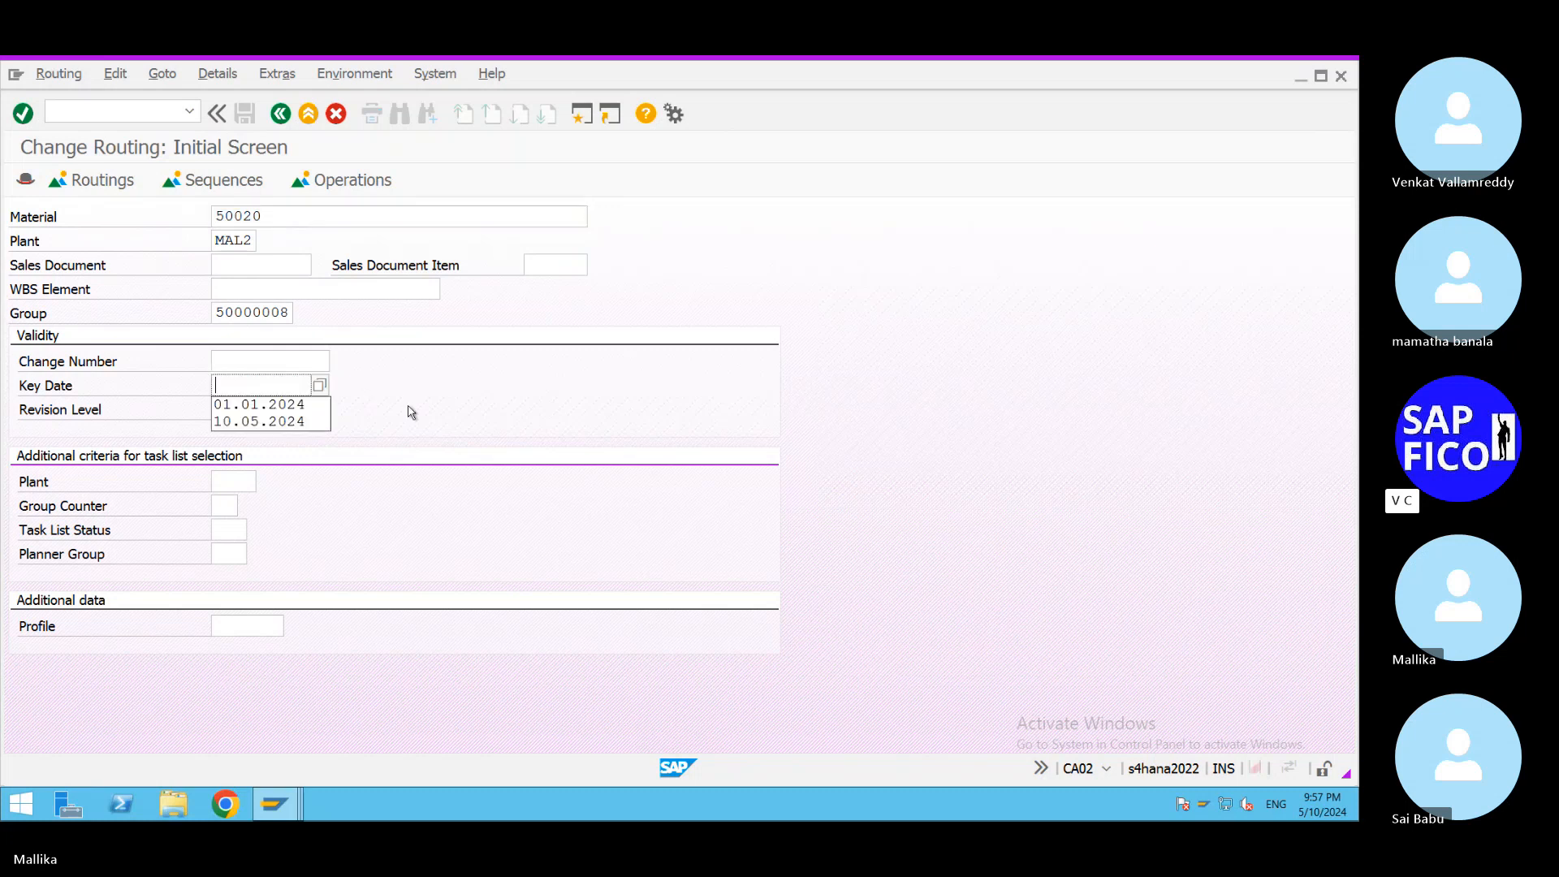
click(292, 405)
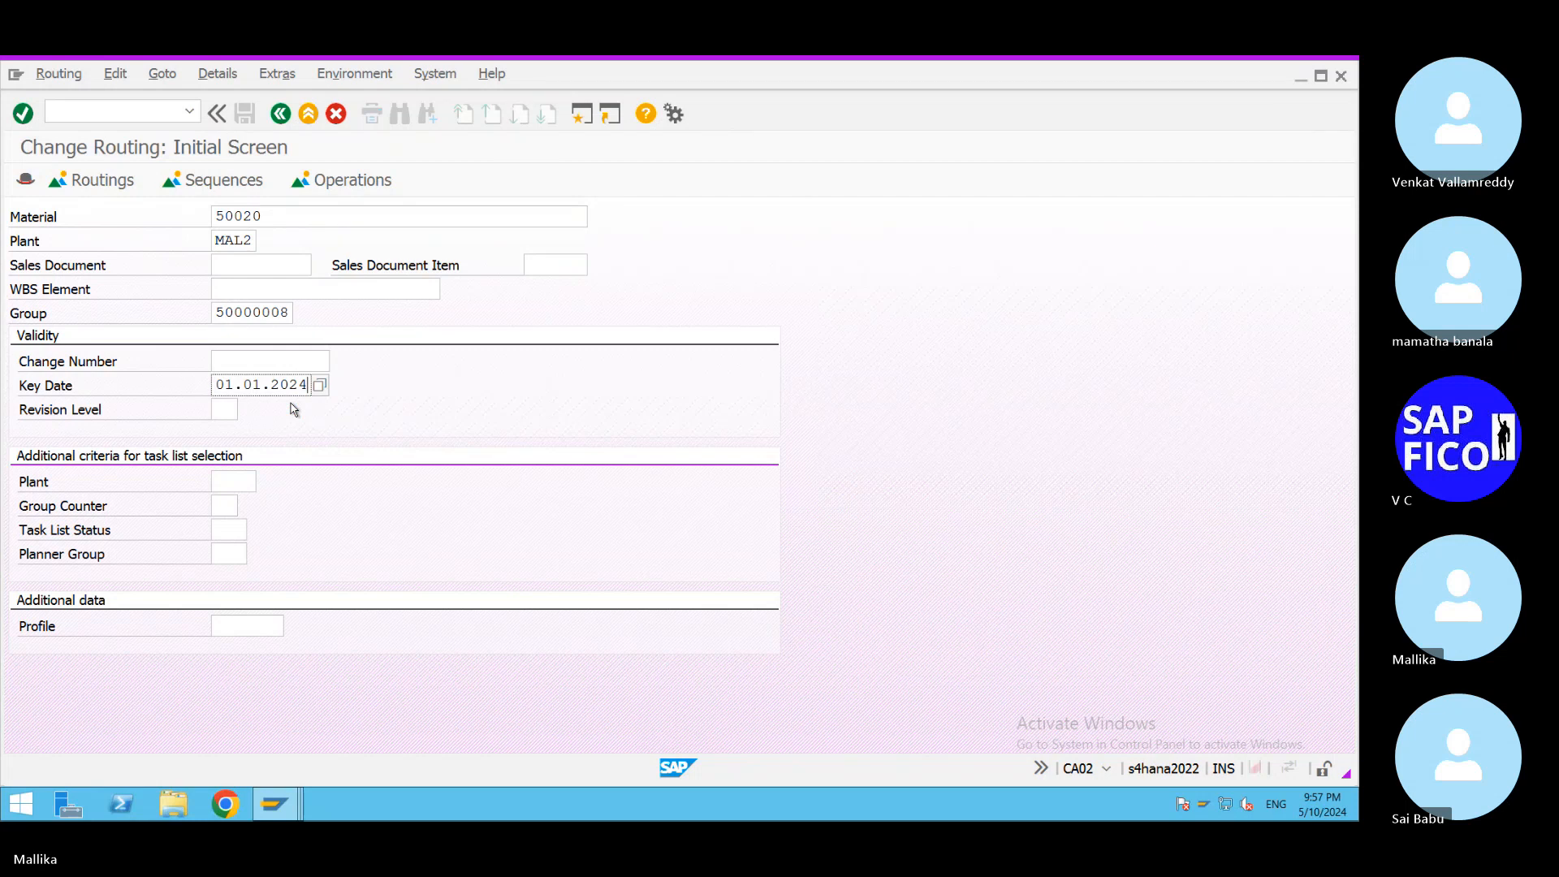
key(Return)
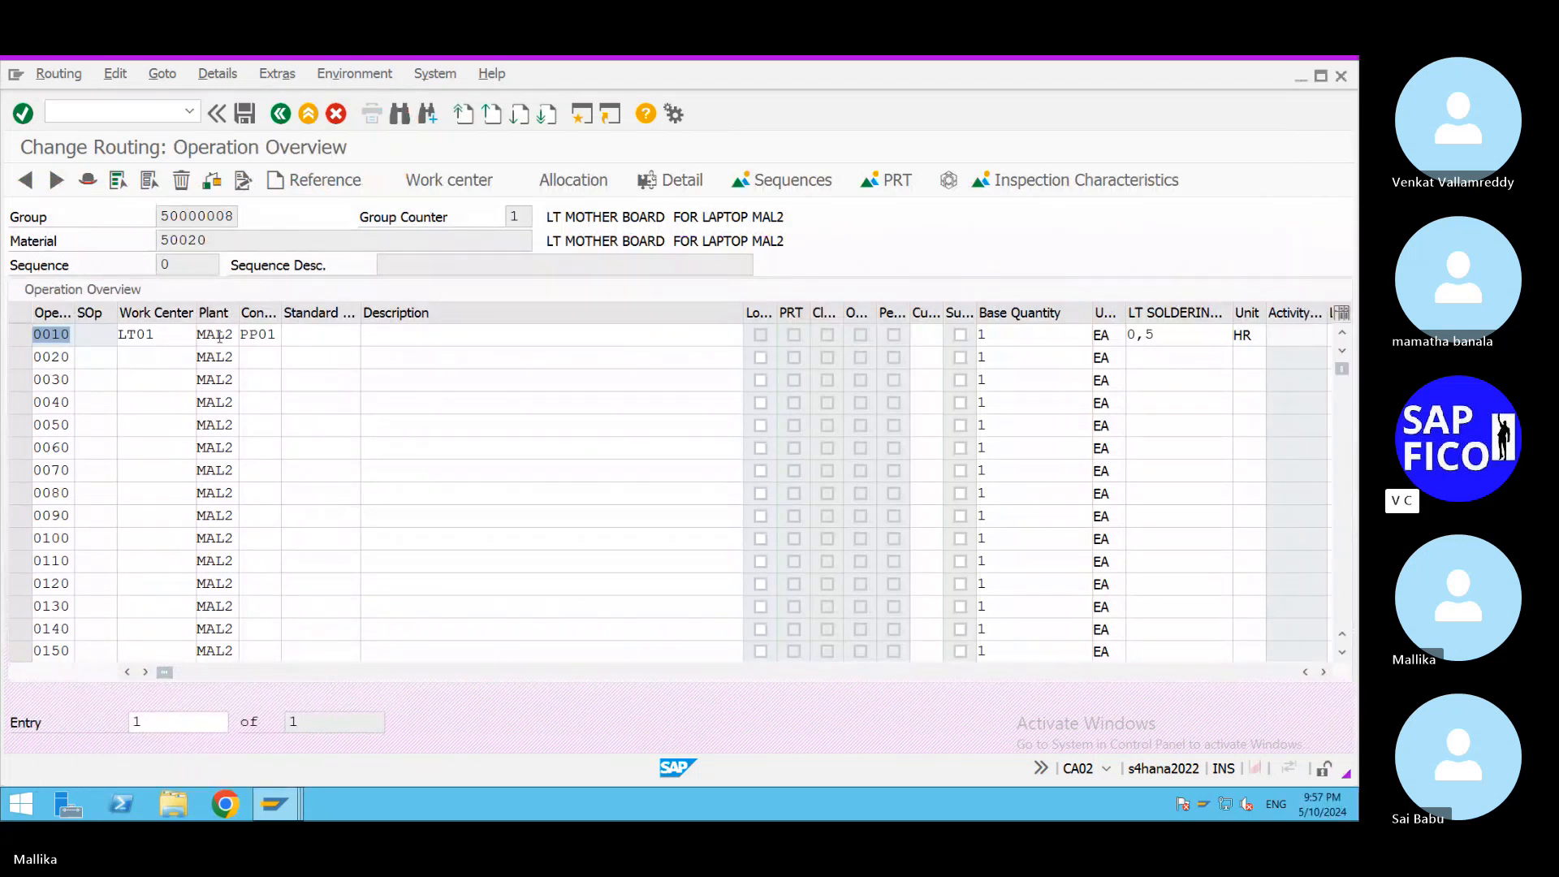
Review operation 0010's details and material 50020's routing header, and return to the operation overview to examine the standard value and activity type columns.
click(260, 334)
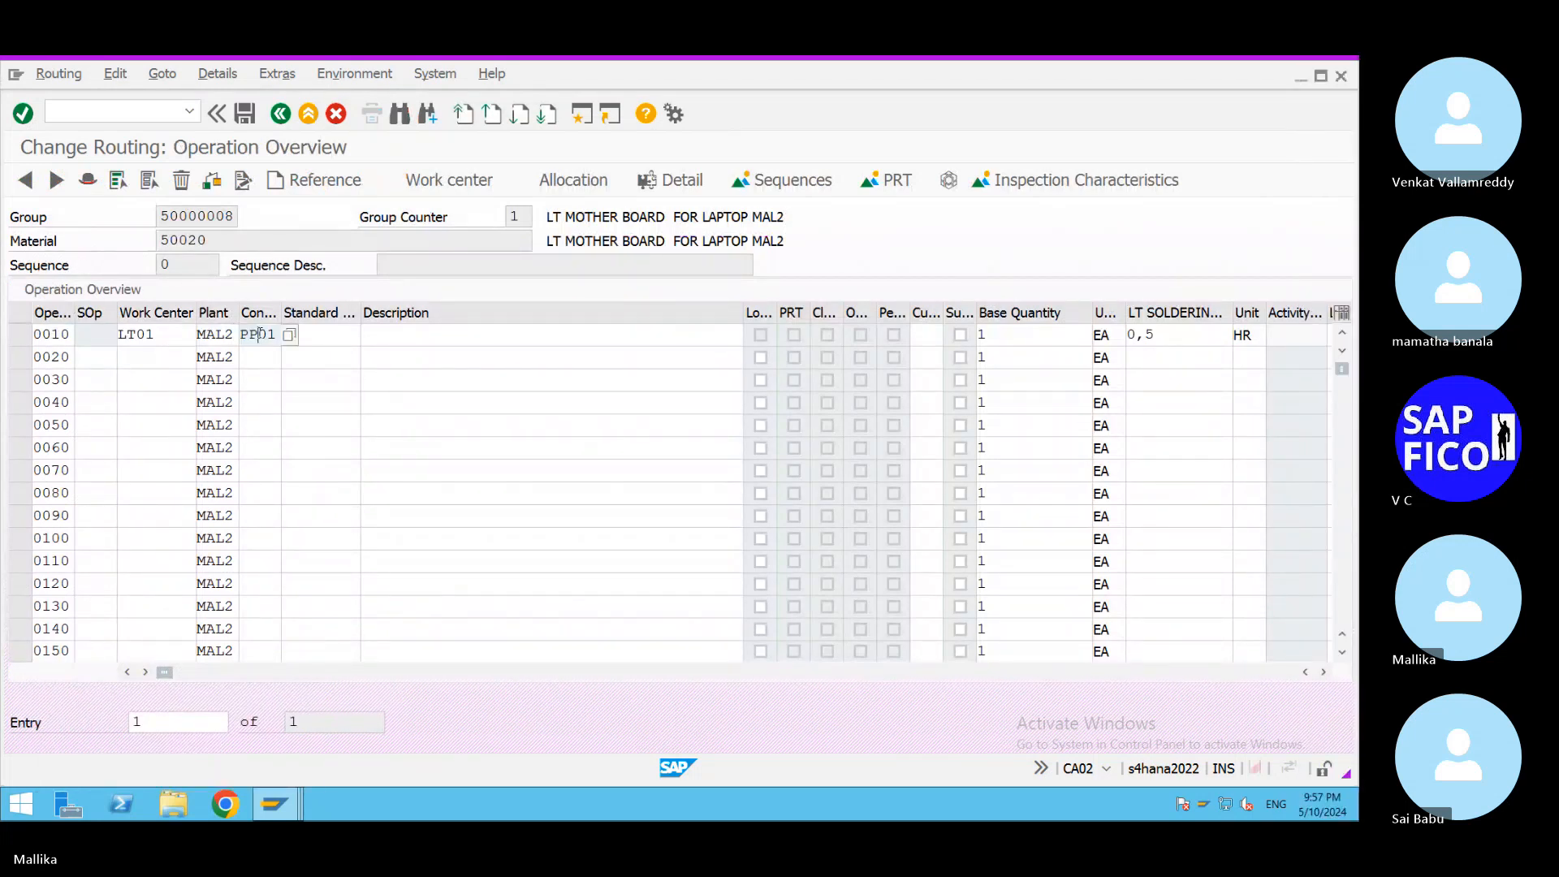
double_click(260, 334)
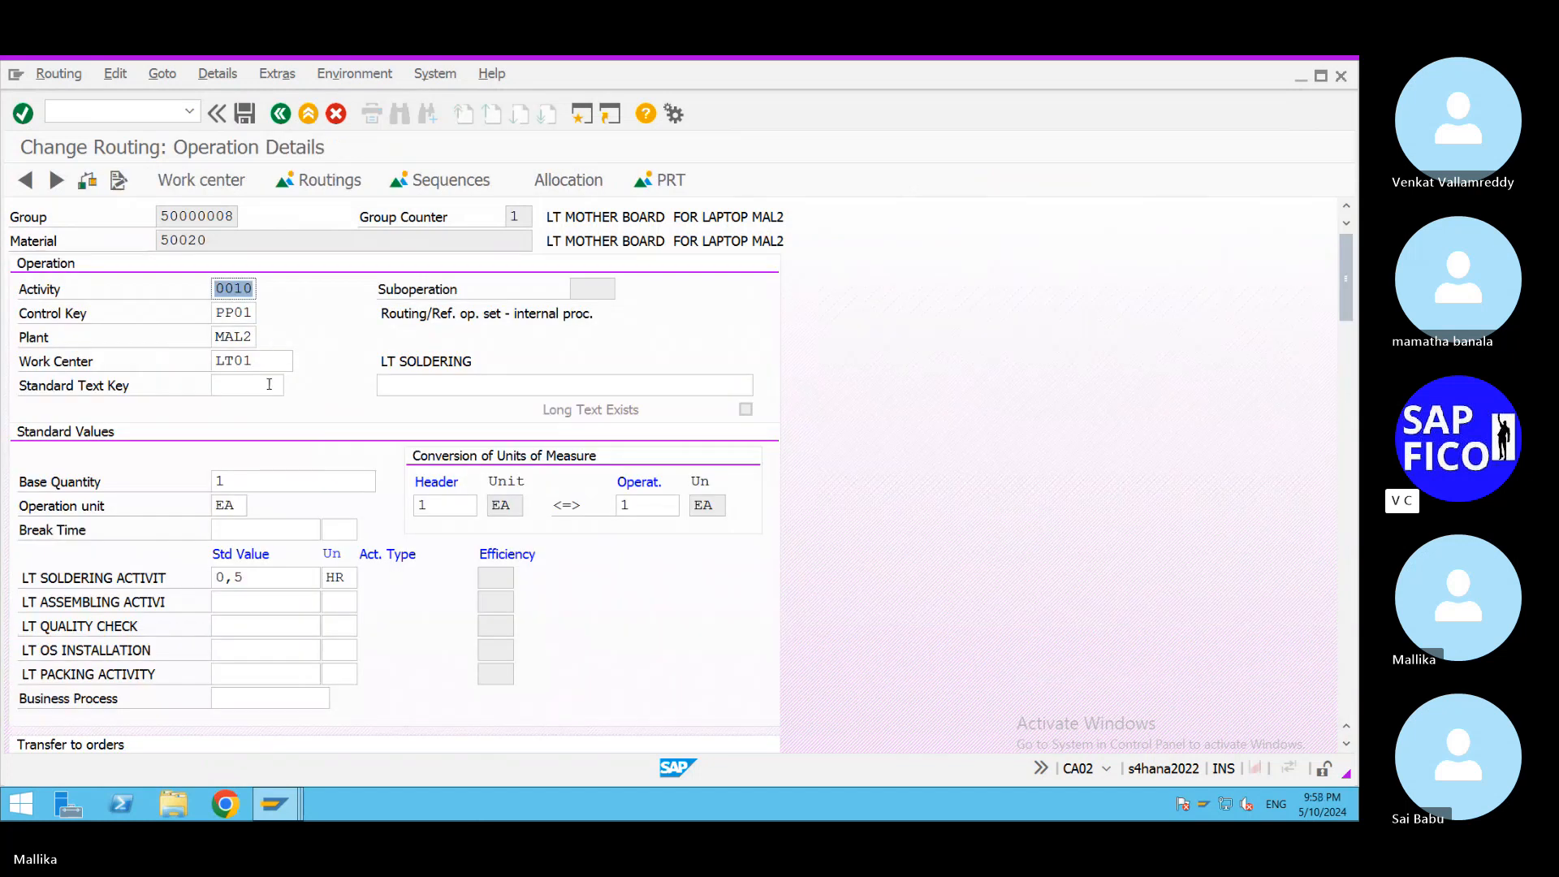
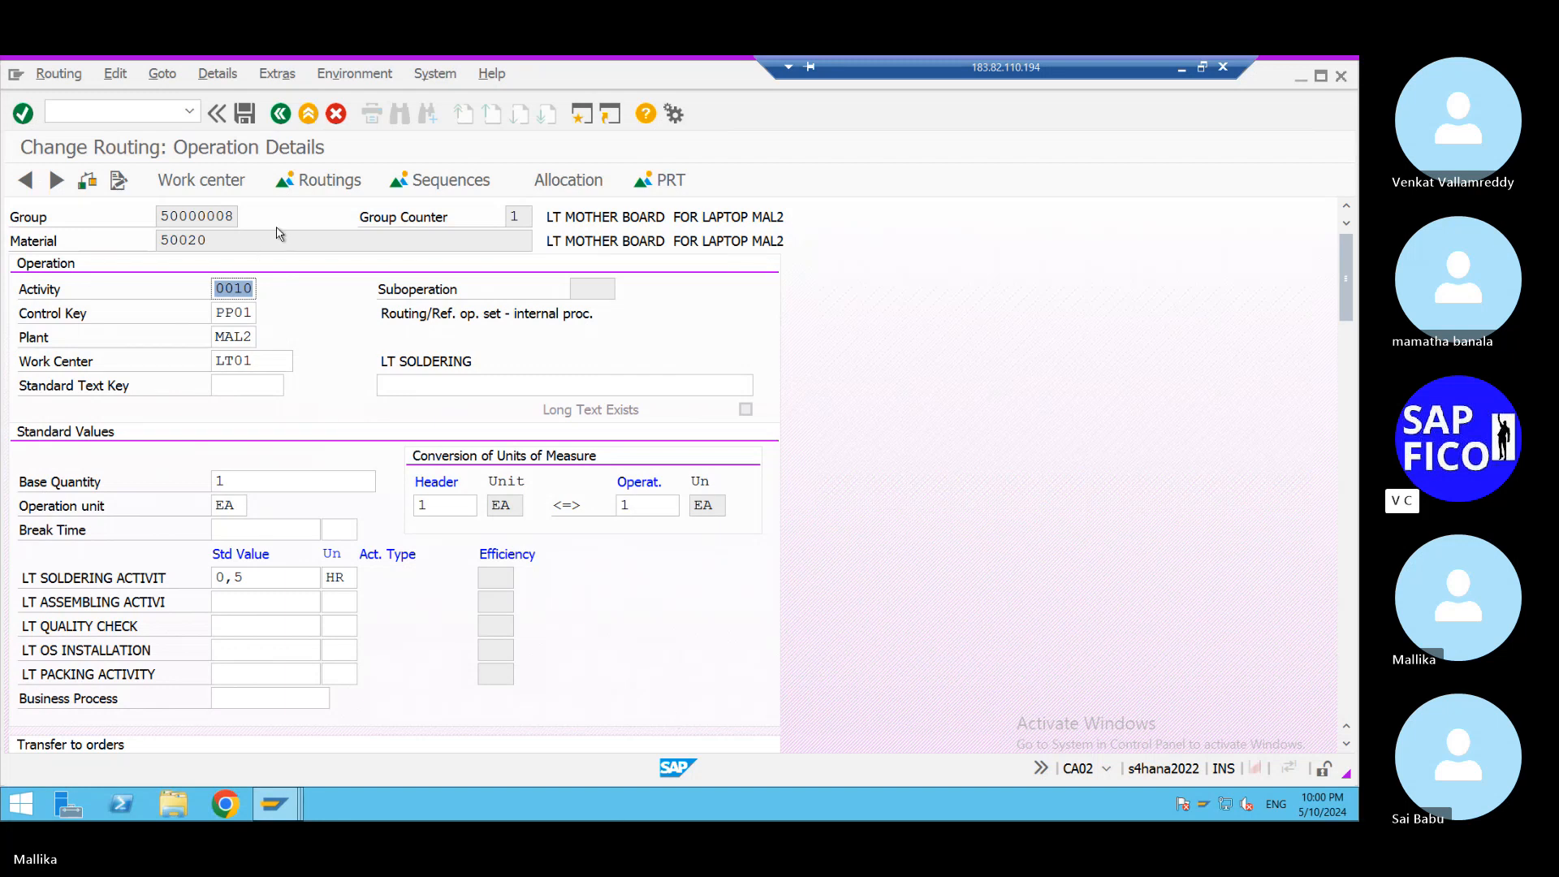
click(327, 181)
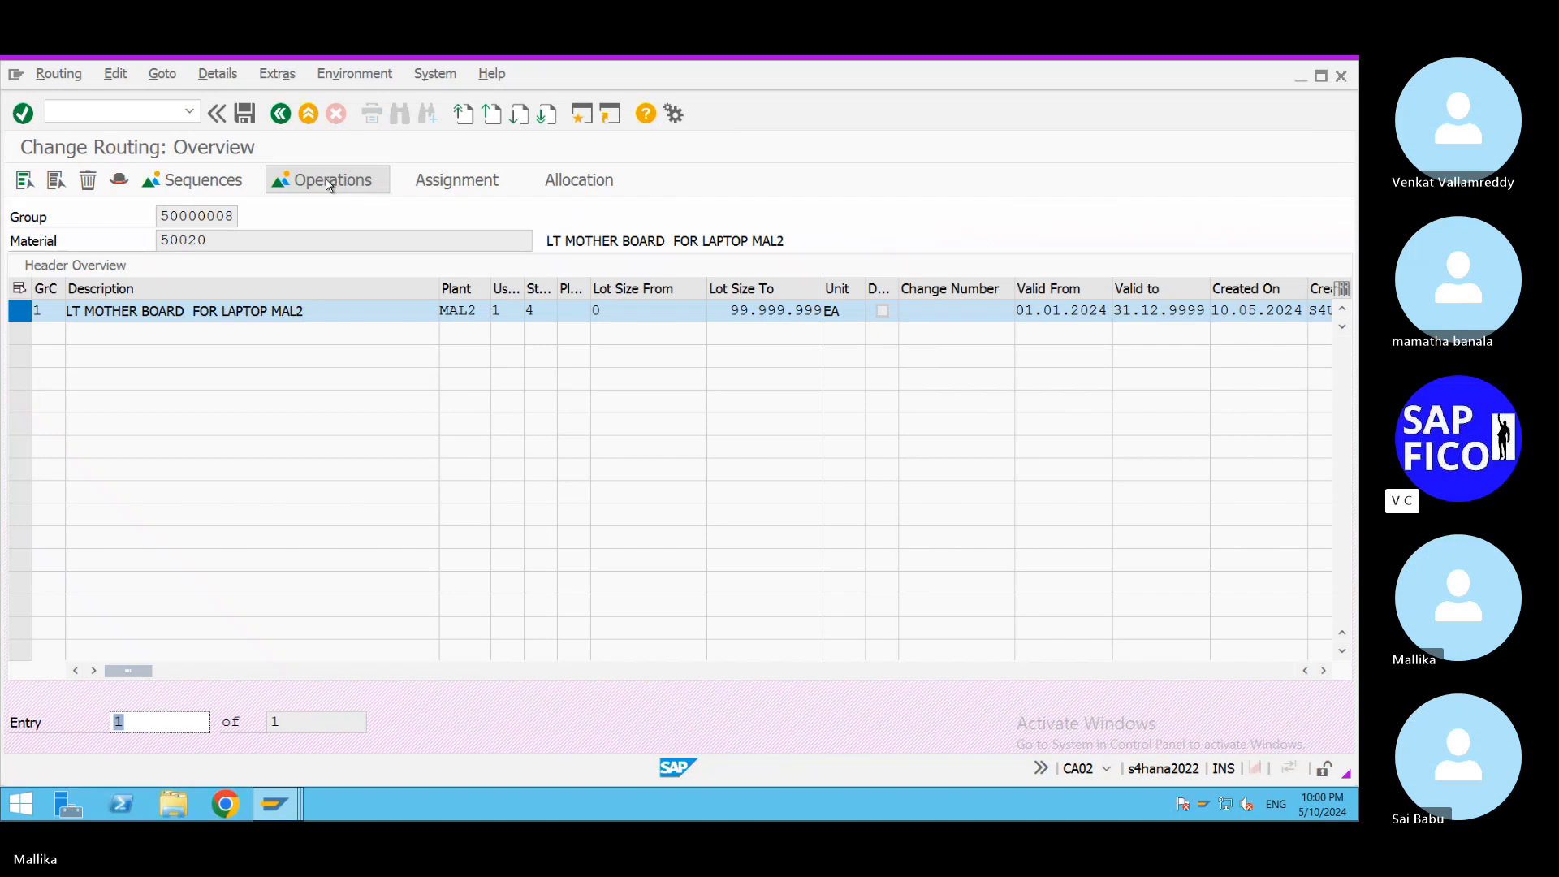
double_click(326, 310)
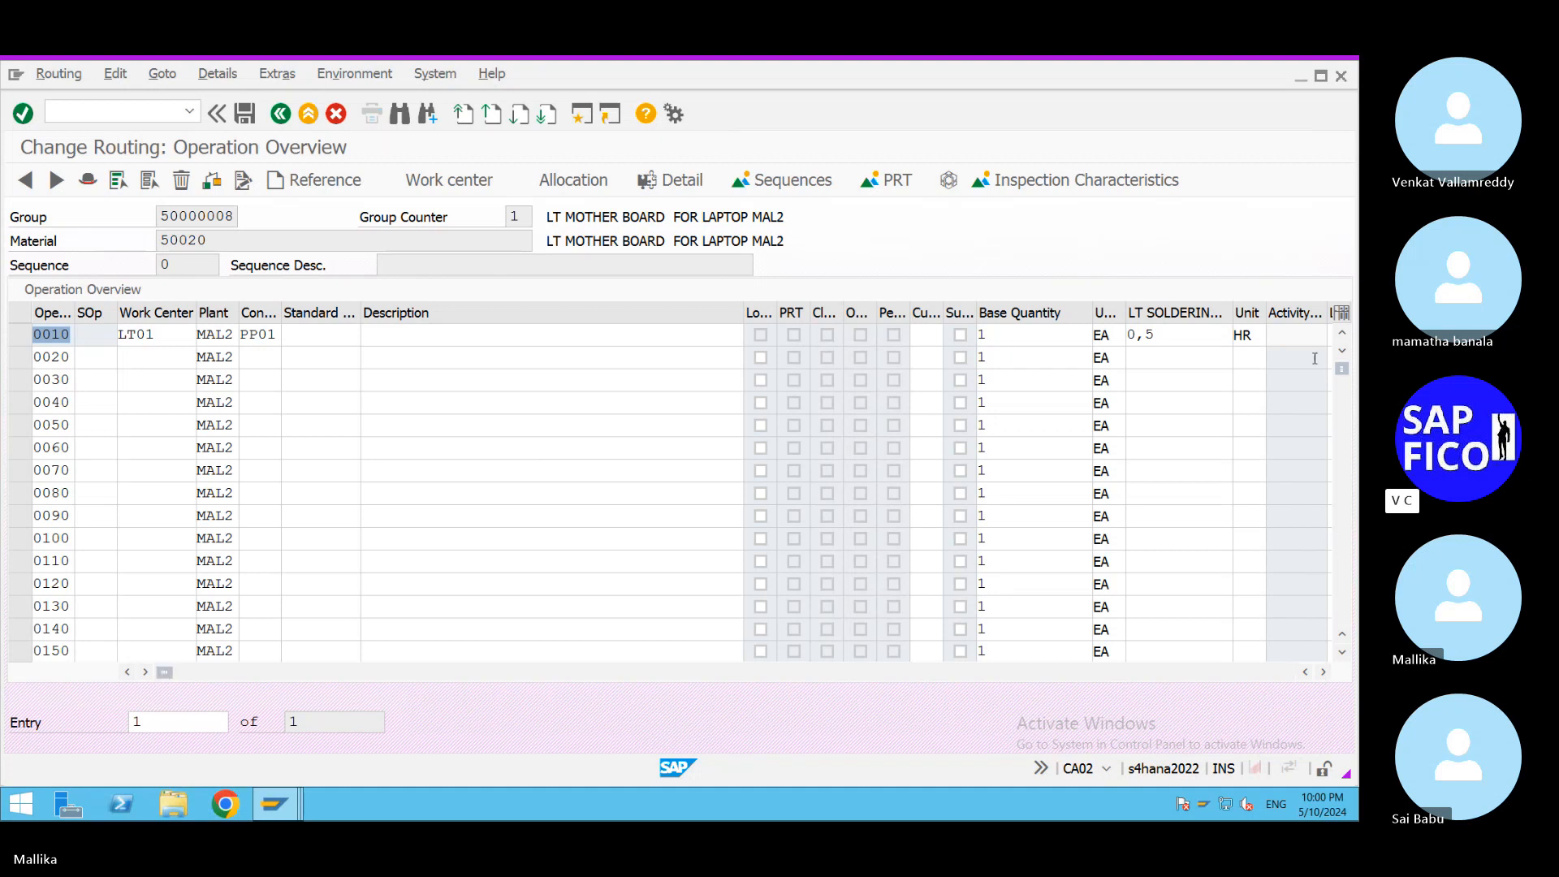
click(1324, 672)
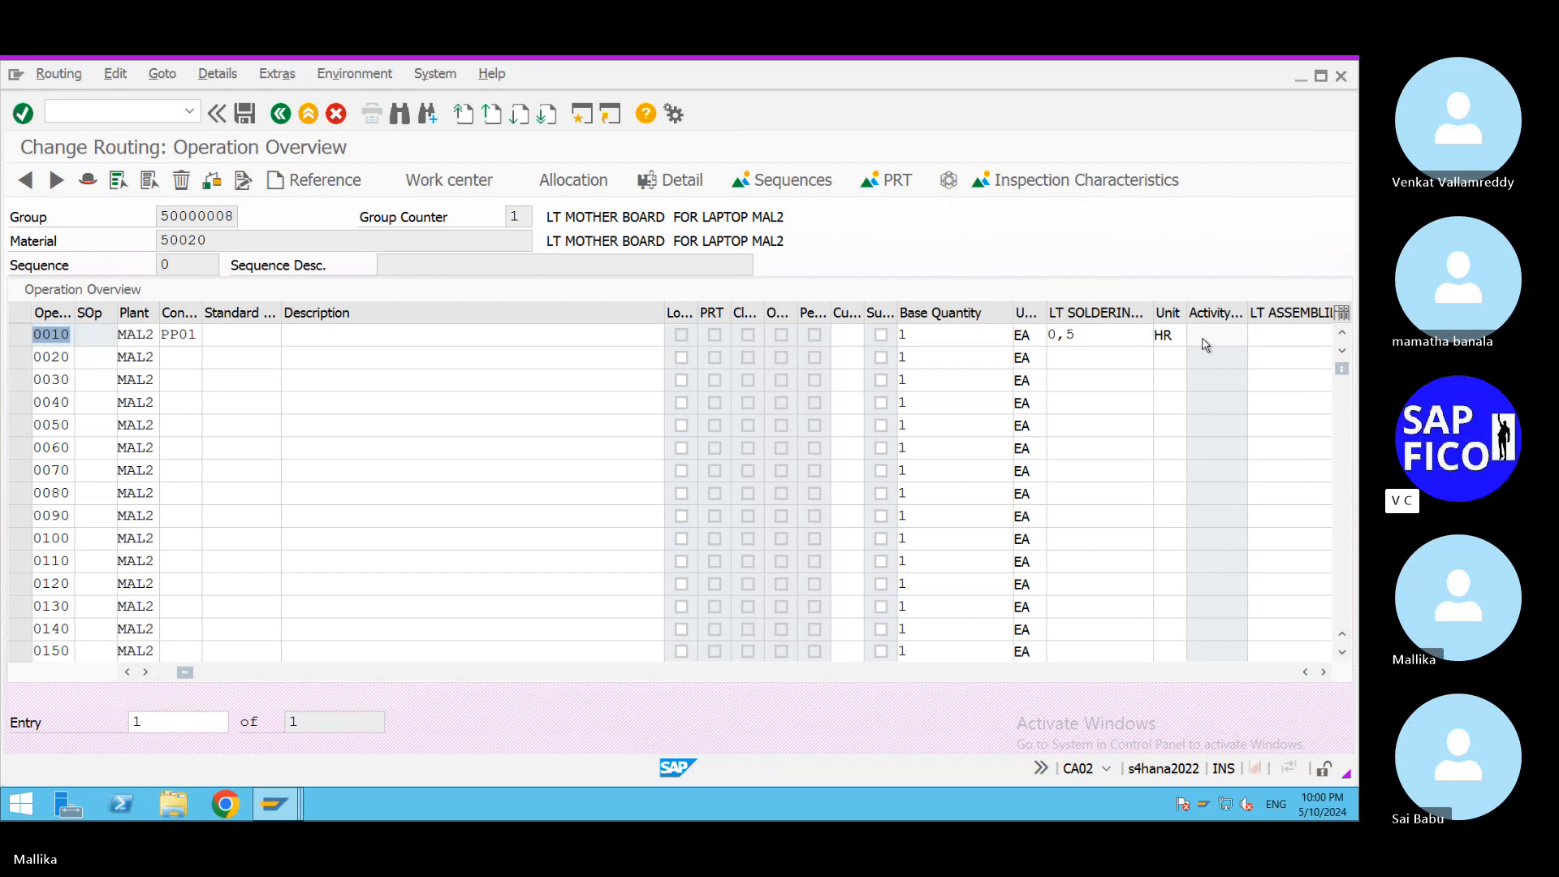
click(110, 332)
click(128, 672)
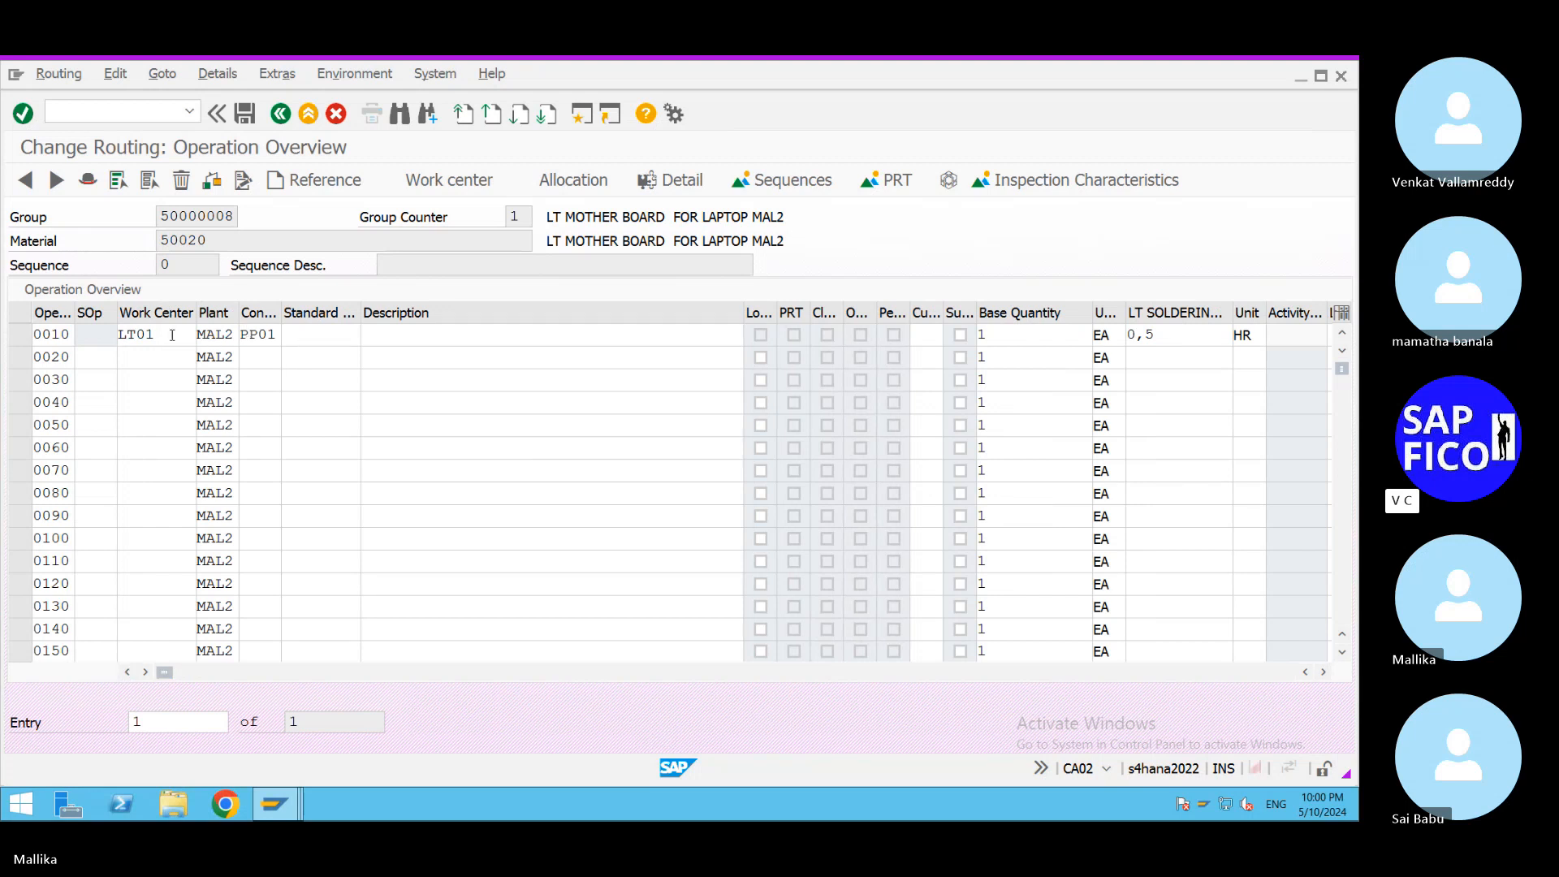
Examine the details of operation 0010 repeatedly from the operation overview, checking its control key, plant and work center.
double_click(220, 334)
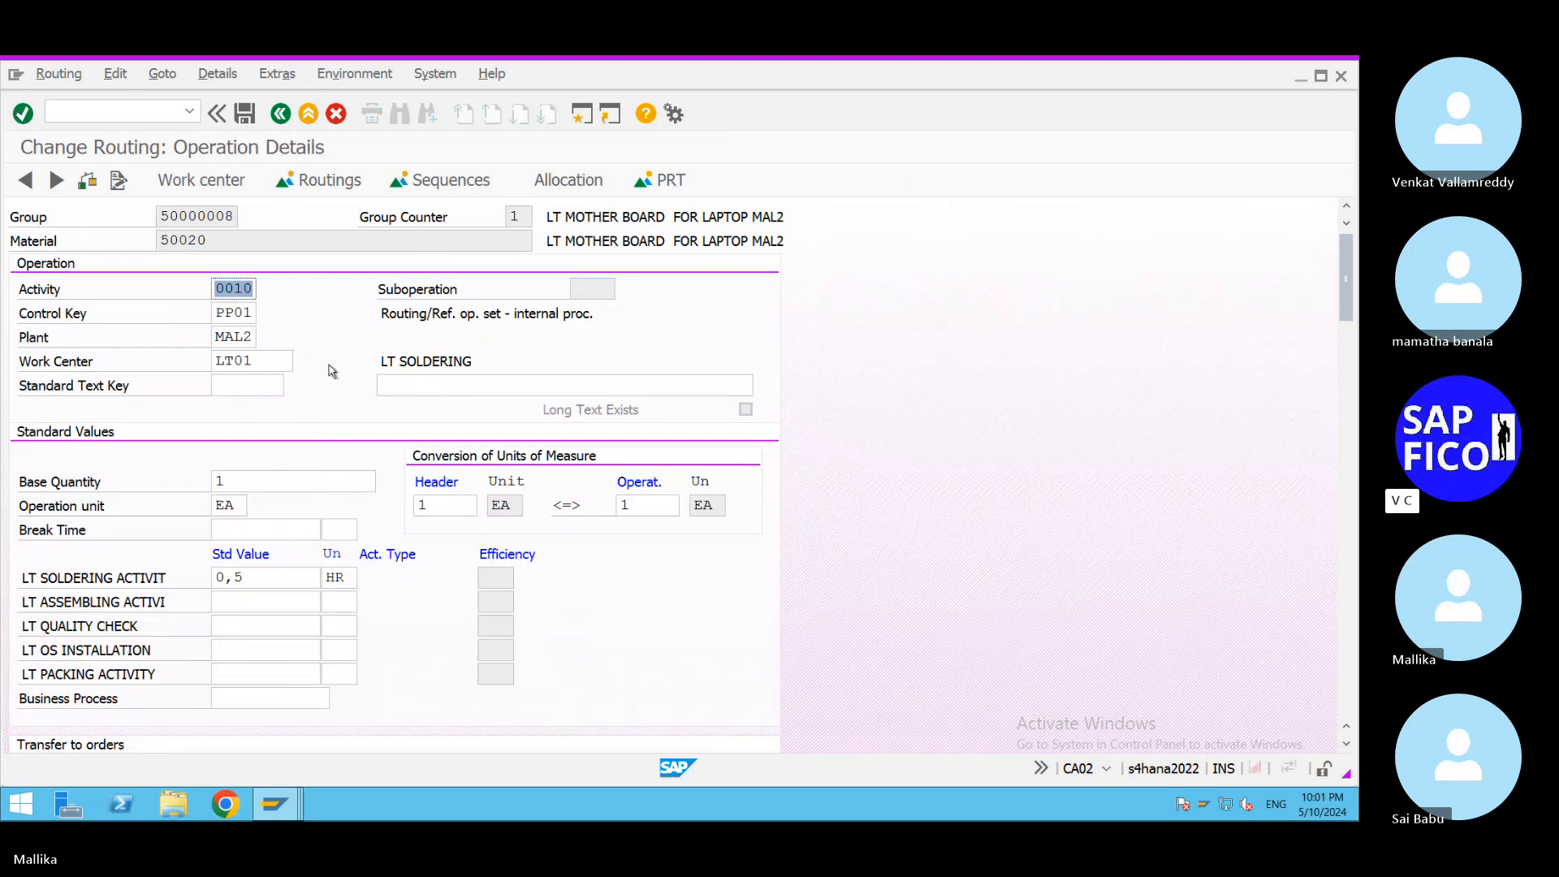
click(236, 335)
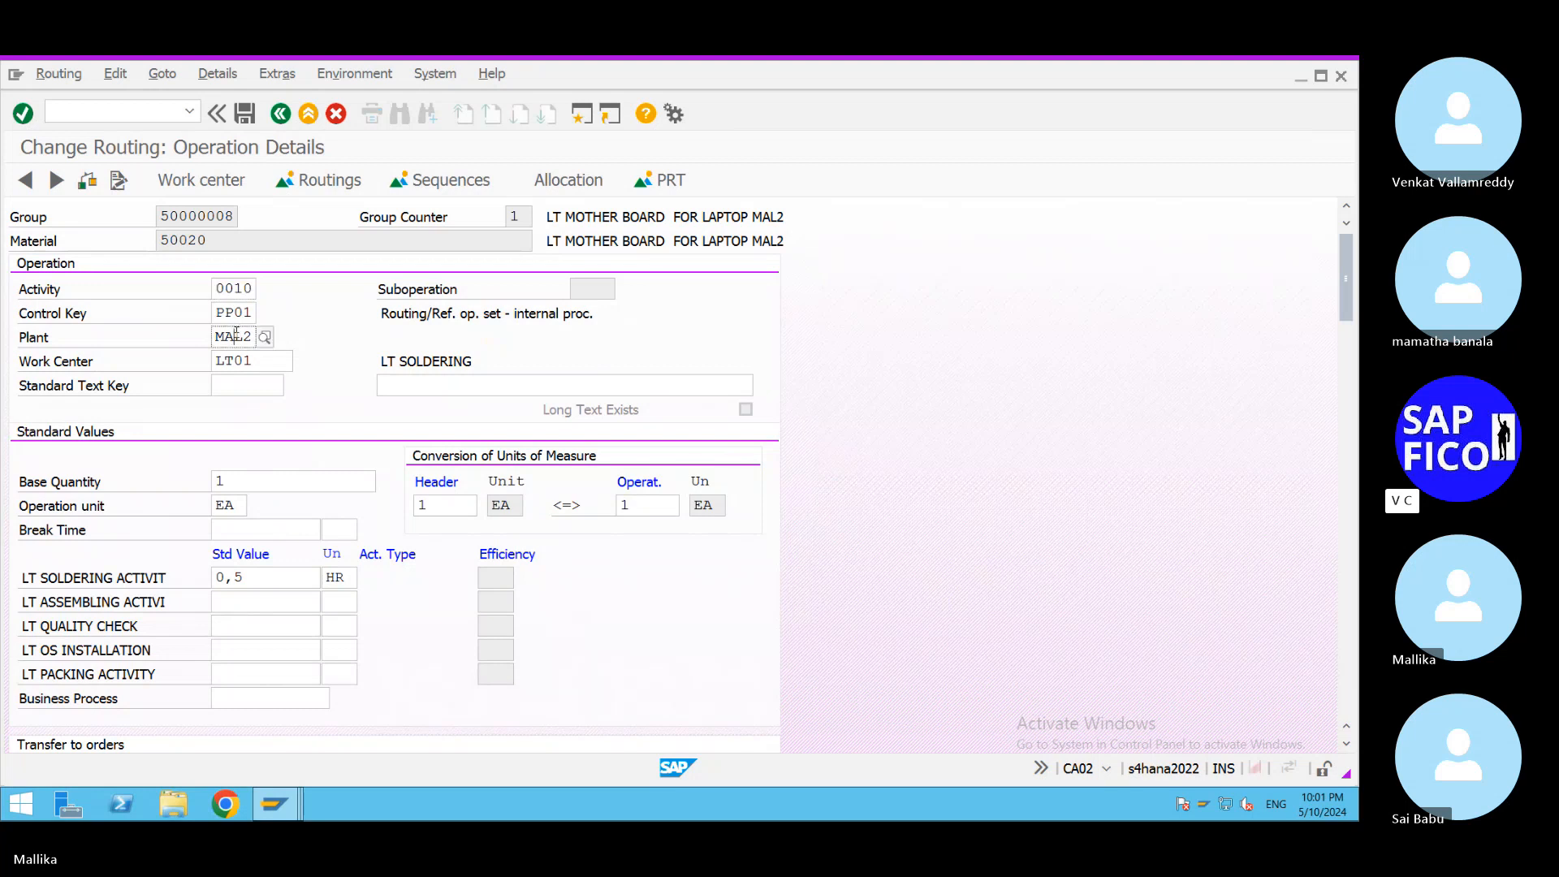
click(280, 113)
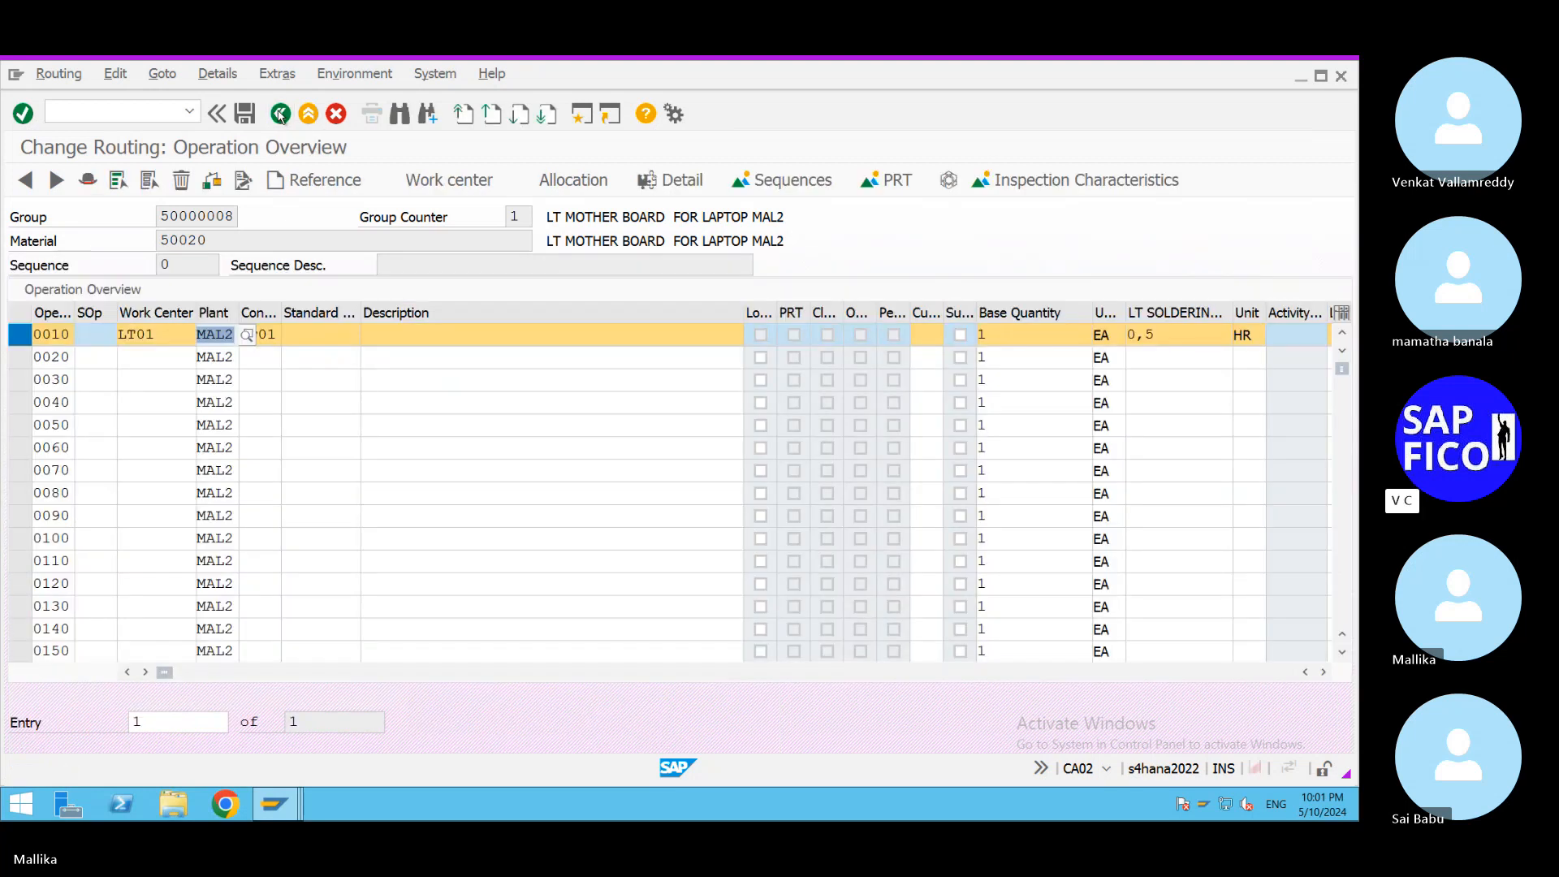
click(32, 340)
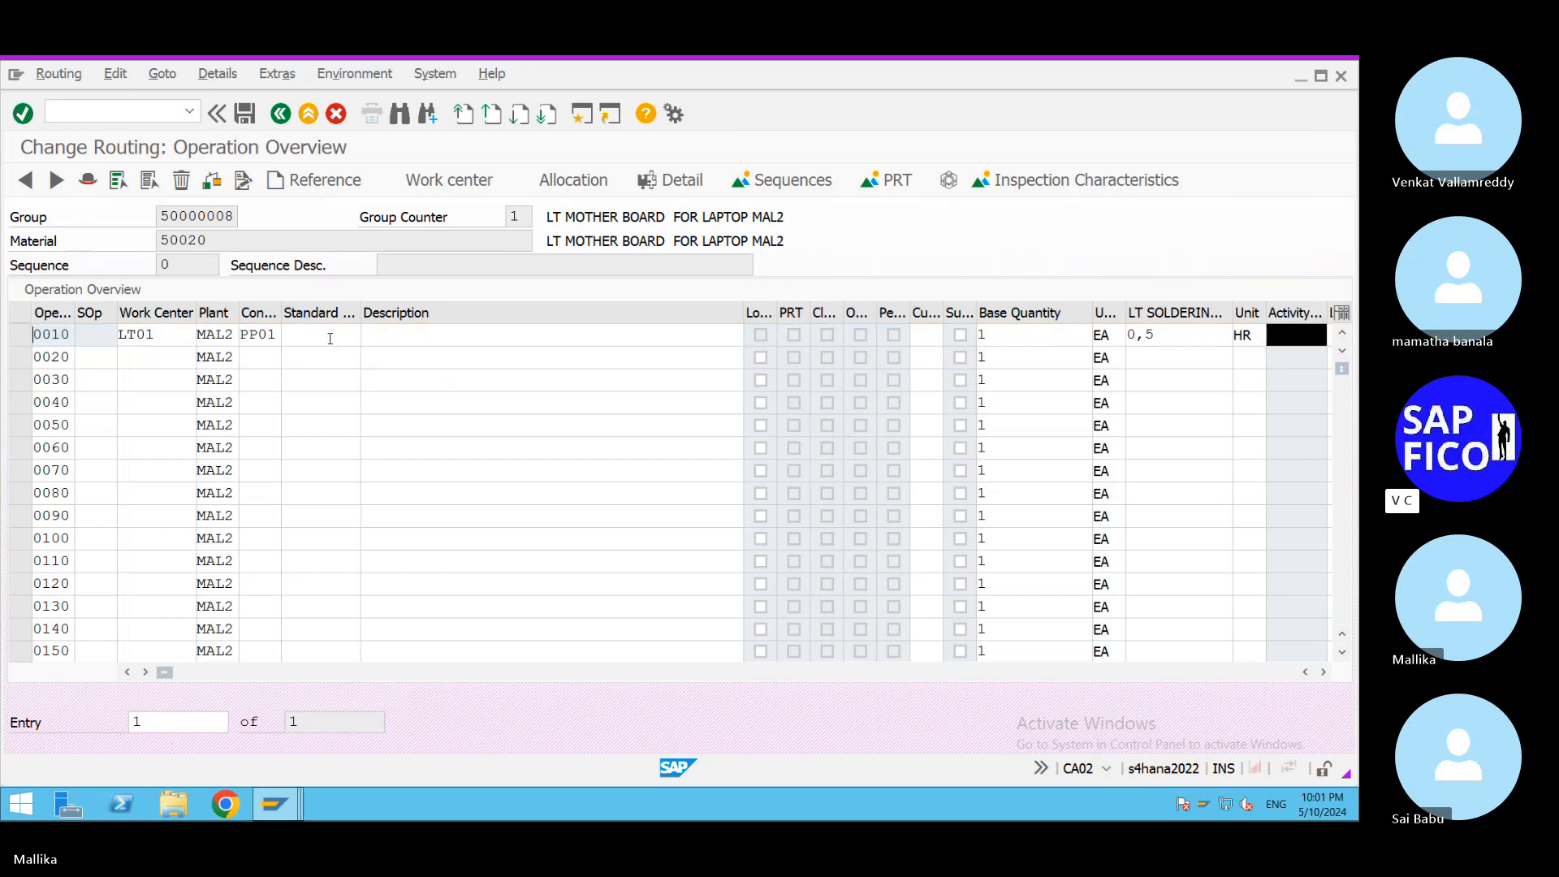
double_click(265, 333)
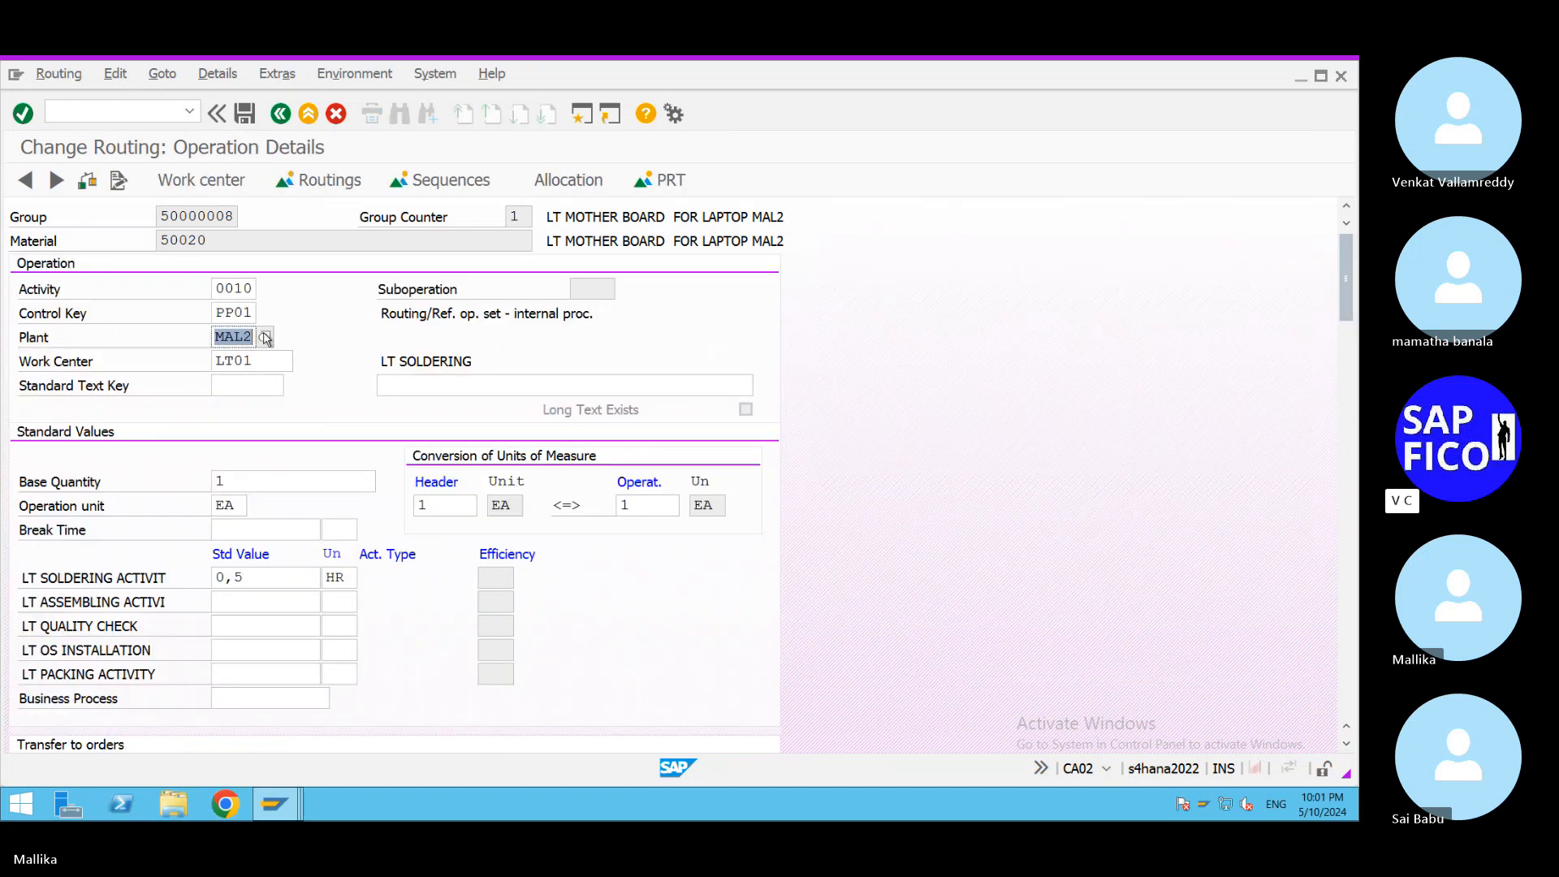
click(280, 113)
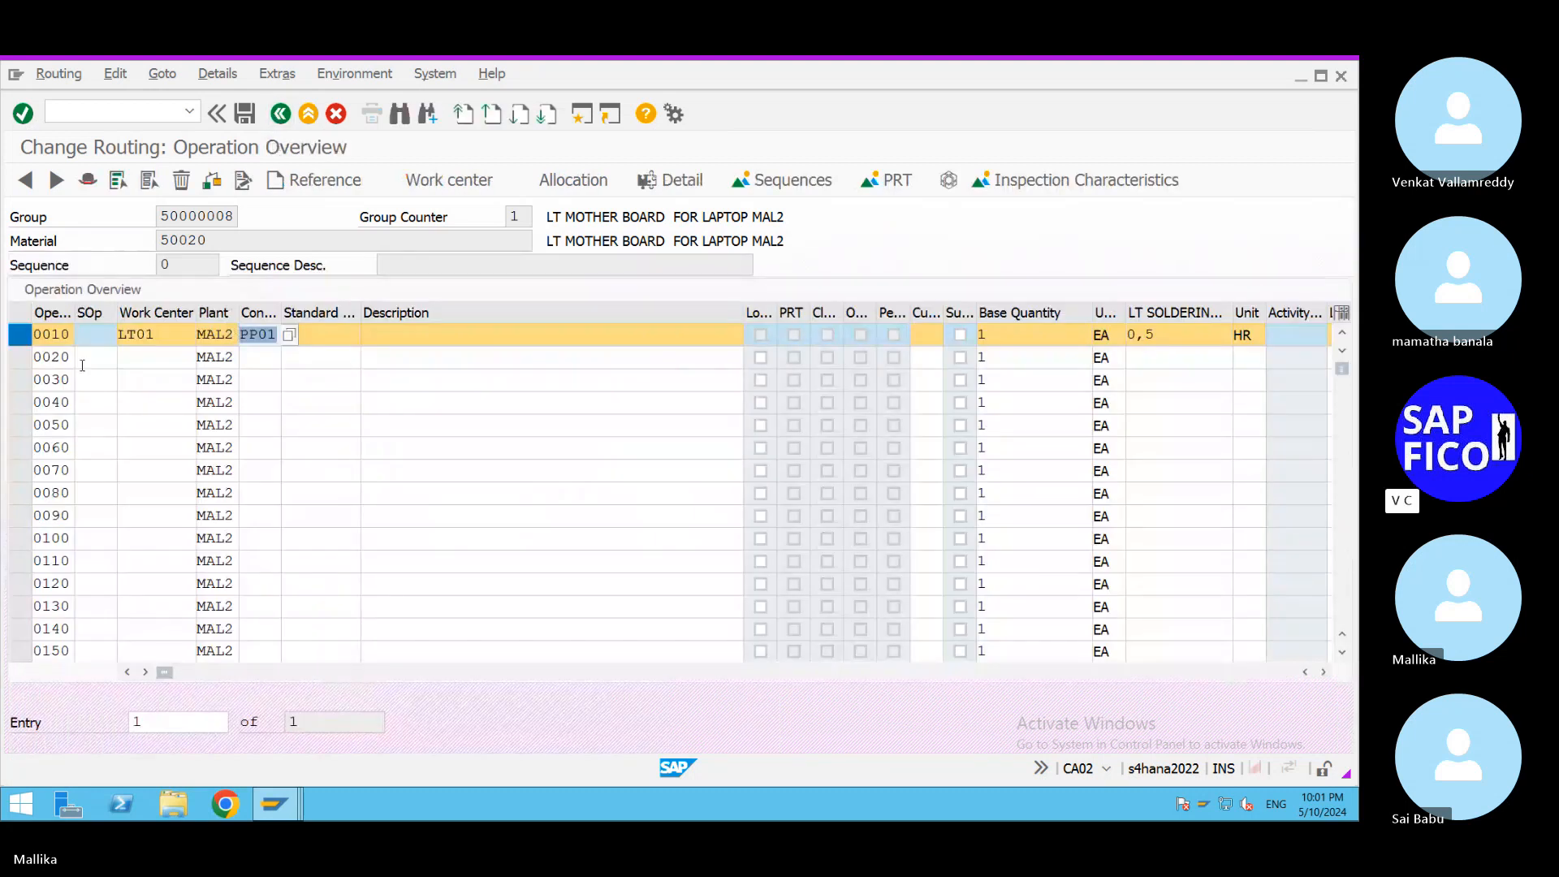
click(19, 334)
click(225, 335)
double_click(225, 334)
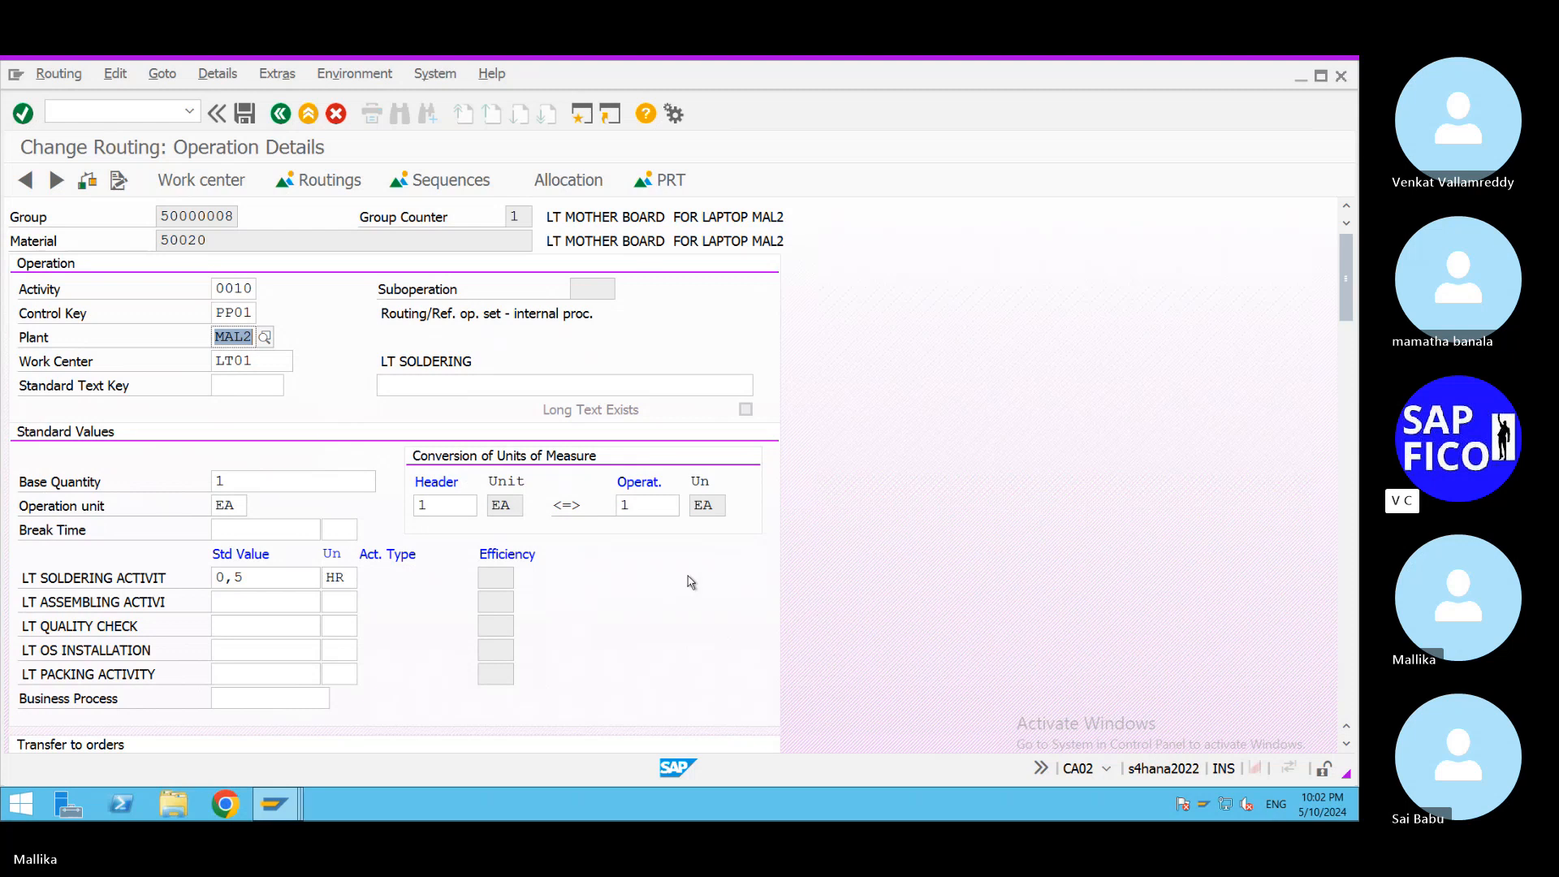
Check the routing header of material 50020, and reopen operation 0010's details to examine the soldering activity's standard value, unit and activity type.
click(346, 180)
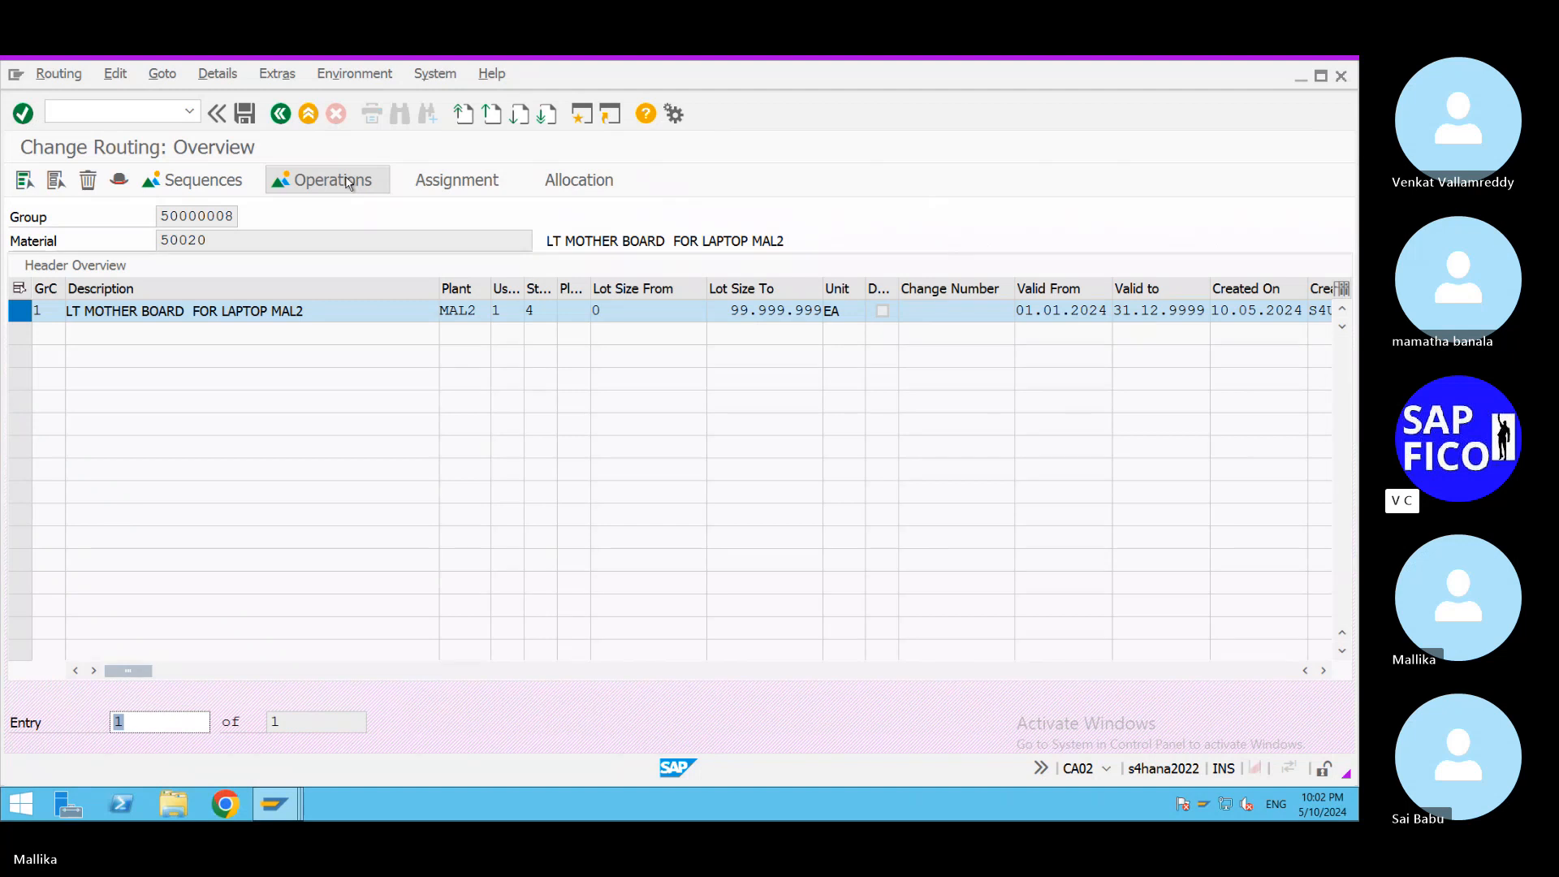
click(20, 310)
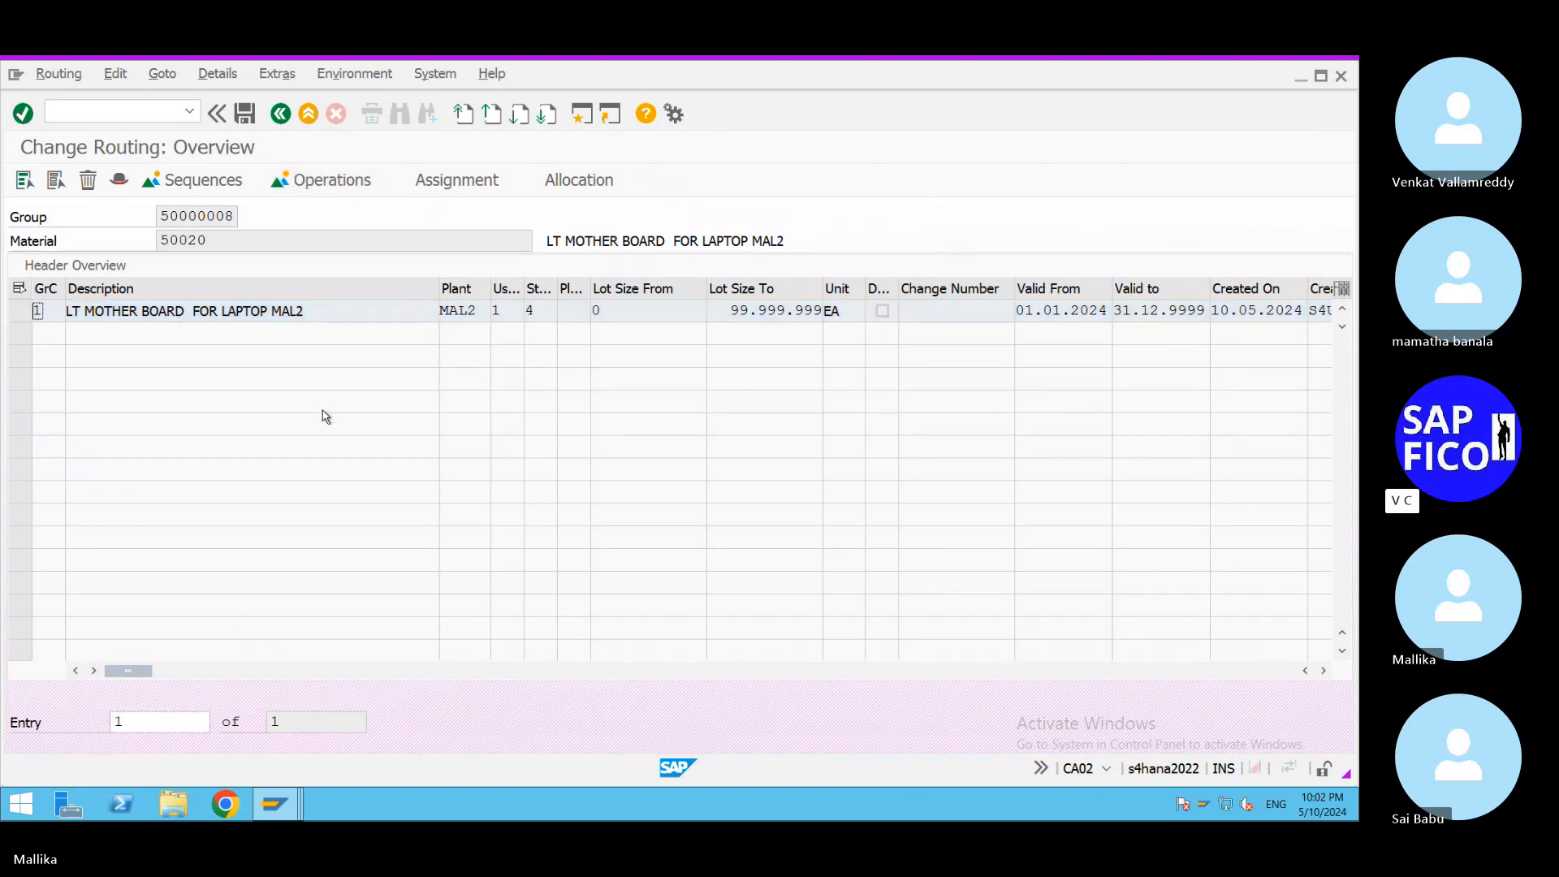
double_click(319, 311)
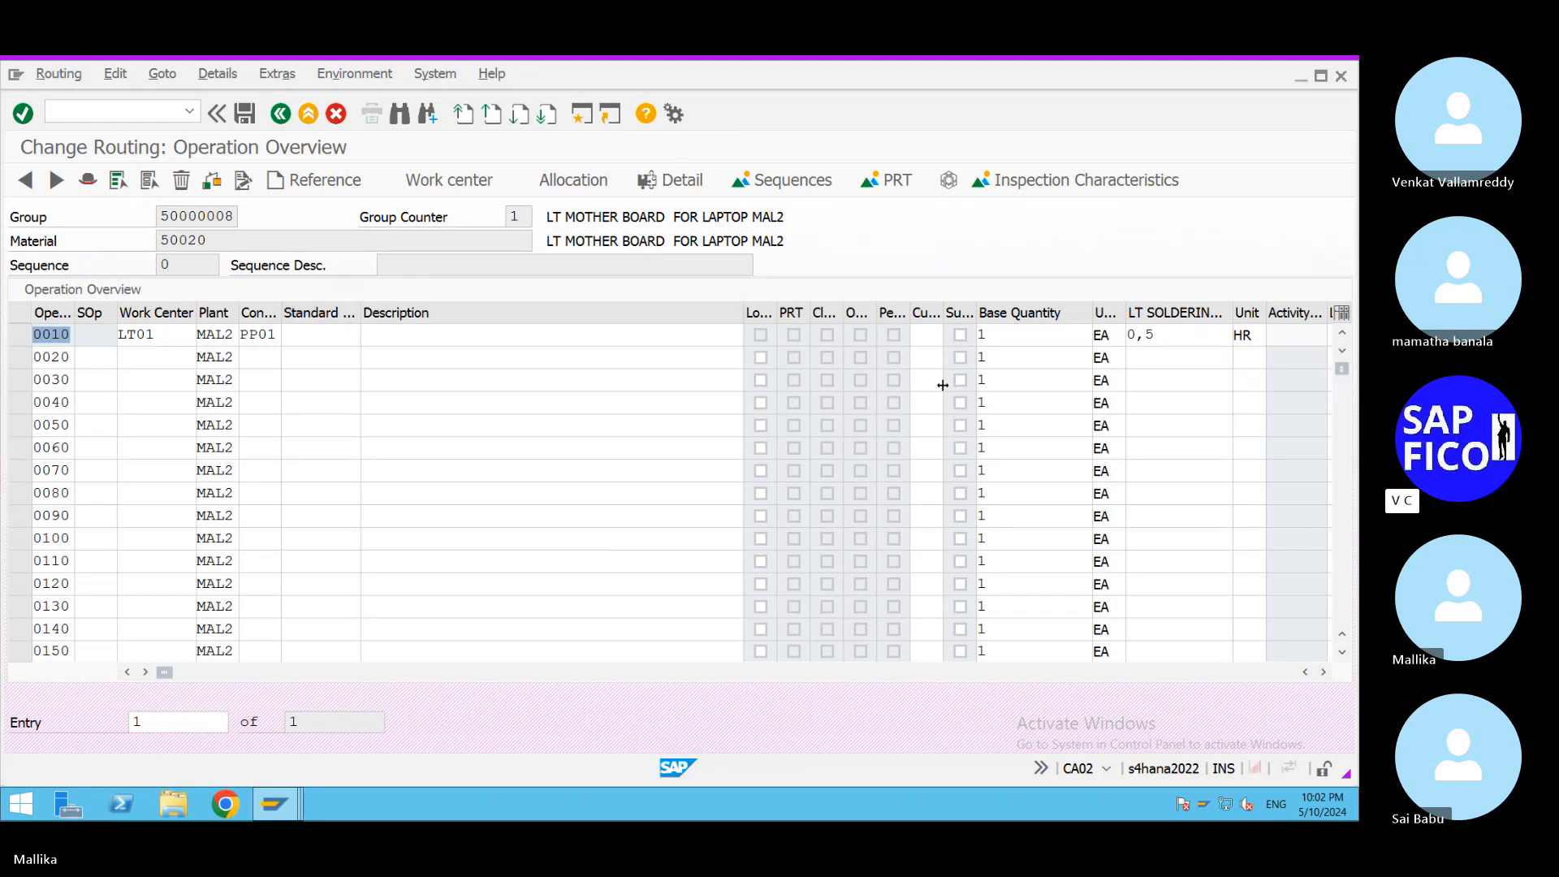
click(225, 335)
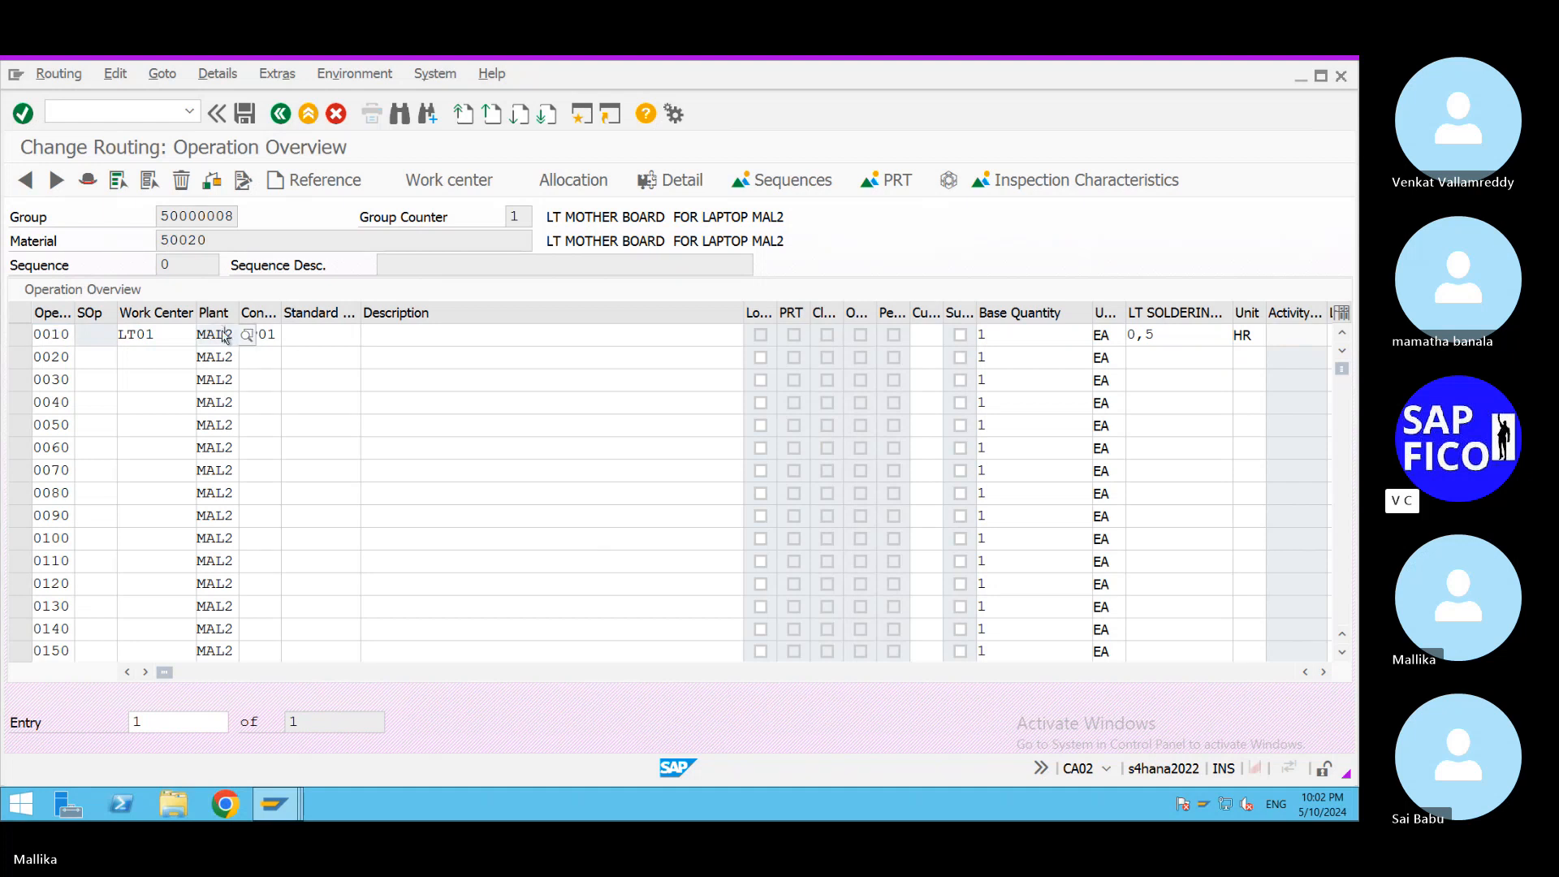
double_click(225, 335)
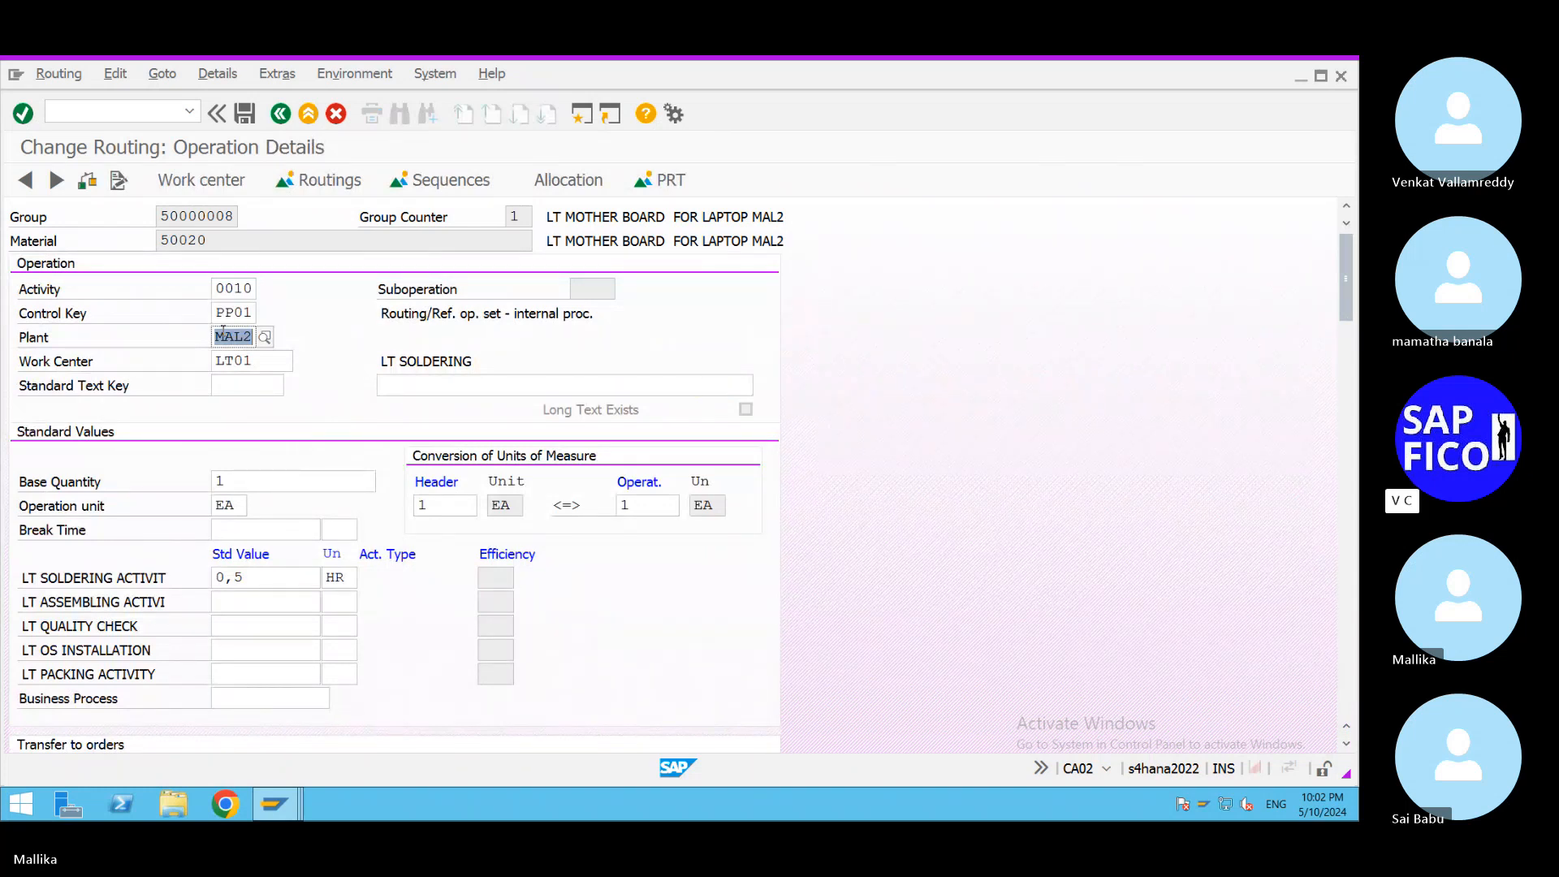
click(239, 385)
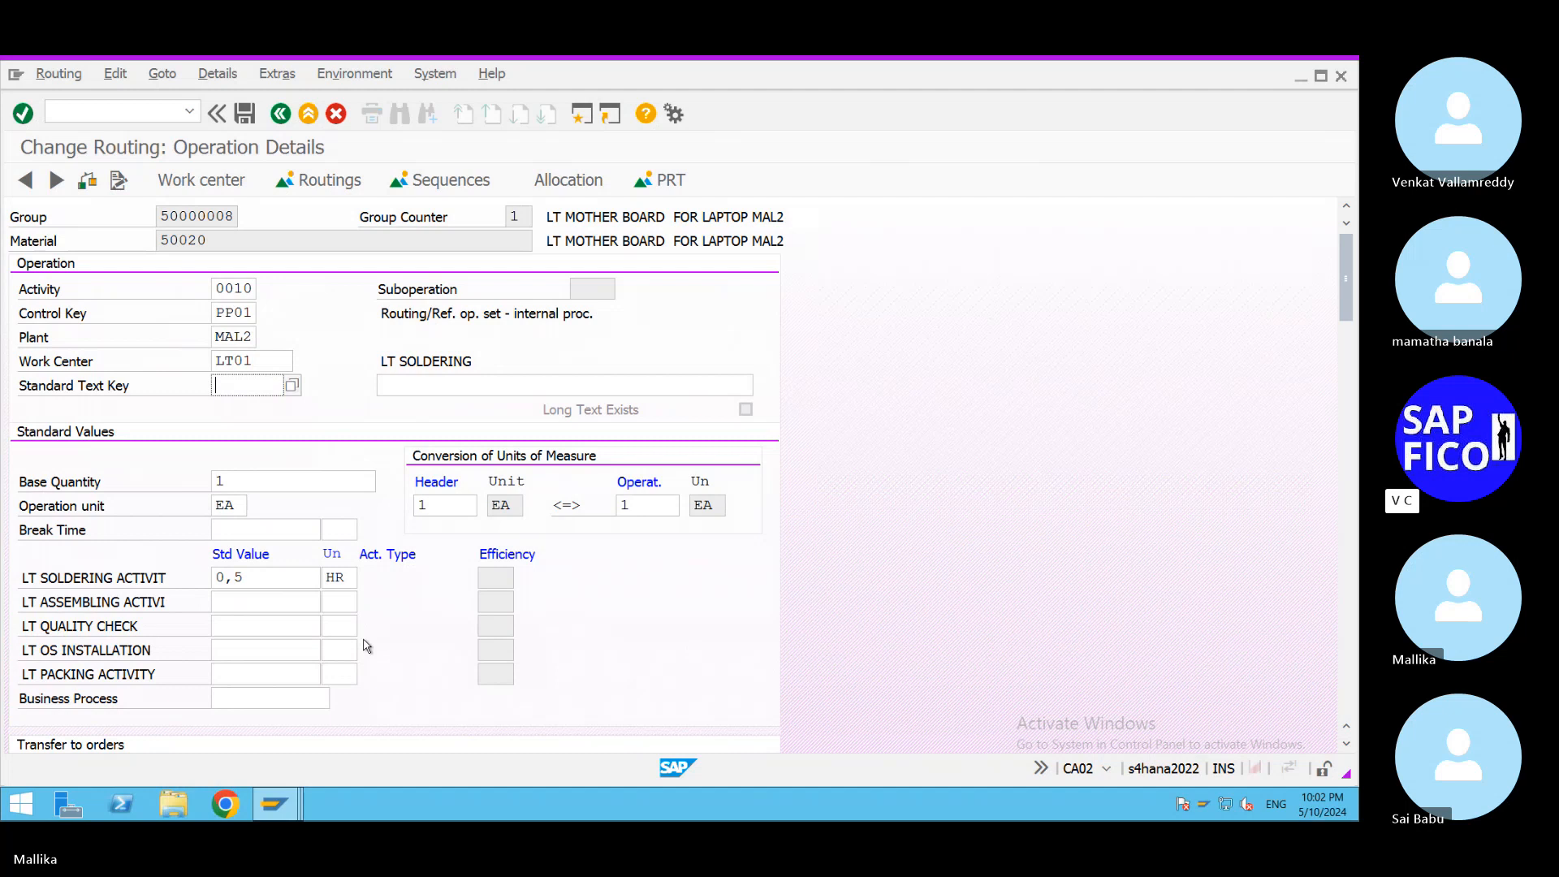
click(346, 583)
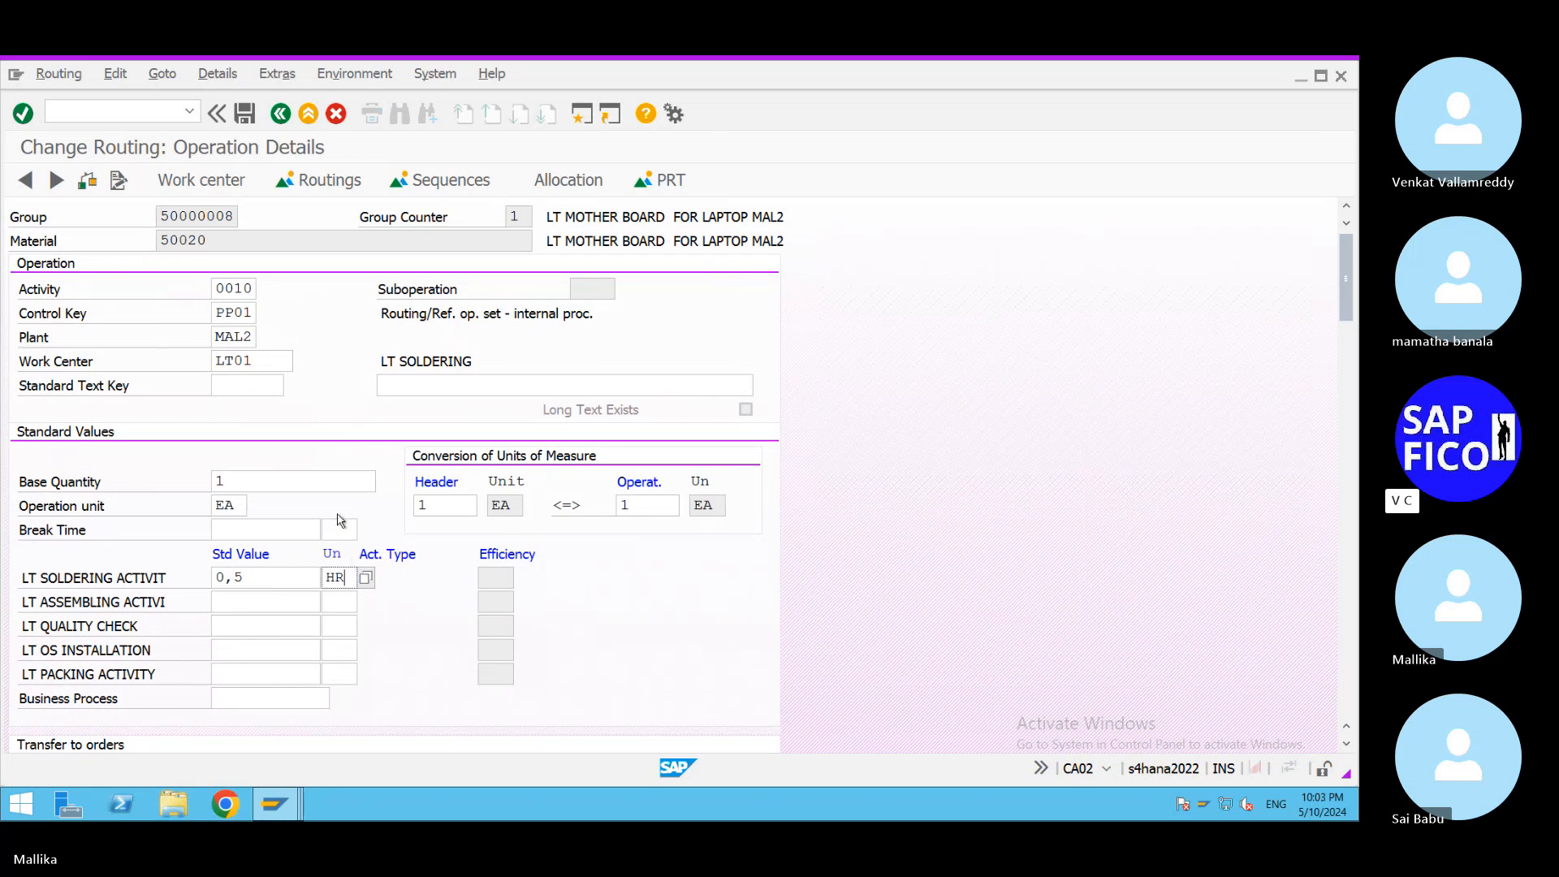
Switch to the quantity/value updating session, start CR02 there, and open work center LT01 in plant MAL2 for changing.
mouse_move(275, 804)
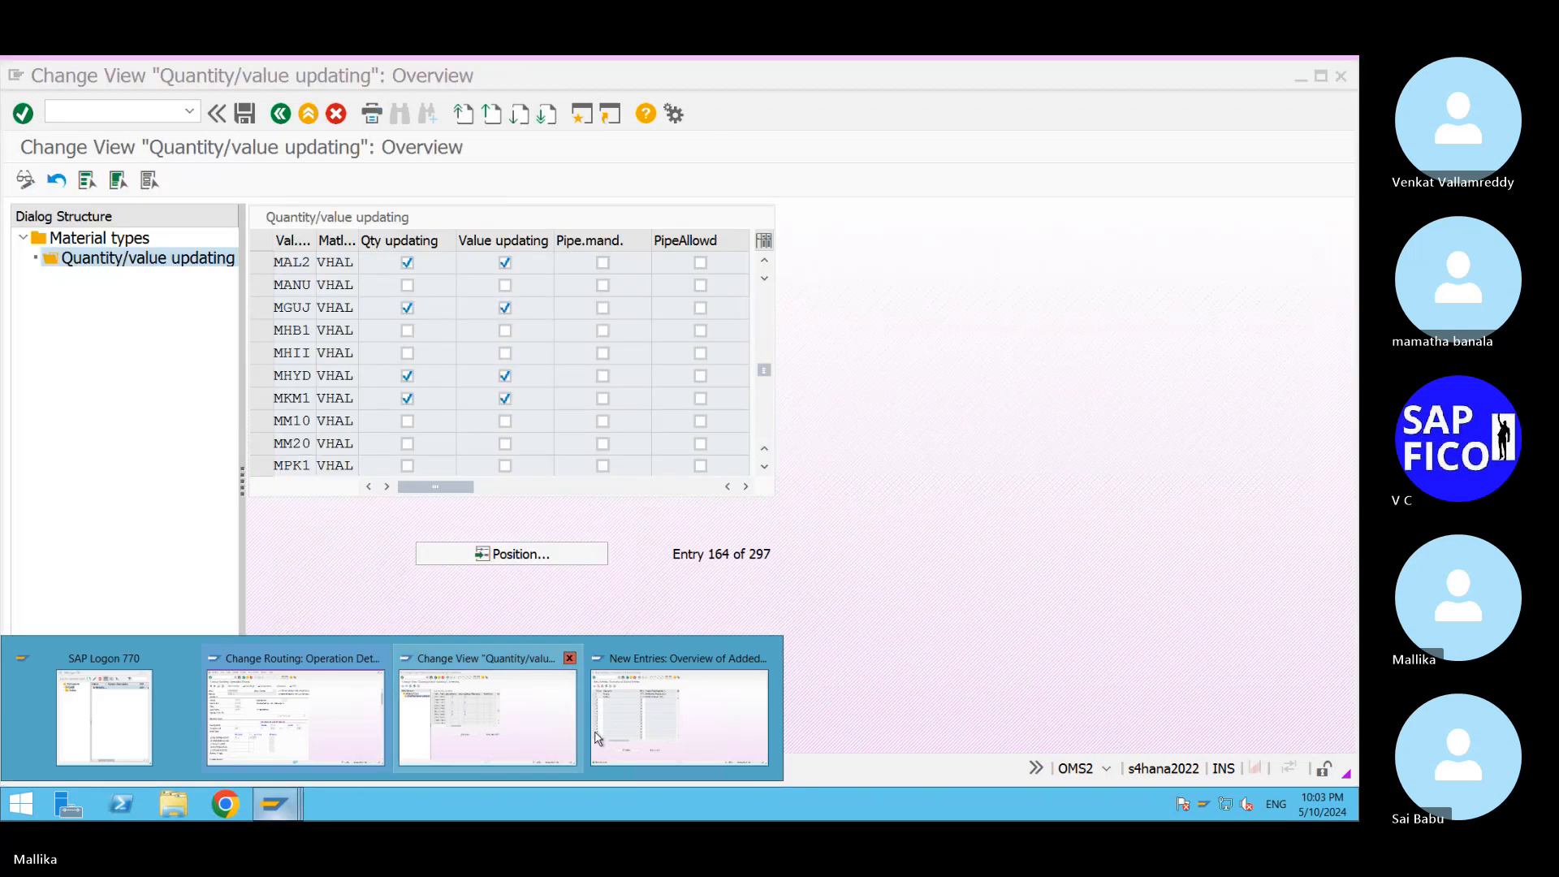
click(494, 729)
click(66, 113)
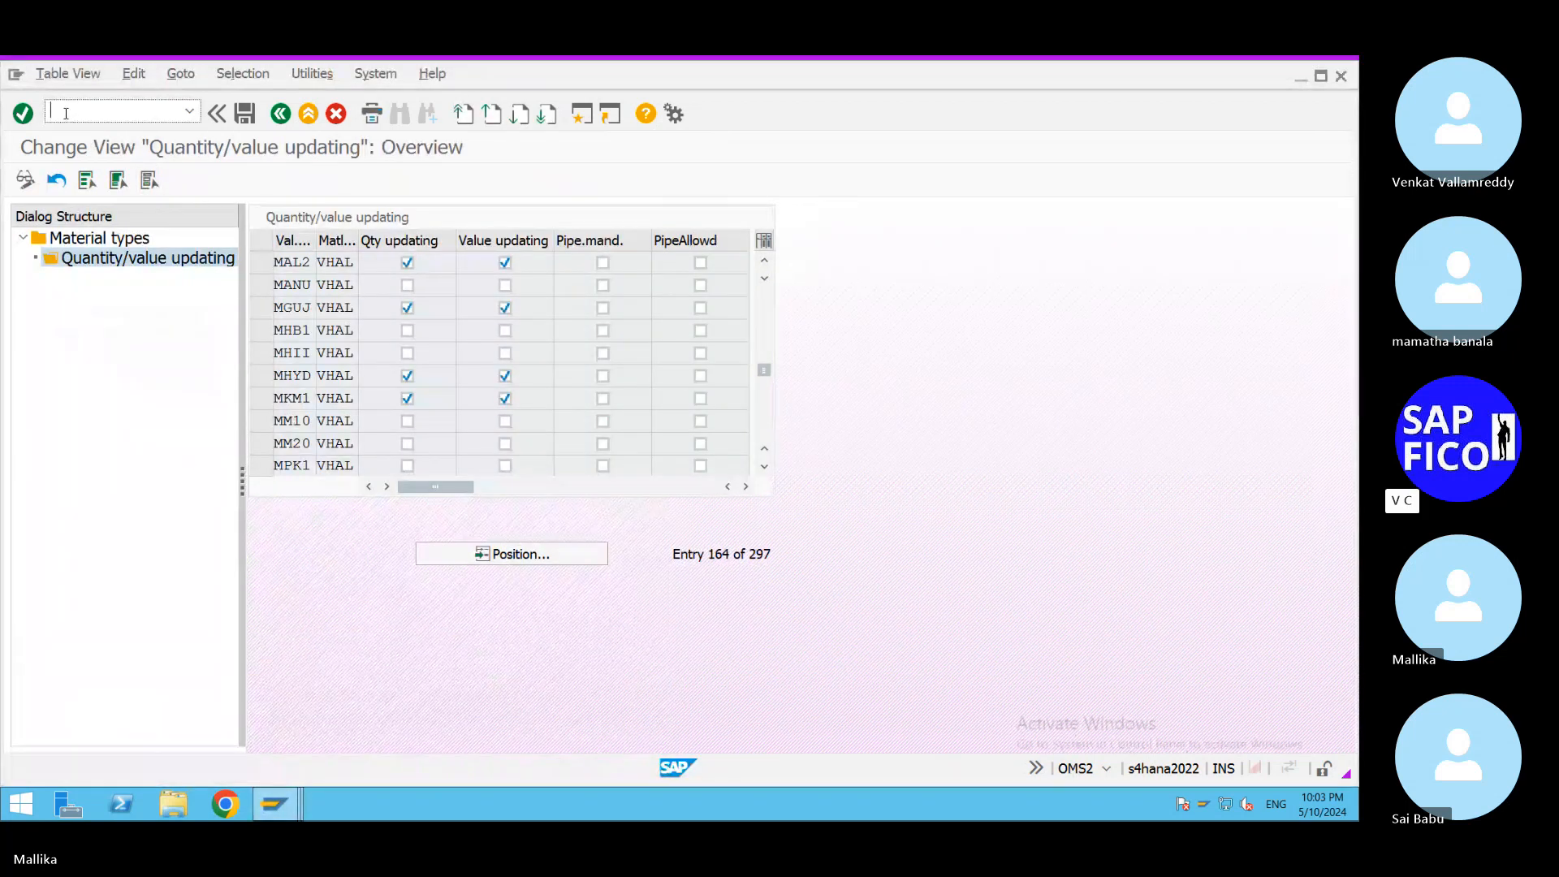
text(/NCR02)
key(Return)
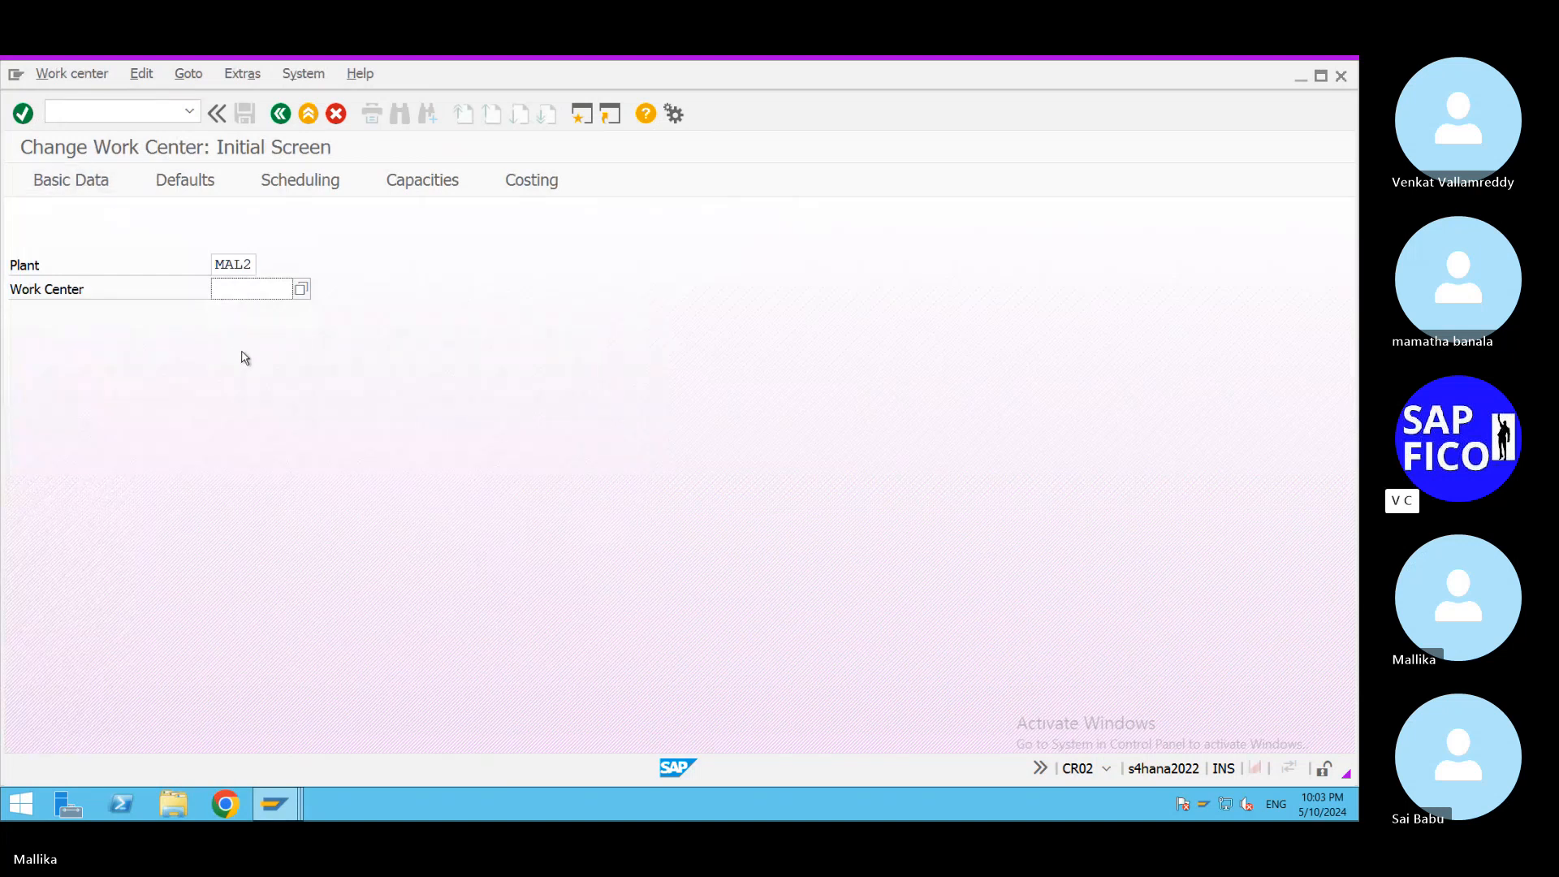
text(L)
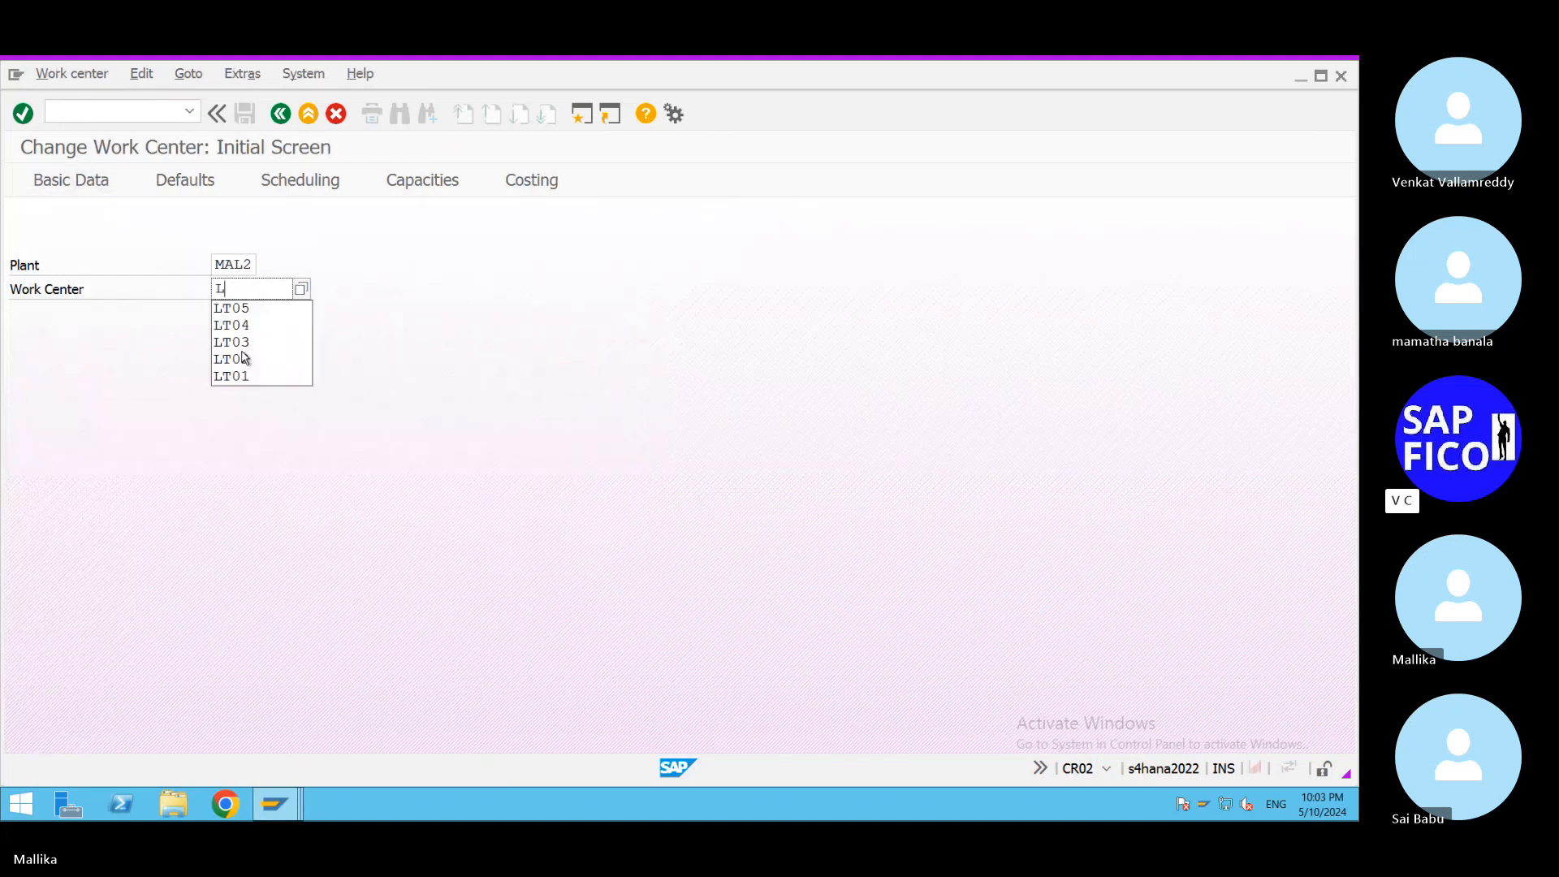
text(T01)
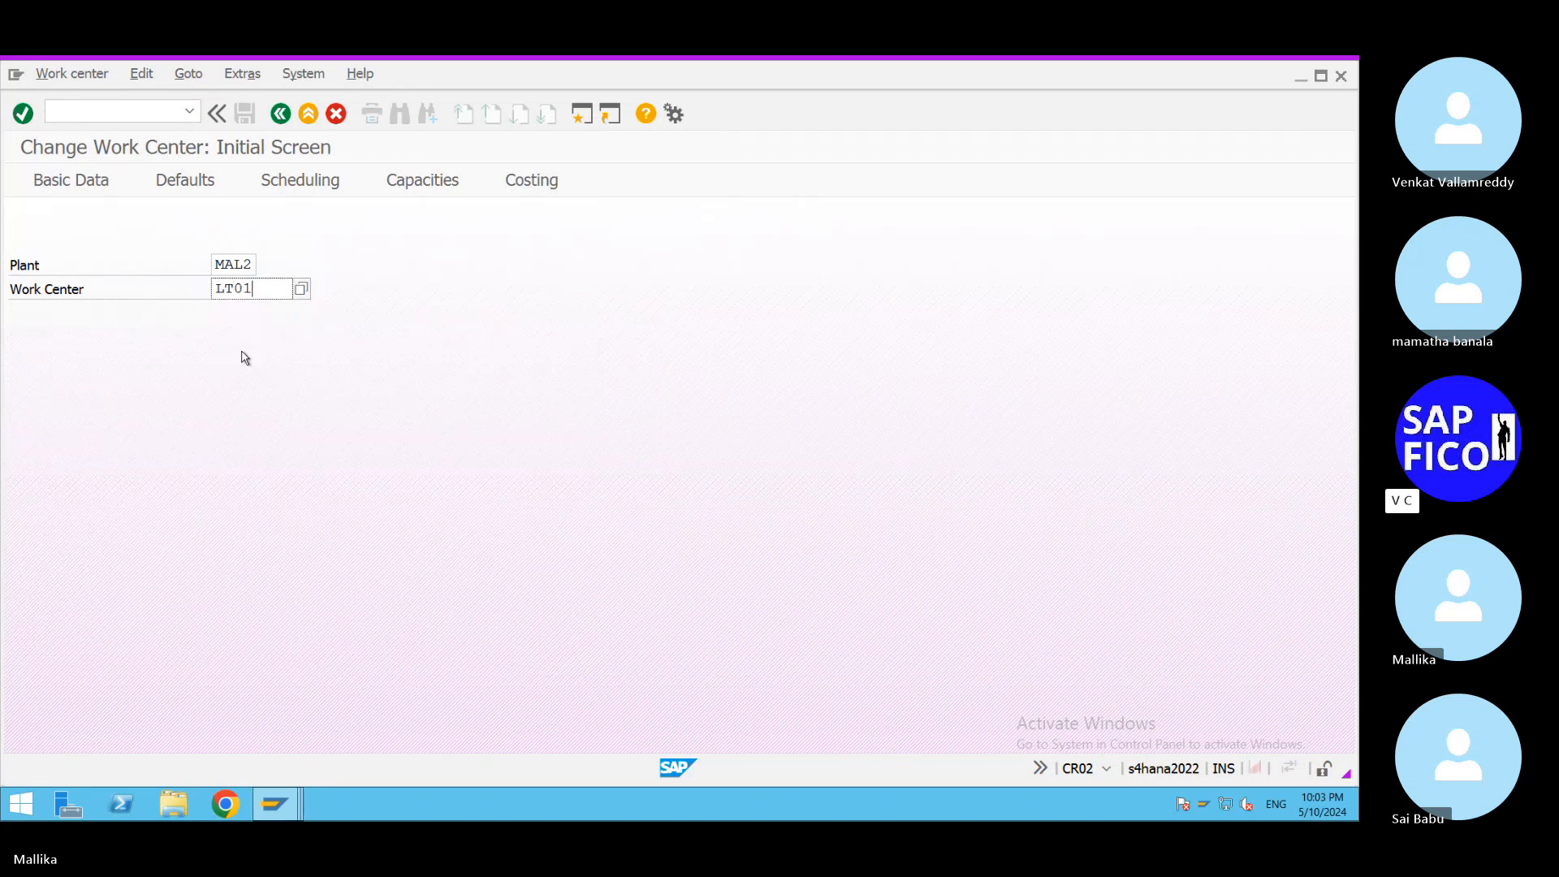
key(Return)
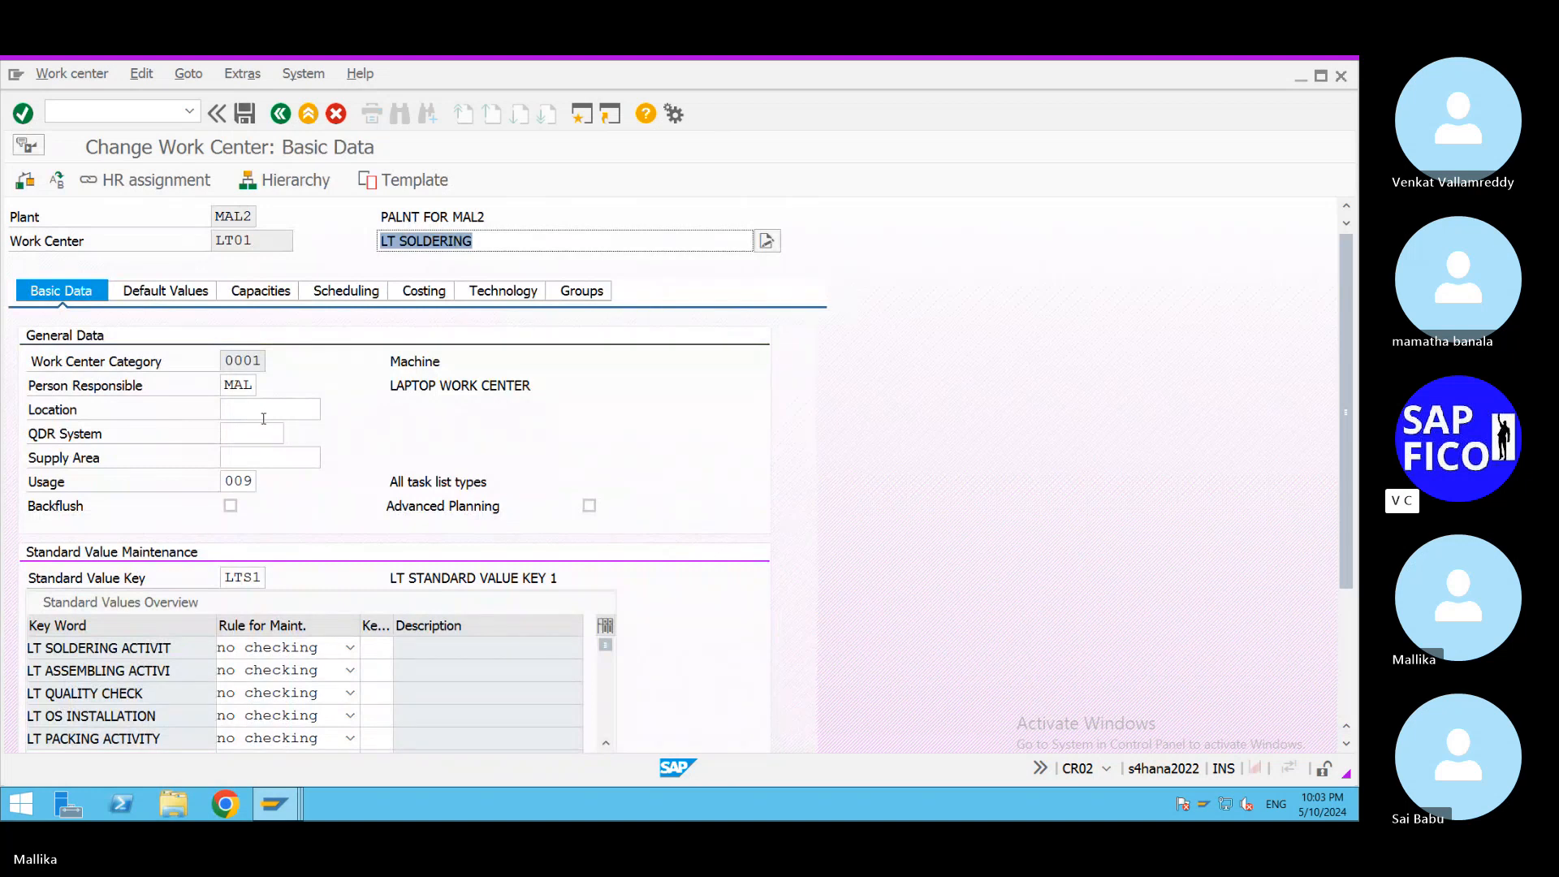
Examine work center LT01's costing data, including the cost center assignment and the activity types in the activities overview.
click(430, 294)
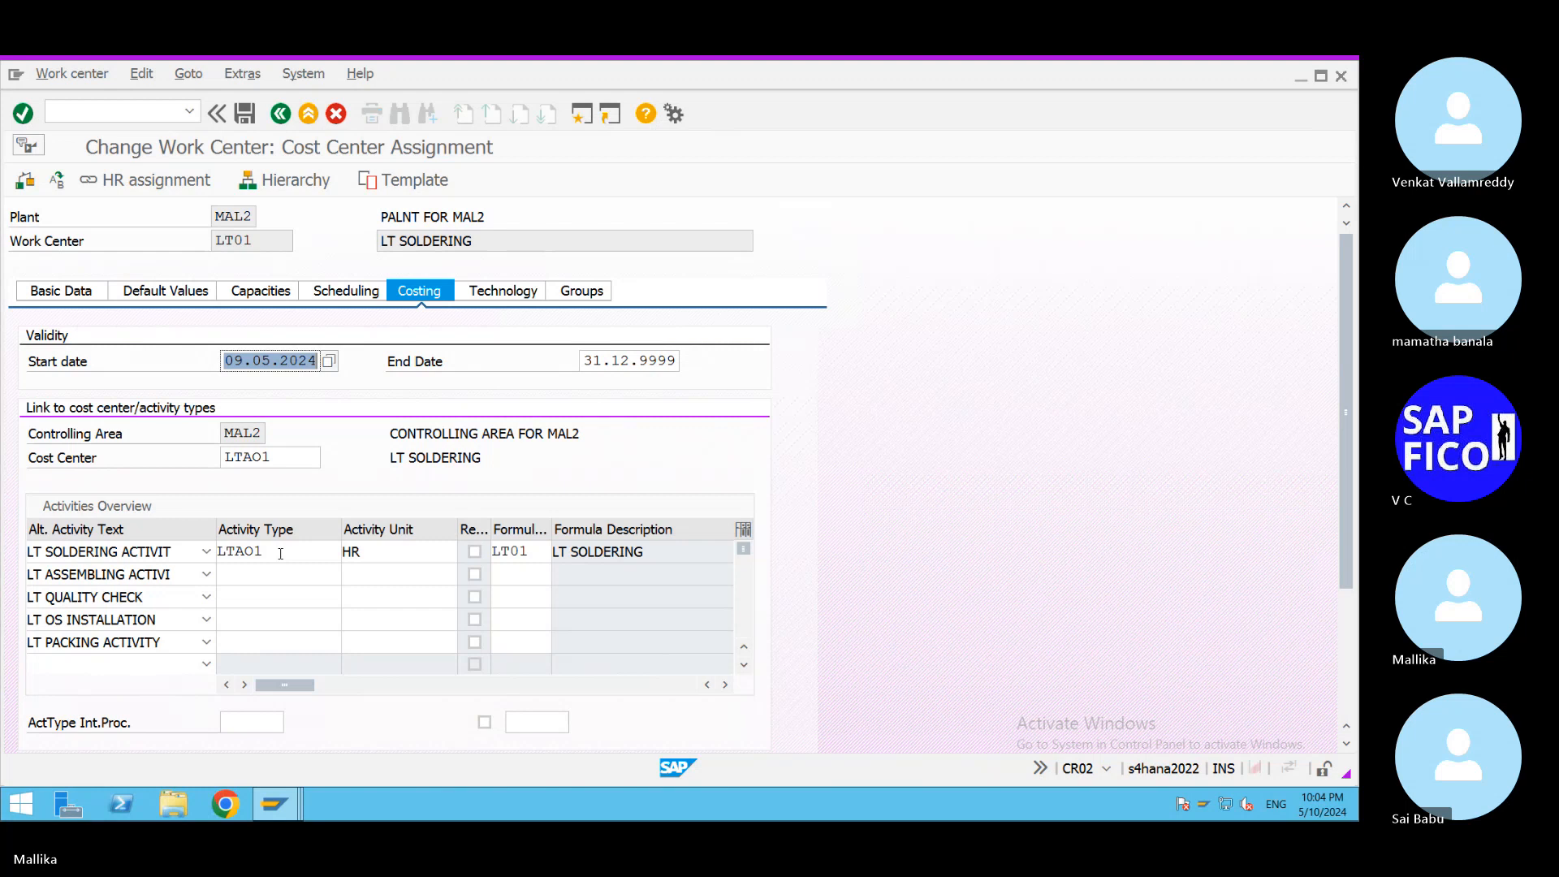
click(745, 665)
click(744, 665)
click(745, 666)
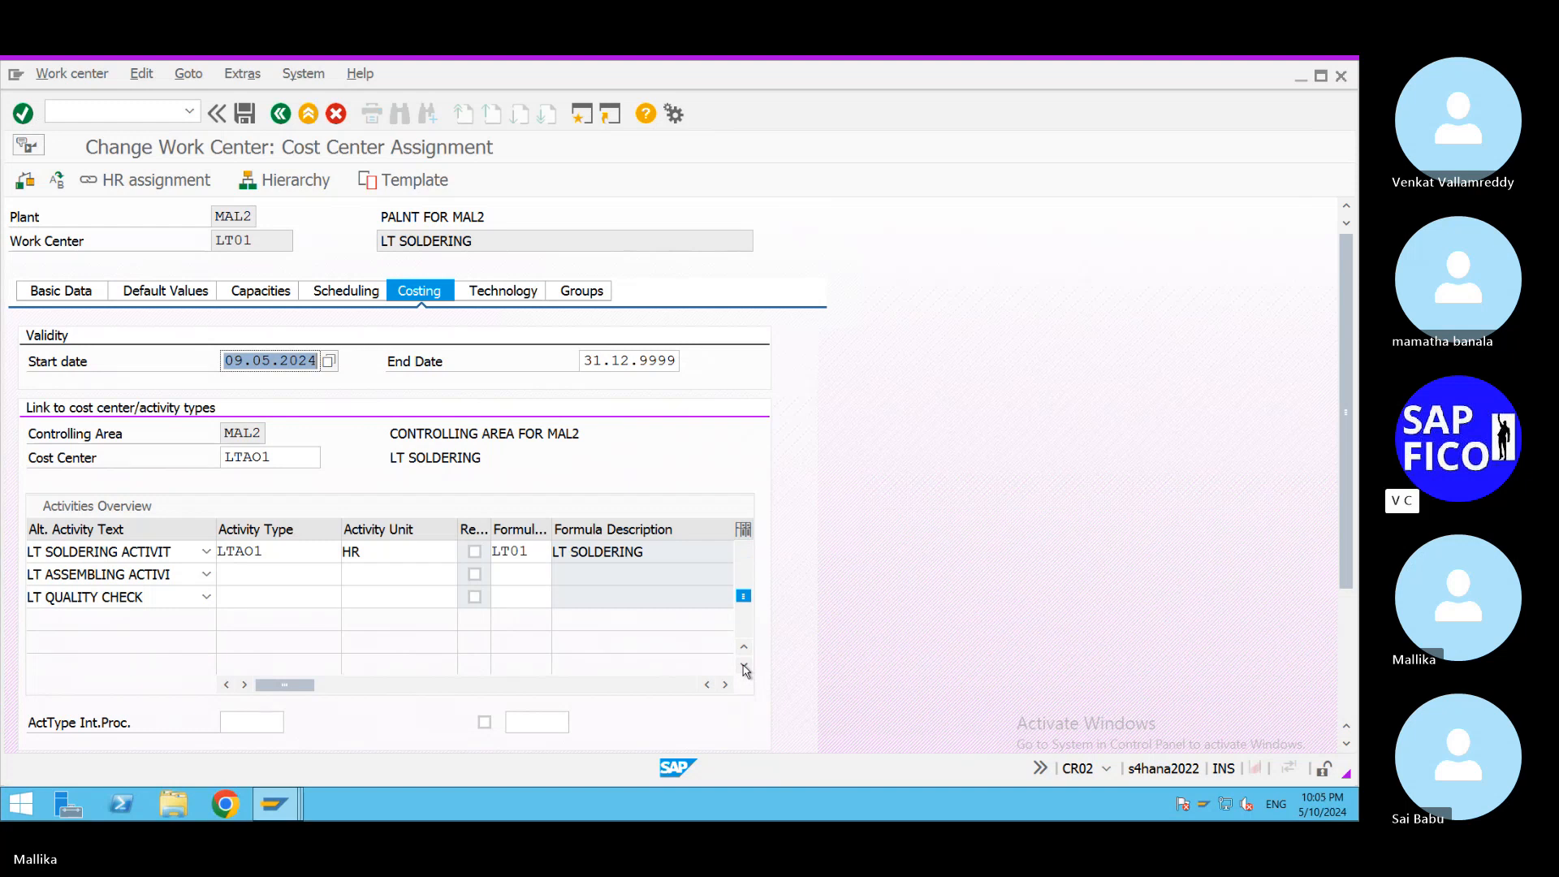
click(745, 666)
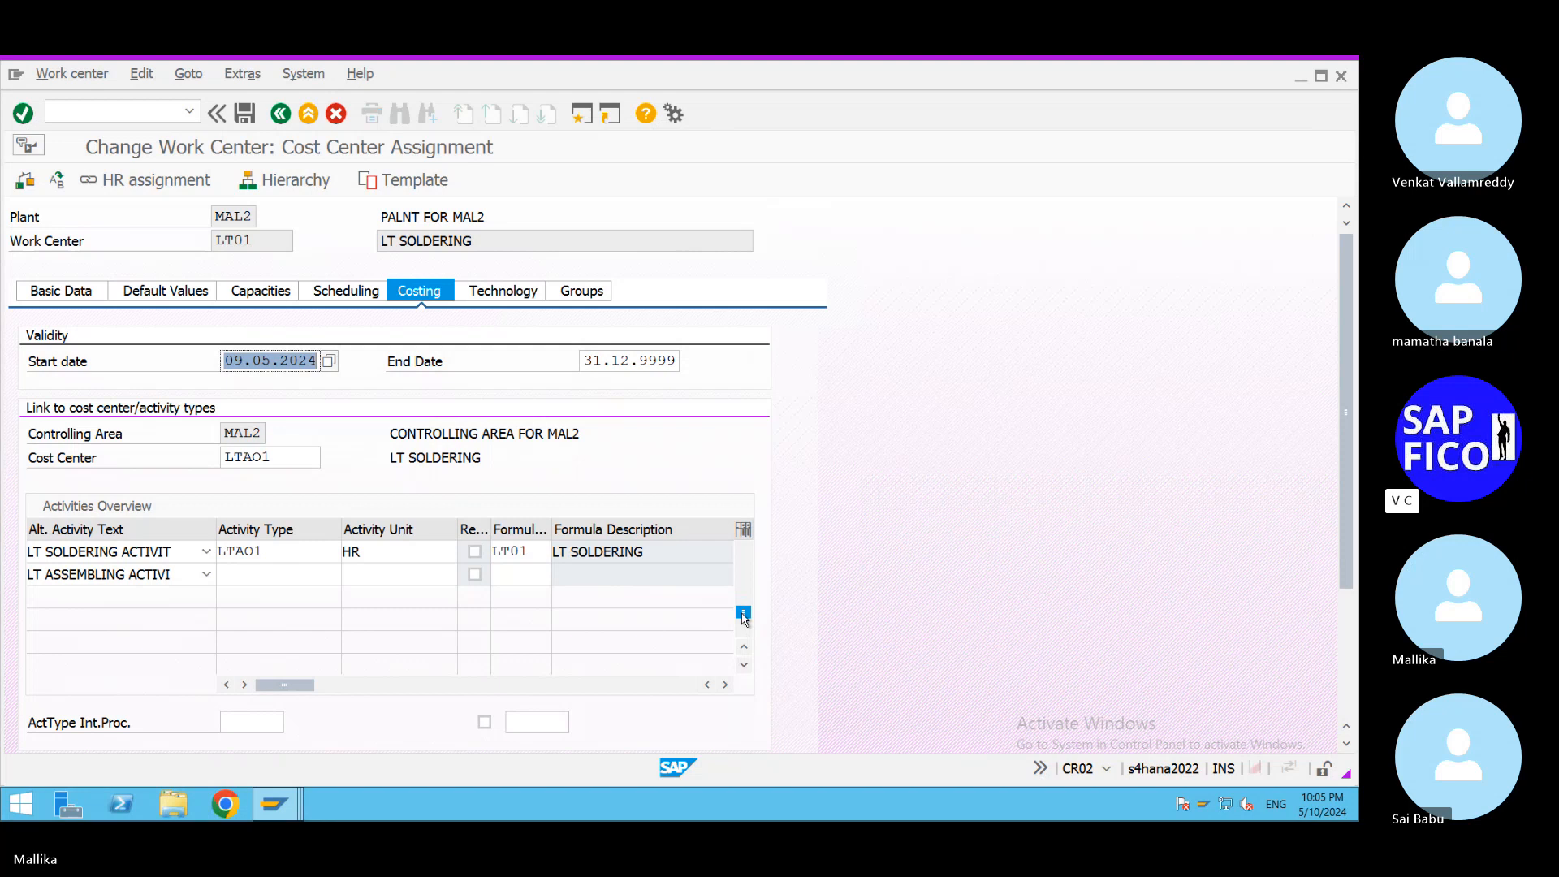
Set the referenced indicator for the LT soldering activity in work center LT01's costing data and save the work center.
click(474, 553)
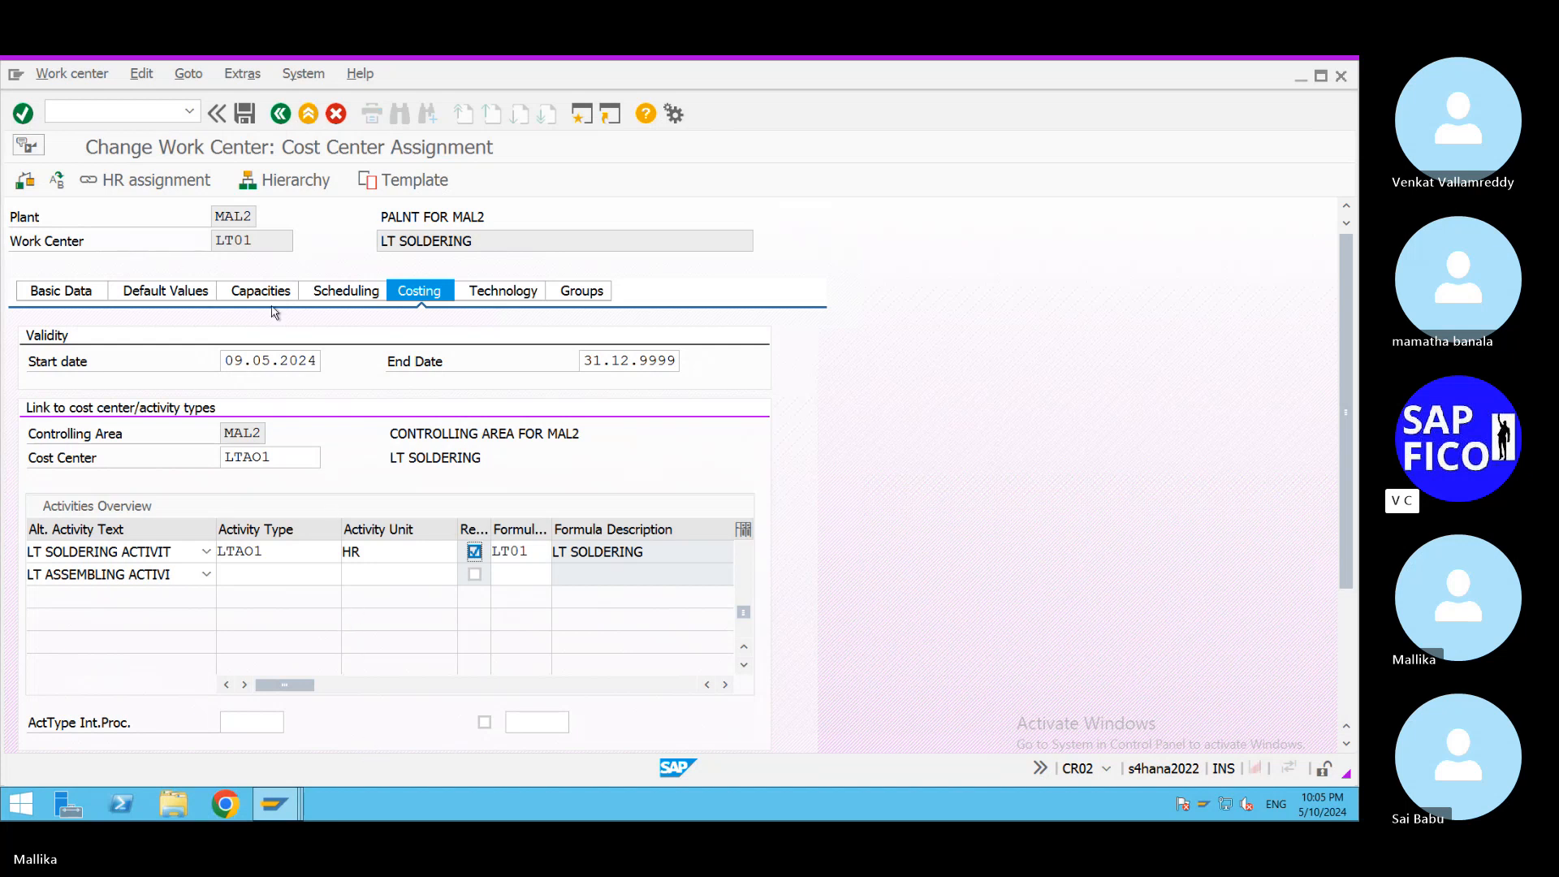
click(243, 114)
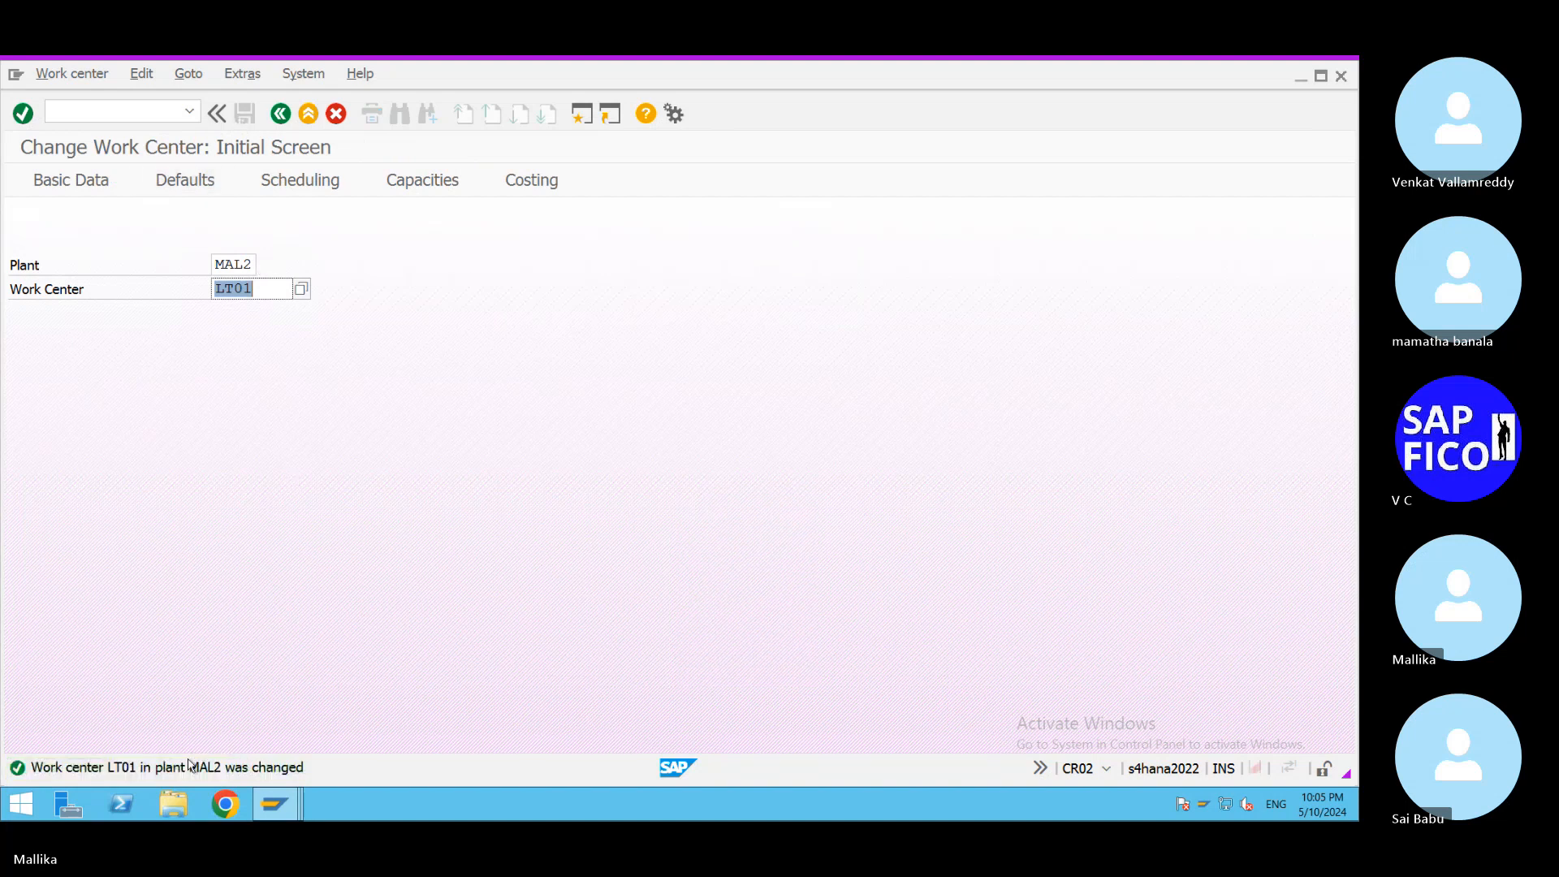
Switch to the routing session, restart CA02 and open material 50020's operation overview in plant MAL2 with key date 01.01.2024.
mouse_move(294, 815)
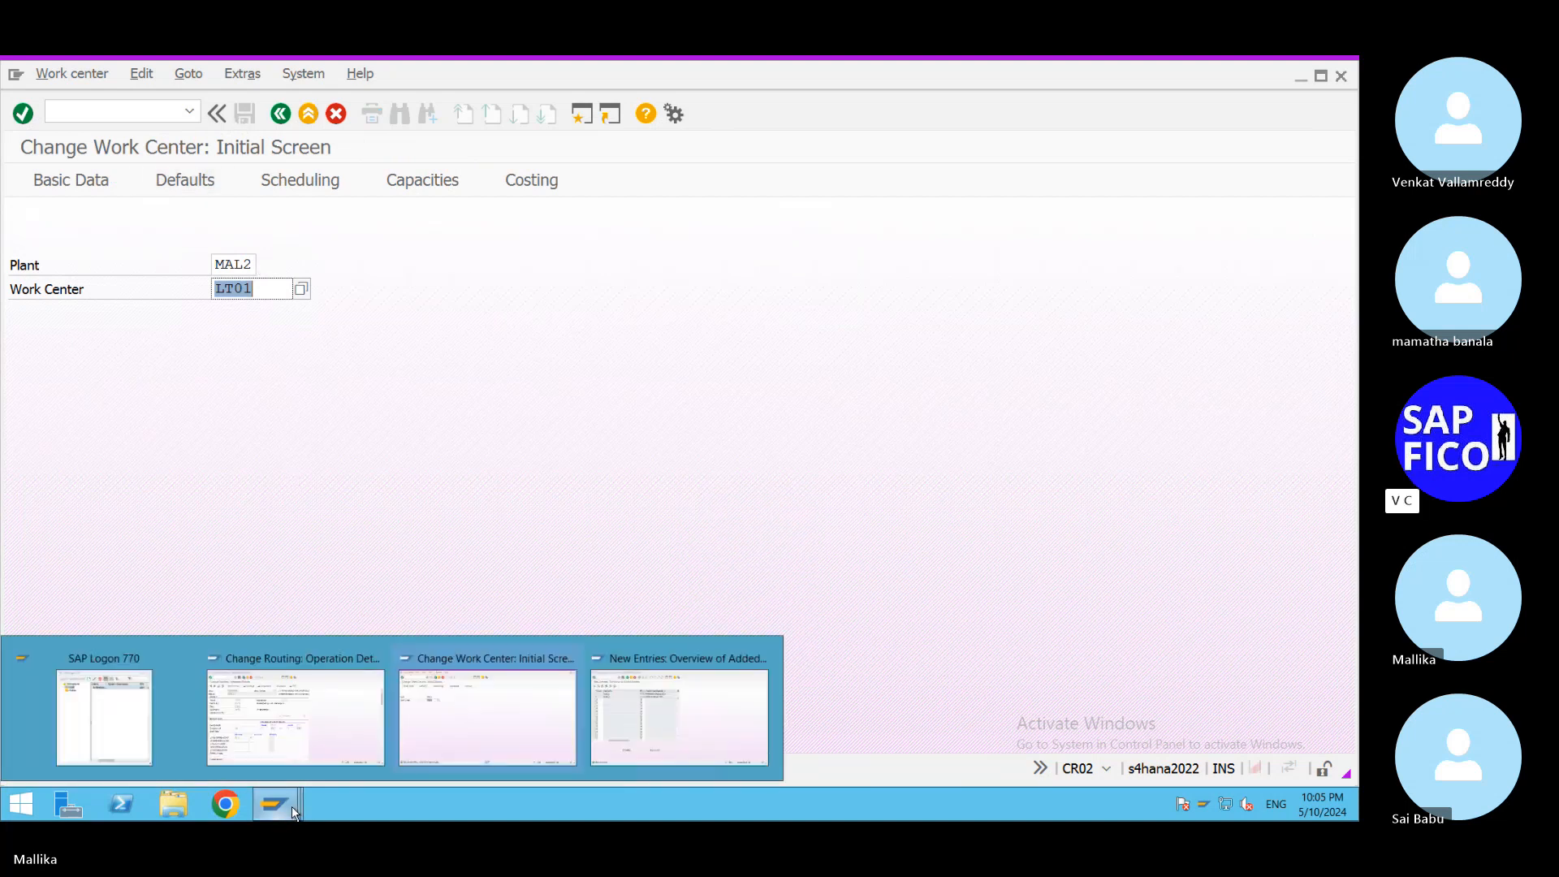
click(321, 744)
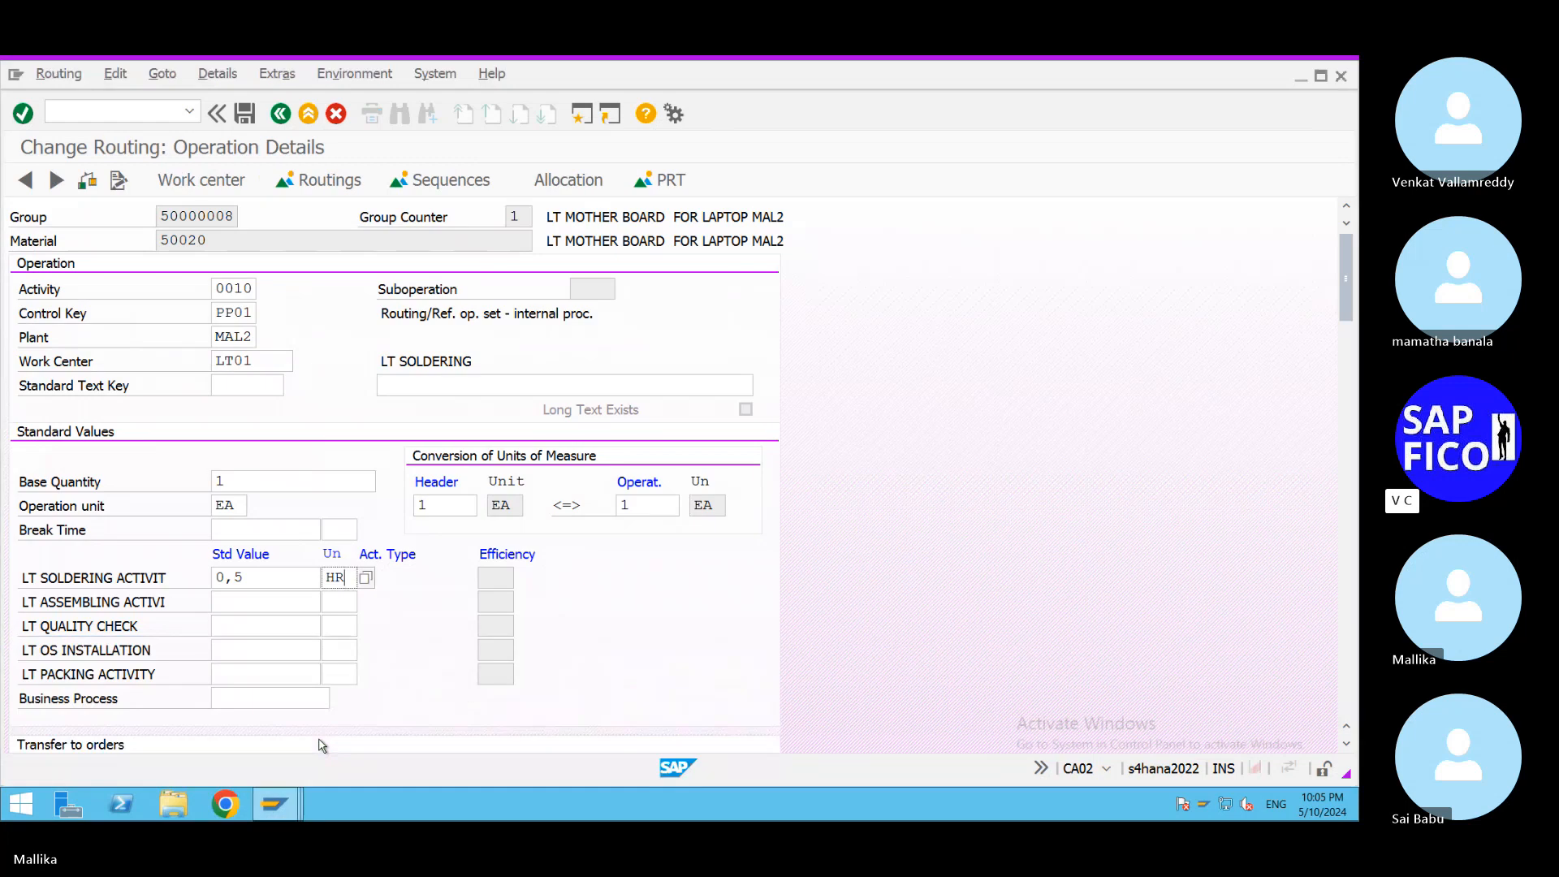
click(190, 111)
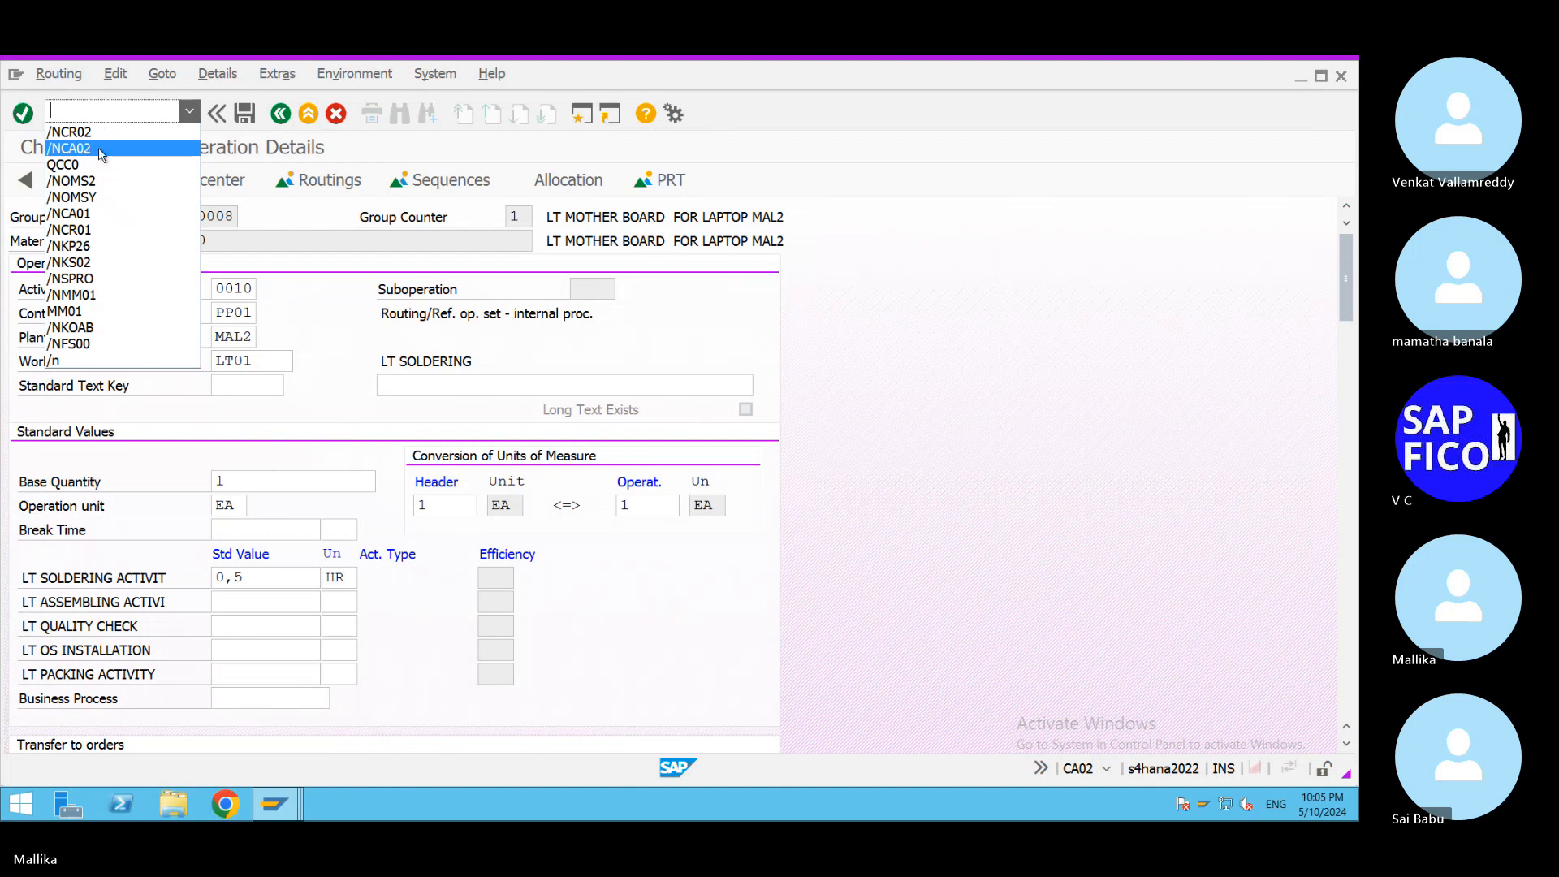
click(99, 150)
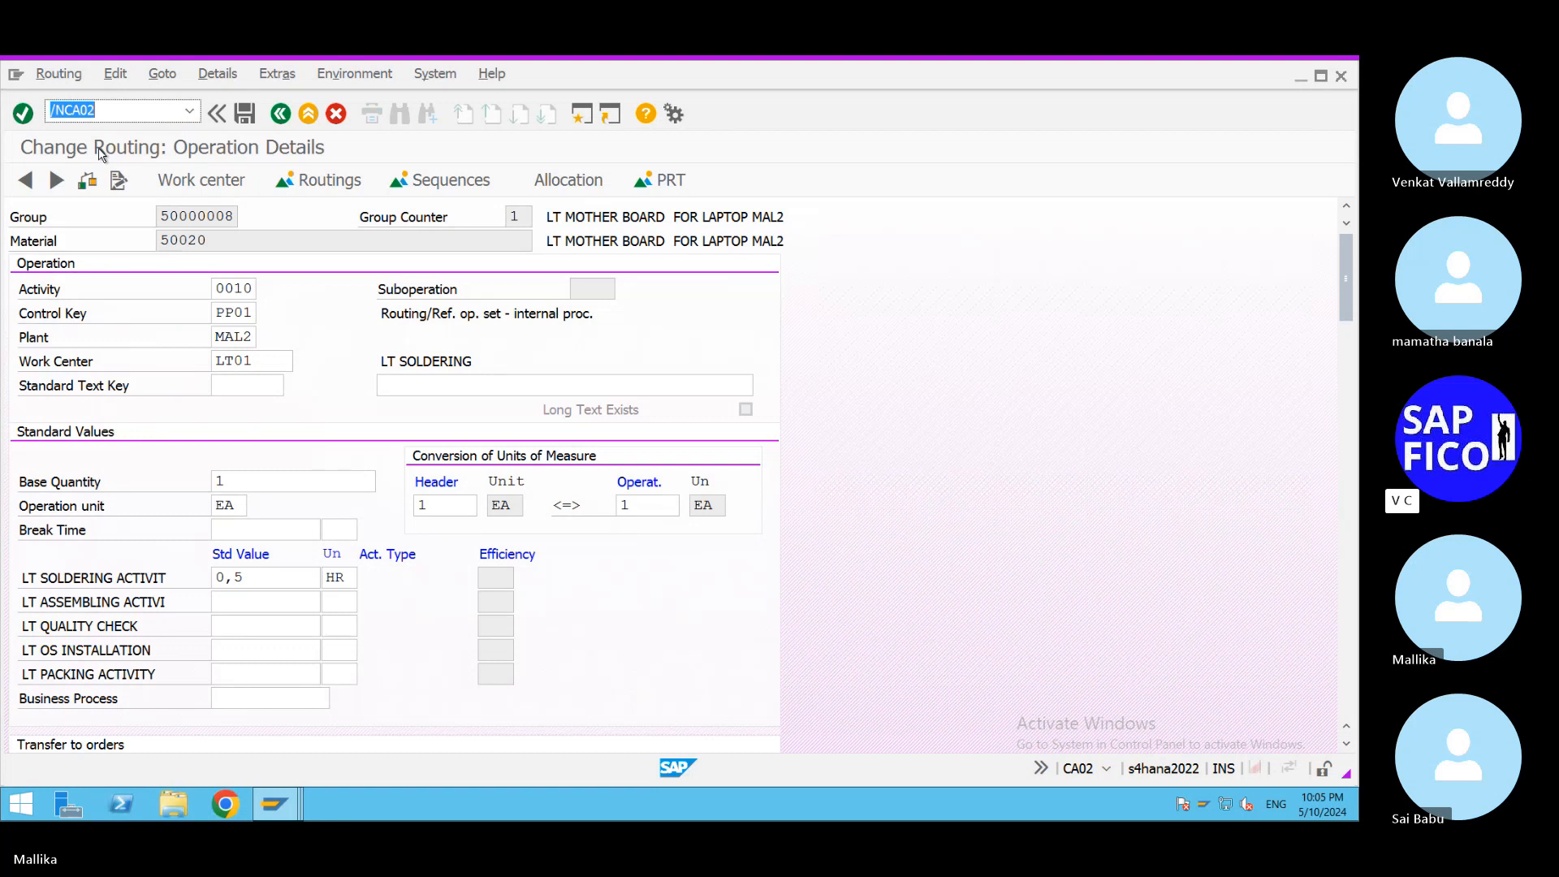
key(Return)
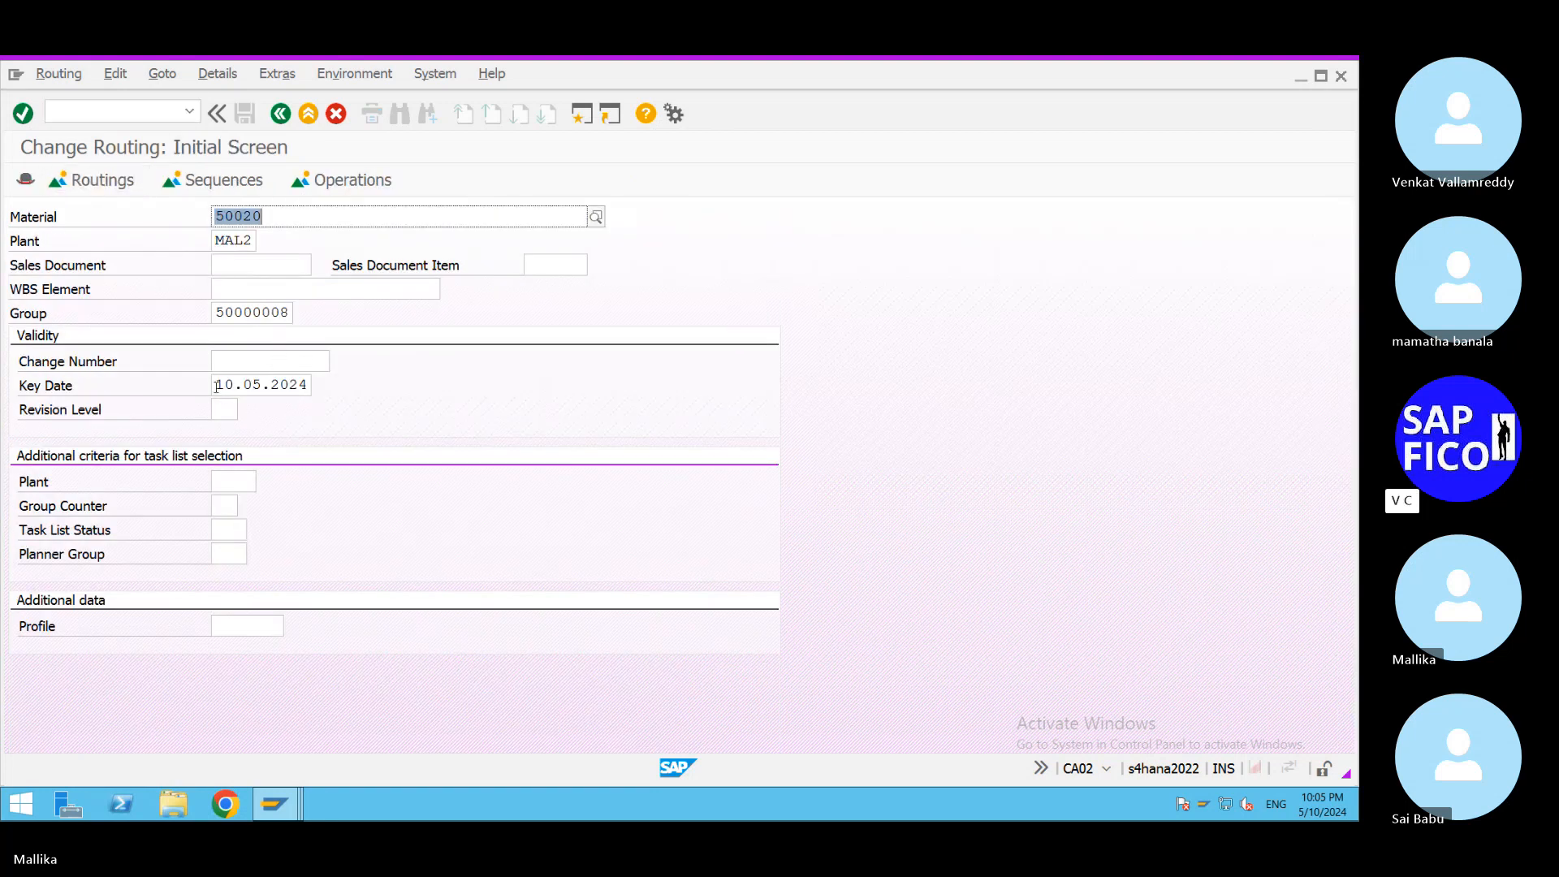
drag(216, 382, 392, 392)
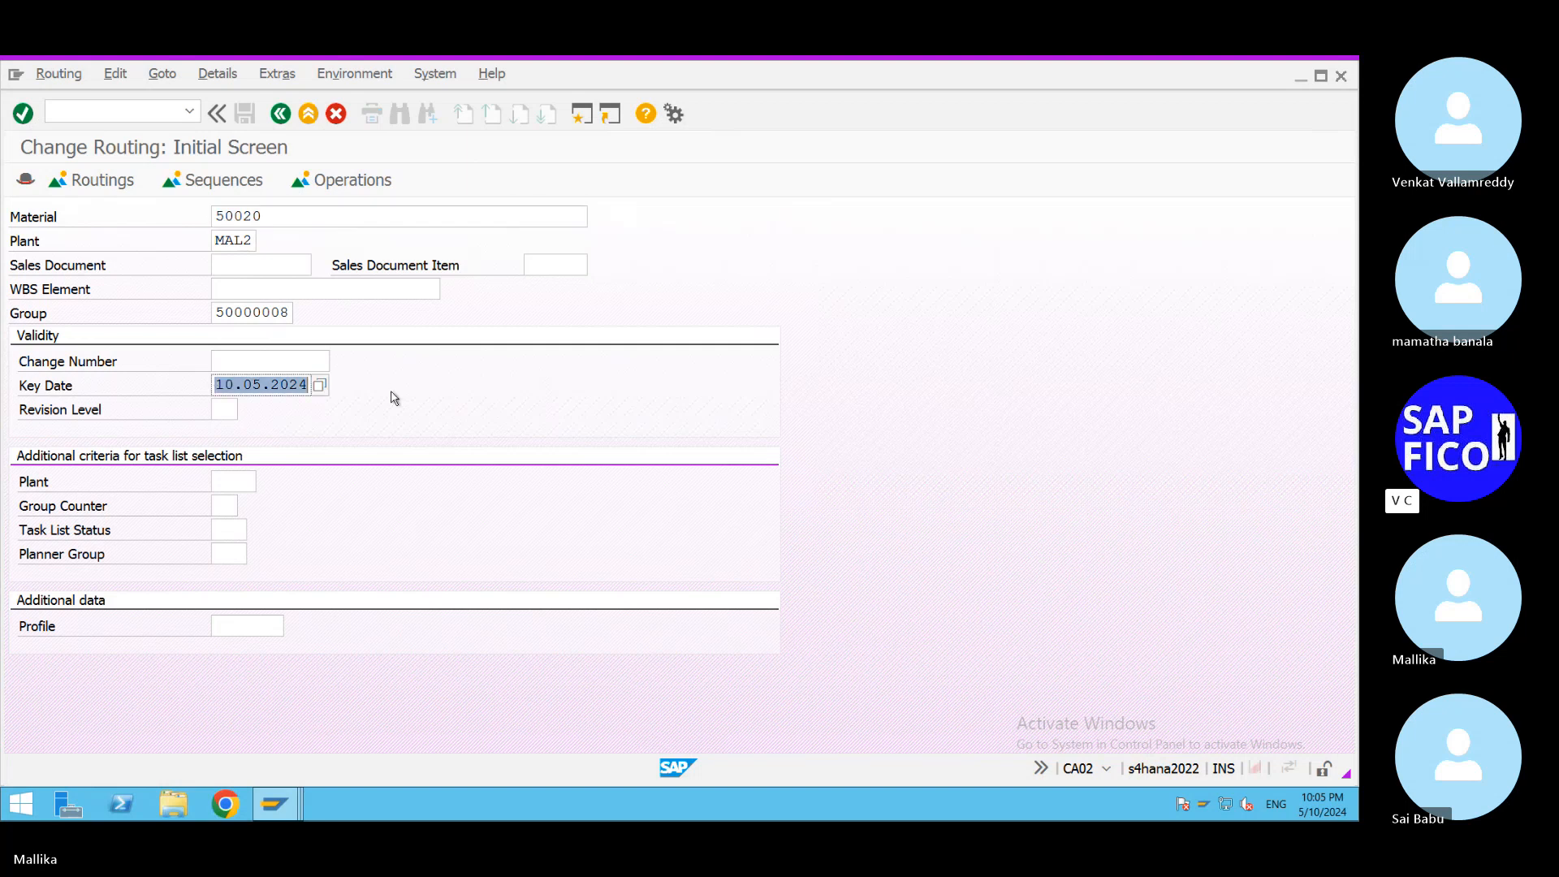
key(BackSpace)
click(301, 405)
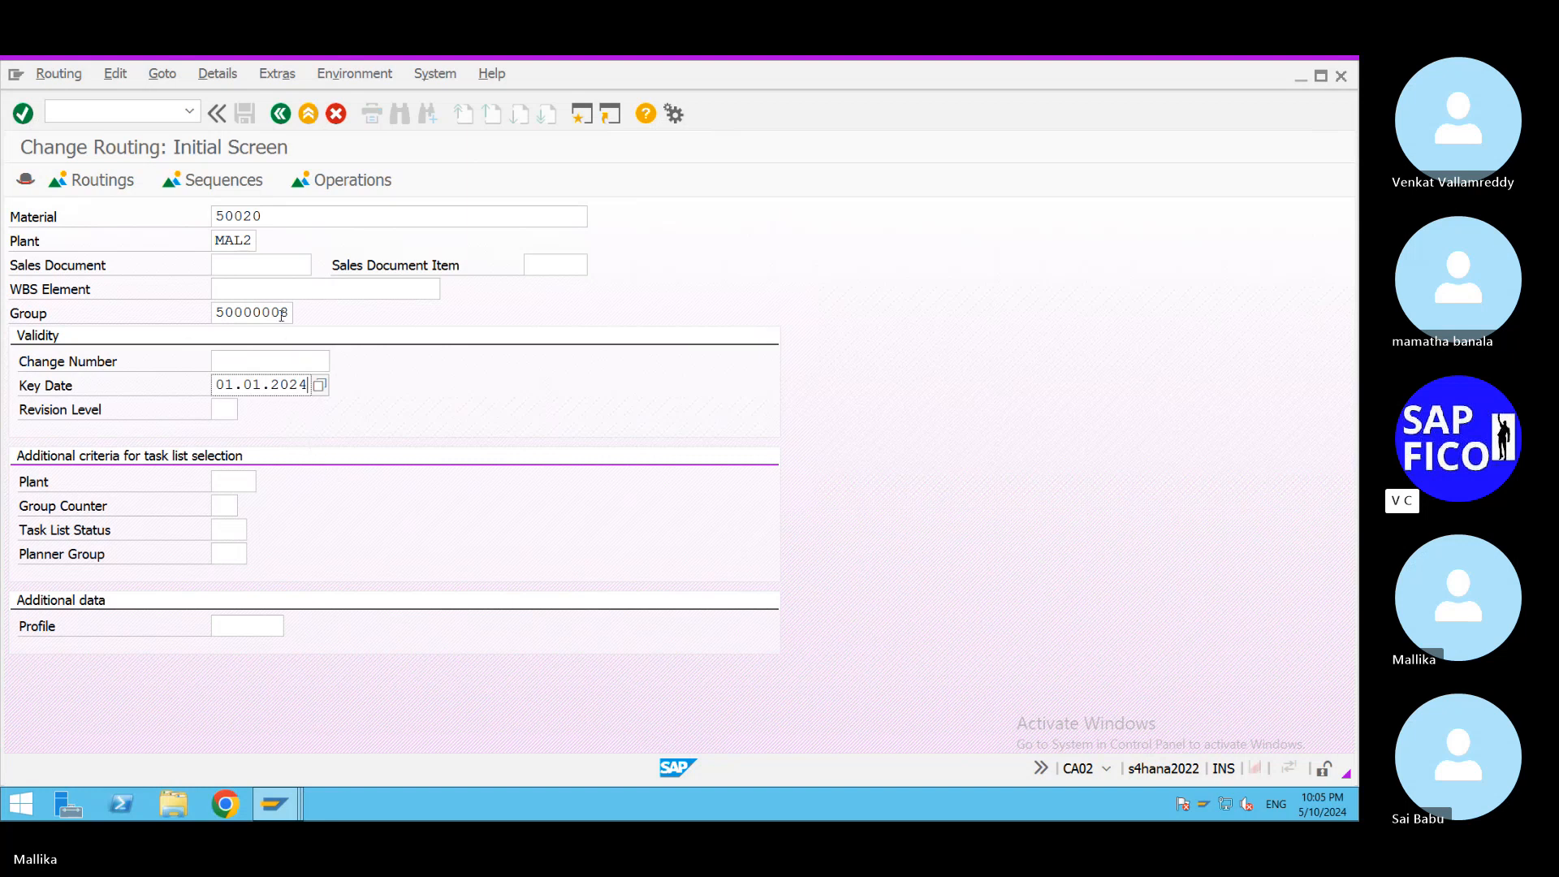
key(Return)
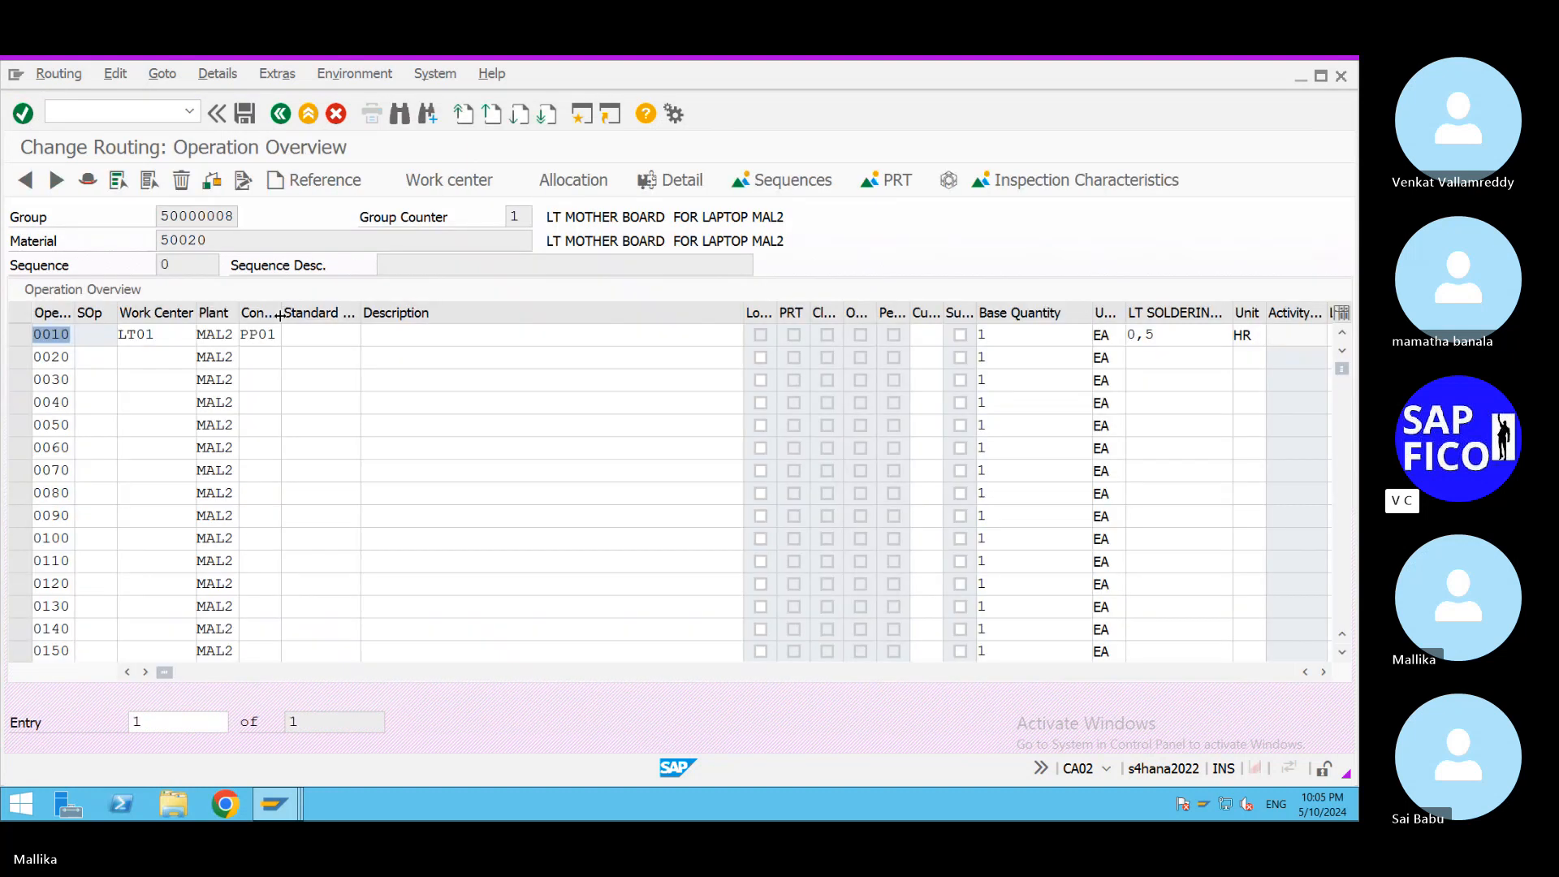
Examine operation 0010's soldering standard value and activity type, check the routing header's validity dates, and reopen the operation details.
double_click(217, 335)
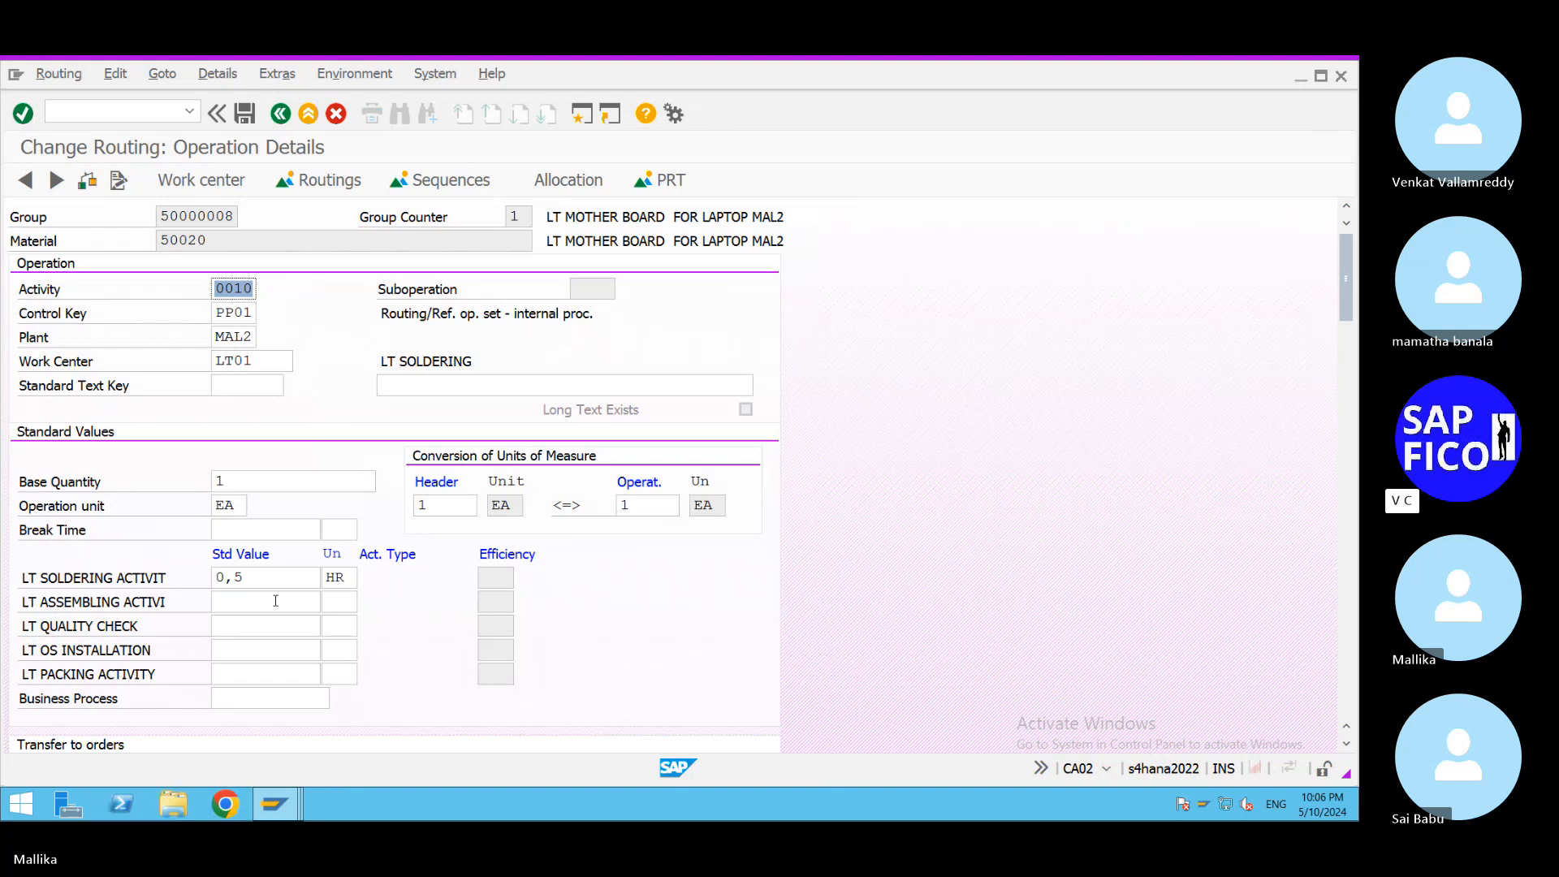
click(331, 189)
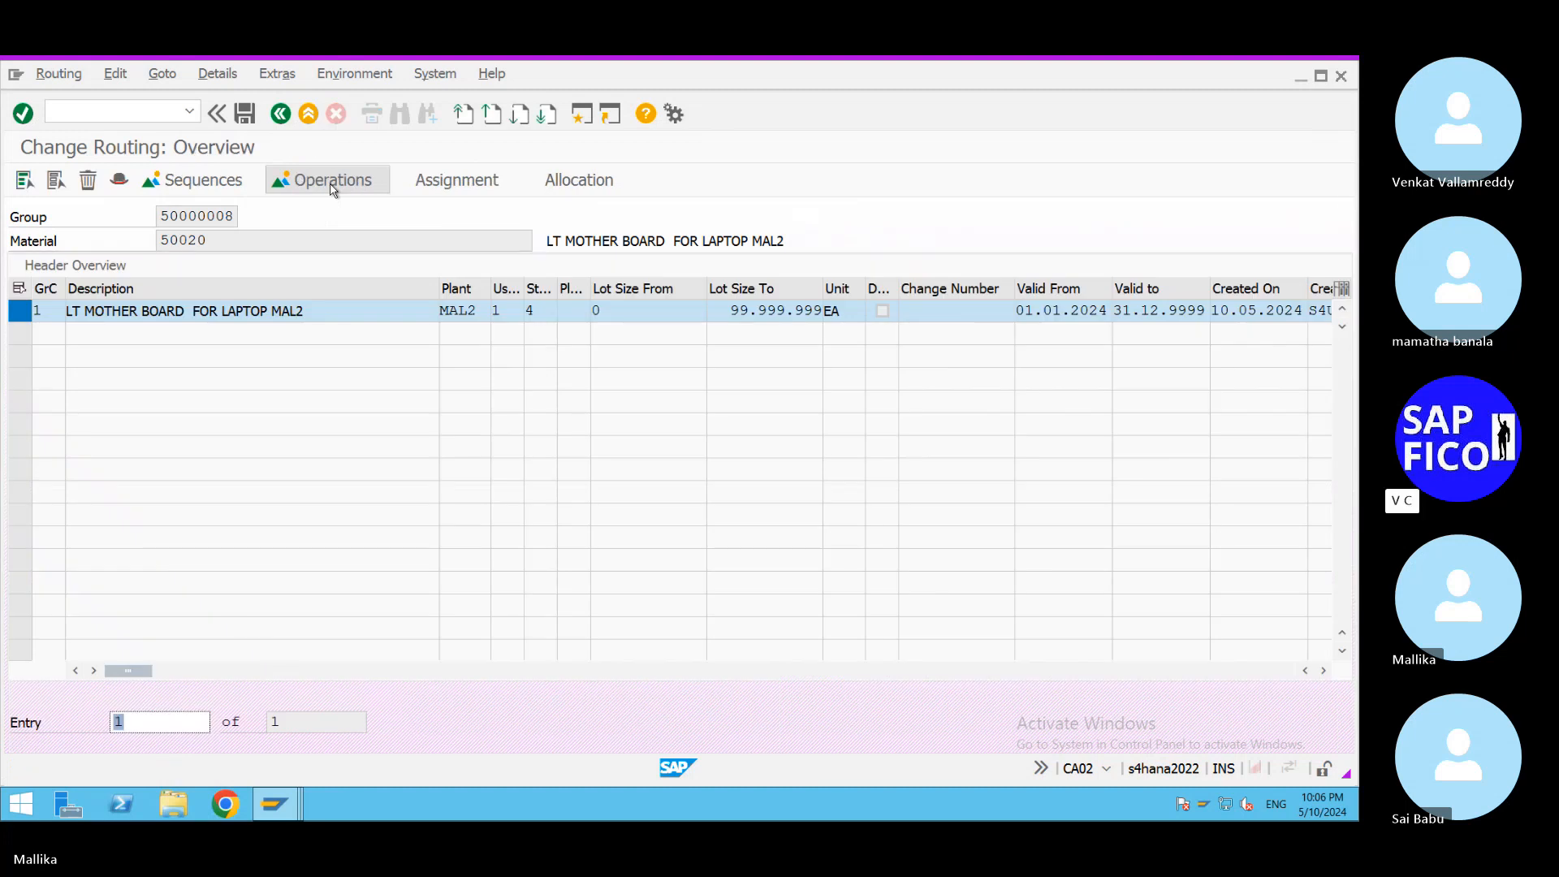
double_click(315, 312)
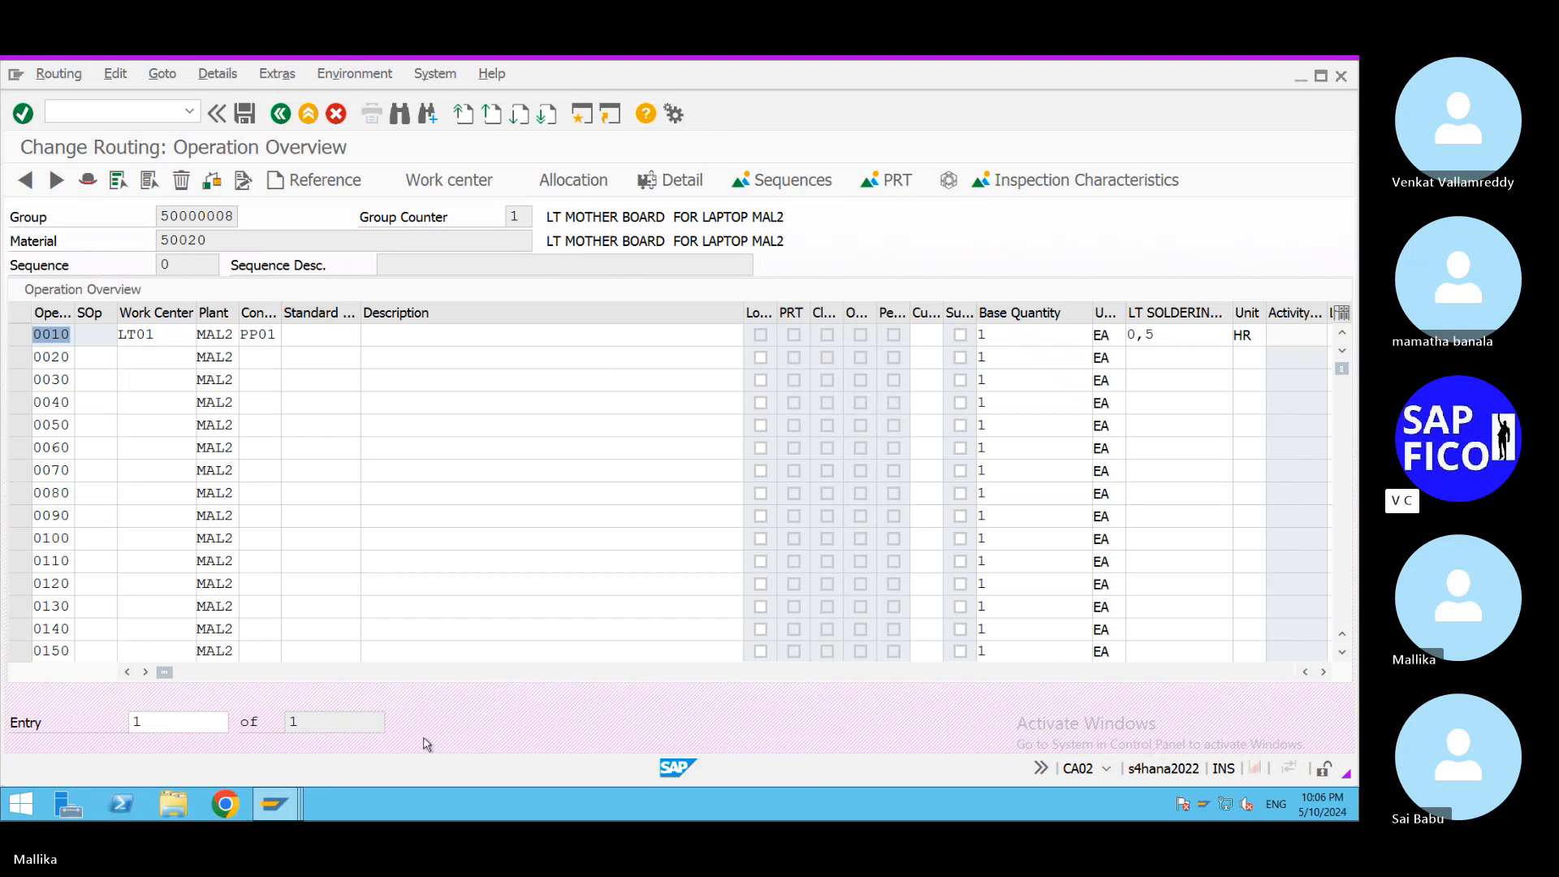
double_click(217, 335)
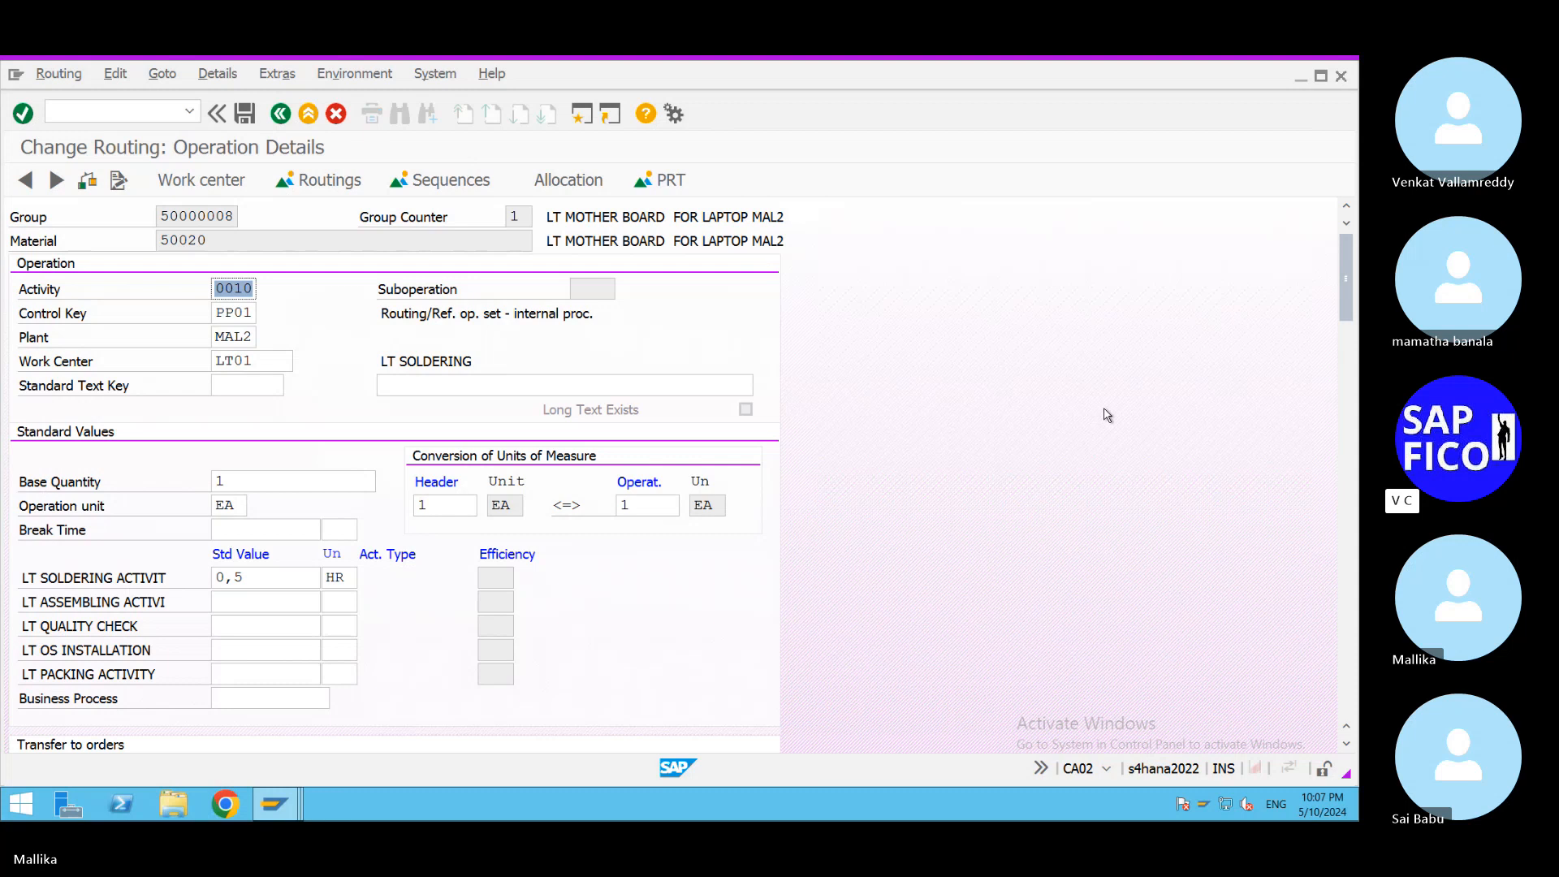
Switch to the work center session, reopen work center LT01 in plant MAL2 for changing, and display its costing data.
click(274, 804)
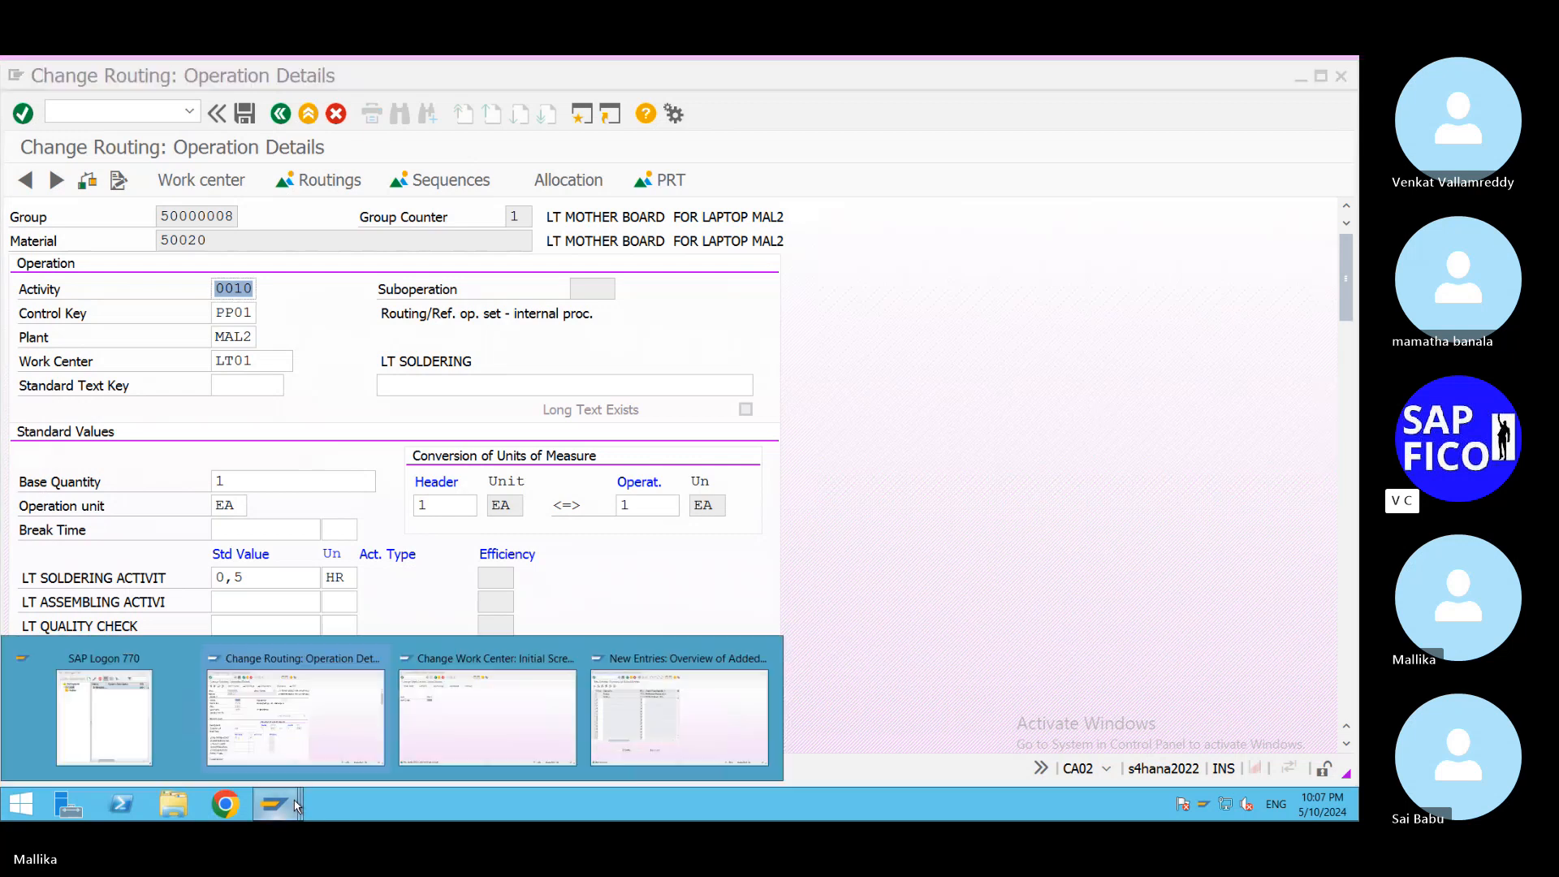
click(527, 718)
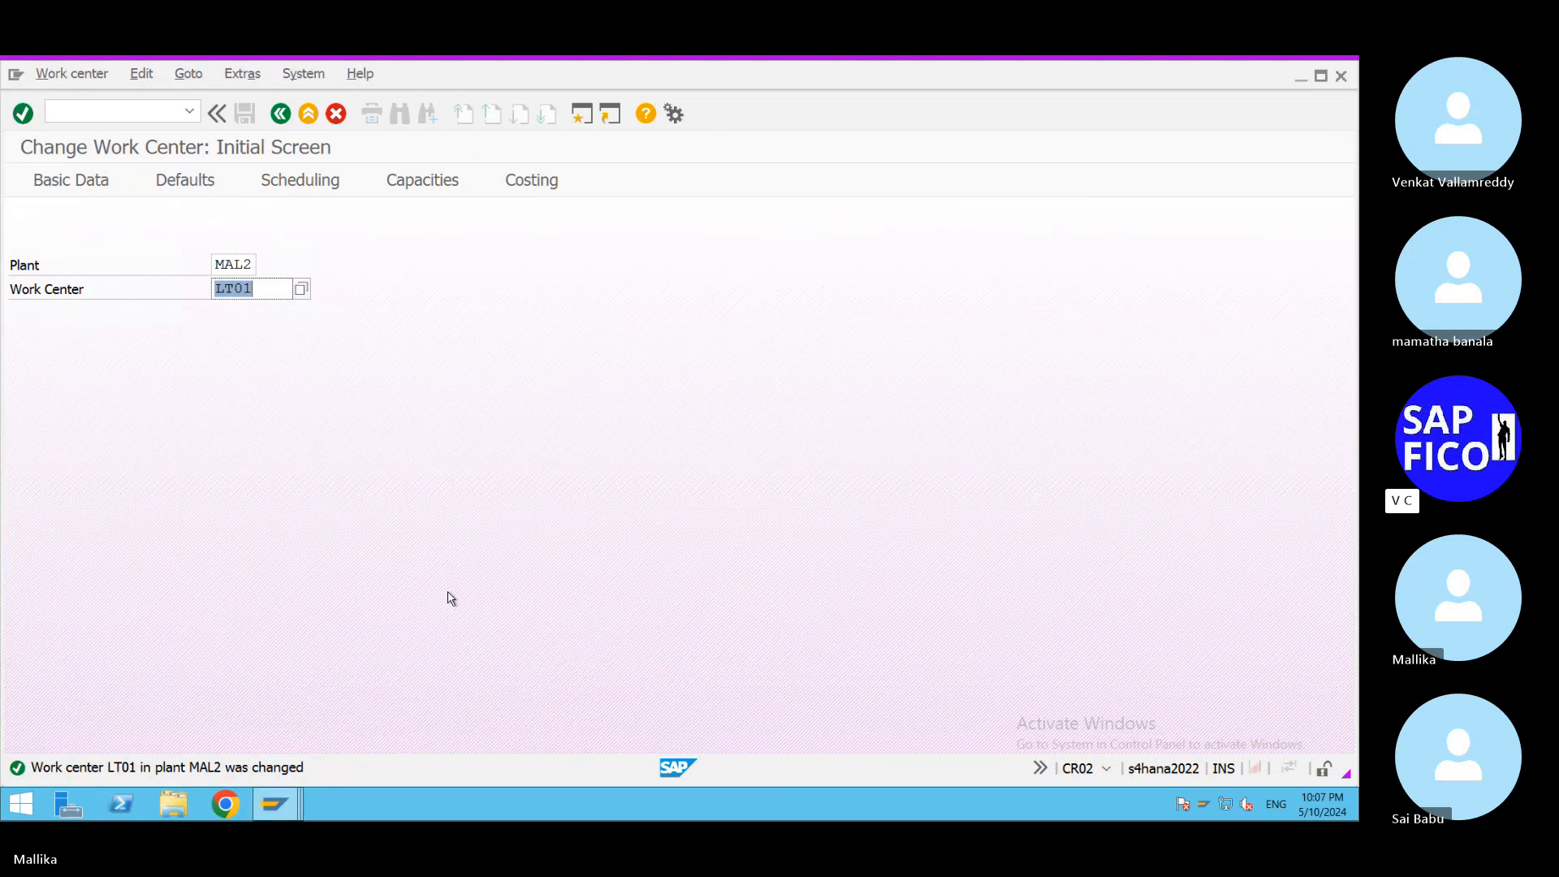
key(Return)
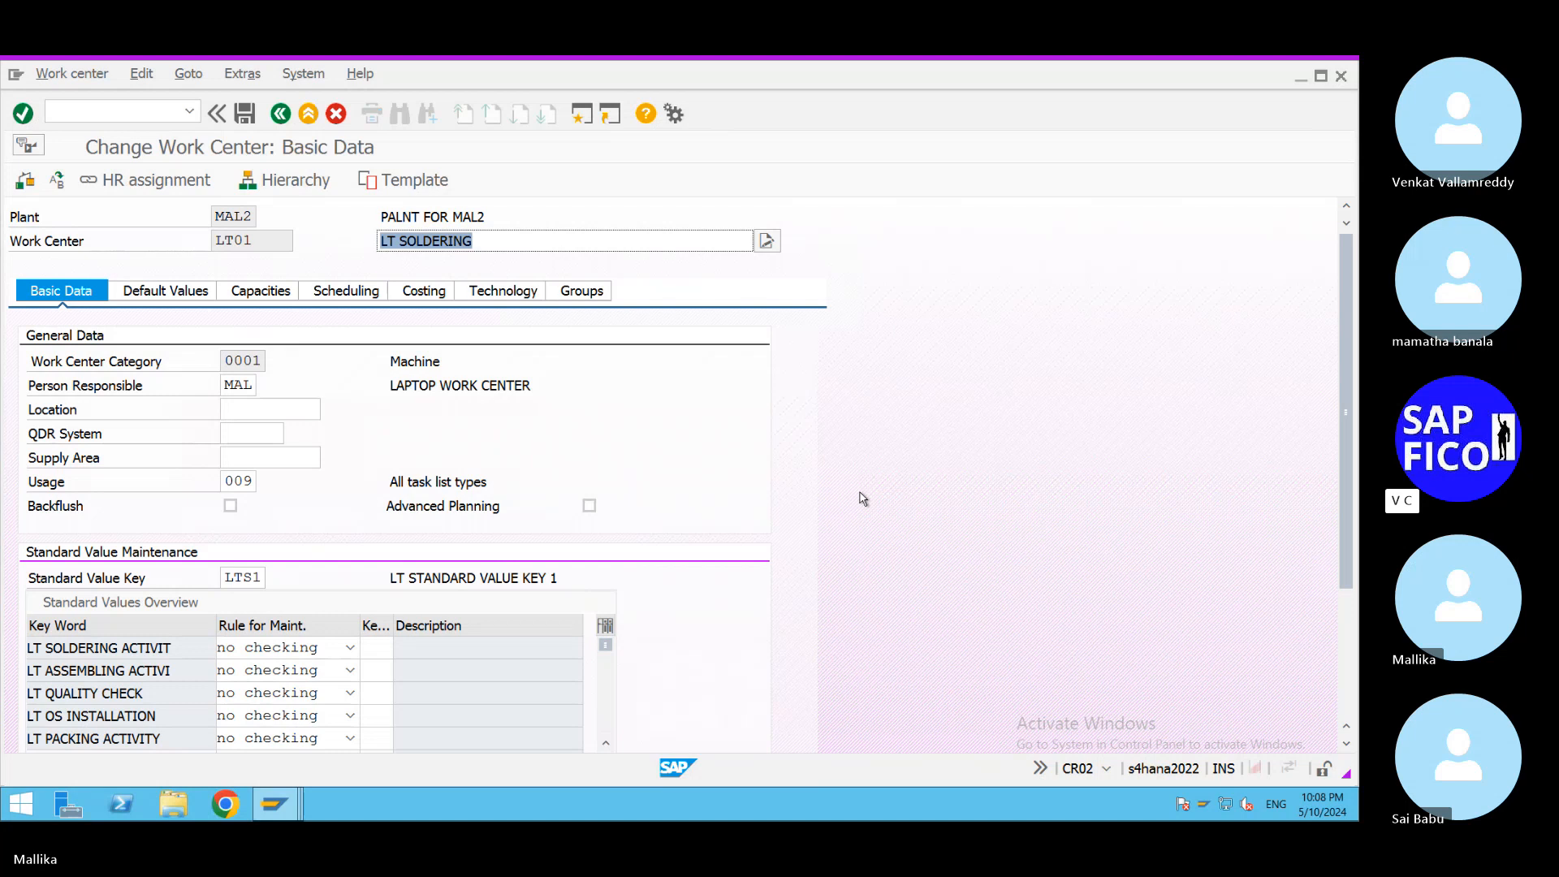
click(437, 292)
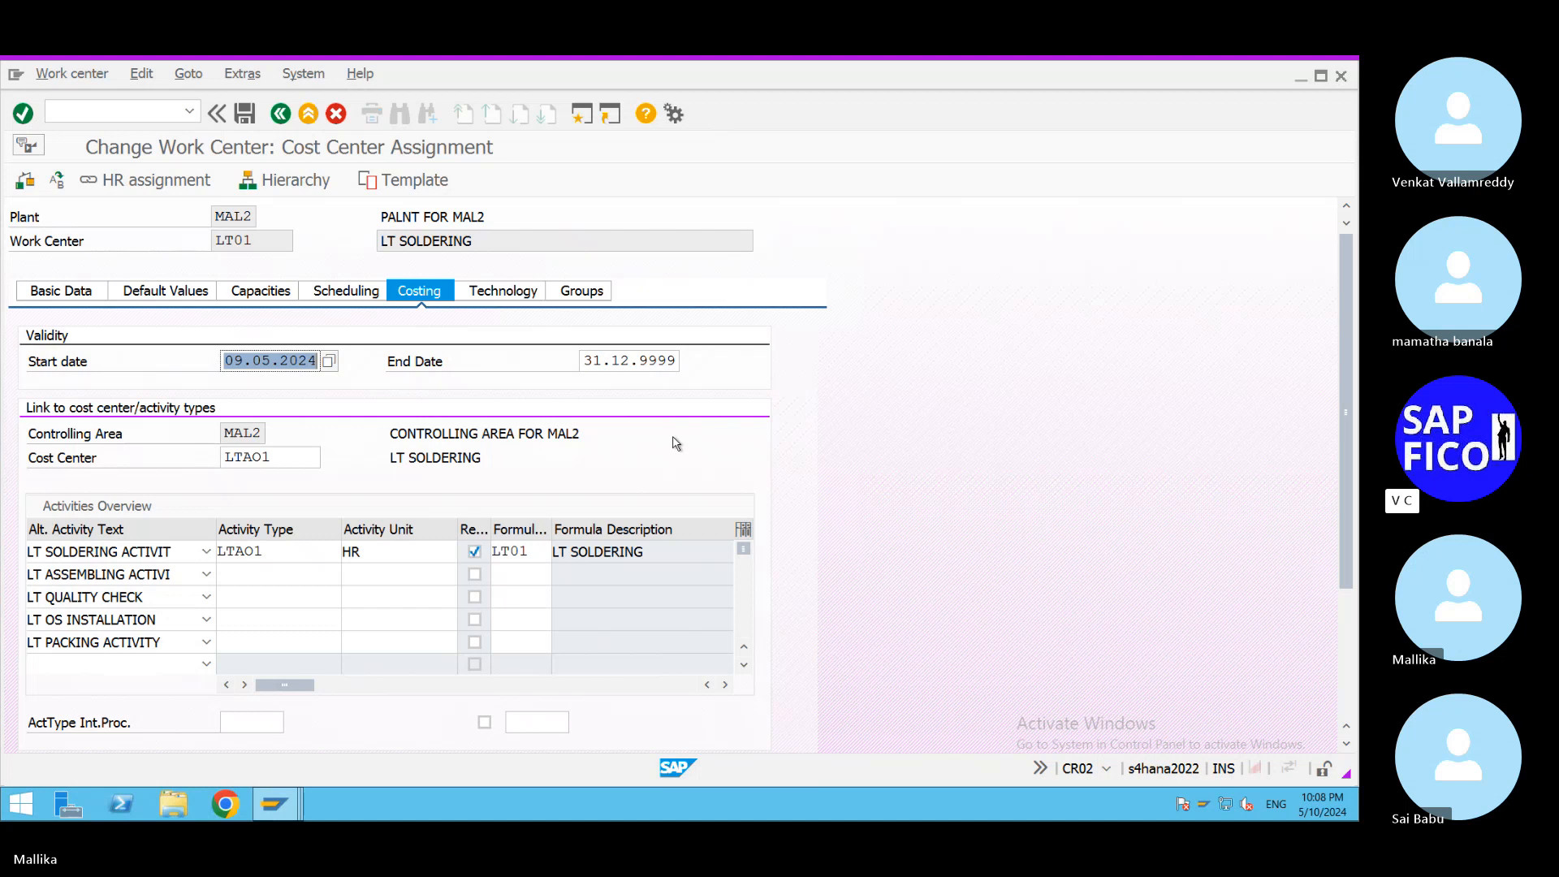
Examine the possible activity units for the LT soldering activity, looking through the units for hours, and close the list unchanged.
click(380, 552)
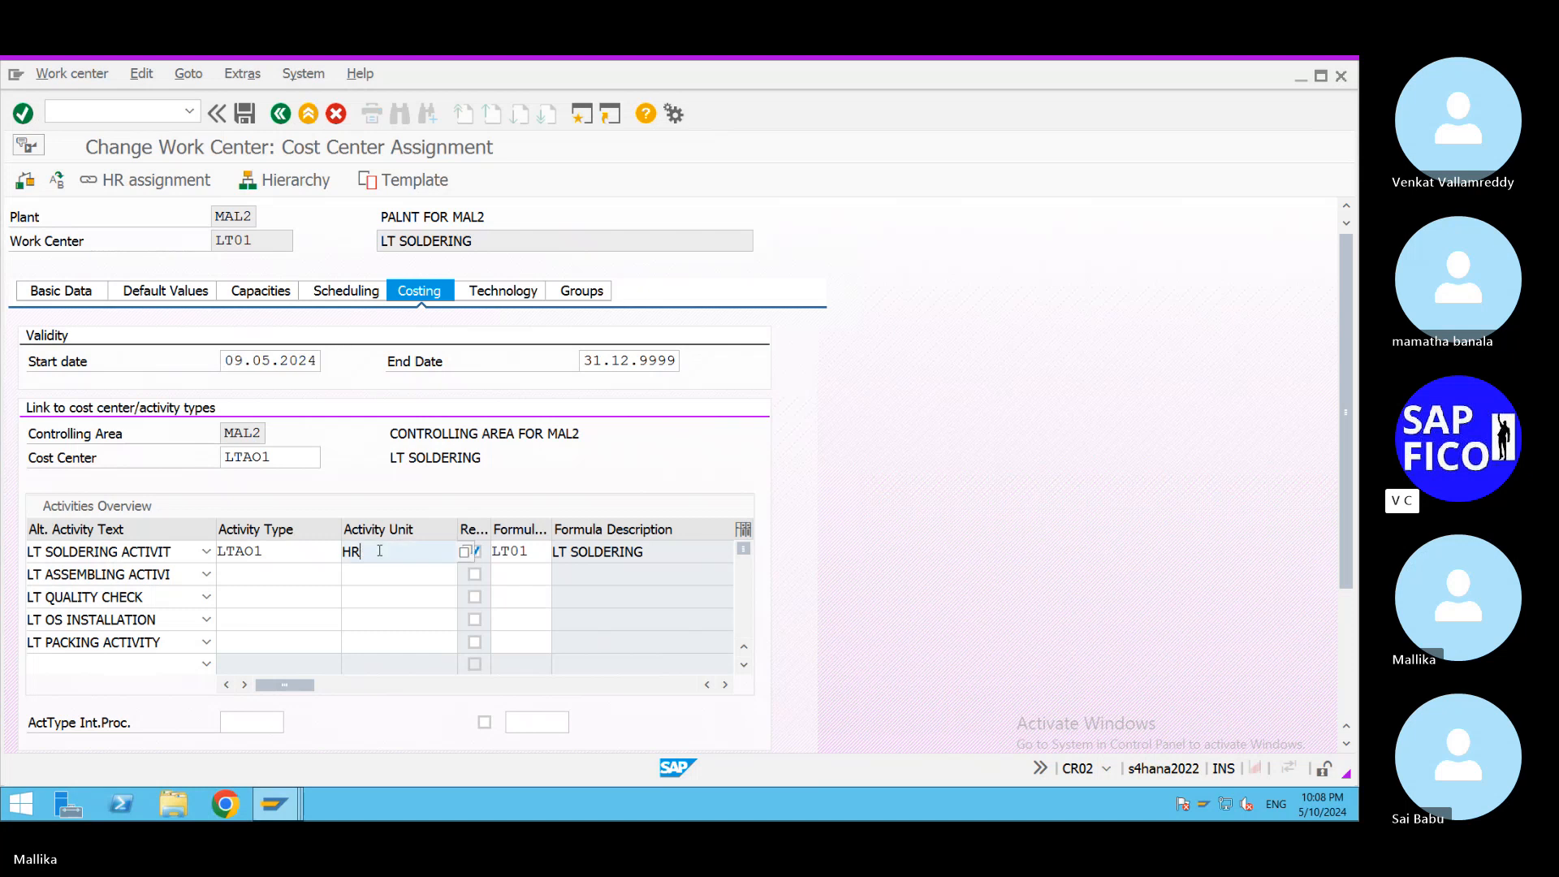
double_click(379, 552)
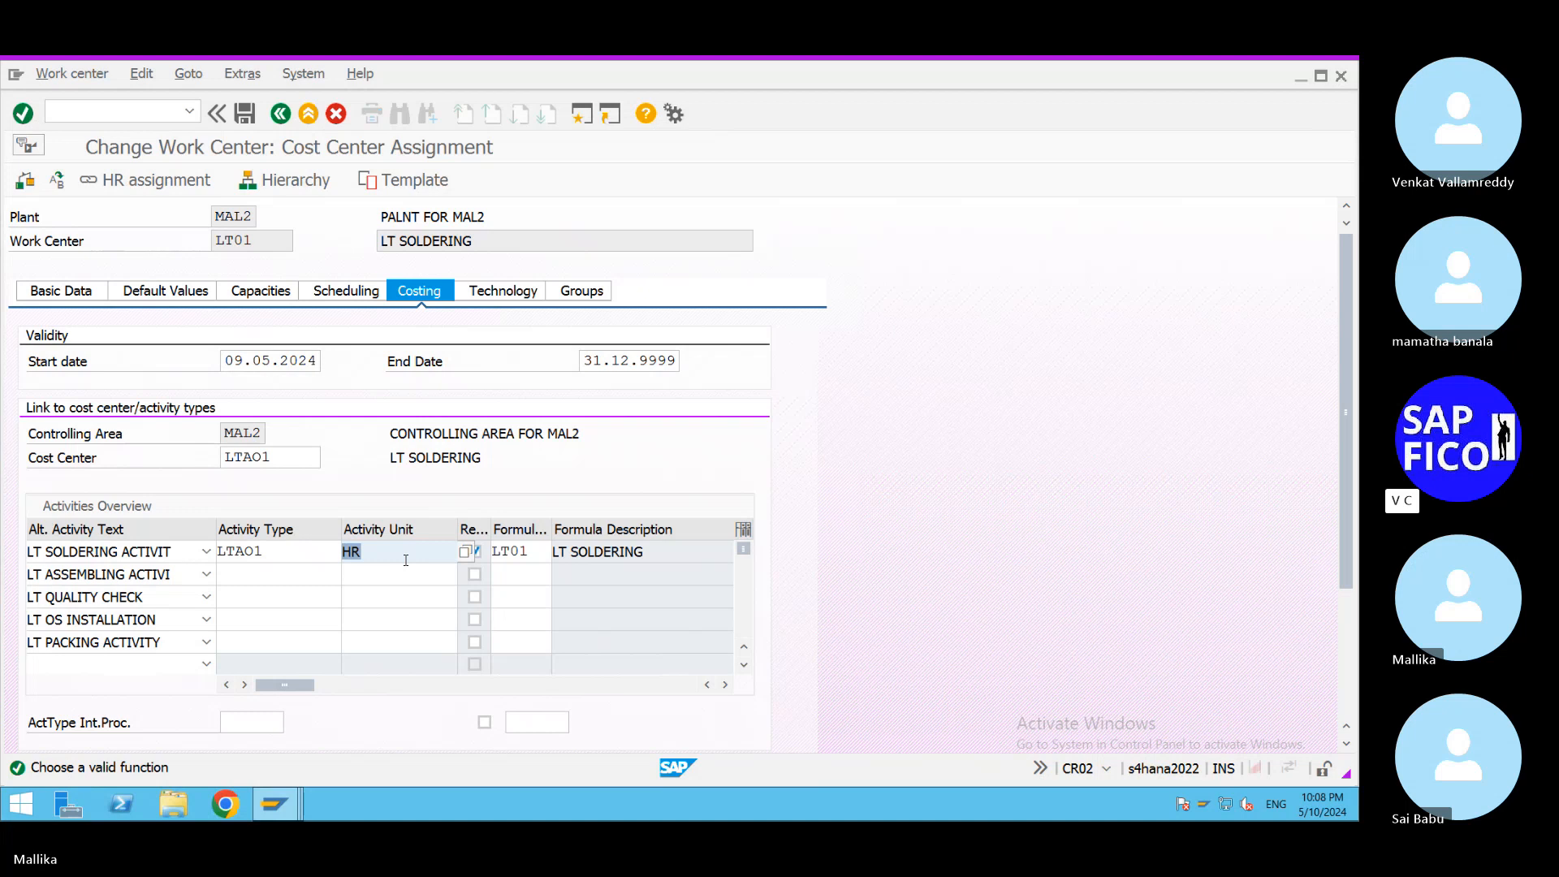
click(463, 553)
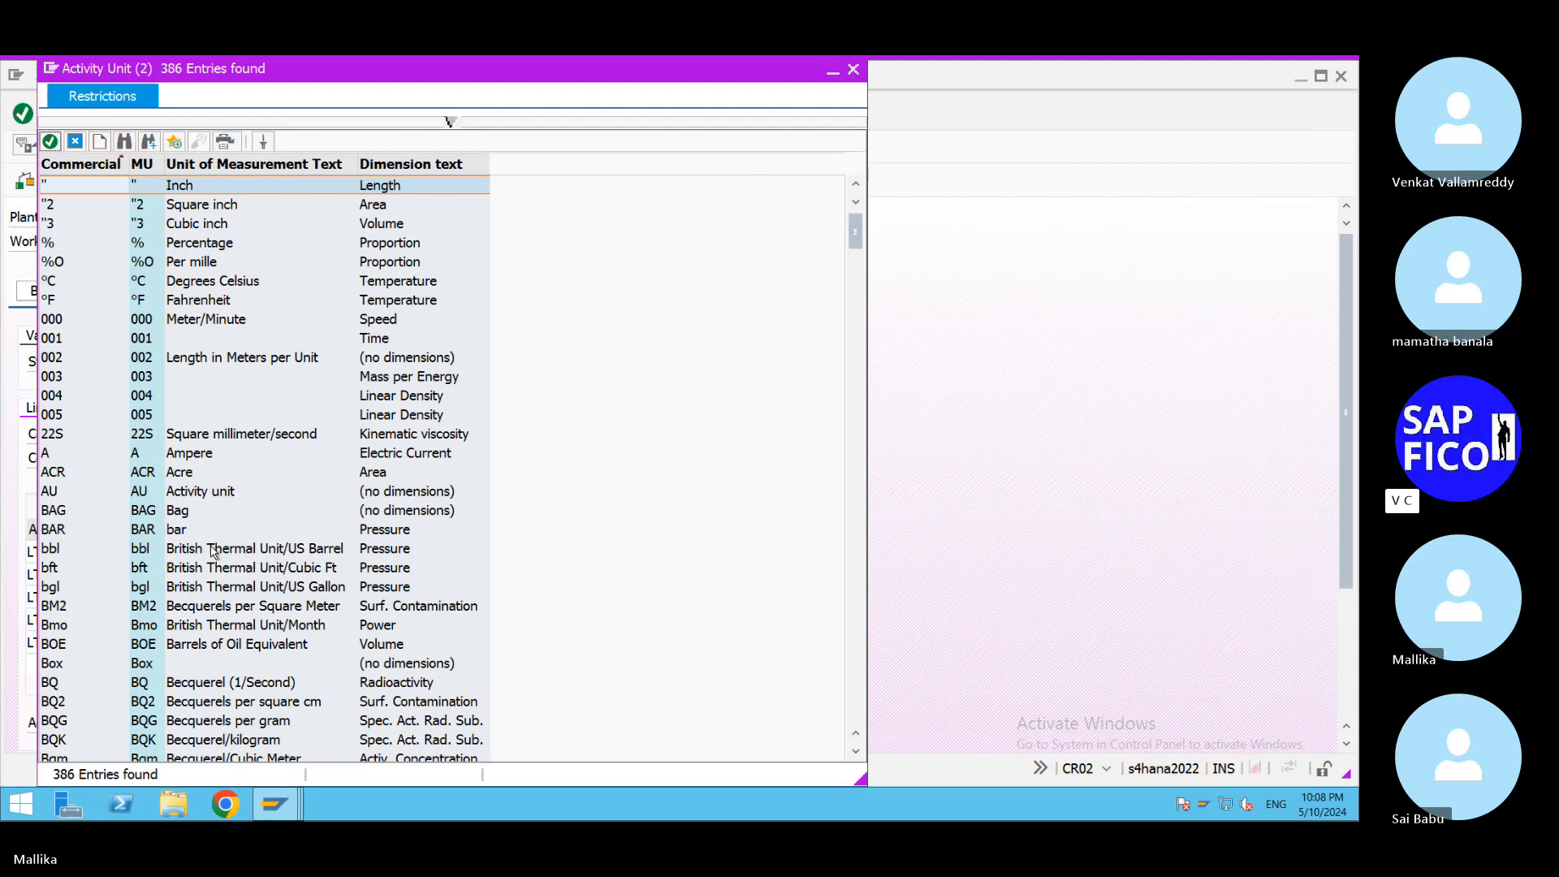
scroll(143, 630, down, 5)
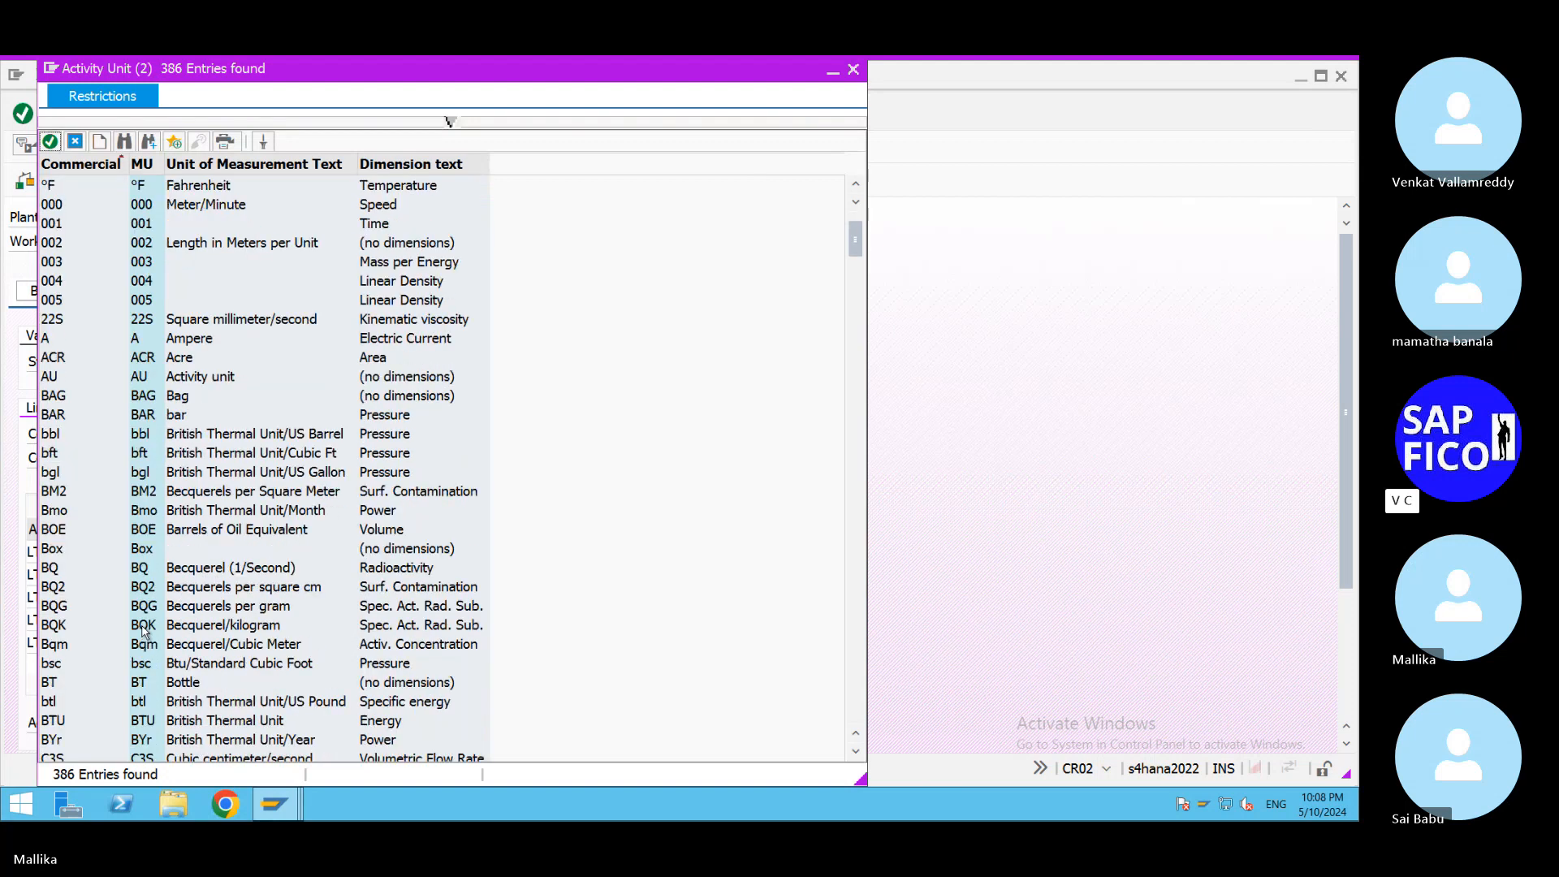
scroll(143, 630, down, 20)
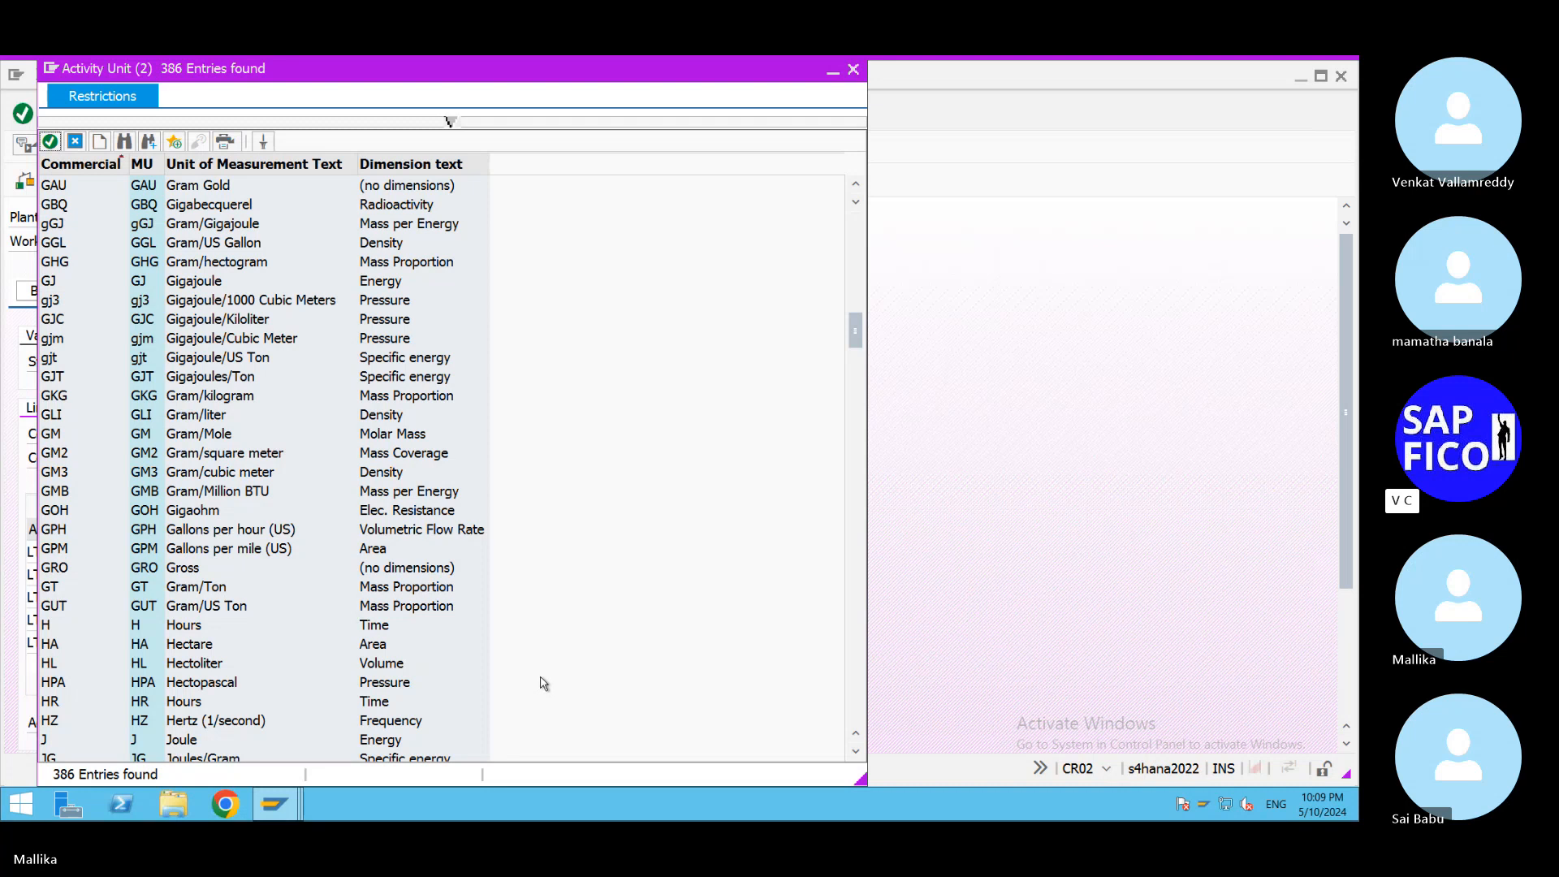
click(852, 71)
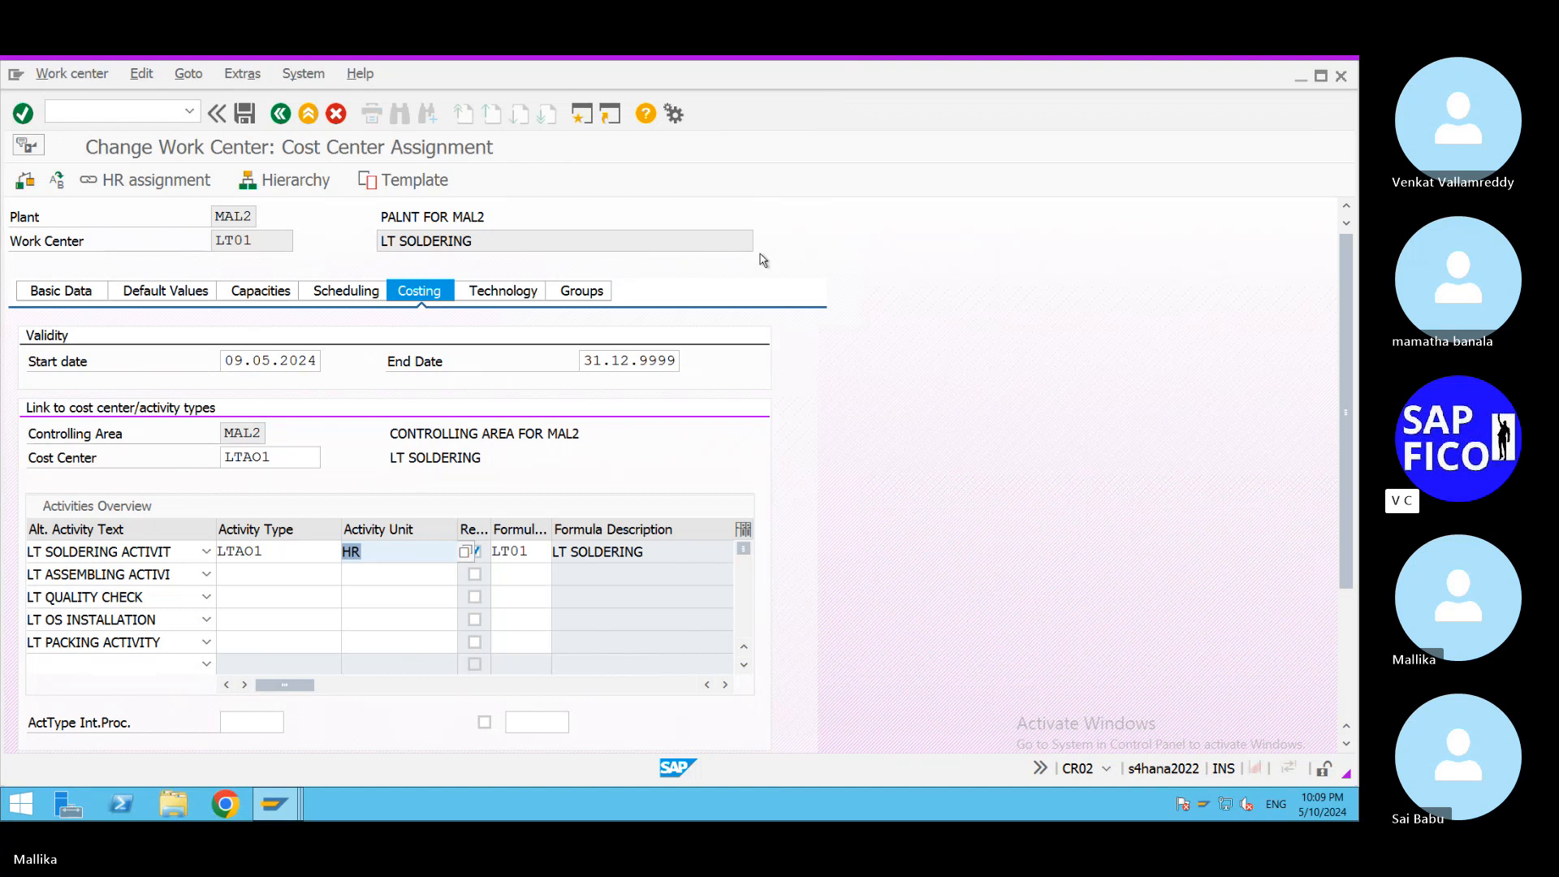
Set the start date of work center LT01's cost center assignment to 01.01.2024 and save the work center.
click(530, 605)
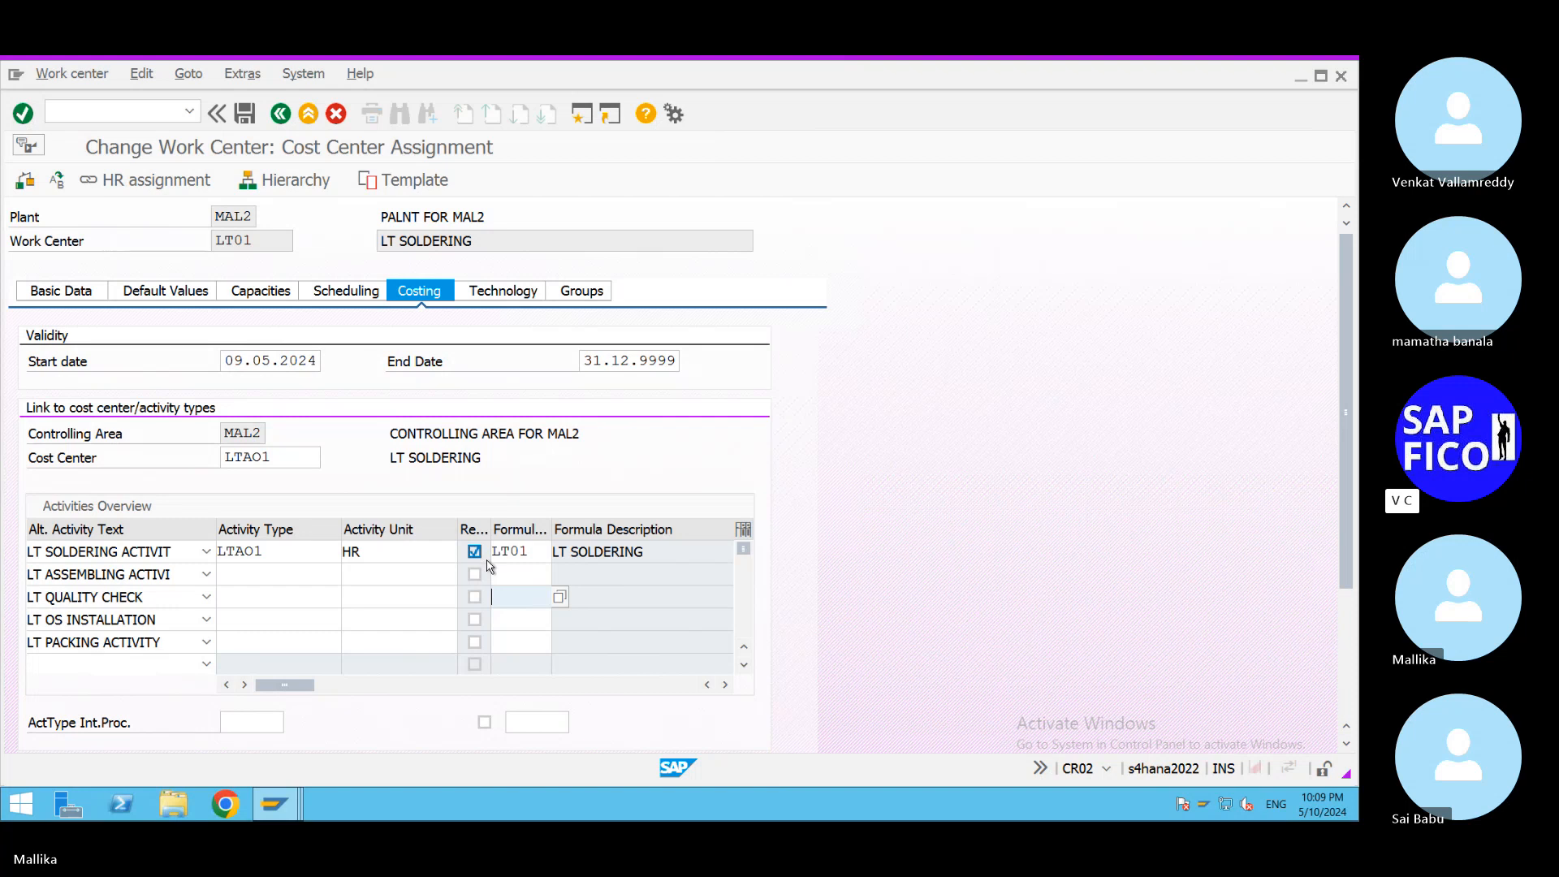
click(225, 360)
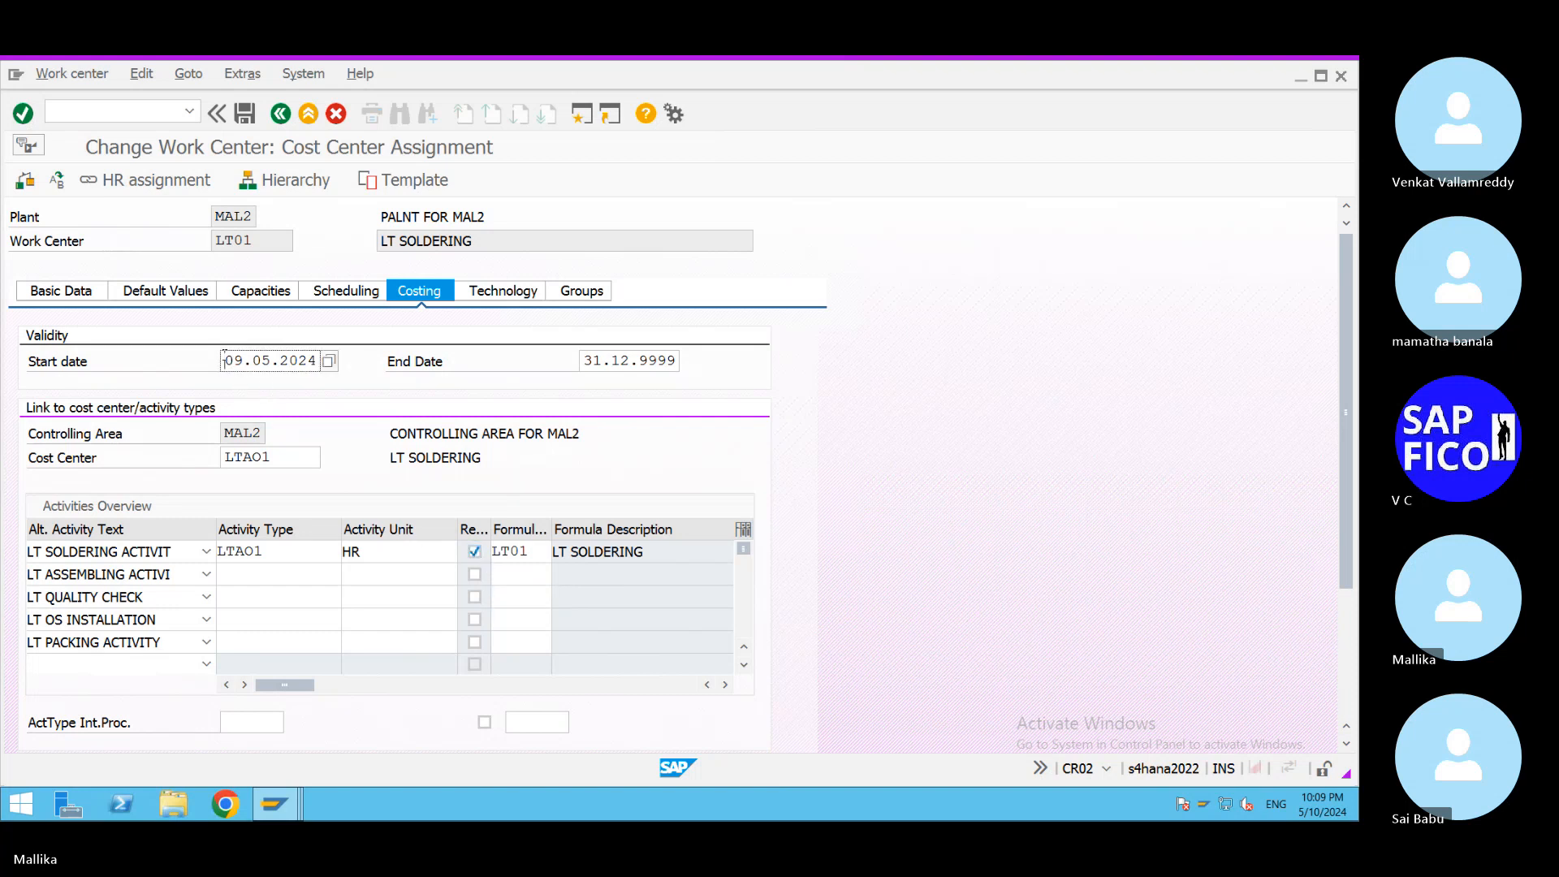
drag(225, 360, 317, 361)
text(0)
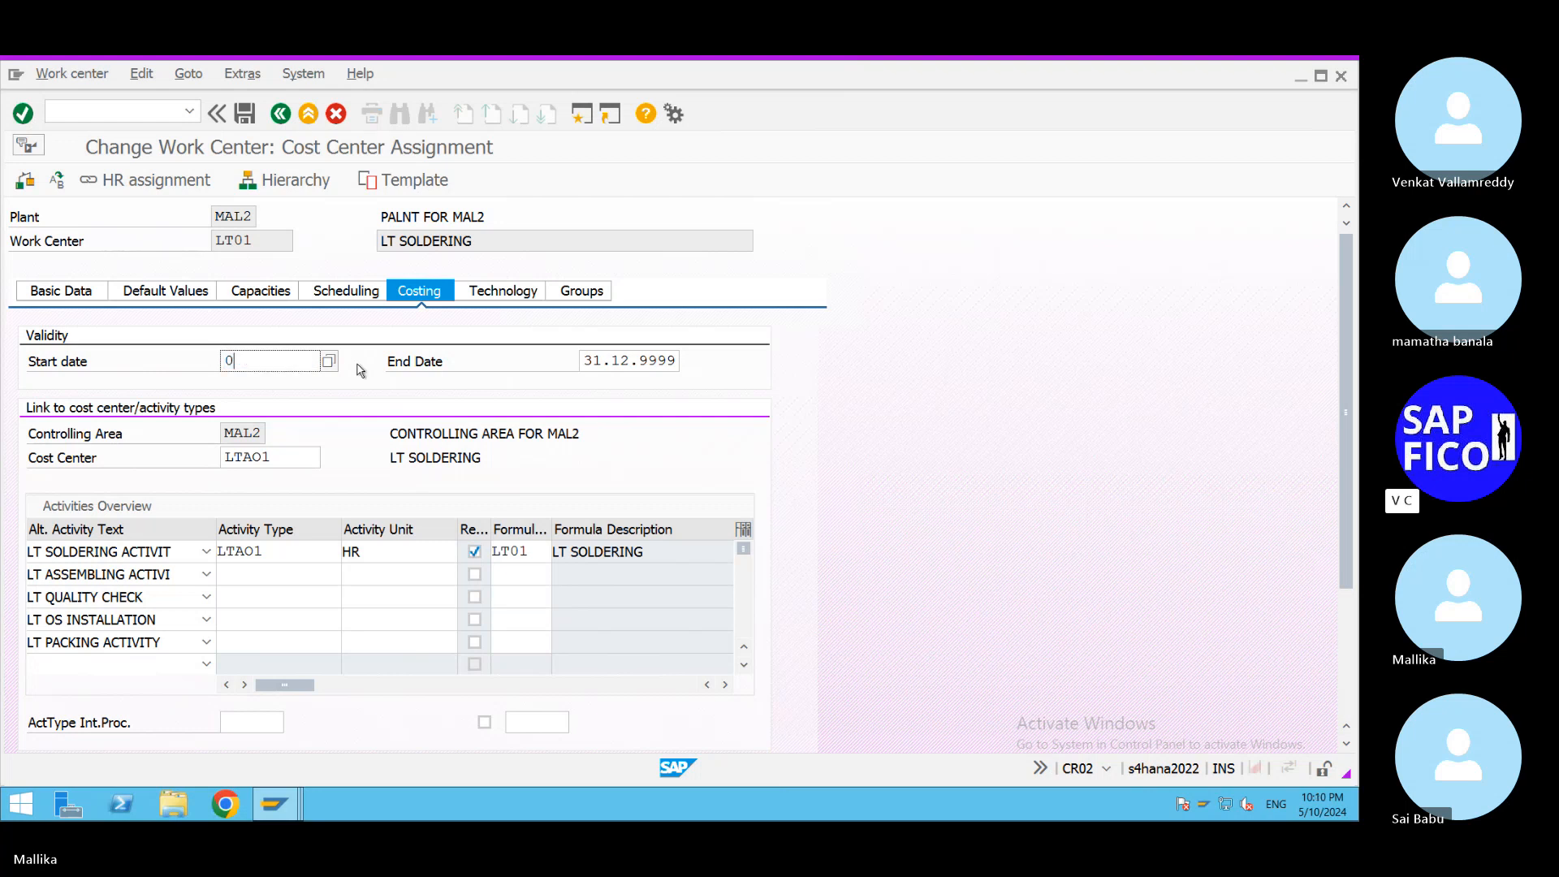
text(1.01.2024)
click(245, 120)
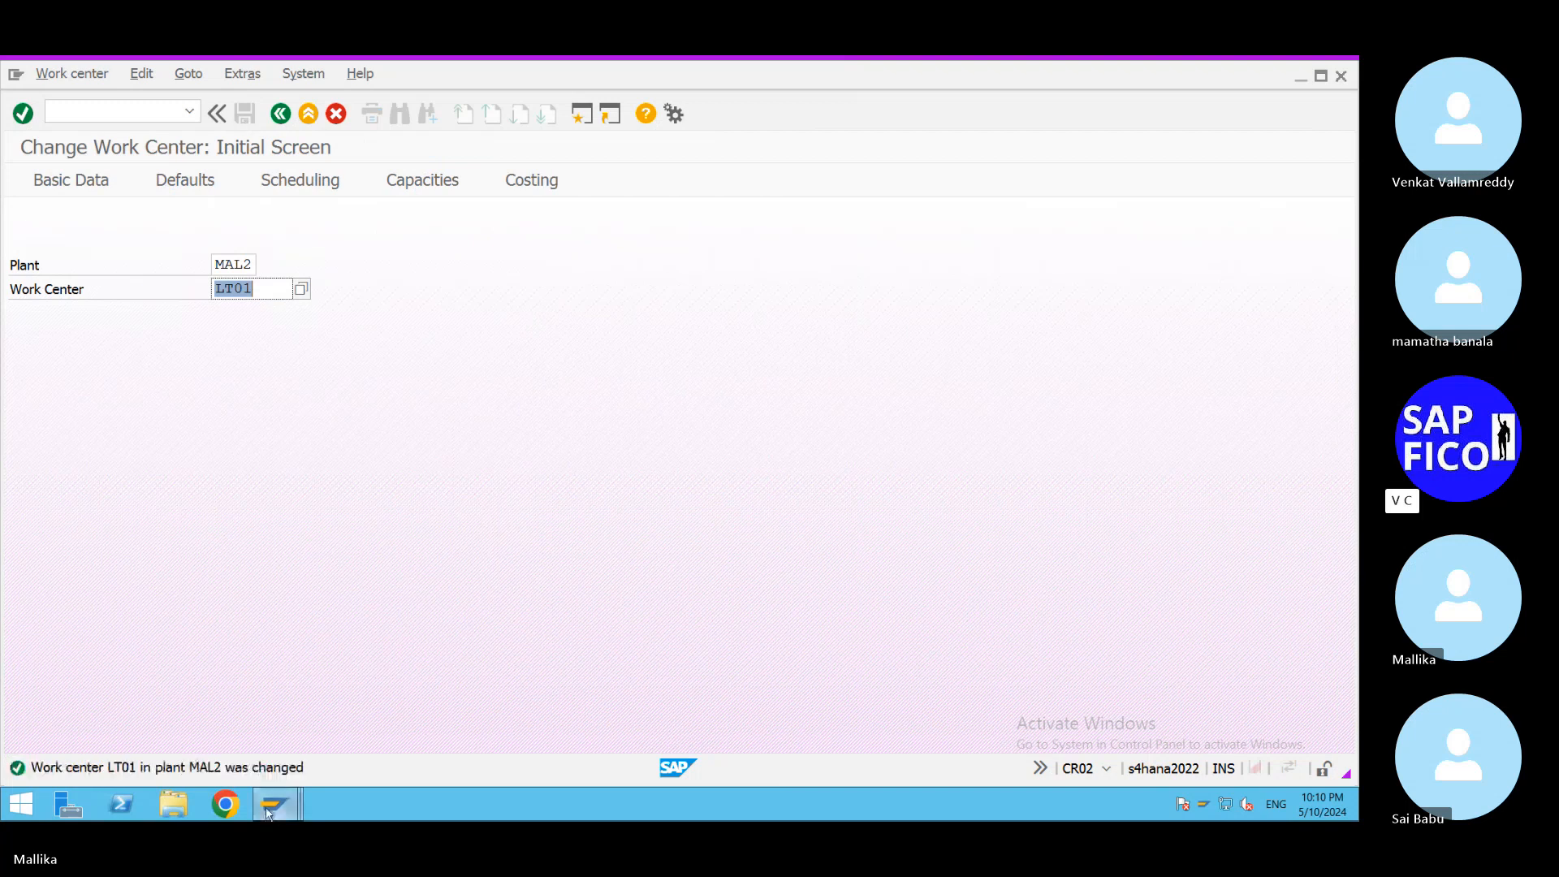
Switch back to the change routing session and restart transaction CA02.
click(280, 800)
click(349, 743)
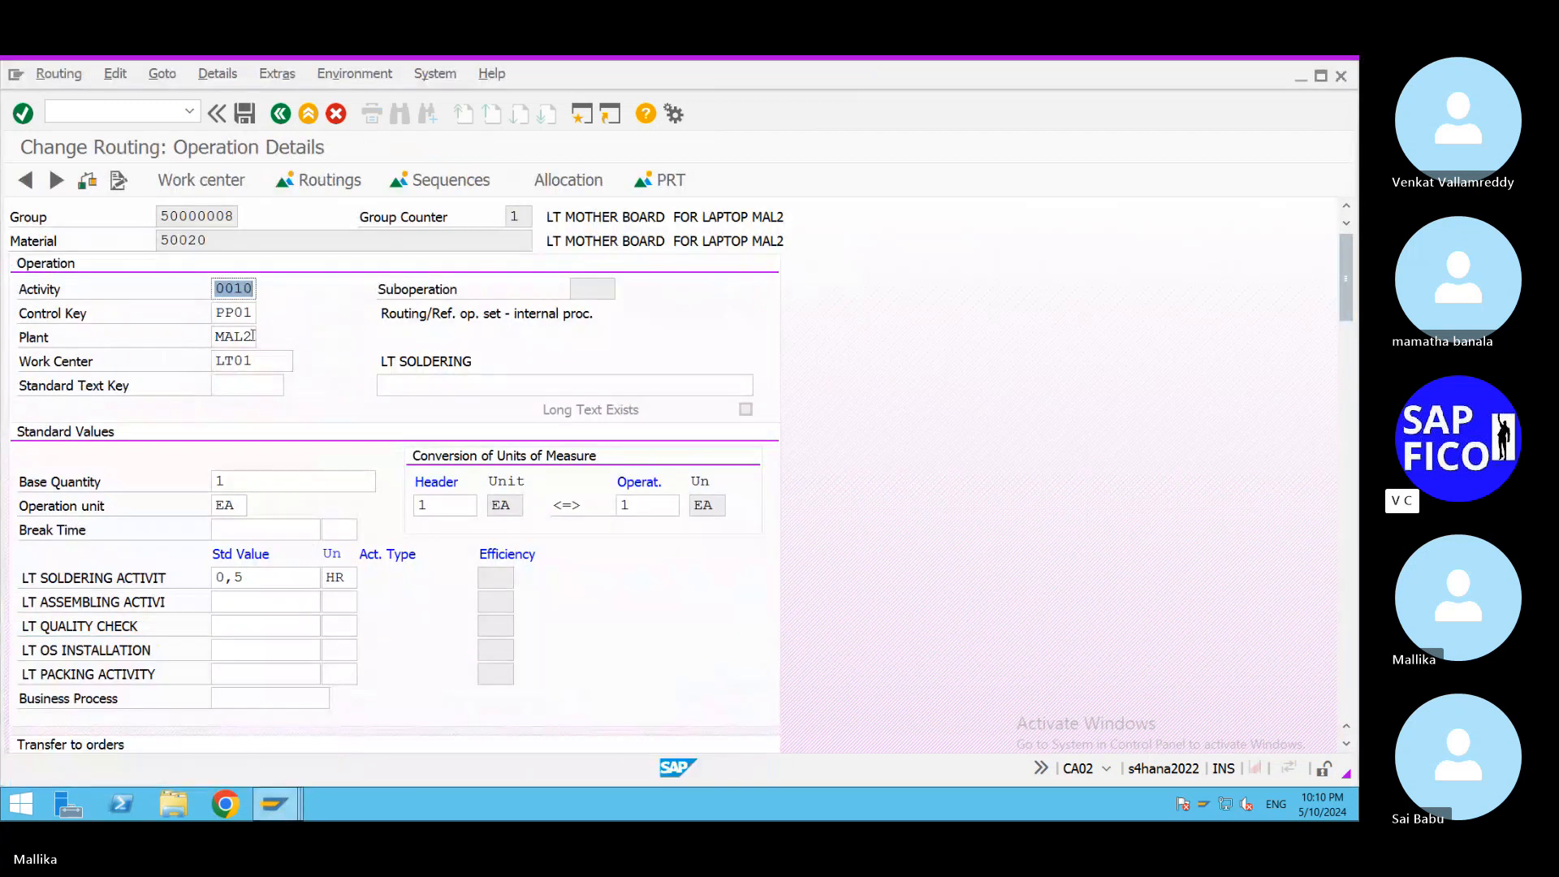
click(189, 111)
click(134, 134)
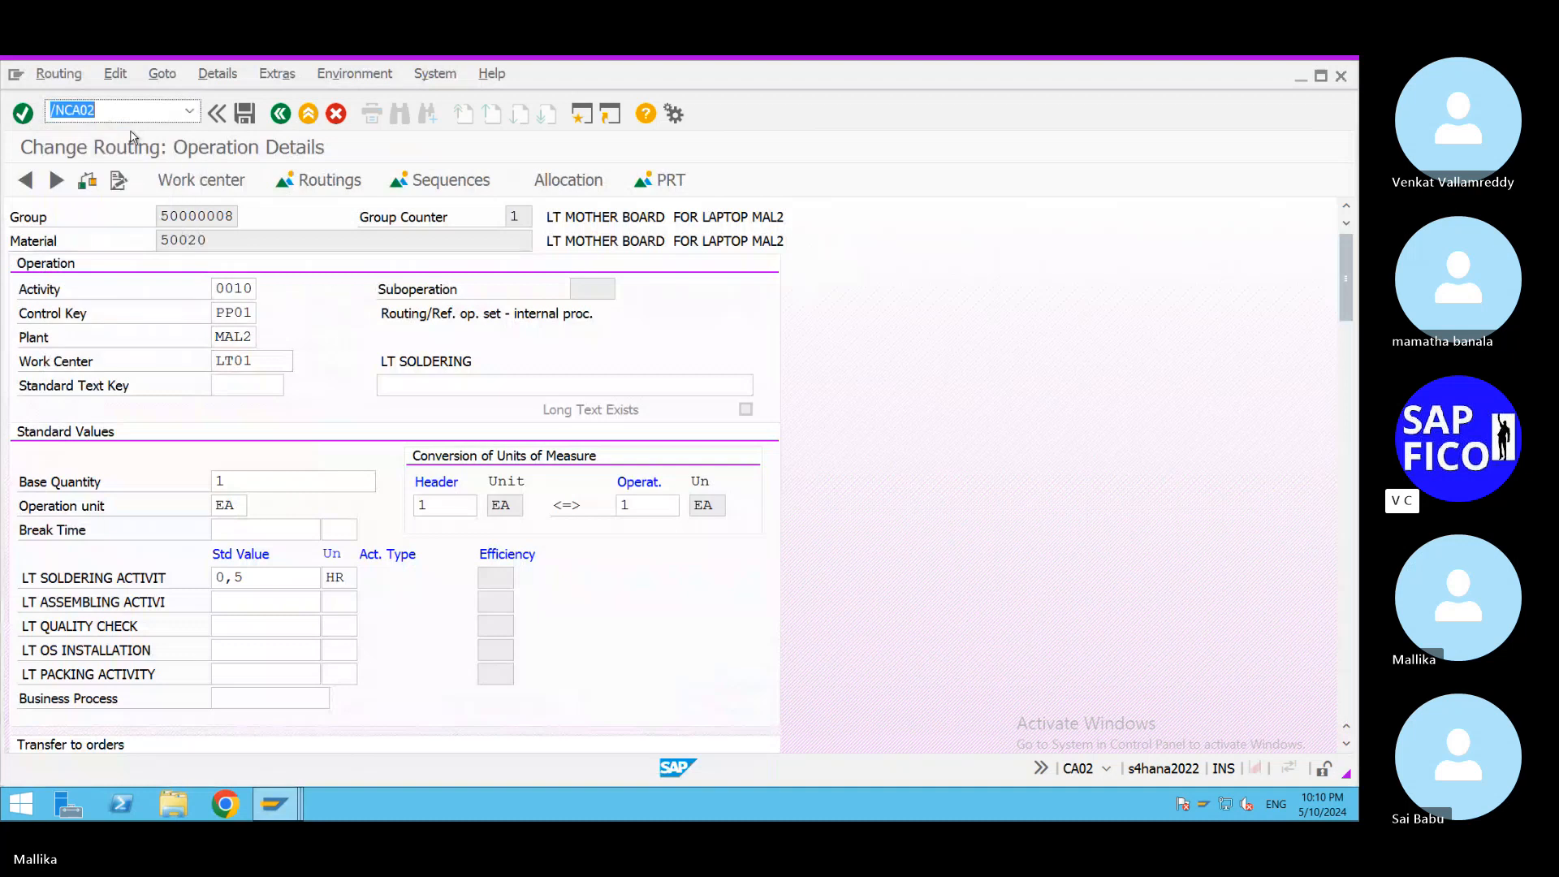
key(Return)
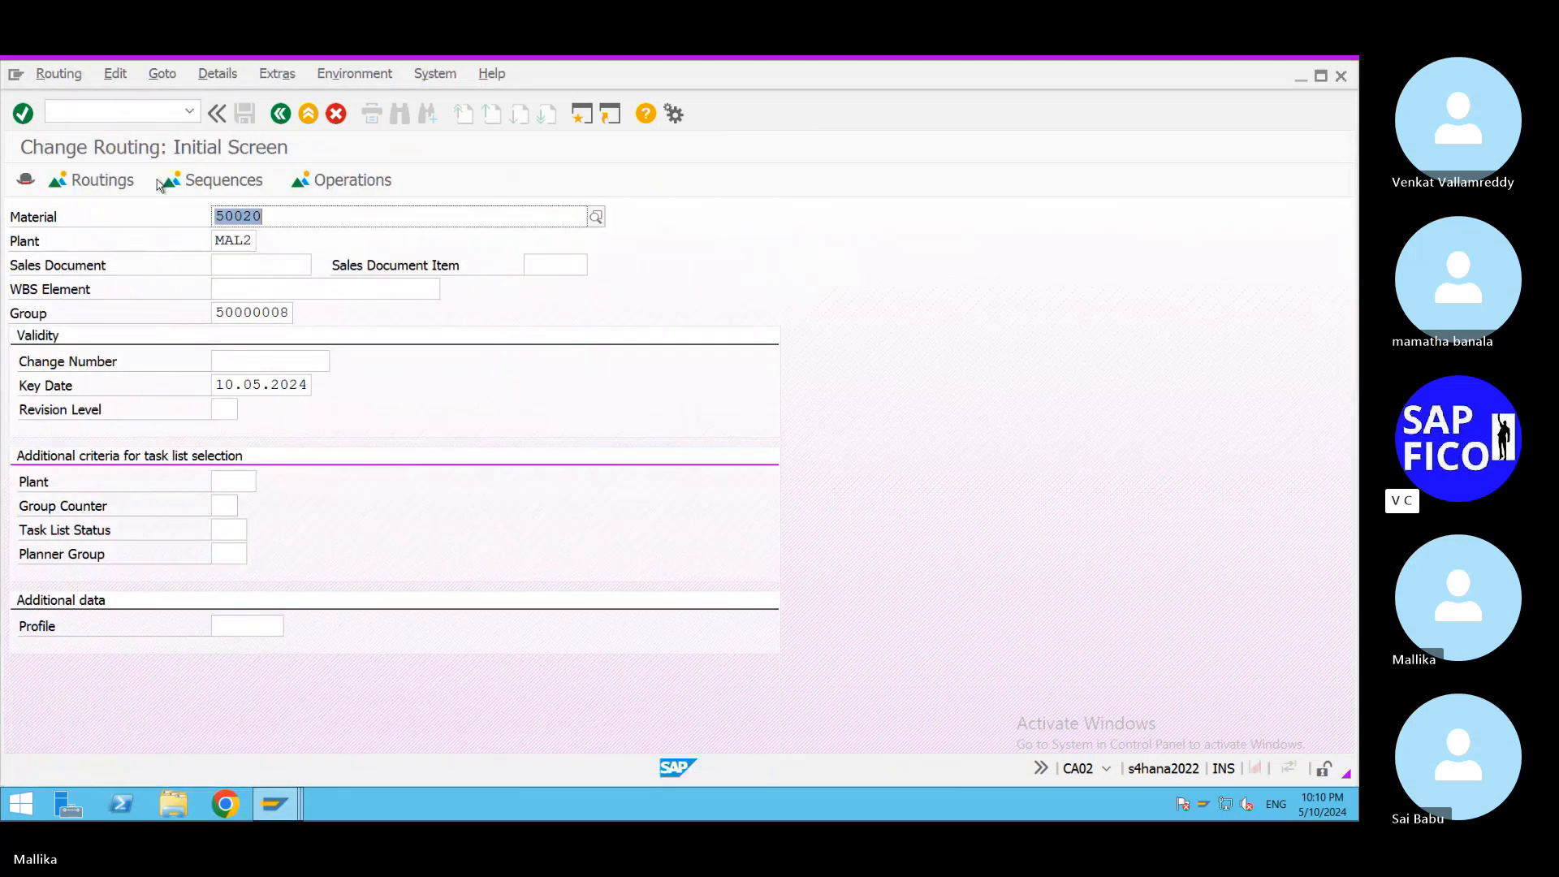
Set the key date to 01.01.2024, open material 50020's operations, and display operation 0010's details to check the soldering activity type.
drag(218, 388, 382, 393)
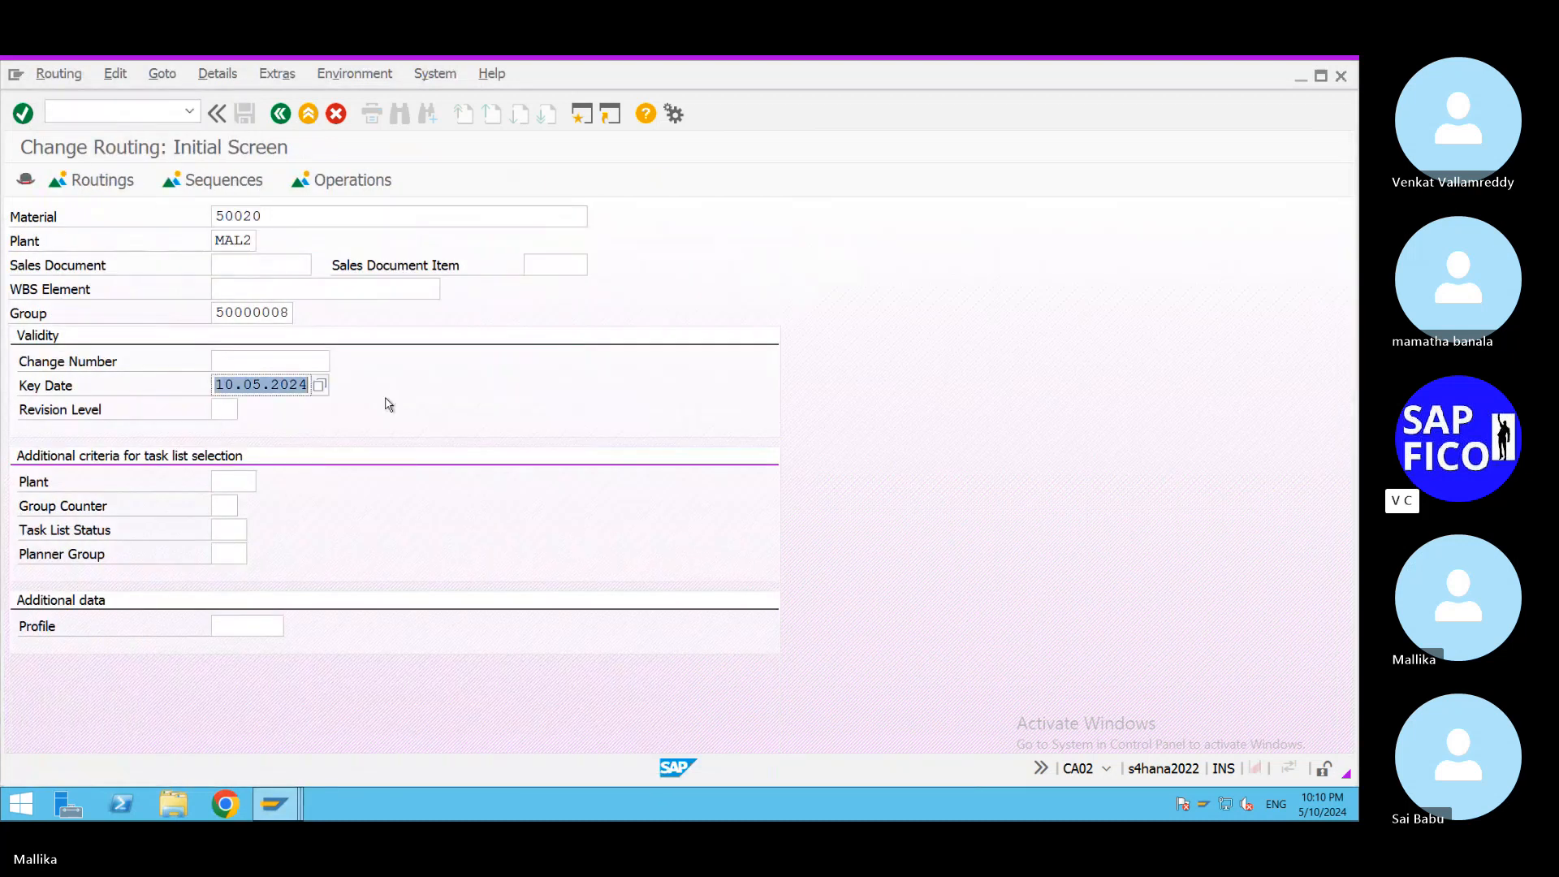
key(BackSpace)
click(264, 406)
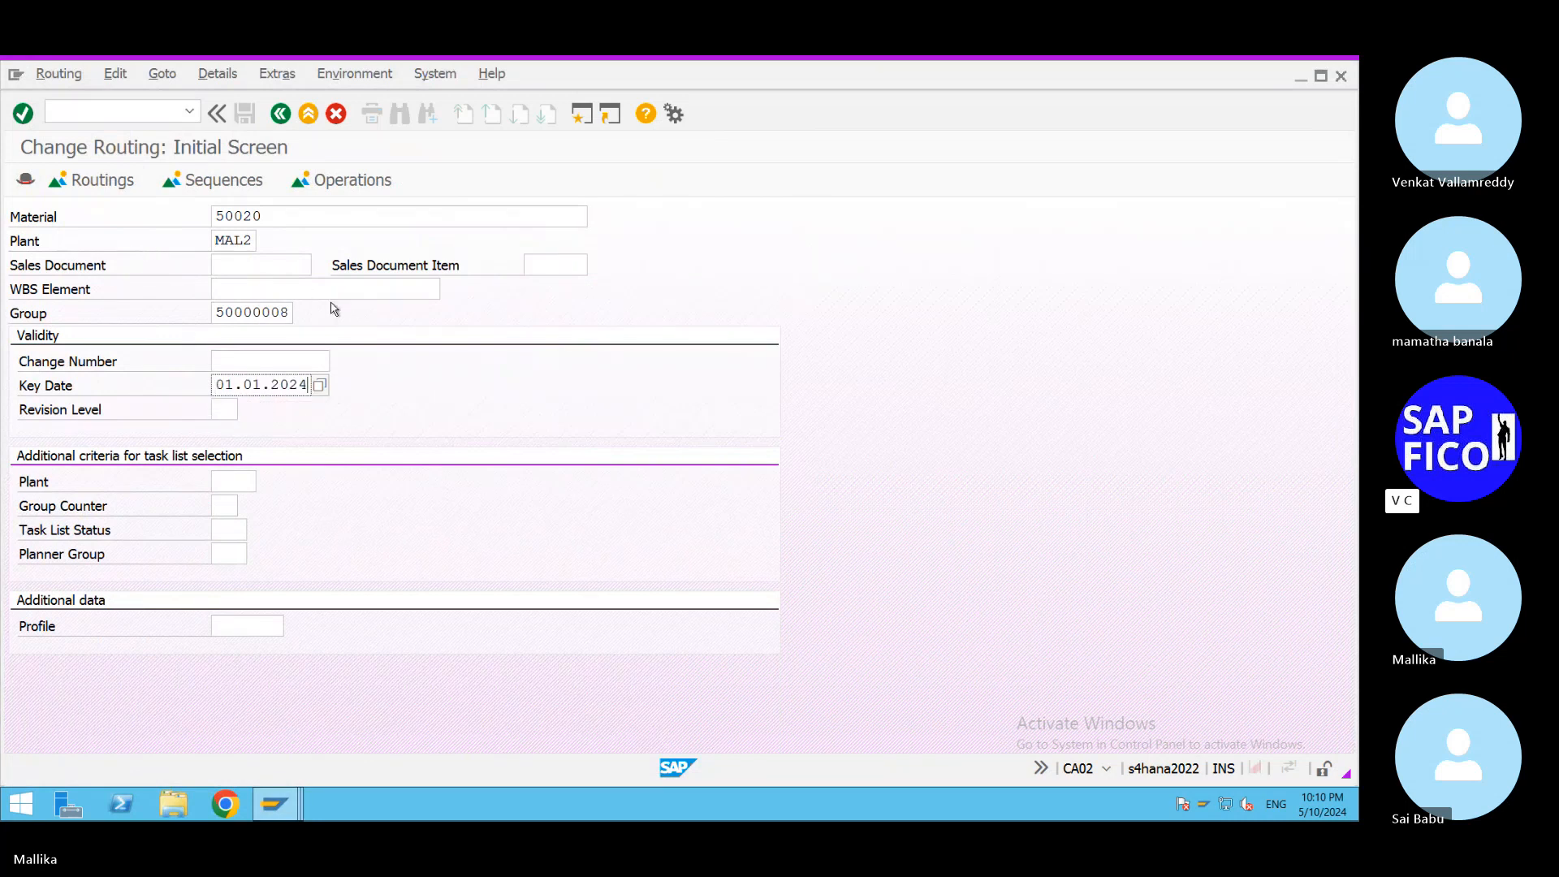
key(Return)
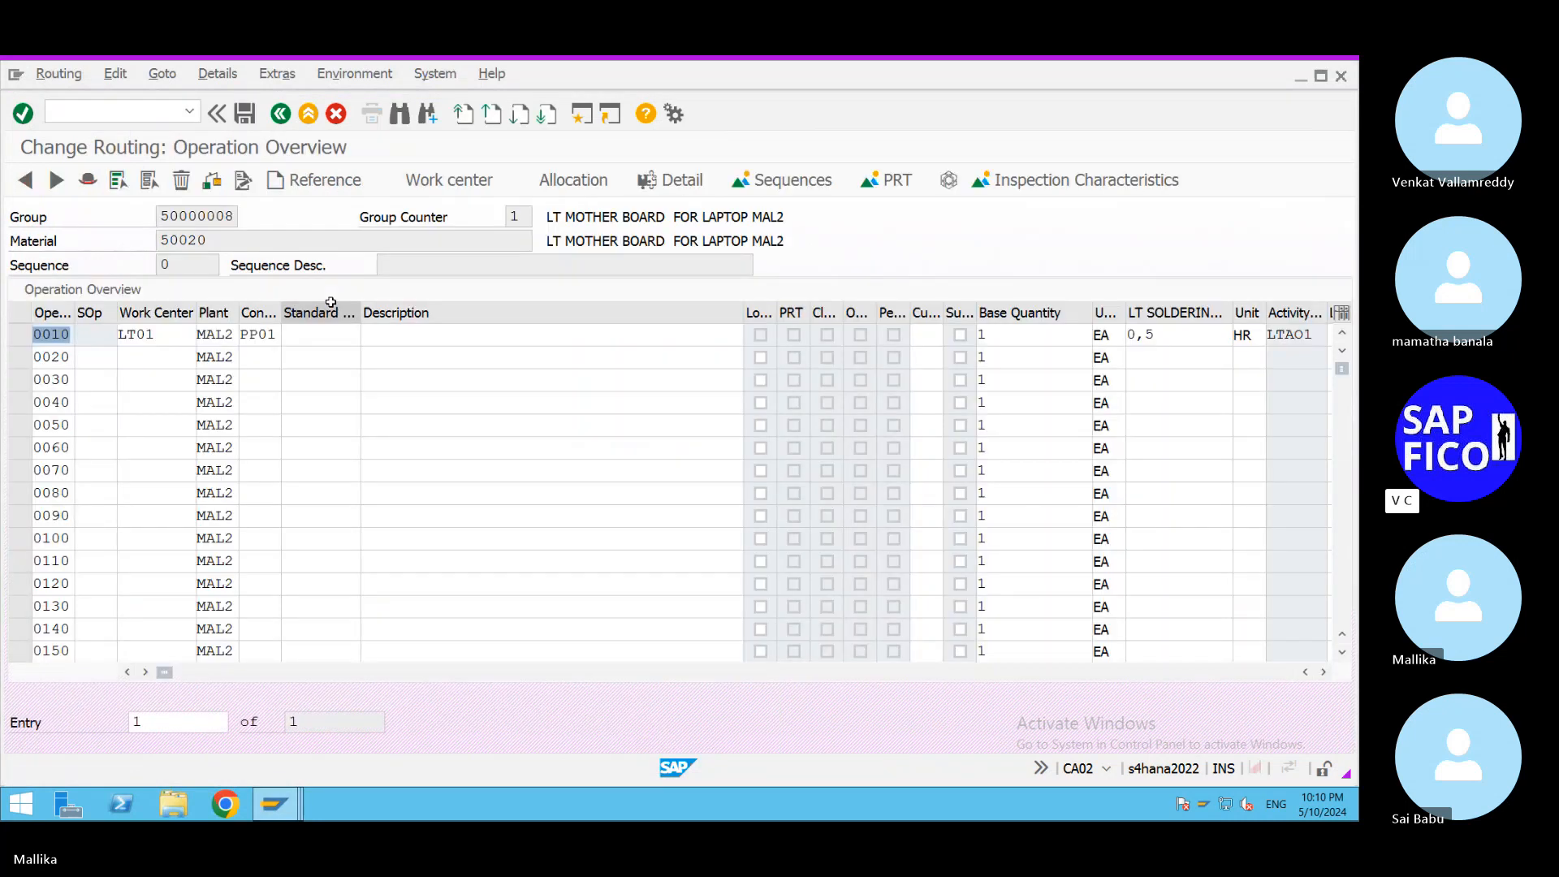
click(219, 340)
double_click(219, 339)
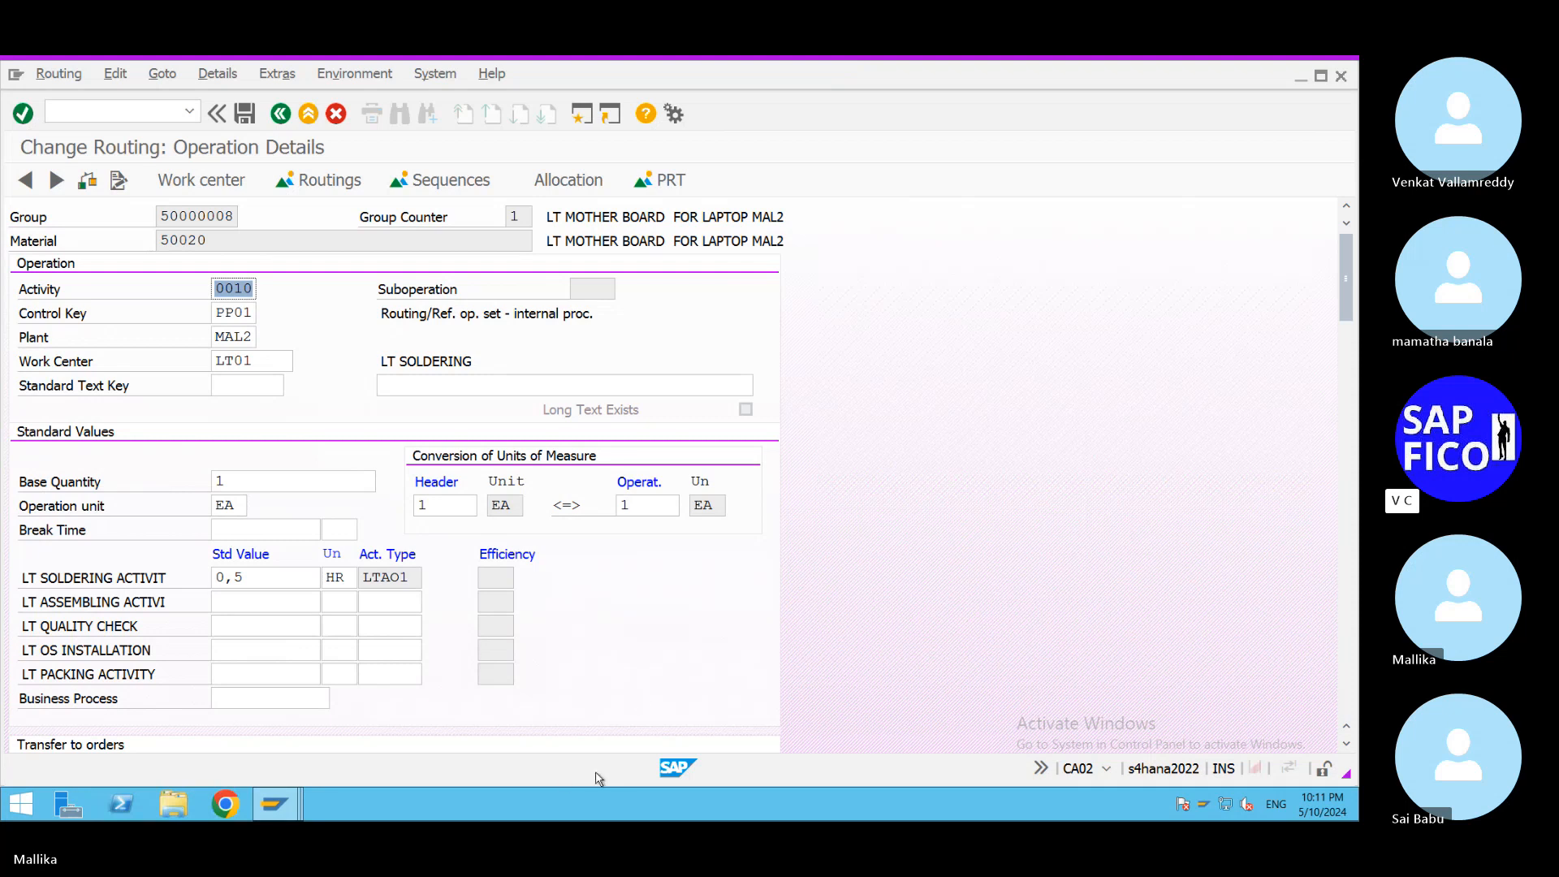
Switch to transaction CR02 and display the costing data of work center LT02 in plant MAL2.
click(188, 115)
click(129, 152)
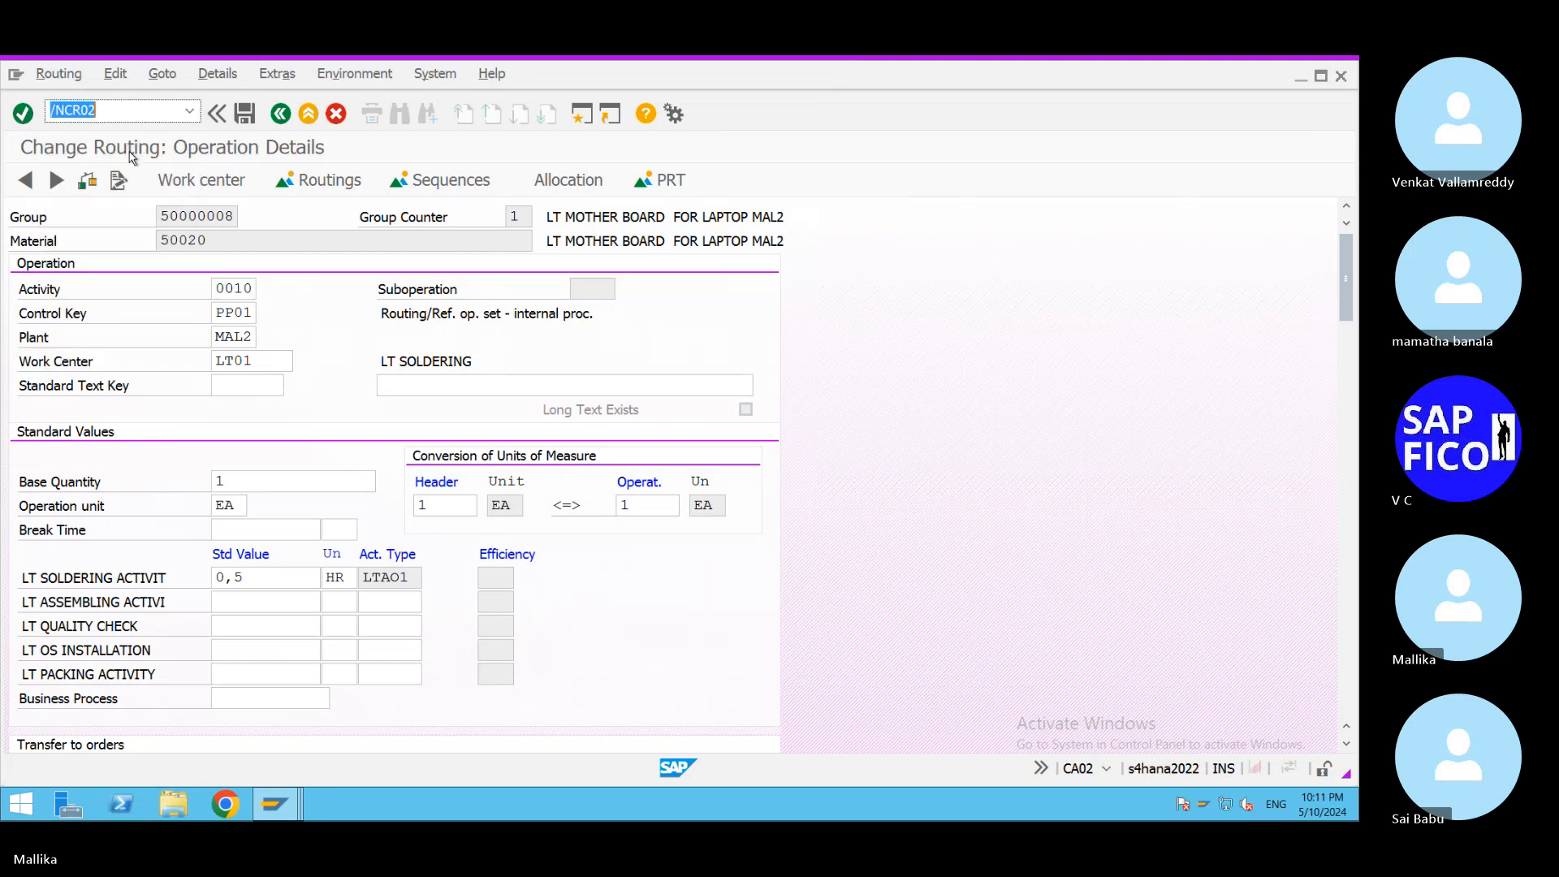
key(Return)
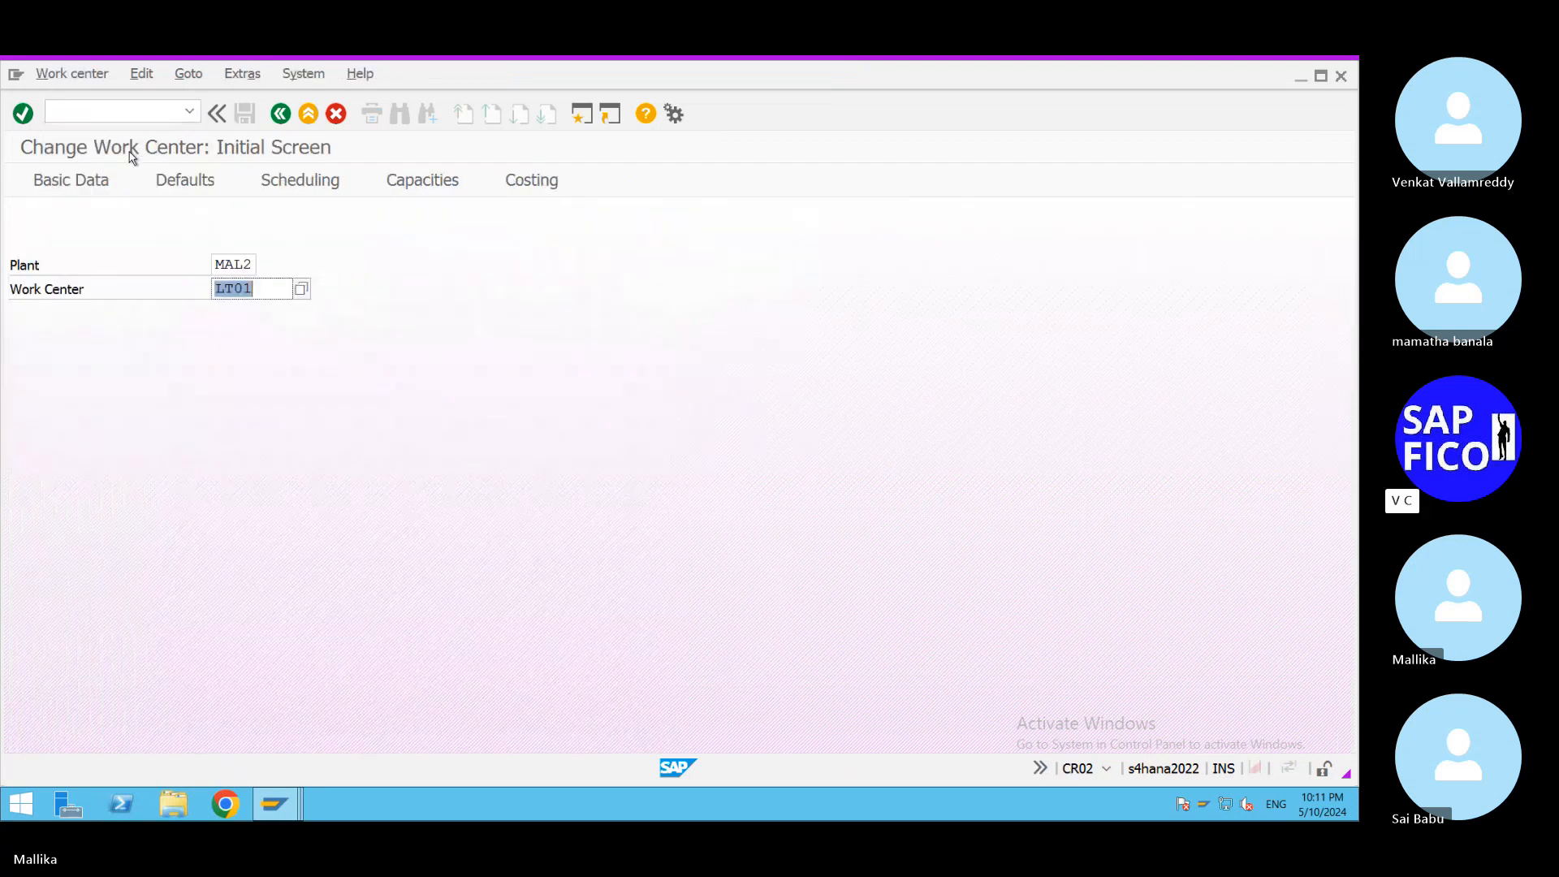
click(259, 290)
key(BackSpace)
text(2)
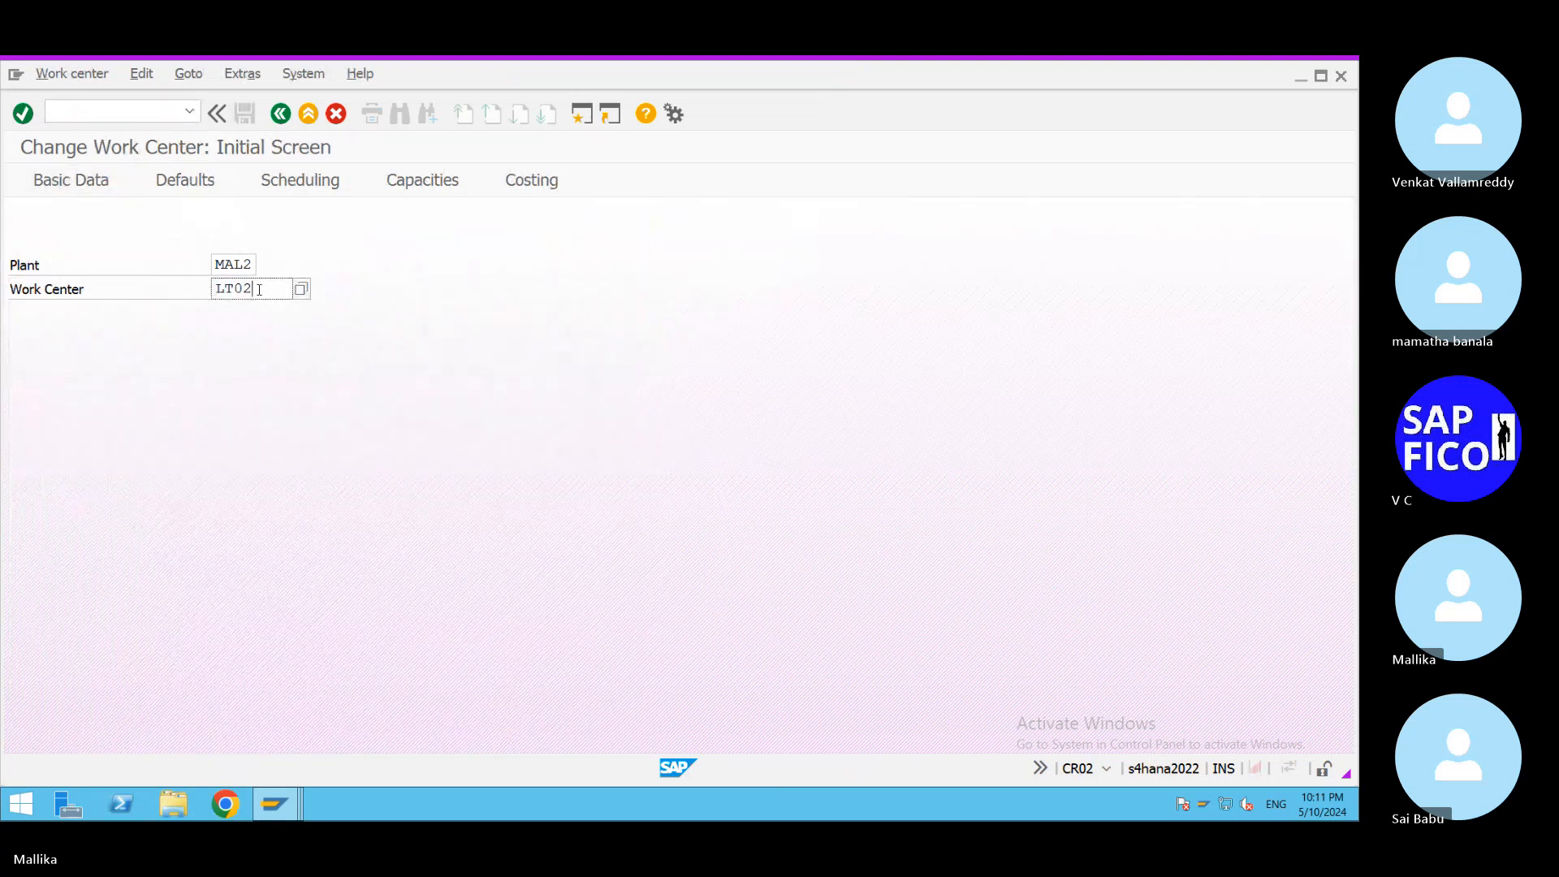
key(Return)
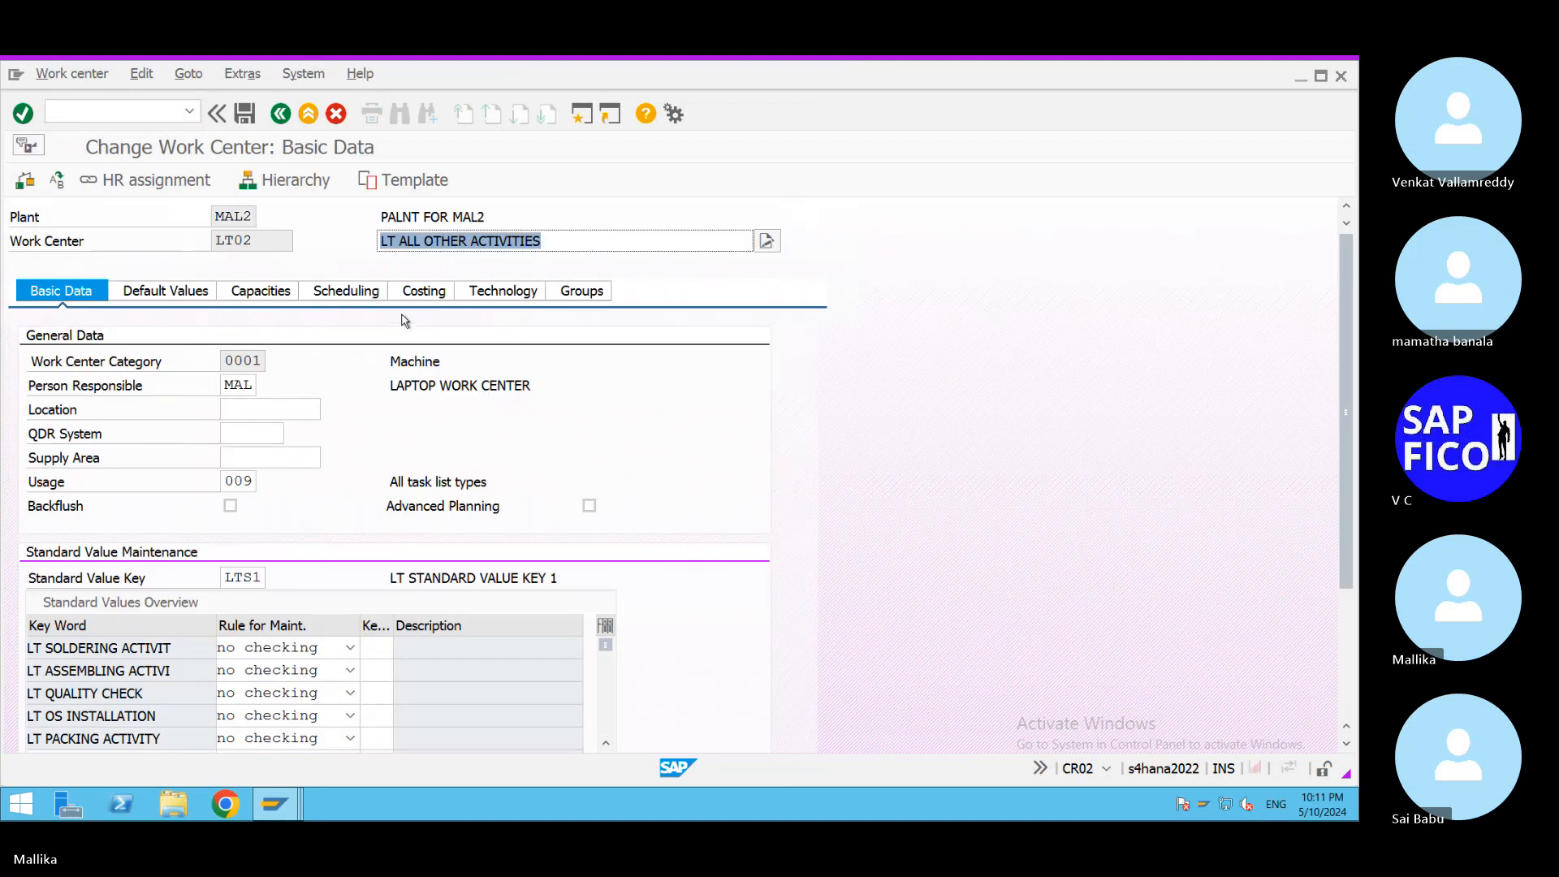
click(417, 292)
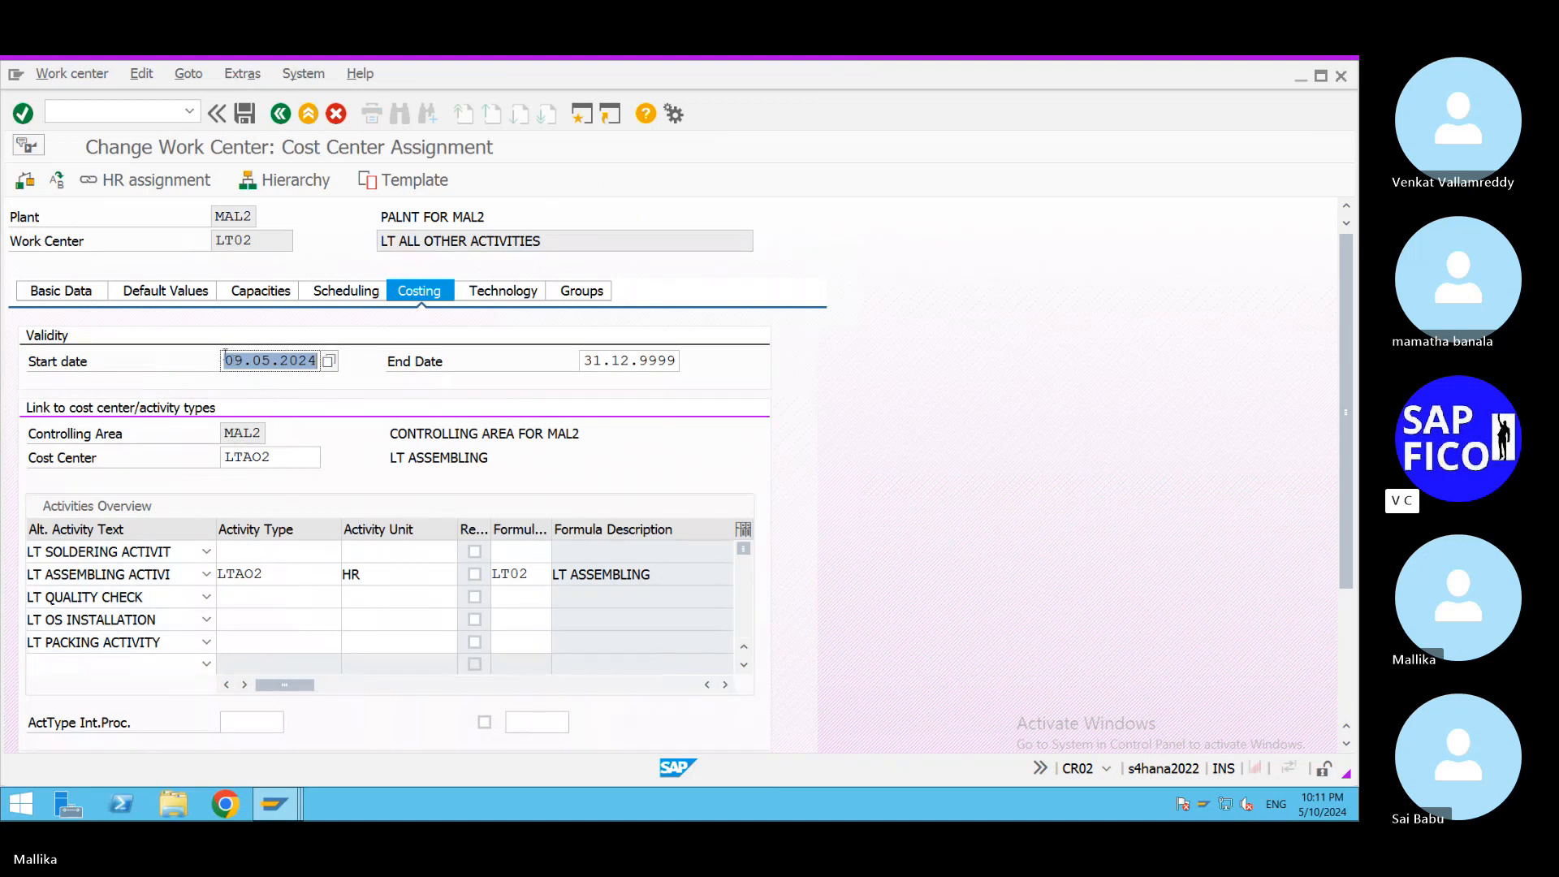
text(0)
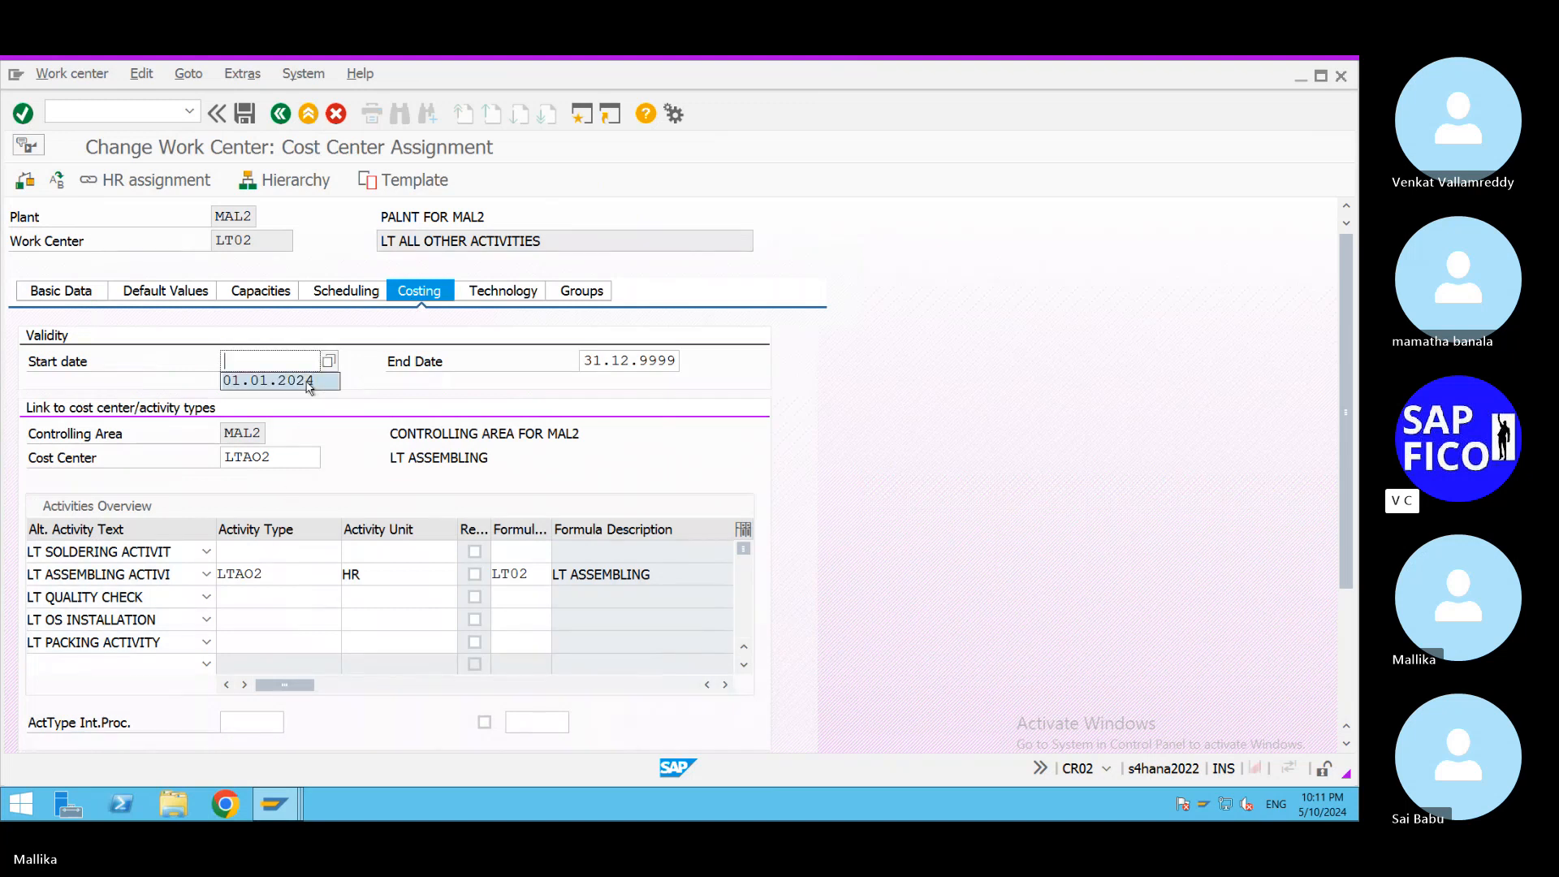
click(325, 384)
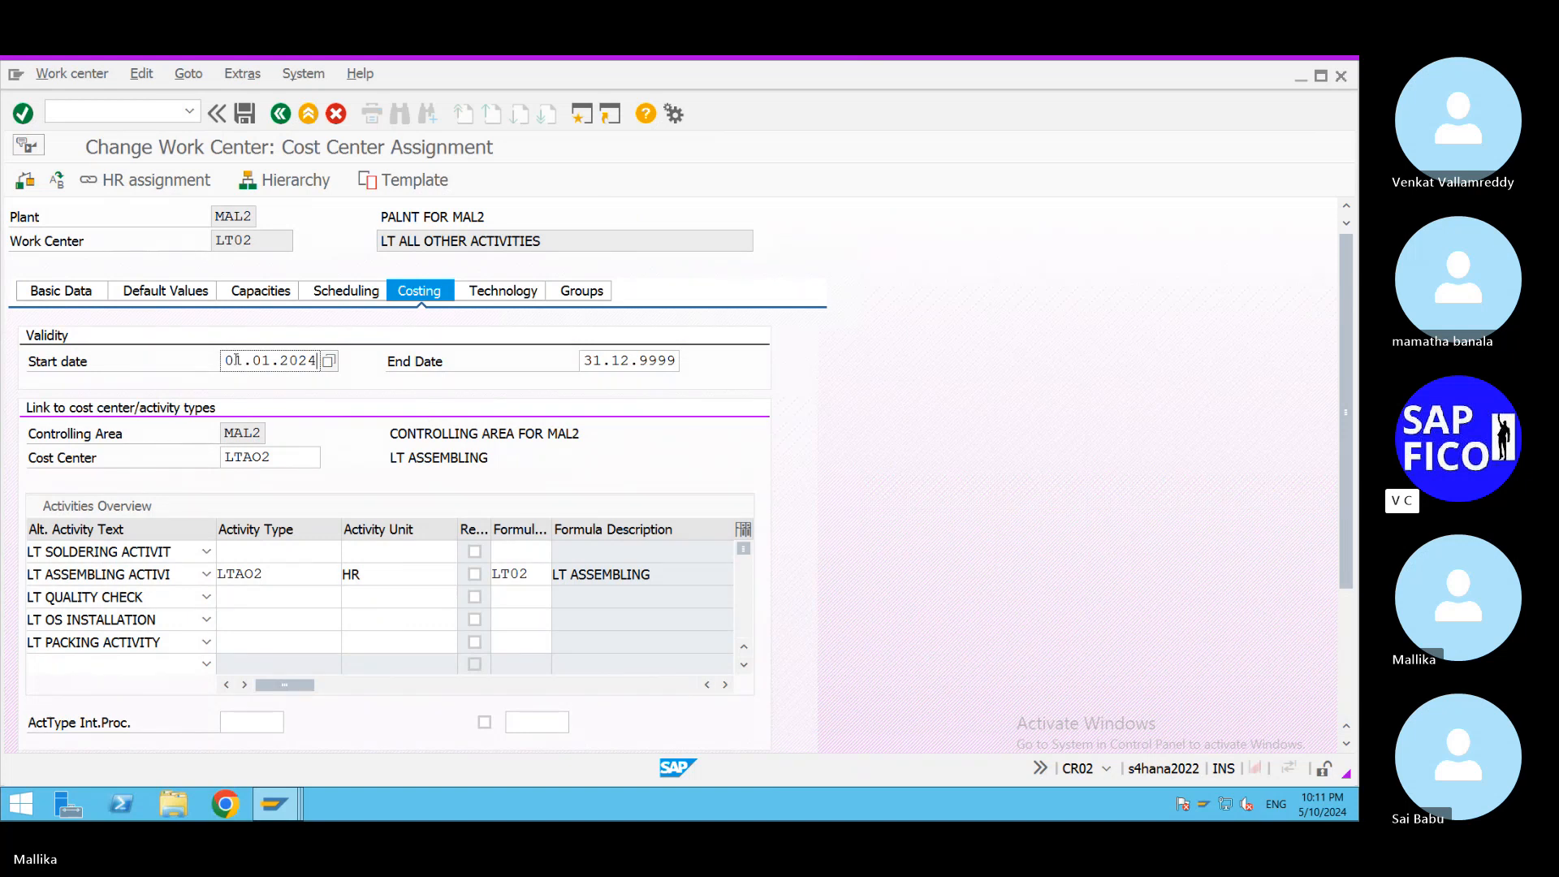
drag(222, 362, 321, 362)
key(BackSpace)
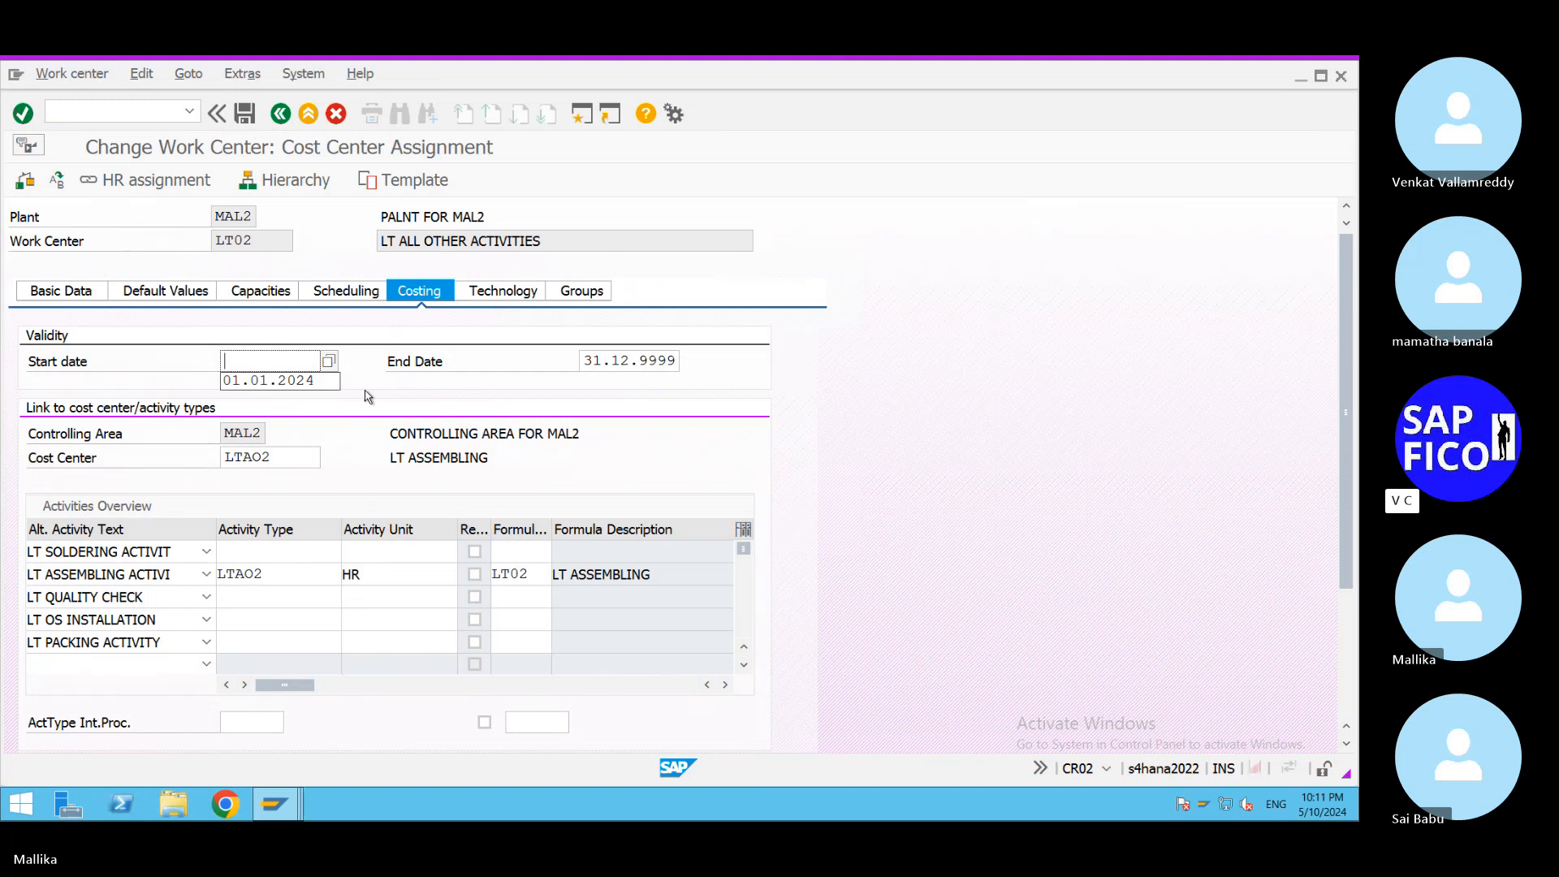
text(09.05)
click(164, 113)
click(90, 132)
key(Return)
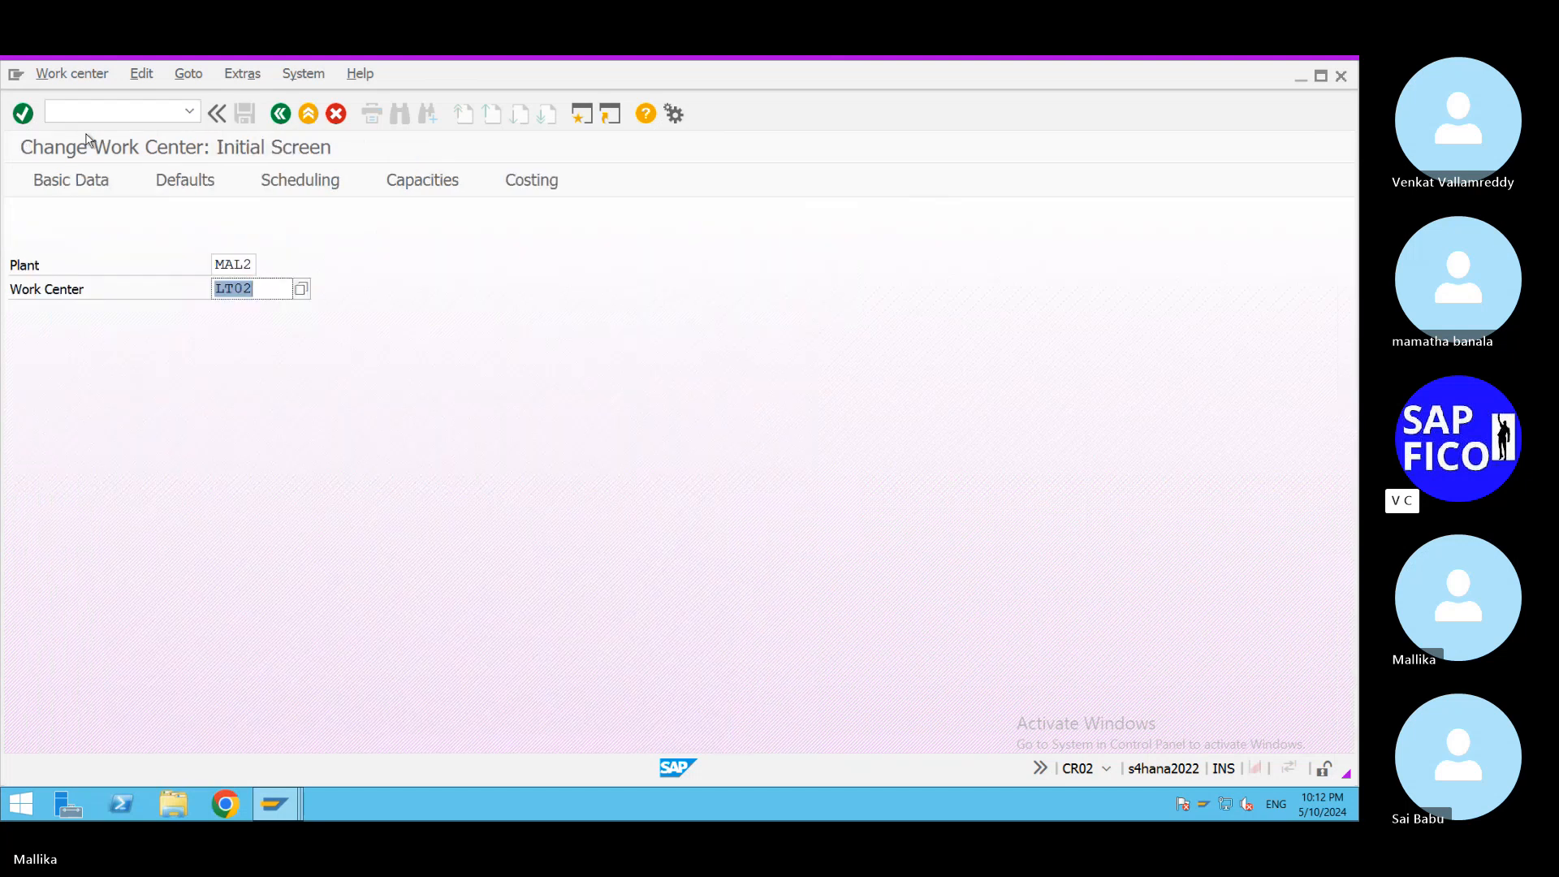
key(Return)
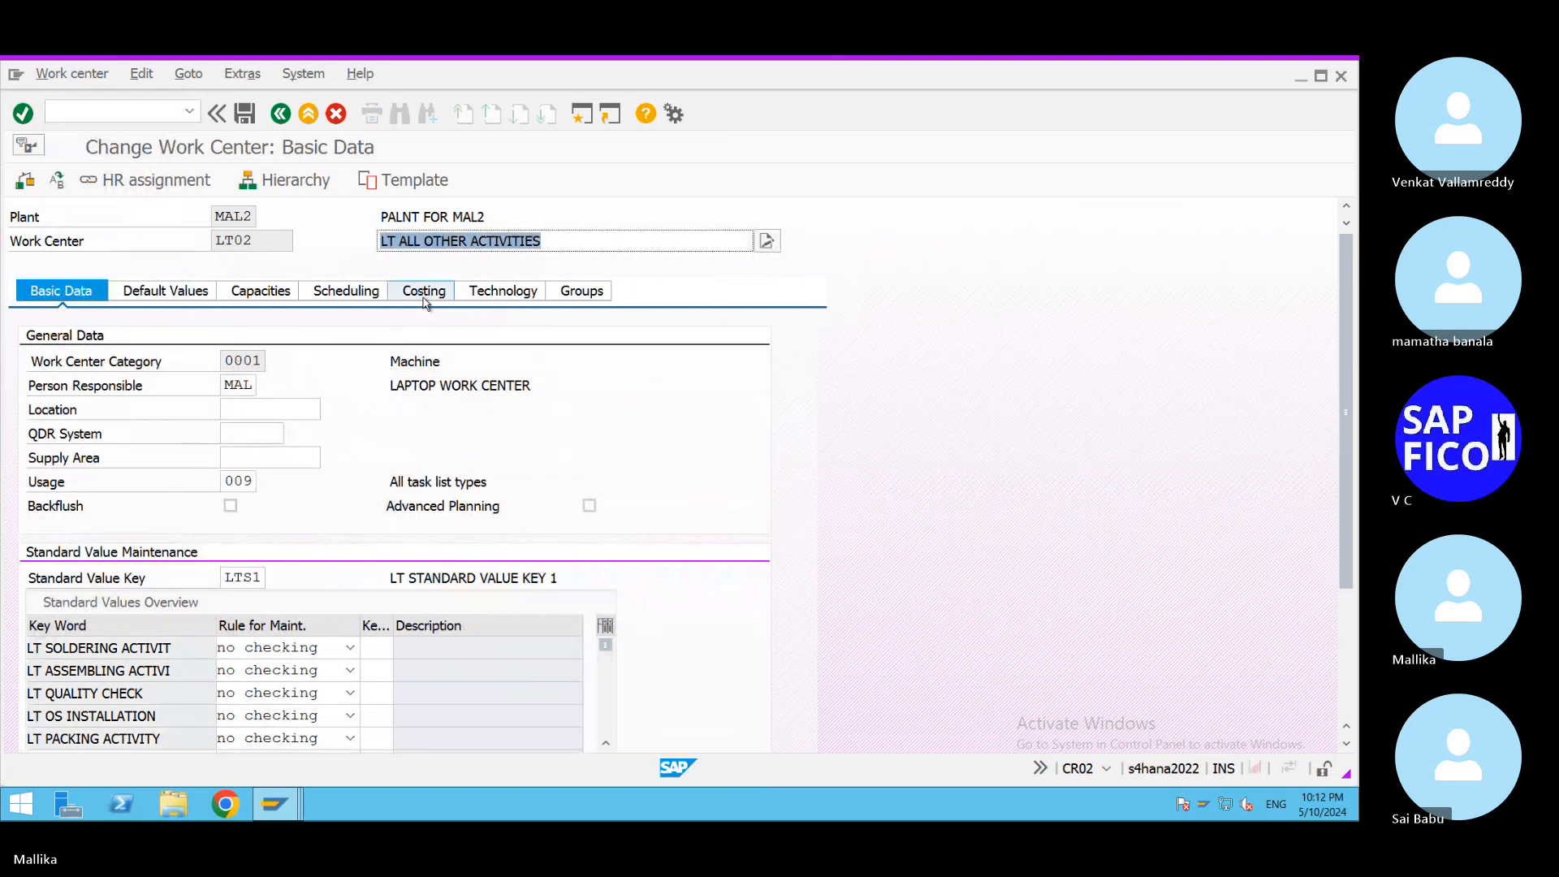
Switch to transaction CA02 and open the operation overview for material 6102 with routing group 50000009.
click(189, 111)
click(126, 149)
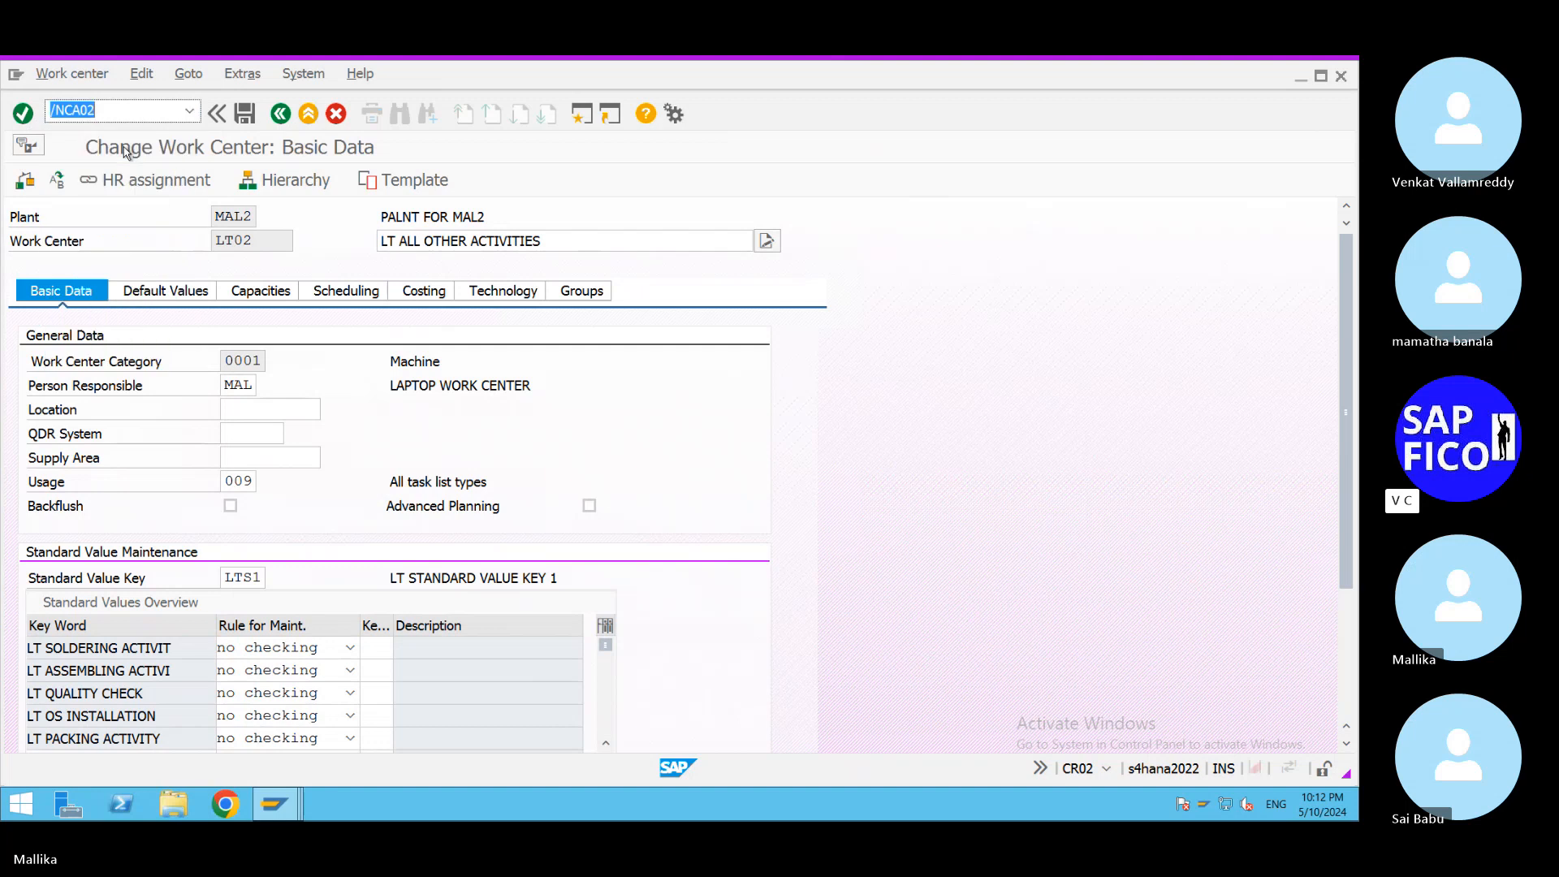
key(Return)
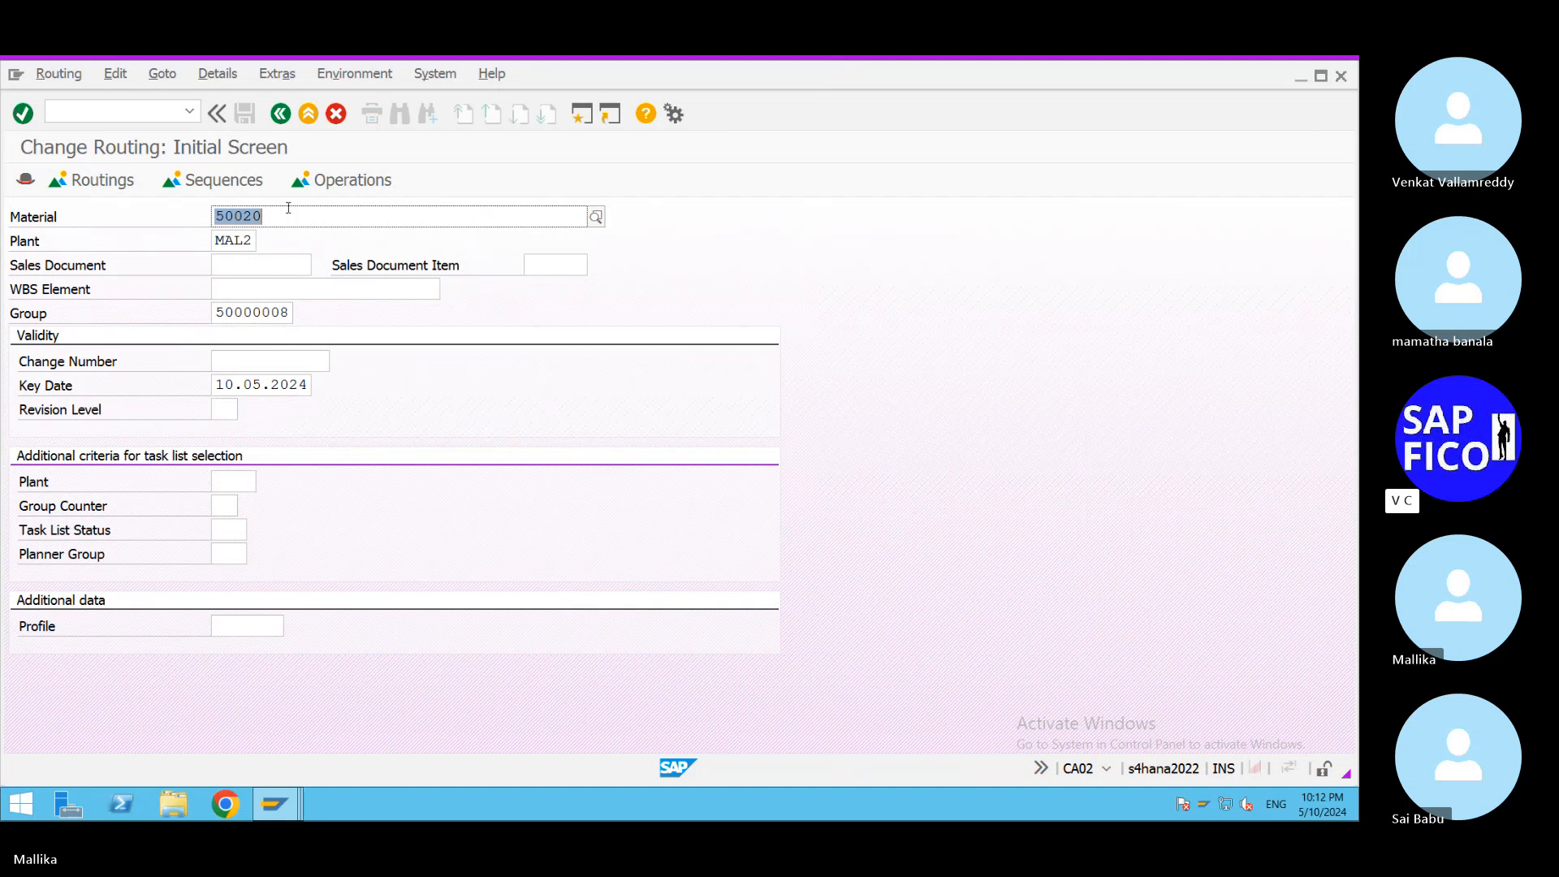
key(BackSpace)
text(6102)
drag(280, 312, 326, 320)
text(9)
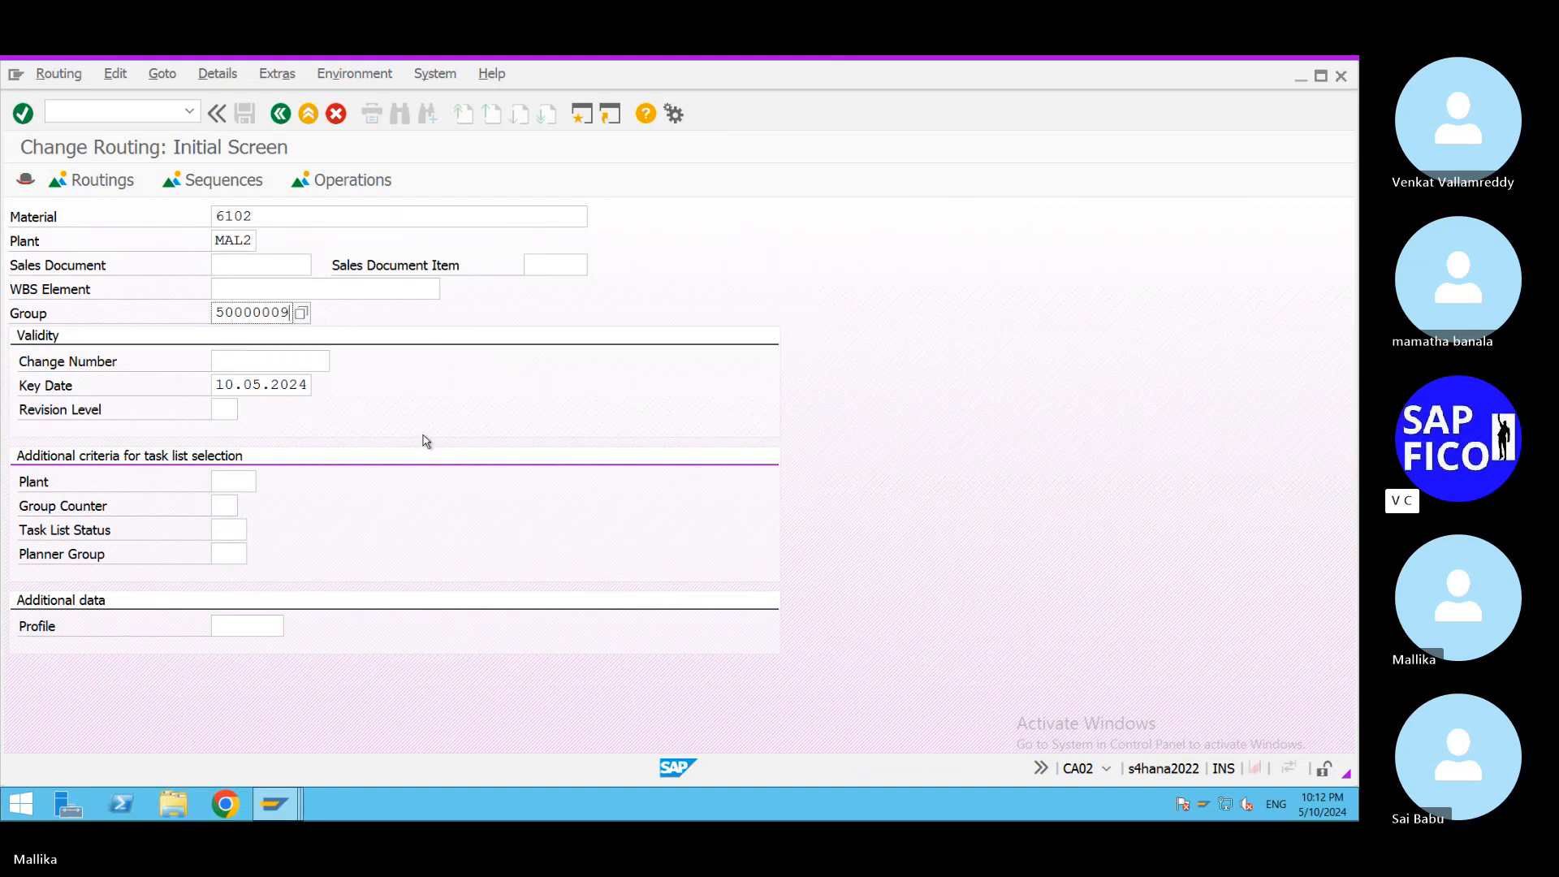
key(Return)
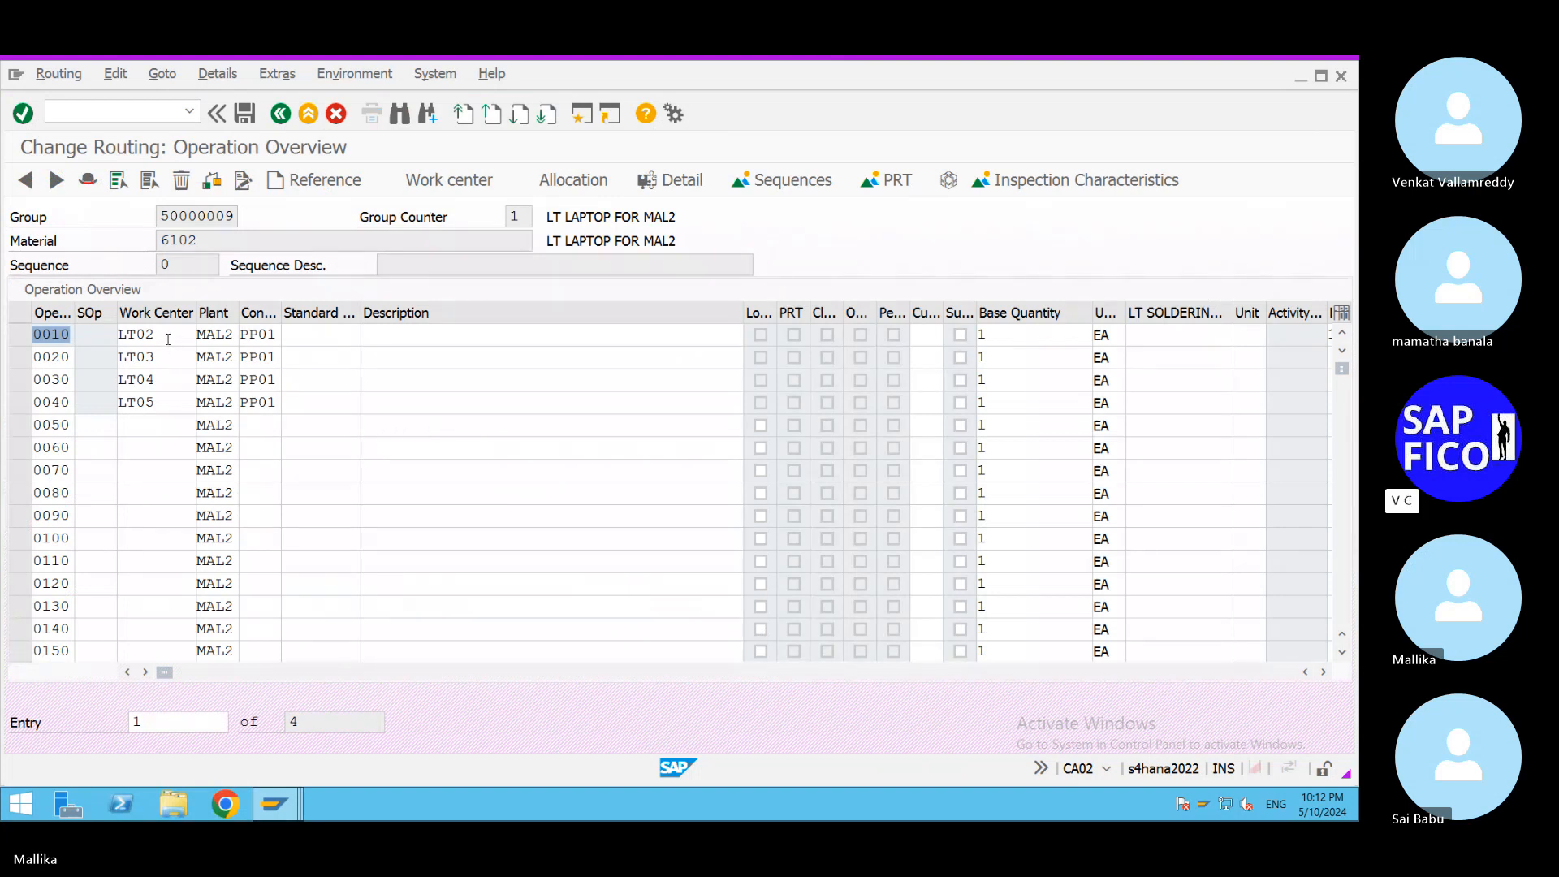
Examine the details of operations 0010, 0020, 0030 and 0040 in turn to check their standard values and activity types.
double_click(207, 341)
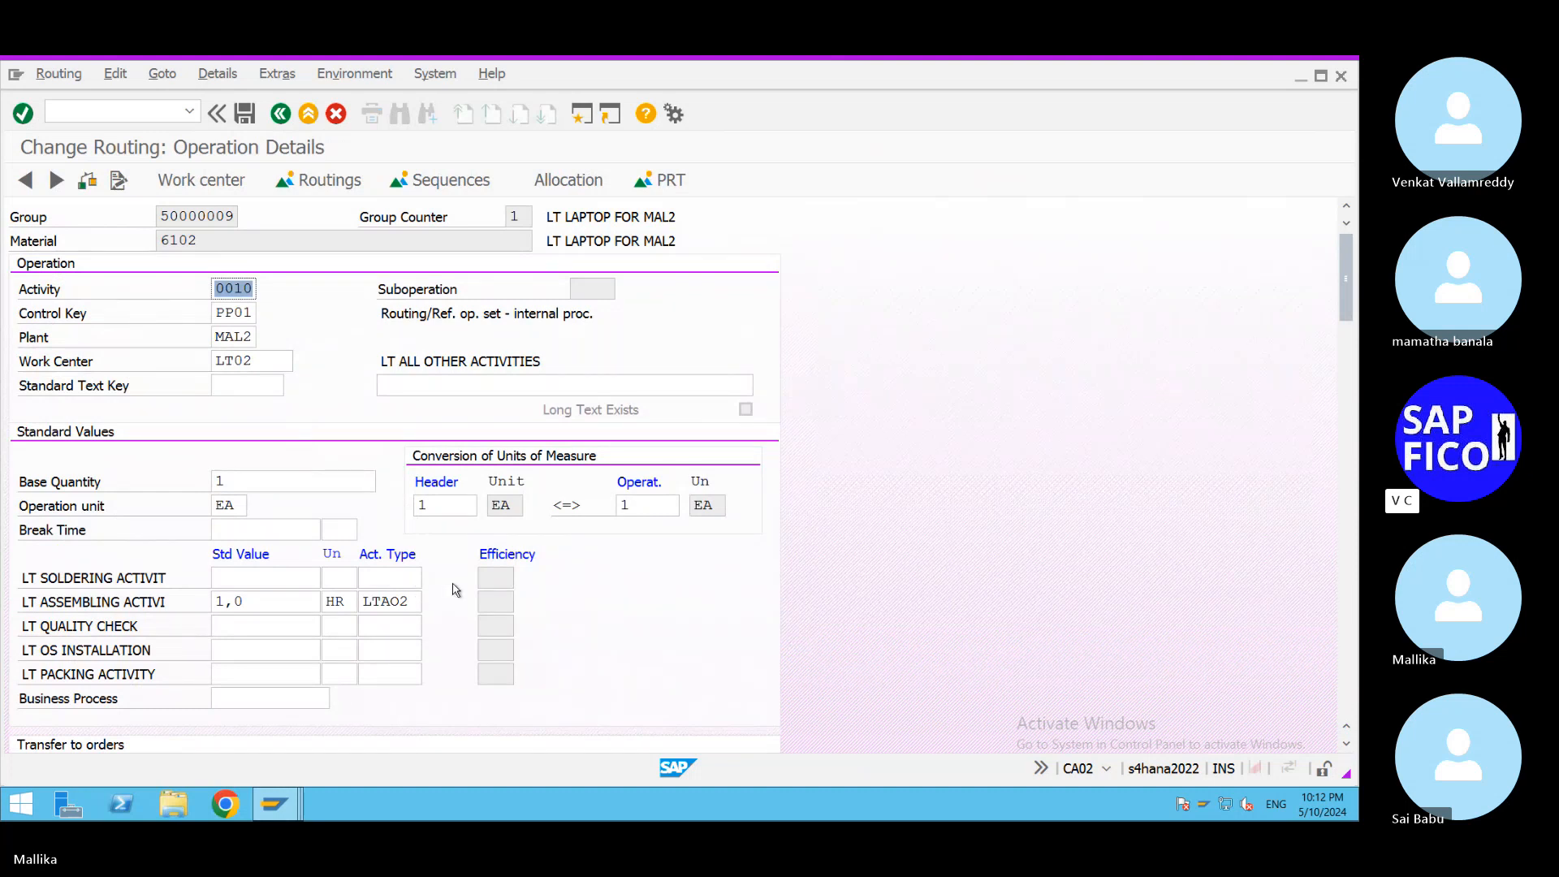
click(282, 116)
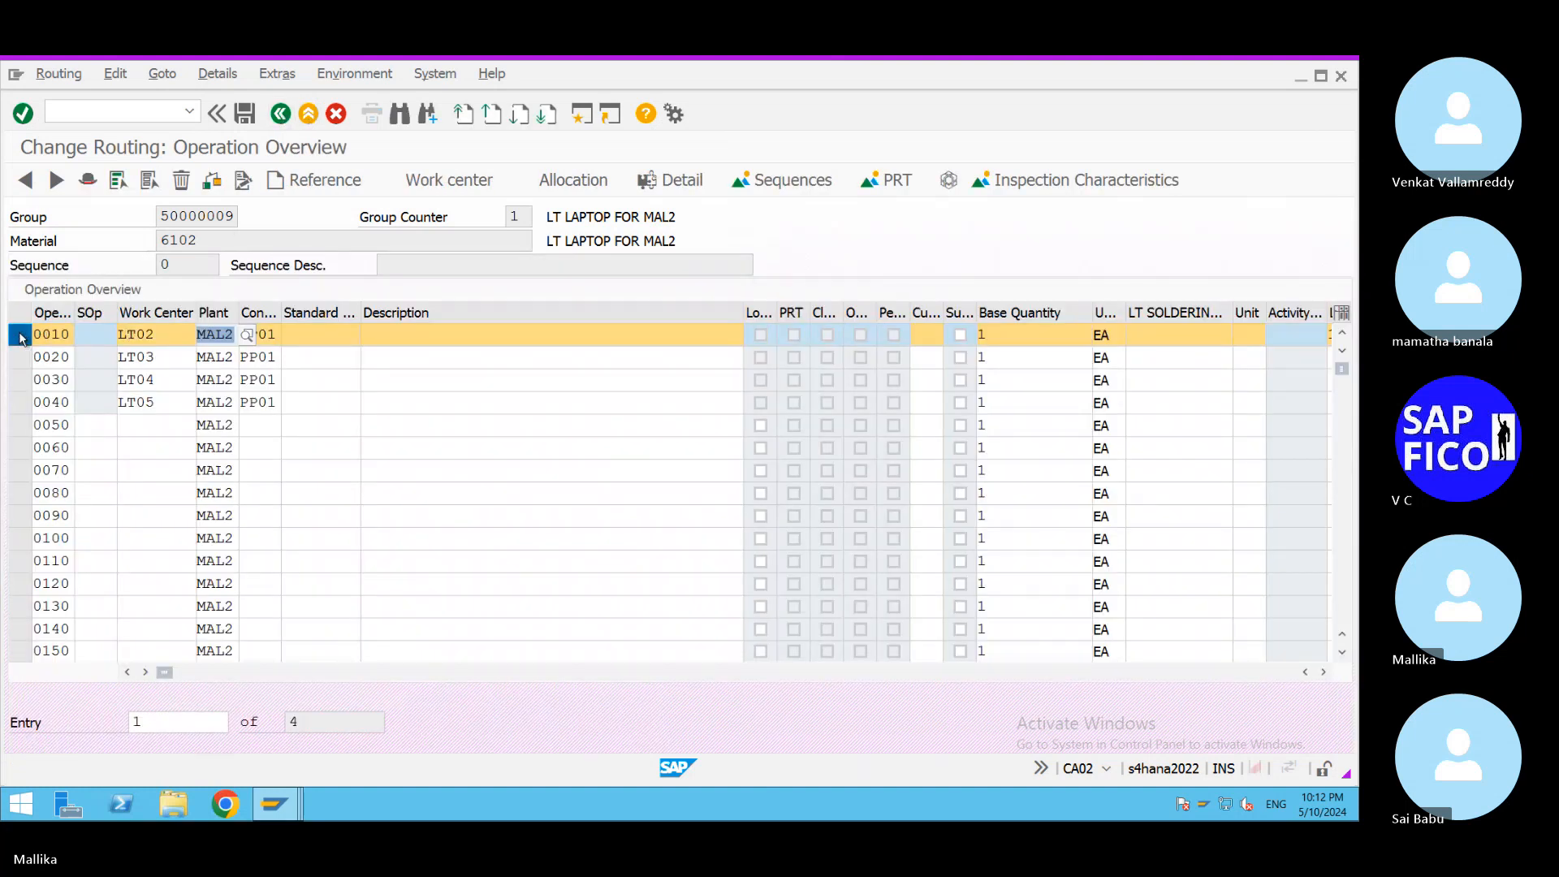
double_click(228, 359)
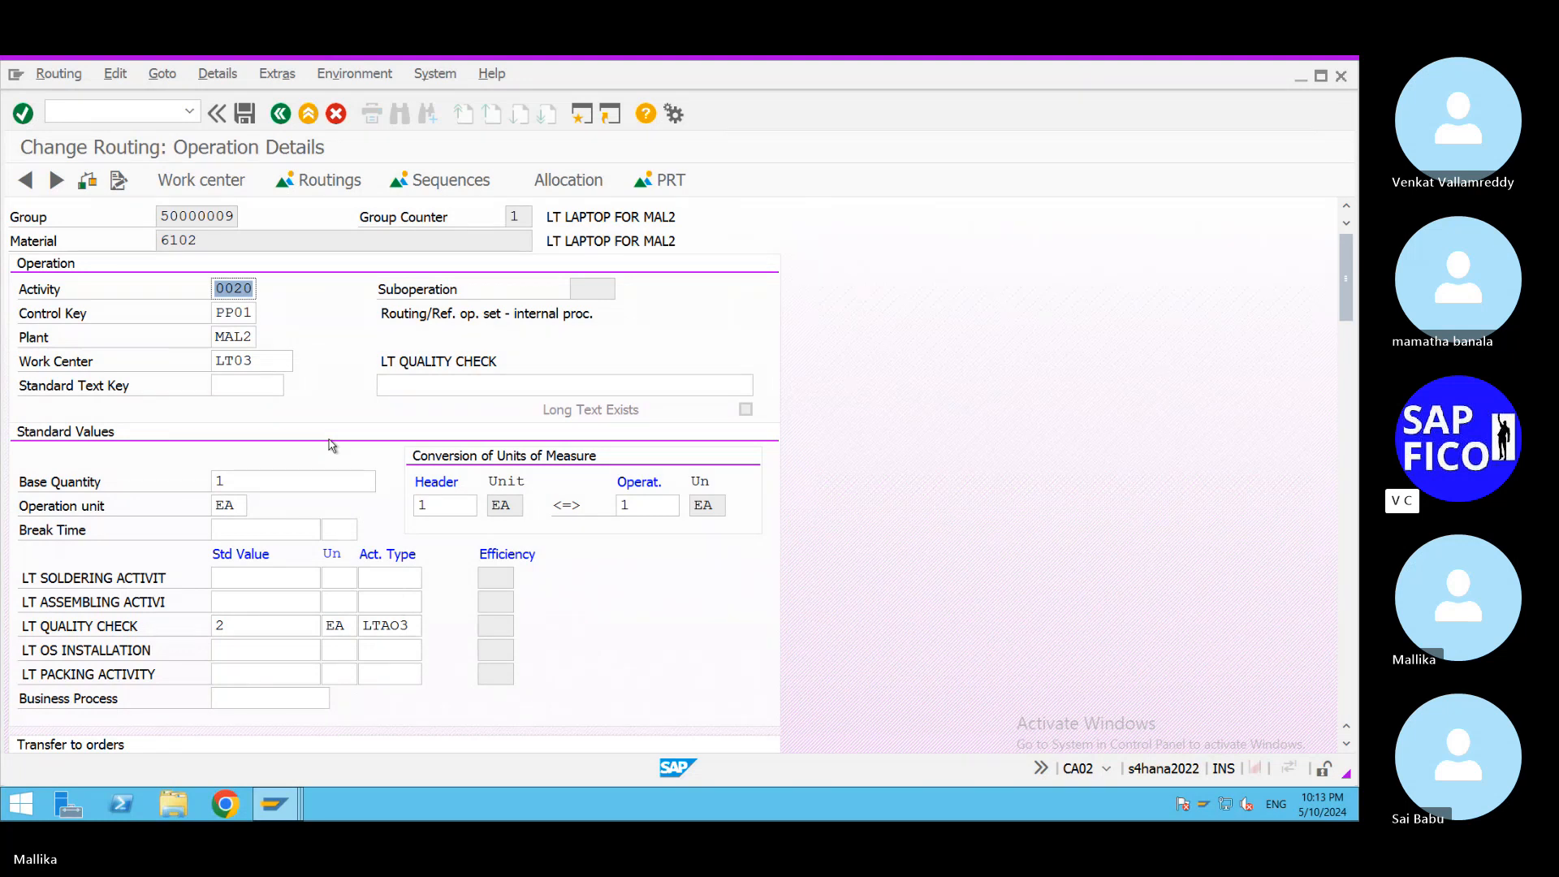
click(280, 114)
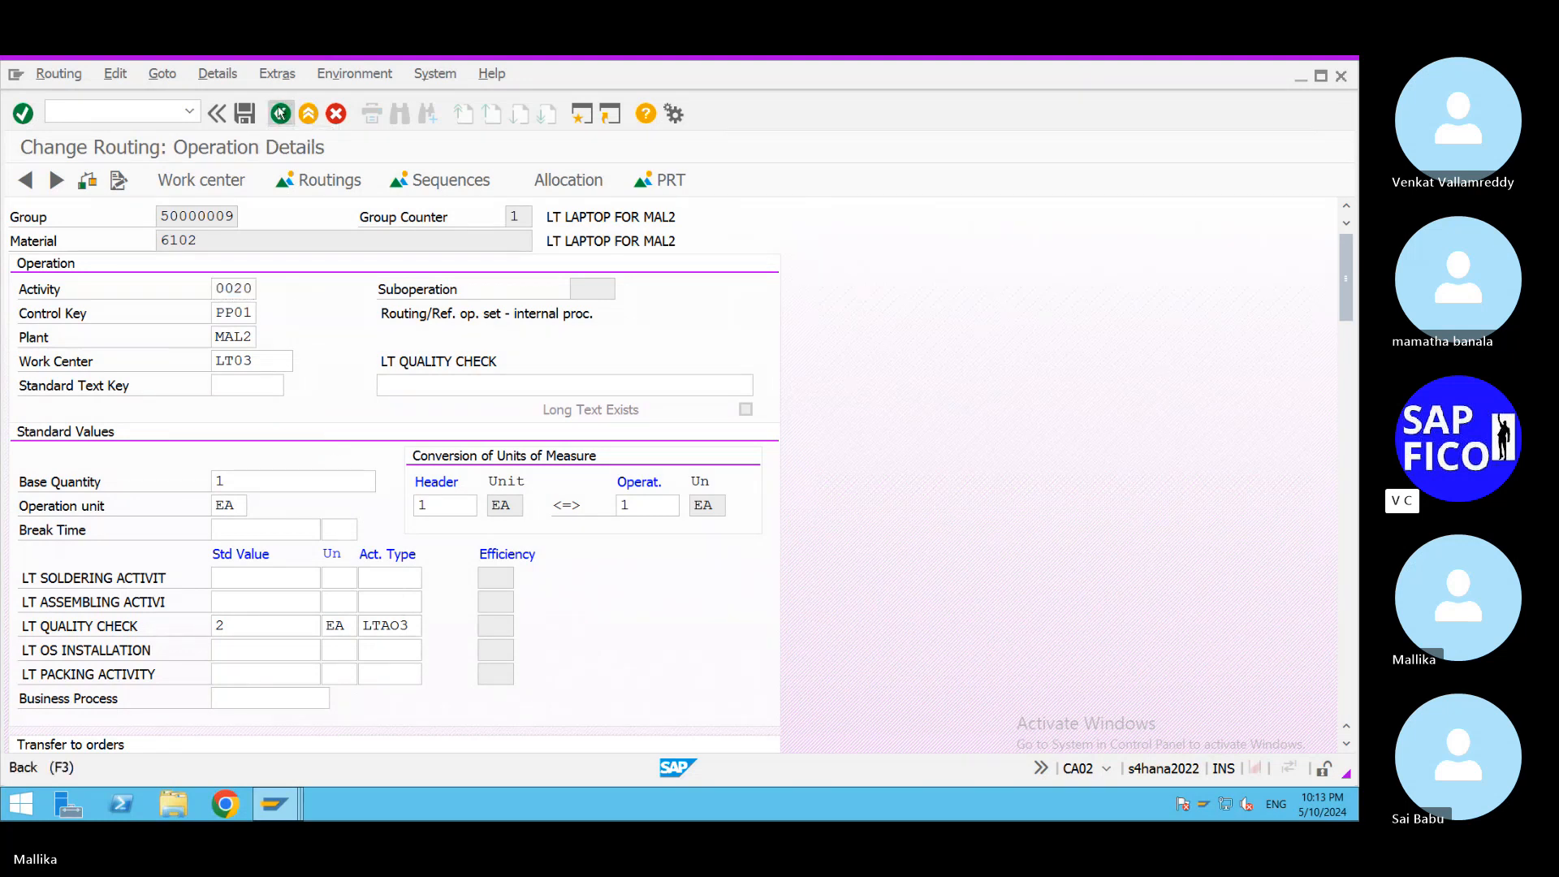
click(26, 357)
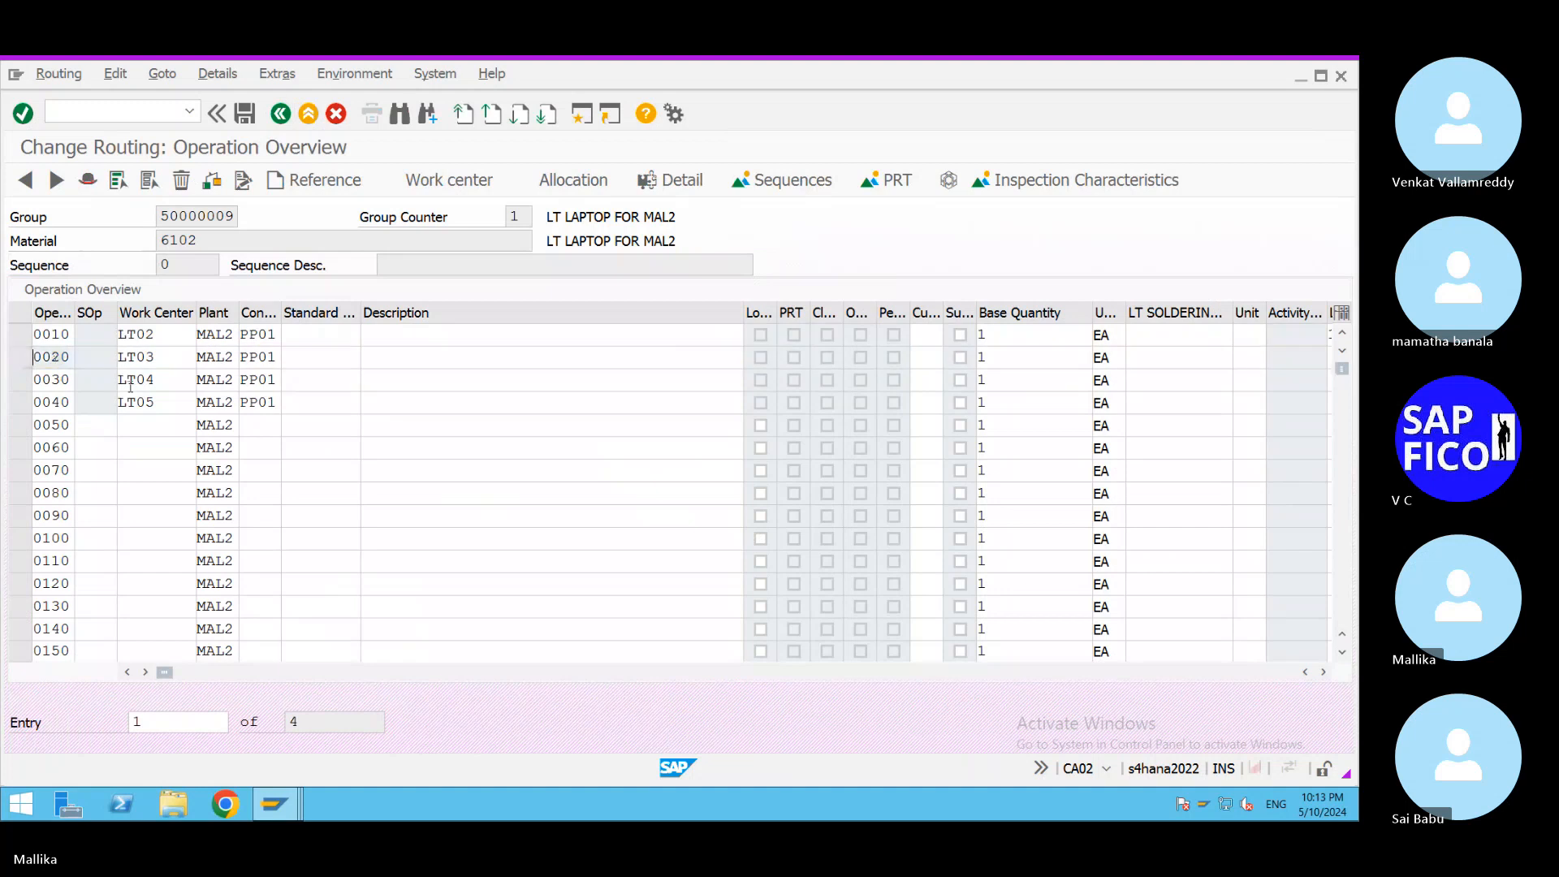
double_click(227, 380)
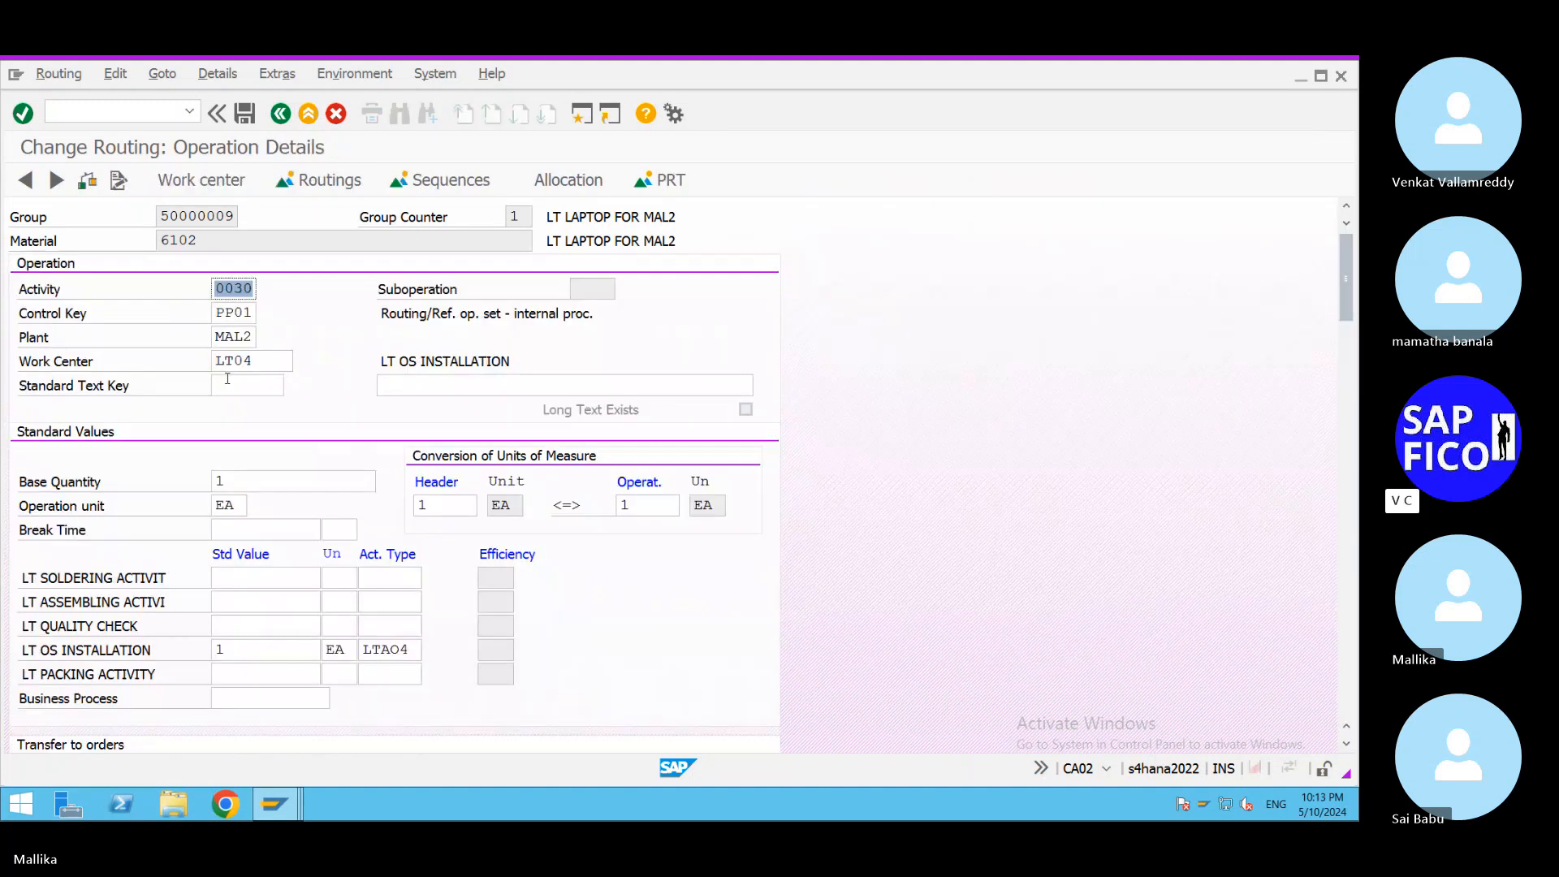
click(280, 113)
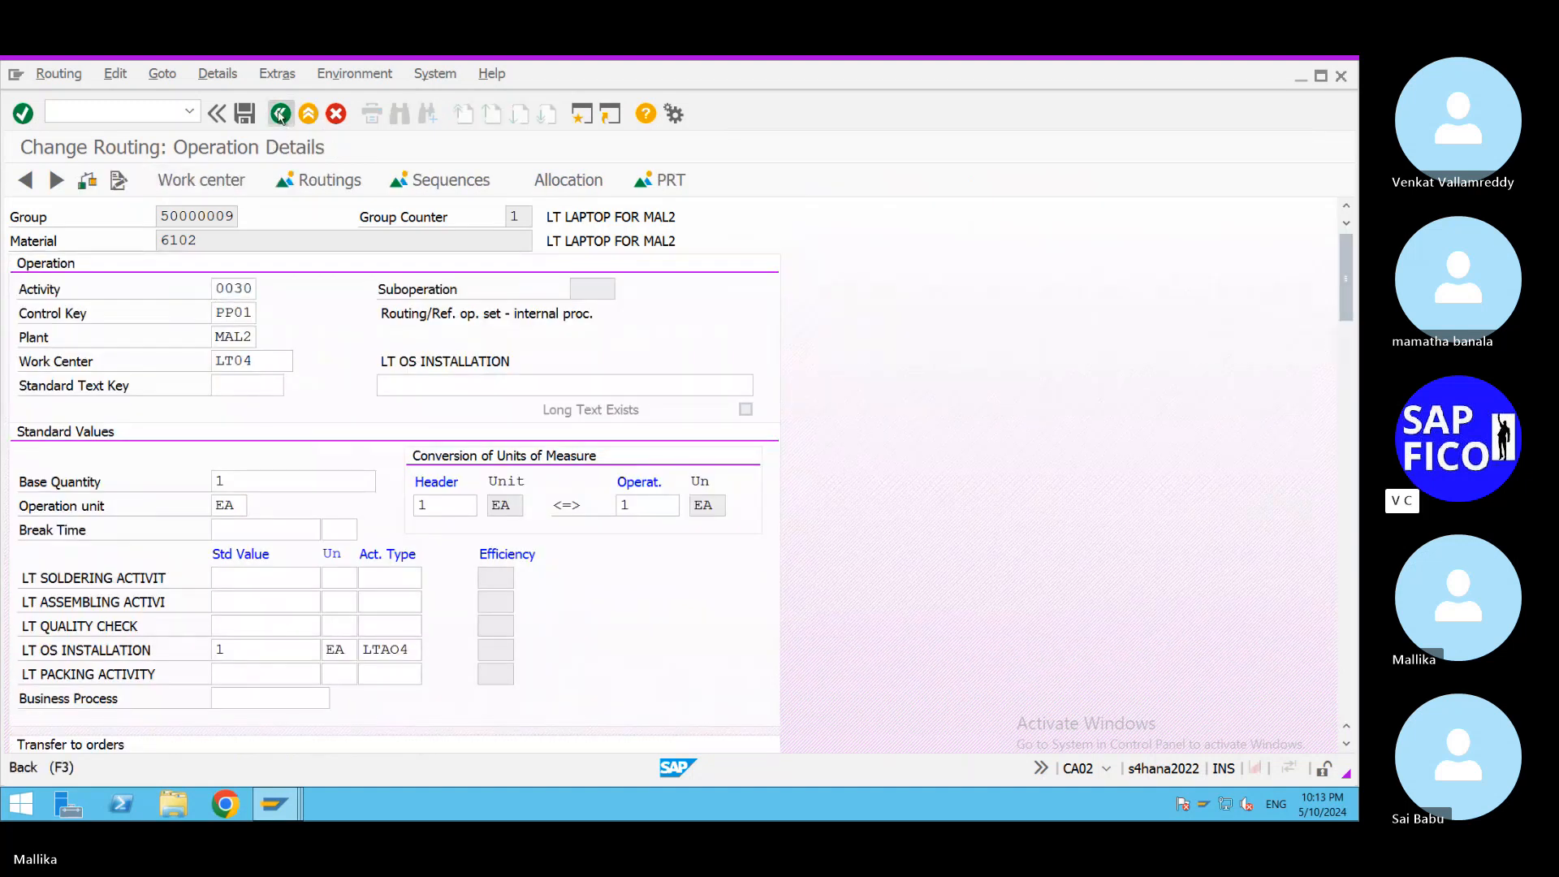
click(23, 382)
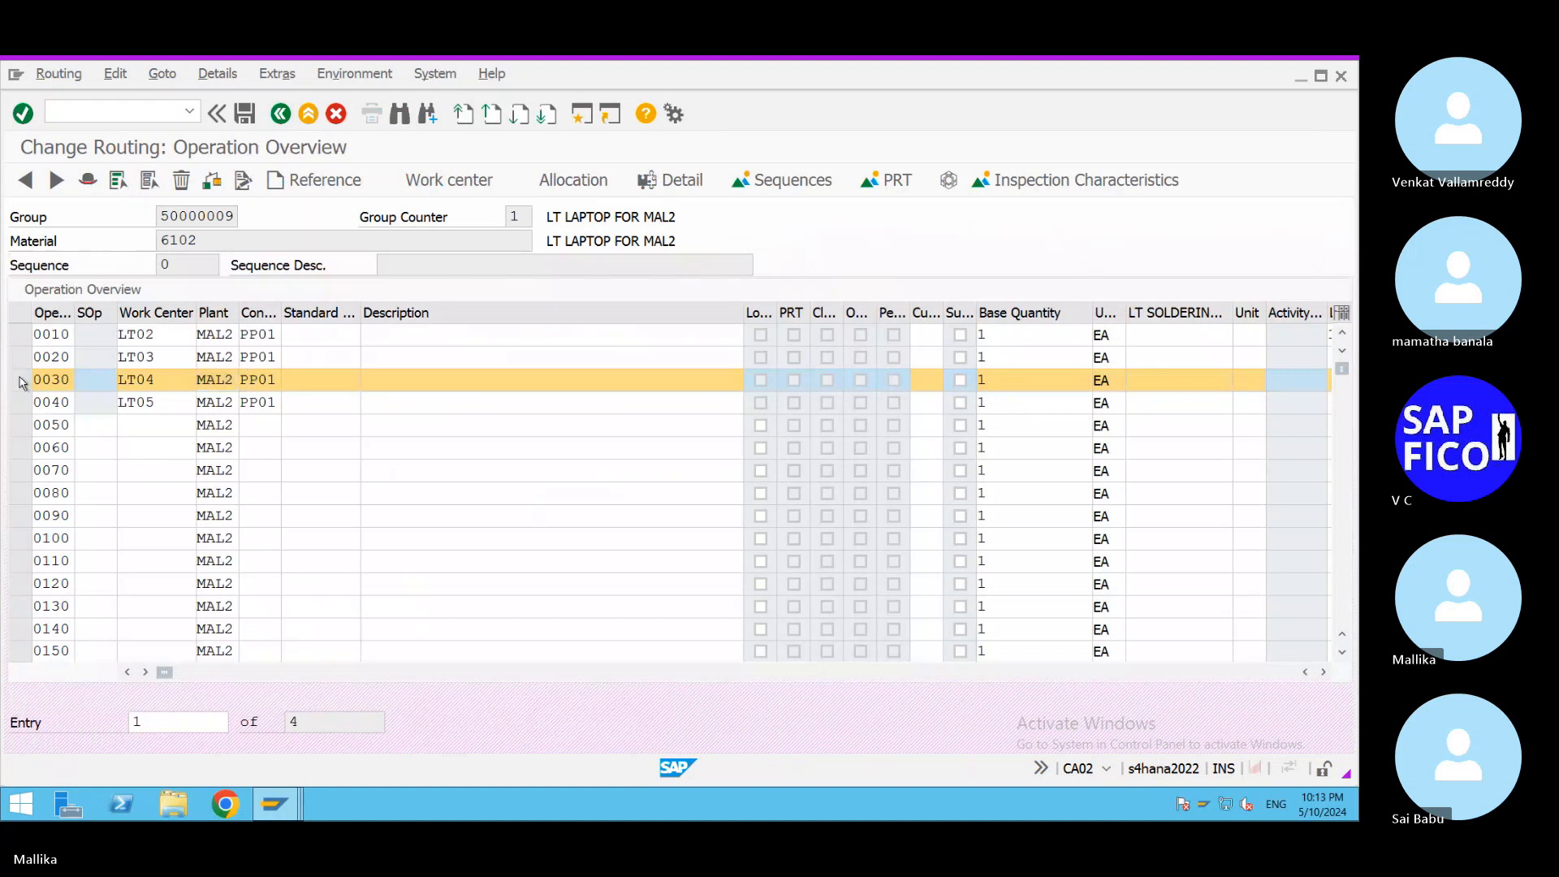
double_click(213, 406)
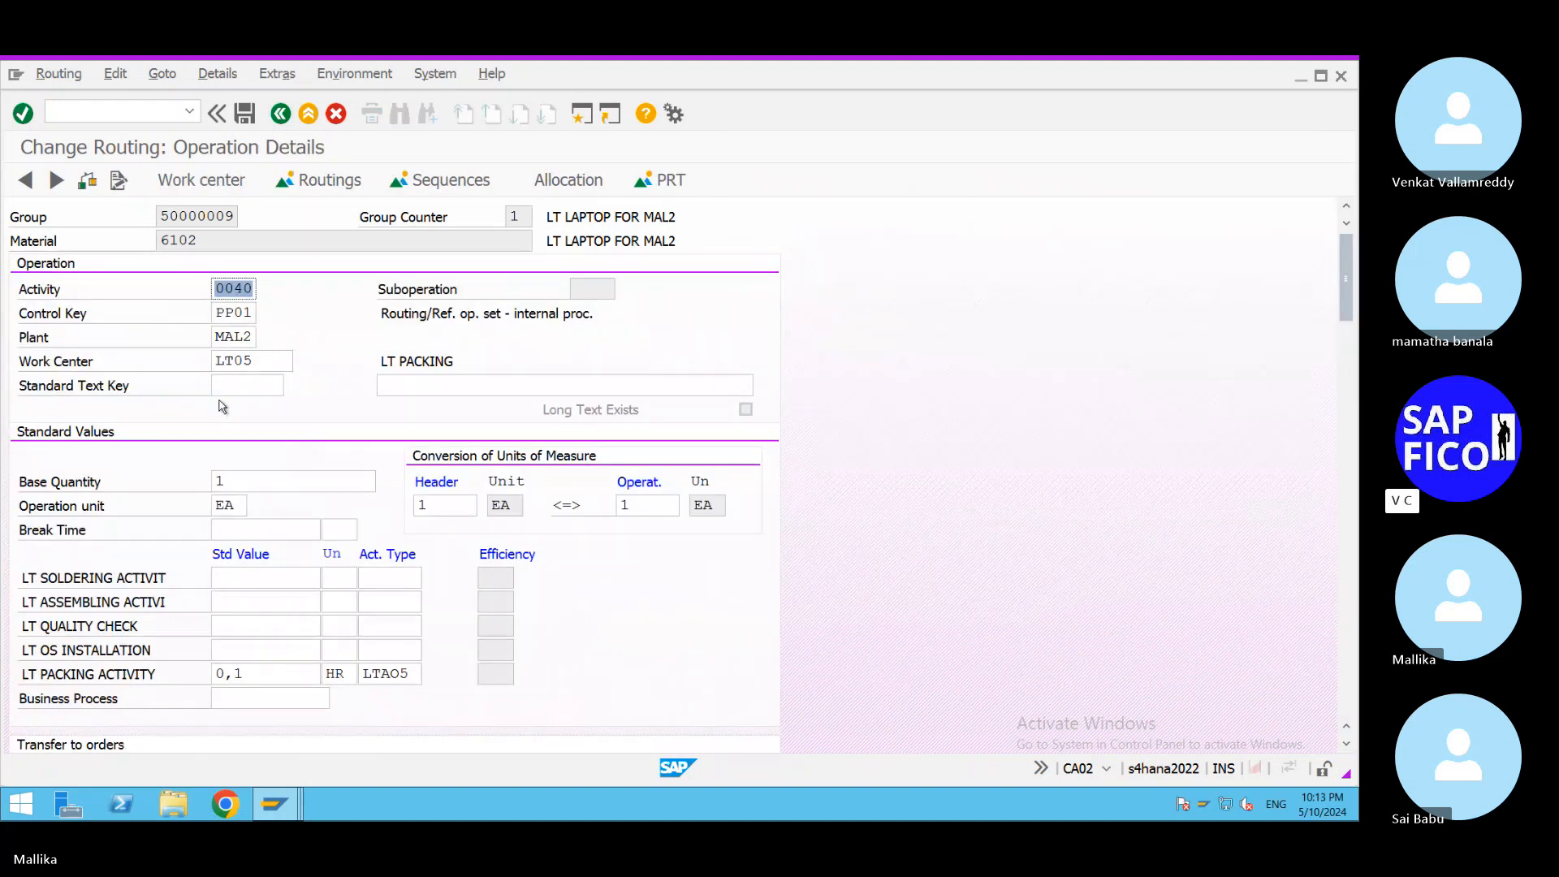